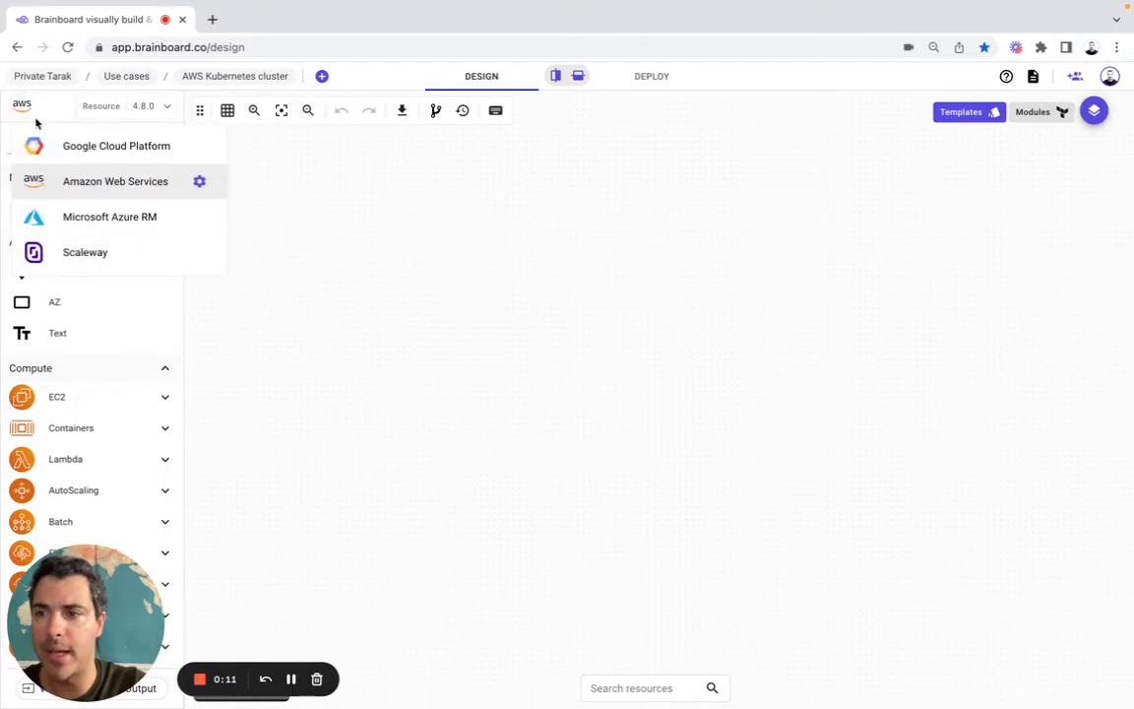
# Place an AWS region area on the canvas, clear its default resource name and set the region to US East (N. Virginia).
pyautogui.click(281, 184)
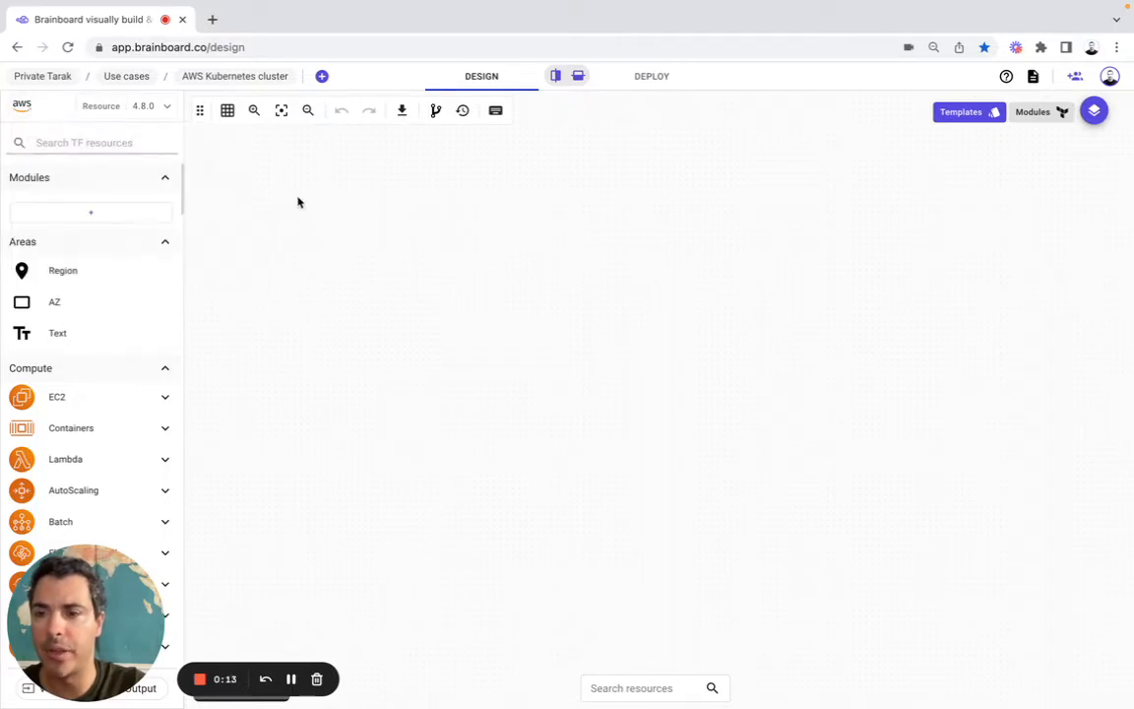
pyautogui.moveTo(113, 285); pyautogui.dragTo(339, 217)
pyautogui.doubleClick(867, 234)
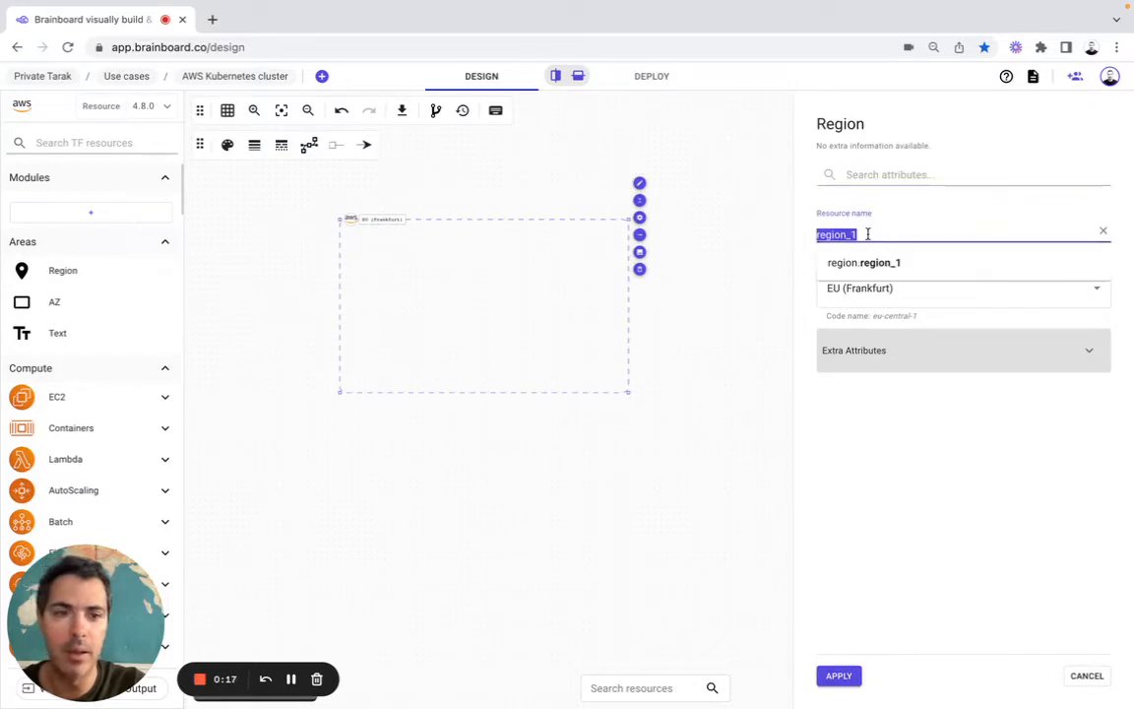
pyautogui.press('BackSpace')
pyautogui.click(849, 298)
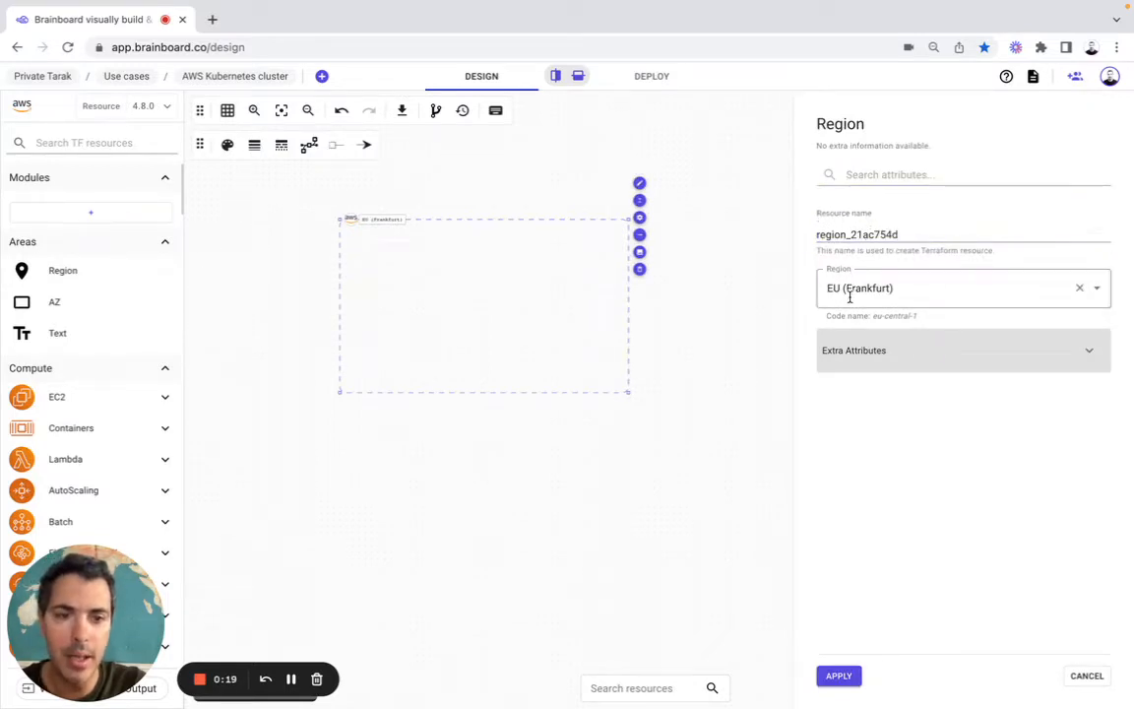
pyautogui.write('us')
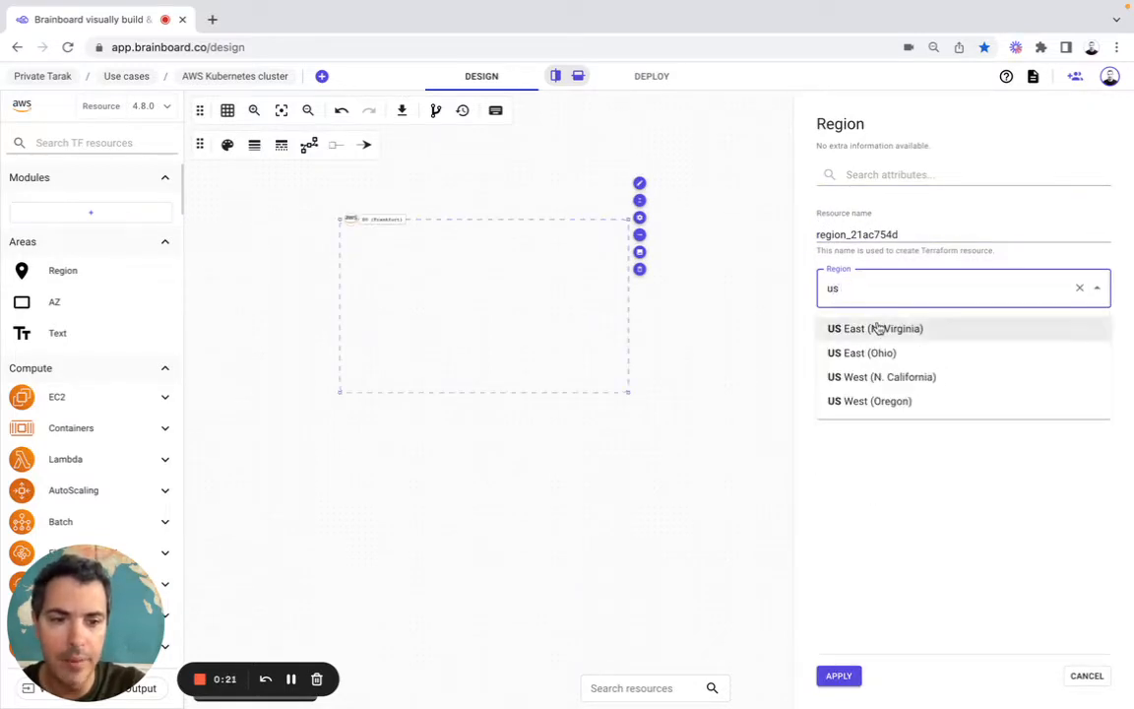
pyautogui.click(871, 327)
pyautogui.click(839, 675)
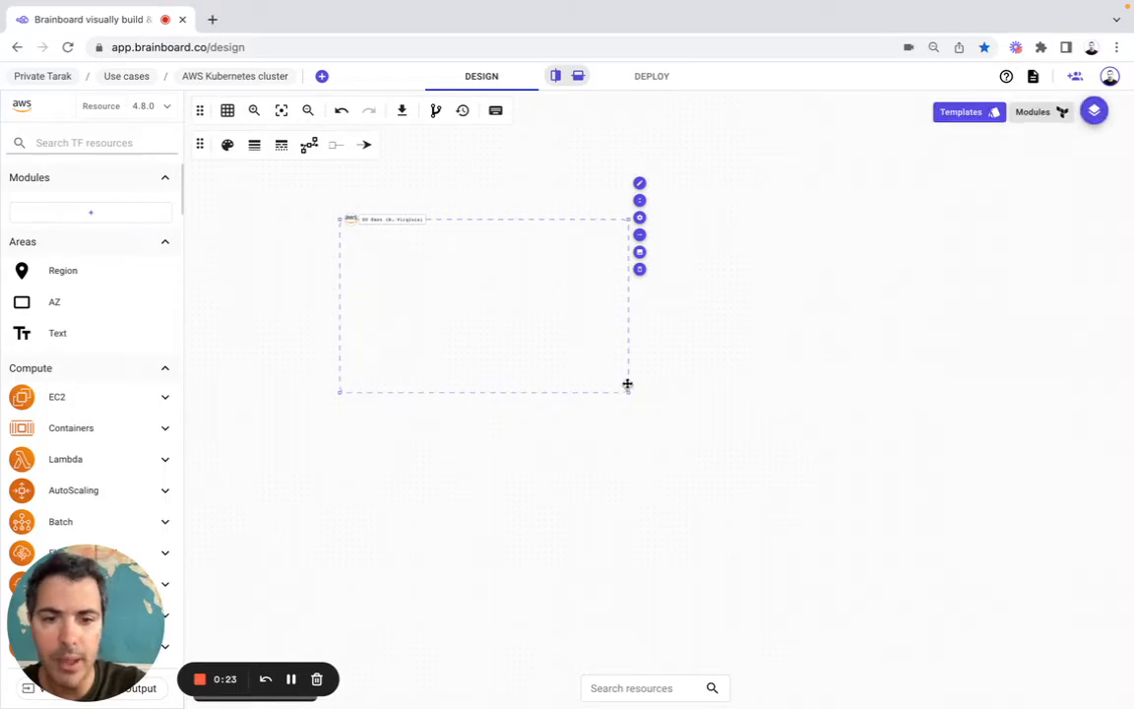
# Enlarge the US East (N. Virginia) region frame so it fills most of the canvas.
pyautogui.moveTo(630, 393); pyautogui.dragTo(1073, 623)
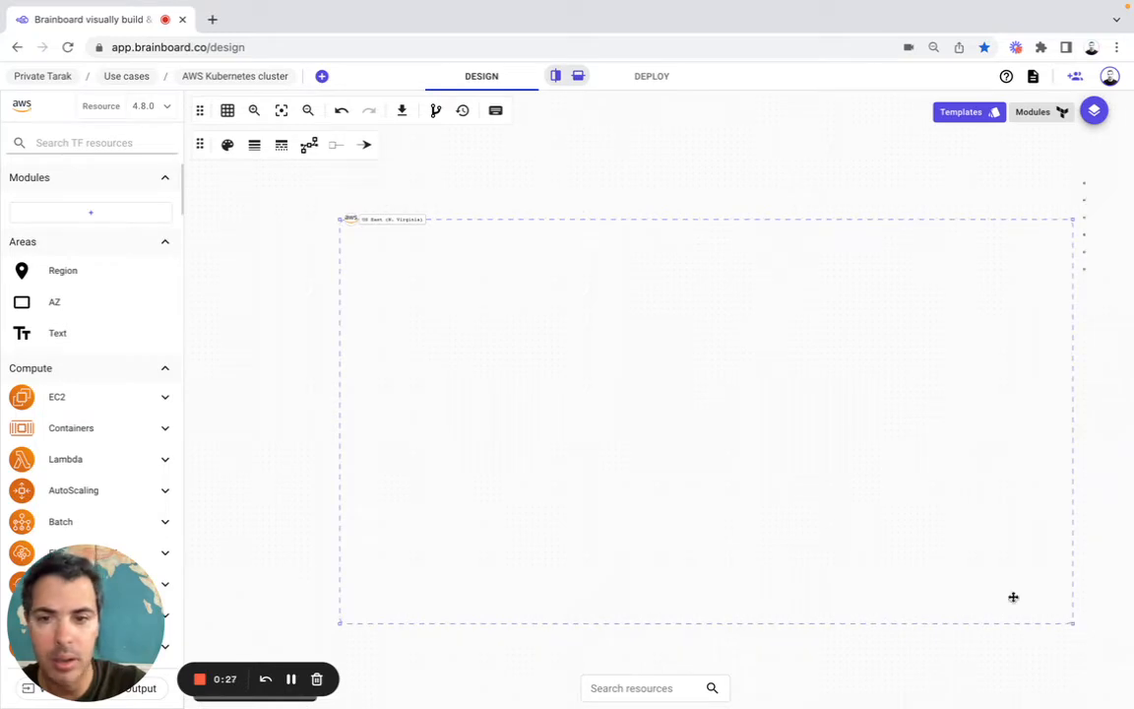
pyautogui.moveTo(338, 216); pyautogui.dragTo(210, 173)
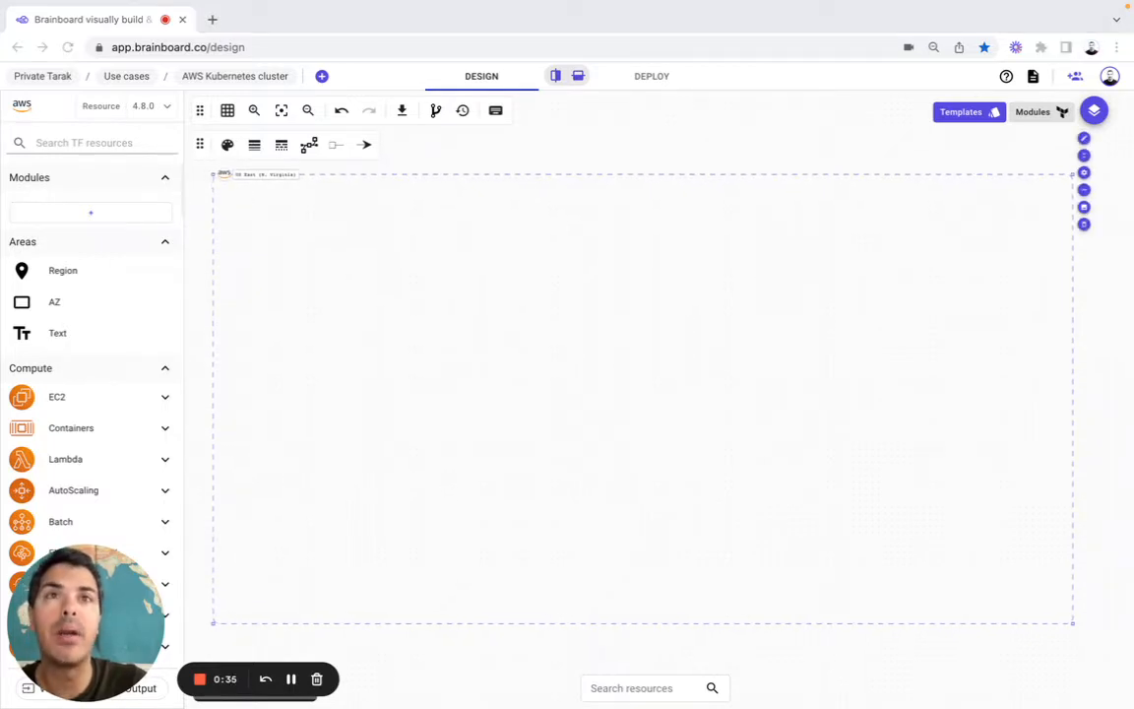
# Find the VPC resource with the search "virtual", place it inside the region and name it vpc-k8s.
pyautogui.click(80, 144)
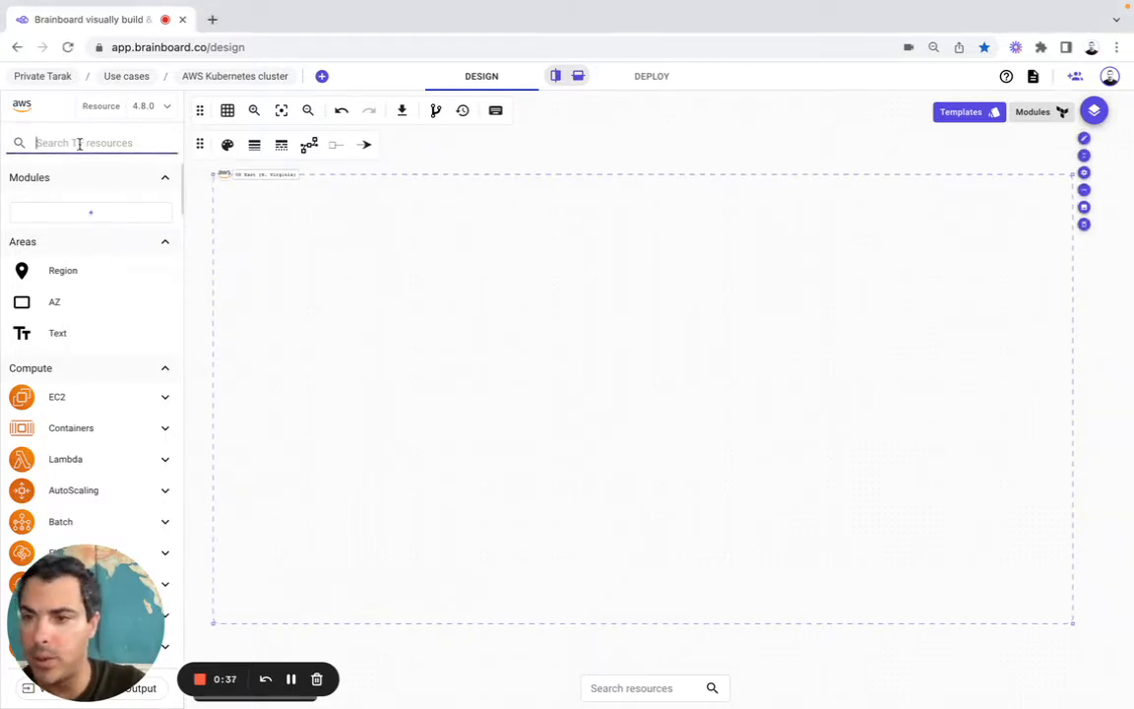
pyautogui.write('virtual')
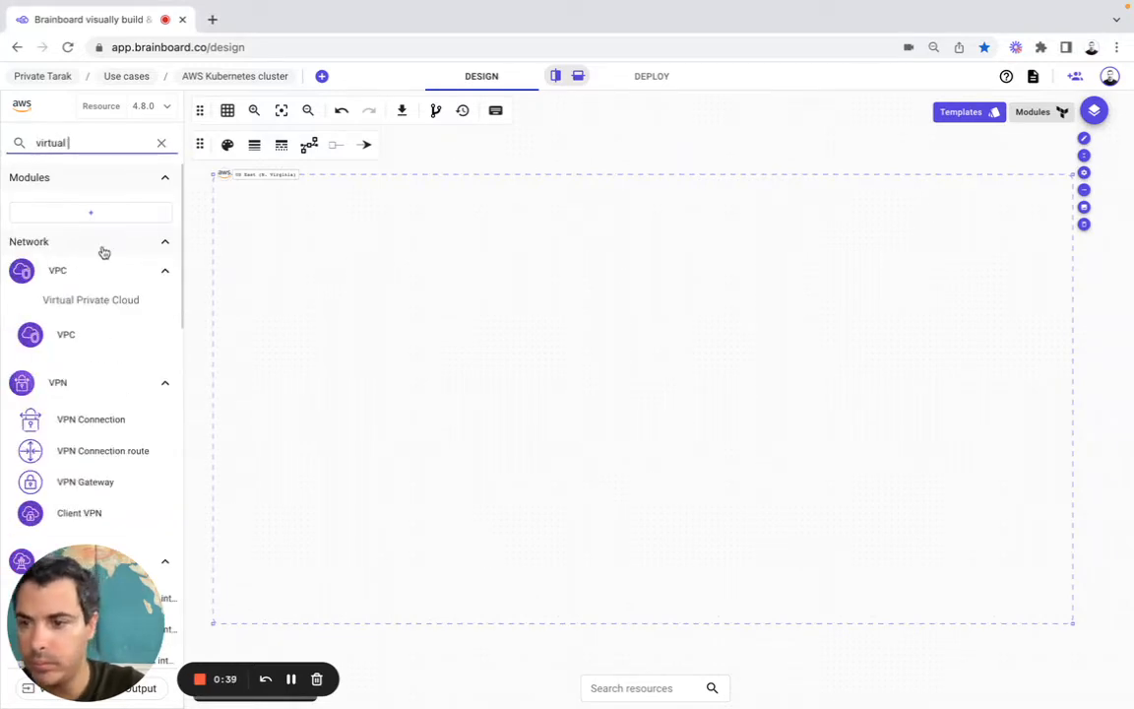
pyautogui.moveTo(78, 333); pyautogui.dragTo(387, 245)
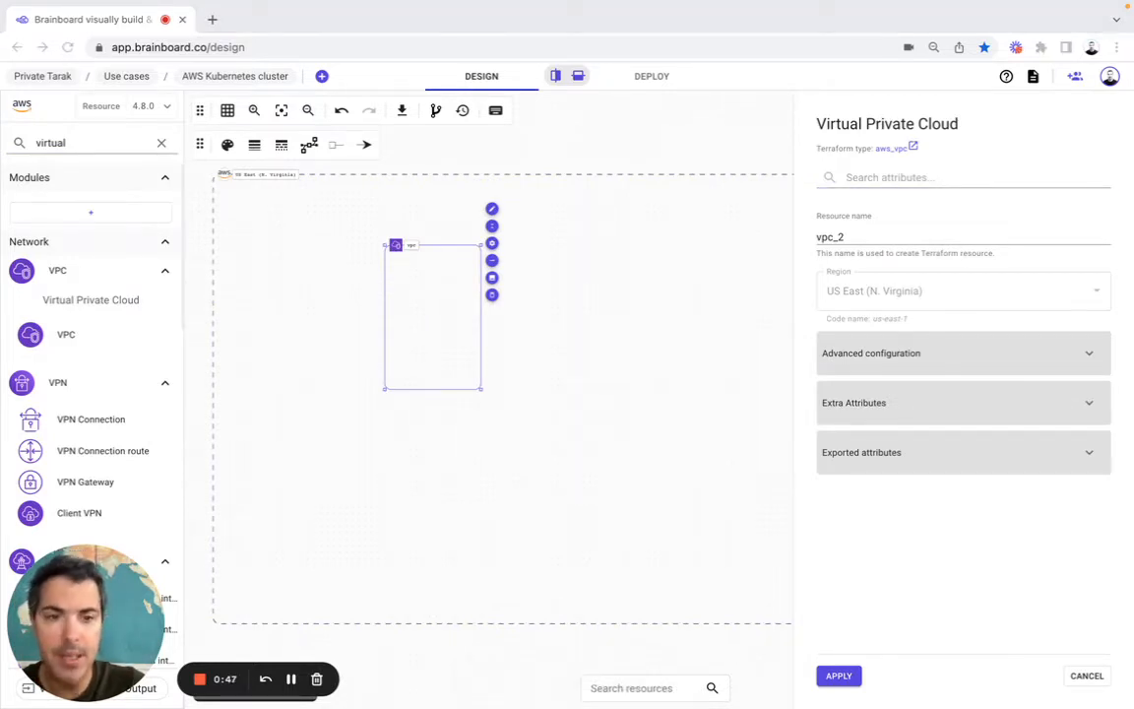
pyautogui.doubleClick(832, 239)
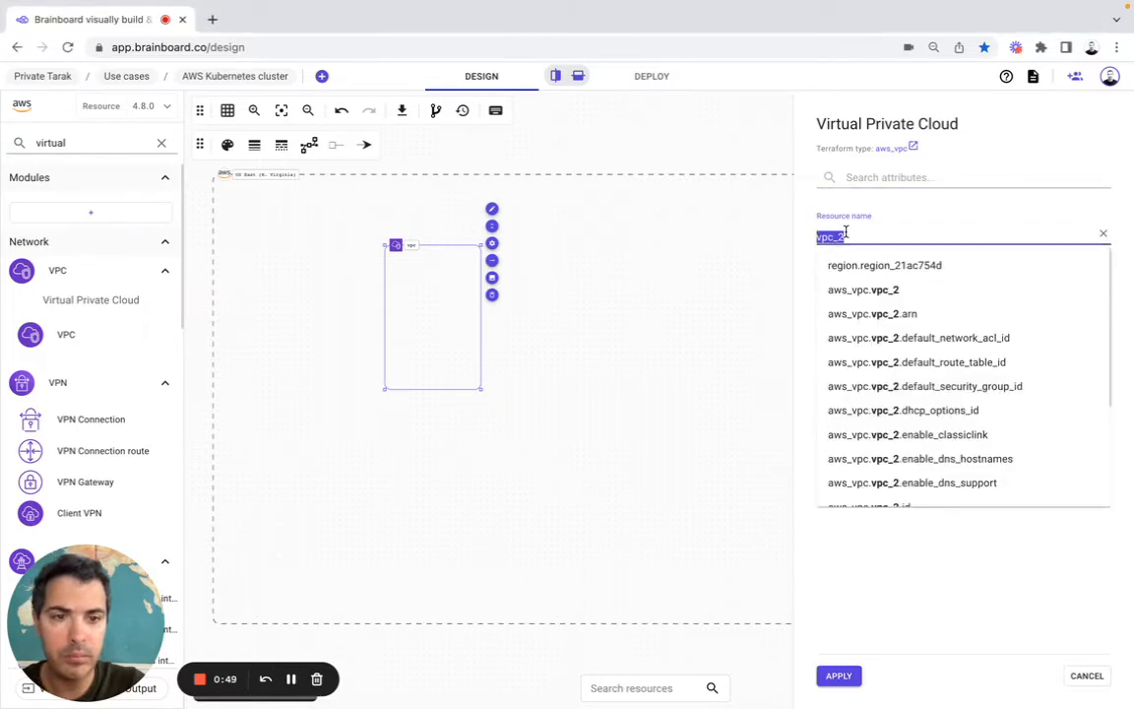
pyautogui.write('vpc-k8s')
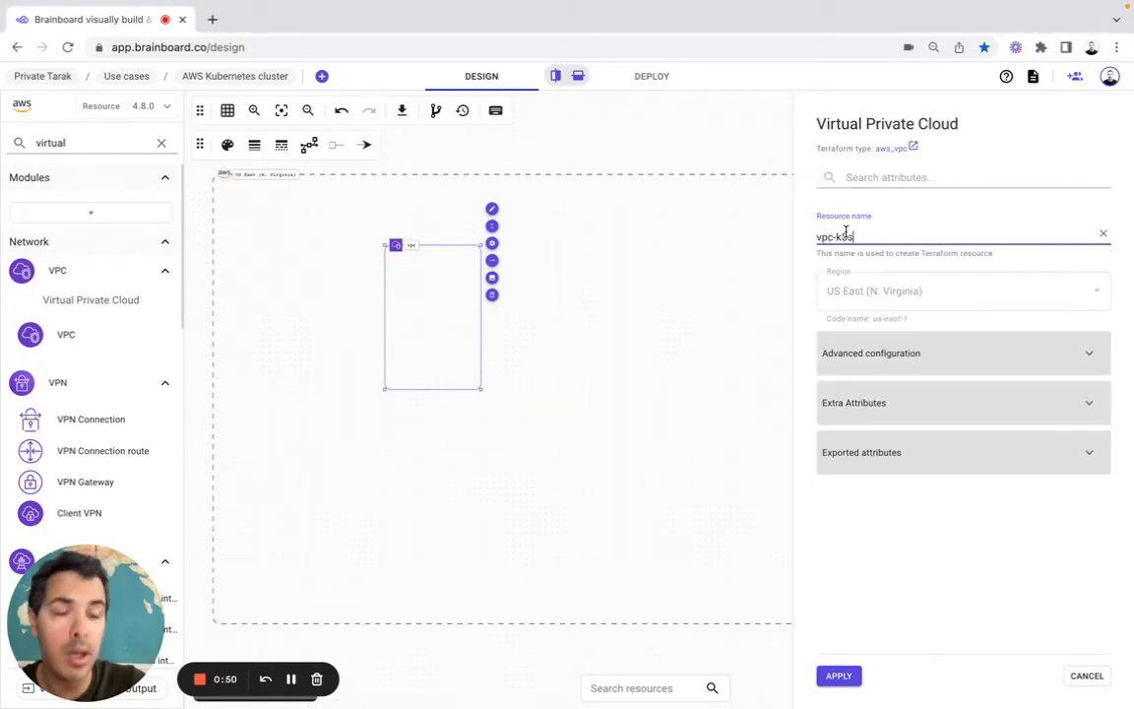
# Set the VPC's Cidr Block to 10.0.0.0/16 in its advanced configuration.
pyautogui.click(847, 357)
pyautogui.click(853, 441)
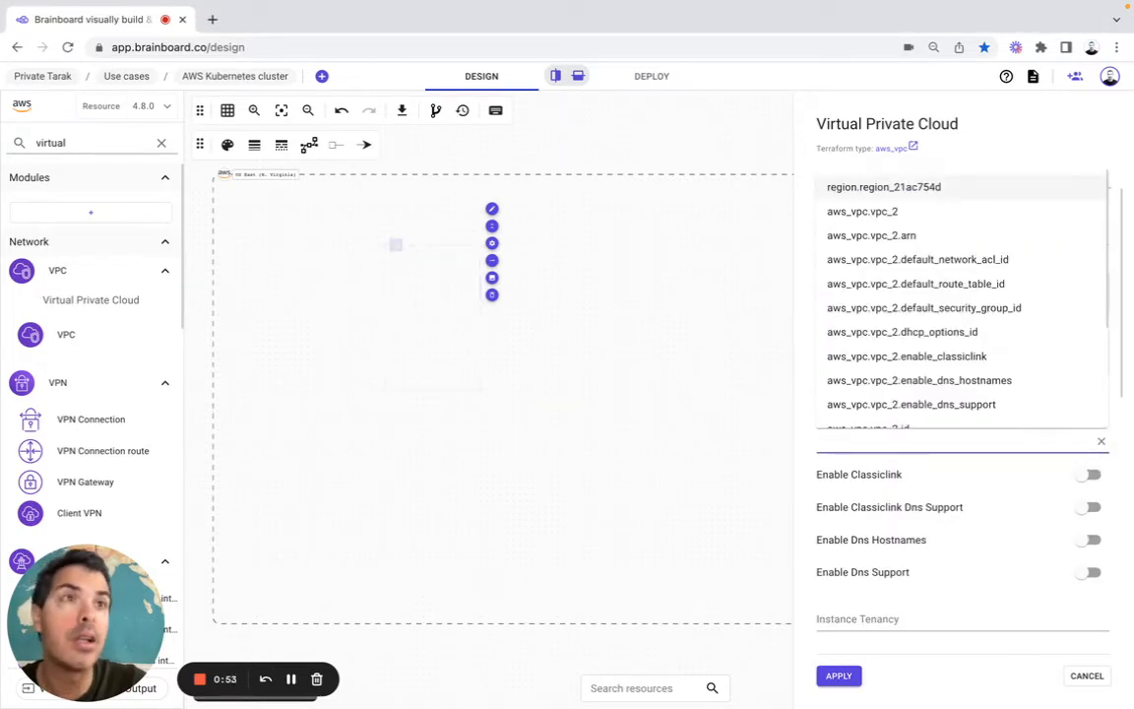
pyautogui.press('super+Tab')
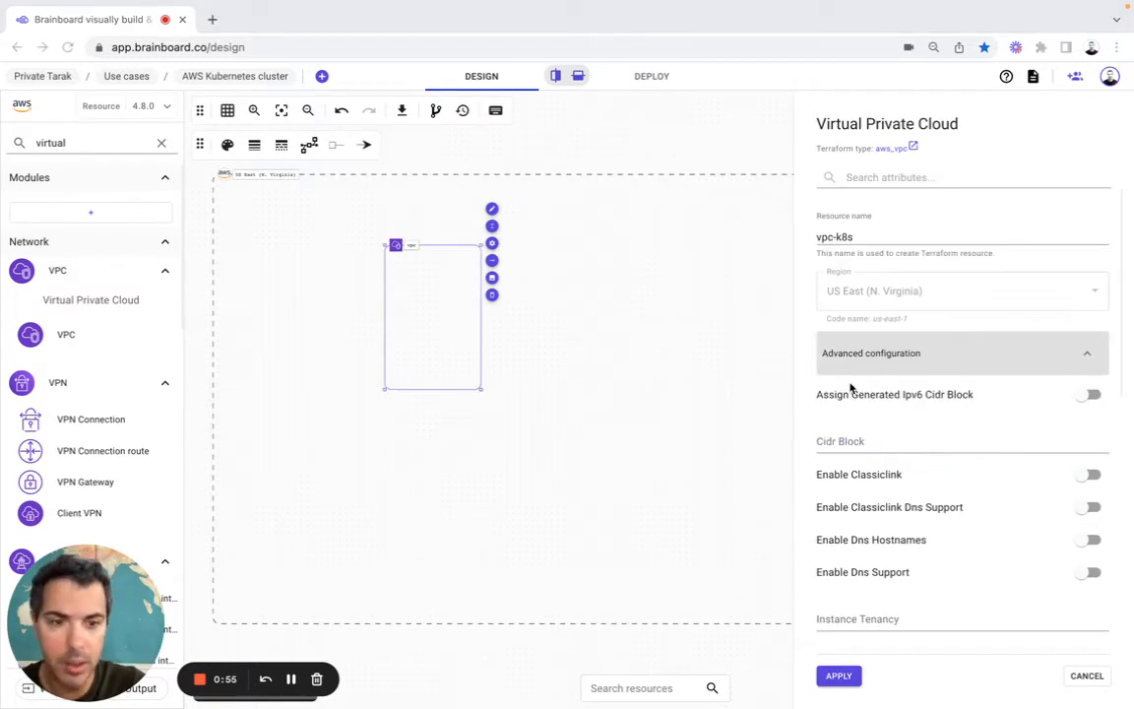
pyautogui.click(858, 445)
pyautogui.write('10.0.0.0/16')
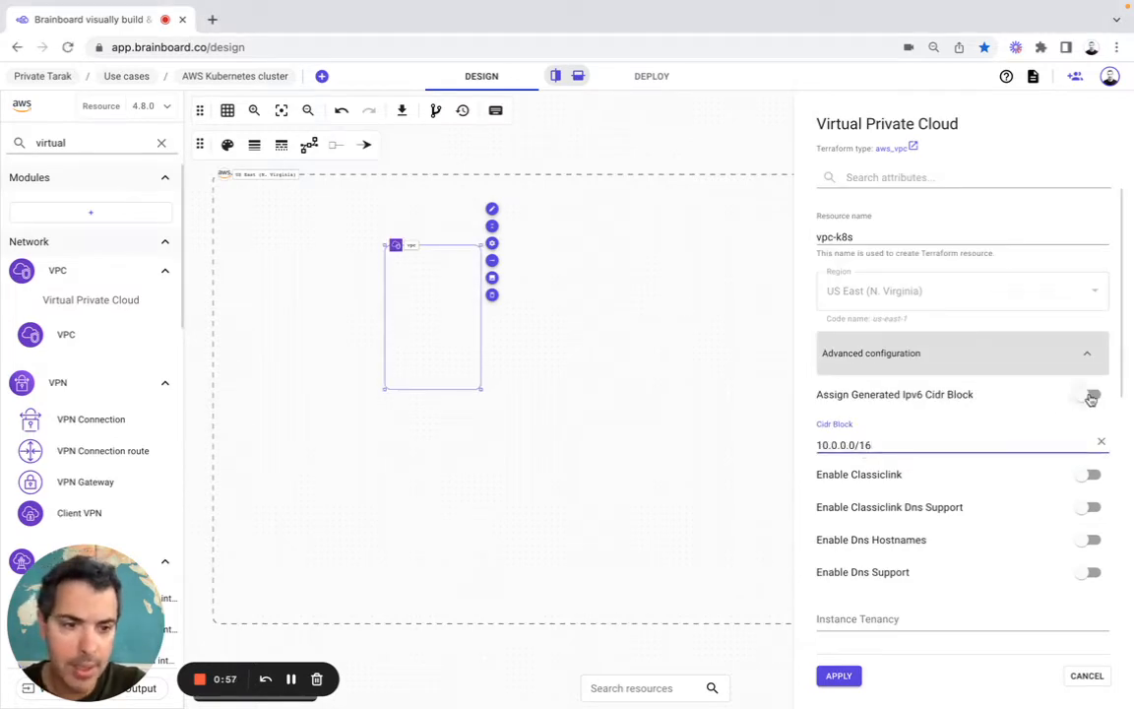
# Enable the VPC's generated IPv6 CIDR block, Classiclink, Classiclink DNS support, DNS hostnames and DNS support.
pyautogui.click(1091, 395)
pyautogui.click(1091, 474)
pyautogui.click(1091, 507)
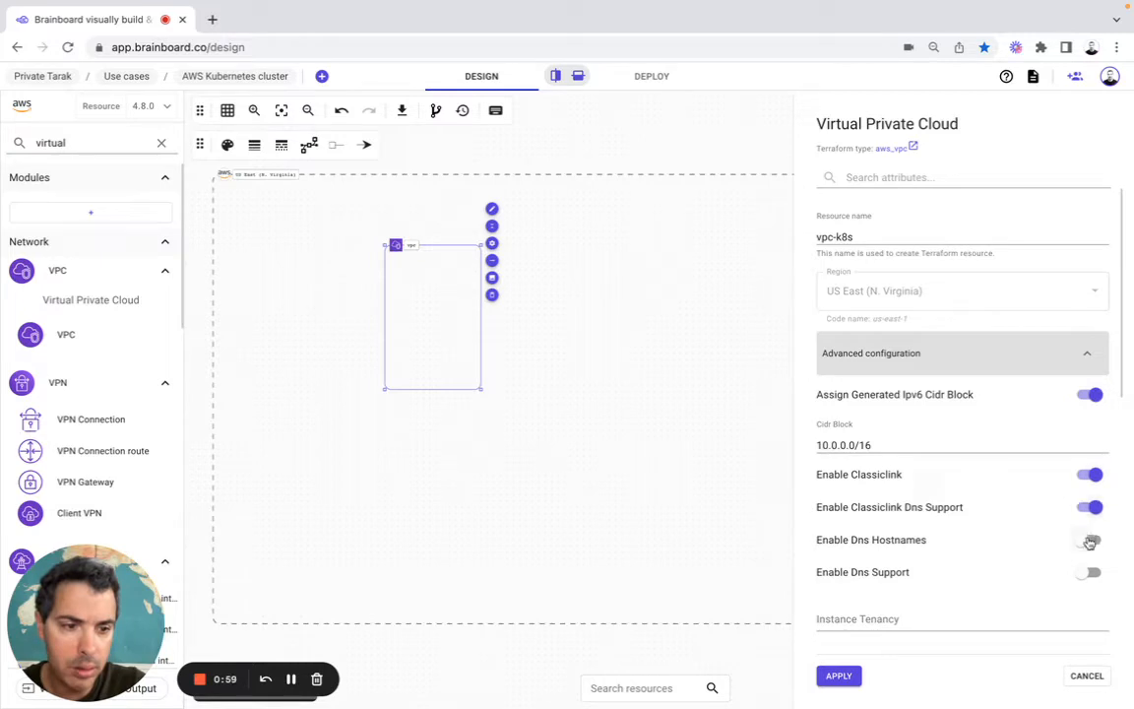
pyautogui.click(1091, 541)
pyautogui.click(1091, 572)
# Remove the archUUID and env=Use cases tags from the VPC and apply its configuration.
pyautogui.scroll(-5, 988, 558)
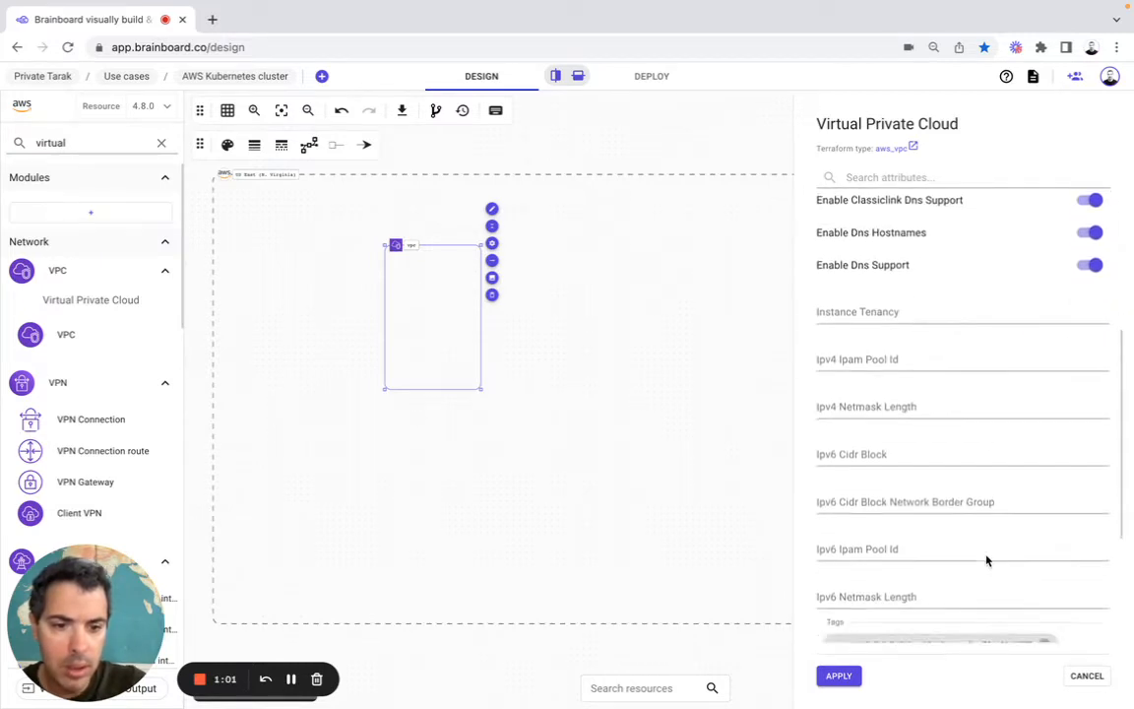
pyautogui.scroll(-3, 988, 559)
pyautogui.click(1040, 486)
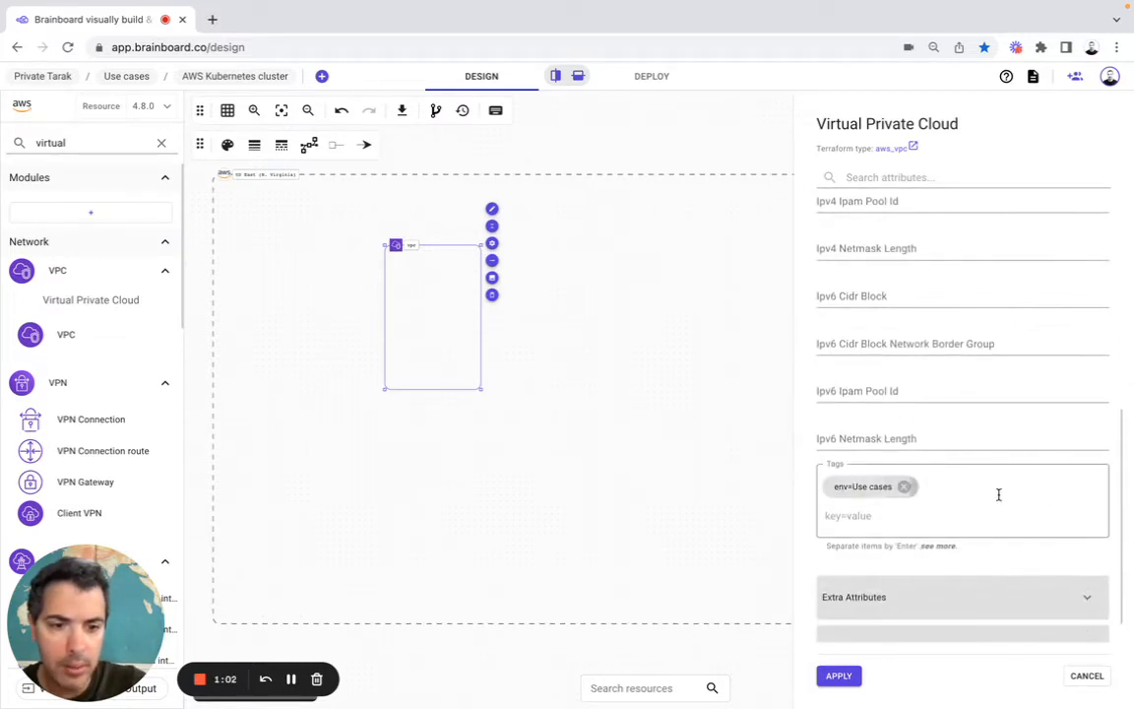
pyautogui.click(904, 487)
pyautogui.scroll(10, 873, 502)
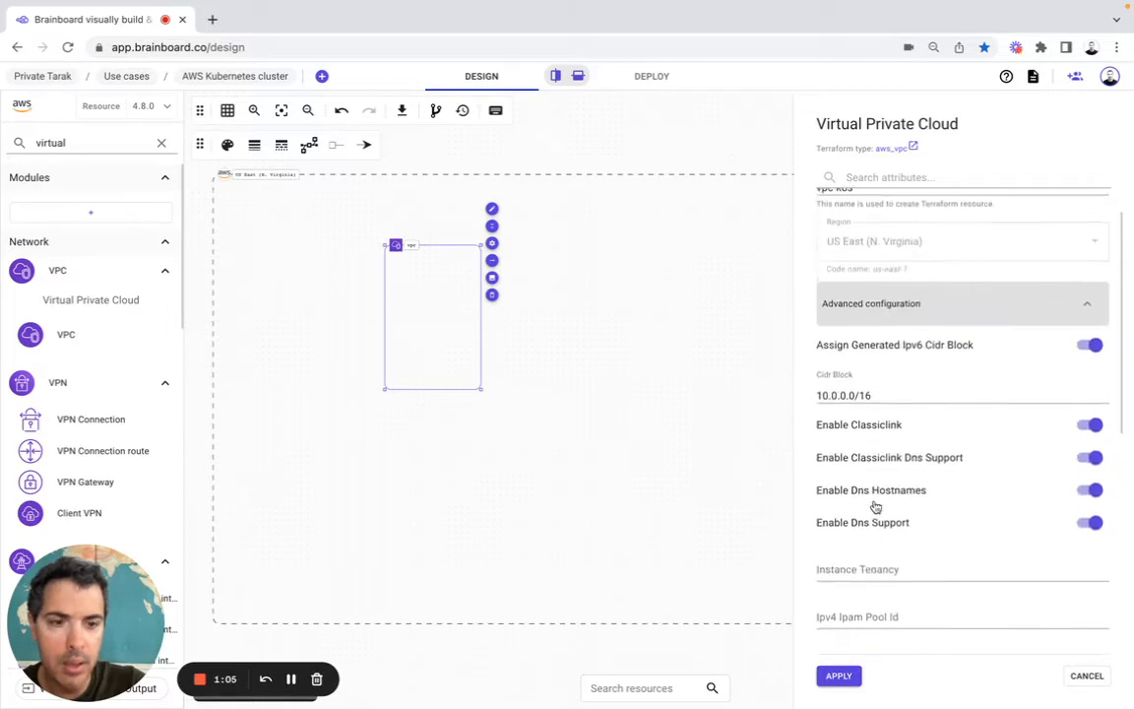
pyautogui.click(842, 675)
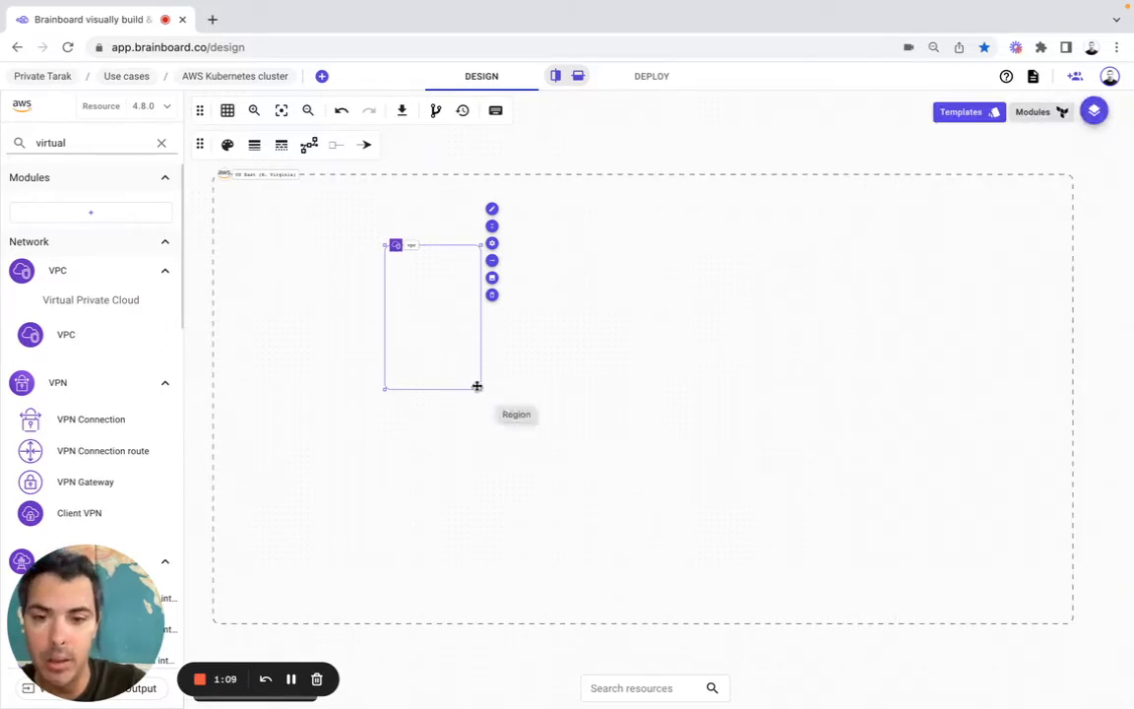
# Enlarge the VPC frame to cover most of the region and position it centrally inside the region.
pyautogui.moveTo(482, 390); pyautogui.dragTo(988, 591)
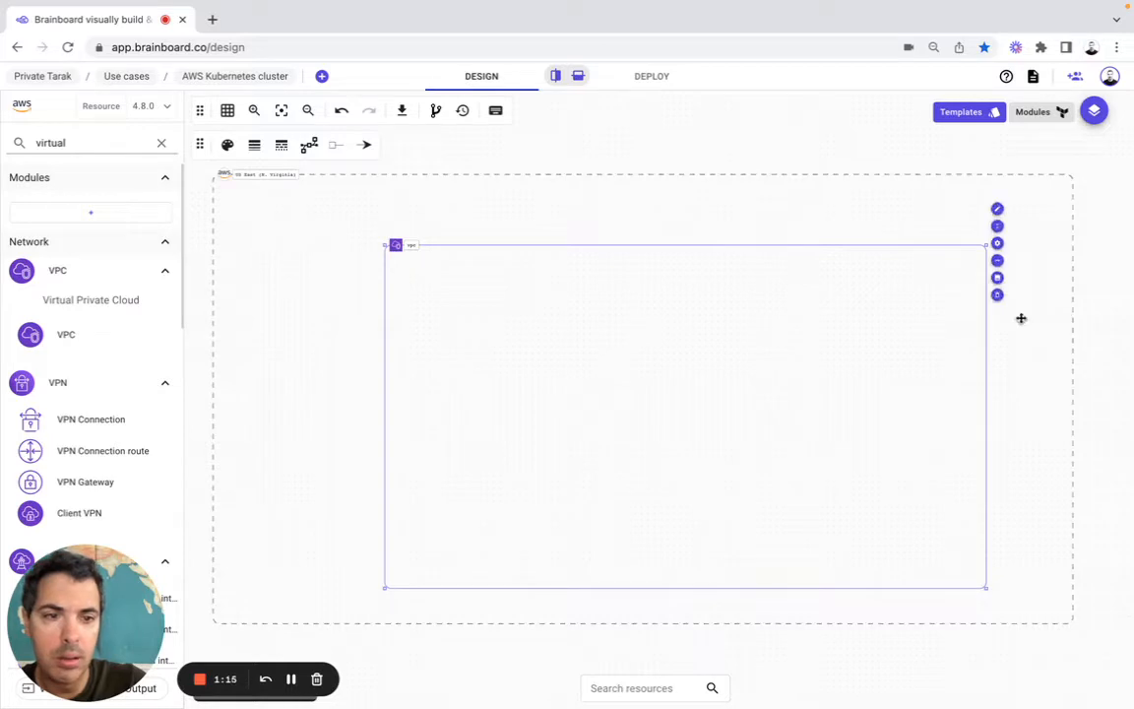
pyautogui.moveTo(988, 243); pyautogui.dragTo(984, 201)
pyautogui.moveTo(686, 332); pyautogui.dragTo(668, 337)
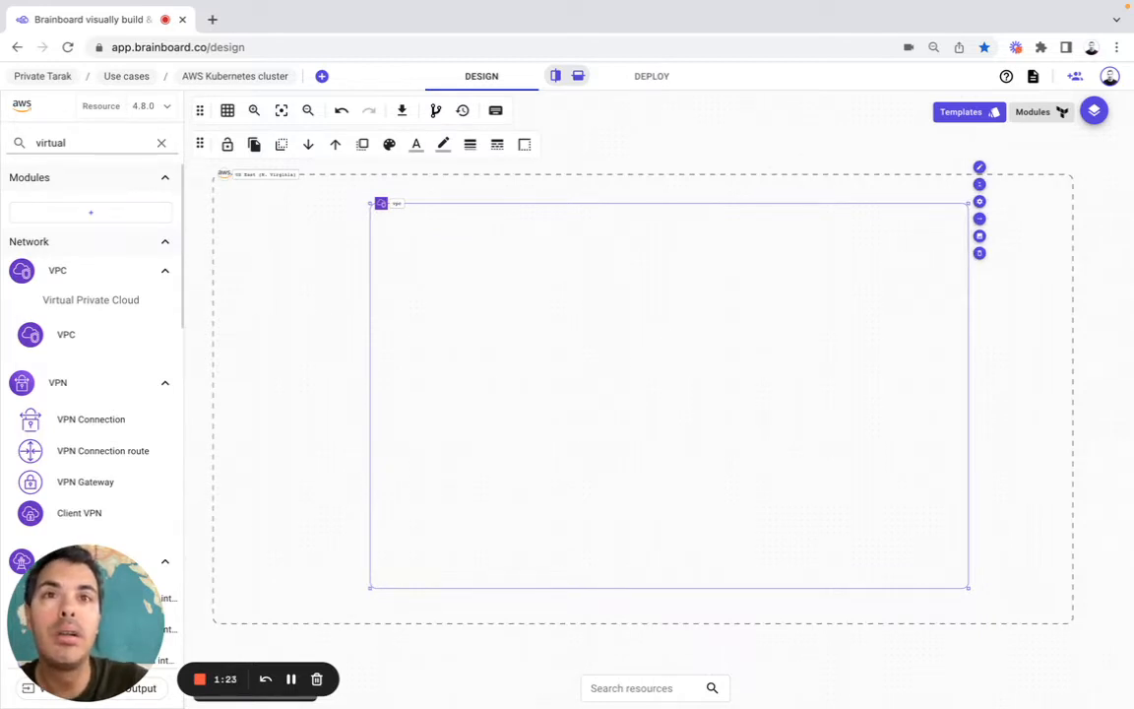
# Search the resources for "security grou" and place a Security group inside the VPC.
pyautogui.click(76, 141)
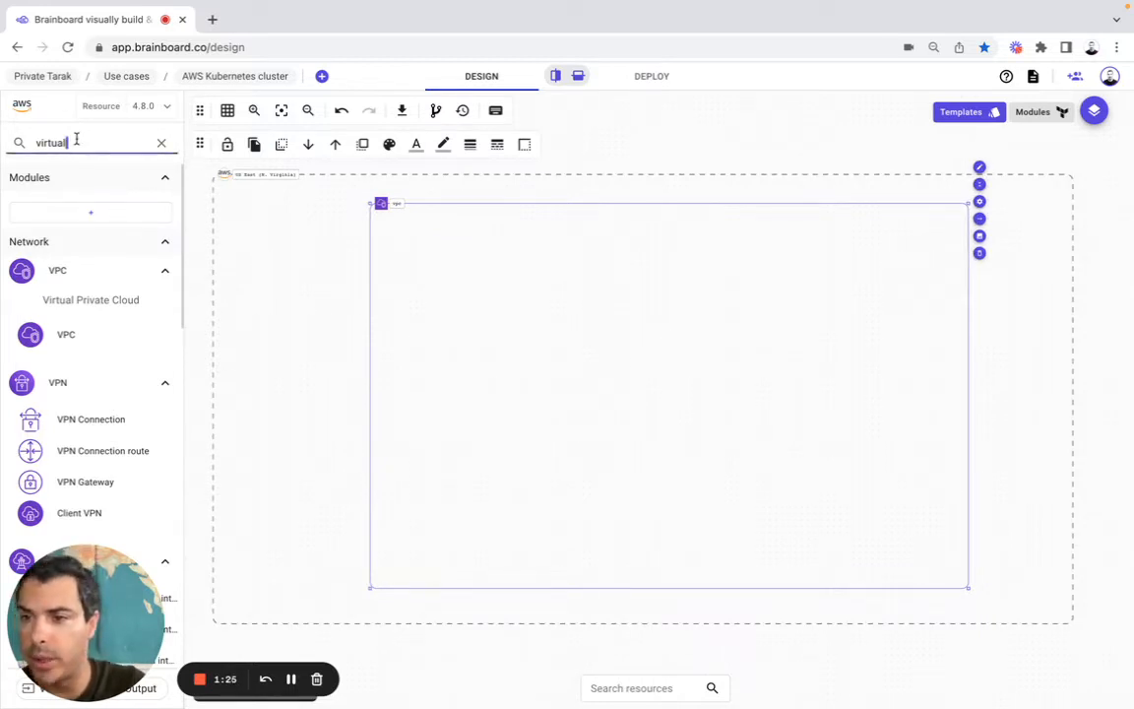
pyautogui.doubleClick(76, 140)
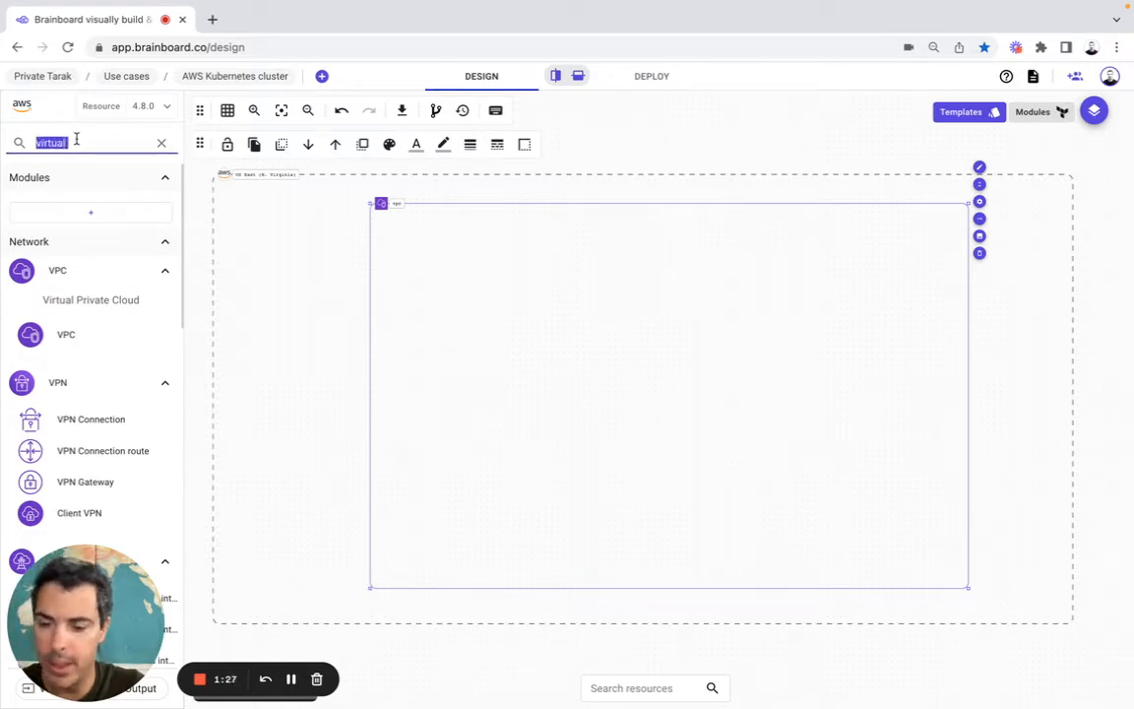
pyautogui.write('security grou')
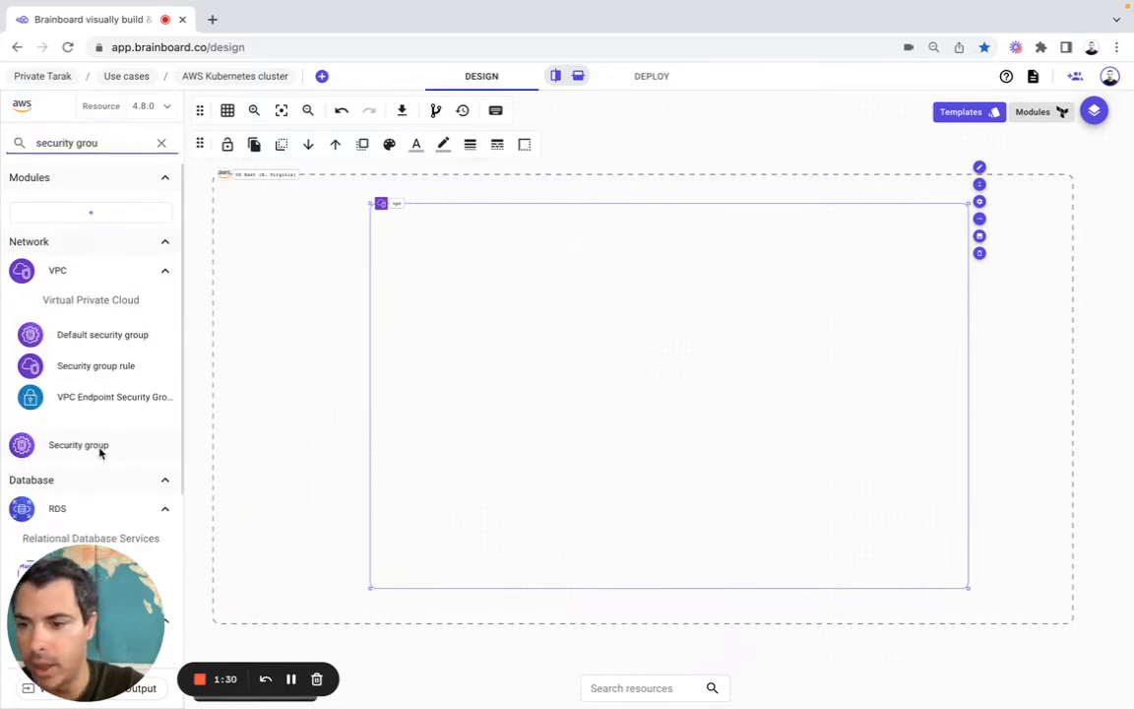
pyautogui.moveTo(101, 451); pyautogui.dragTo(483, 263)
pyautogui.click(747, 509)
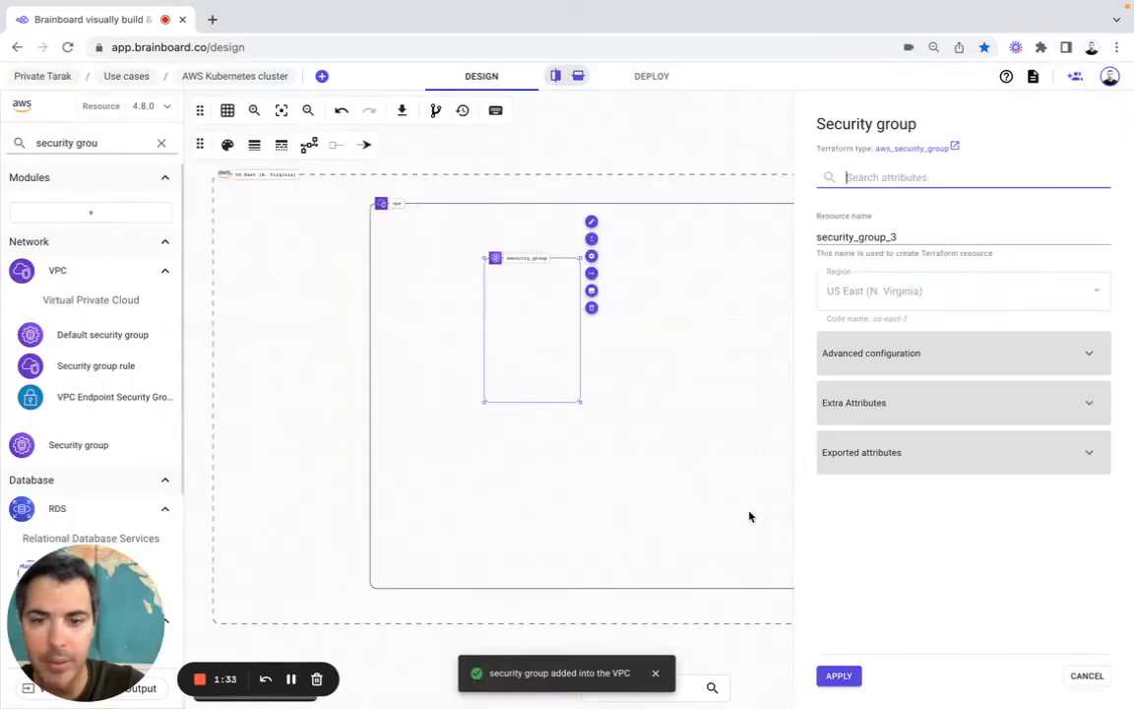
# Move the security group into the lower part of the VPC and enlarge it to span nearly the VPC's full width.
pyautogui.moveTo(527, 371); pyautogui.dragTo(444, 472)
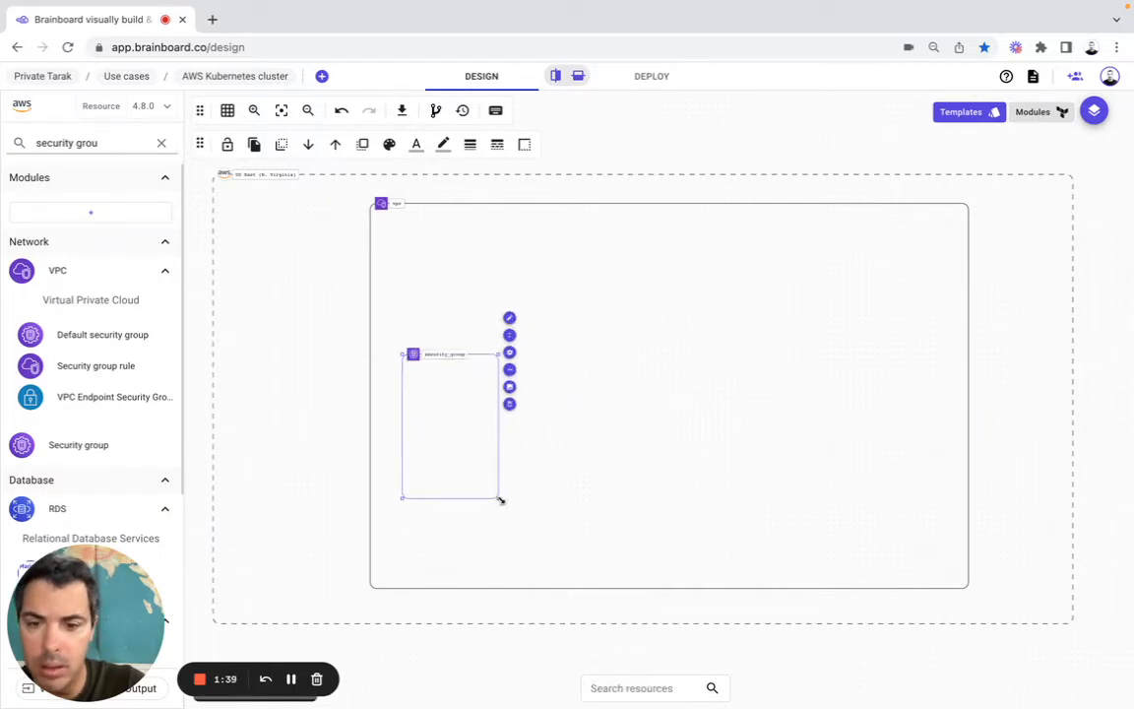
pyautogui.moveTo(500, 501); pyautogui.dragTo(952, 577)
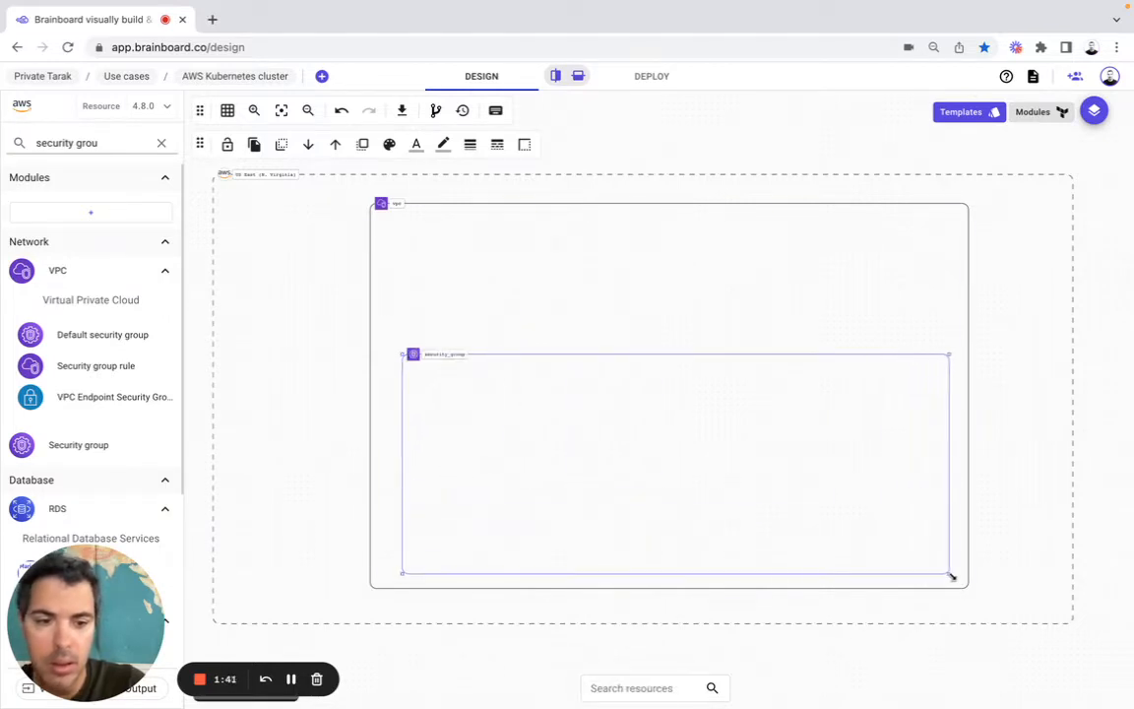
pyautogui.moveTo(950, 352); pyautogui.dragTo(959, 322)
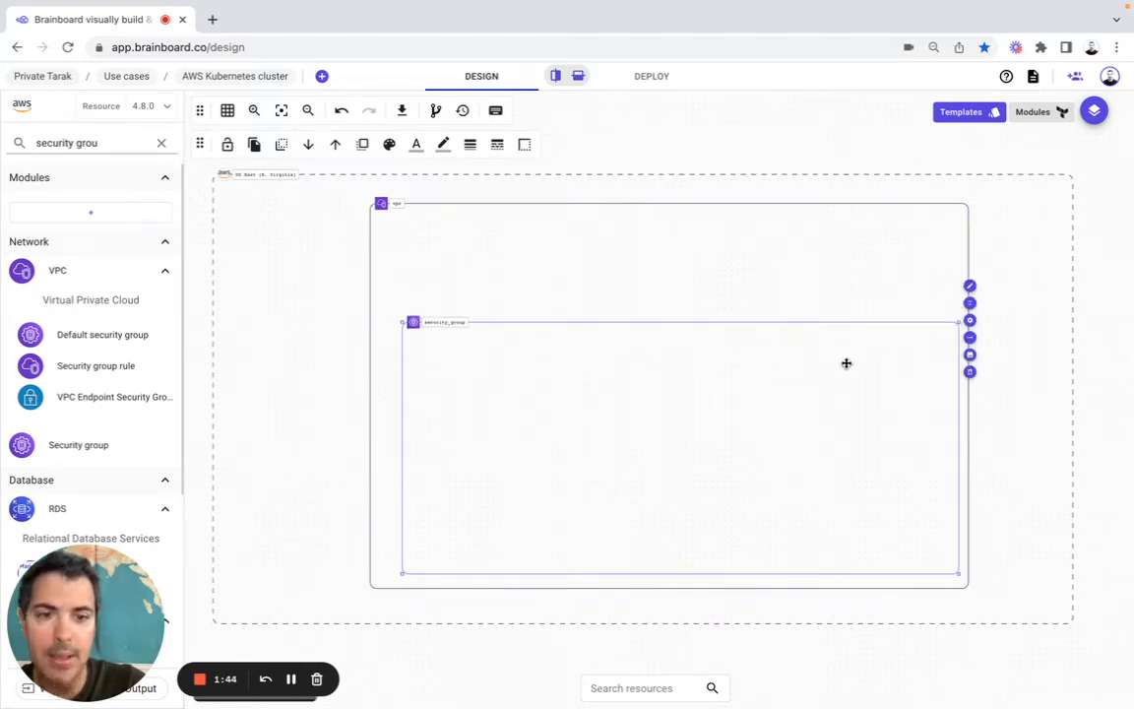
# Rename the security group resource as cluster-sg and set its description to "Cluster communication with worker nodes".
pyautogui.click(970, 320)
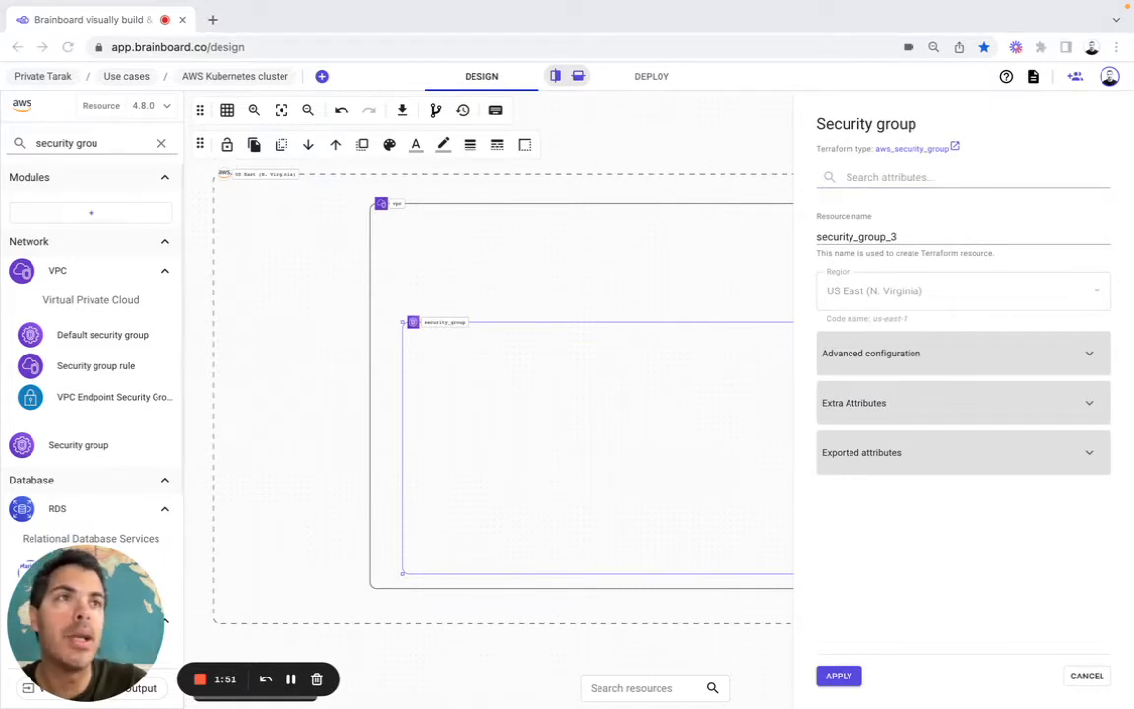
pyautogui.doubleClick(862, 237)
pyautogui.write('cluster-sg')
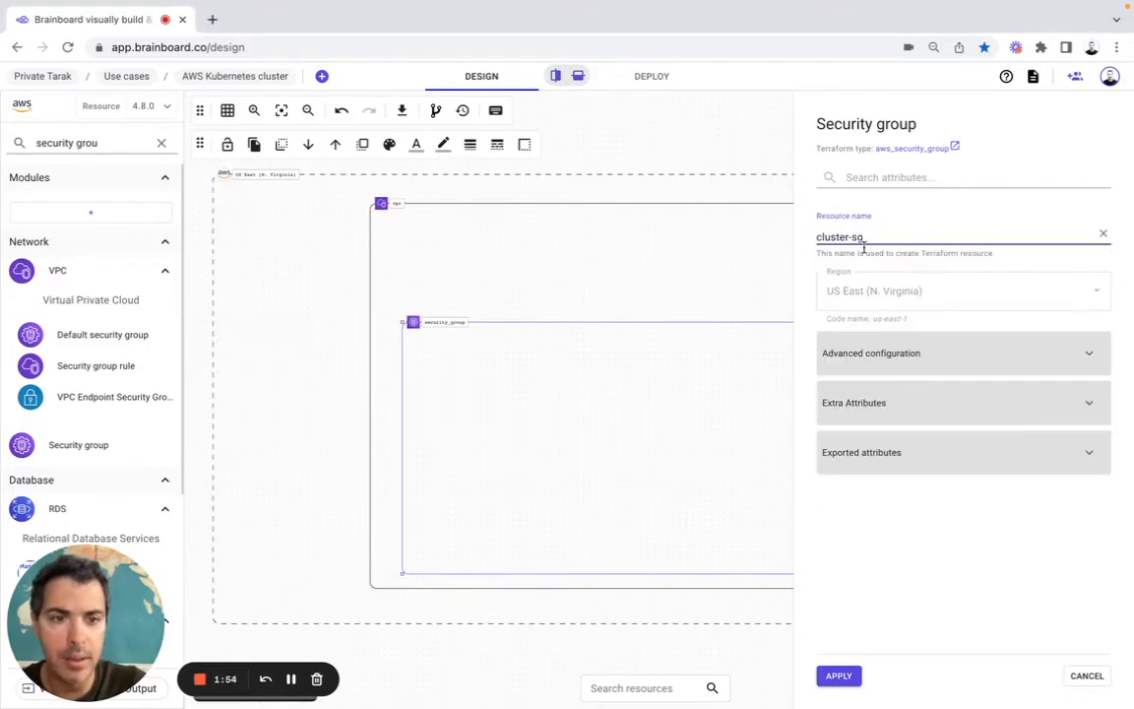
pyautogui.click(856, 360)
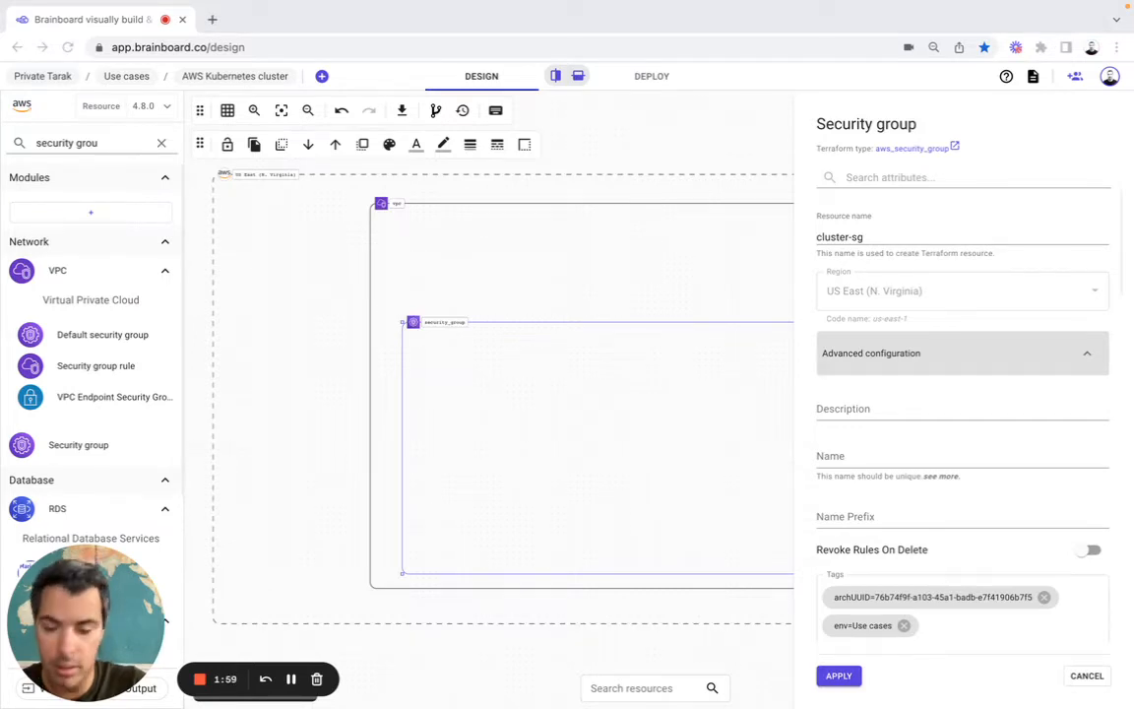
pyautogui.click(879, 415)
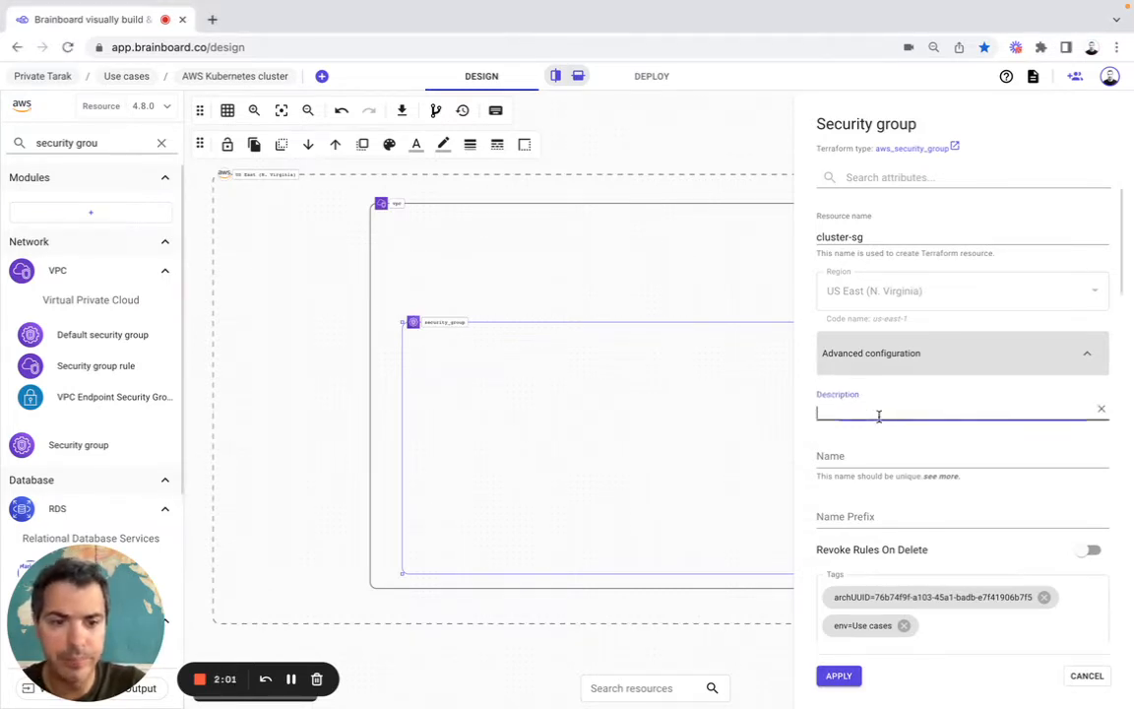
pyautogui.write('Cluster communication with worker nodes')
# Set the security group's Name attribute to brainboard-k8s-cluster and remove both of its tags, archUUID and env.
pyautogui.click(838, 458)
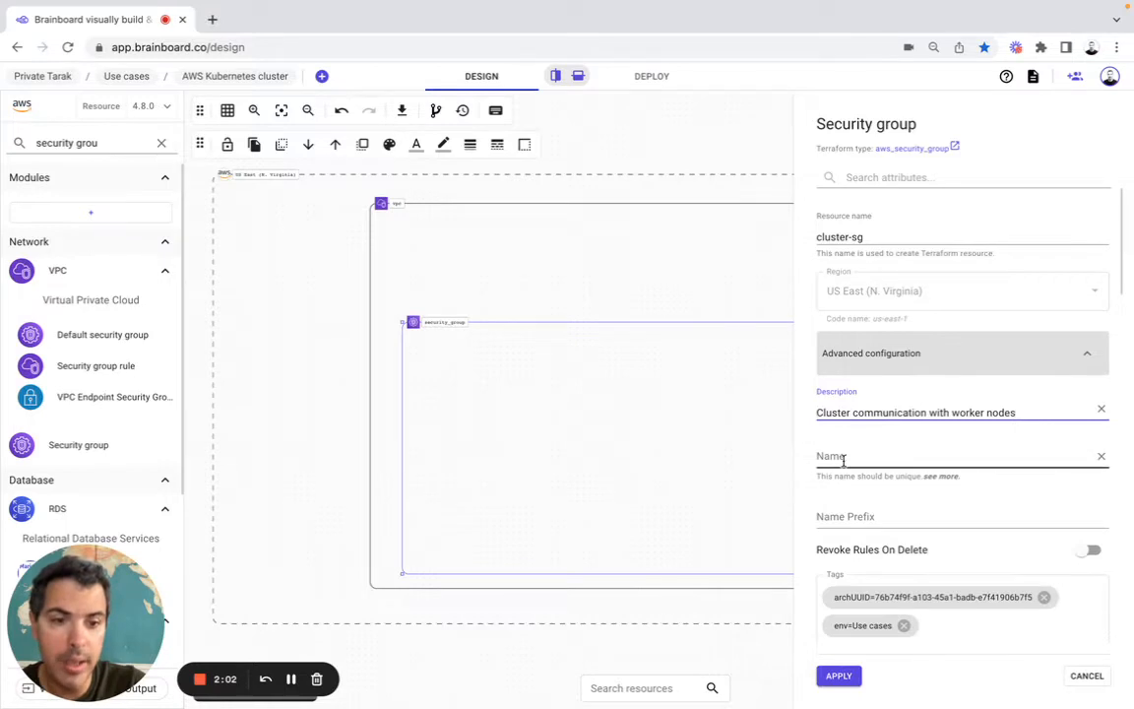
pyautogui.press('super+Tab')
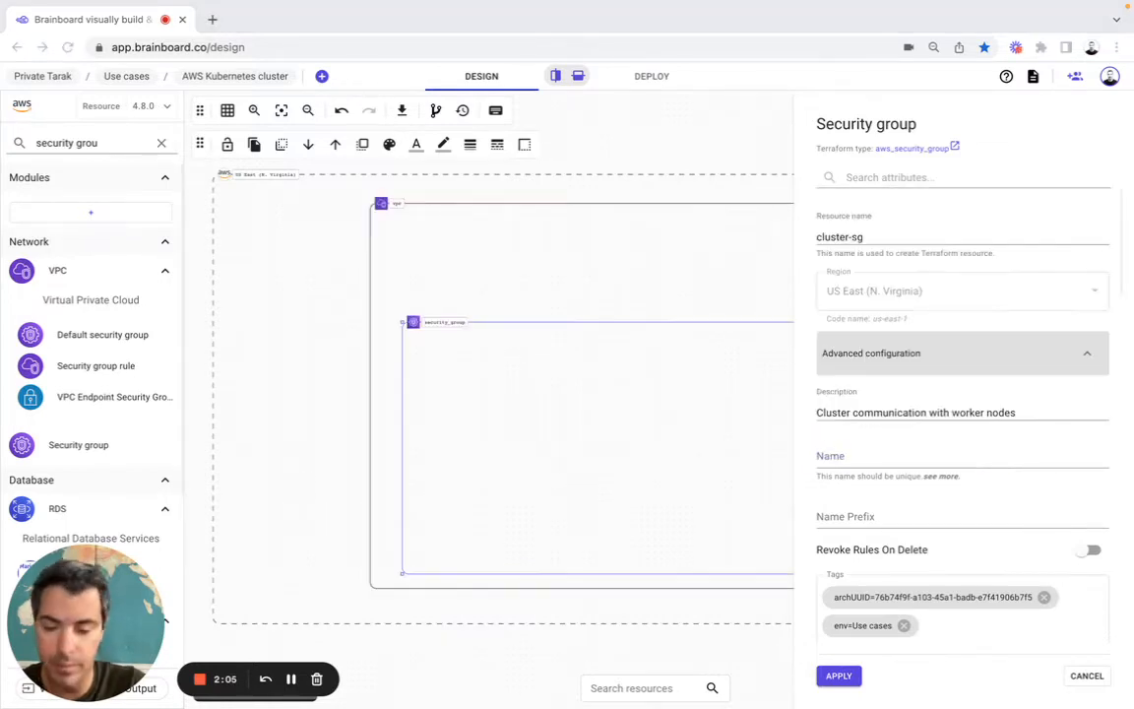
pyautogui.click(861, 456)
pyautogui.write('brainboard-k8s-cluster')
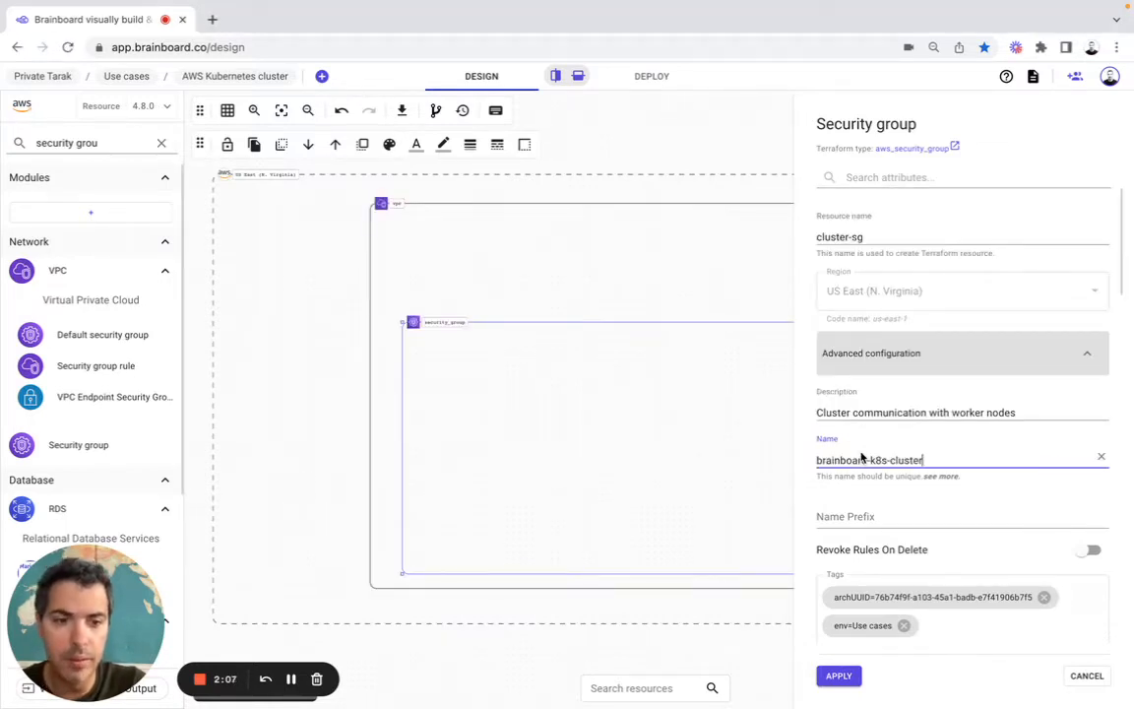
pyautogui.scroll(-4, 861, 458)
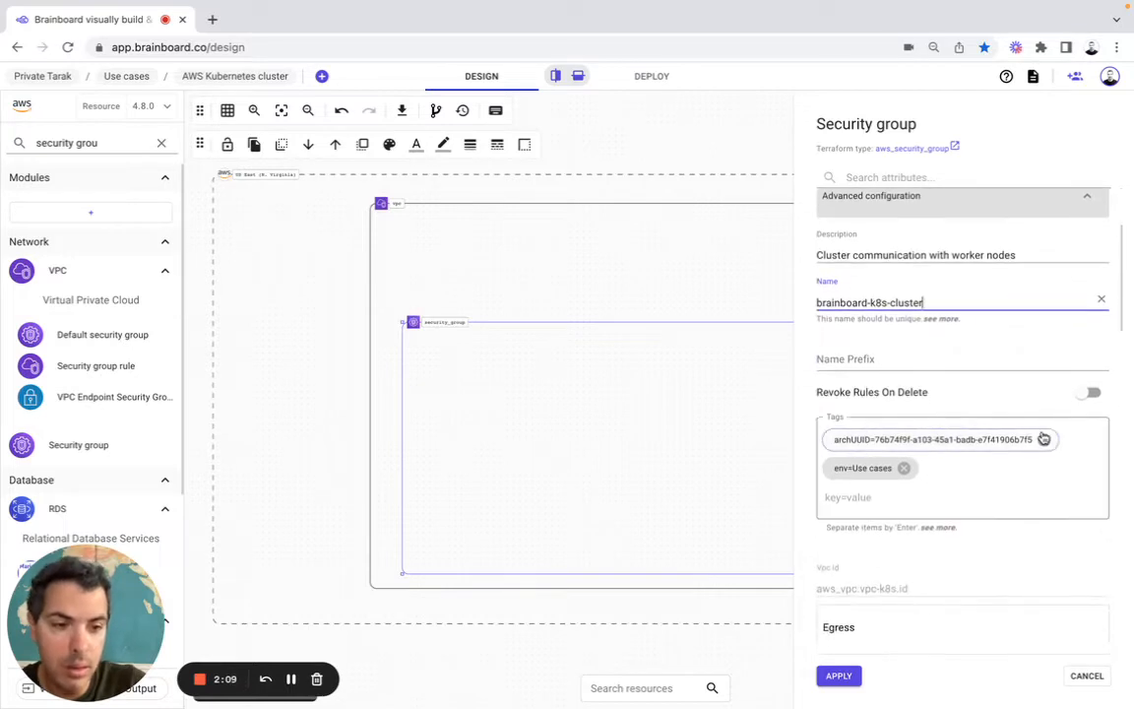
pyautogui.click(1043, 439)
pyautogui.click(903, 439)
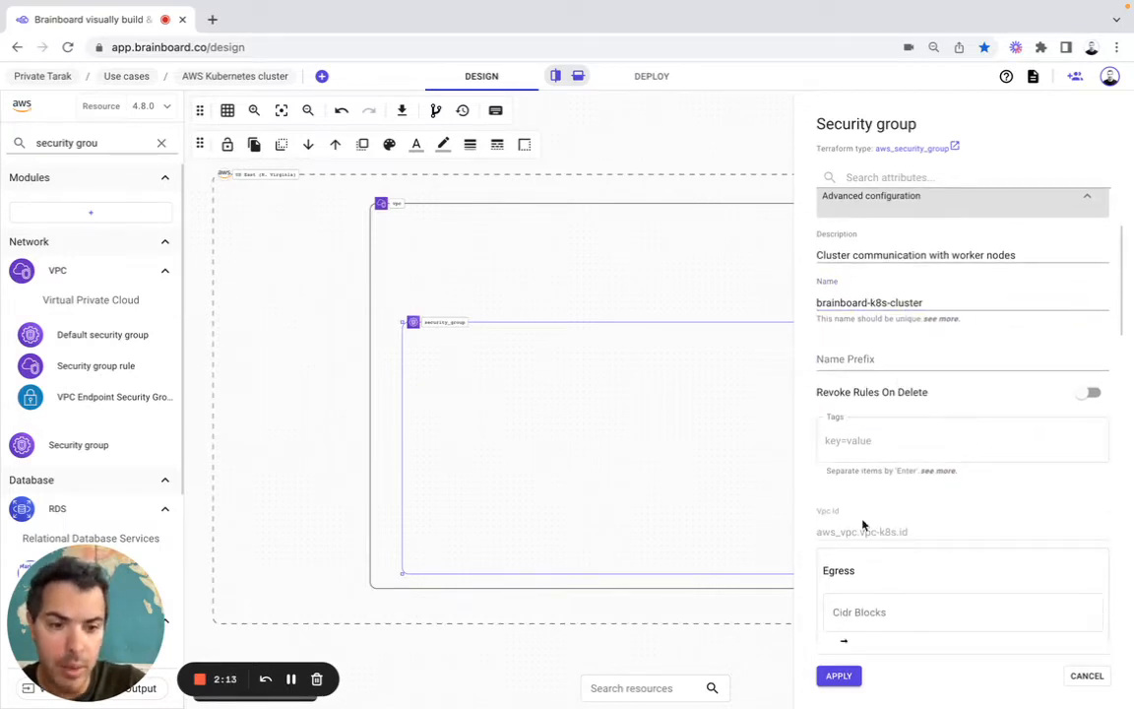
# In the security group's egress rule, set the CIDR block to 0.0.0.0/0 and the From Port to 0.
pyautogui.click(866, 611)
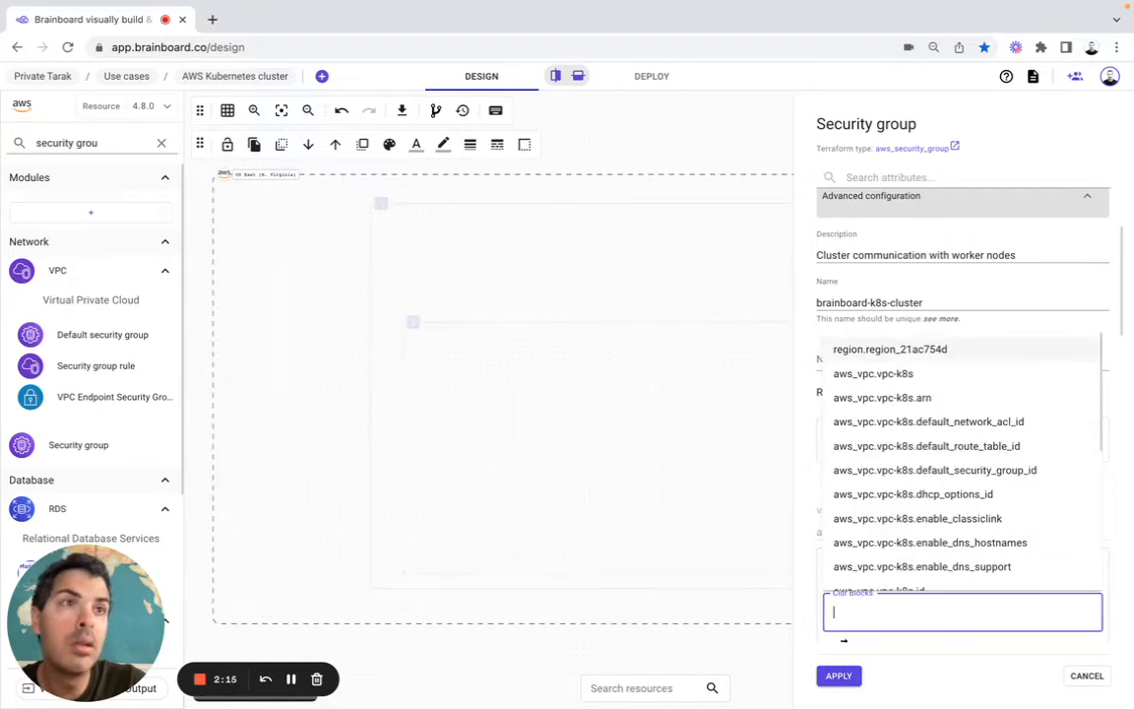
pyautogui.press('super+Tab')
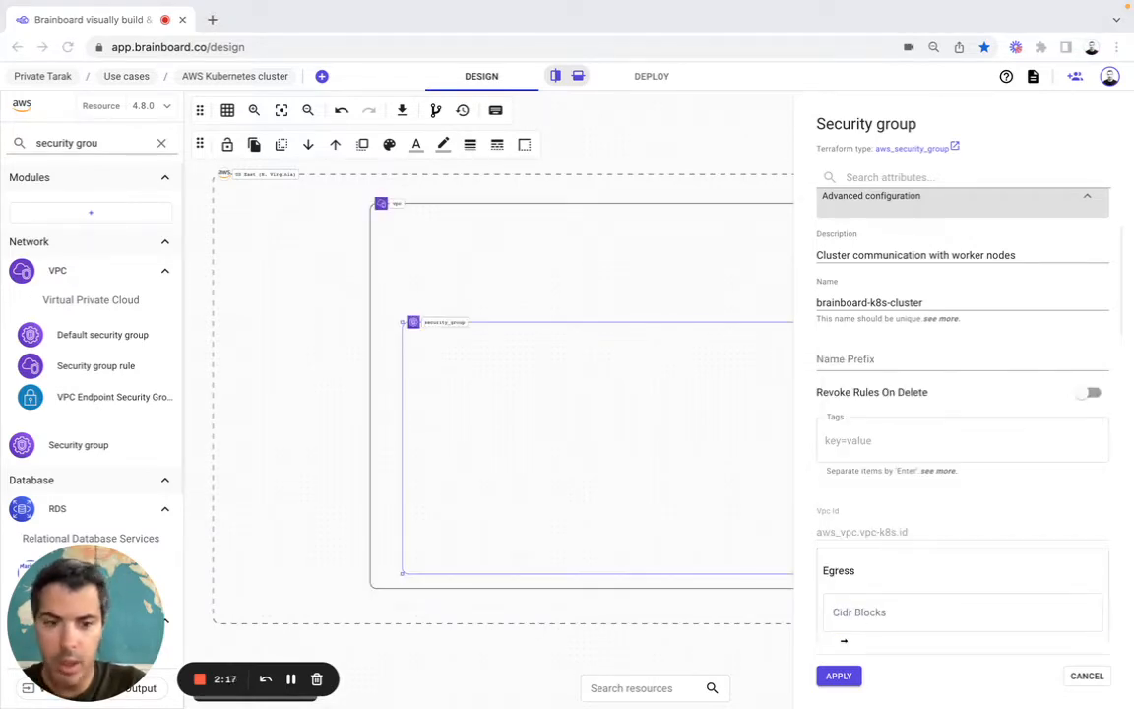
pyautogui.scroll(-3, 892, 439)
pyautogui.click(852, 478)
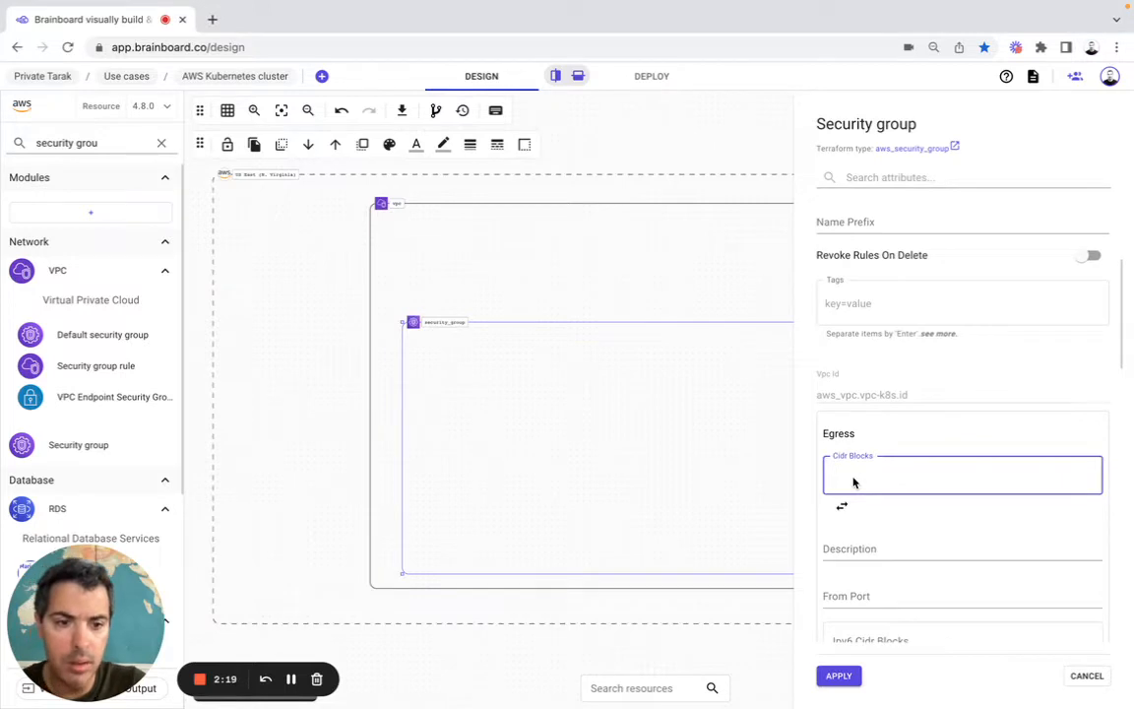
pyautogui.write('0.0.0.0/0')
pyautogui.scroll(-1, 854, 481)
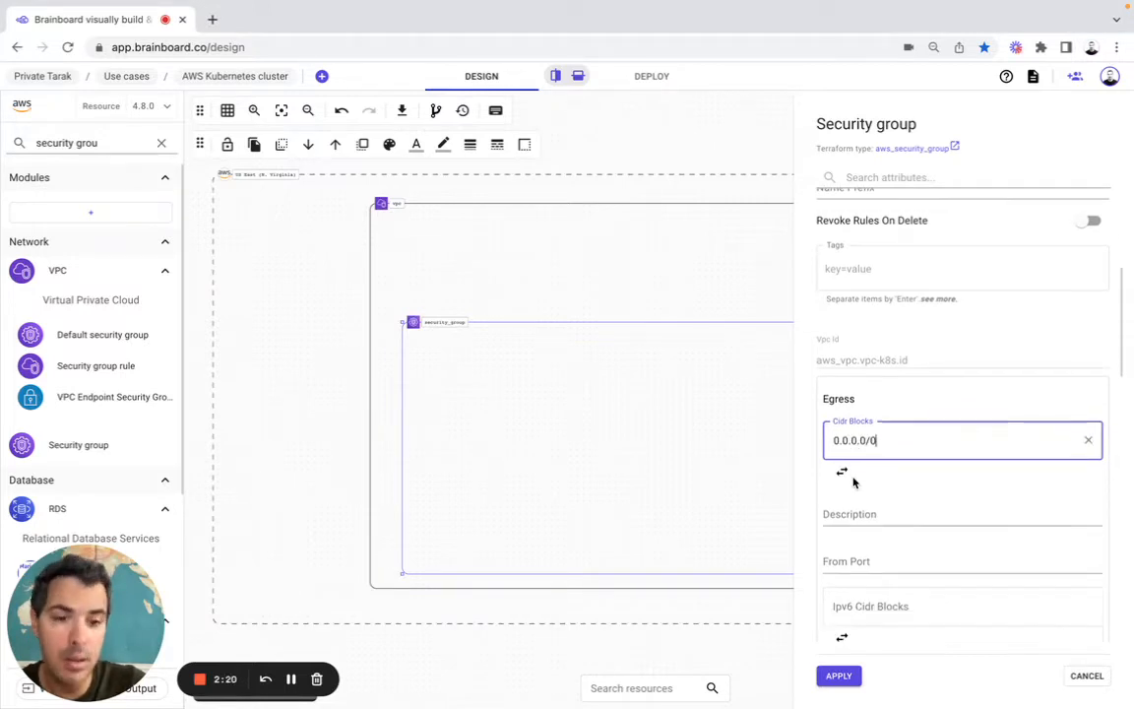
pyautogui.click(852, 557)
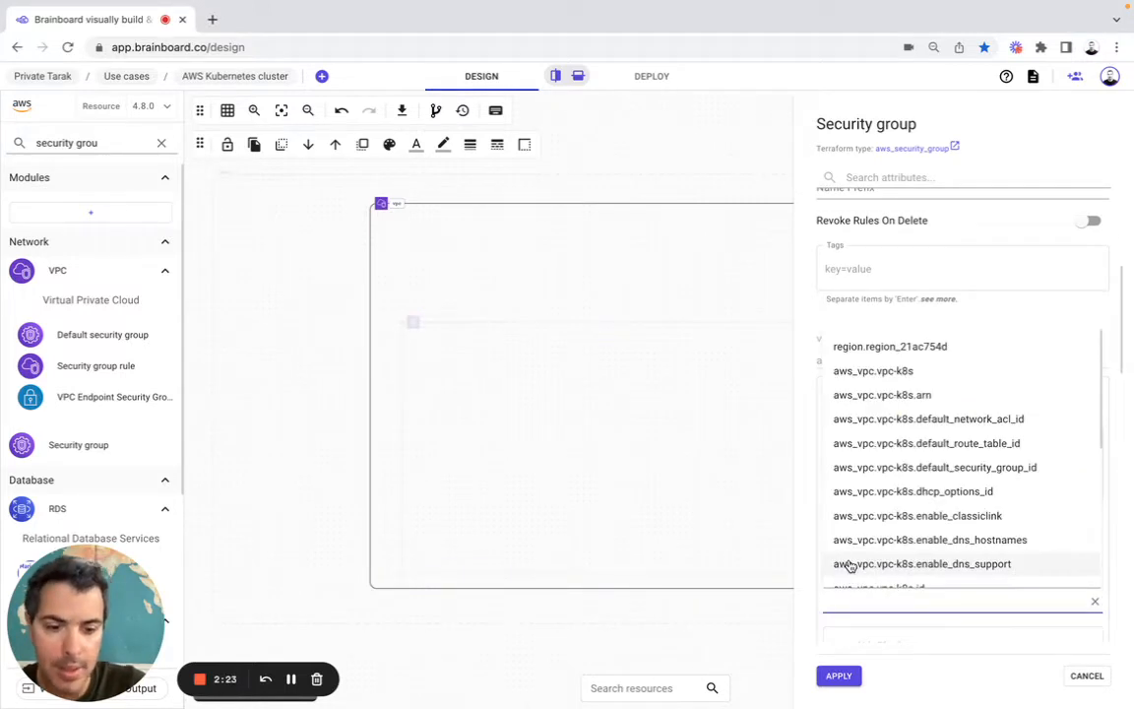
pyautogui.write('0')
# Set the egress rule's protocol to -1 and its To Port to 0, and apply the security group configuration.
pyautogui.scroll(-5, 962, 413)
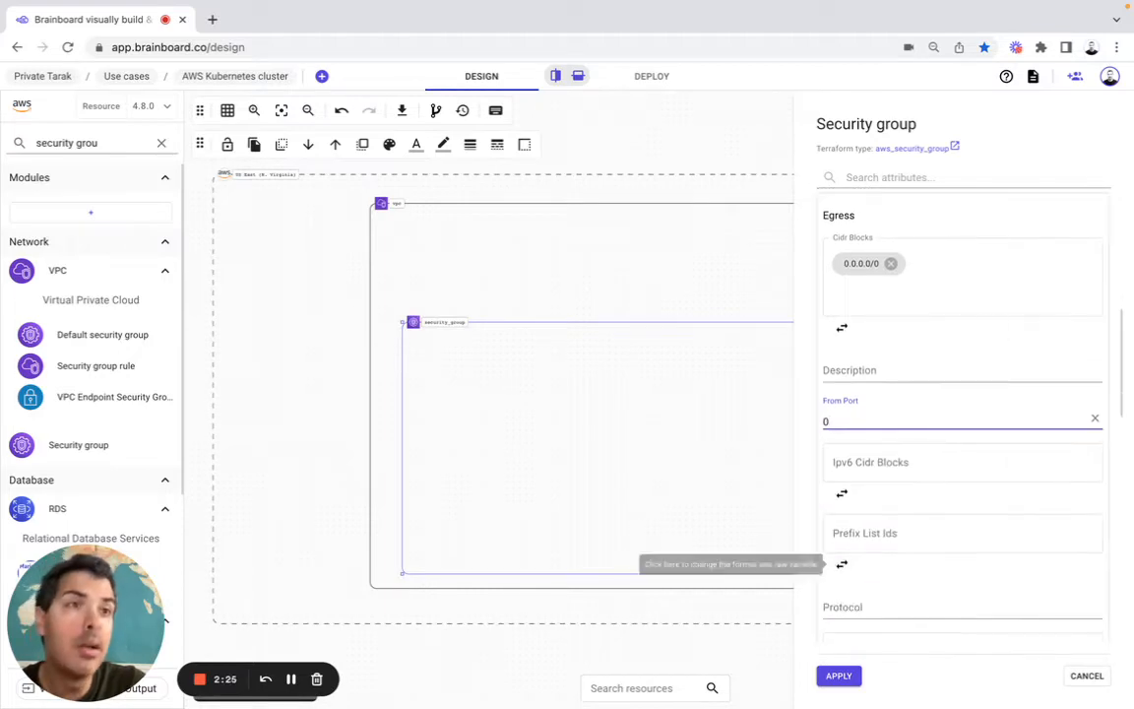
pyautogui.scroll(-3, 896, 501)
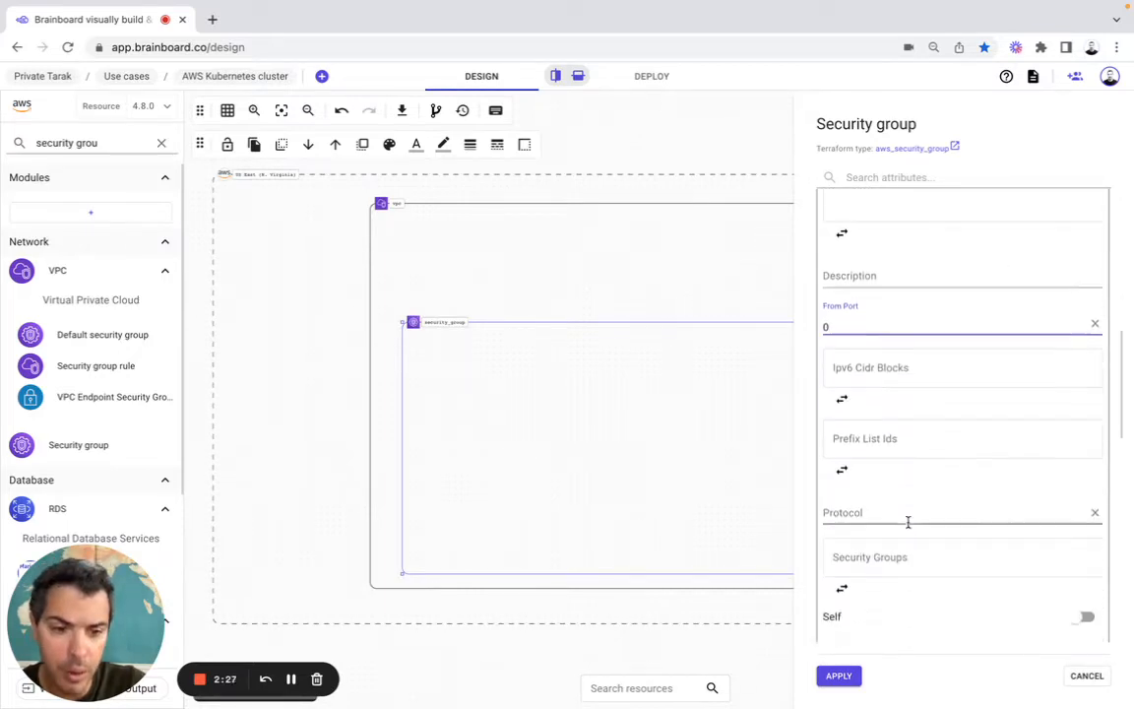
pyautogui.click(855, 496)
pyautogui.write('-1')
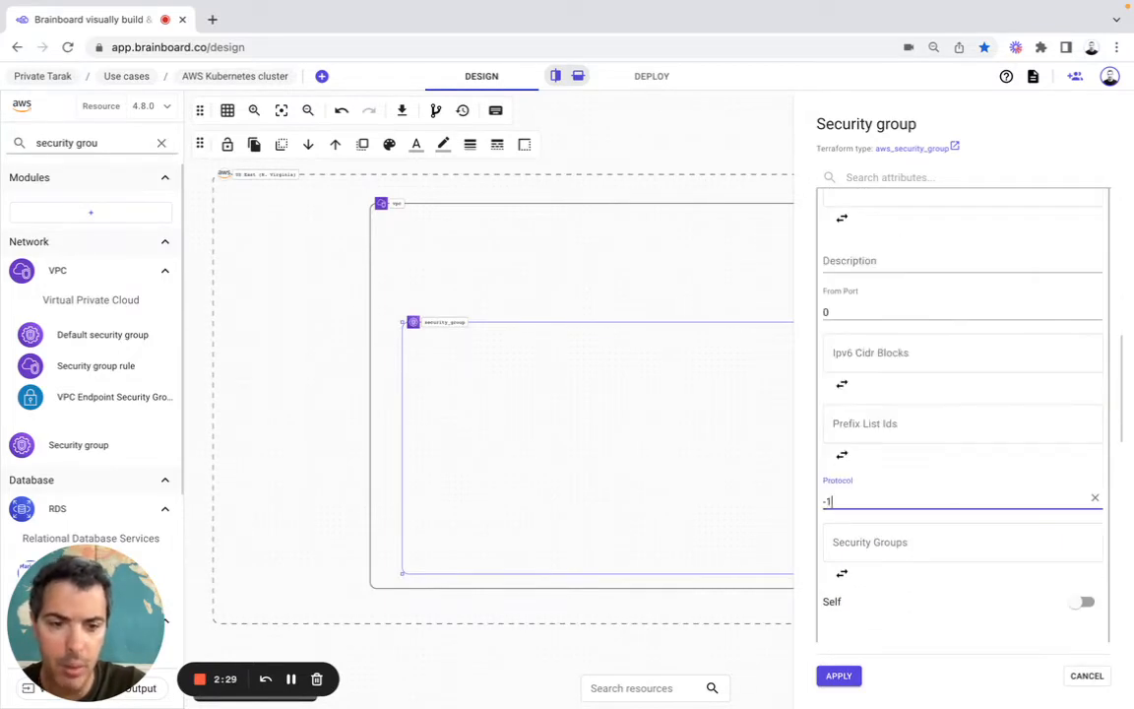
pyautogui.click(890, 540)
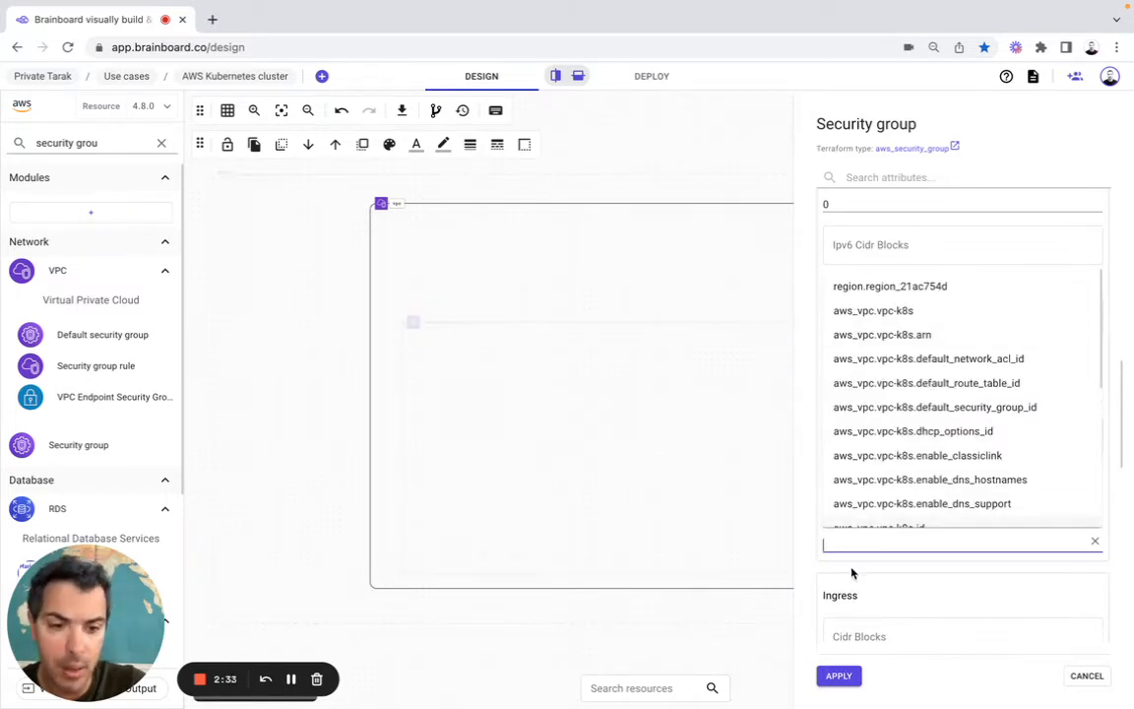
pyautogui.write('0')
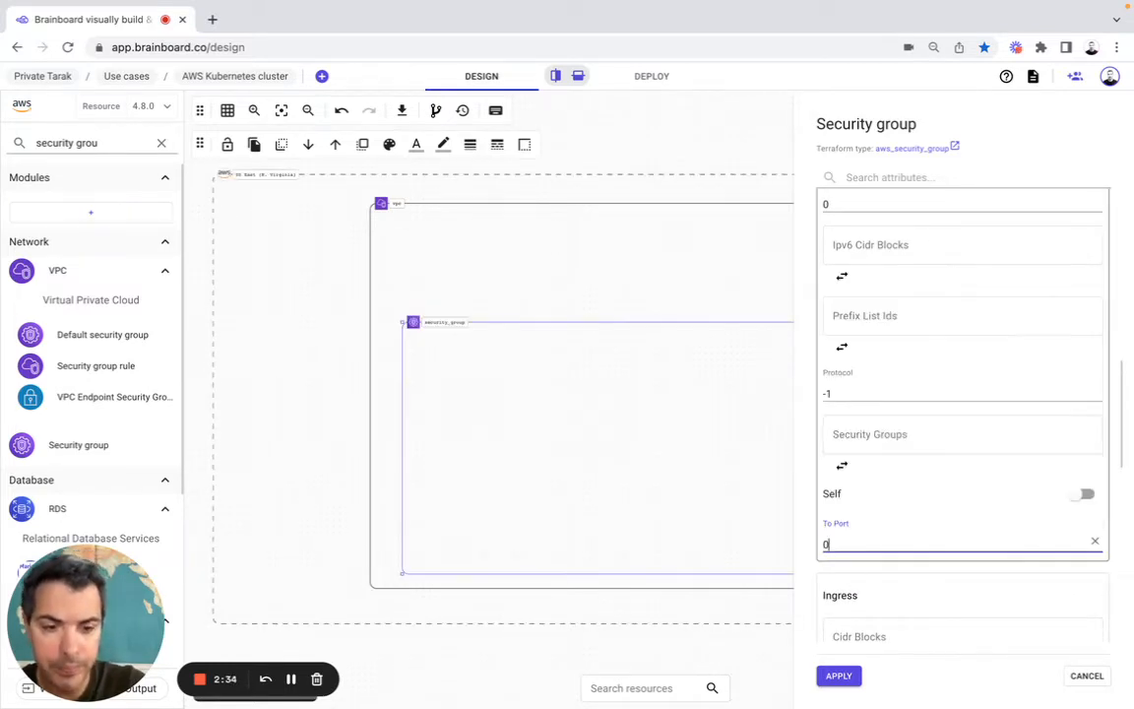
pyautogui.click(839, 675)
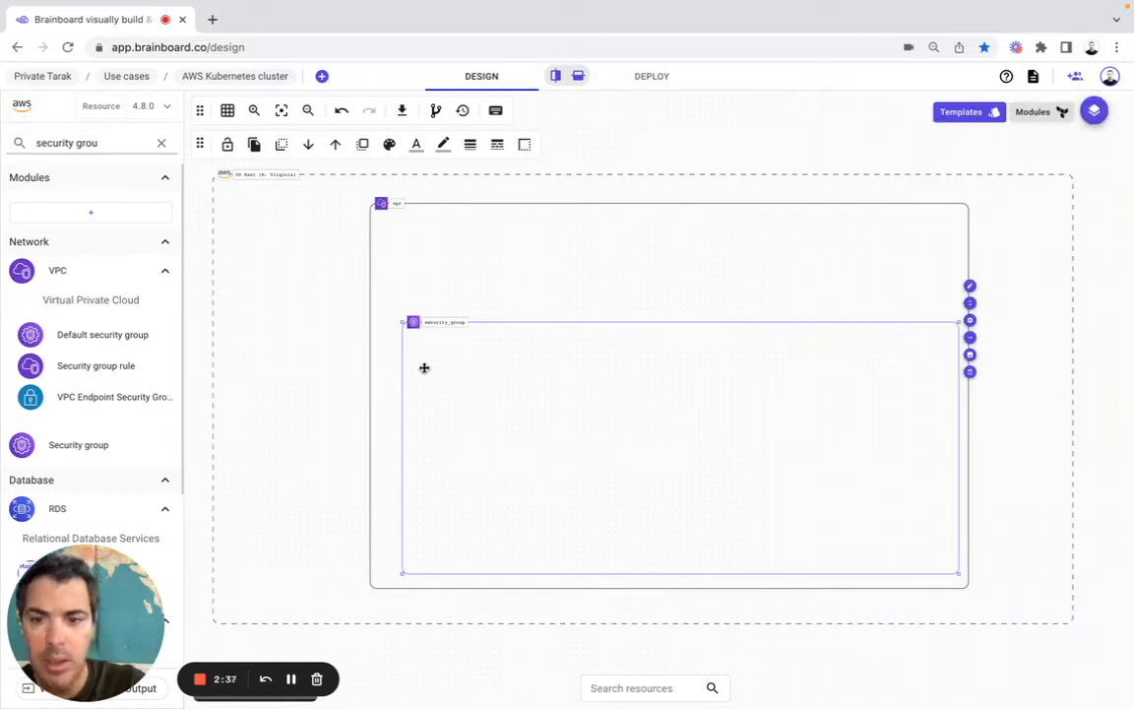
# Extend the security group's upper-left corner outward and add an AZ inside it, with the security group as main parent.
pyautogui.moveTo(400, 323); pyautogui.dragTo(377, 302)
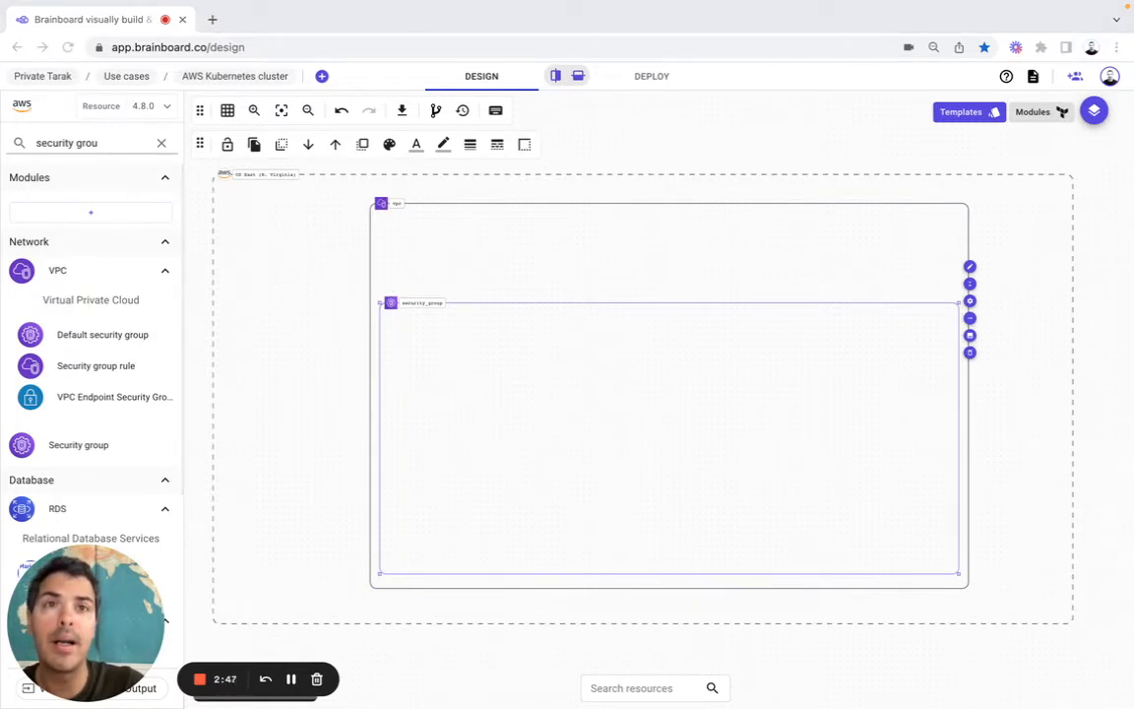
pyautogui.tripleClick(95, 145)
pyautogui.click(161, 144)
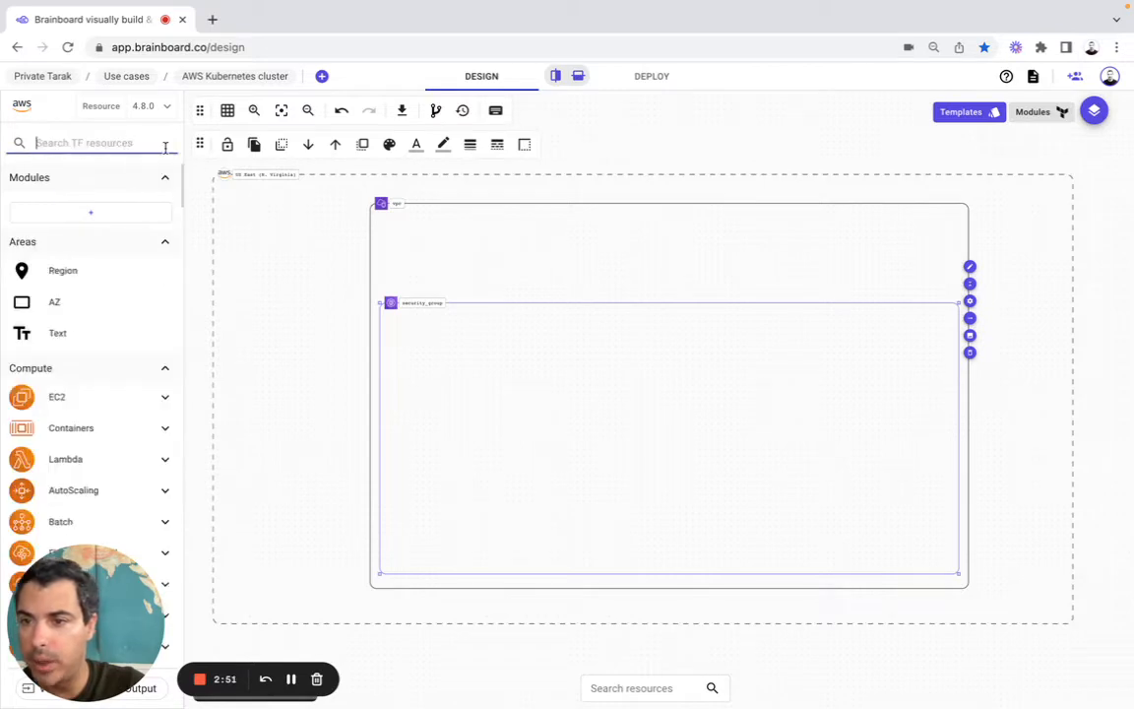
pyautogui.moveTo(83, 311); pyautogui.dragTo(403, 360)
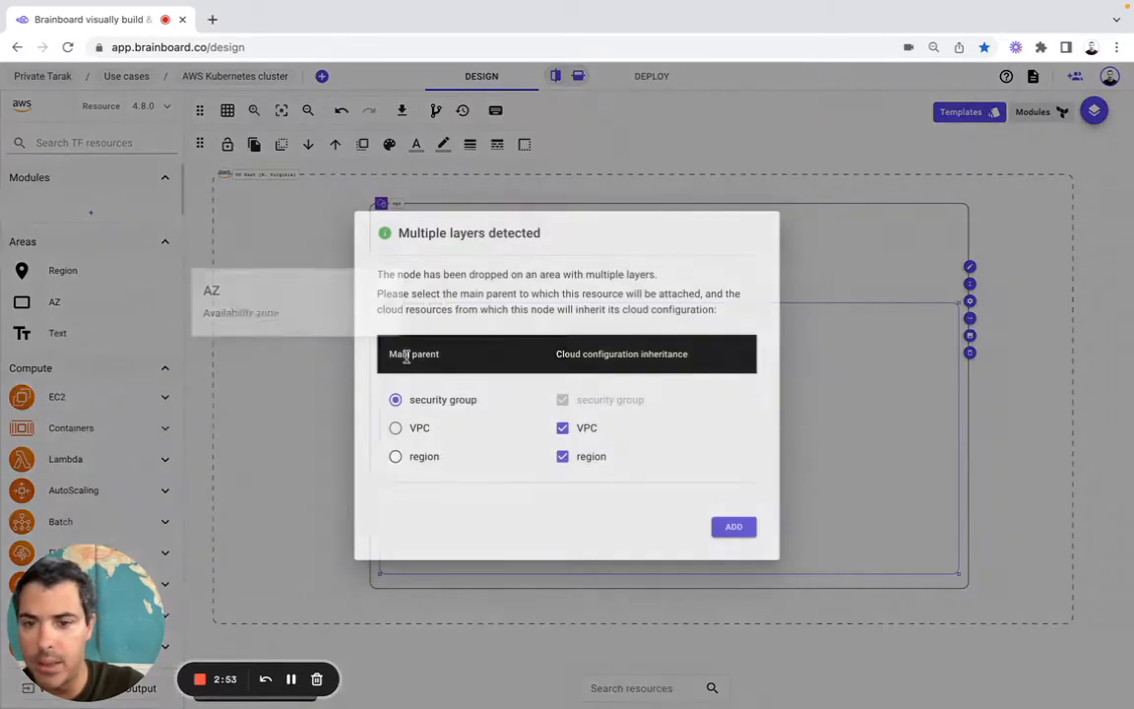
pyautogui.click(732, 528)
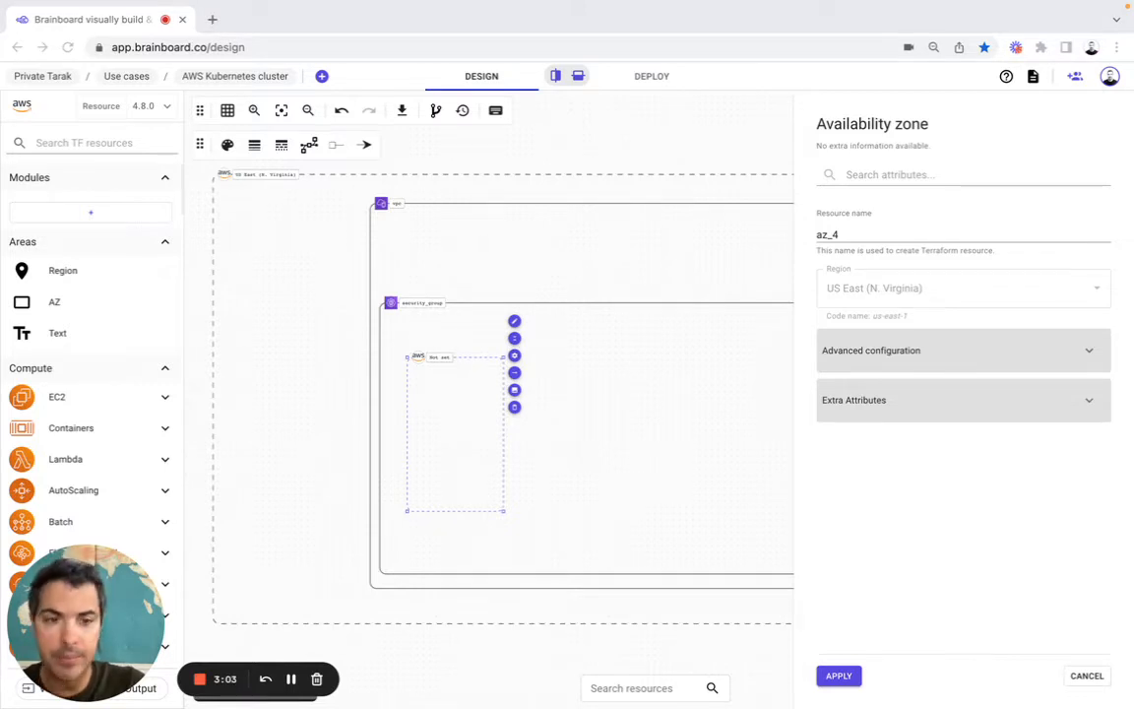
# Name the availability zone resource az_ce2243e8, set its availability zone to us-east-1a and apply the configuration.
pyautogui.click(848, 236)
pyautogui.doubleClick(847, 236)
pyautogui.write('az_ce2243e8')
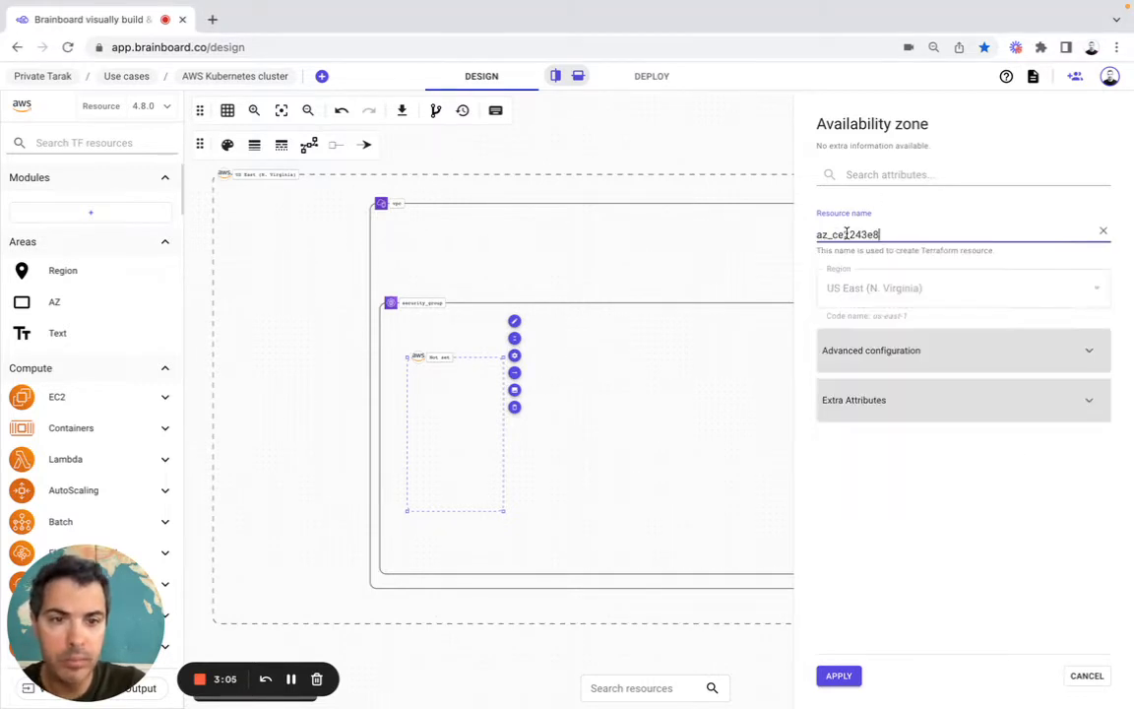
pyautogui.click(863, 349)
pyautogui.click(873, 410)
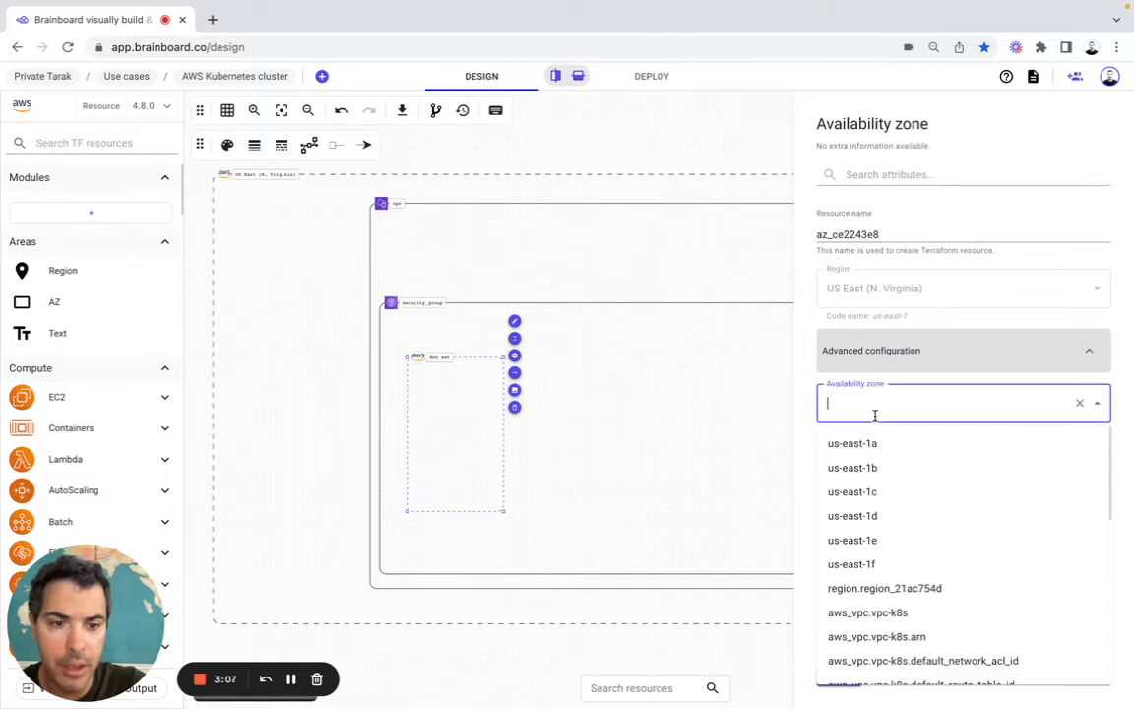
pyautogui.click(873, 443)
pyautogui.click(835, 677)
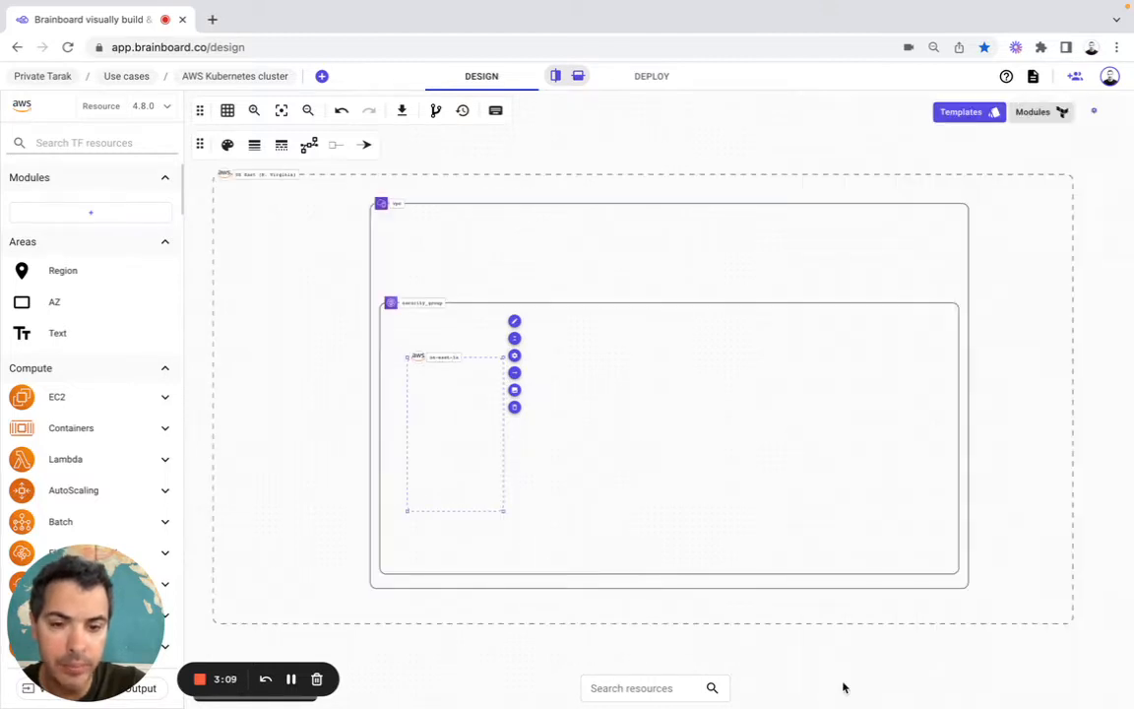
# Enlarge the us-east-1a zone and place a duplicate on the security group's right side, with the security group as main parent.
pyautogui.moveTo(504, 511); pyautogui.dragTo(557, 544)
pyautogui.click(498, 453)
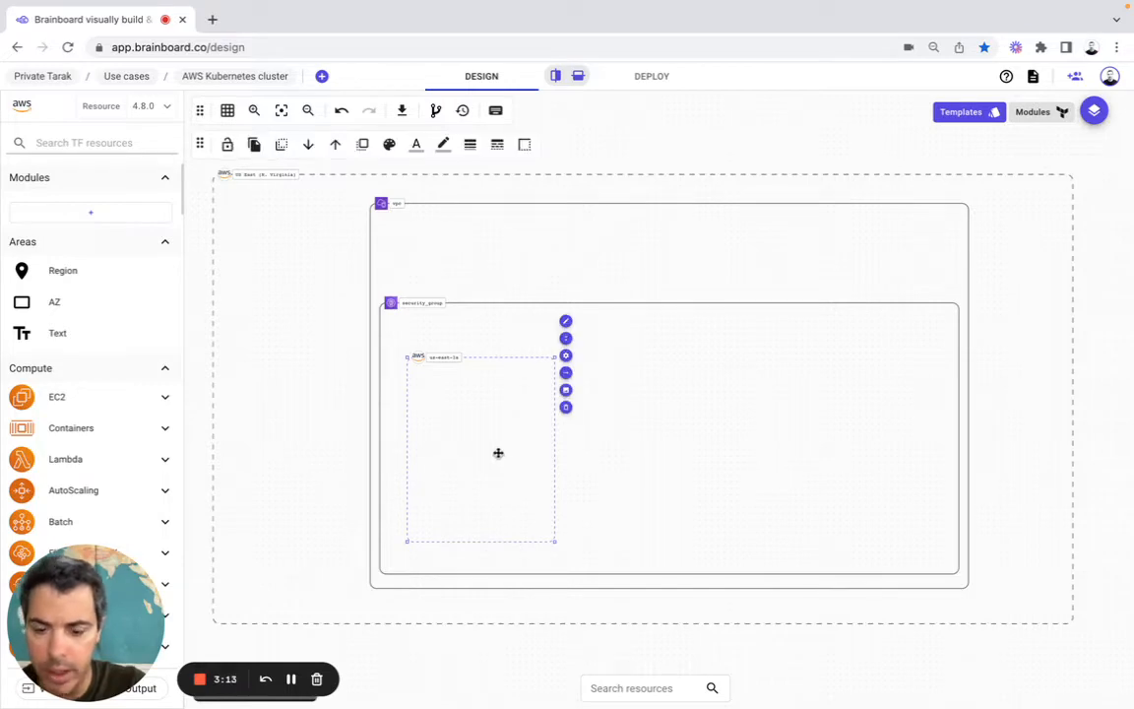
pyautogui.hotkey('ctrl', 'd')
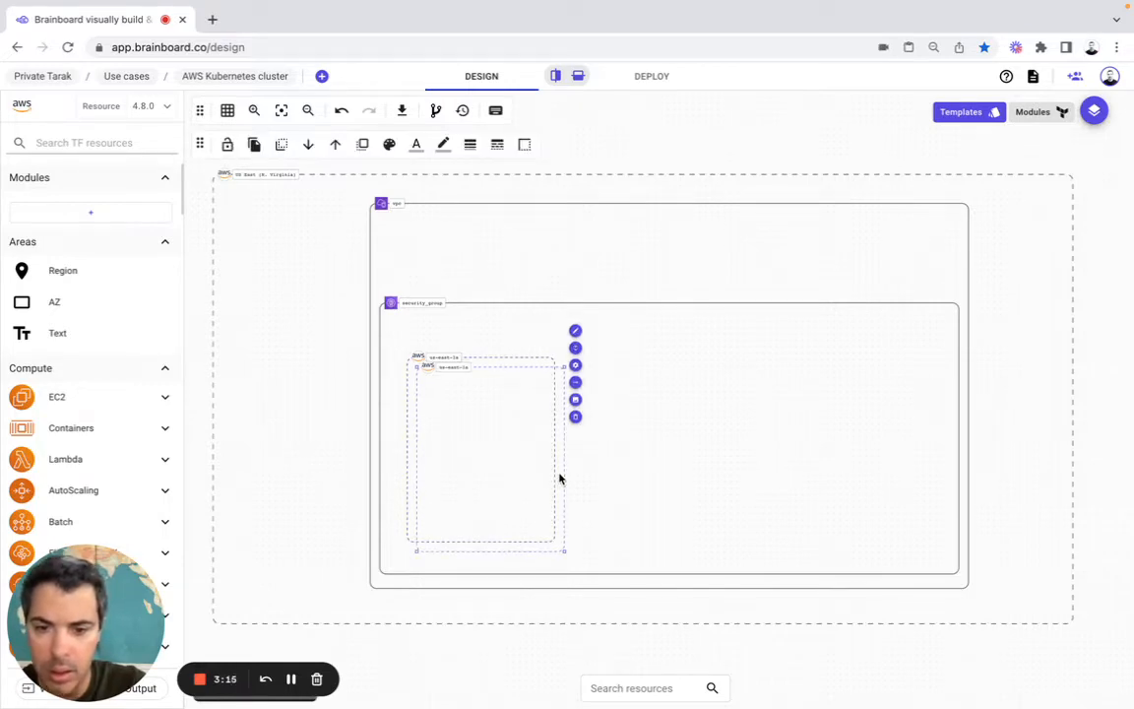
pyautogui.click(532, 658)
pyautogui.moveTo(557, 541); pyautogui.dragTo(907, 532)
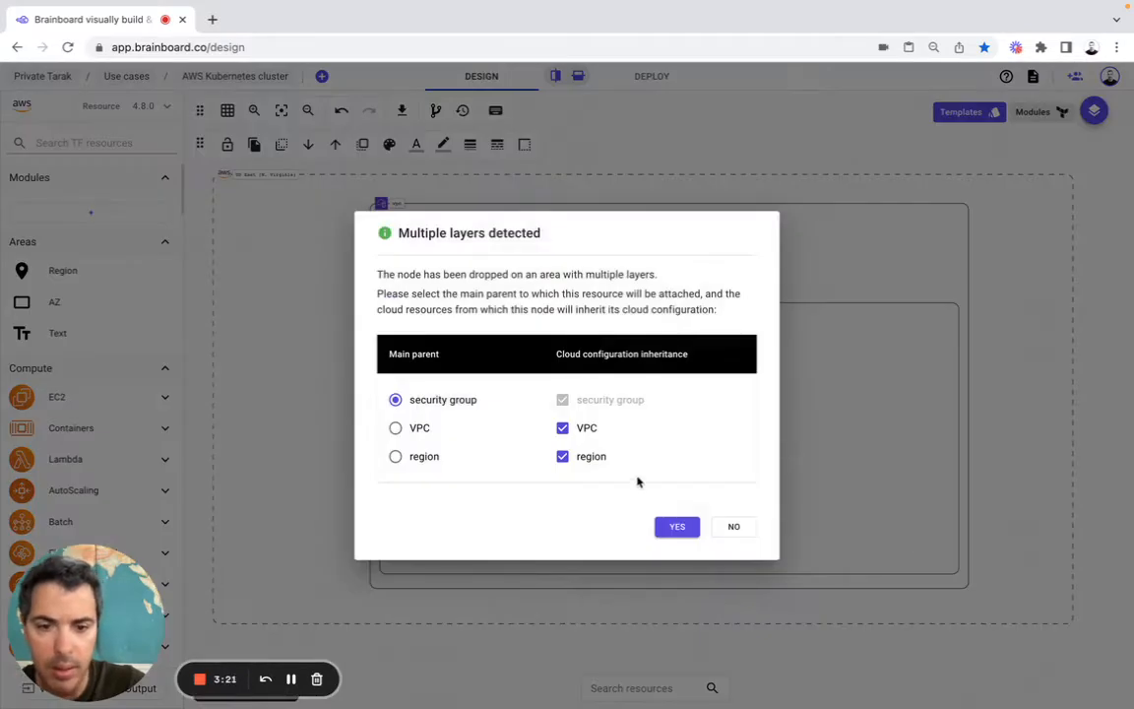
pyautogui.click(676, 525)
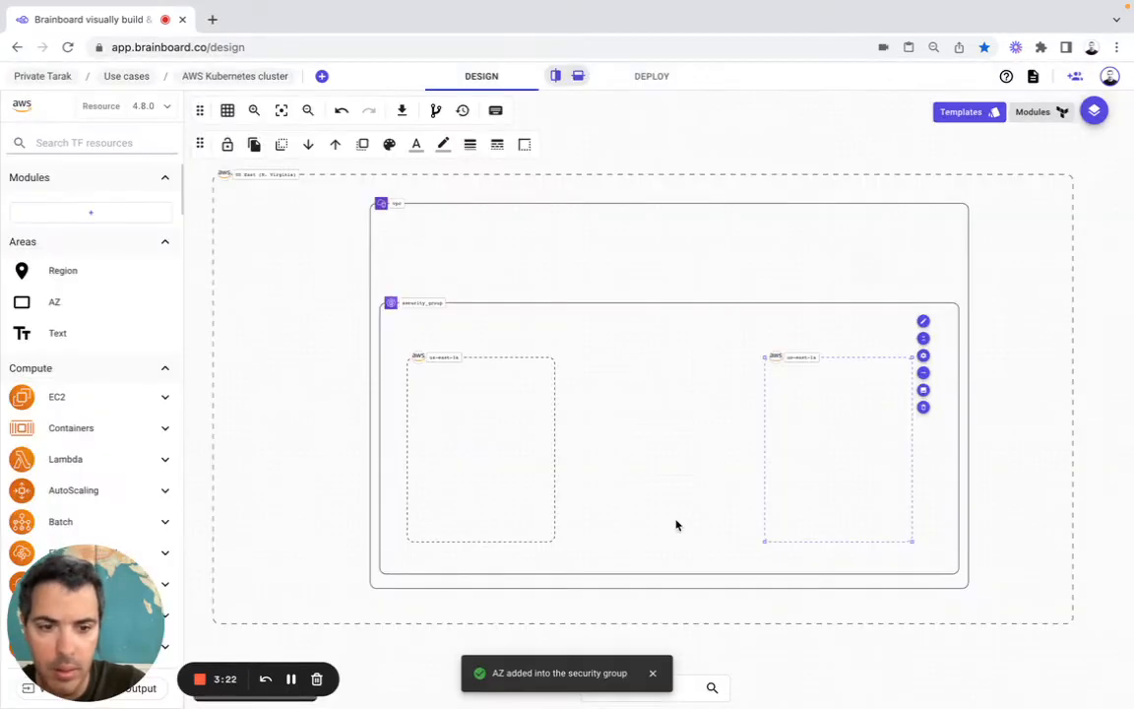
# Set the duplicated zone's availability zone to us-east-1b and apply the configuration.
pyautogui.click(923, 355)
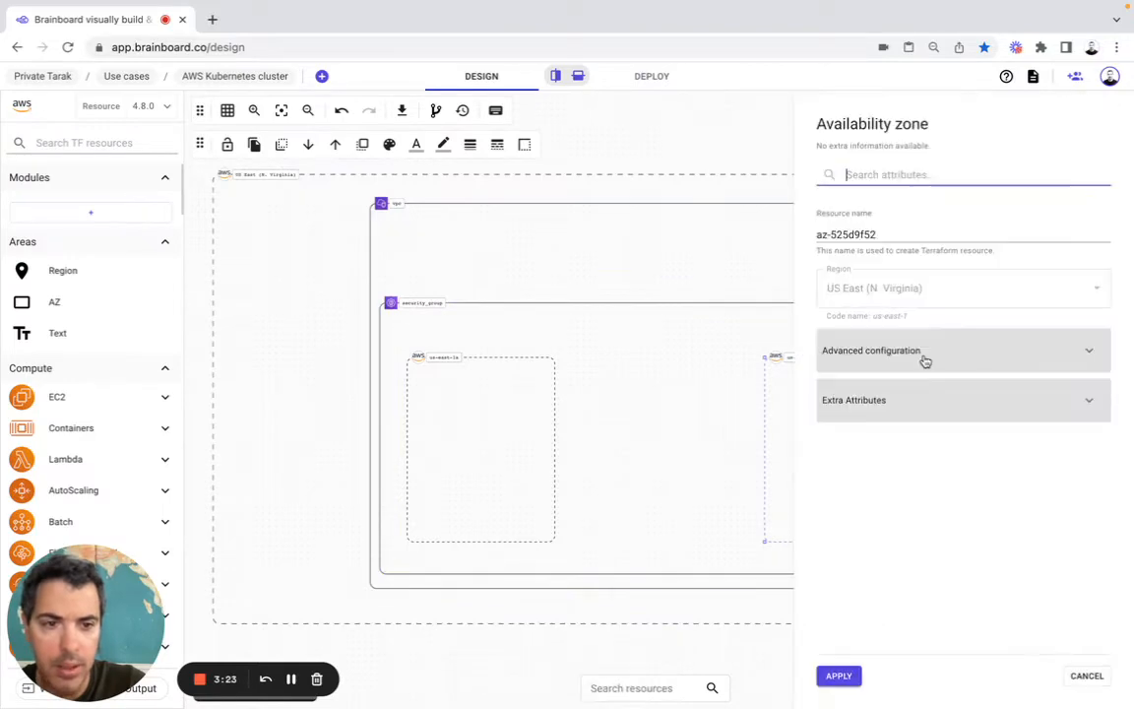
pyautogui.click(861, 350)
pyautogui.click(886, 403)
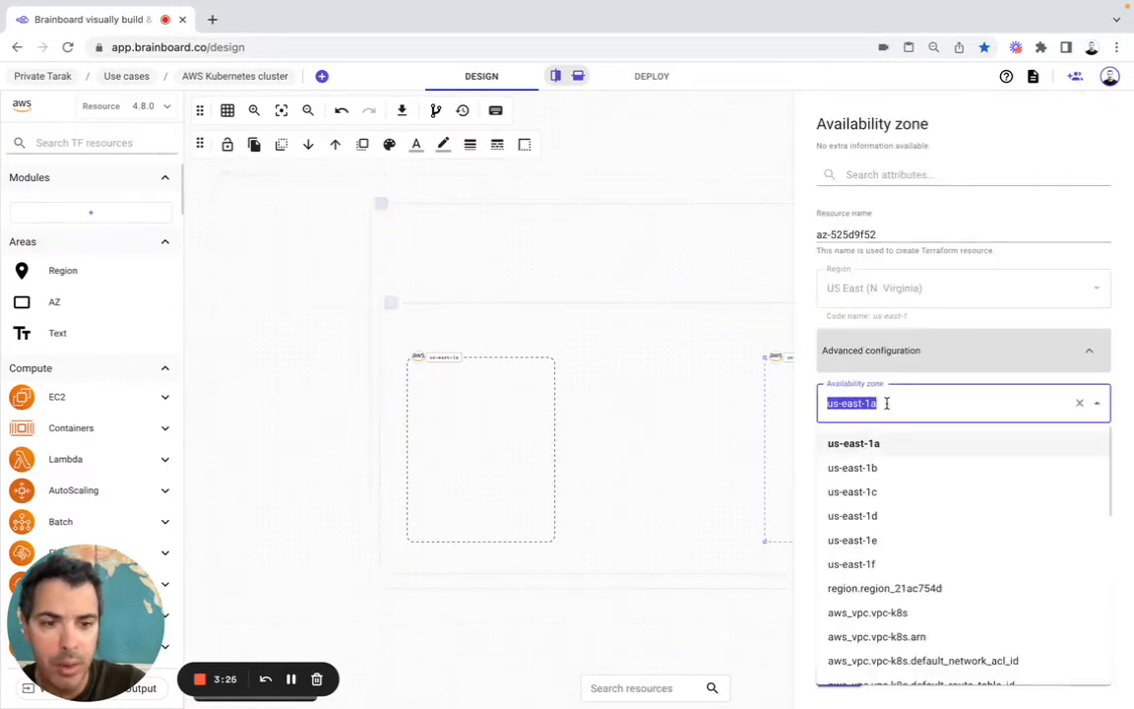
pyautogui.click(870, 469)
pyautogui.click(840, 677)
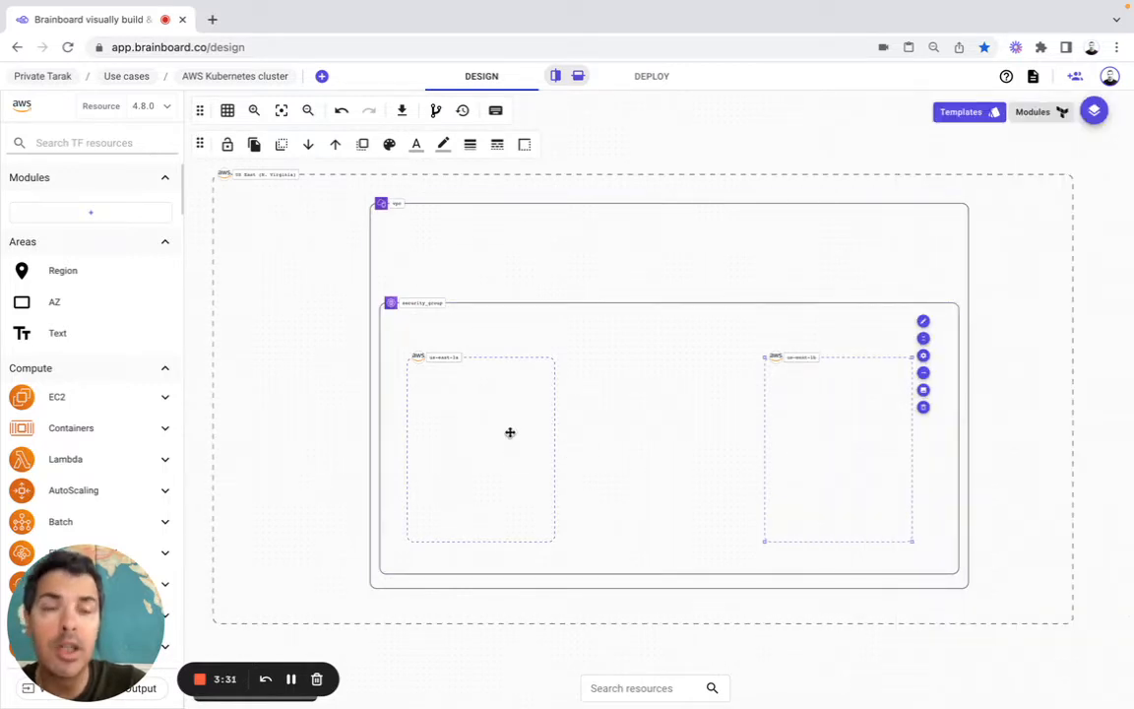
# Search the resources for "subnet", add a VPC Subnet with the us-east-1a AZ as main parent, and enlarge it to fill most of the zone.
pyautogui.click(106, 144)
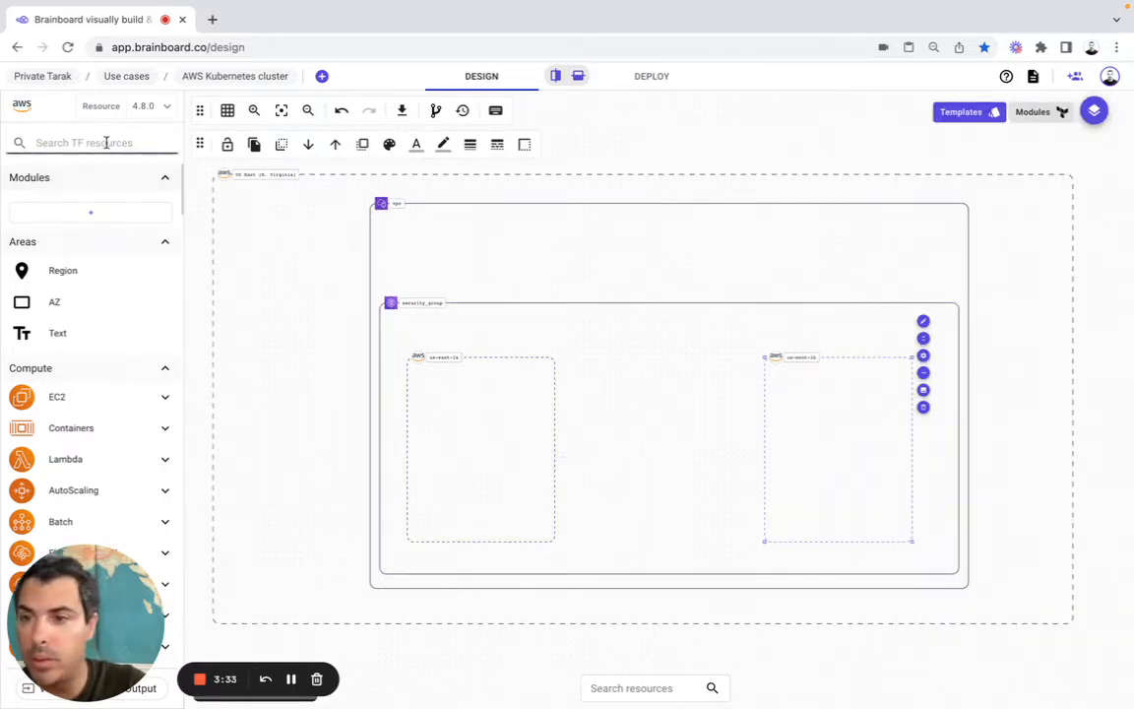
pyautogui.write('subnet')
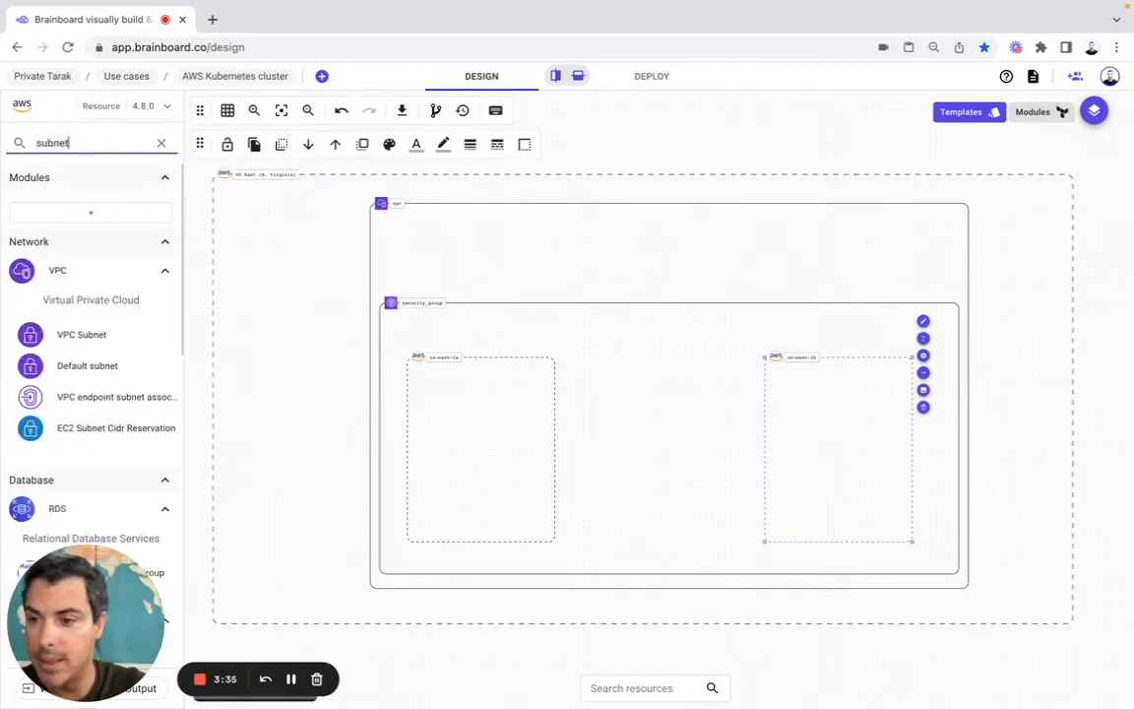
pyautogui.moveTo(119, 345)
pyautogui.moveTo(119, 344); pyautogui.dragTo(468, 410)
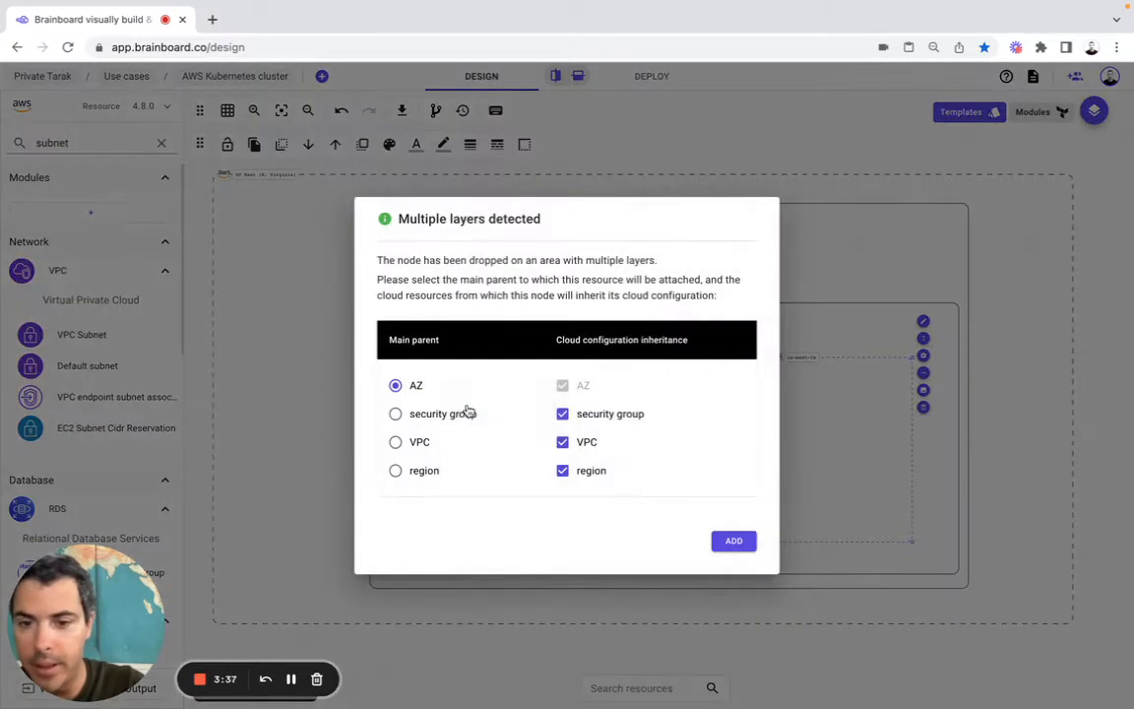
pyautogui.click(731, 540)
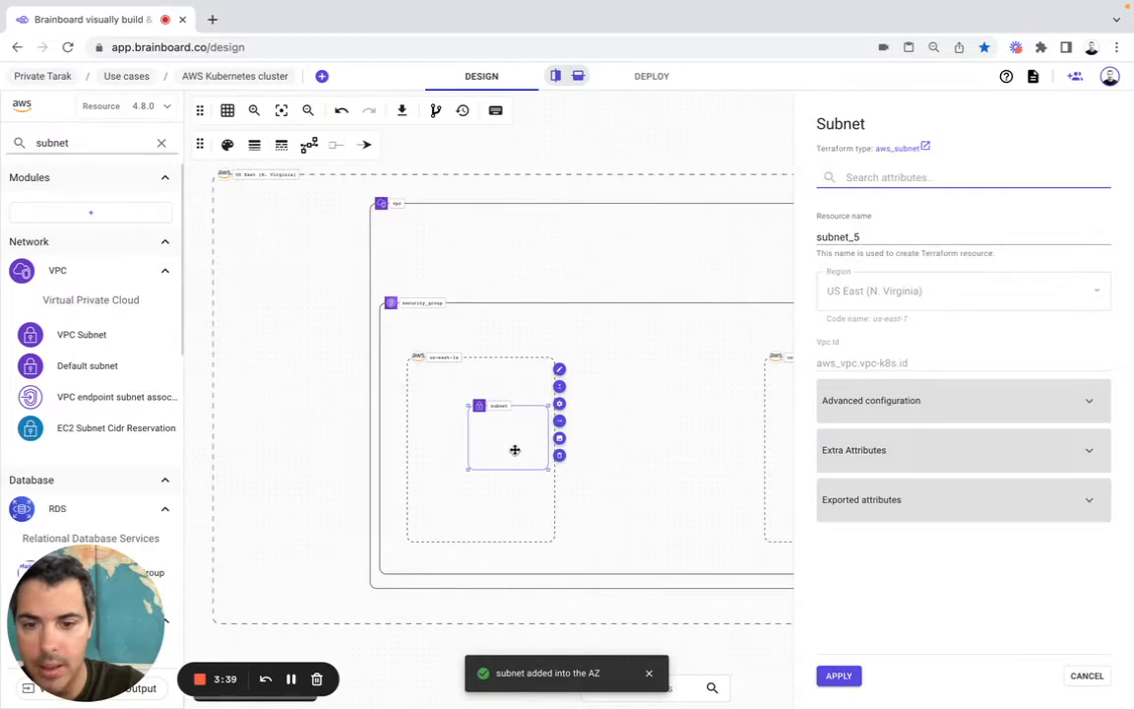
pyautogui.moveTo(514, 451); pyautogui.dragTo(549, 521)
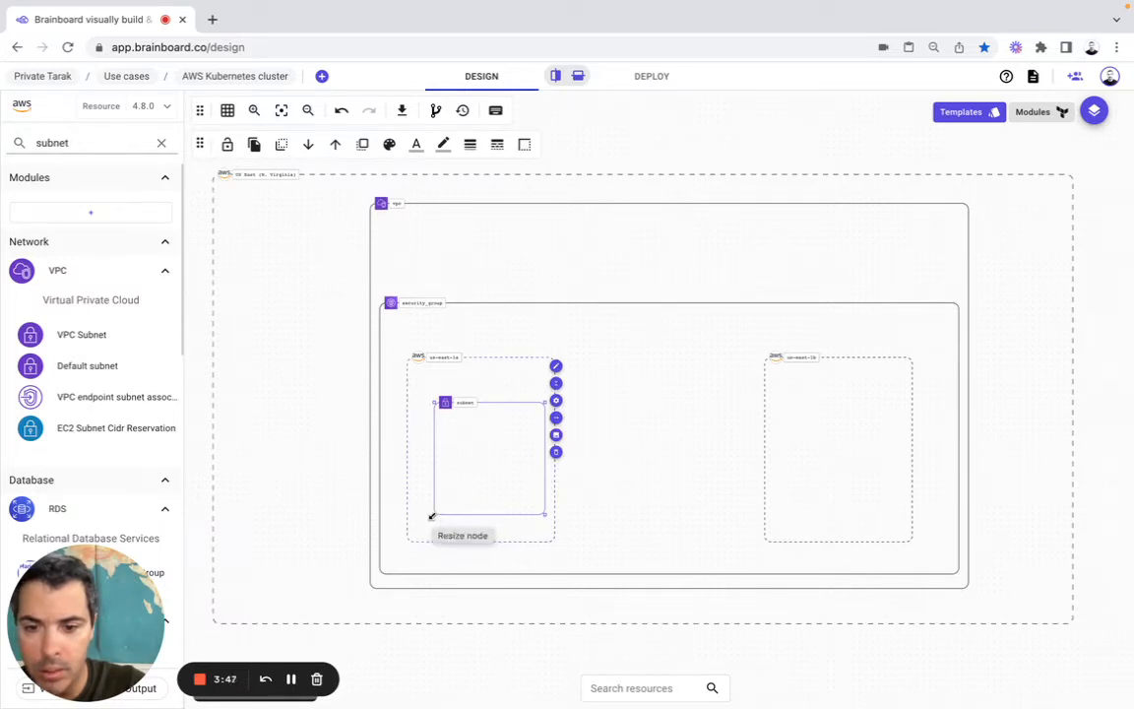
# Widen the us-east-1a subnet to nearly the zone's full width and give it a blue border, 217EF3 at 61% opacity.
pyautogui.moveTo(429, 514); pyautogui.dragTo(413, 515)
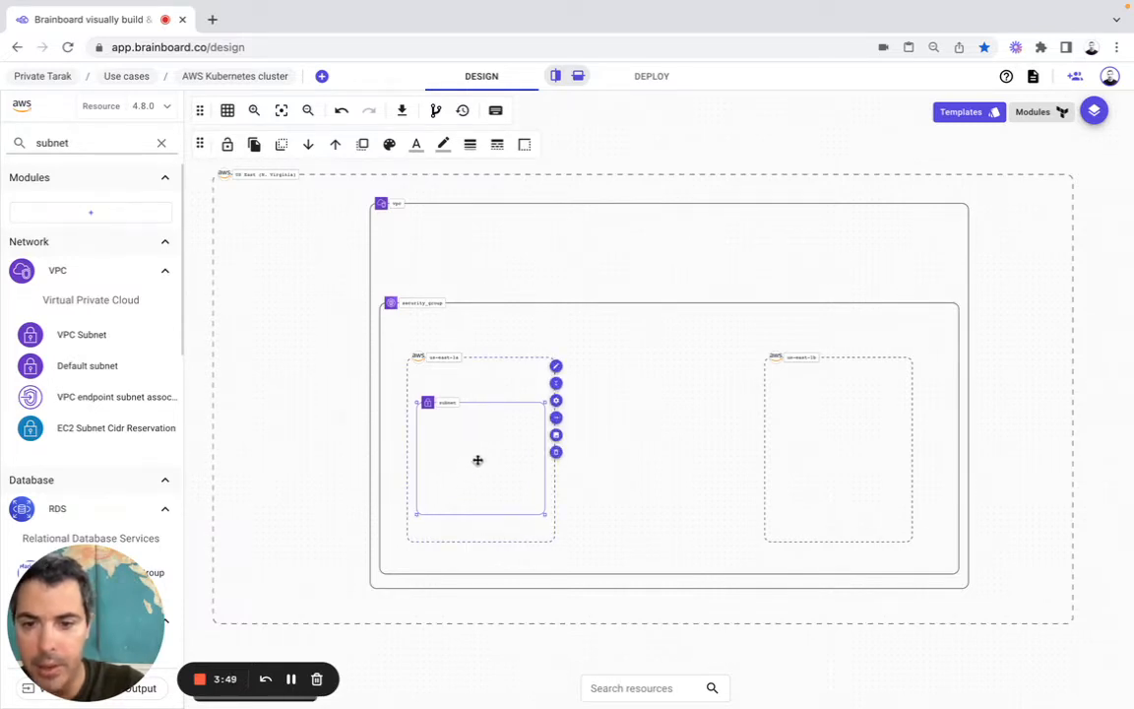
pyautogui.click(443, 143)
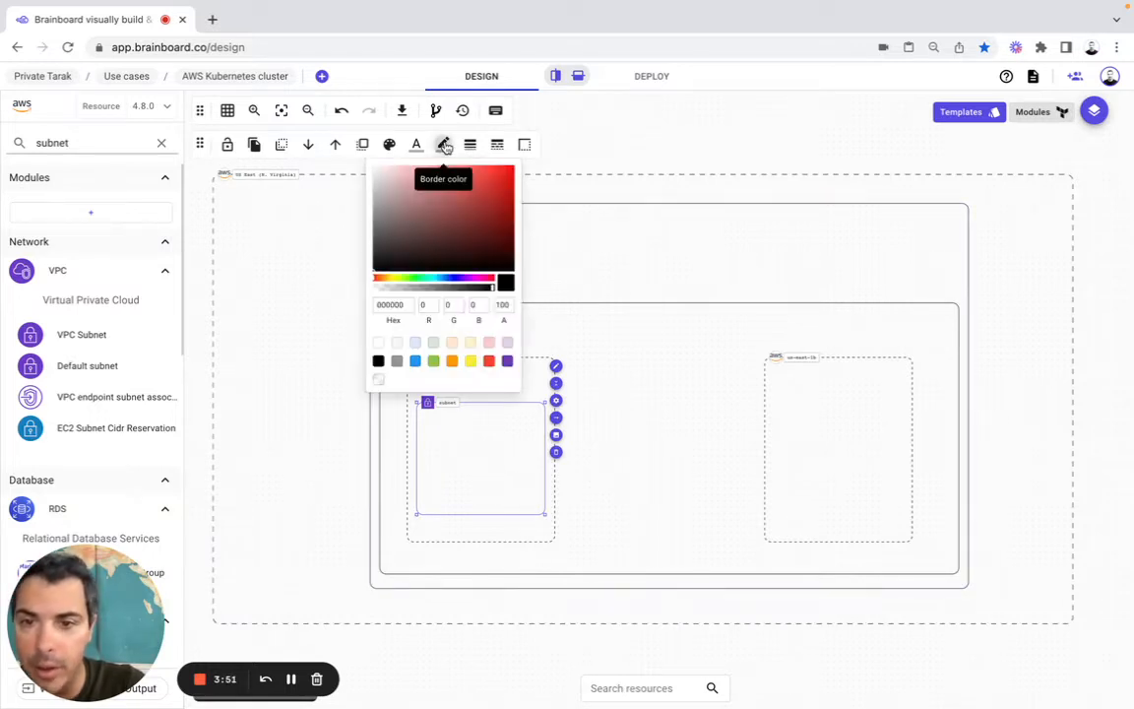
pyautogui.click(415, 363)
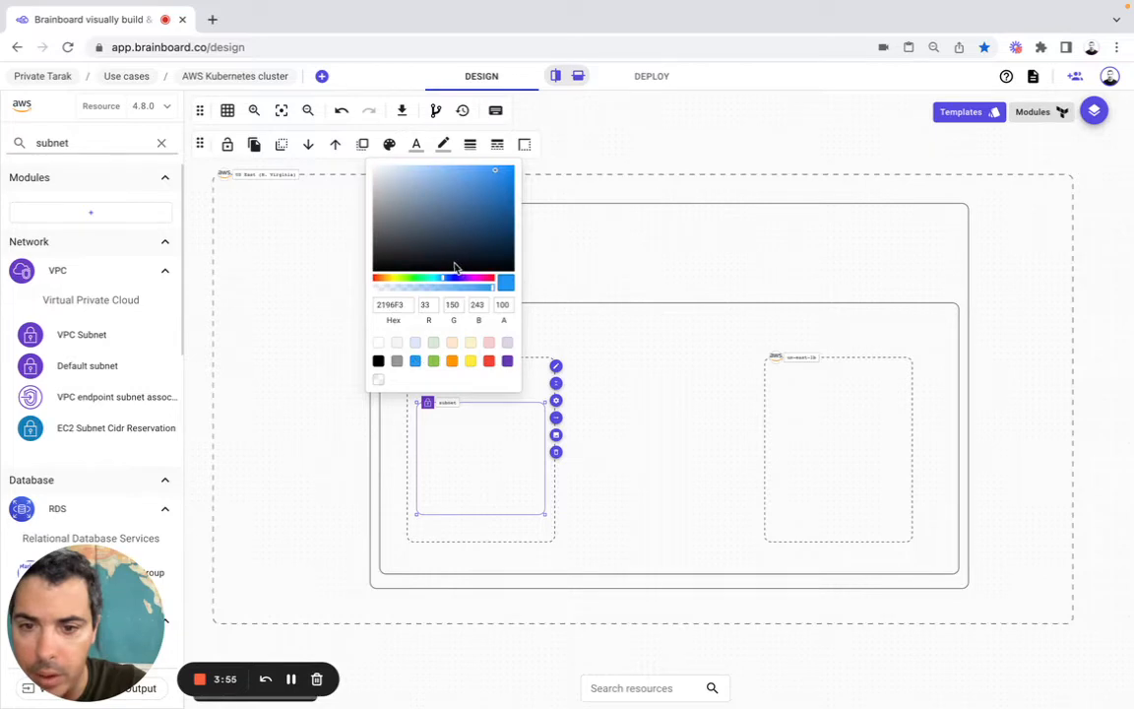
pyautogui.moveTo(443, 283); pyautogui.dragTo(448, 290)
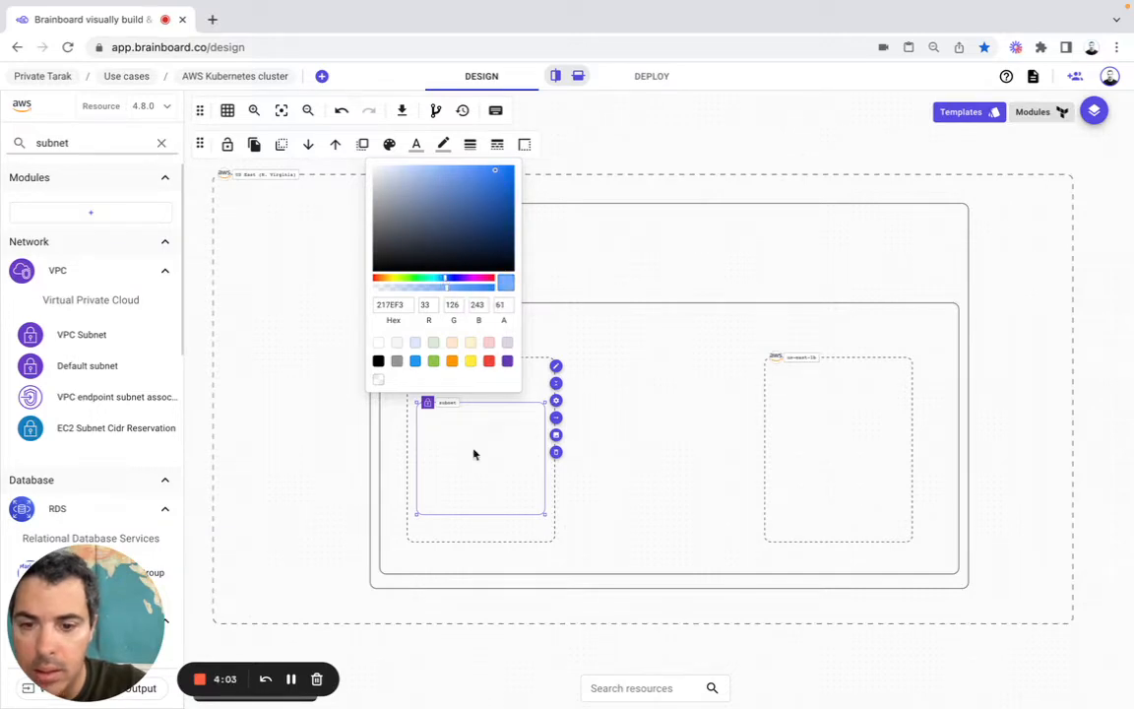
pyautogui.click(489, 652)
pyautogui.click(494, 479)
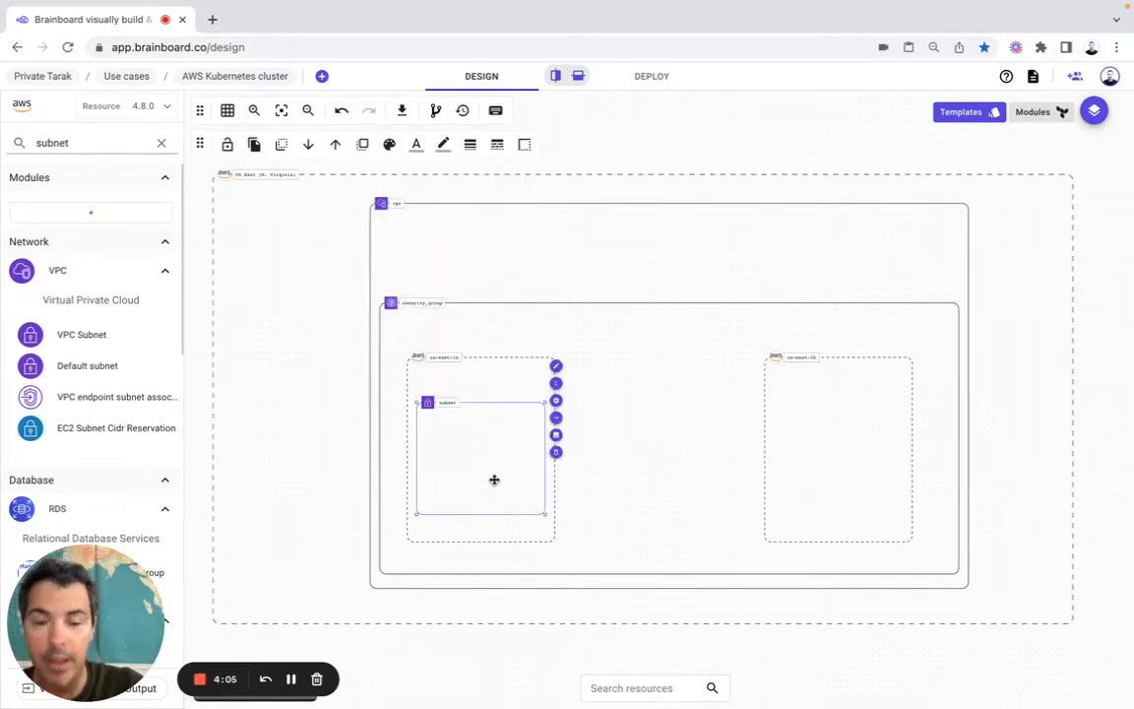
# In the us-east-1a subnet's configuration, set the resource name to subnet-1 and the CIDR block to 10.0.0.0/24.
pyautogui.click(556, 400)
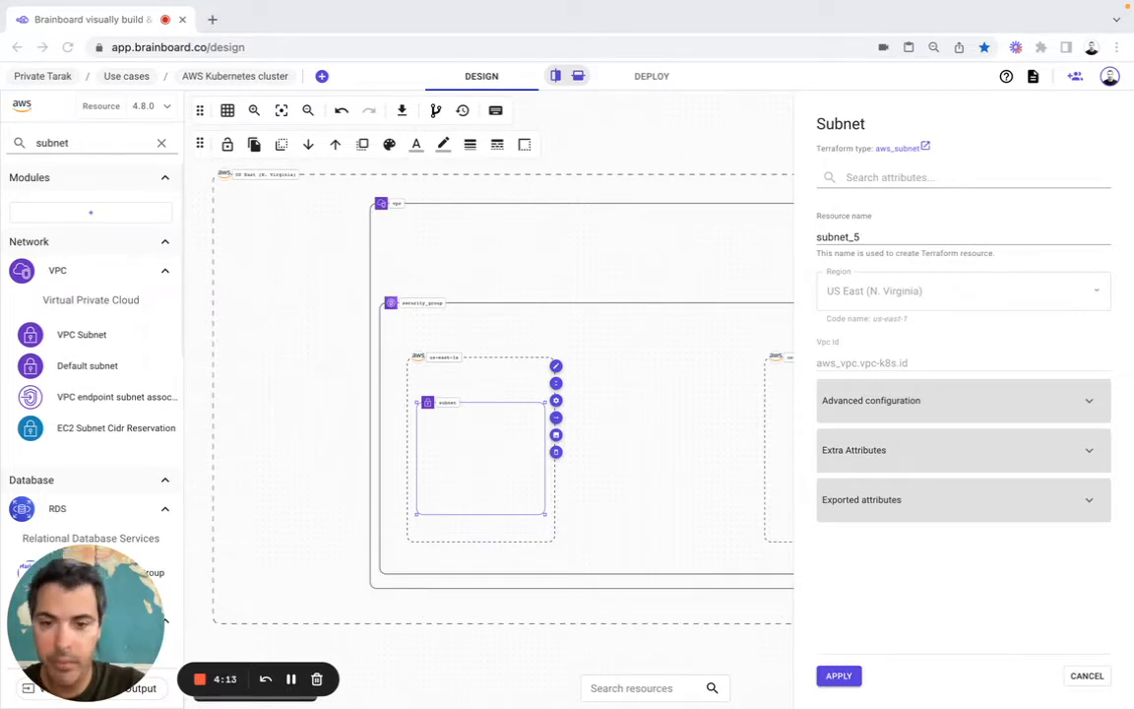
pyautogui.click(873, 235)
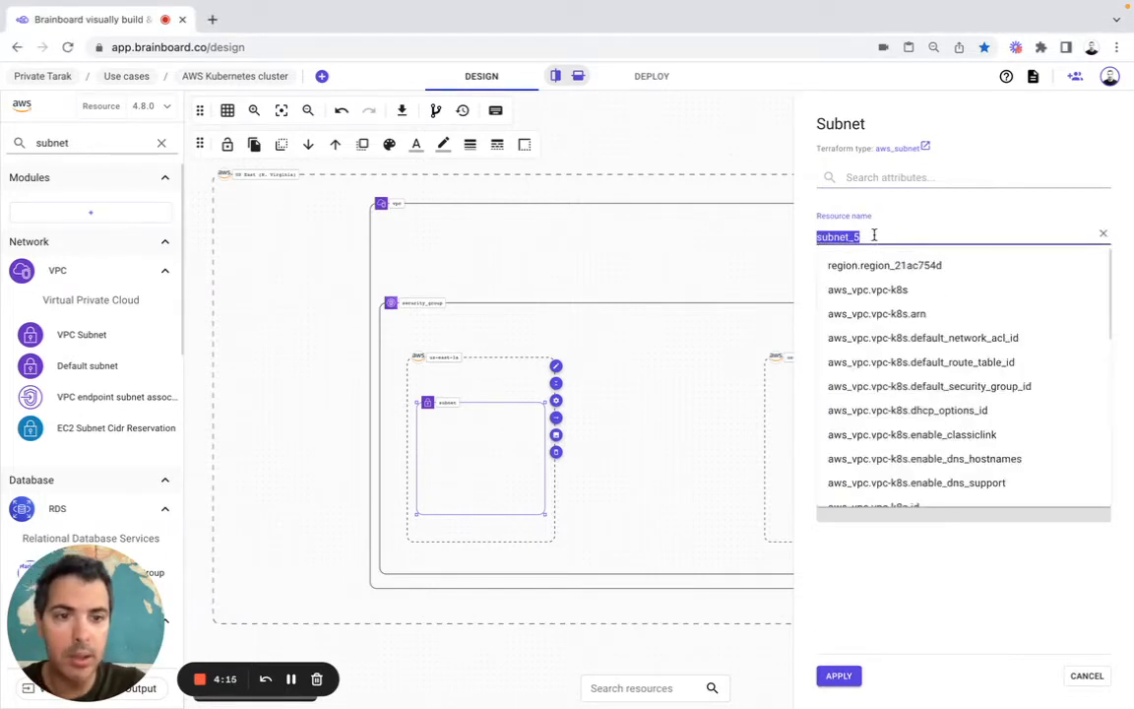
pyautogui.write('subnet-1')
pyautogui.click(866, 400)
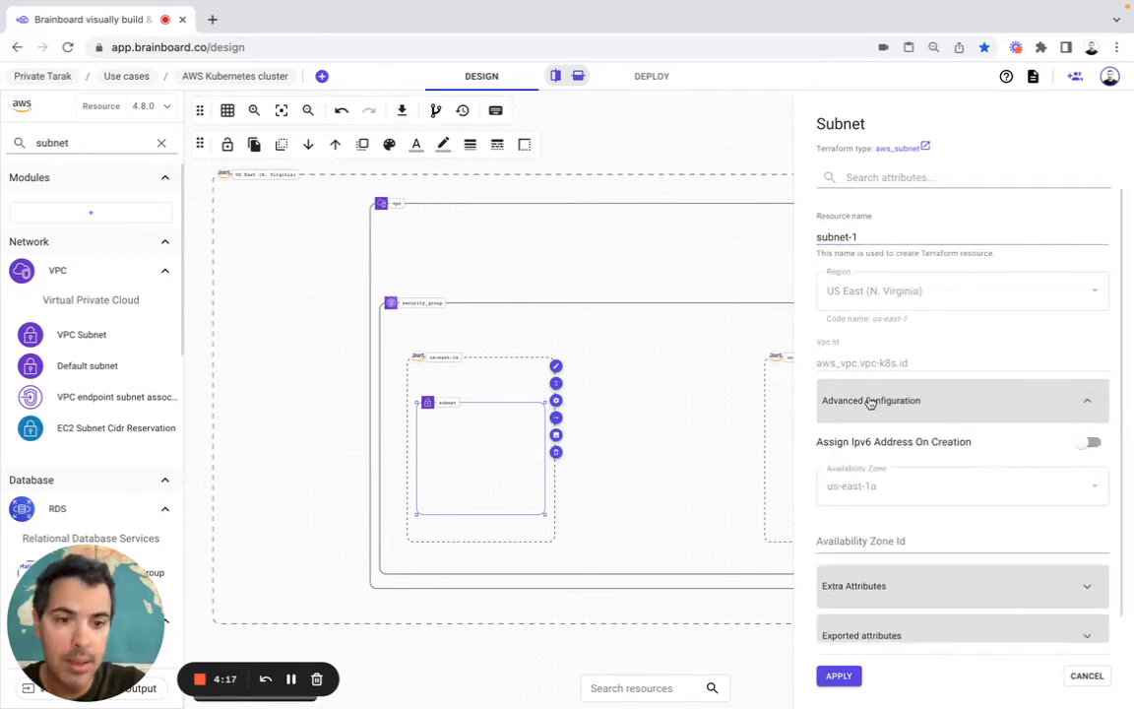
pyautogui.scroll(-1, 857, 496)
pyautogui.scroll(-2, 857, 496)
pyautogui.click(861, 508)
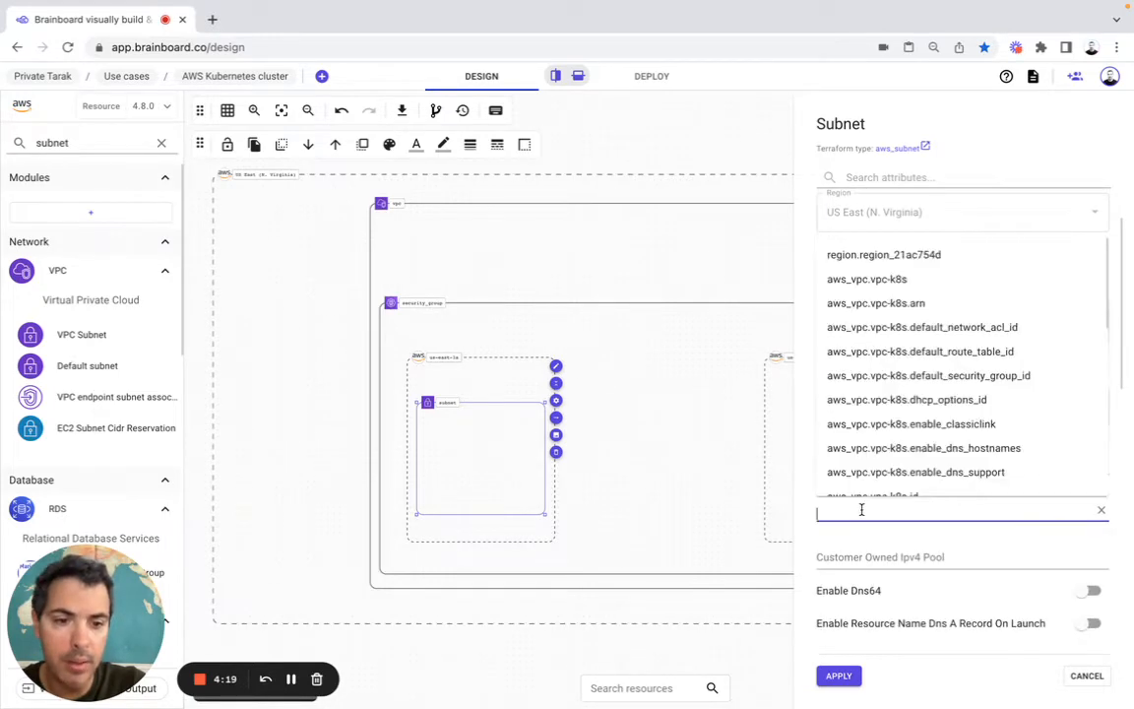
pyautogui.press('super+Tab')
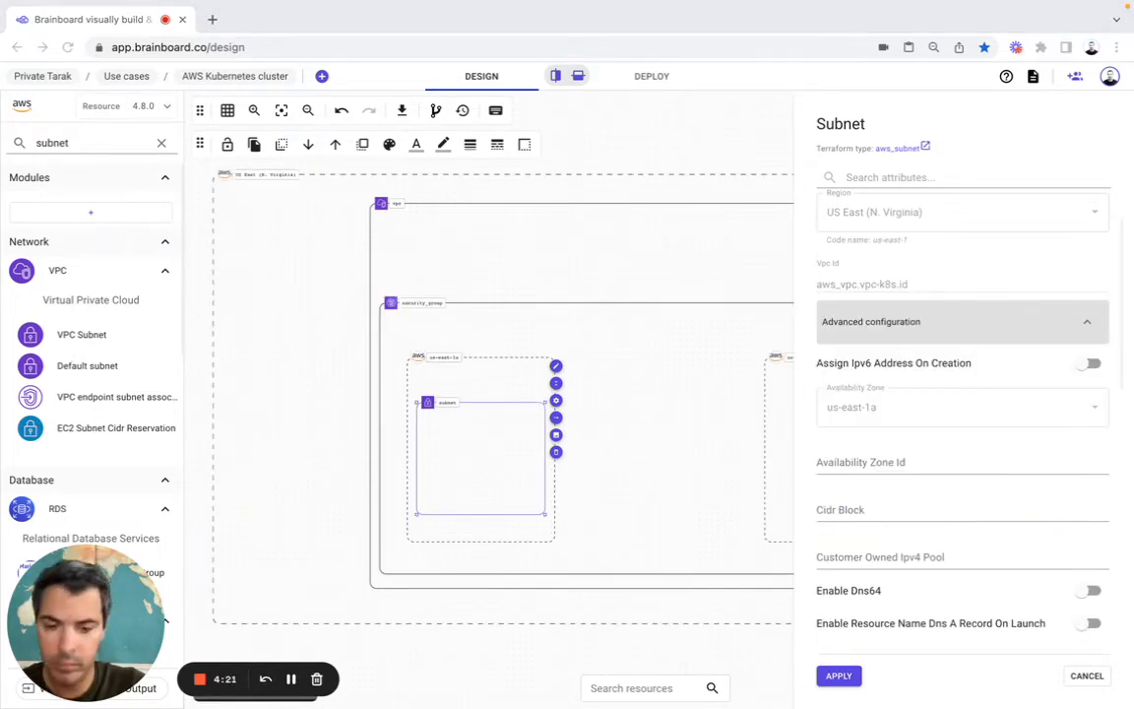
pyautogui.click(856, 513)
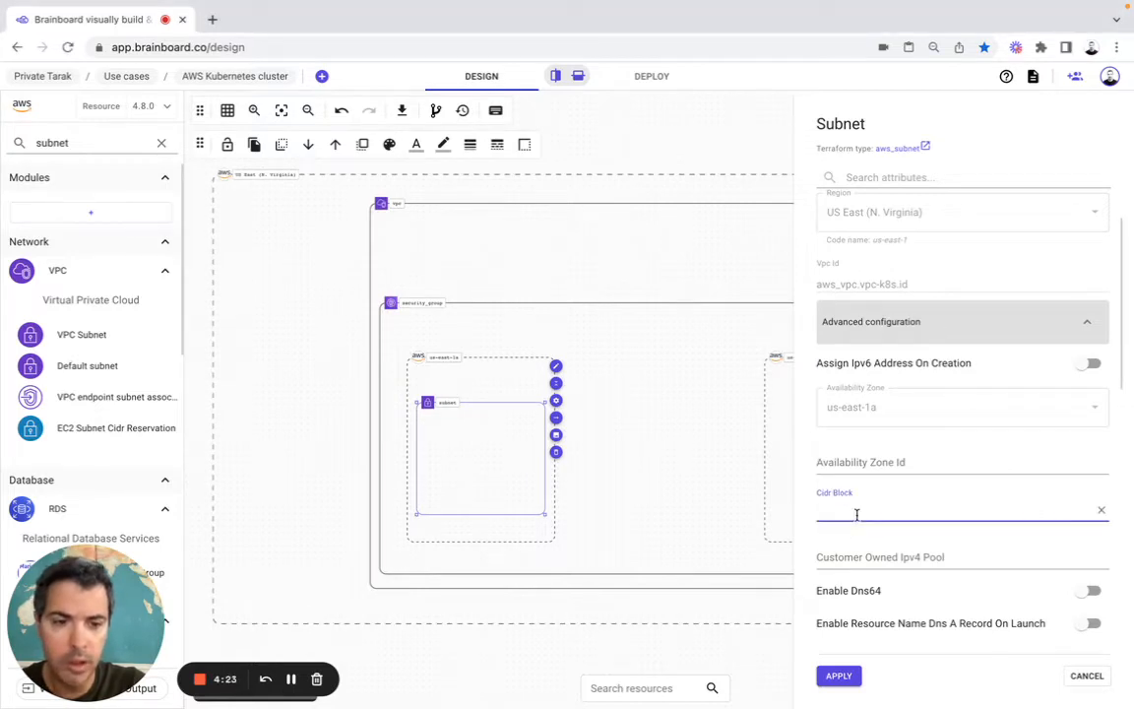
pyautogui.write('10.0.0.0/24')
pyautogui.press('super+Tab')
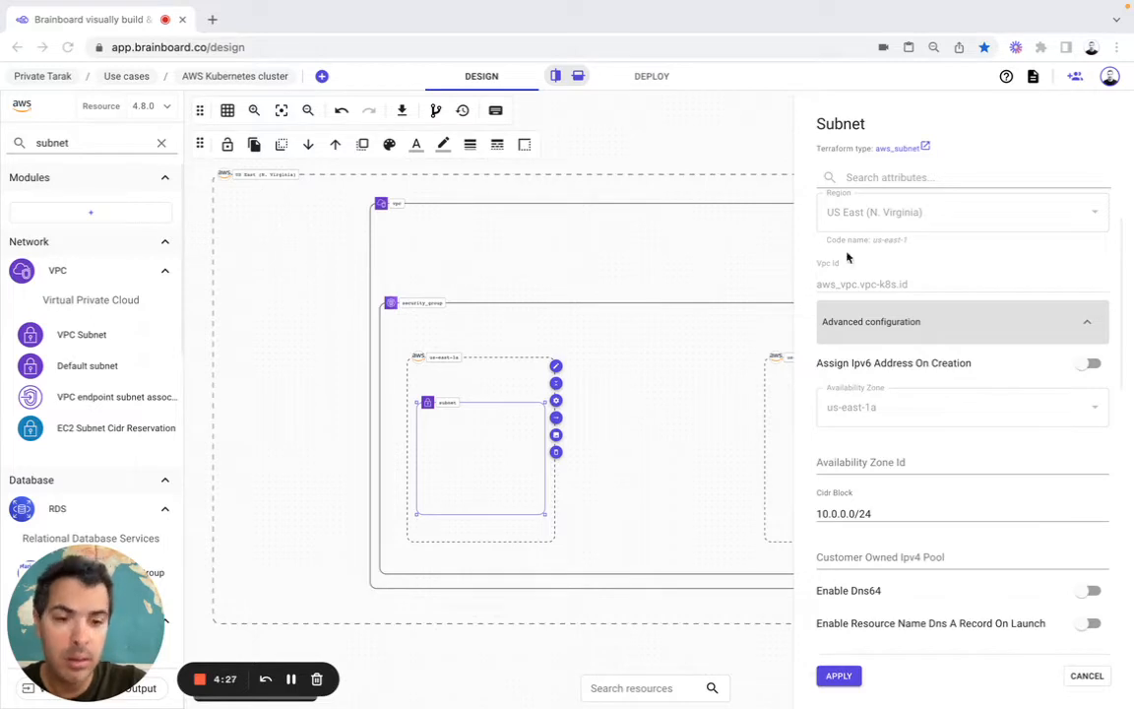
# Enable Map Public Ip On Launch for subnet-1, remove its archUUID and env tags, and apply the configuration.
pyautogui.scroll(-5, 895, 384)
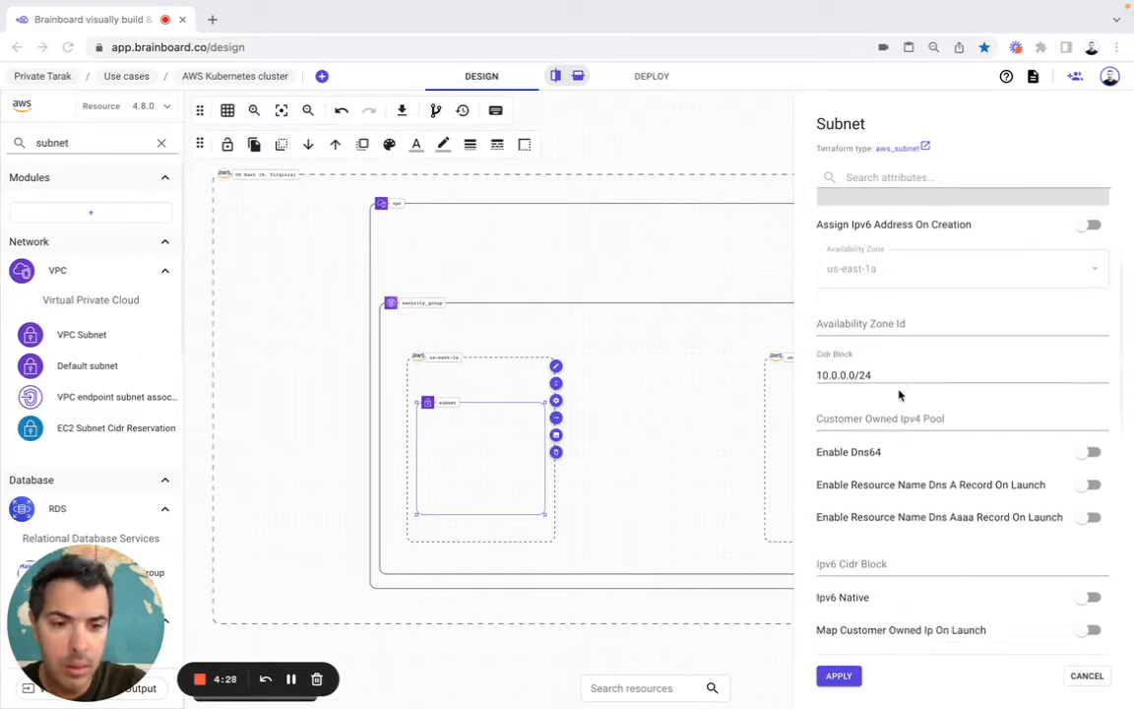
pyautogui.press('super+Tab')
pyautogui.click(1094, 524)
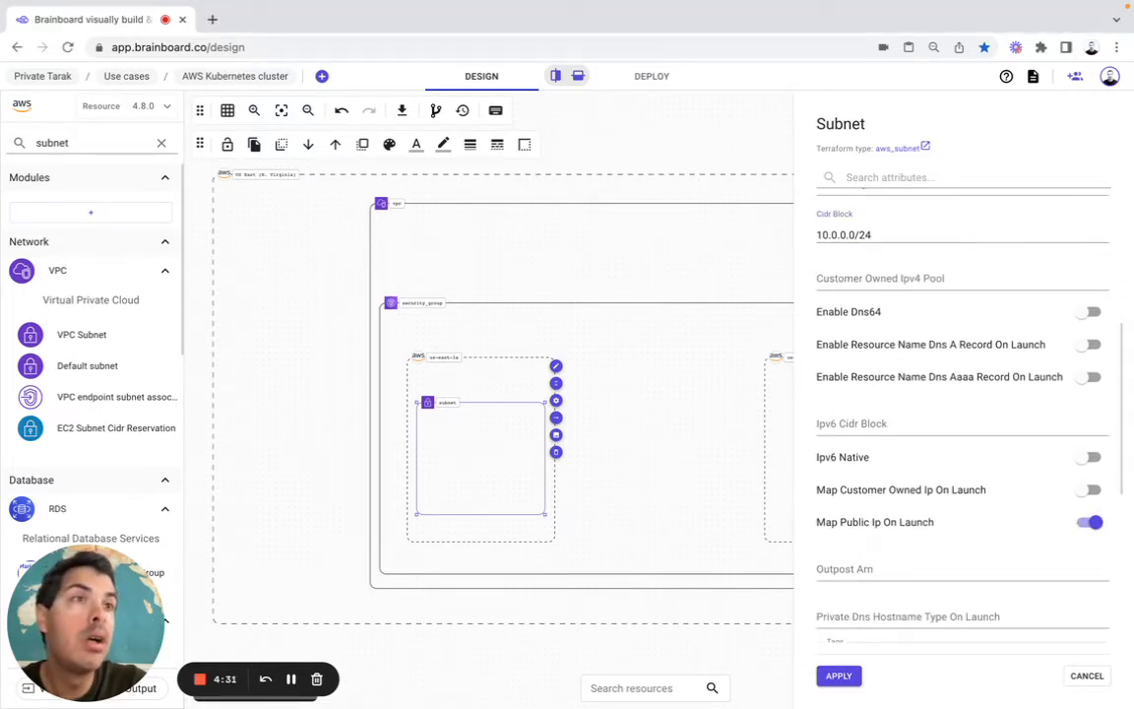
pyautogui.scroll(-6, 914, 363)
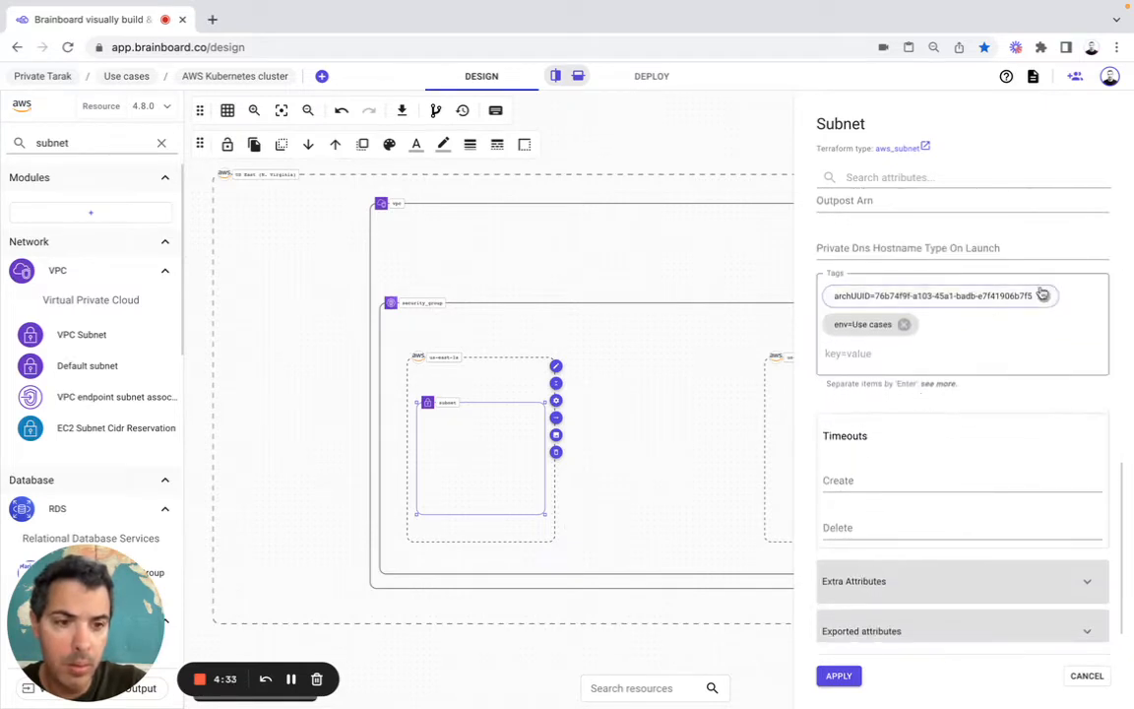
pyautogui.click(904, 302)
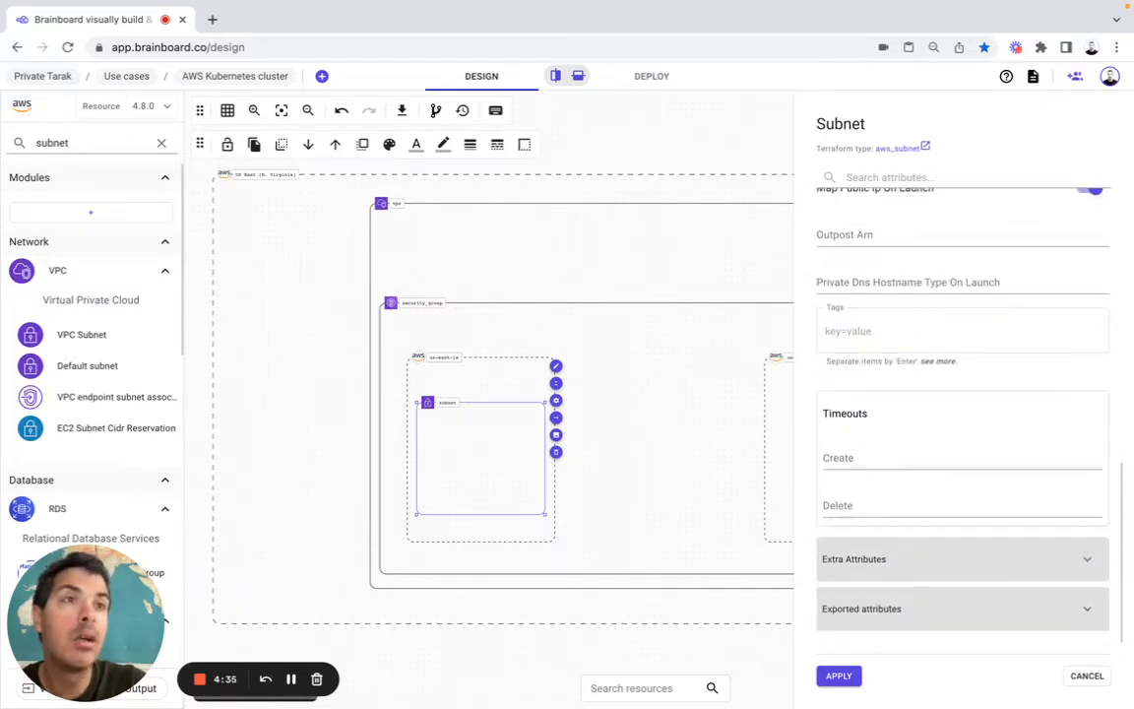
pyautogui.click(838, 675)
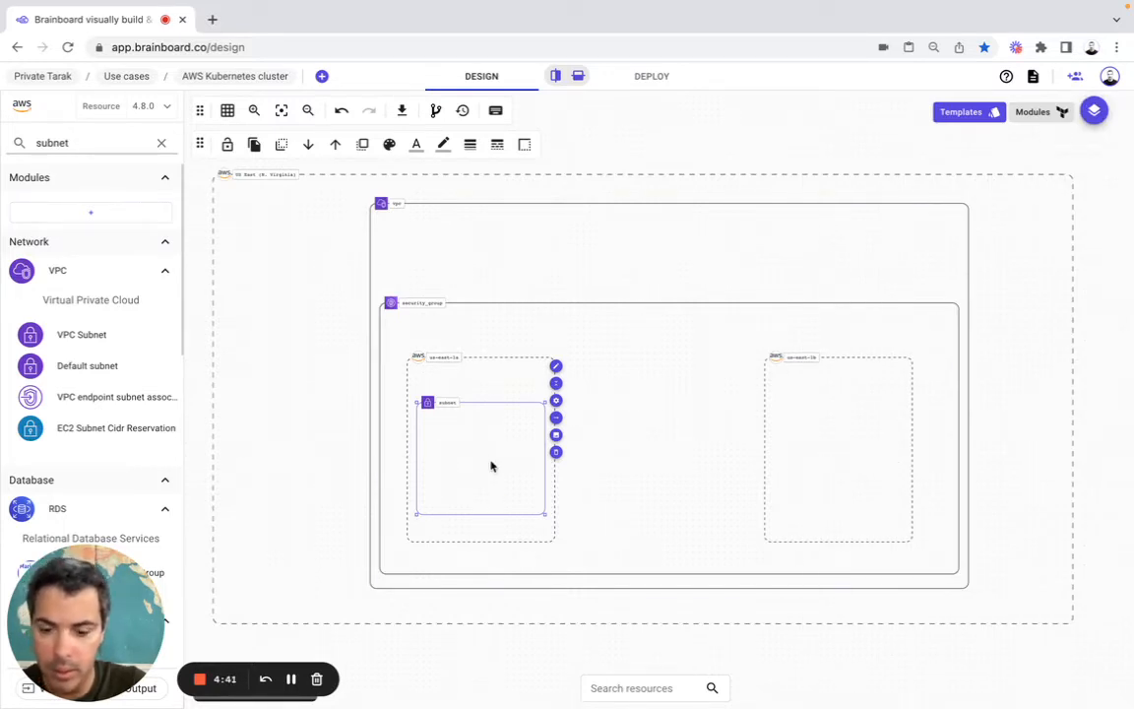
# Duplicate the us-east-1a subnet into the us-east-1b zone with the AZ as main parent, aligned level with the original.
pyautogui.press('super+v')
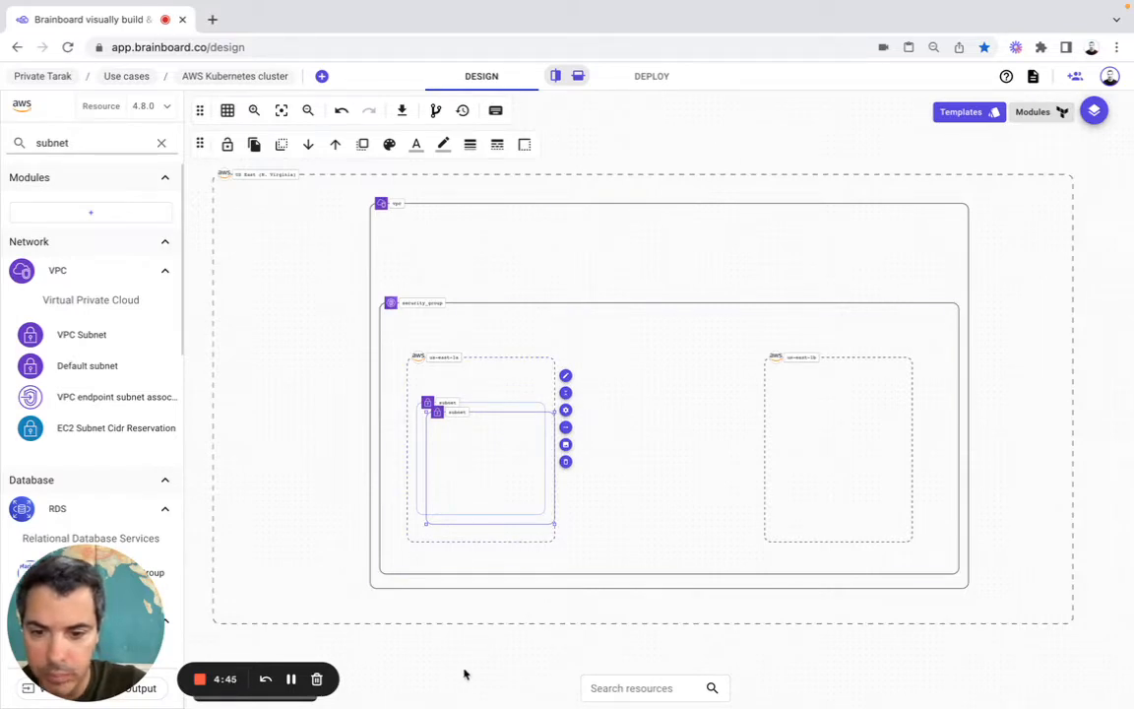
pyautogui.moveTo(521, 516); pyautogui.dragTo(868, 496)
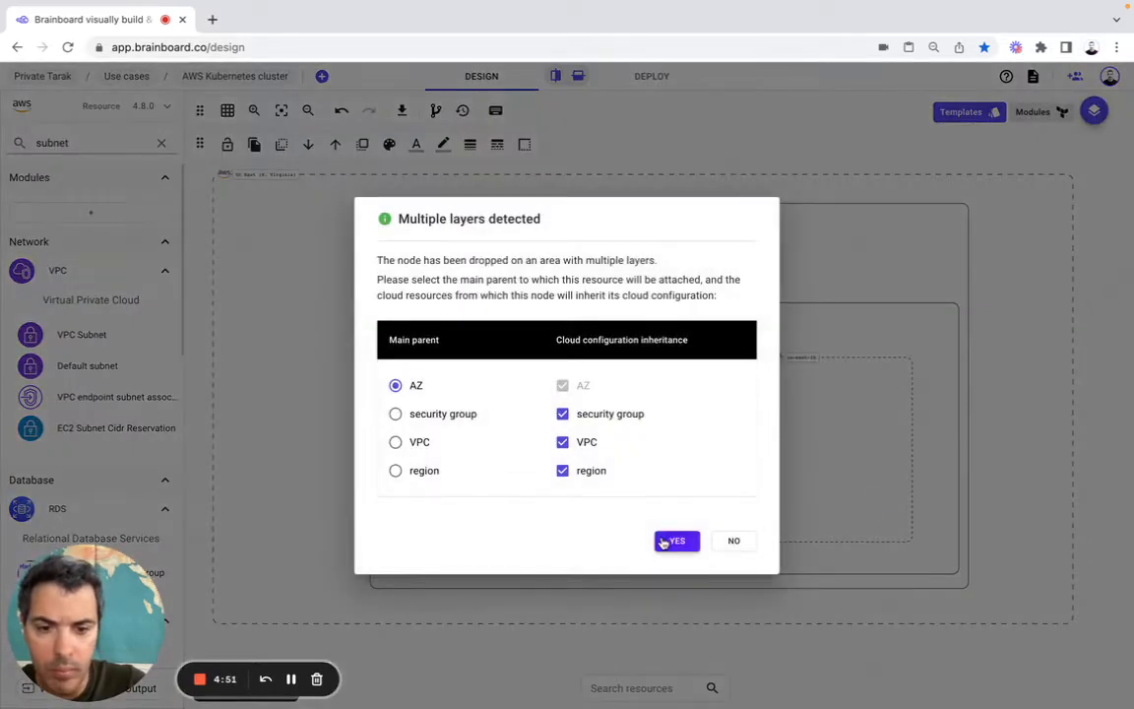
pyautogui.click(676, 541)
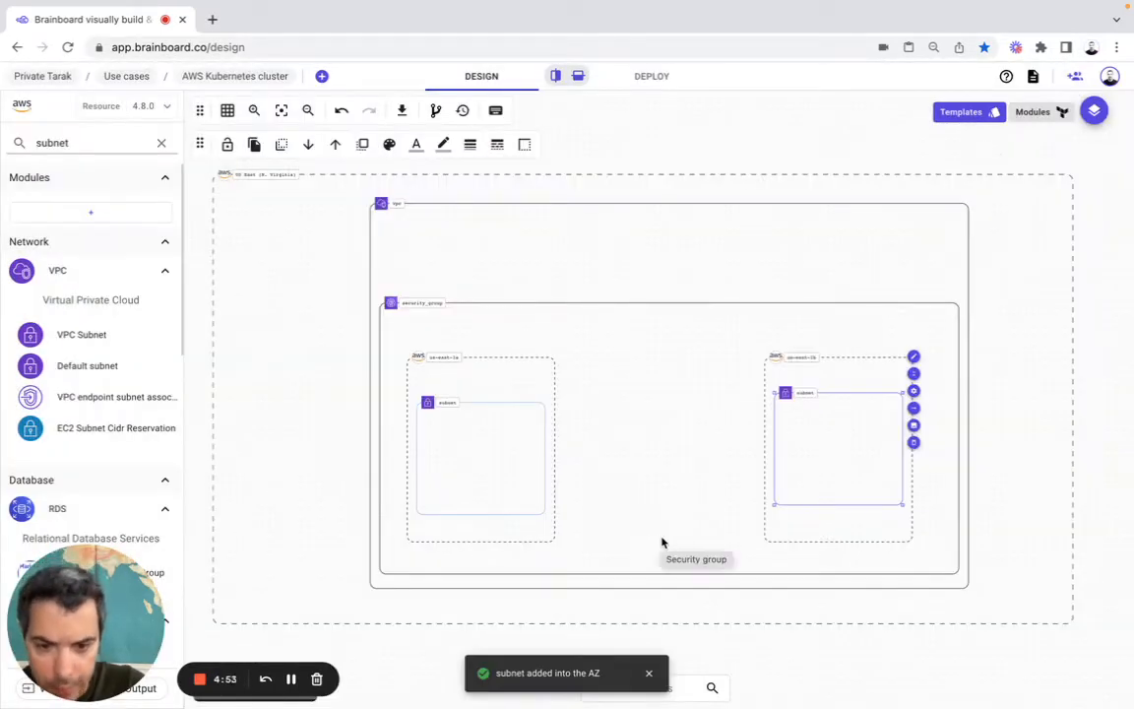
pyautogui.moveTo(815, 465); pyautogui.dragTo(815, 475)
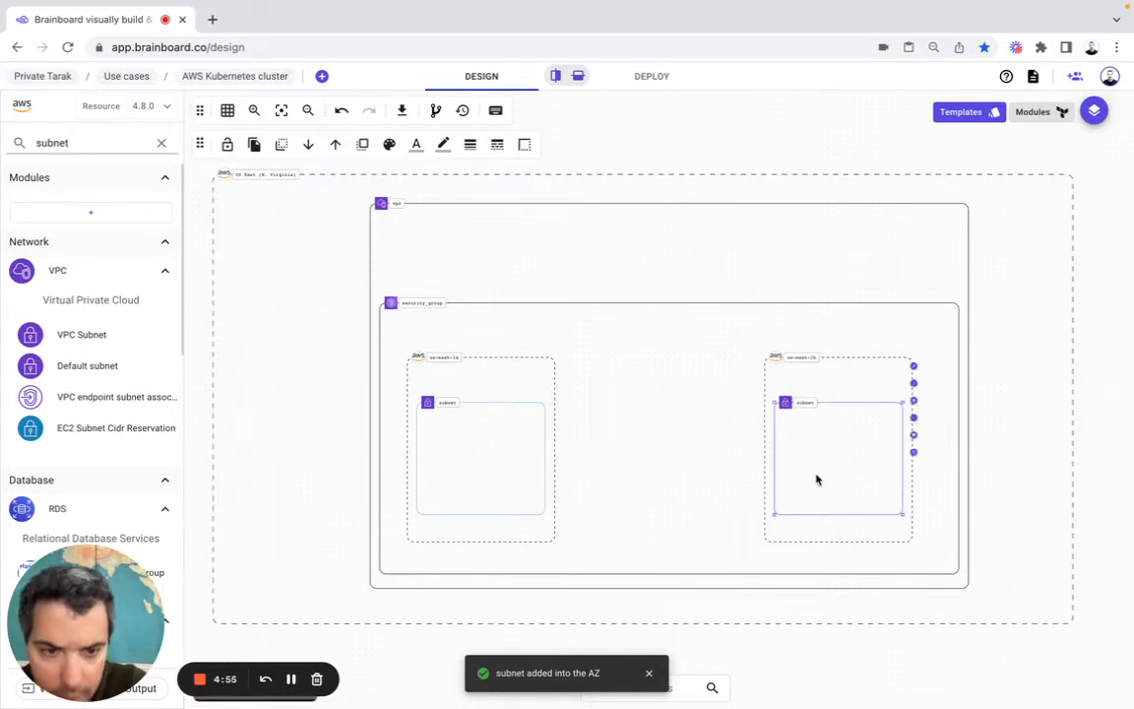
# Name the us-east-1b subnet subnet-2, set its CIDR block to 10.0.1.0/24 and apply the configuration.
pyautogui.click(914, 400)
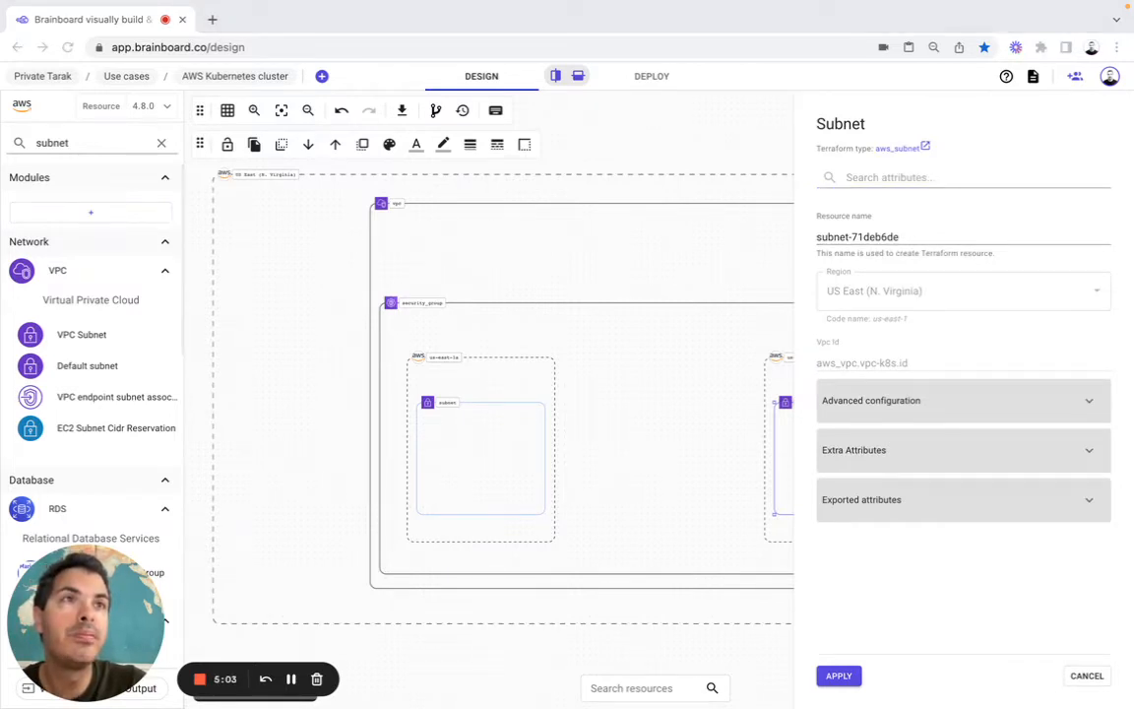
pyautogui.tripleClick(882, 236)
pyautogui.write('subnet-2')
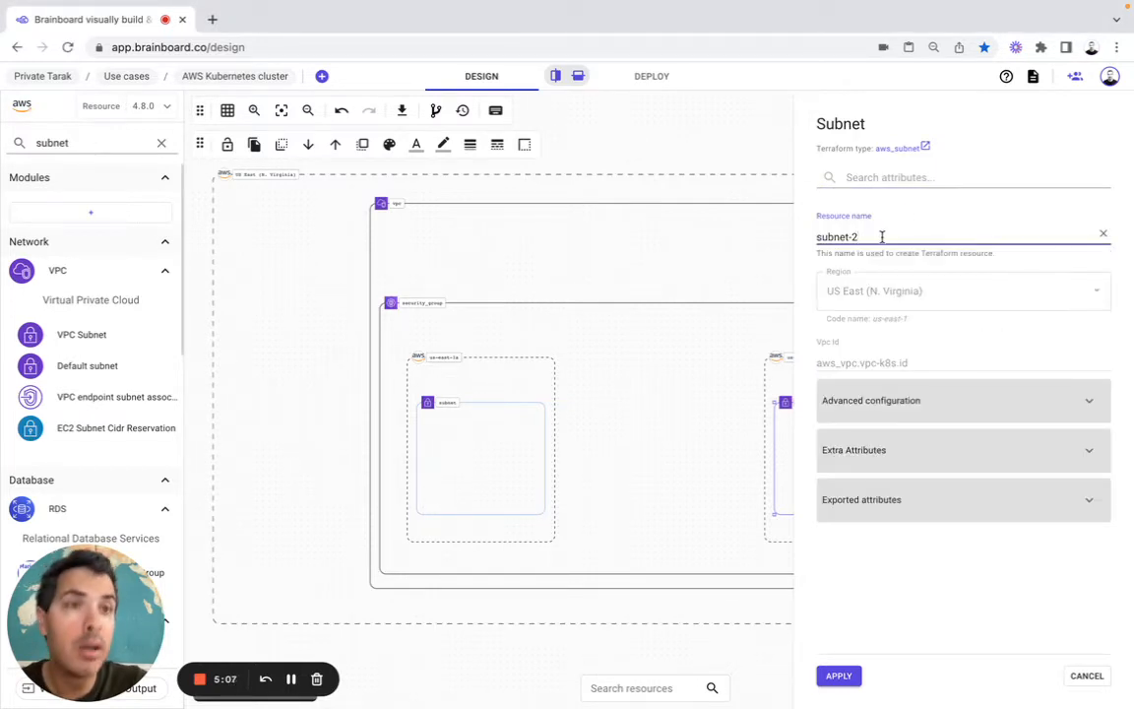
pyautogui.click(858, 402)
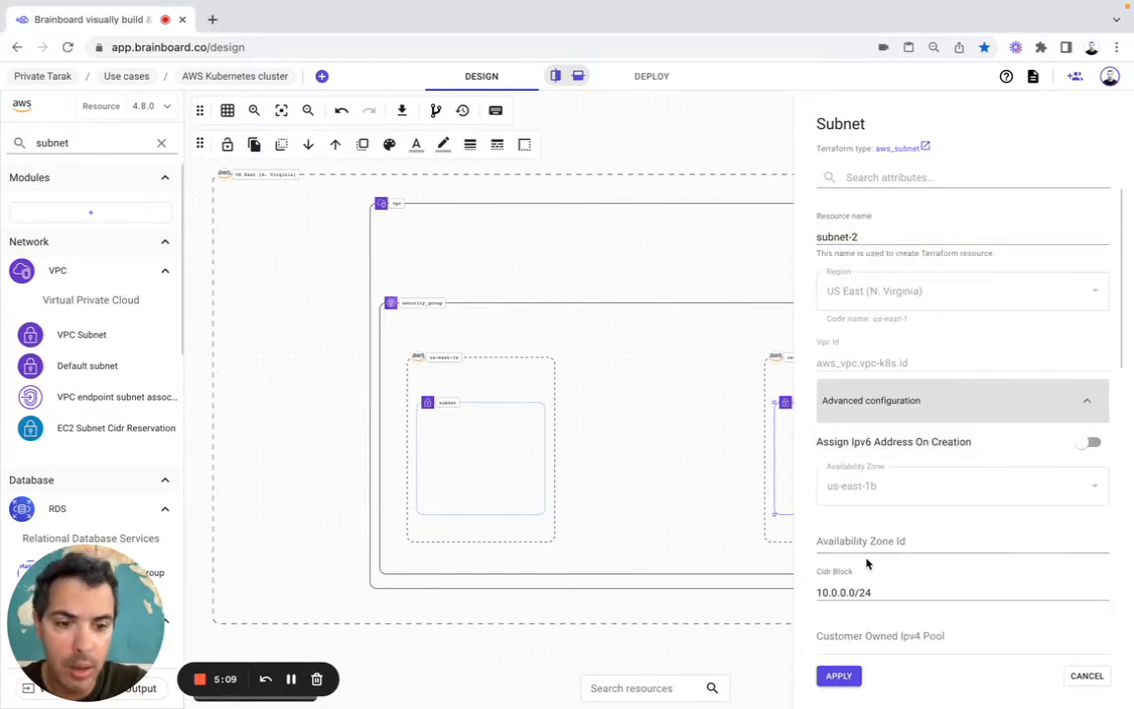
pyautogui.tripleClick(864, 592)
pyautogui.click(844, 594)
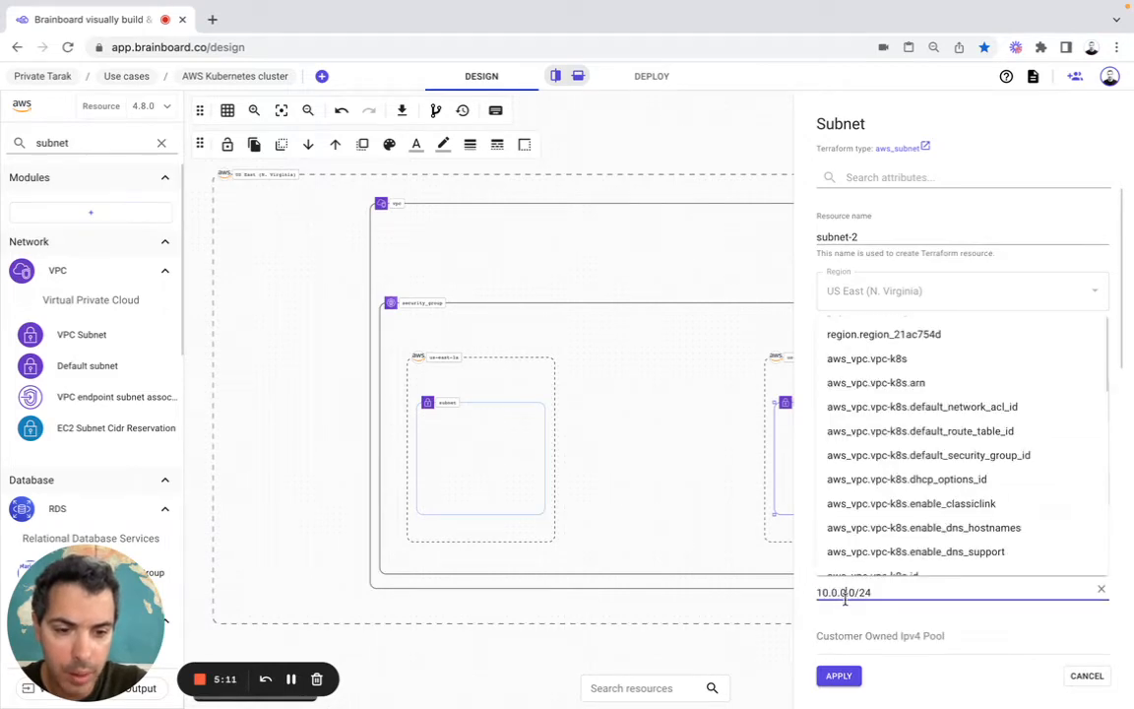
pyautogui.press('BackSpace')
pyautogui.write('1')
pyautogui.scroll(-8, 876, 588)
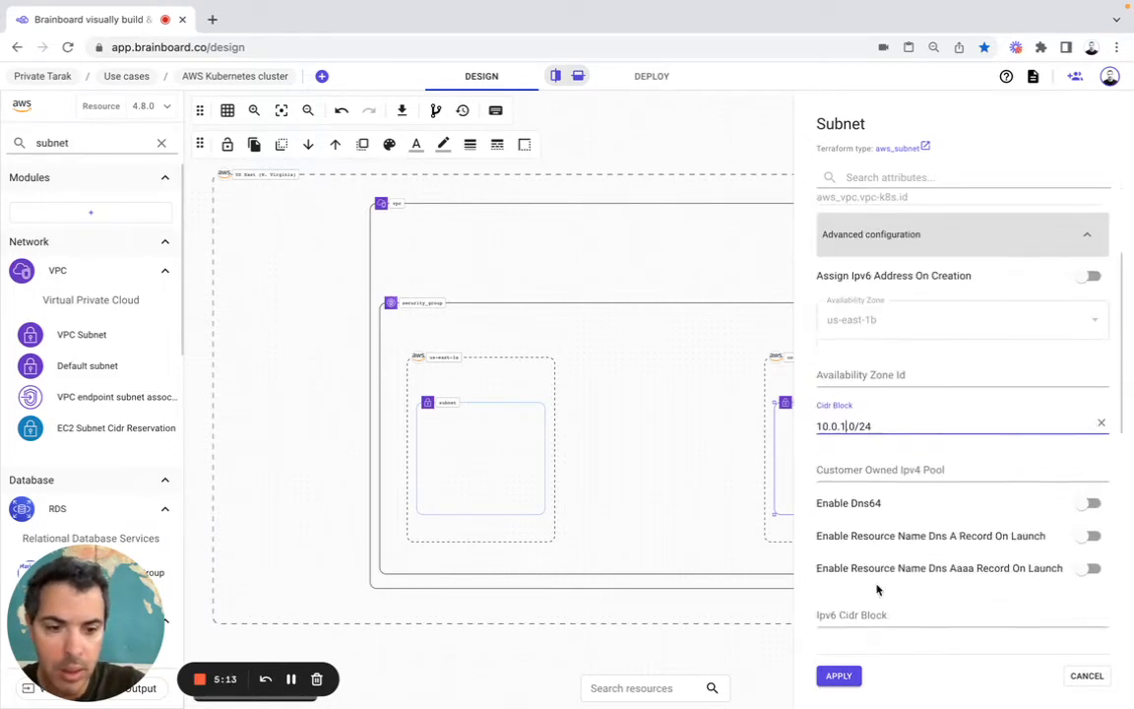
pyautogui.click(840, 677)
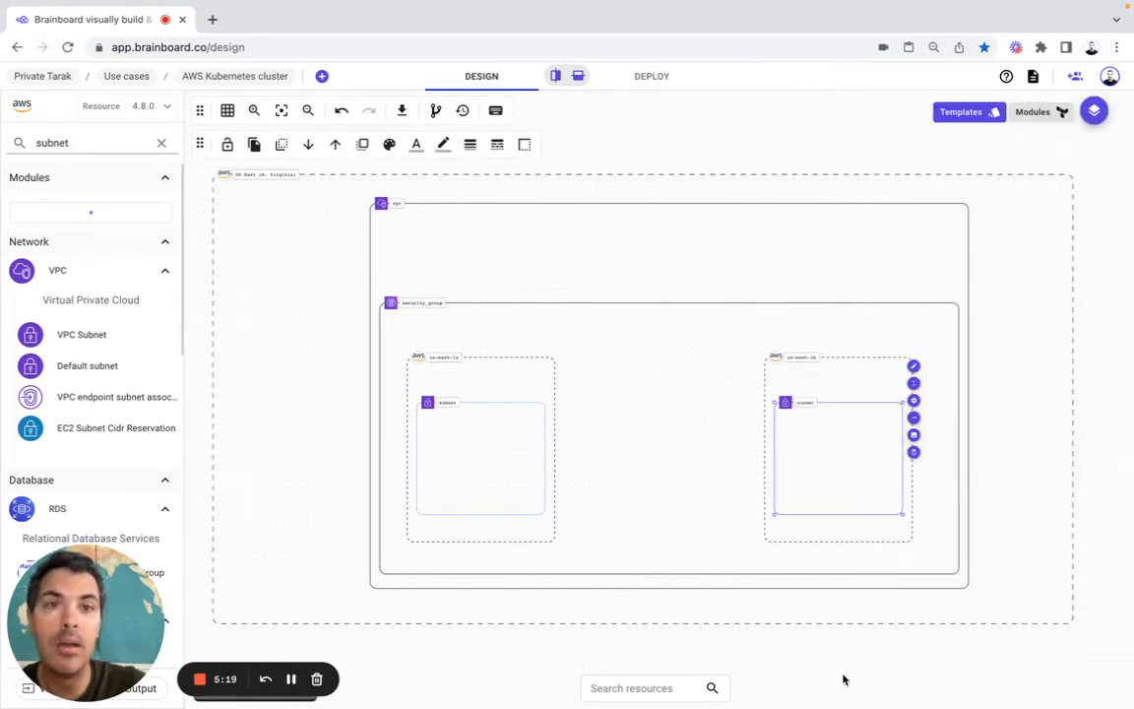
# Connect the us-east-1a subnet to the us-east-1b subnet with a straight horizontal arrow near their lower edges.
pyautogui.click(527, 479)
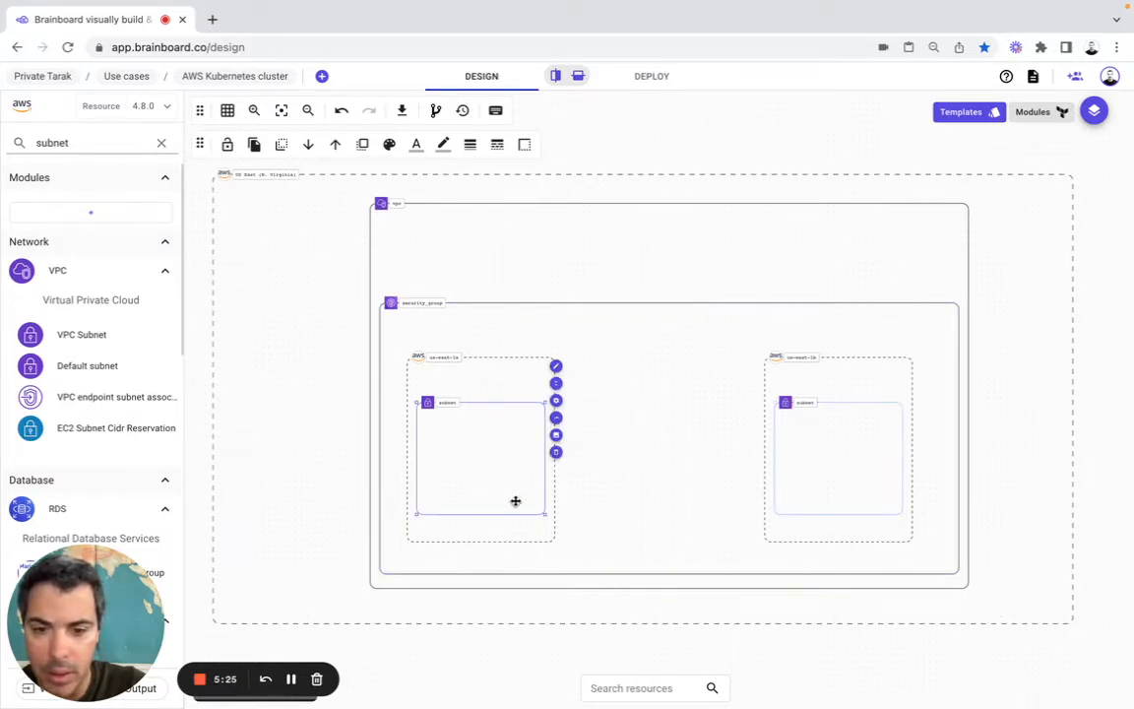
pyautogui.click(556, 419)
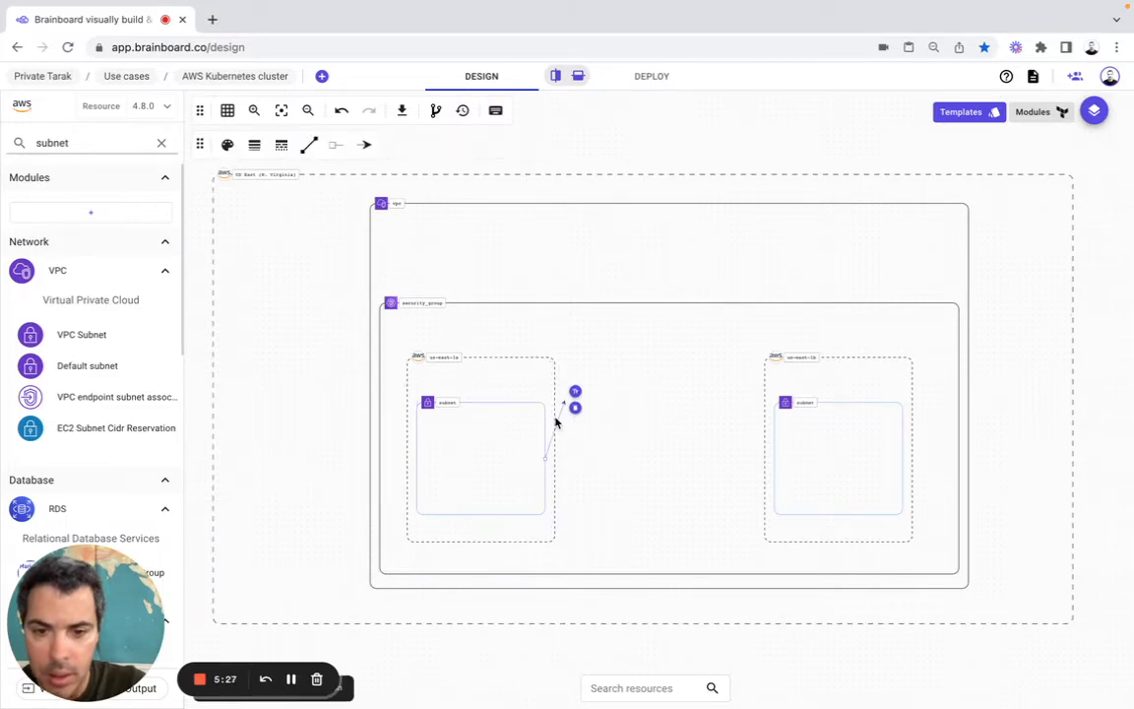
pyautogui.click(545, 504)
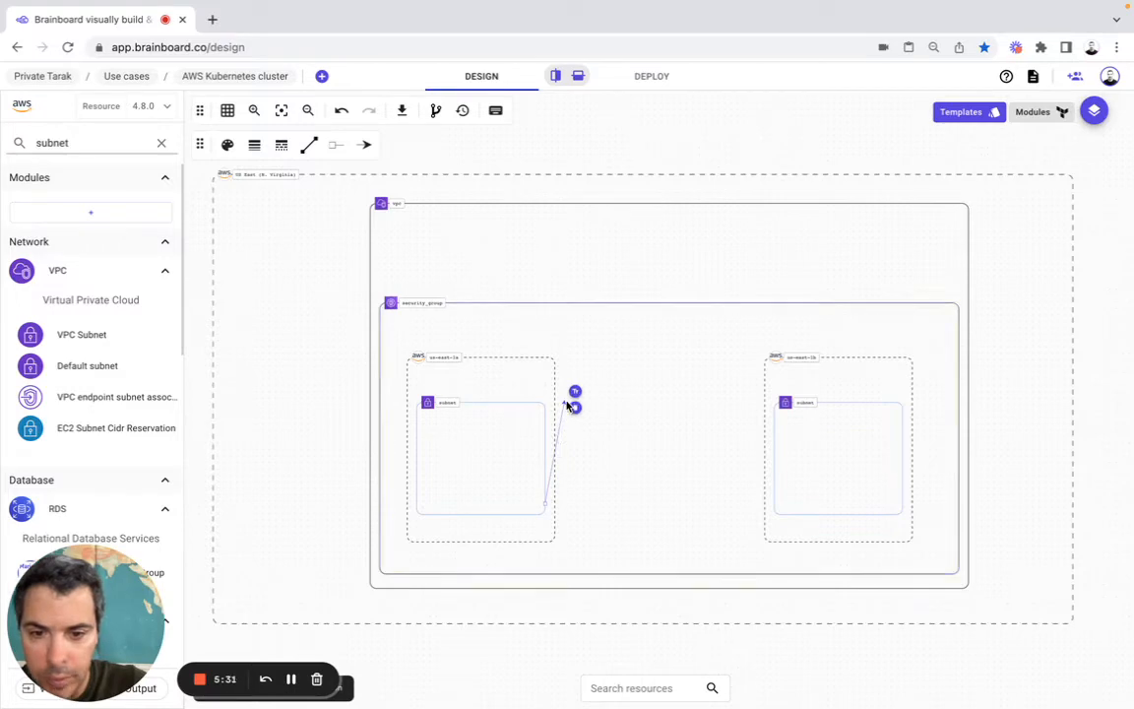
pyautogui.moveTo(564, 404); pyautogui.dragTo(772, 459)
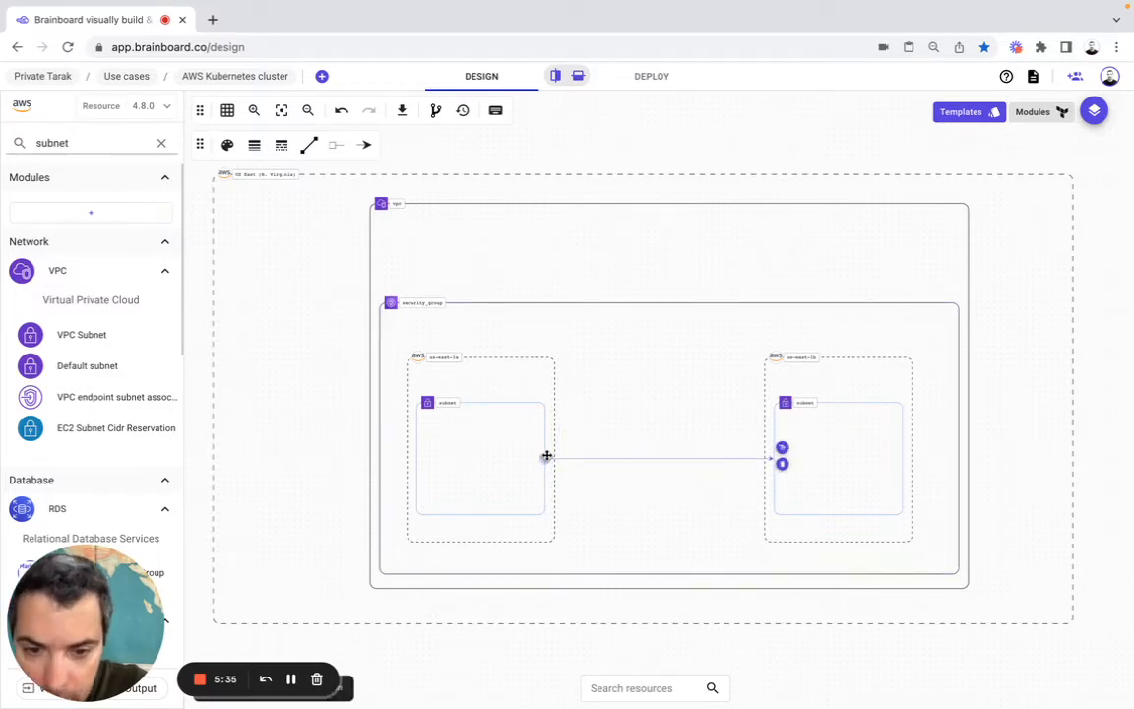
pyautogui.moveTo(545, 457); pyautogui.dragTo(546, 499)
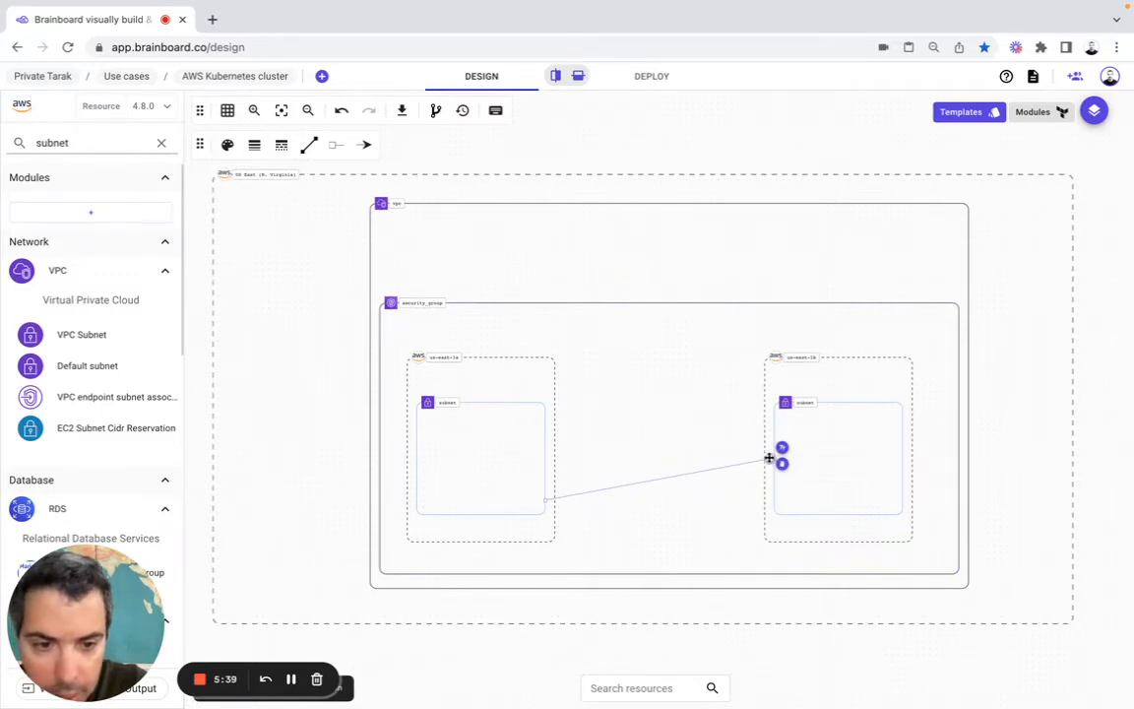
pyautogui.moveTo(772, 459); pyautogui.dragTo(772, 490)
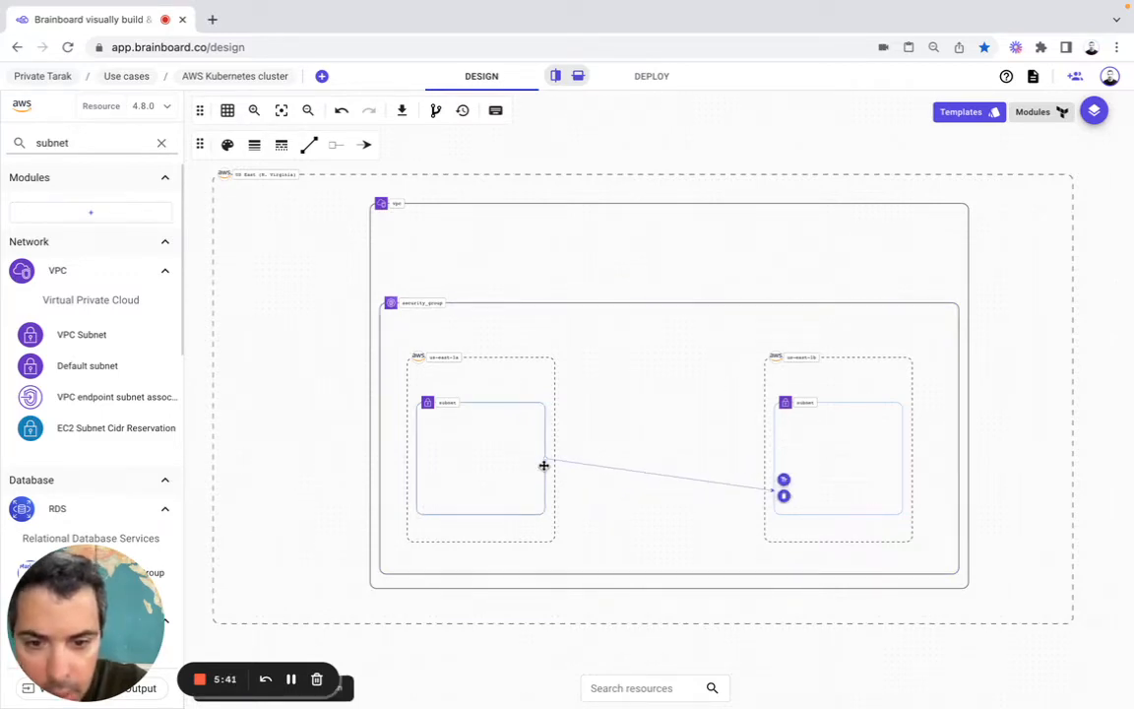
pyautogui.moveTo(547, 459); pyautogui.dragTo(545, 492)
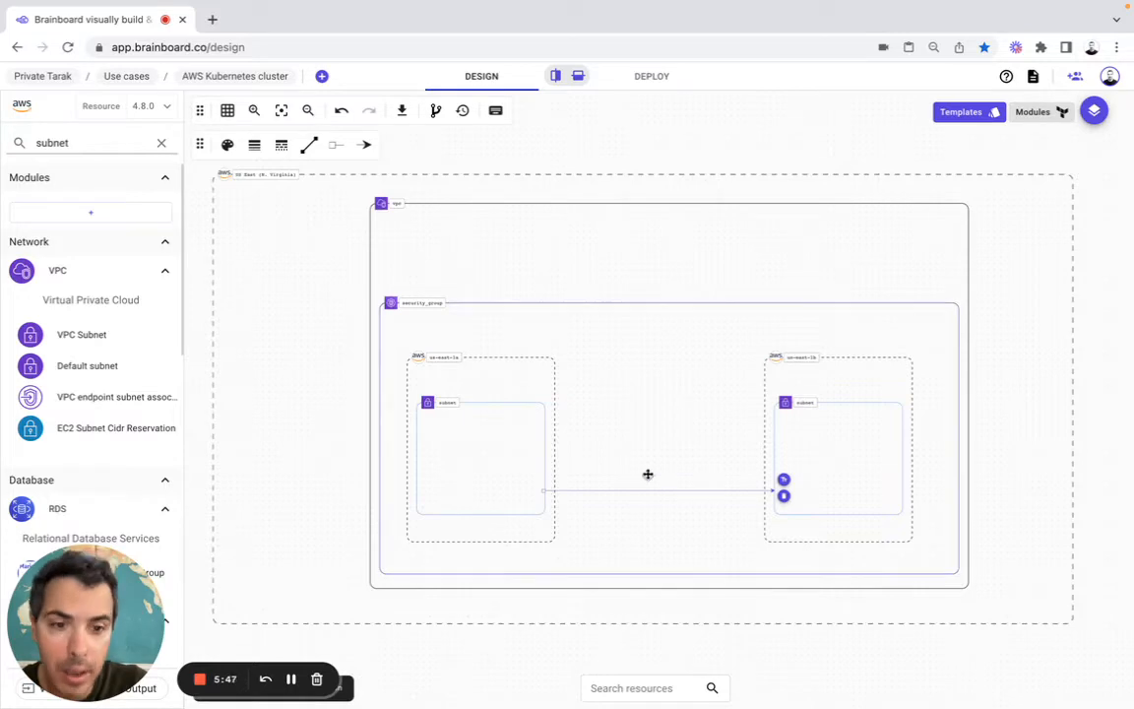
# Label the connector between the two subnets "subnet attachment" and save the text.
pyautogui.click(783, 480)
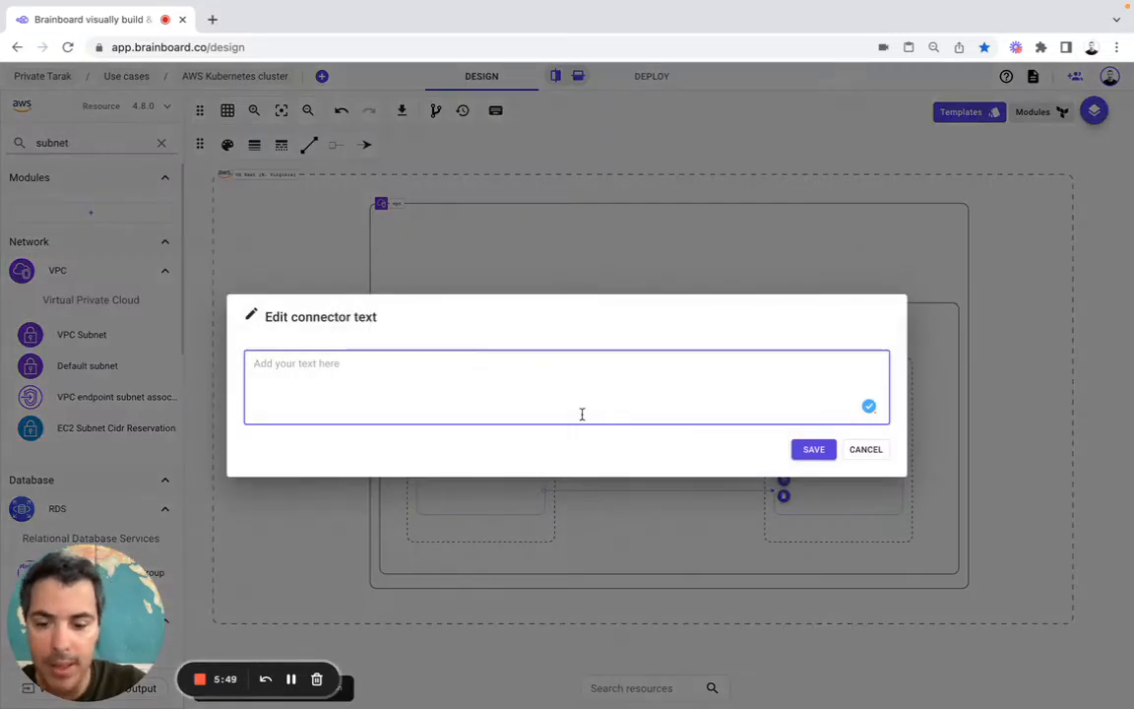
pyautogui.write('subnet')
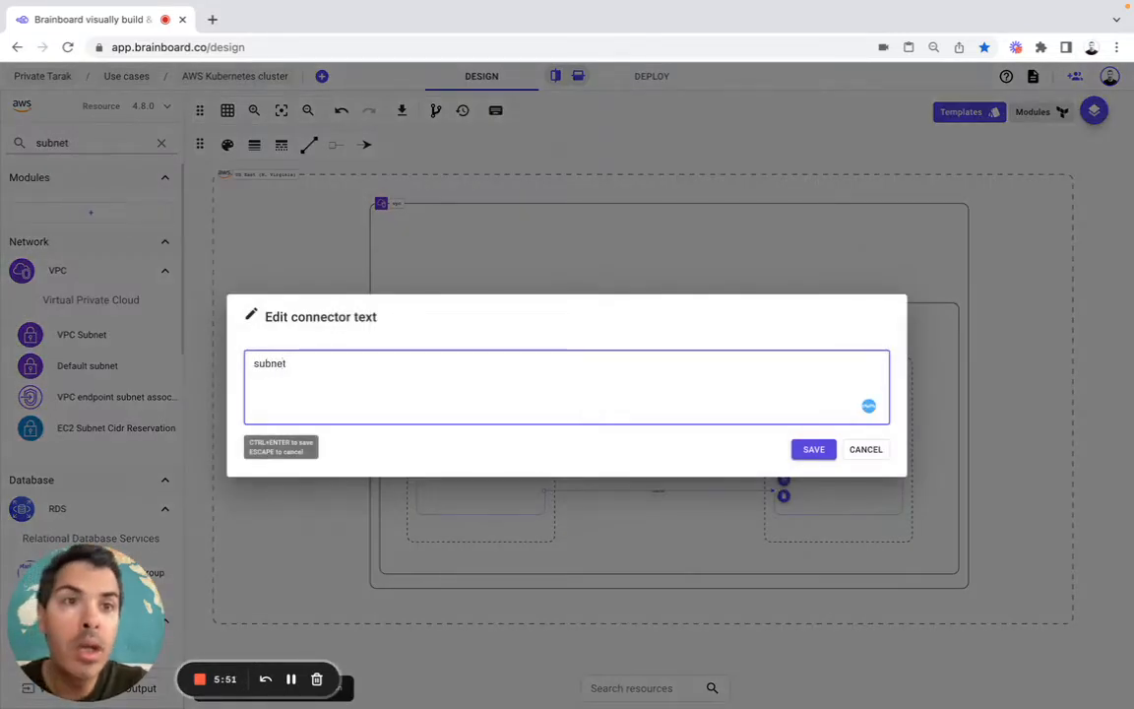
pyautogui.write(' attachment')
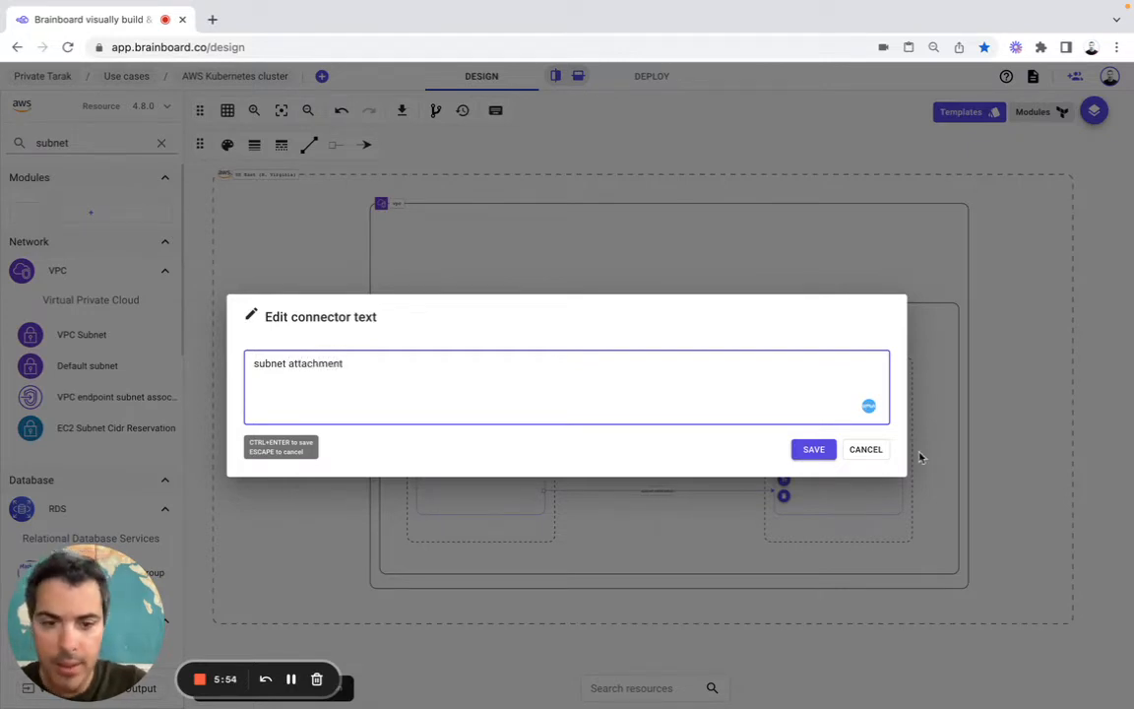
pyautogui.click(795, 450)
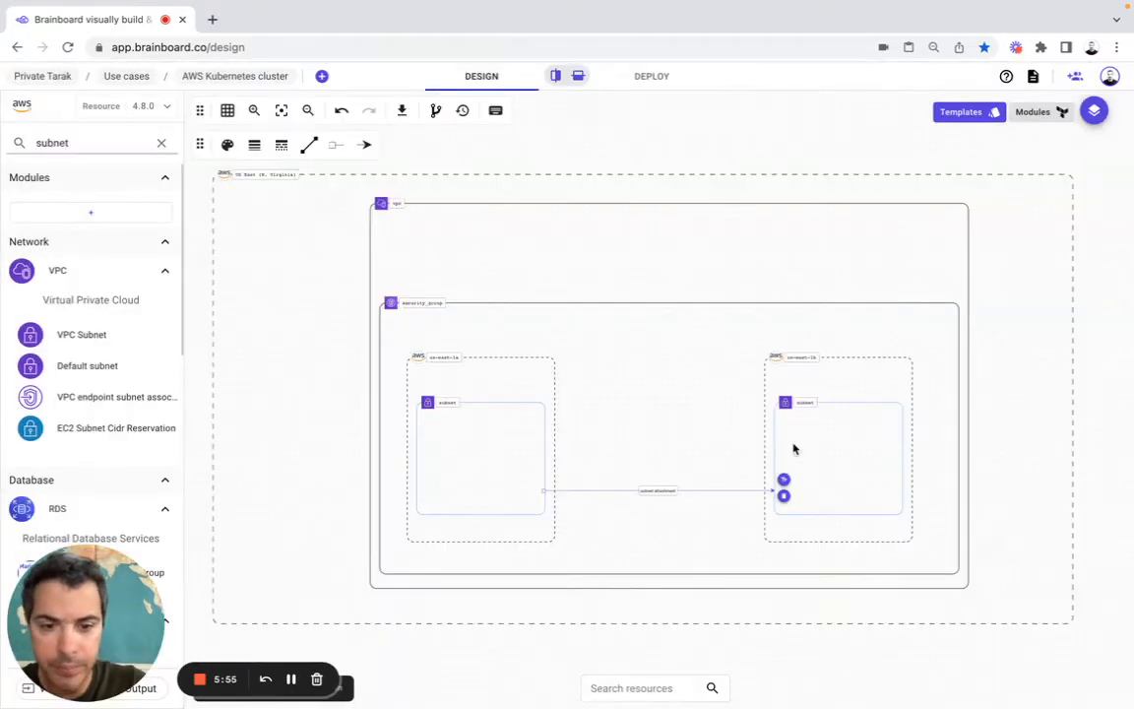
# Add a Route table association inside the us-east-1a subnet with the subnet as main parent, keeping all inherited layers.
pyautogui.click(486, 451)
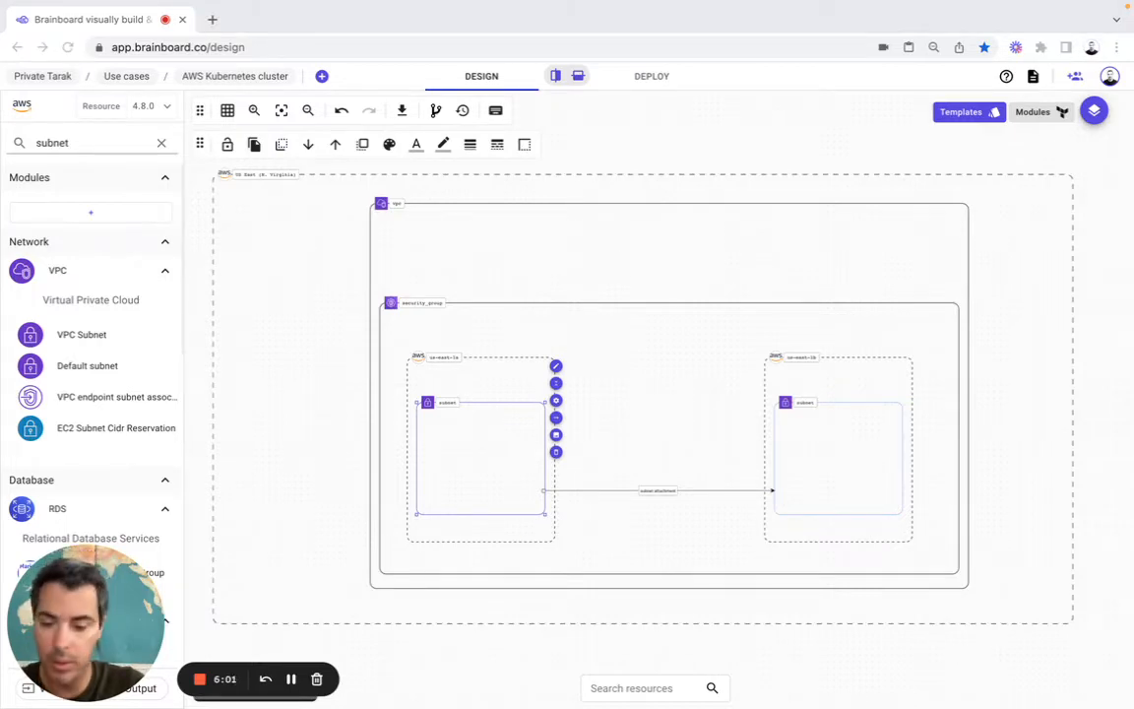
pyautogui.doubleClick(114, 144)
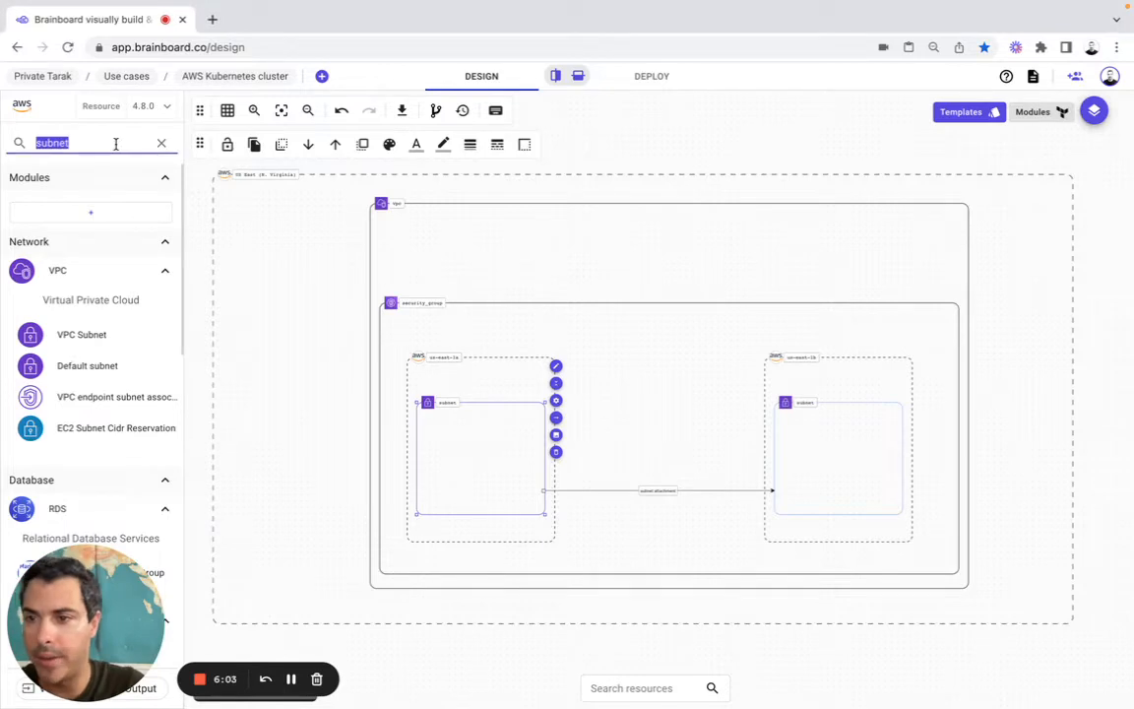
pyautogui.write('Route table association')
pyautogui.scroll(-1, 118, 355)
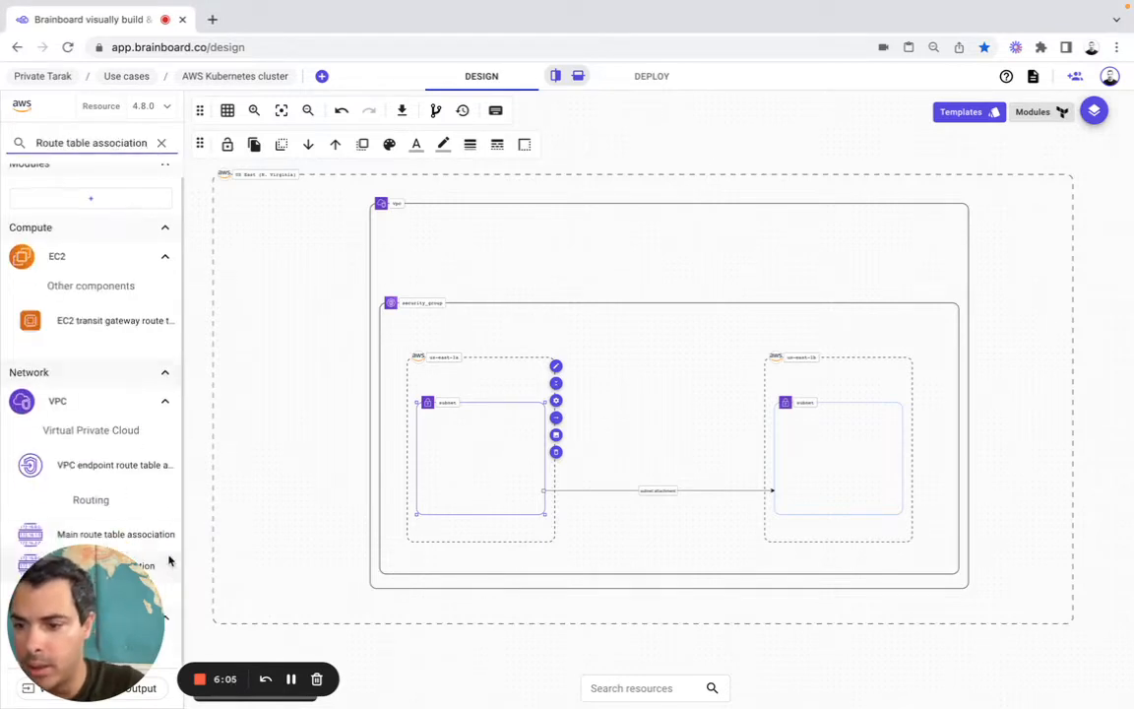
pyautogui.moveTo(165, 571)
pyautogui.moveTo(165, 571); pyautogui.dragTo(429, 407)
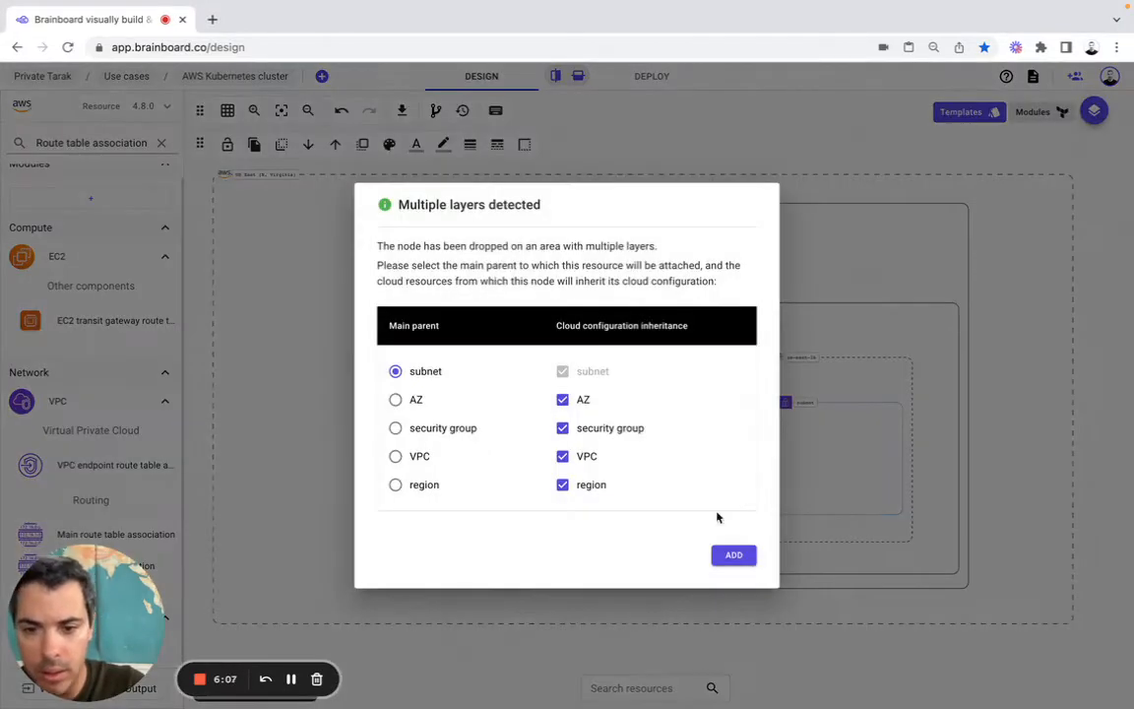
pyautogui.click(734, 555)
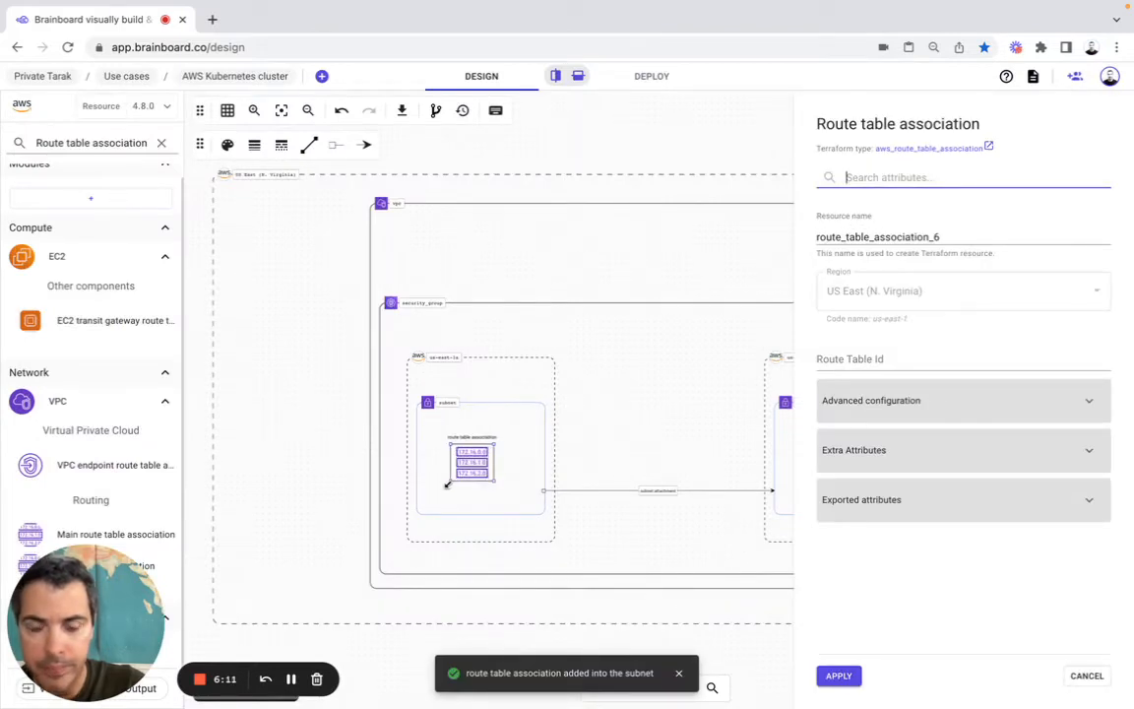
pyautogui.click(477, 459)
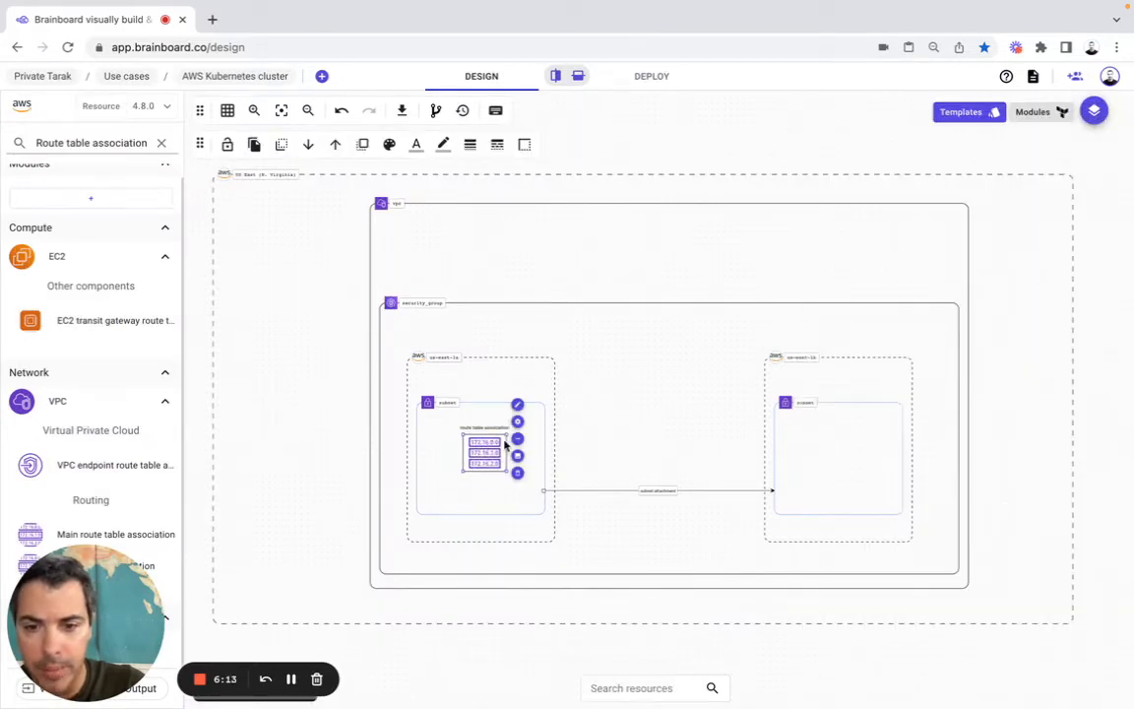
# Open the route table association's configuration and set its resource name to route-association-1.
pyautogui.click(519, 423)
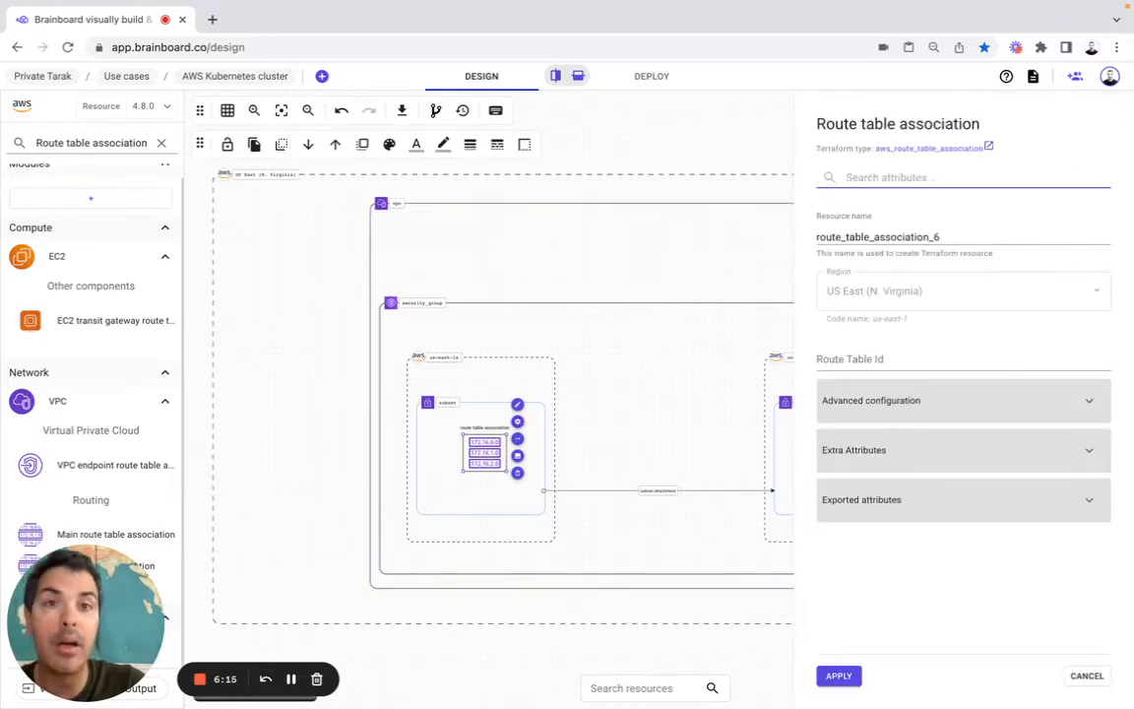
pyautogui.press('super+Tab')
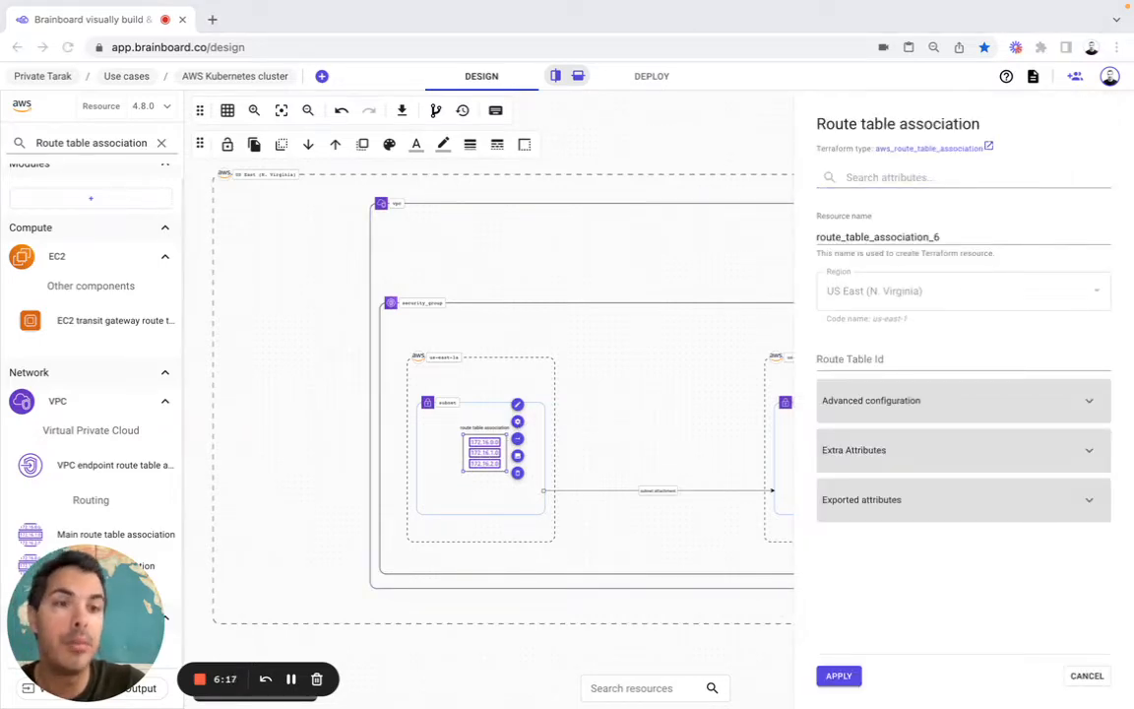
pyautogui.click(876, 237)
pyautogui.doubleClick(876, 237)
pyautogui.write('route-association-1')
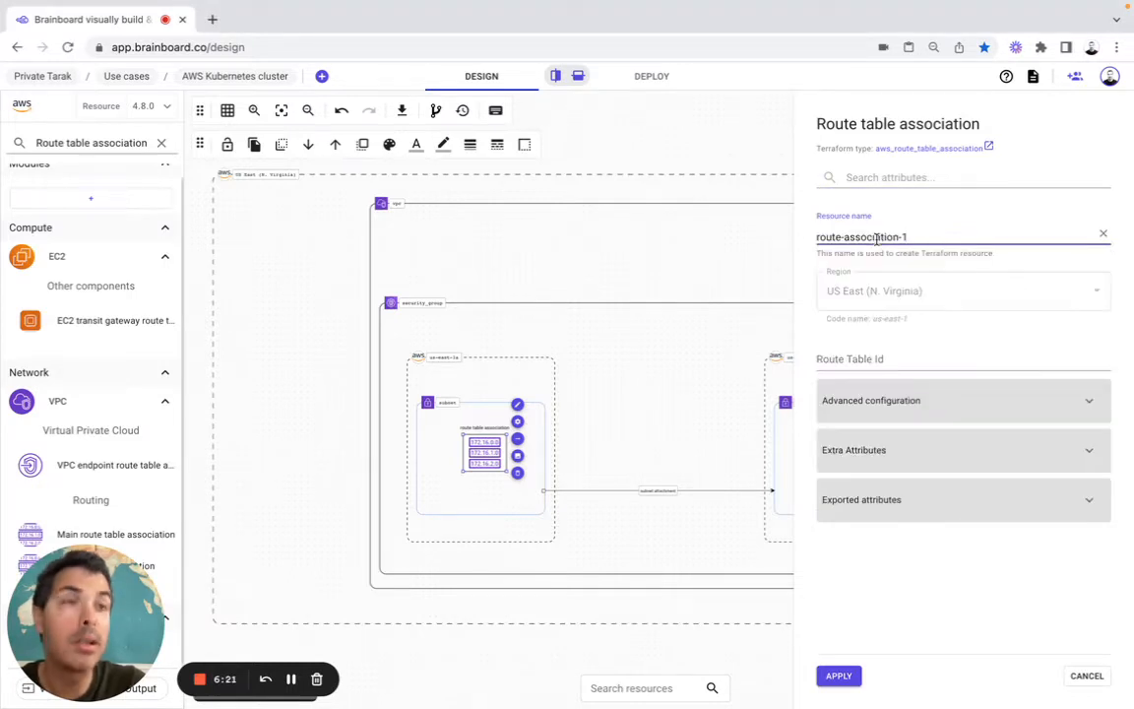
pyautogui.press('super+Tab')
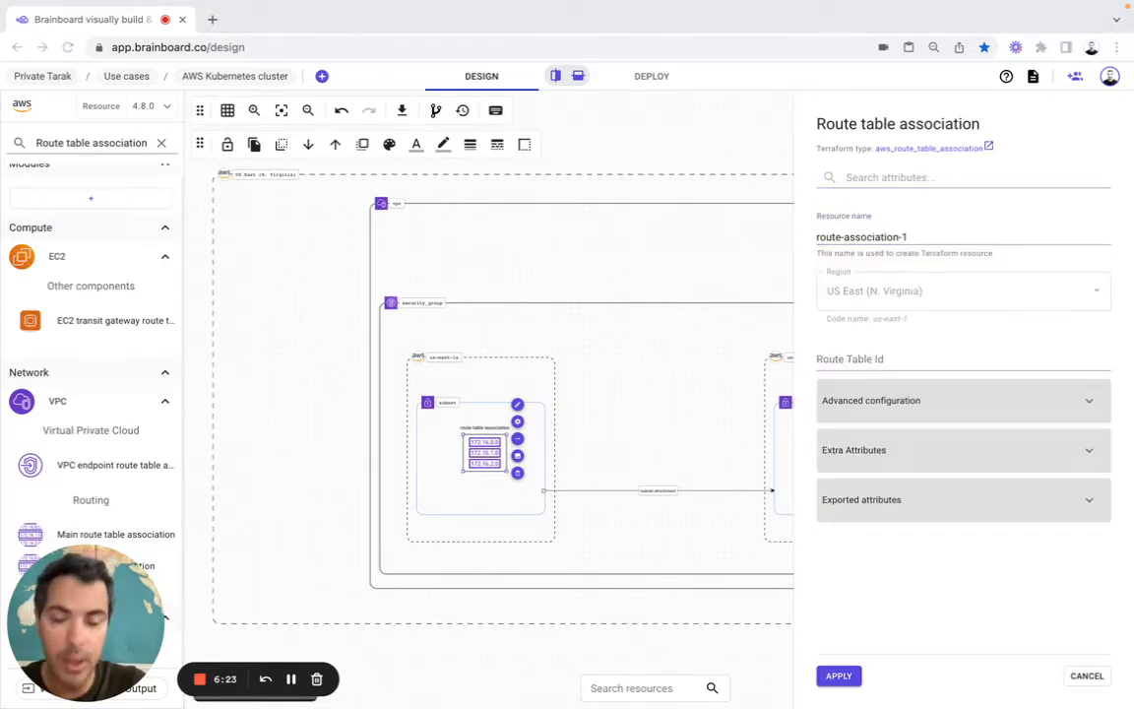
# Set route-association-1's Route Table Id to aws_route_table.default-route.id, check its advanced configuration and apply.
pyautogui.press('super+Tab')
pyautogui.click(855, 364)
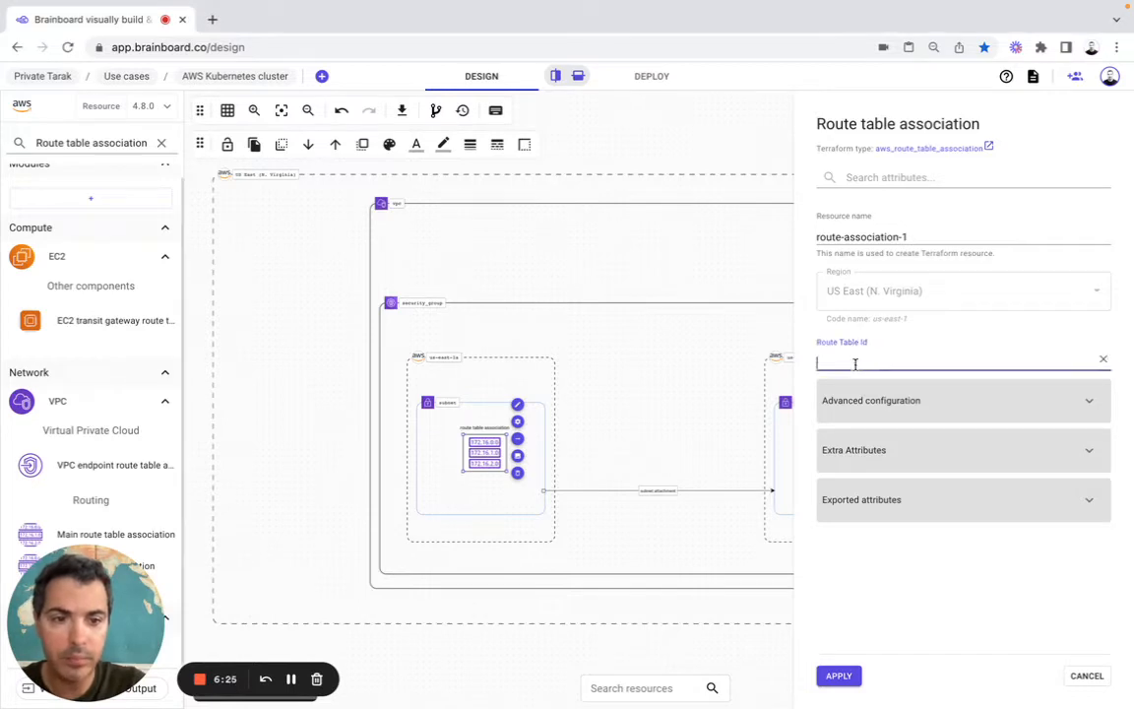
pyautogui.write('aws_route_table.default-route.id')
pyautogui.click(863, 400)
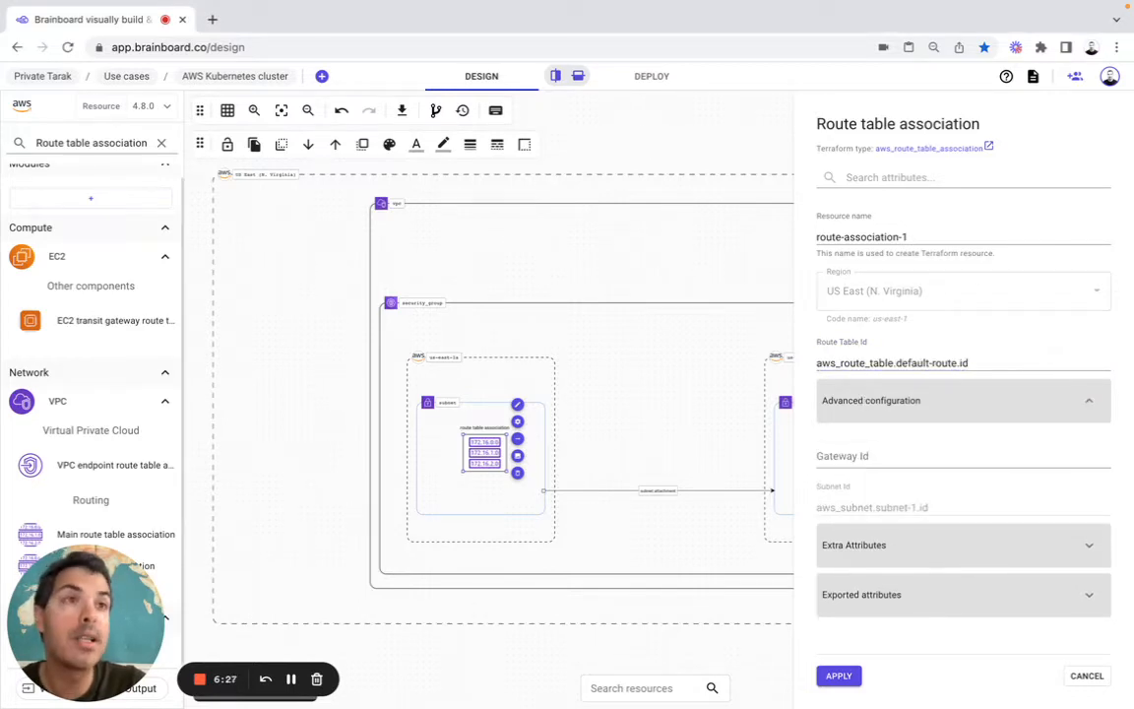
pyautogui.press('super+Tab')
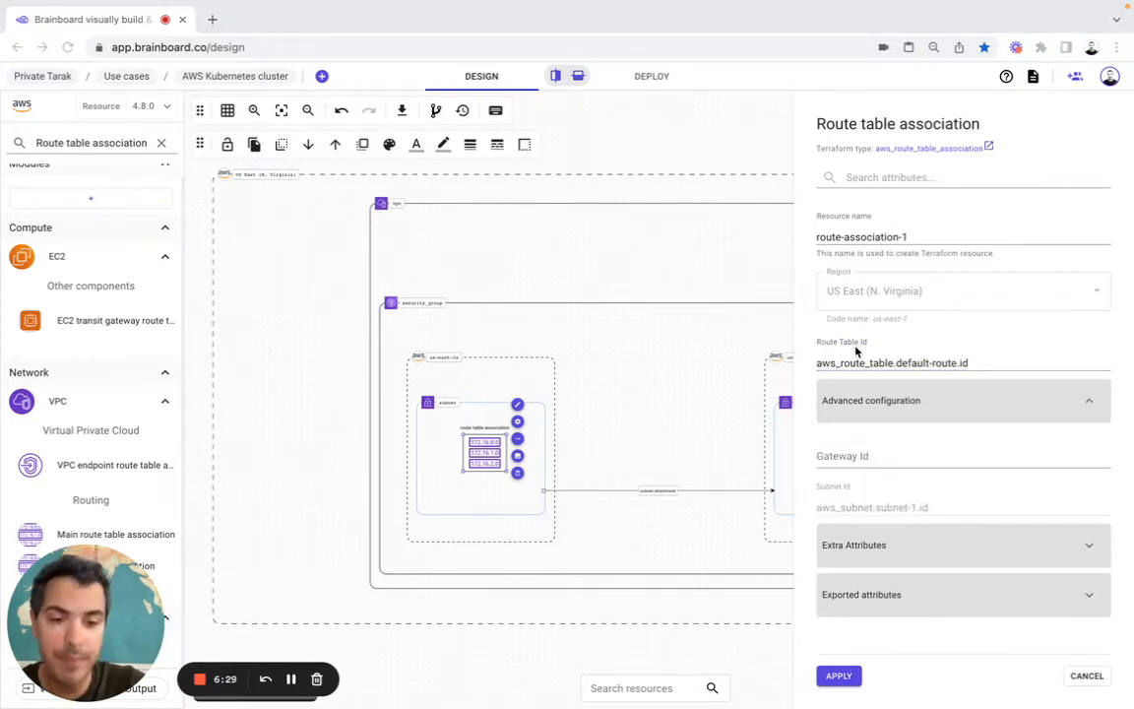
pyautogui.click(839, 677)
pyautogui.click(837, 680)
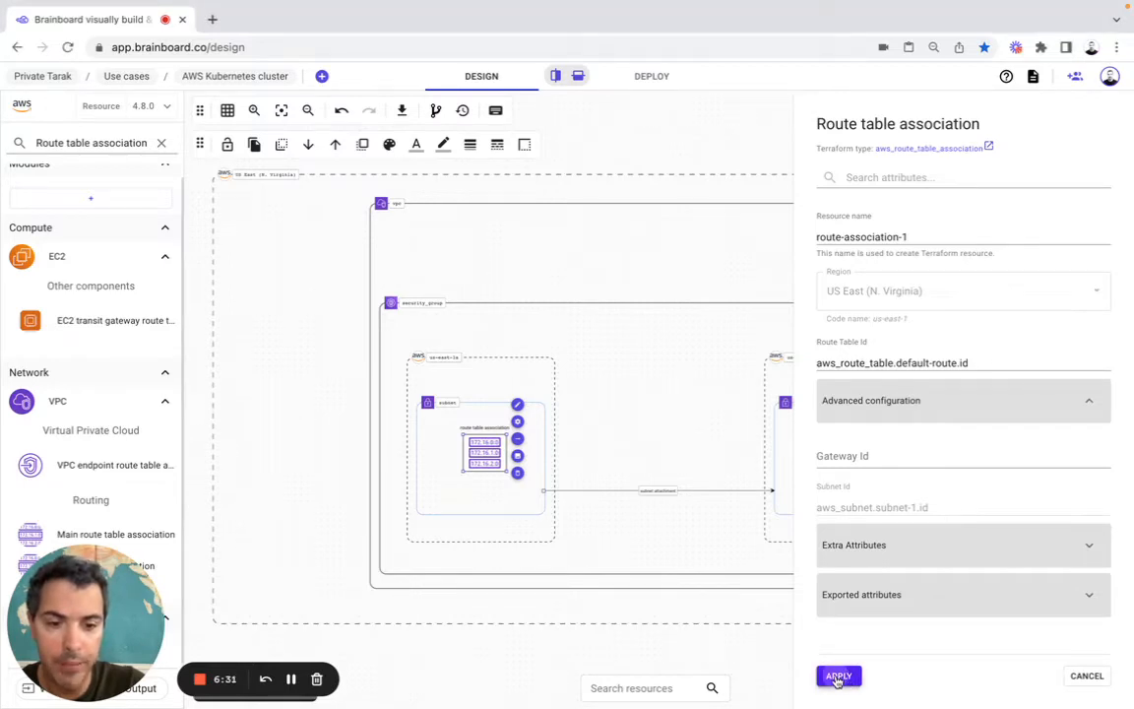
# Shrink and reposition the route table association, then duplicate it level into the us-east-1b subnet with the subnet as main parent.
pyautogui.moveTo(507, 472); pyautogui.dragTo(473, 445)
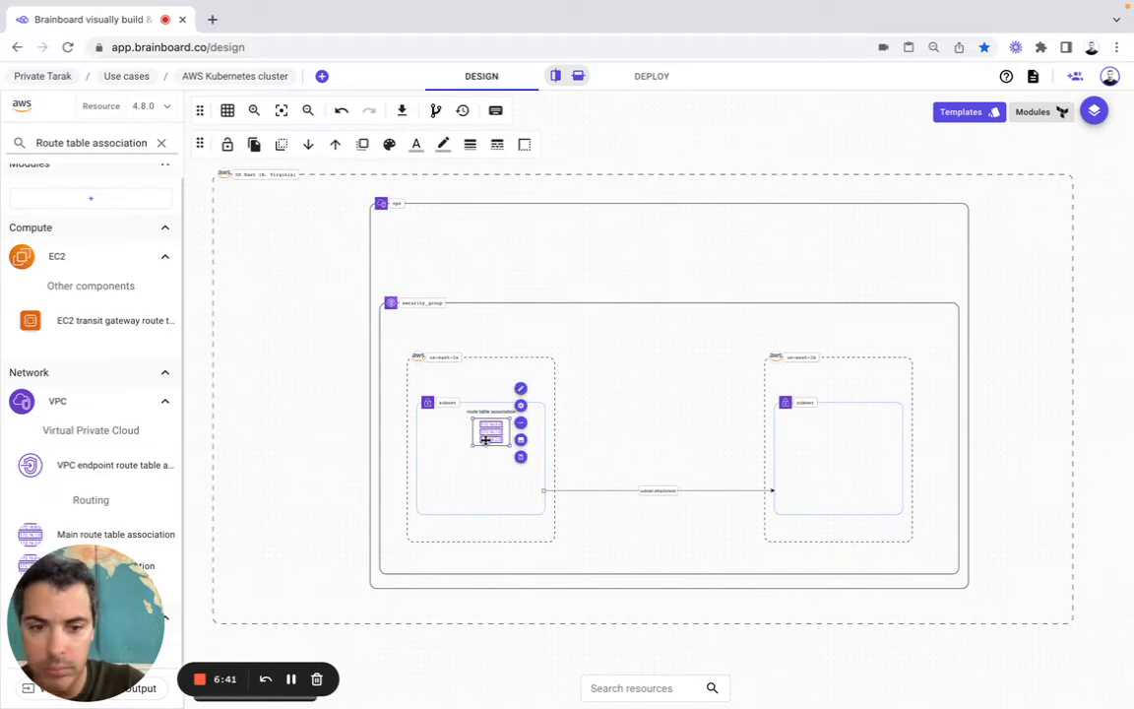
pyautogui.moveTo(485, 440); pyautogui.dragTo(469, 441)
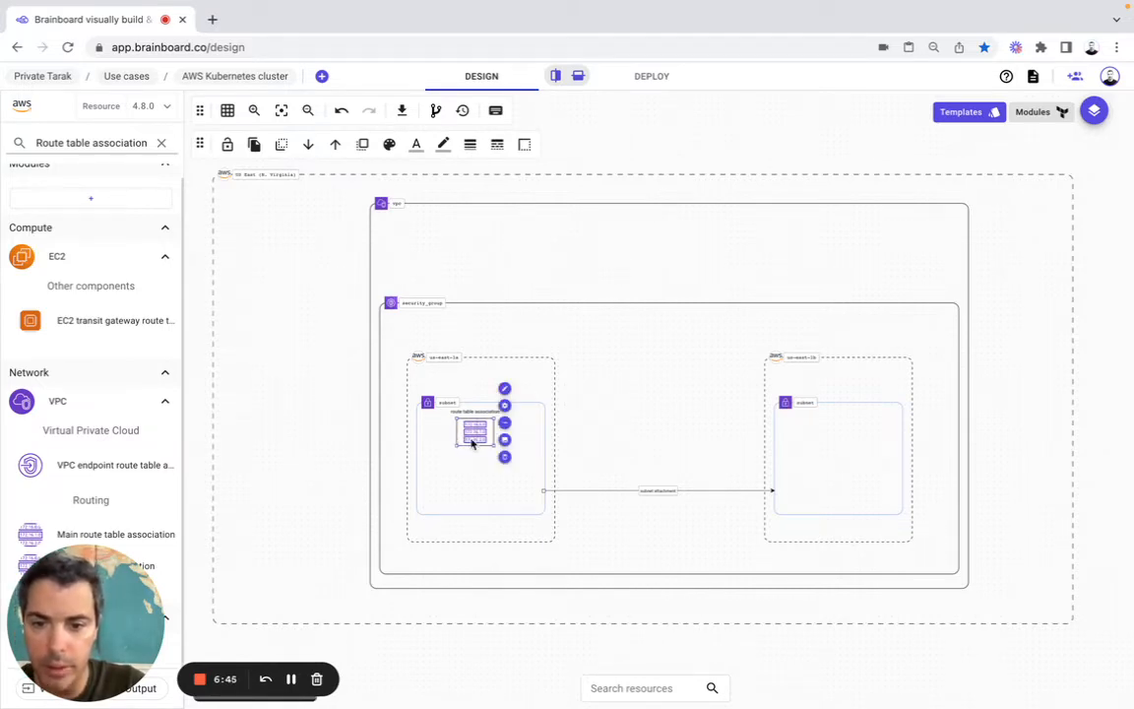
pyautogui.press('super+v')
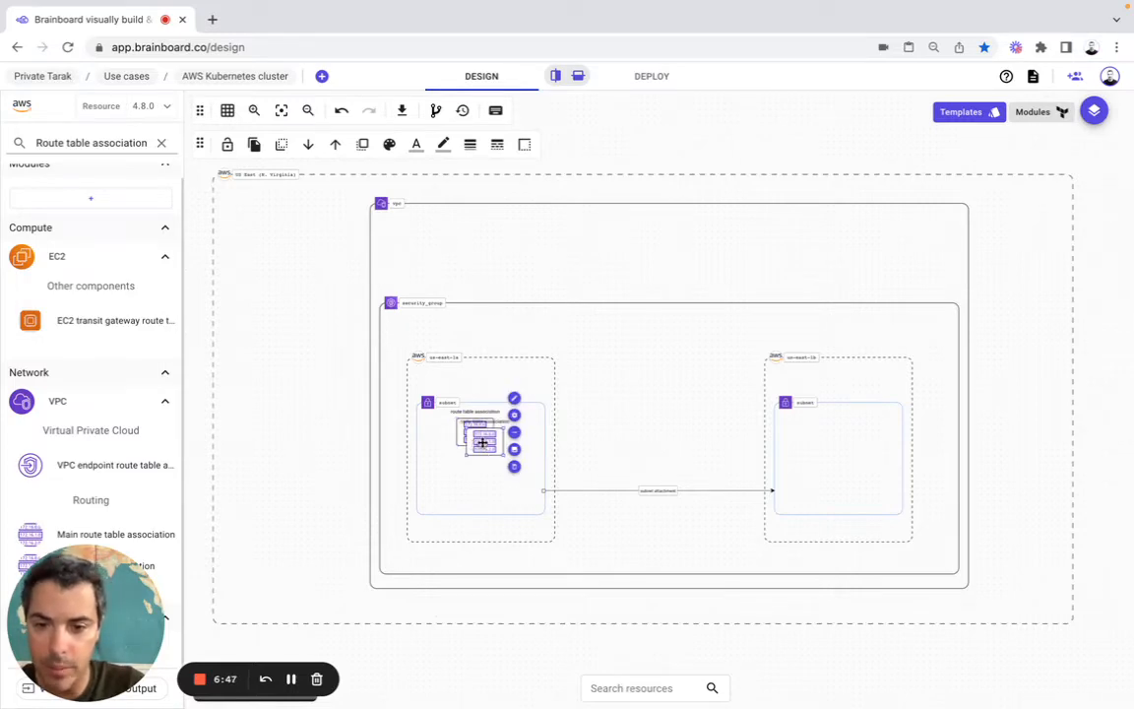
pyautogui.moveTo(482, 442); pyautogui.dragTo(835, 438)
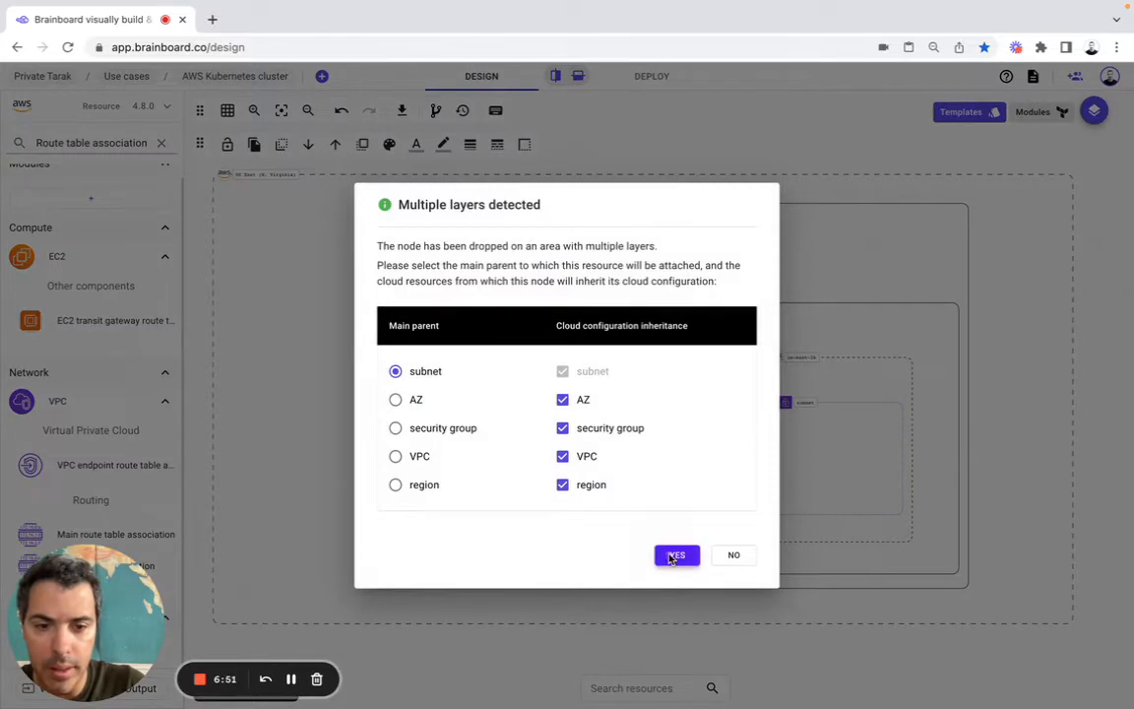
pyautogui.click(675, 554)
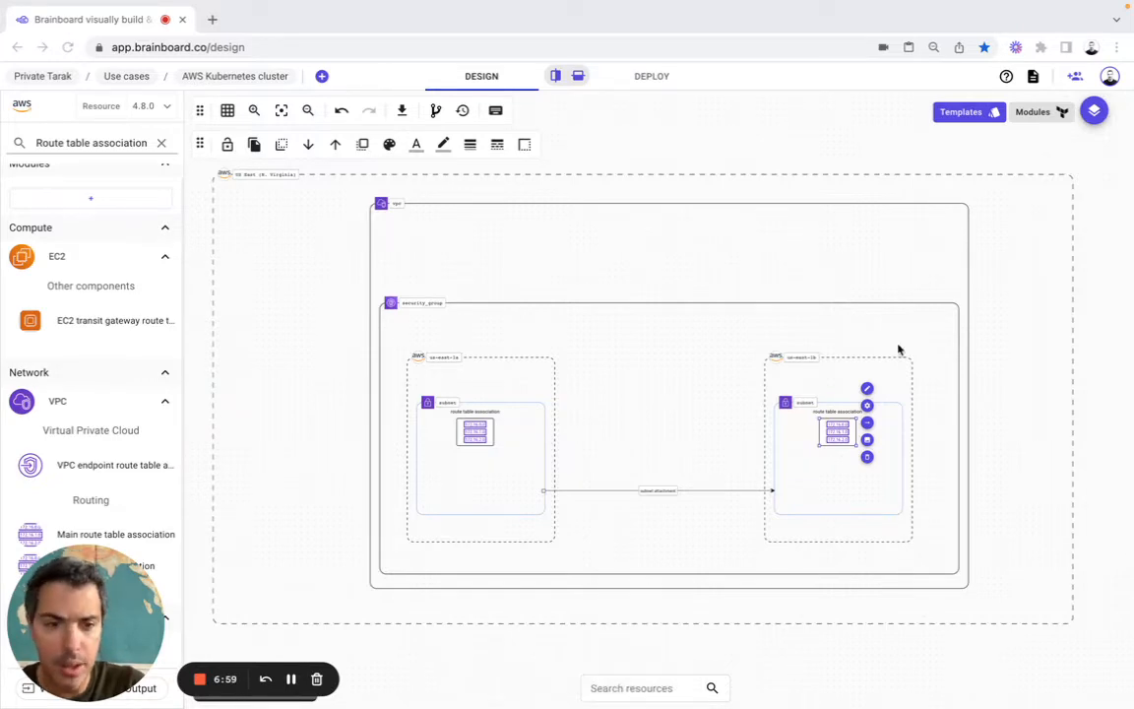
# Name the us-east-1b route table association route-association-2, check its advanced configuration and apply.
pyautogui.click(866, 405)
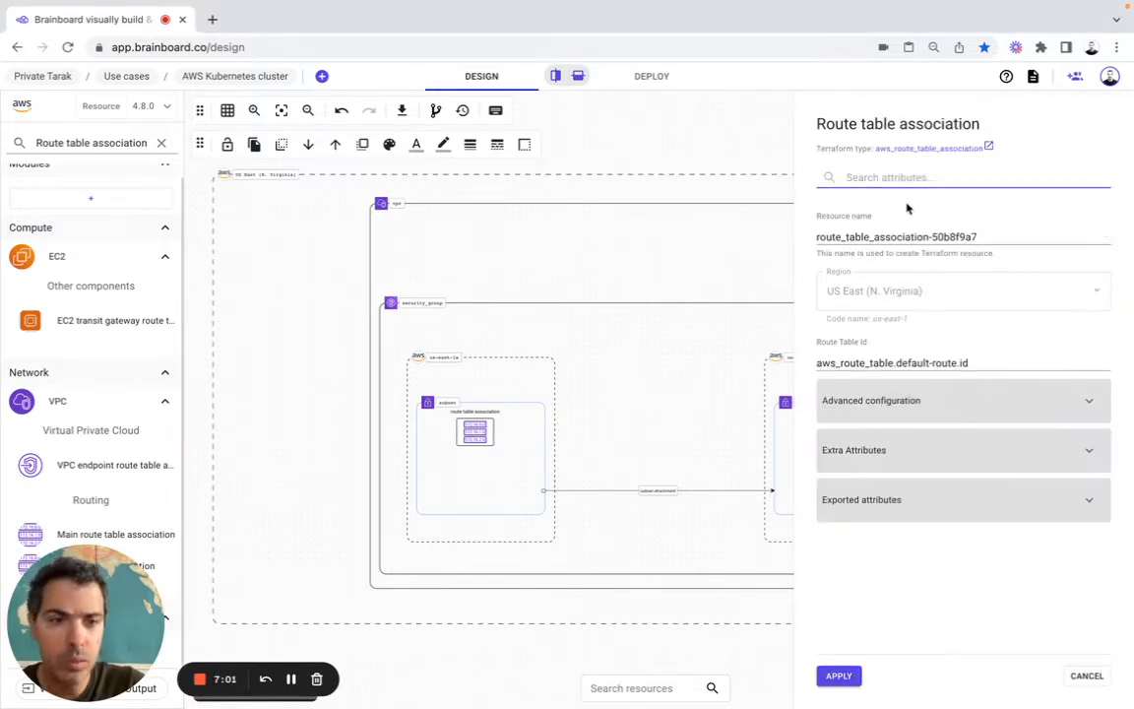
pyautogui.click(891, 234)
pyautogui.write('route-association-2')
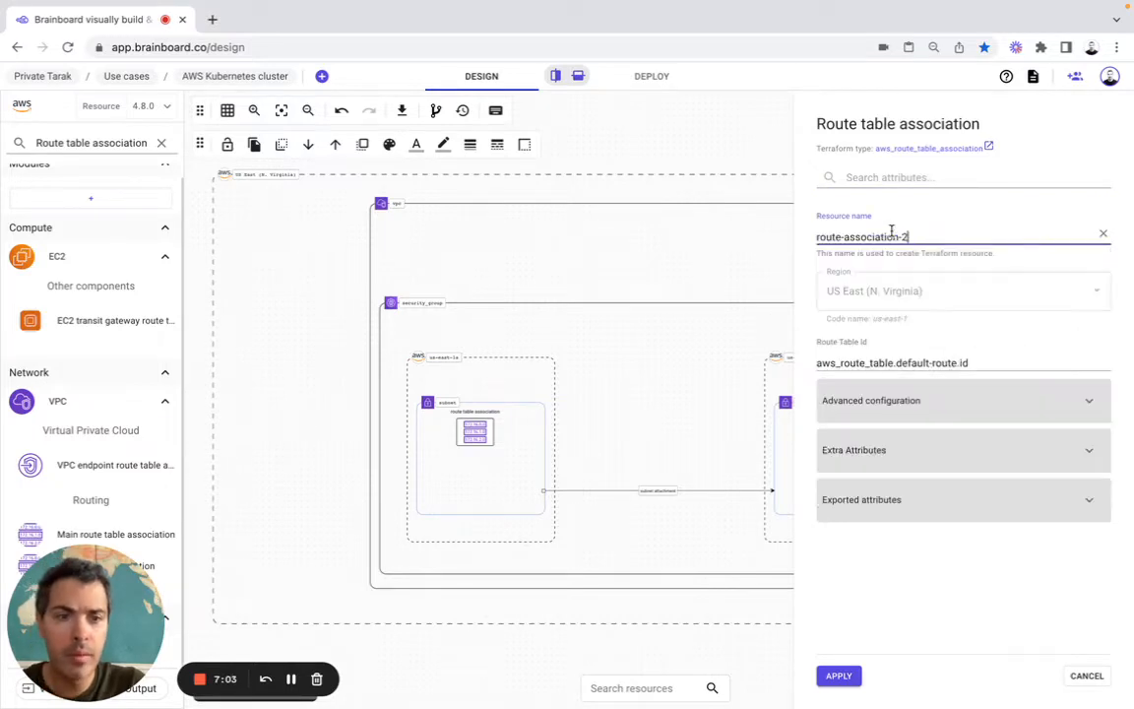
pyautogui.click(901, 404)
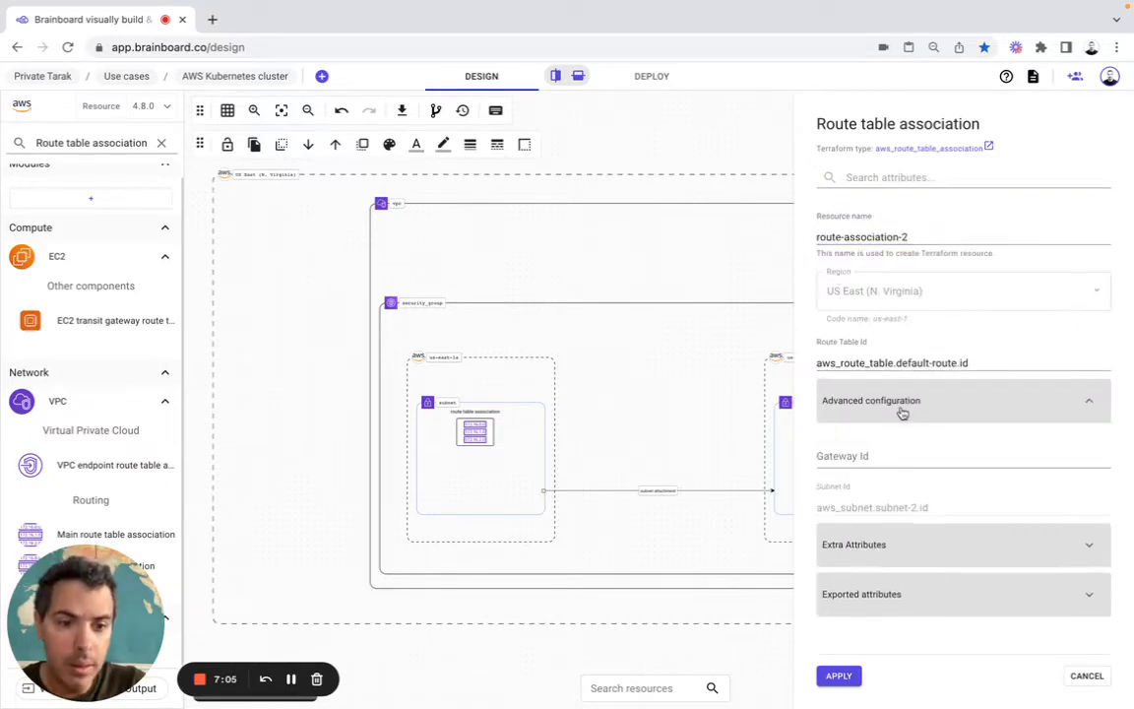
pyautogui.click(838, 676)
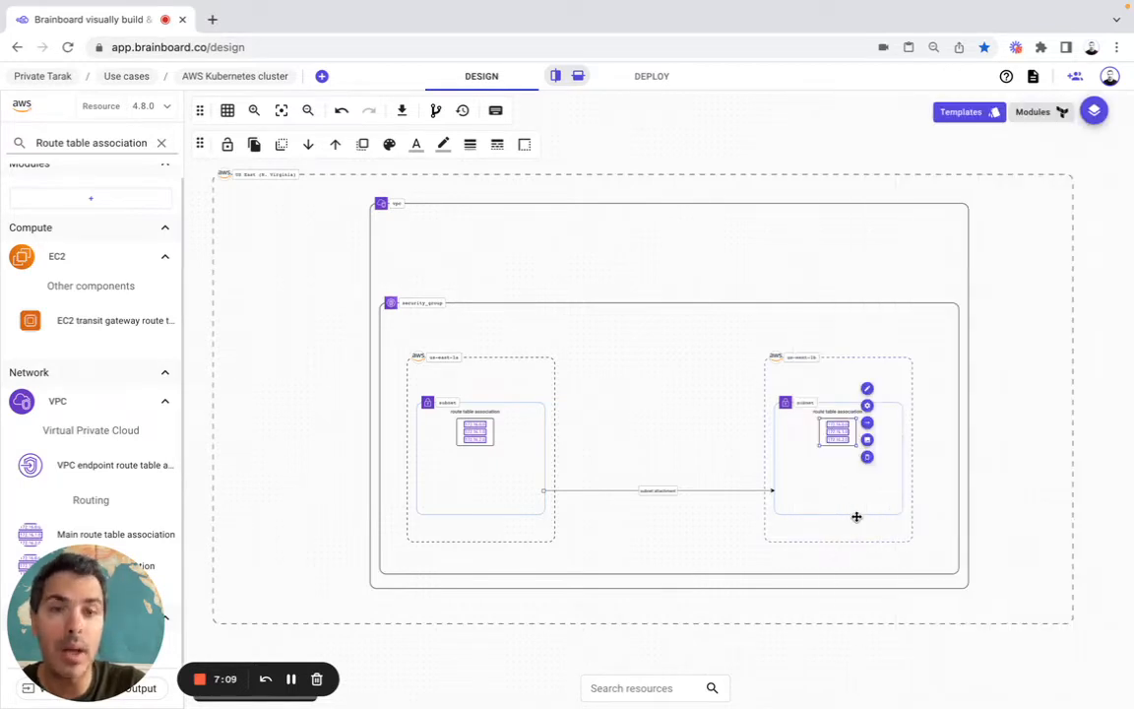
# Connect the us-east-1a route table association to the us-east-1b one with a straight horizontal arrow.
pyautogui.click(480, 431)
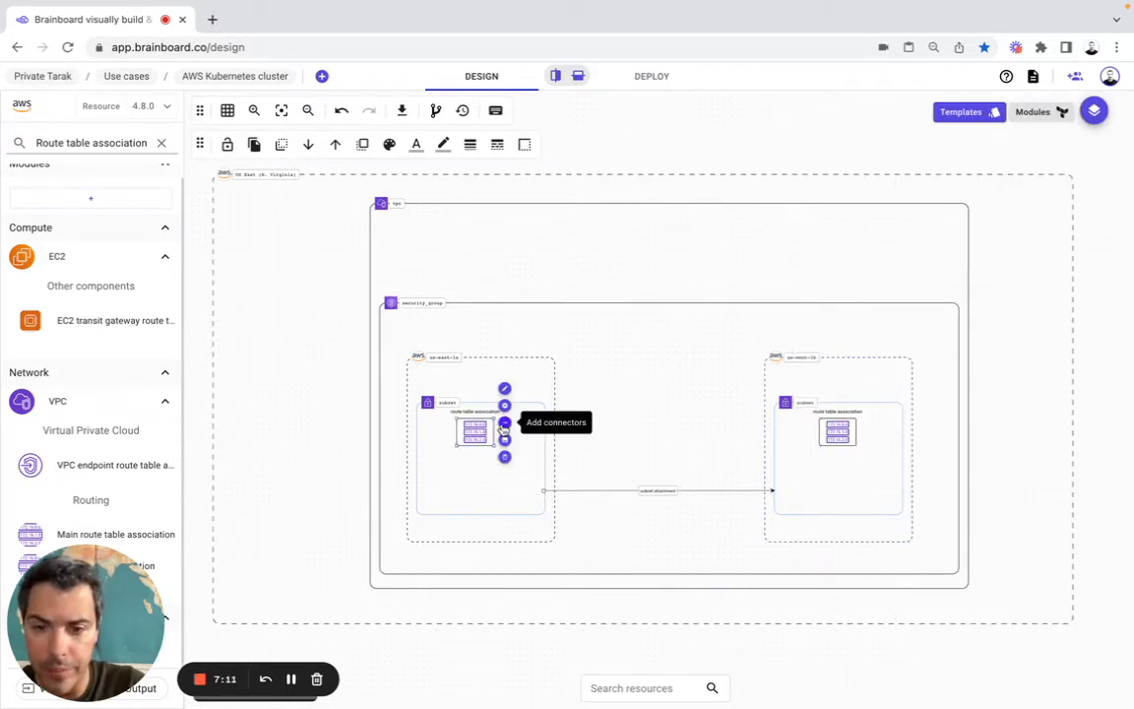
pyautogui.click(505, 424)
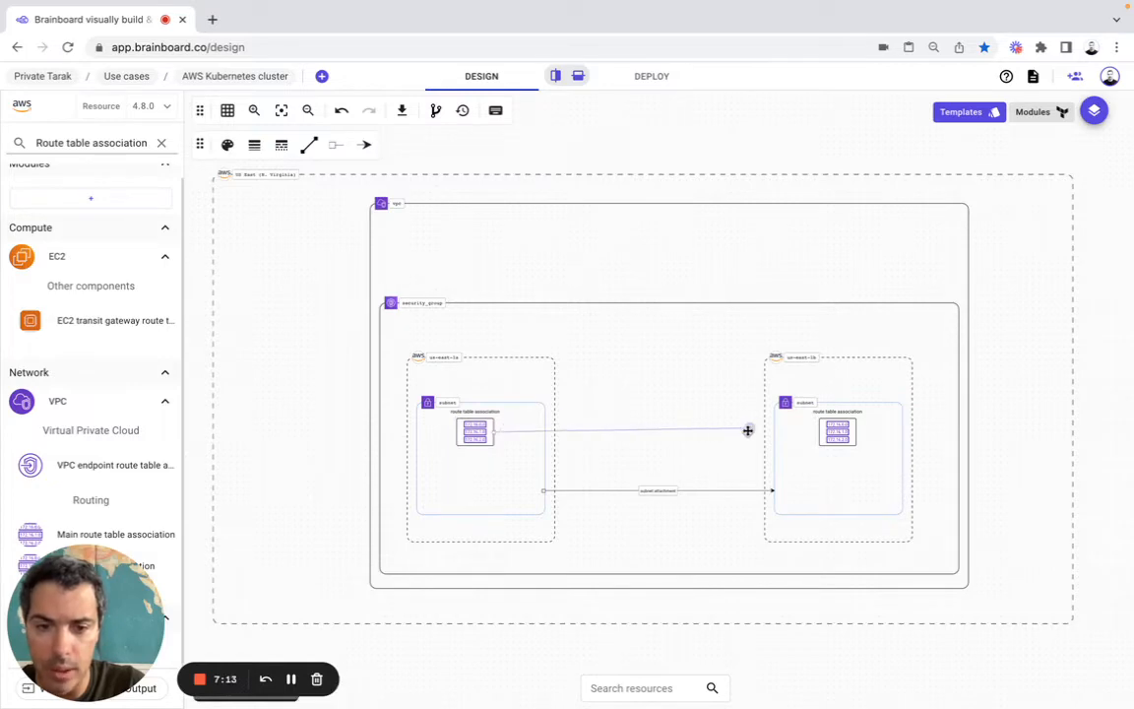
pyautogui.click(816, 433)
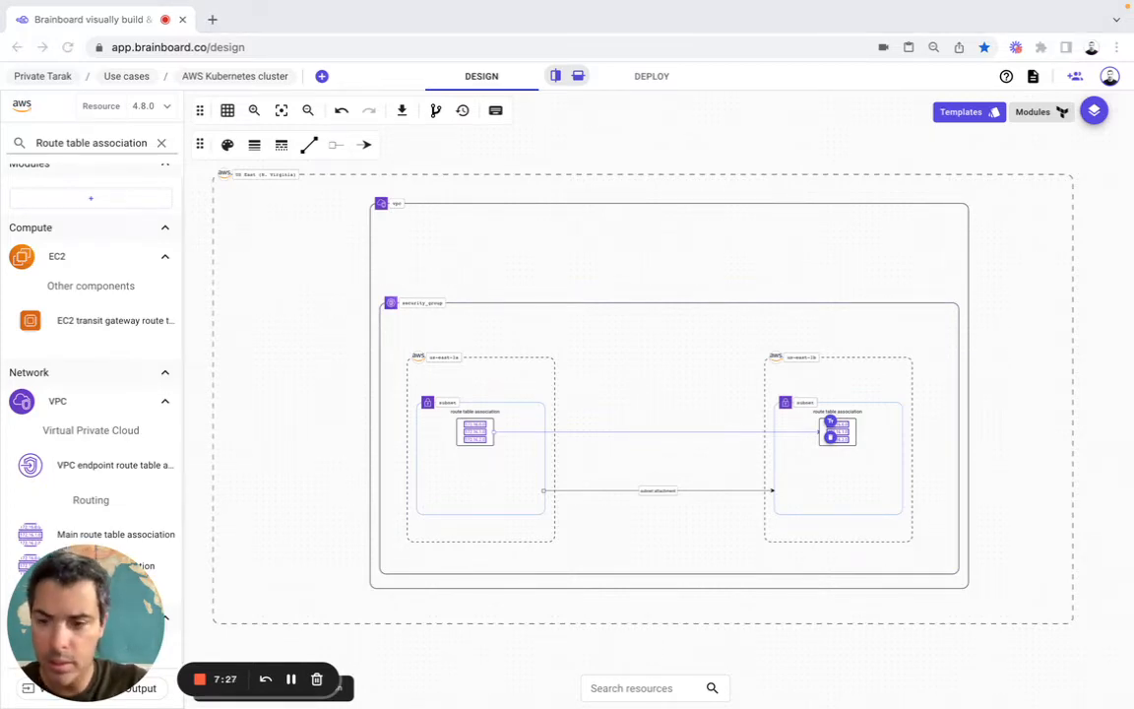
# Add an Elastic Kubernetes Service node group to the security group, just beside the us-east-1a zone, and enlarge its icon slightly.
pyautogui.tripleClick(111, 144)
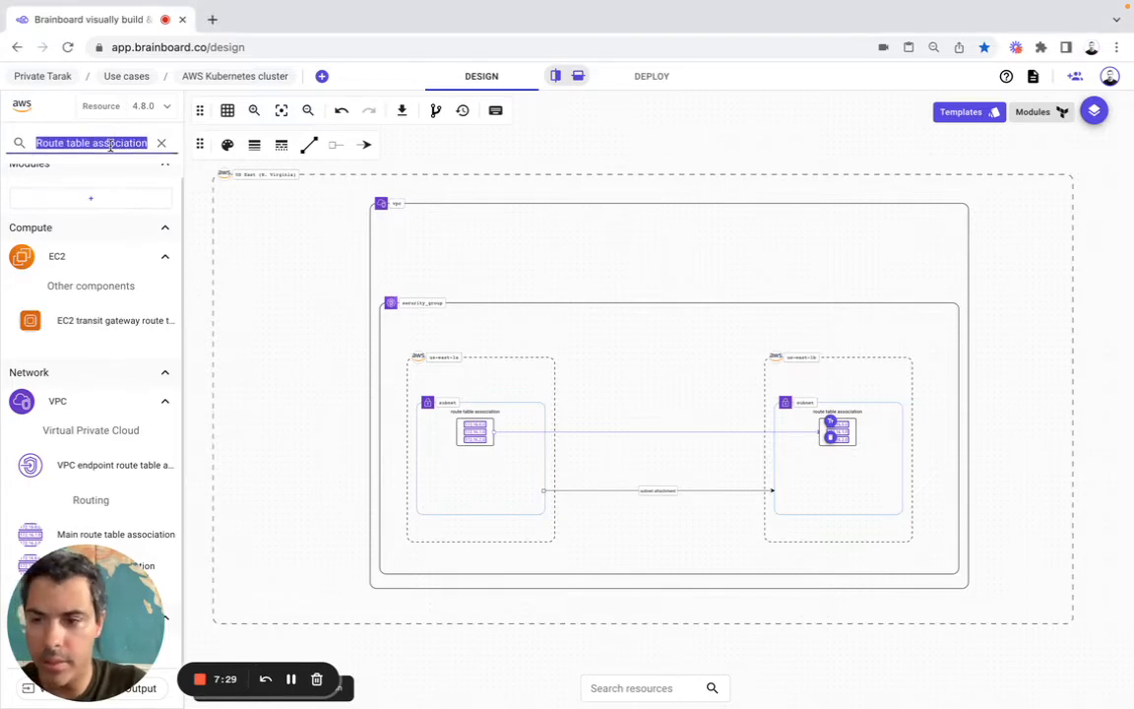
pyautogui.write('Elastic Kubernetes Service node group')
pyautogui.moveTo(96, 333); pyautogui.dragTo(579, 382)
pyautogui.click(733, 526)
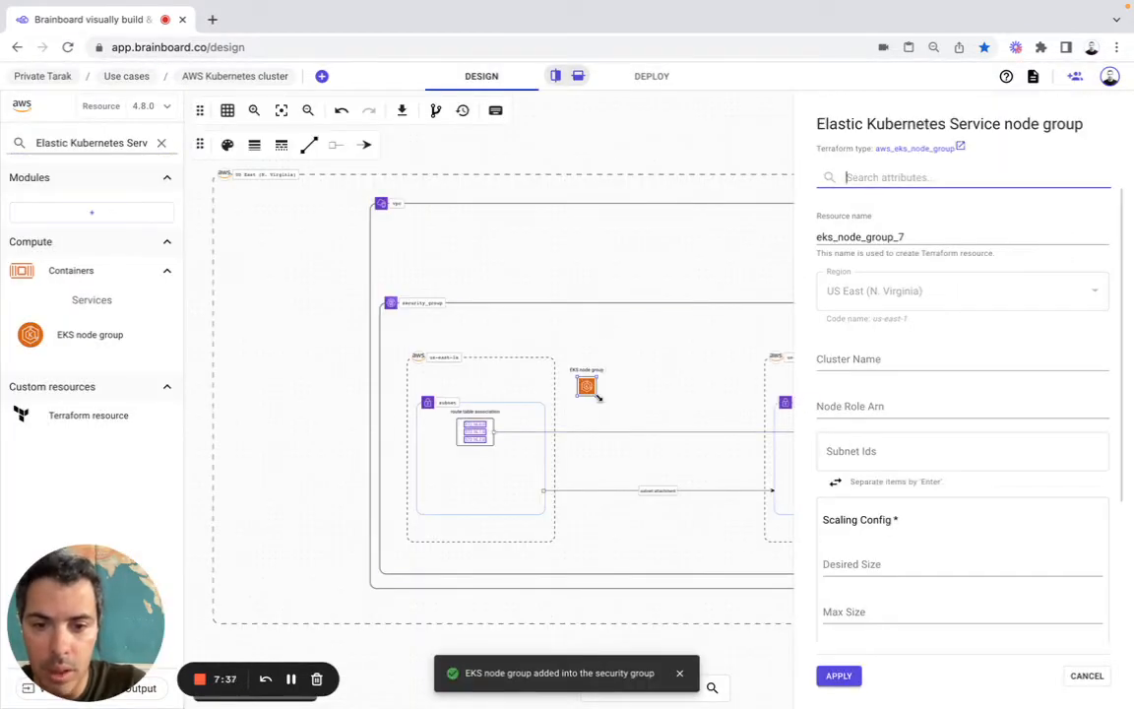
pyautogui.moveTo(599, 397); pyautogui.dragTo(612, 408)
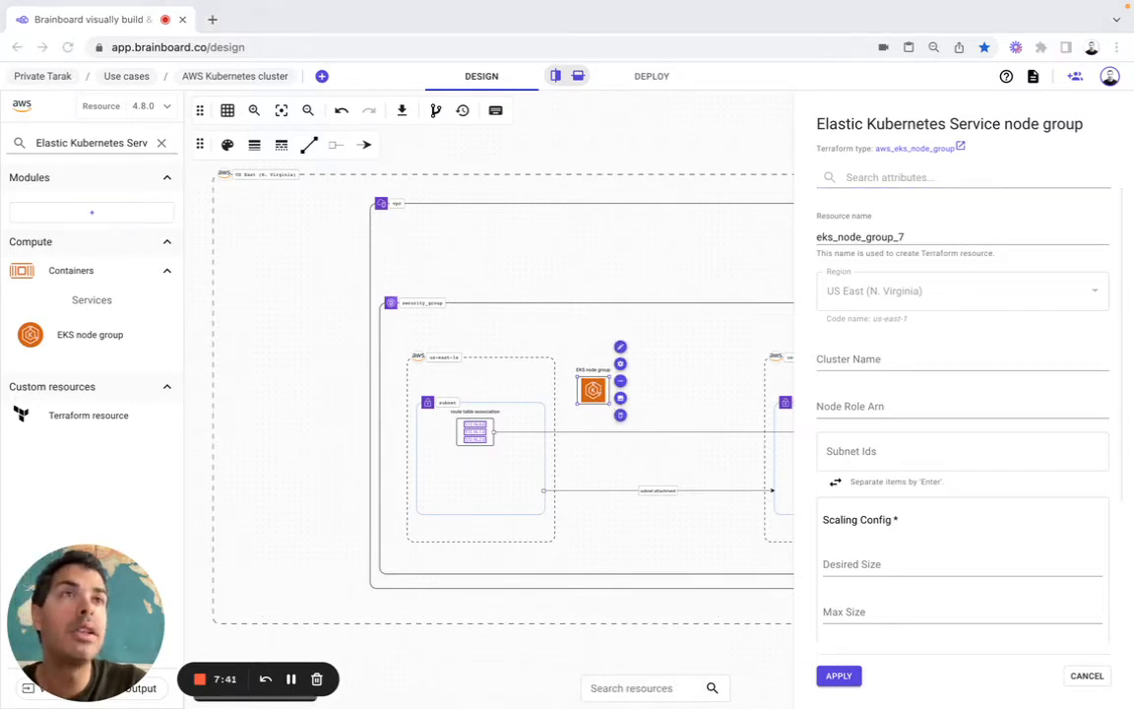
# Name the node group resource eks-default and set its cluster name to aws_eks_cluster.default-cluster.name.
pyautogui.click(860, 235)
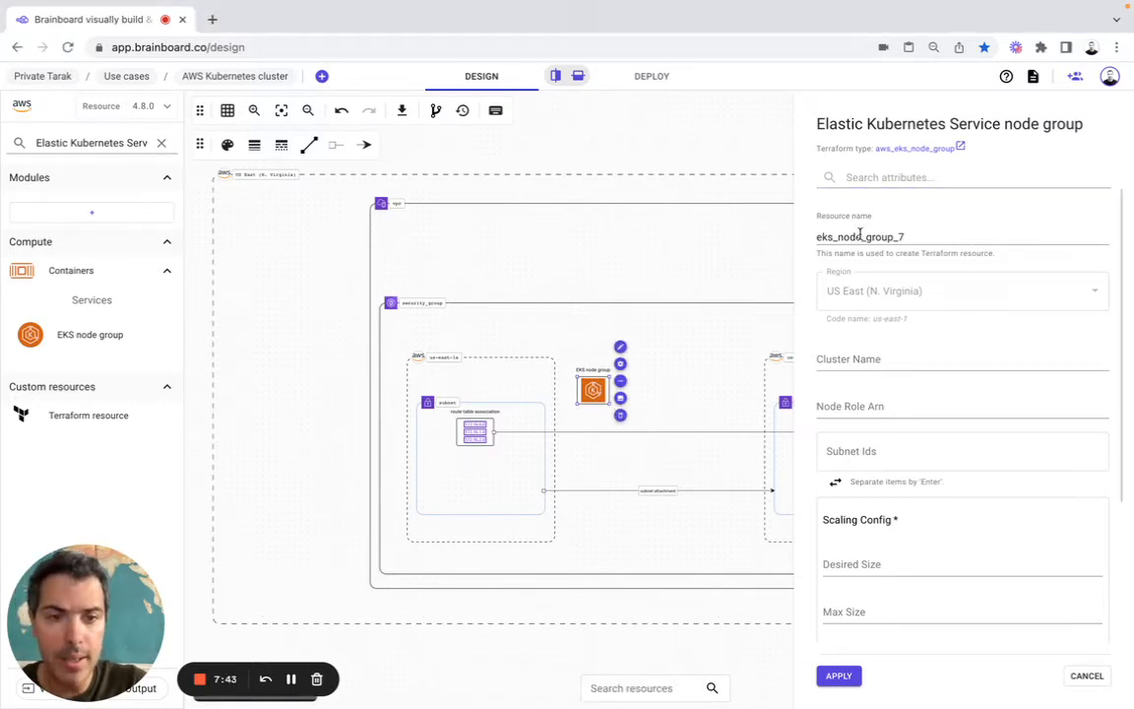
pyautogui.hotkey('ctrl', 'a')
pyautogui.write('eks-default')
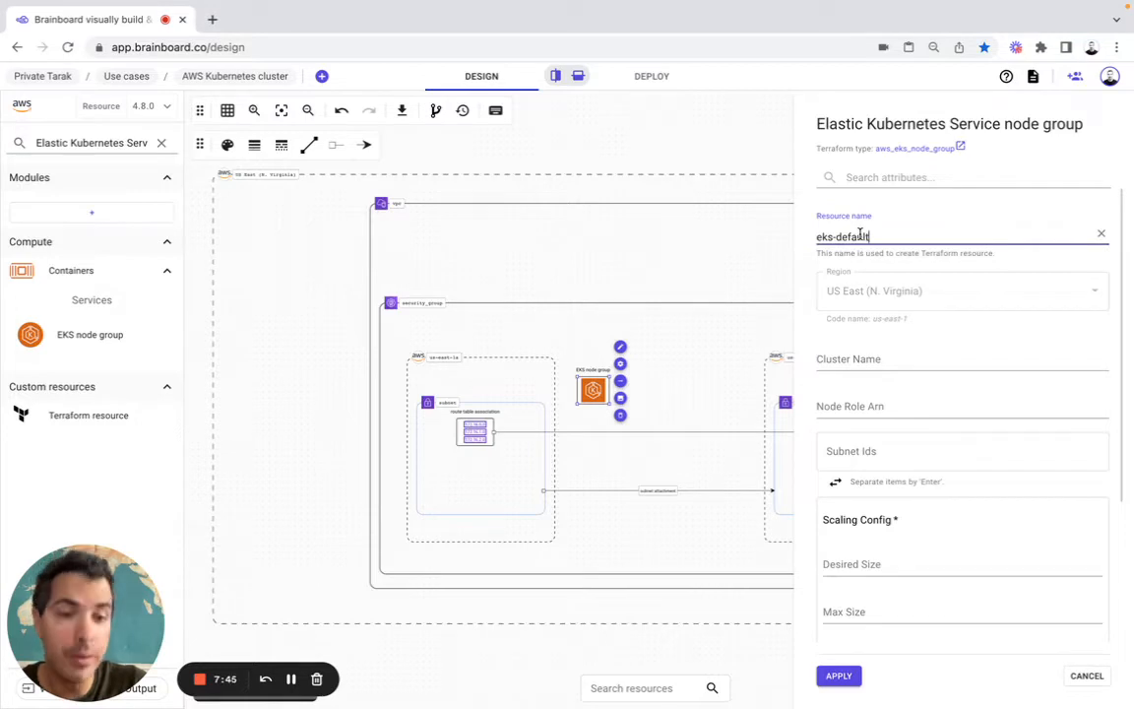
pyautogui.click(959, 358)
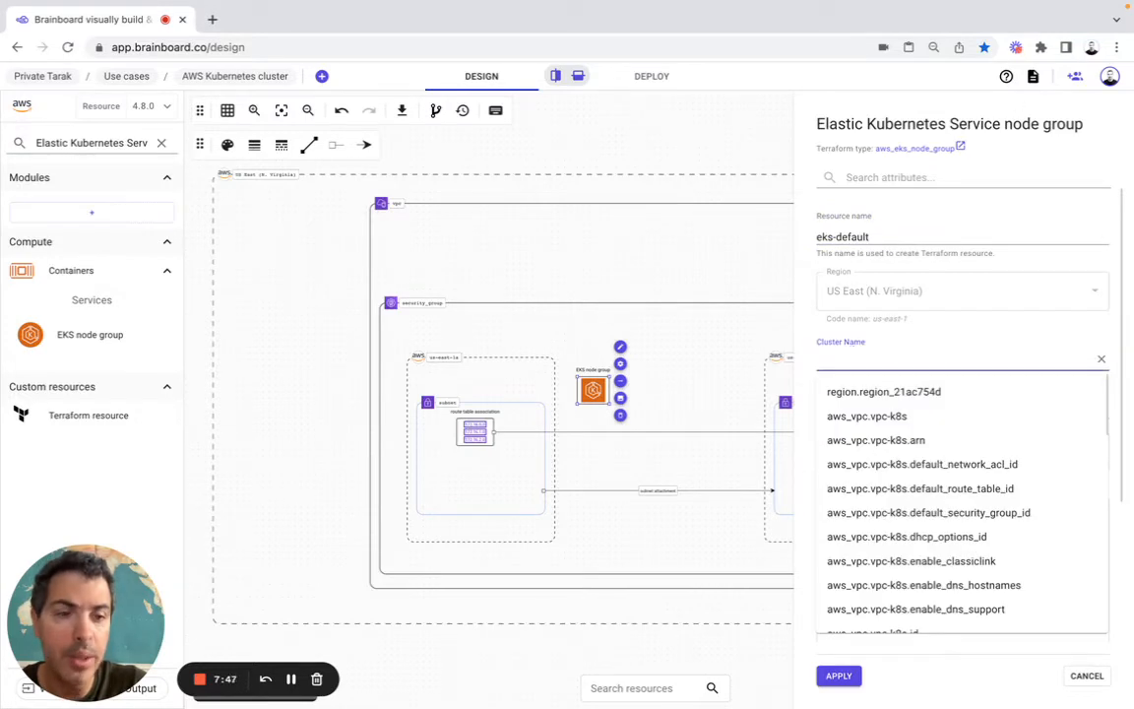
pyautogui.press('super+Tab')
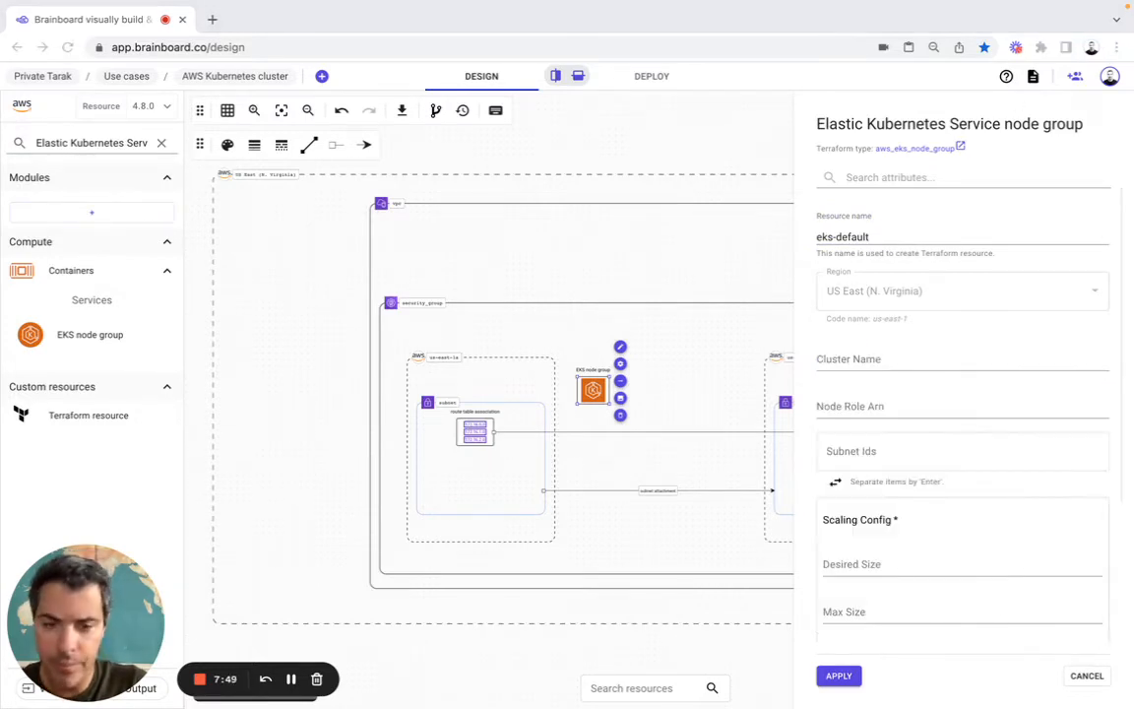
pyautogui.click(879, 364)
pyautogui.write('aws_eks_cluster.default-cluster.name')
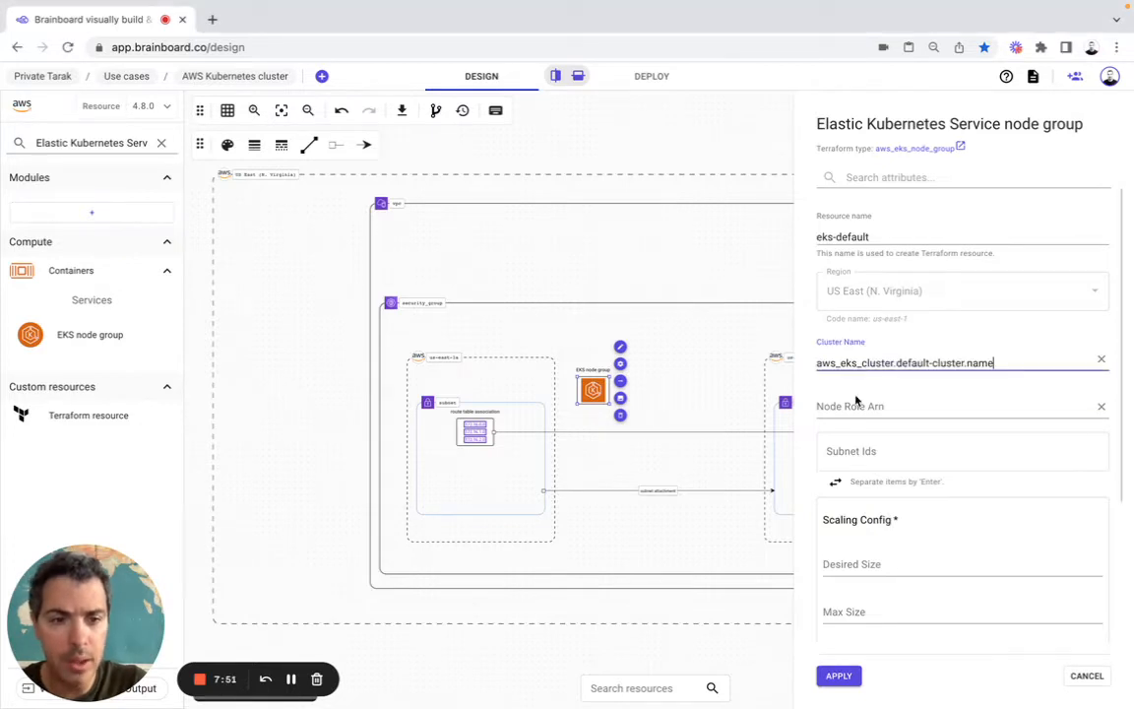
pyautogui.click(855, 403)
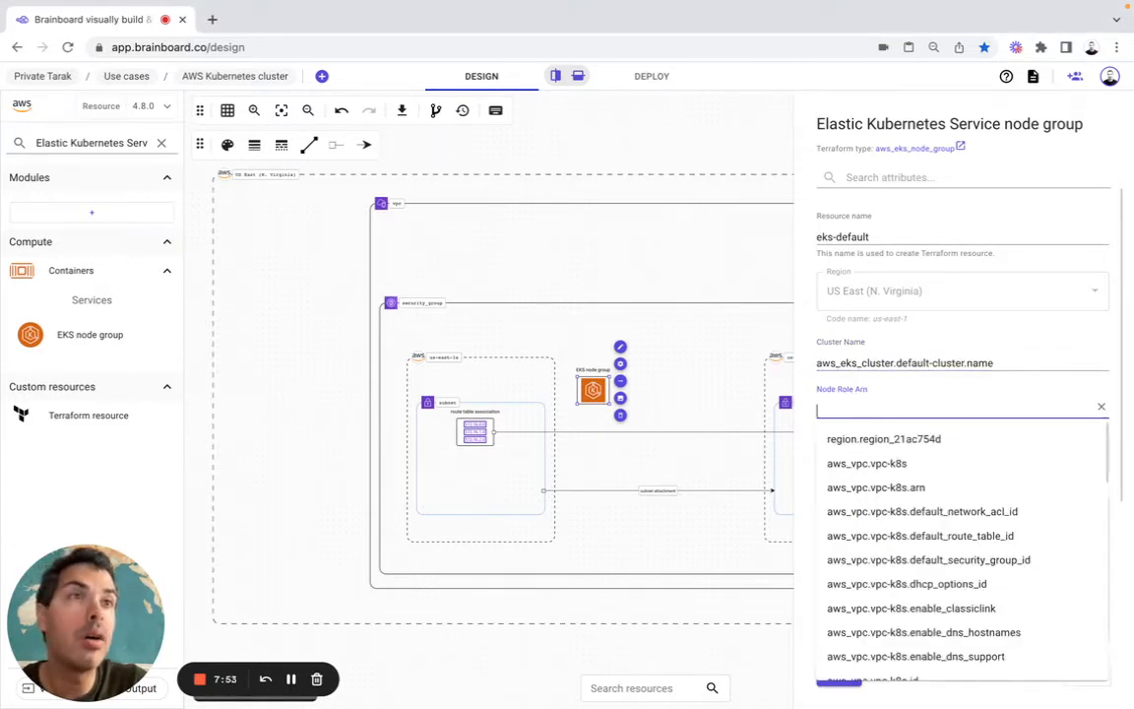
pyautogui.press('super+Tab')
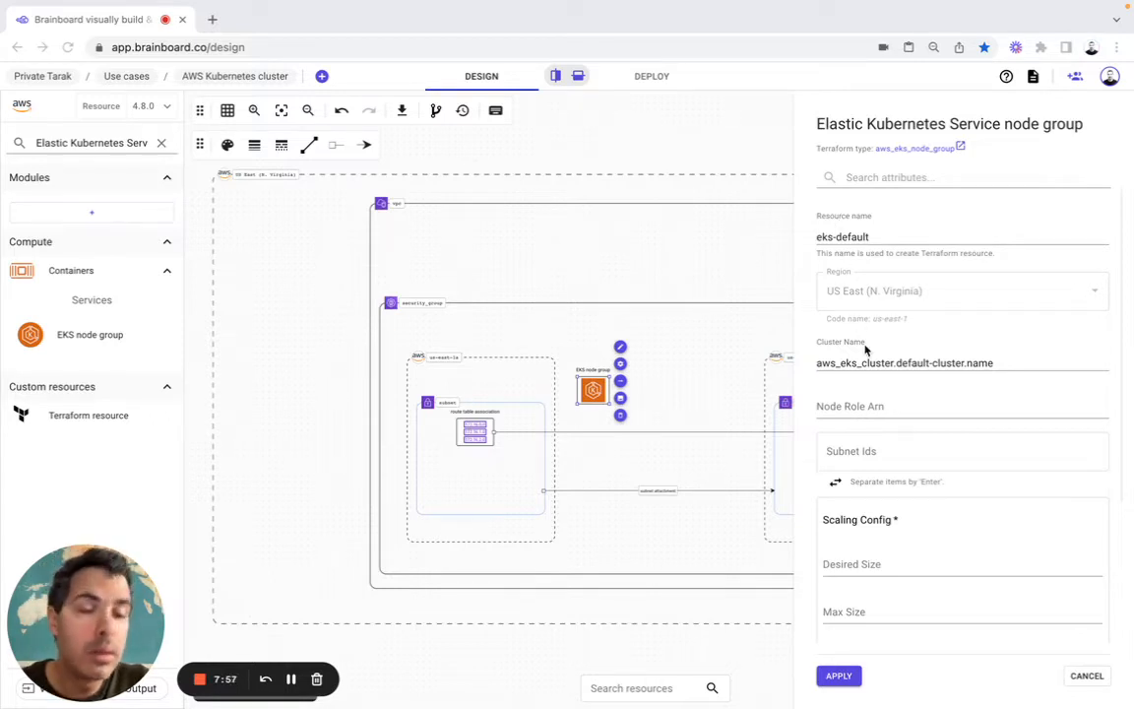
pyautogui.click(868, 410)
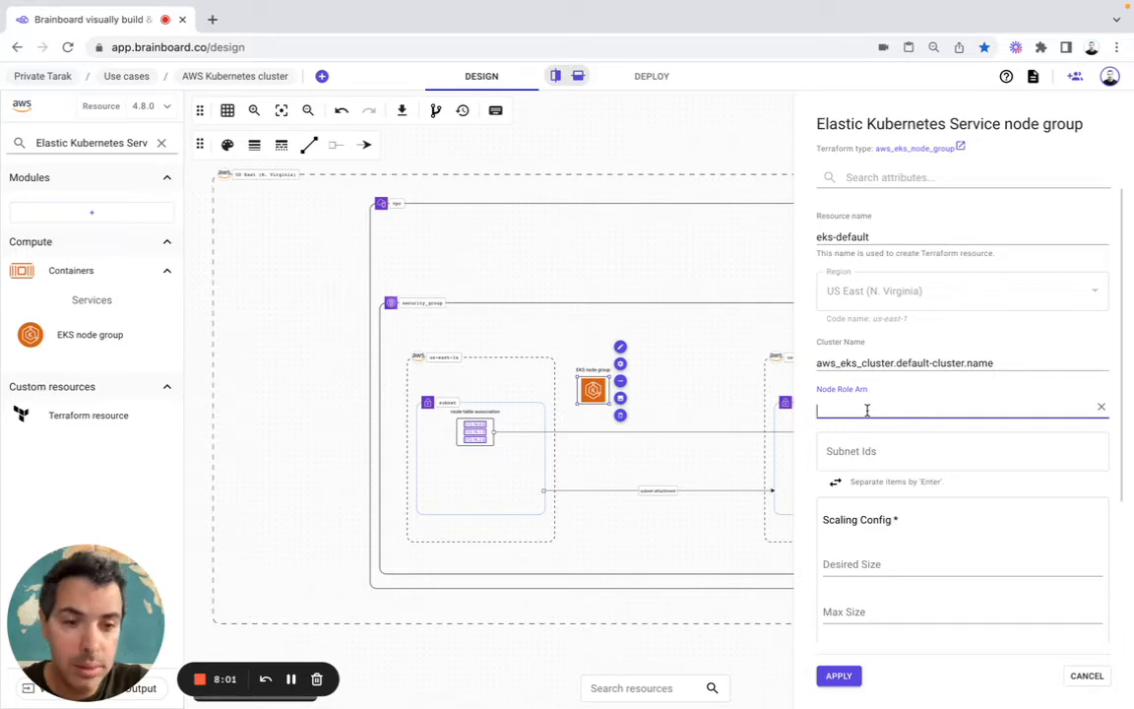
pyautogui.write('brainboard-k8s')
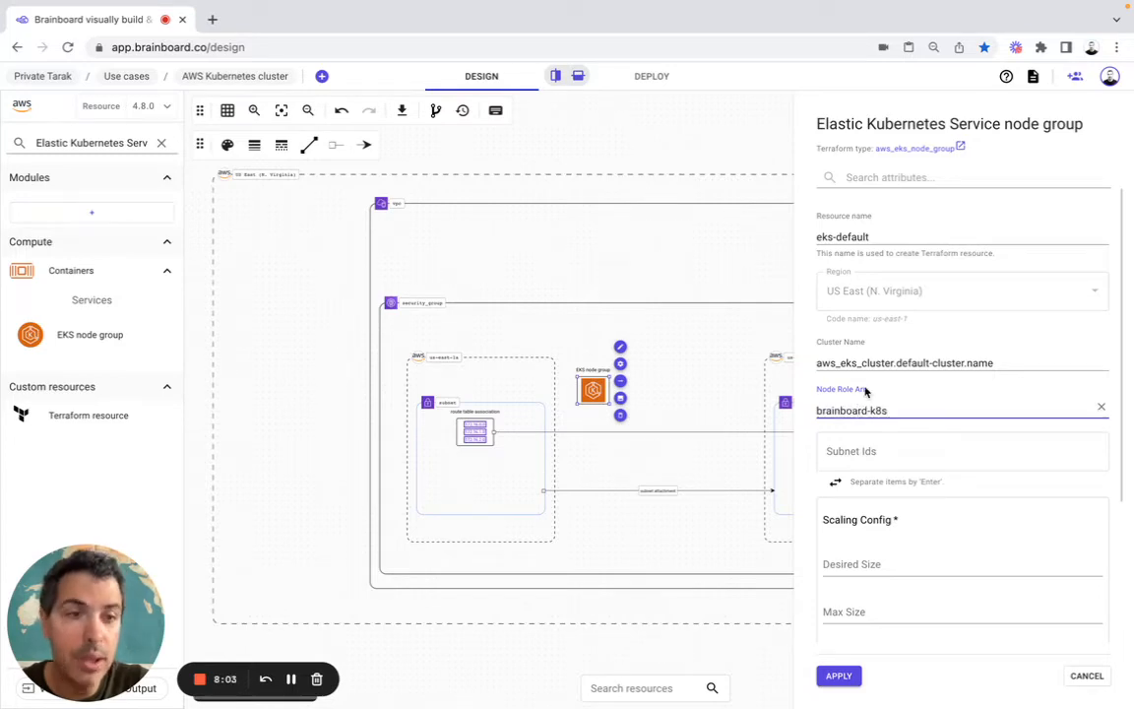
pyautogui.hotkey('ctrl', 'a')
pyautogui.press('super+c')
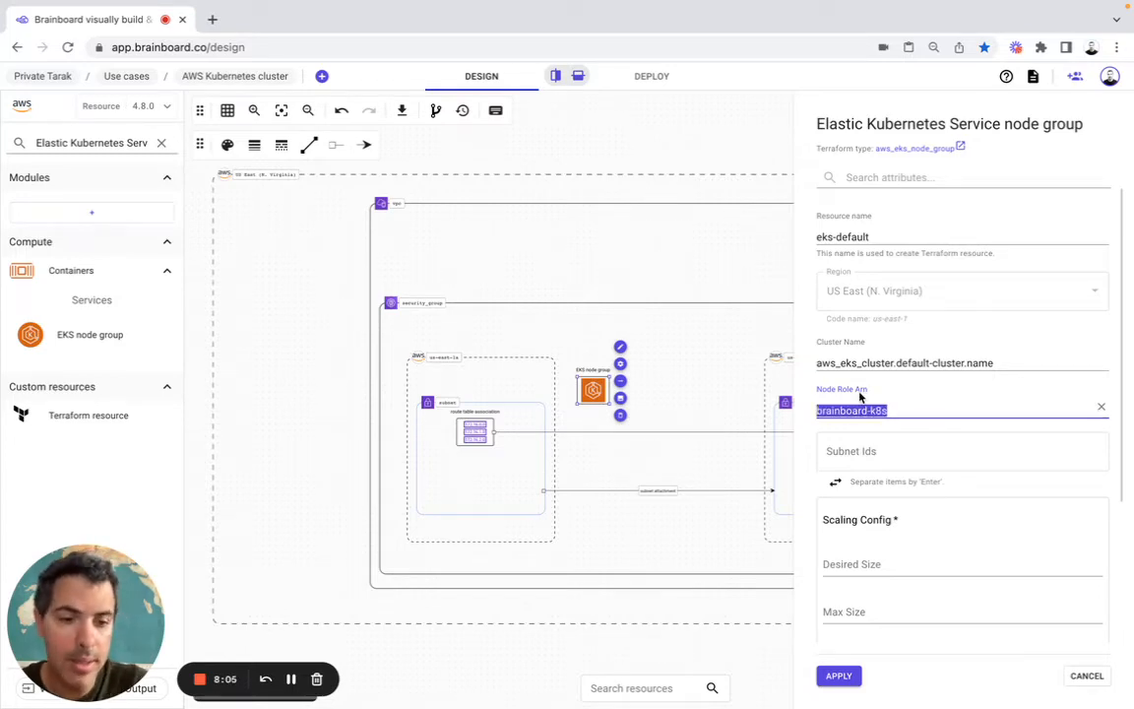
pyautogui.press('BackSpace')
pyautogui.press('super+Tab')
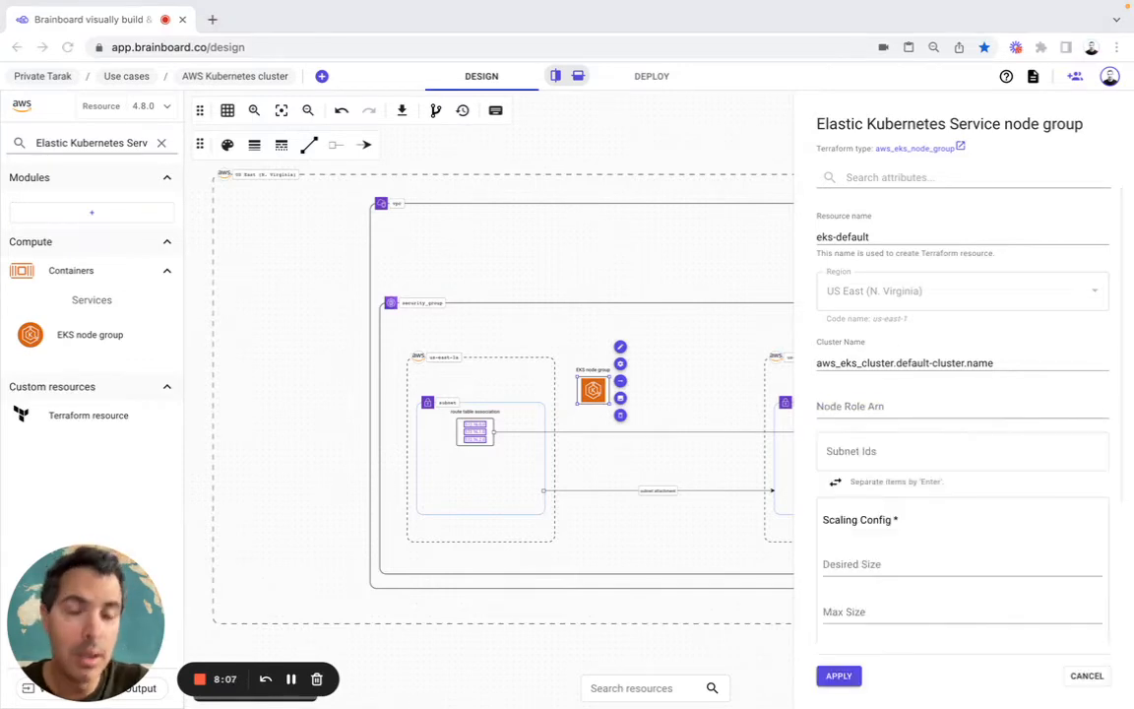
# Set the node role ARN to aws_iam_role.default-iam.arn and the node group name to brainboard-k8s.
pyautogui.click(861, 403)
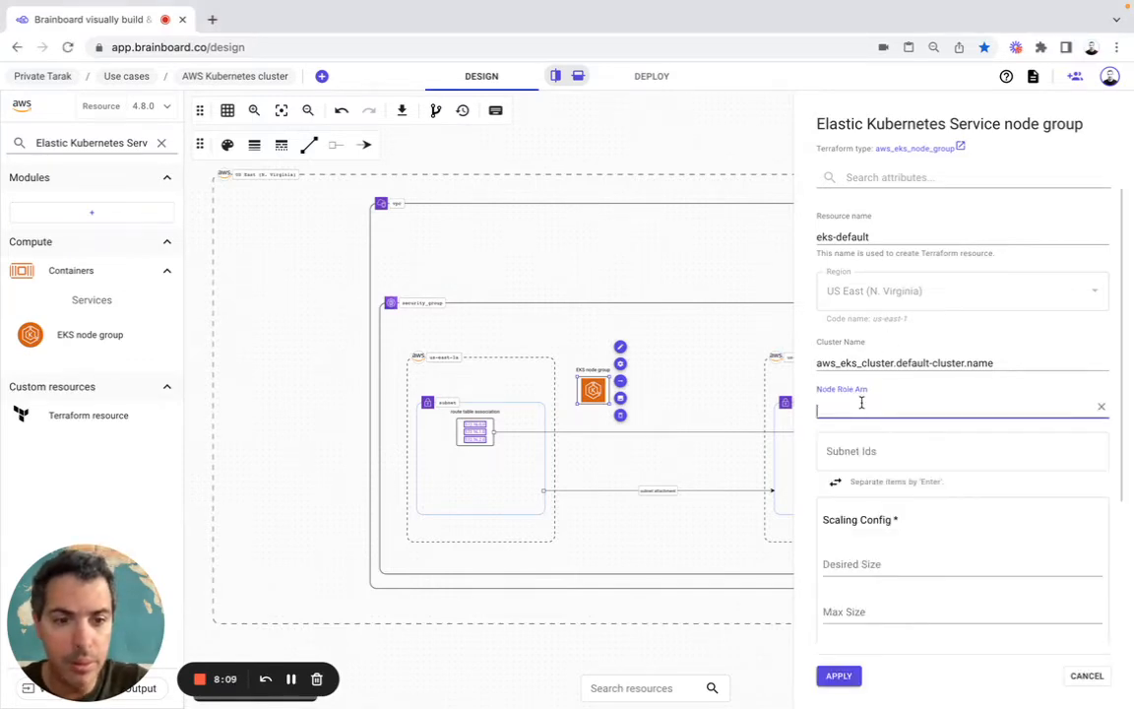
pyautogui.write('aws_iam_role.default-iam.arn')
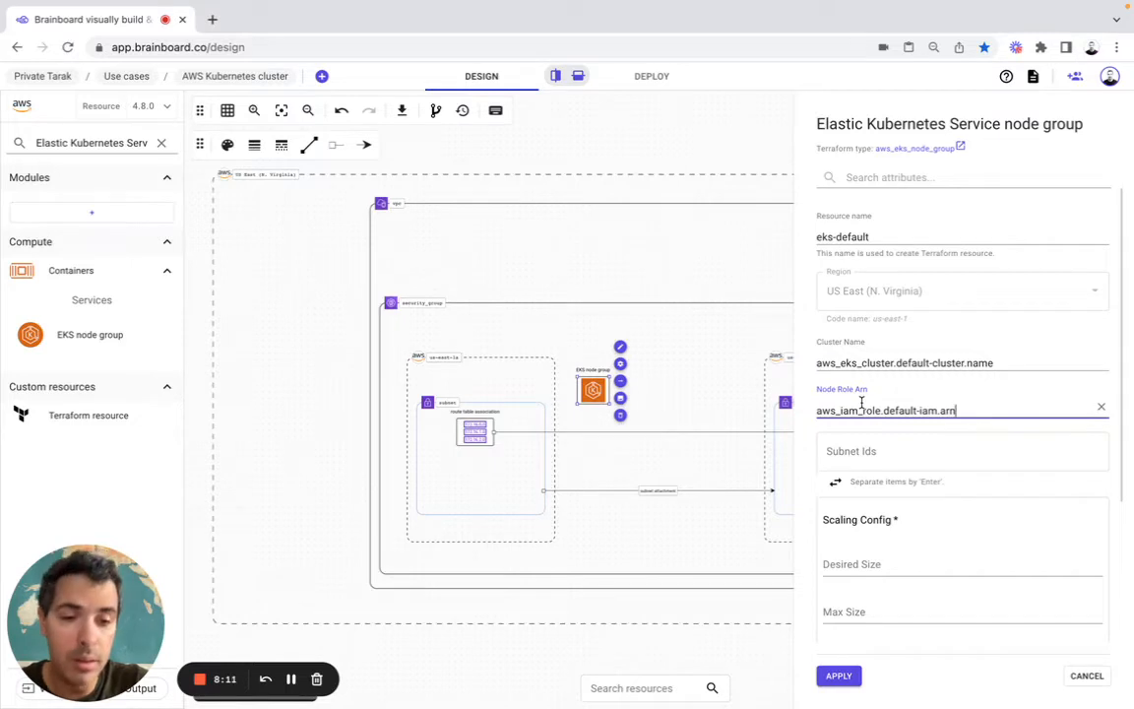
pyautogui.click(869, 229)
pyautogui.click(857, 175)
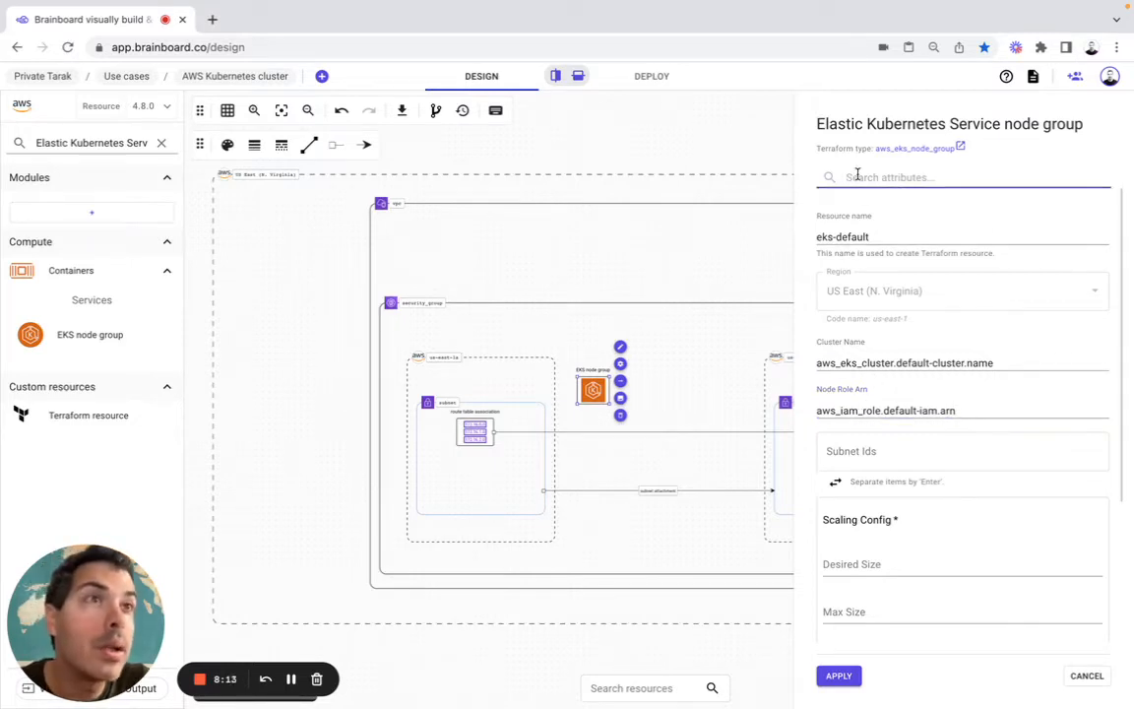
pyautogui.write('node')
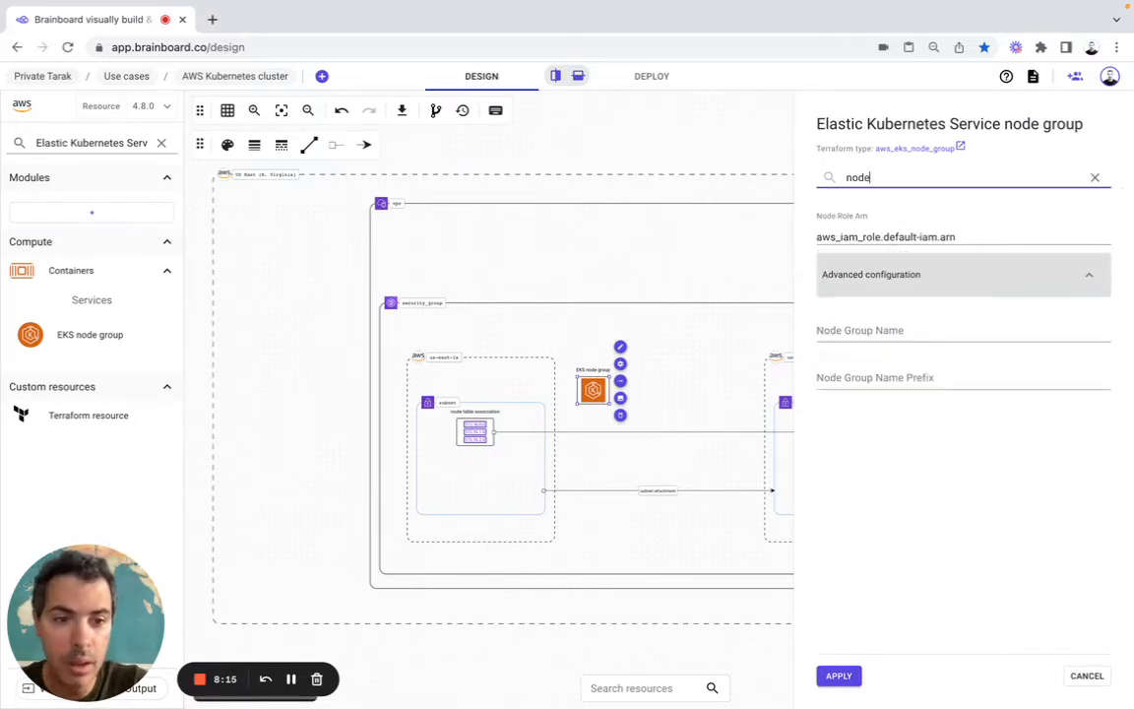
pyautogui.click(848, 329)
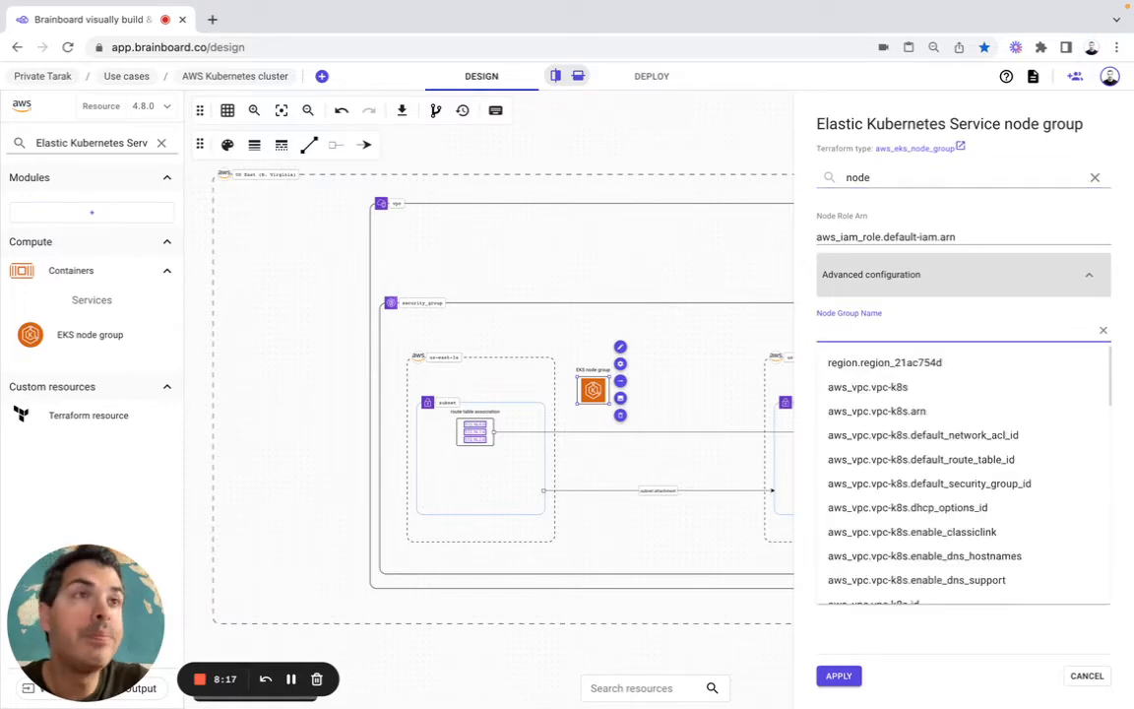
pyautogui.press('super+Tab')
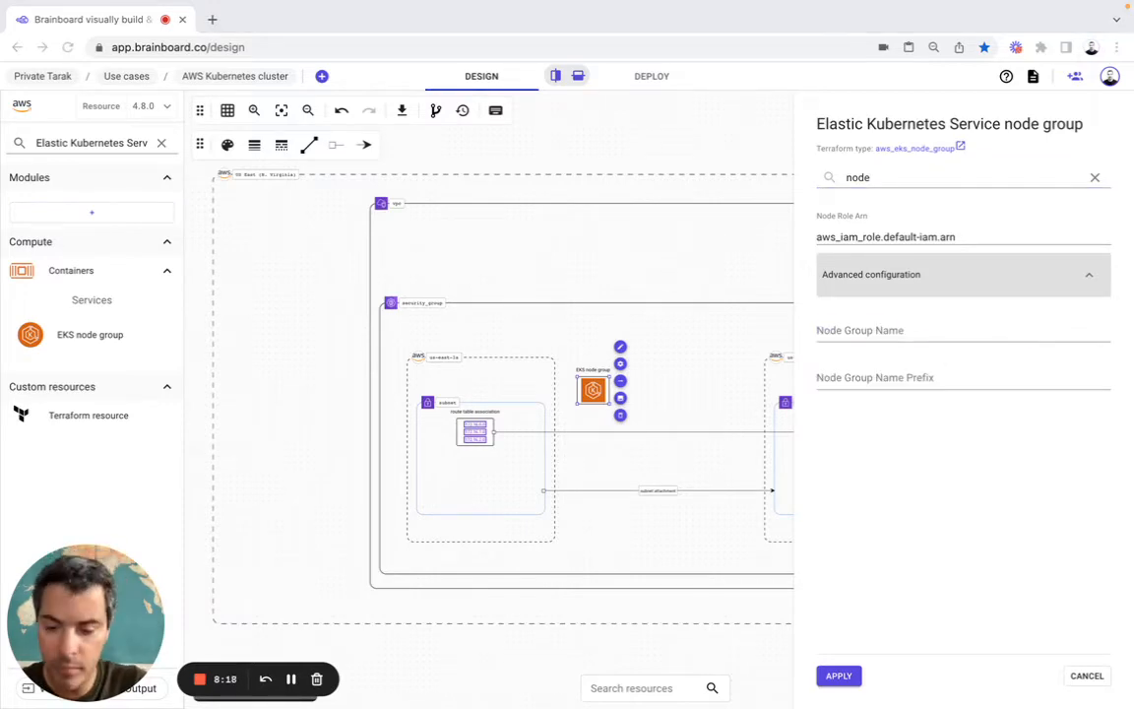
pyautogui.click(893, 327)
pyautogui.press('super+v')
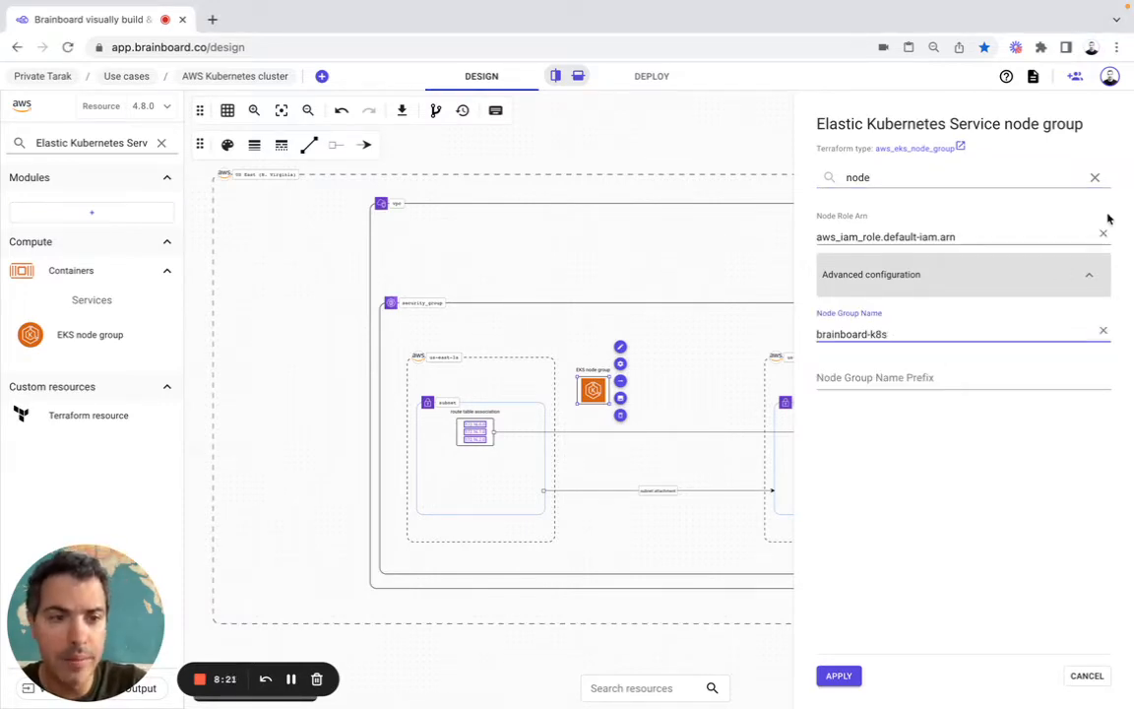
pyautogui.click(1095, 177)
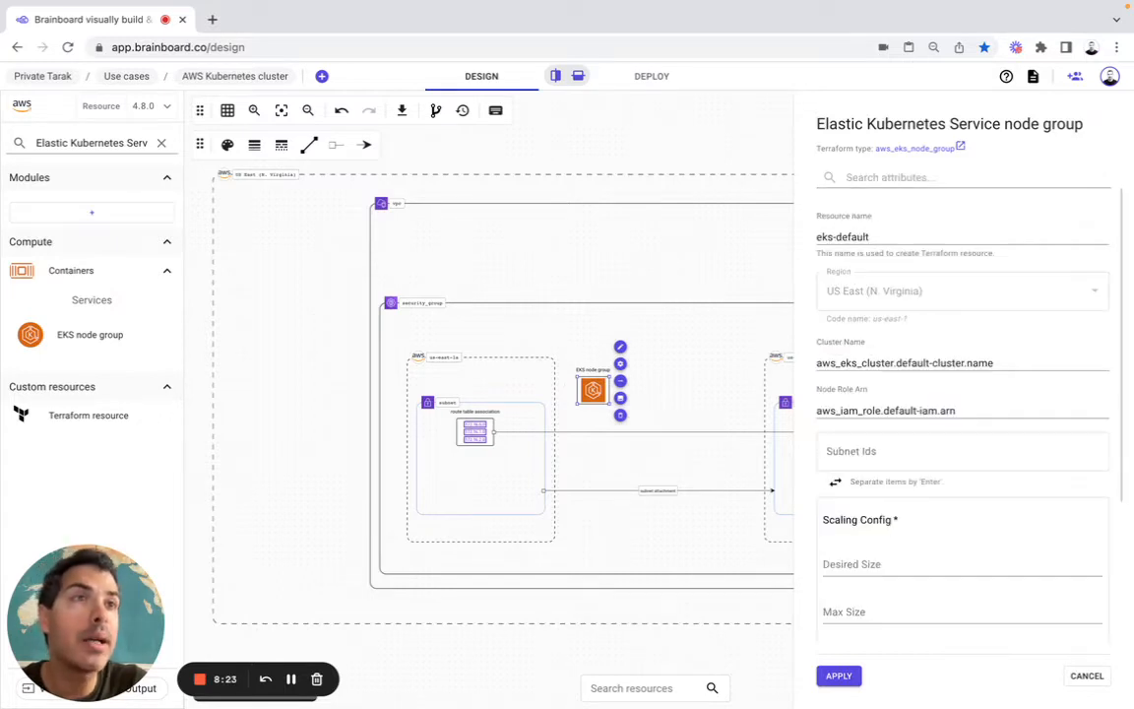
# Add aws_subnet.subnet-1.id and aws_subnet.subnet-2.id as the node group's subnet IDs.
pyautogui.press('super+Tab')
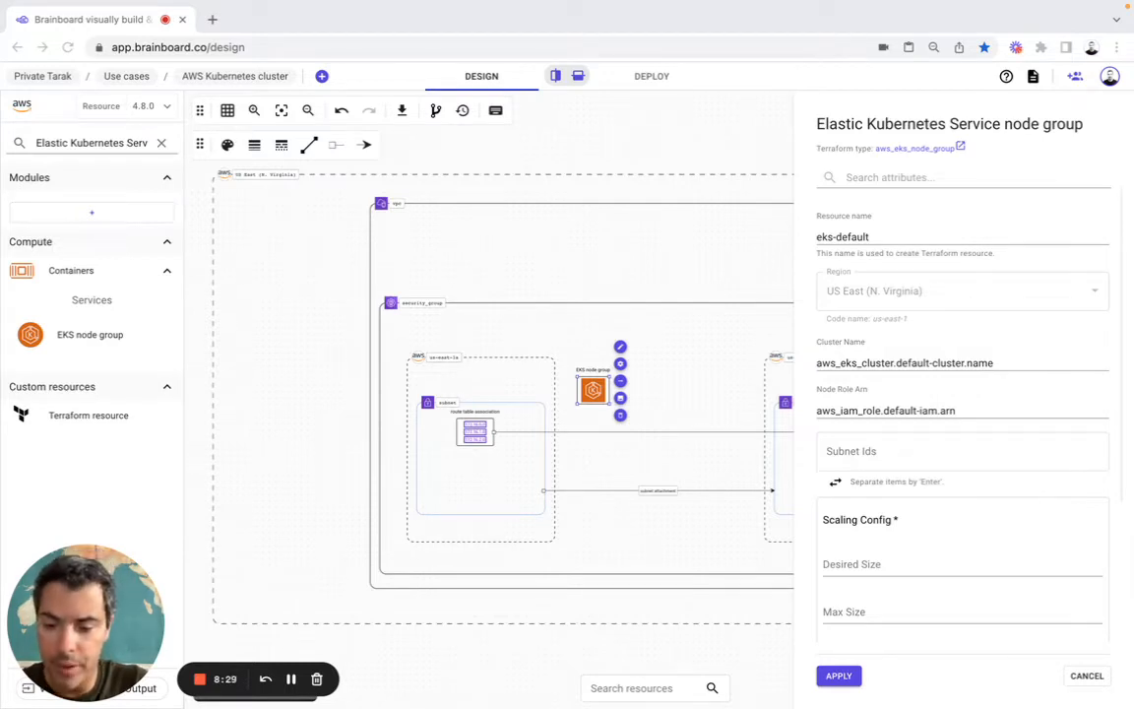
pyautogui.click(867, 450)
pyautogui.click(865, 448)
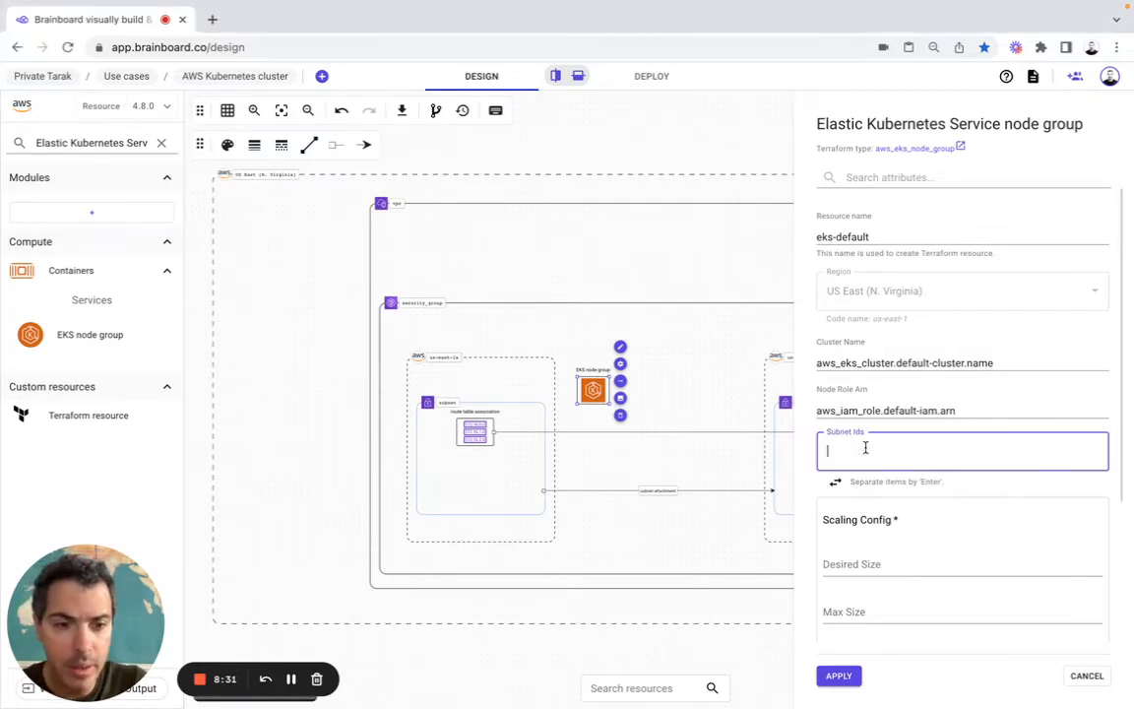
pyautogui.write('aws_subnet.subnet-1.id')
pyautogui.click(895, 492)
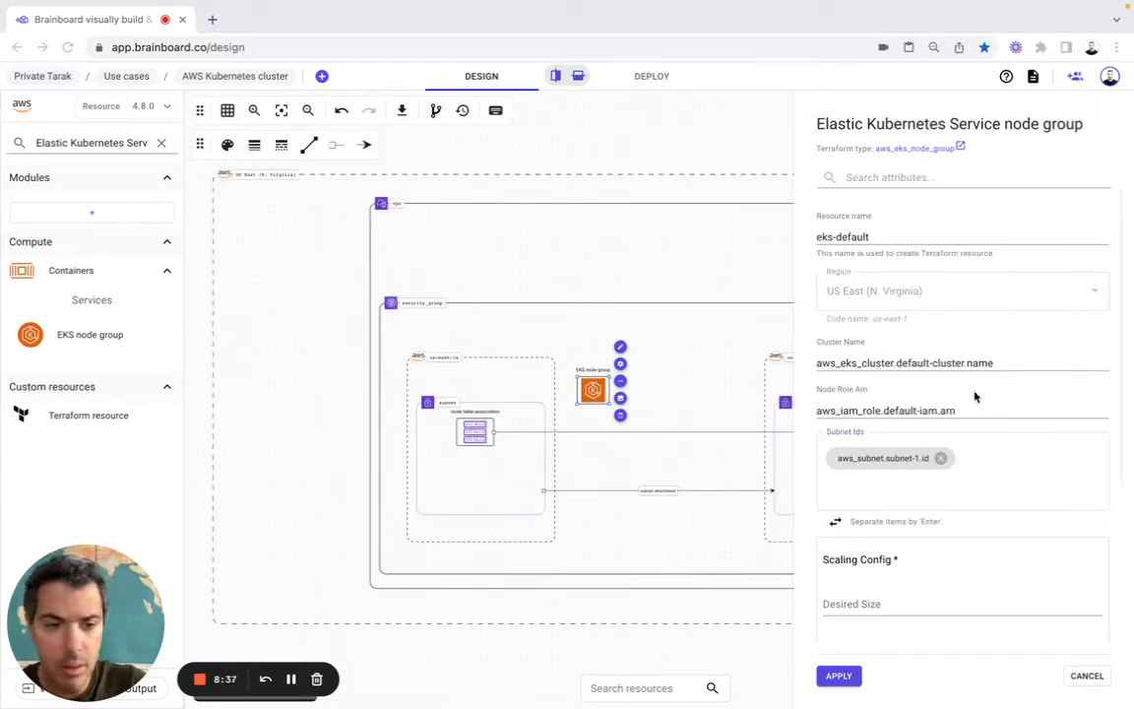
pyautogui.click(970, 488)
pyautogui.write('aws_subnet.subnet-2.id')
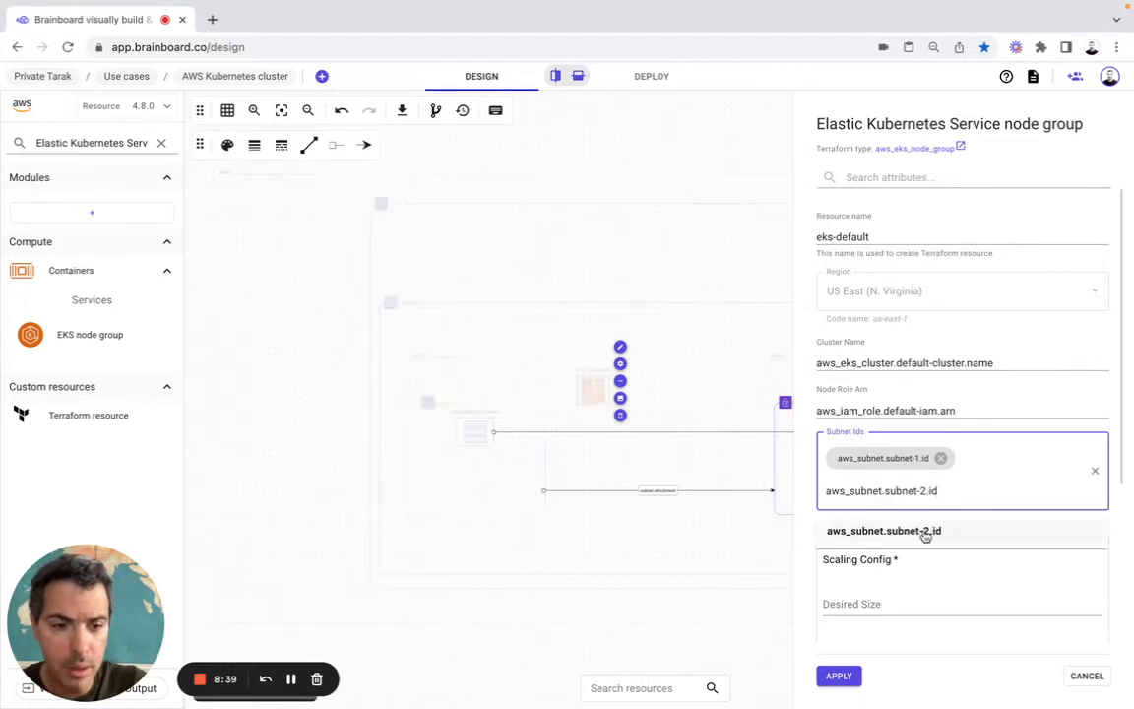
pyautogui.click(925, 530)
pyautogui.click(805, 499)
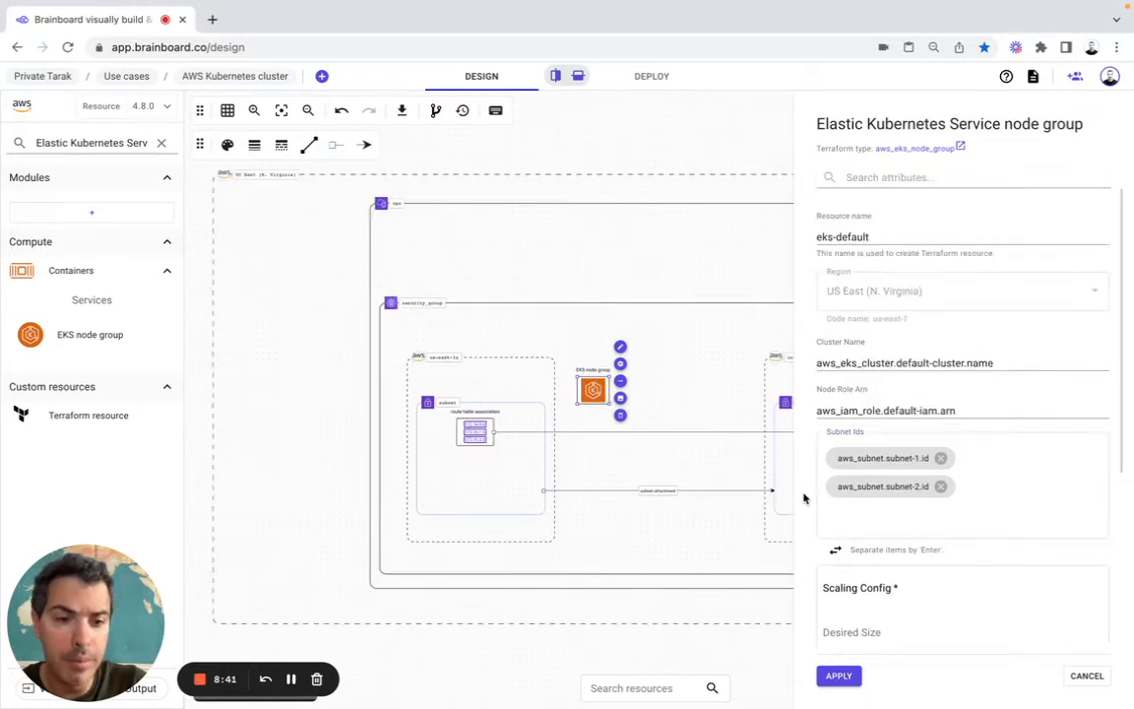
# Set the scaling configuration's desired, maximum and minimum sizes to 1 each.
pyautogui.scroll(-3, 891, 502)
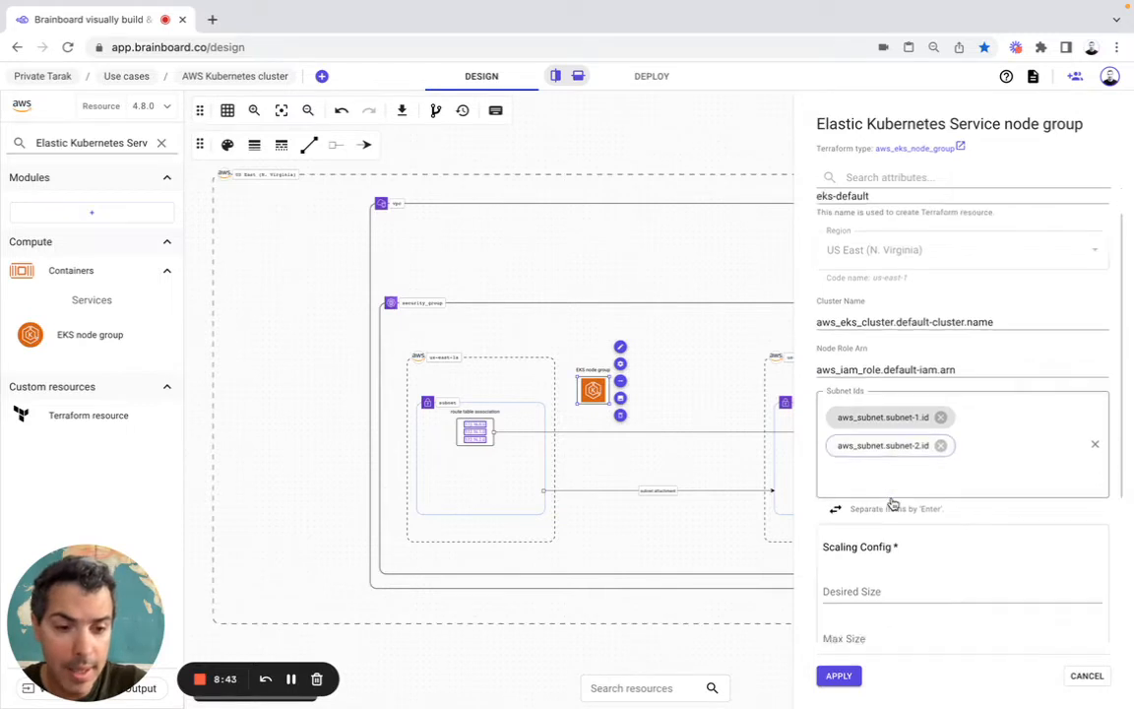
pyautogui.click(853, 498)
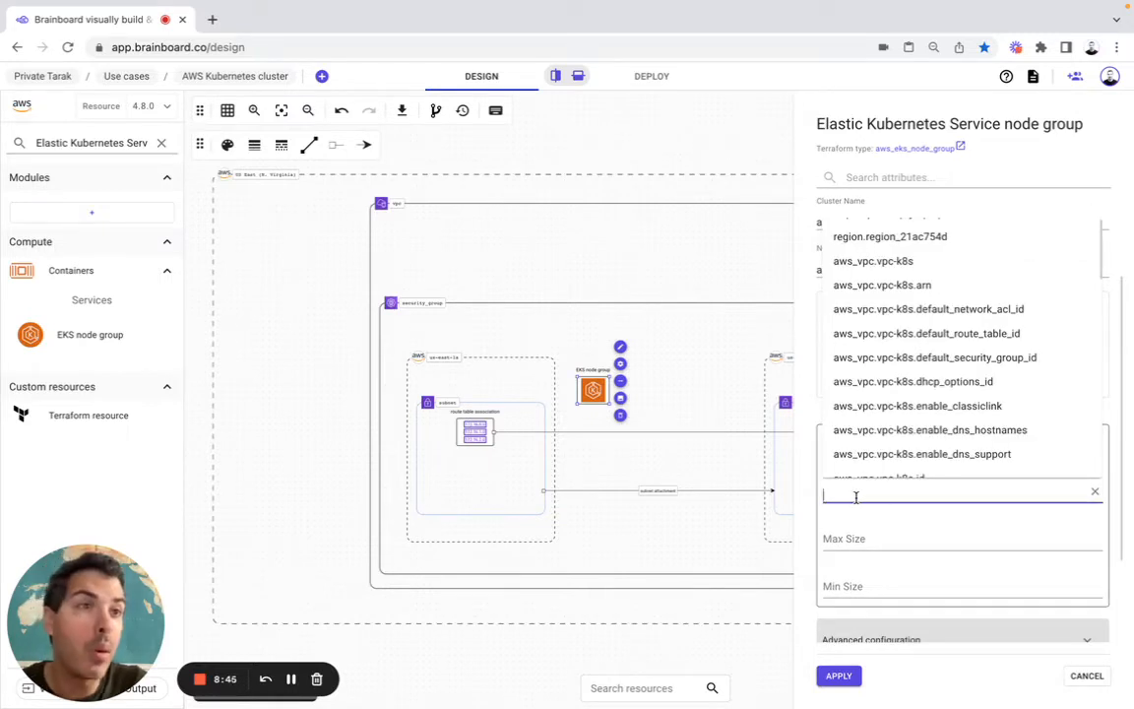
pyautogui.write('1')
pyautogui.click(858, 539)
pyautogui.write('1')
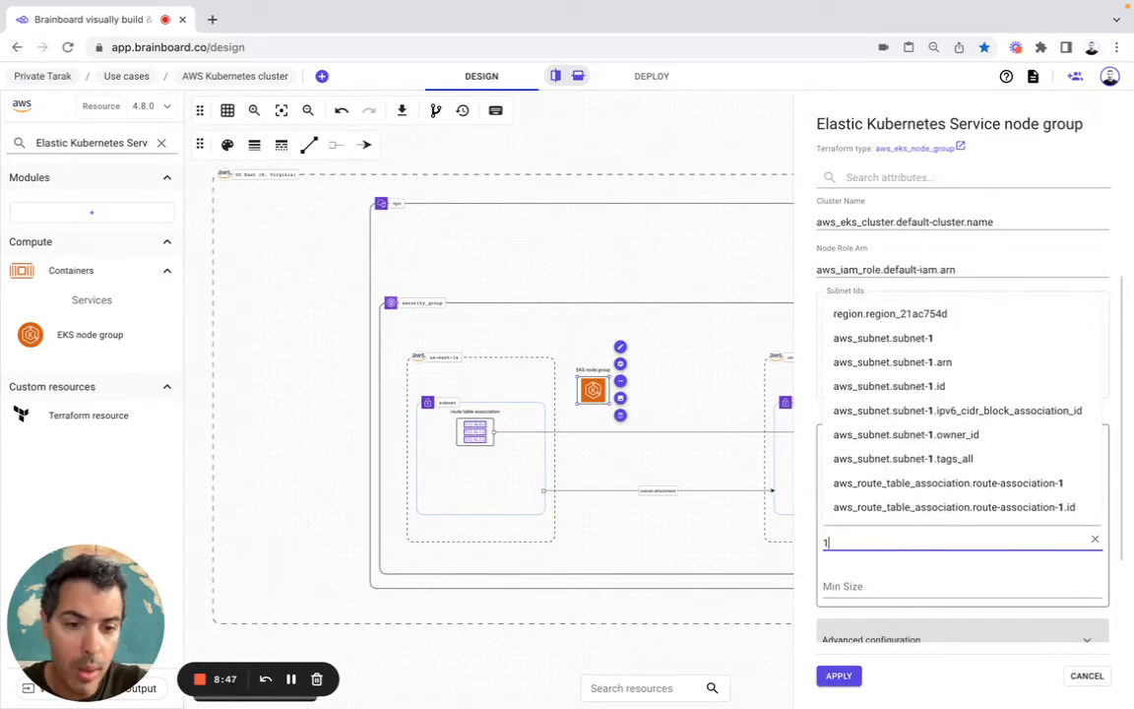
pyautogui.click(853, 584)
pyautogui.write('1')
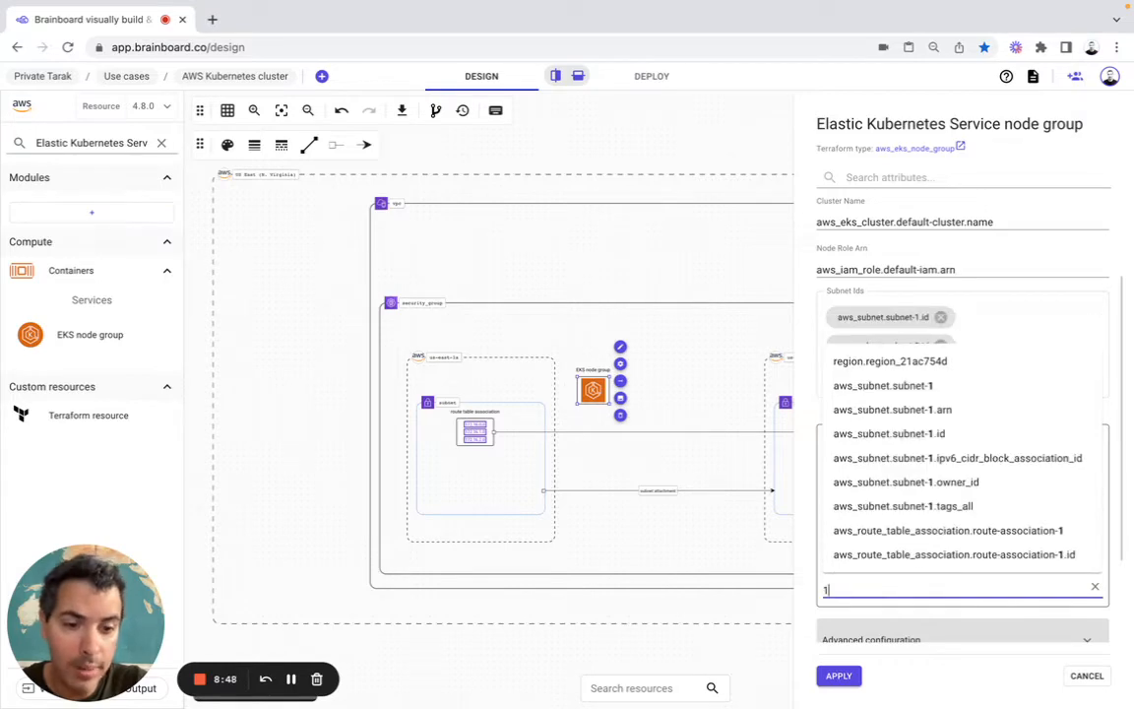
pyautogui.click(807, 571)
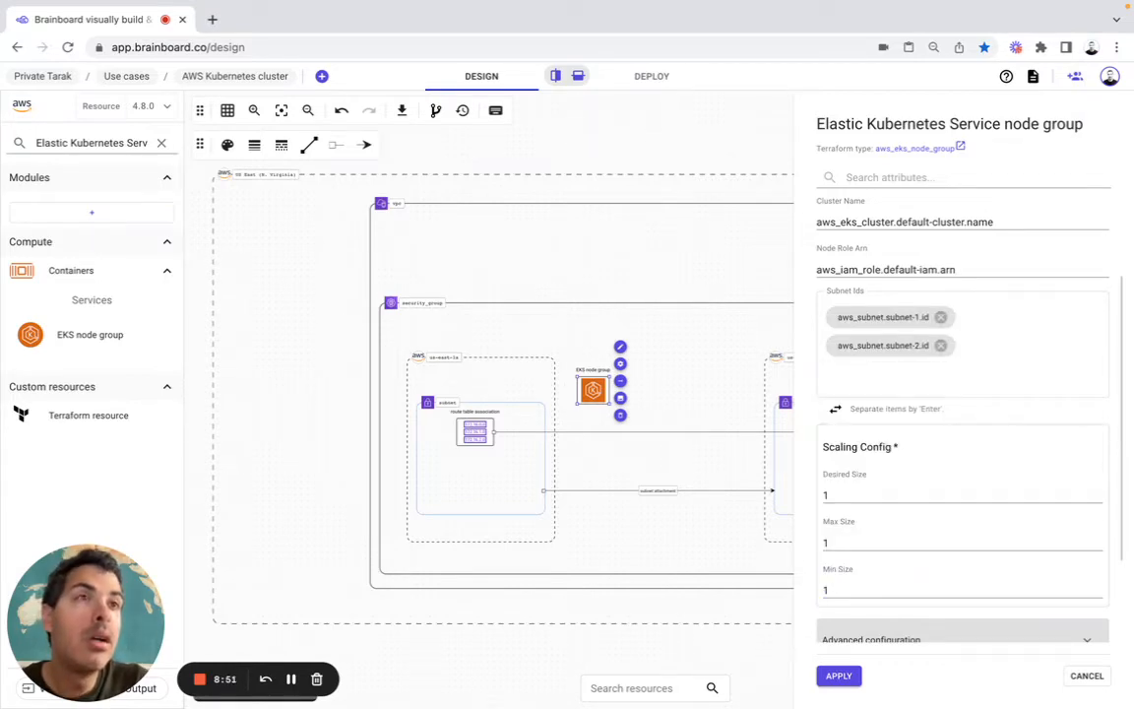
# Remove the archUUID and env tags from the node group's advanced configuration and apply its settings.
pyautogui.press('super+Tab')
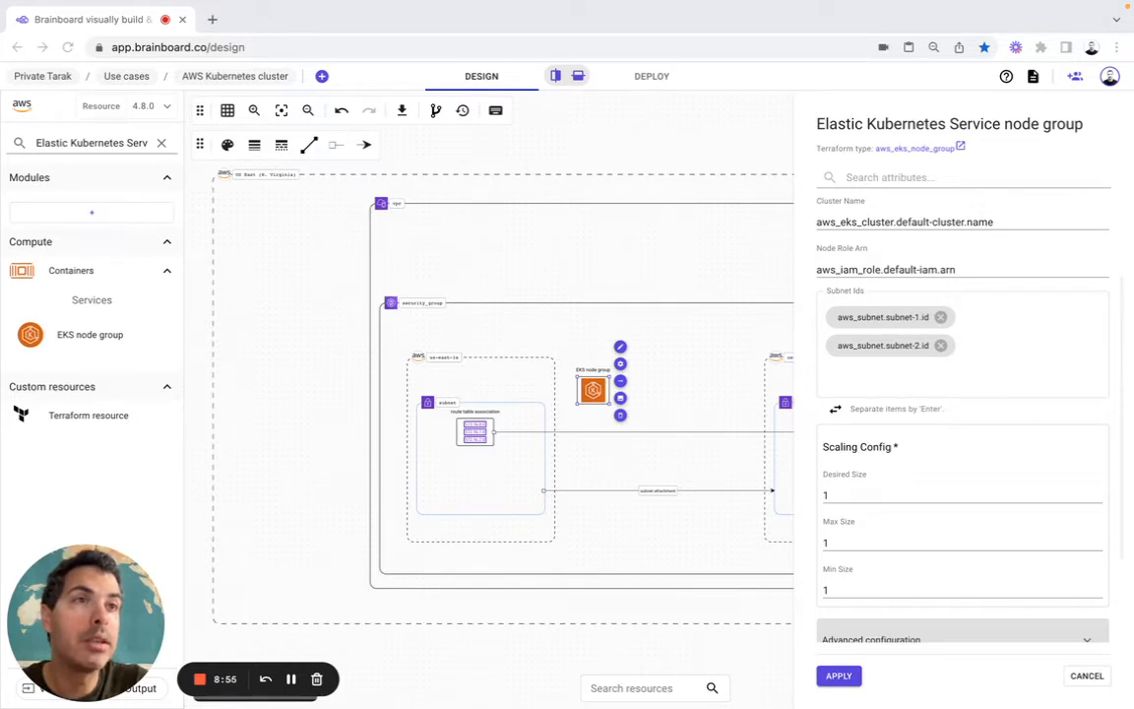
pyautogui.scroll(-3, 936, 446)
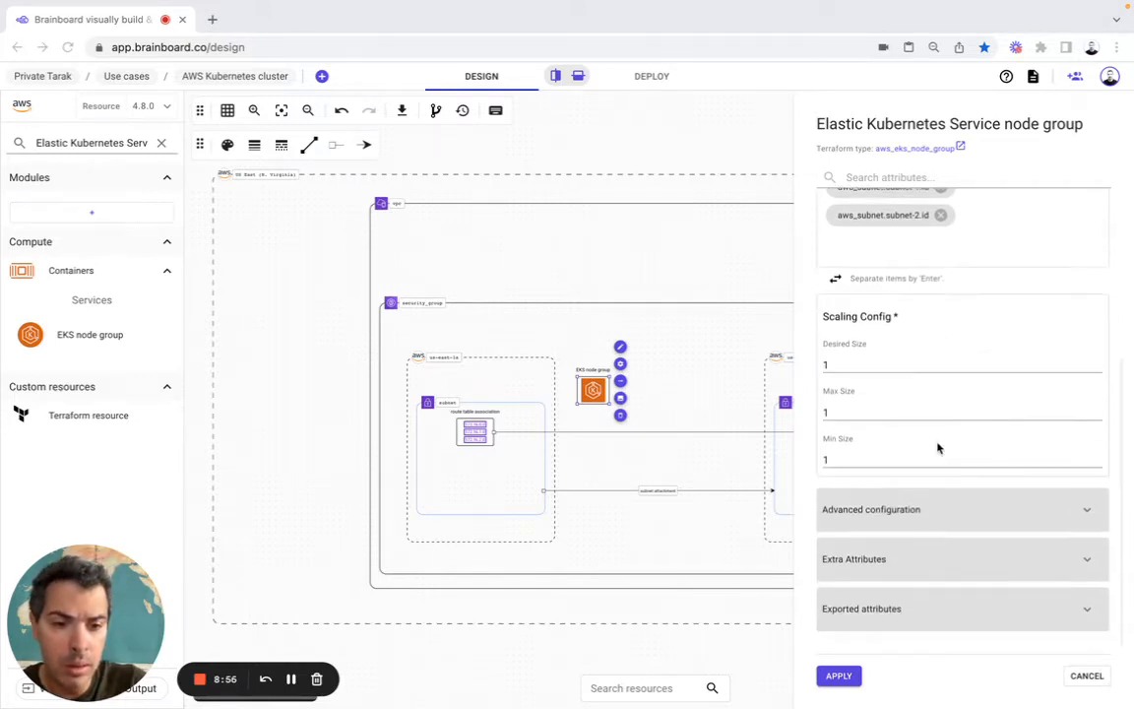
pyautogui.click(893, 512)
pyautogui.scroll(-10, 893, 514)
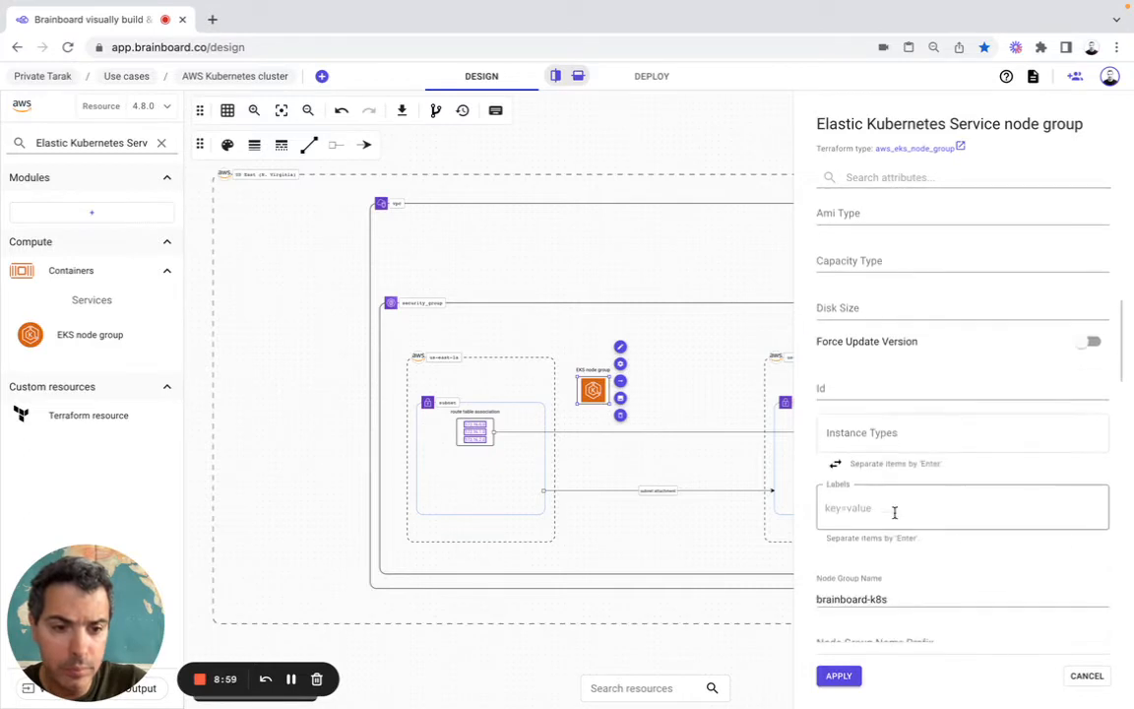
pyautogui.scroll(-3, 894, 512)
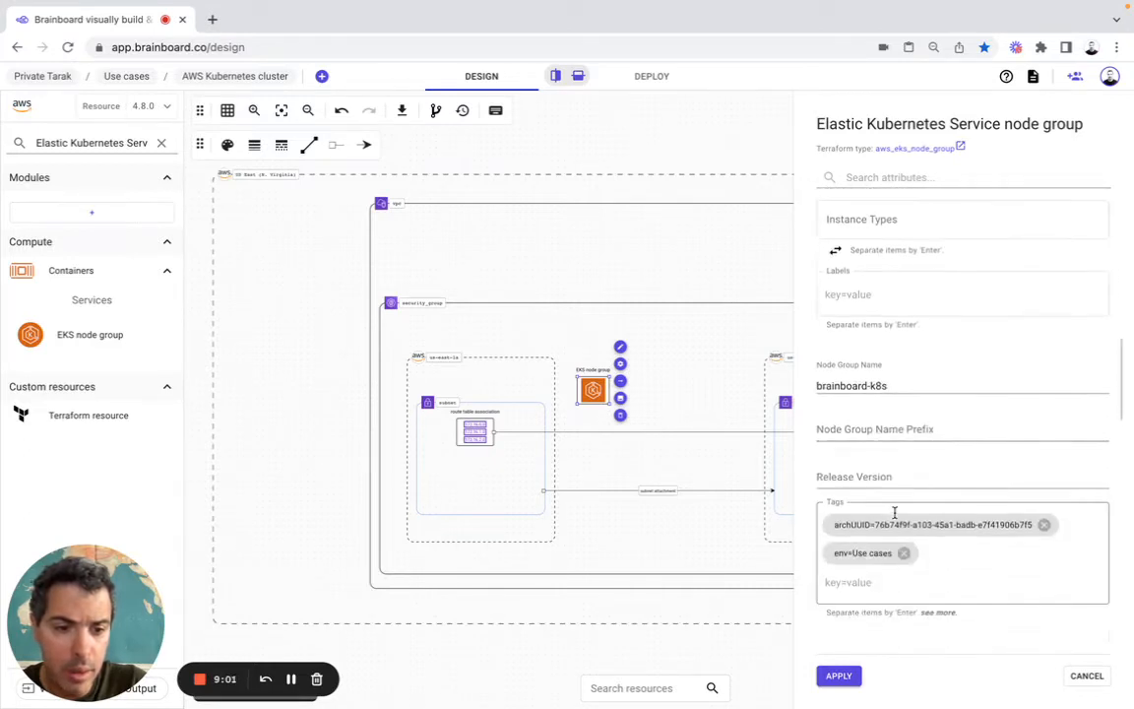
pyautogui.click(1044, 526)
pyautogui.click(903, 524)
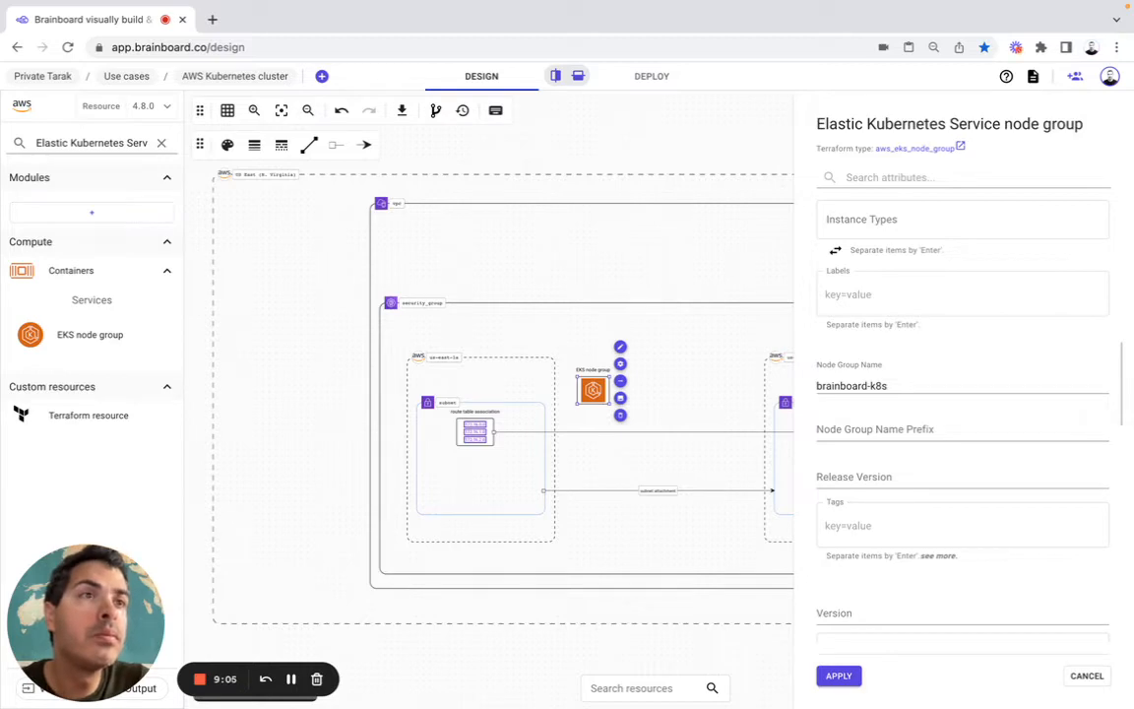
pyautogui.click(835, 676)
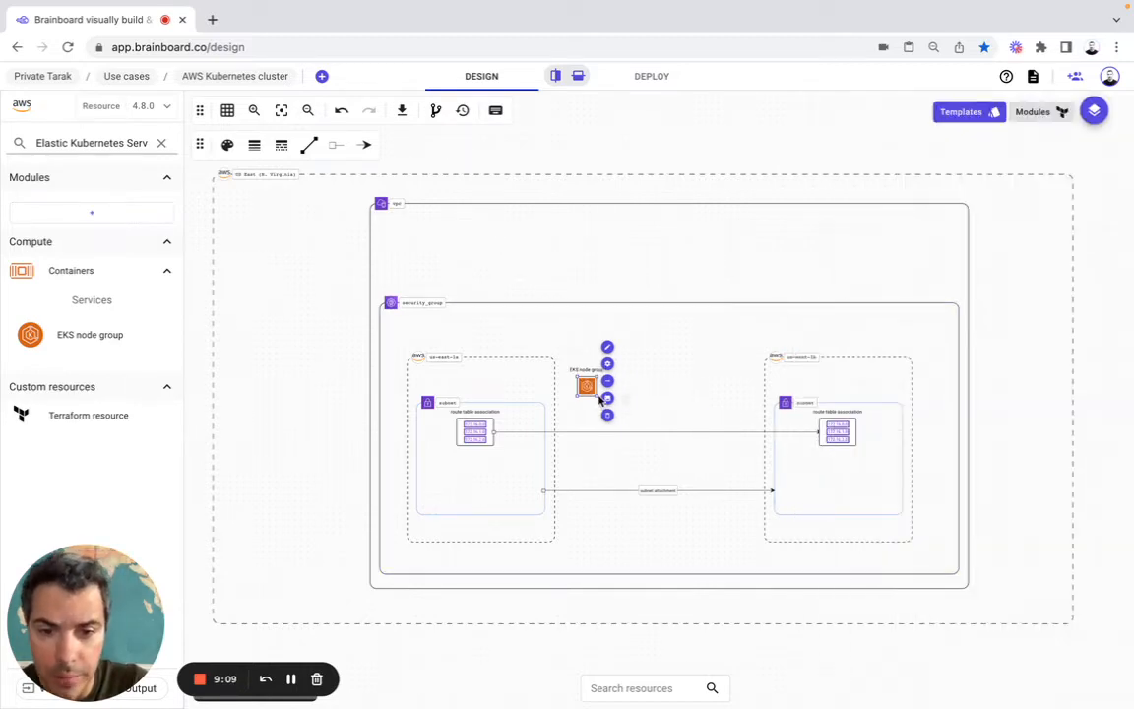
# Slightly enlarge the EKS node group icon and place an EKS cluster resource beside it, between the two zones in the security group.
pyautogui.moveTo(598, 392); pyautogui.dragTo(609, 408)
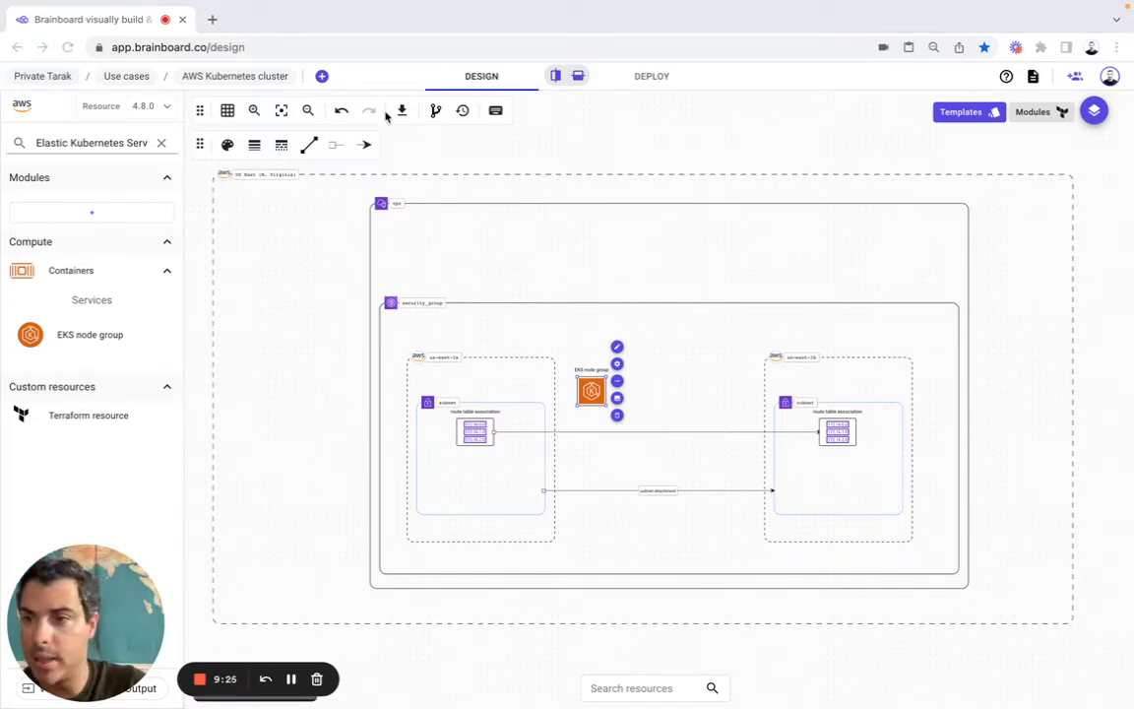
pyautogui.click(83, 317)
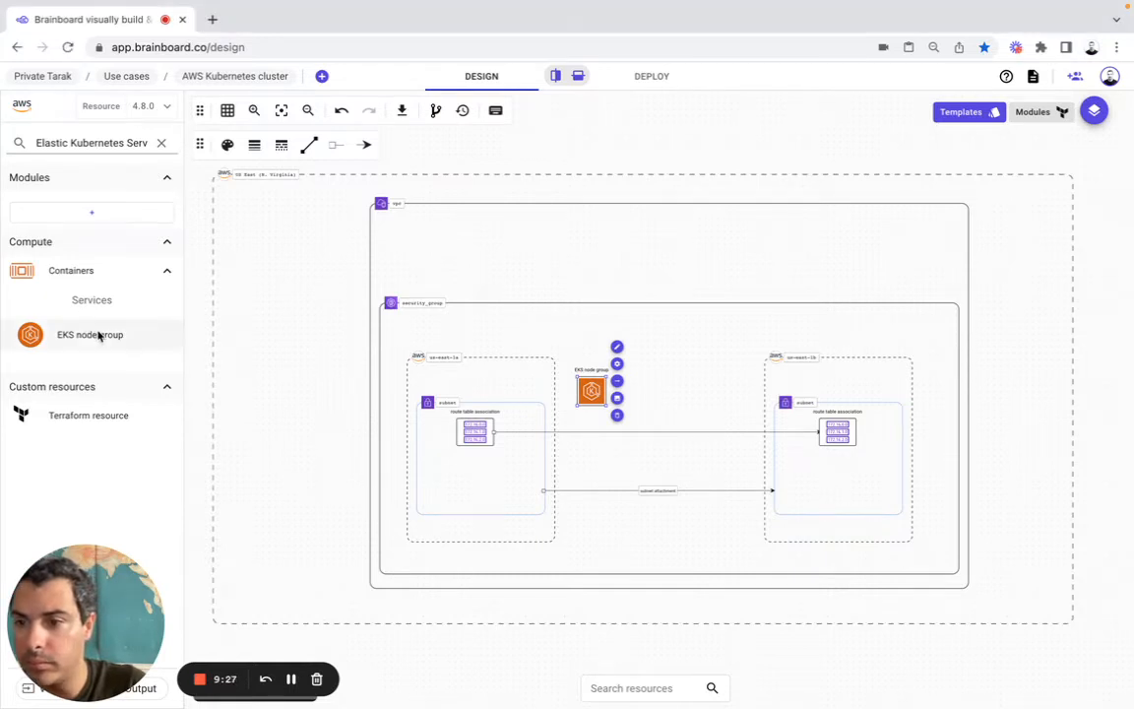
pyautogui.click(102, 144)
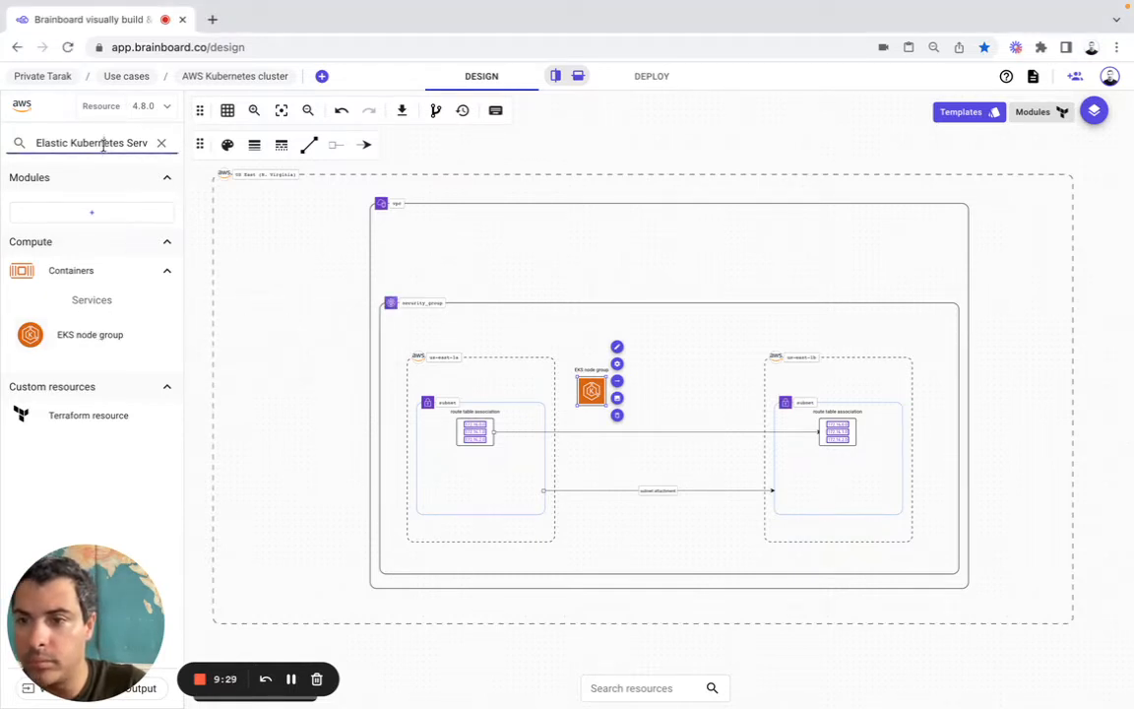
pyautogui.hotkey('ctrl', 'a')
pyautogui.write('Elastic Kubernetes Service')
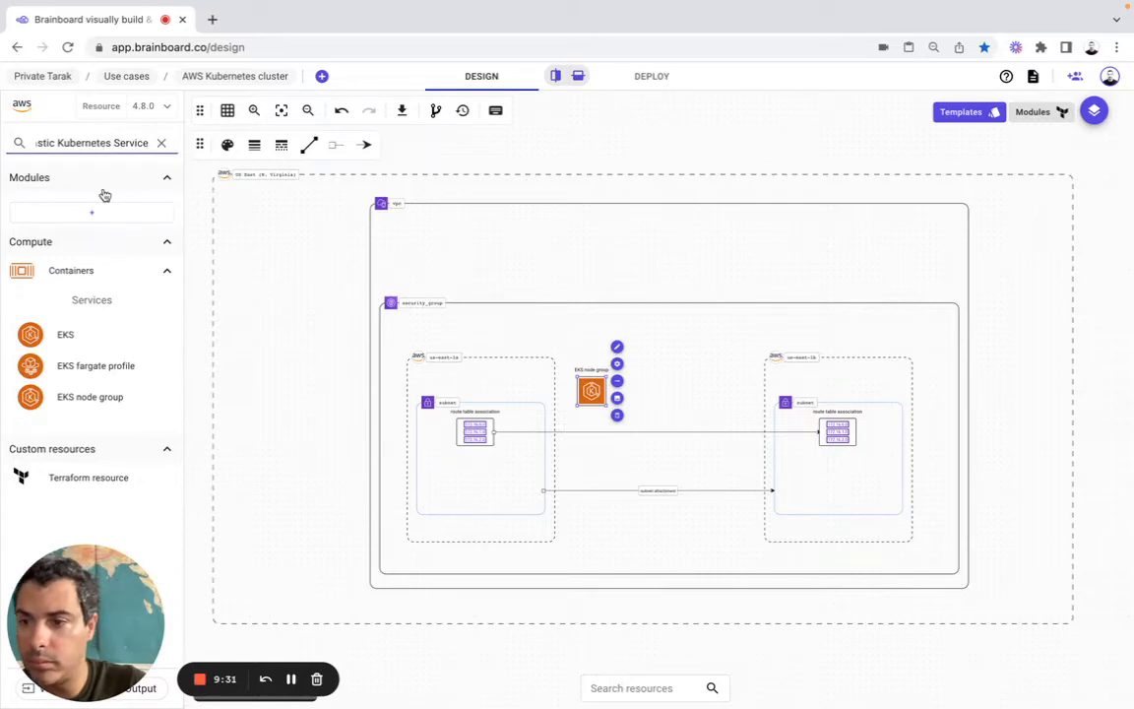
pyautogui.moveTo(97, 342); pyautogui.dragTo(693, 389)
pyautogui.click(734, 527)
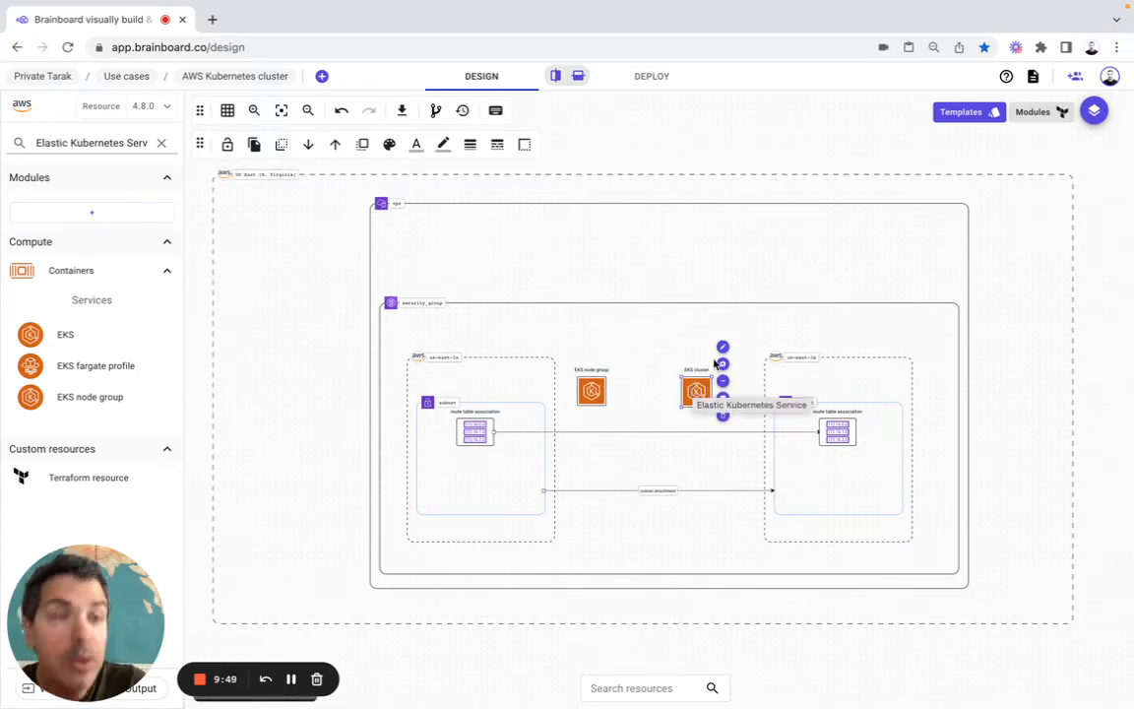
# In the EKS cluster's cloud configuration, set the resource name to default-cluster and the name to var.cluster-name.
pyautogui.press('super+Tab')
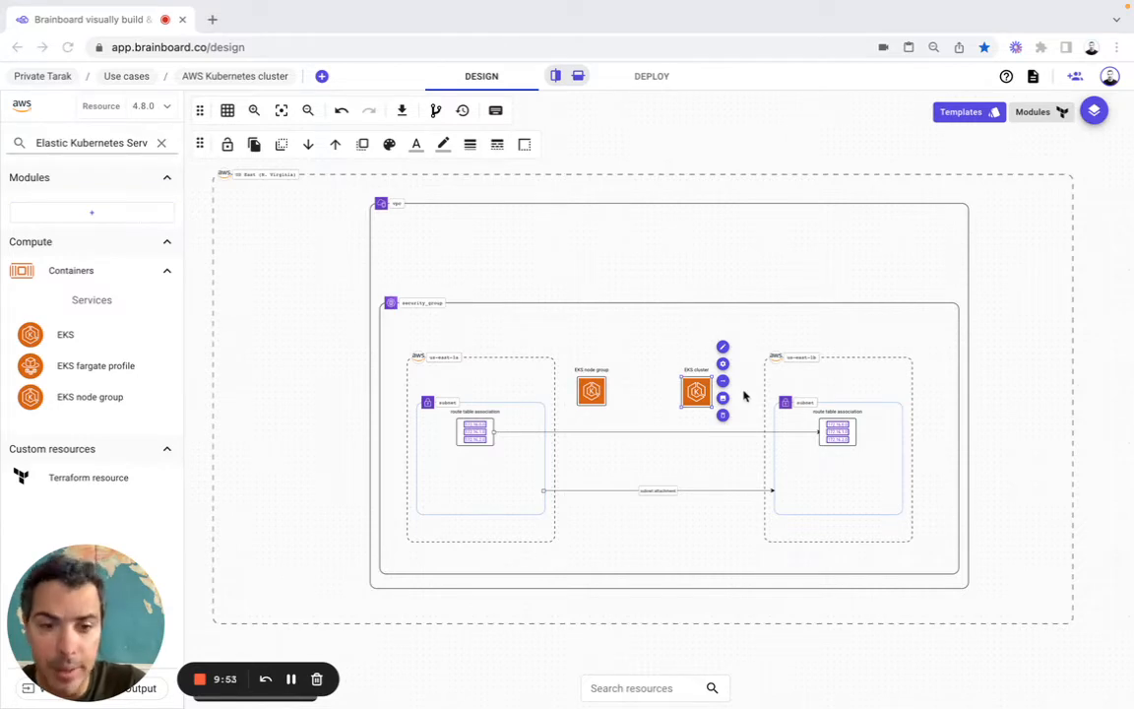
pyautogui.click(726, 364)
pyautogui.click(724, 366)
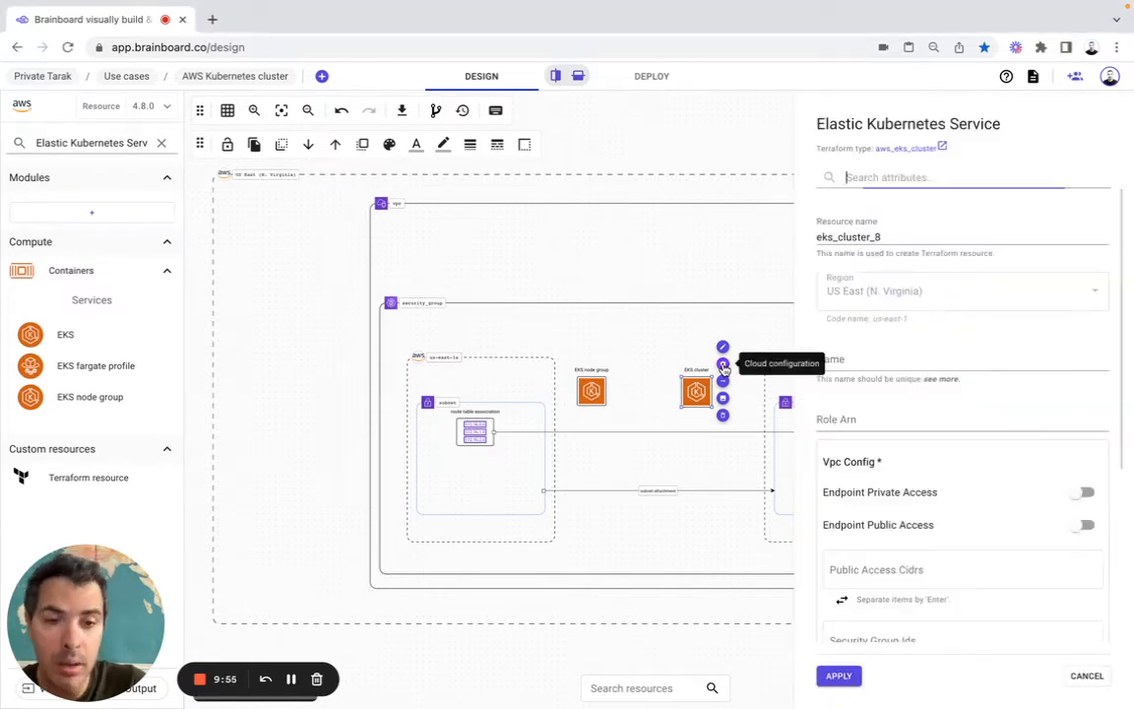
pyautogui.click(843, 238)
pyautogui.doubleClick(844, 238)
pyautogui.write('default-cluster')
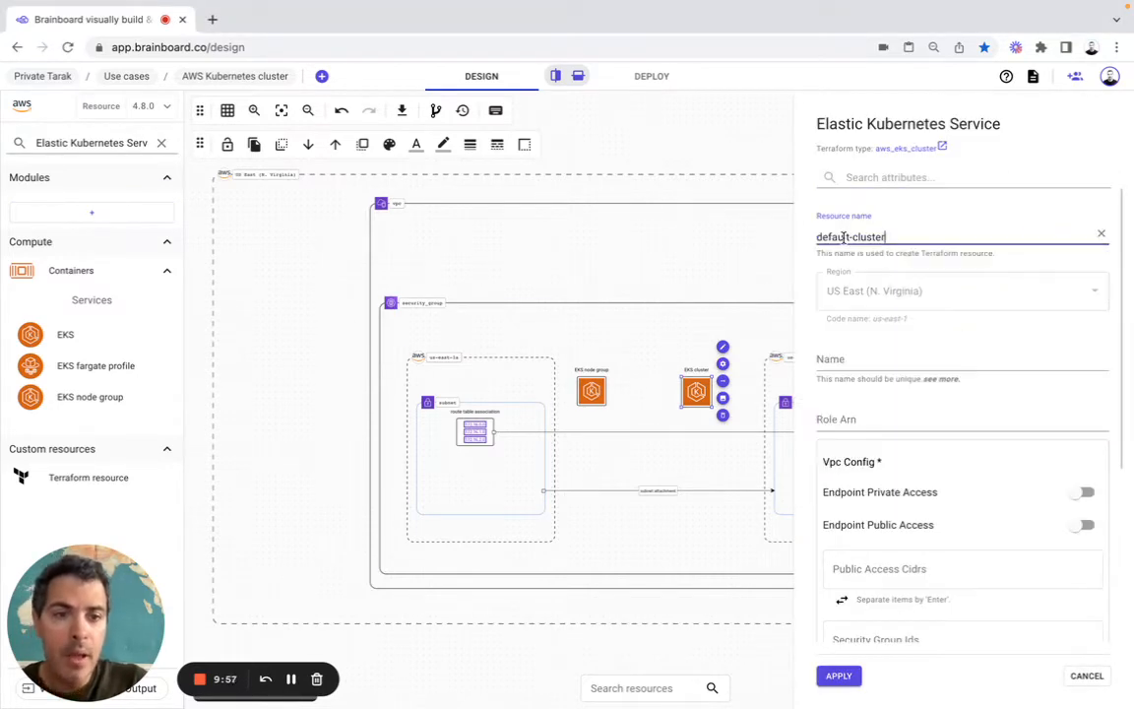
pyautogui.click(832, 359)
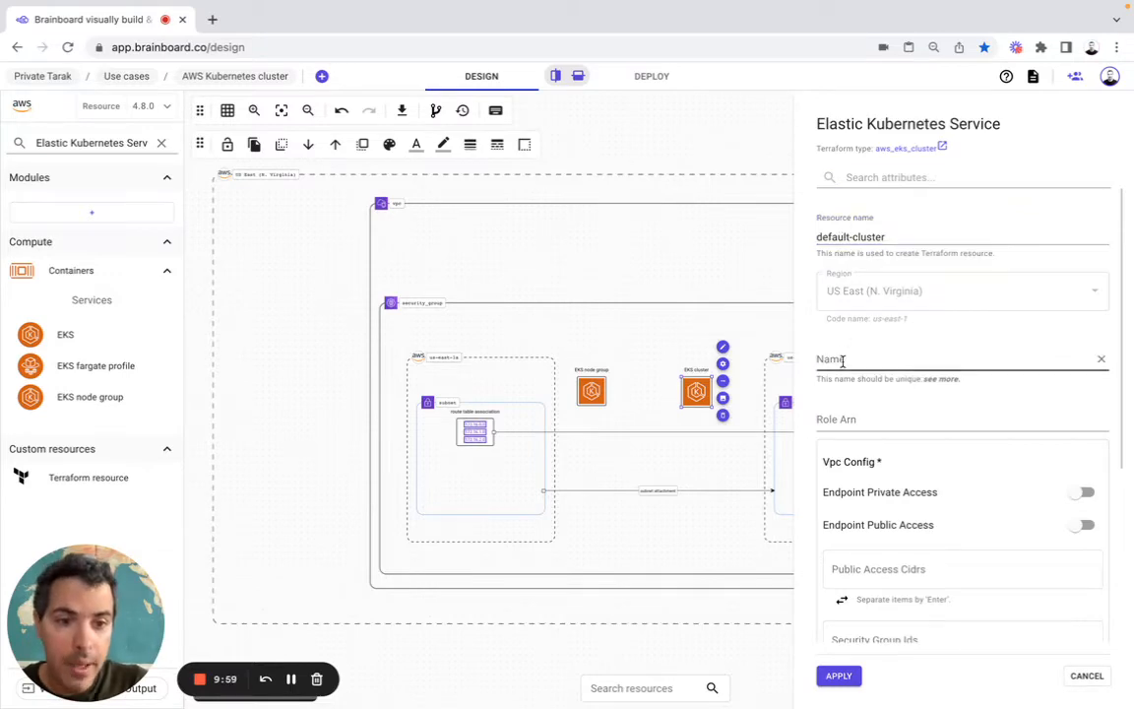
pyautogui.press('super+Tab')
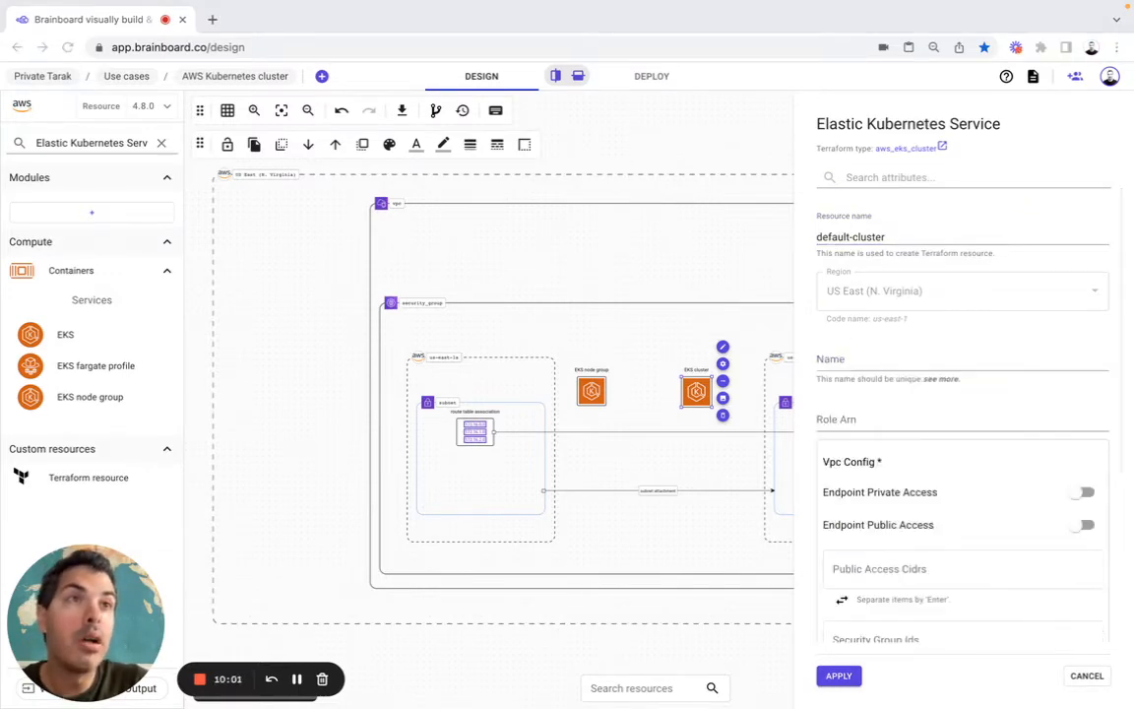
pyautogui.click(878, 359)
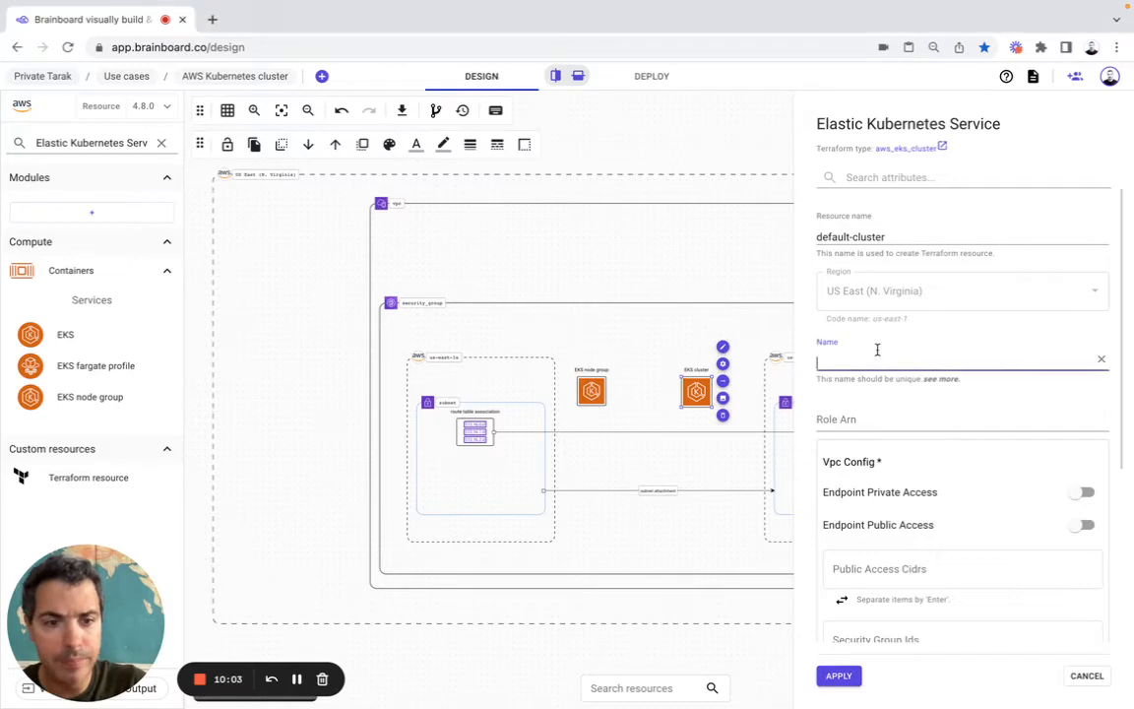
pyautogui.write('var.cluster-name')
# Set the EKS cluster's role ARN to aws_iam_role.iam-cluster.arn.
pyautogui.click(855, 422)
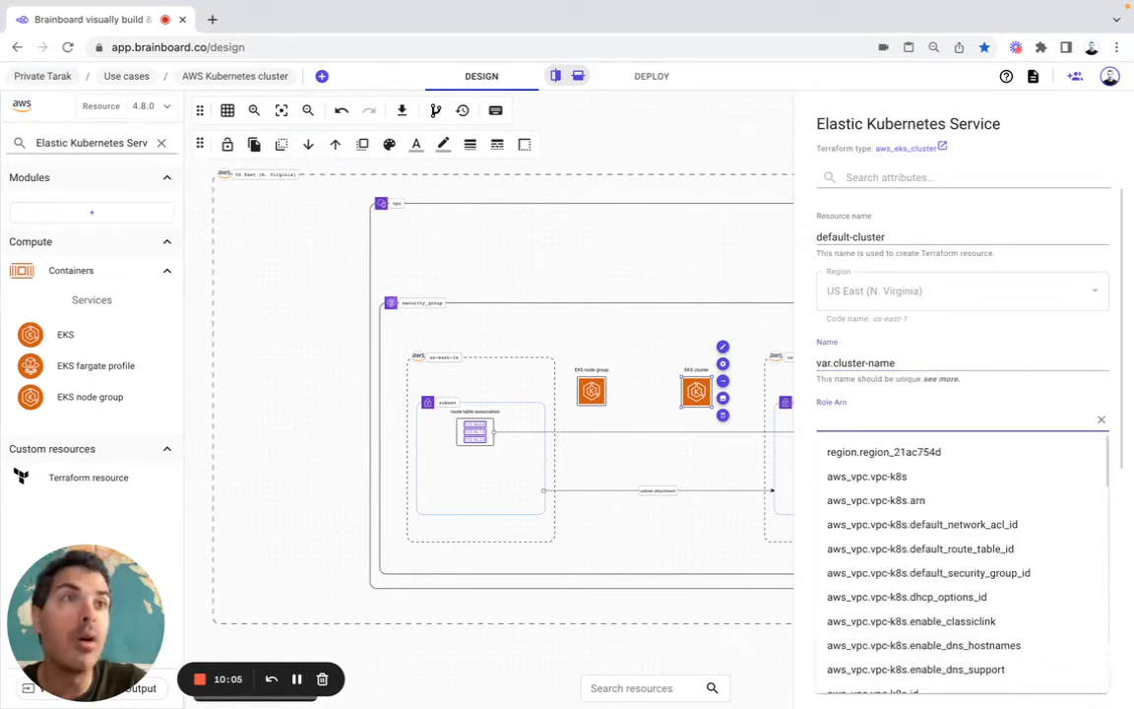
pyautogui.press('super+Tab')
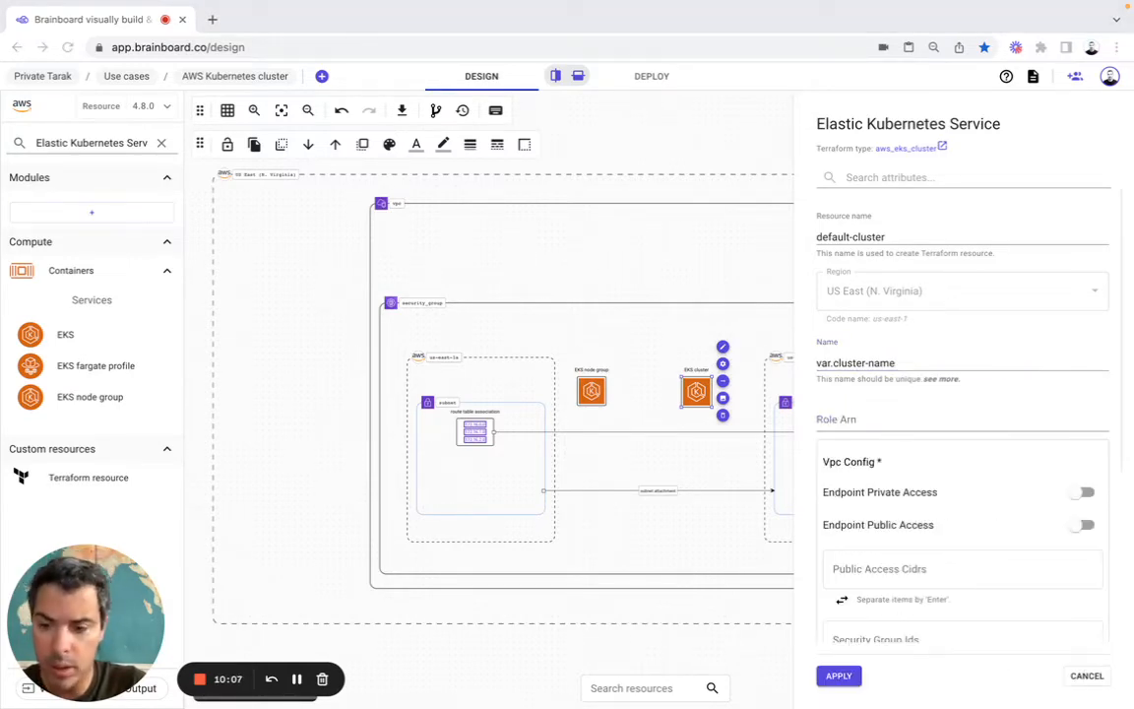
pyautogui.click(870, 420)
pyautogui.write('aws_iam_role.iam-cluster.arn')
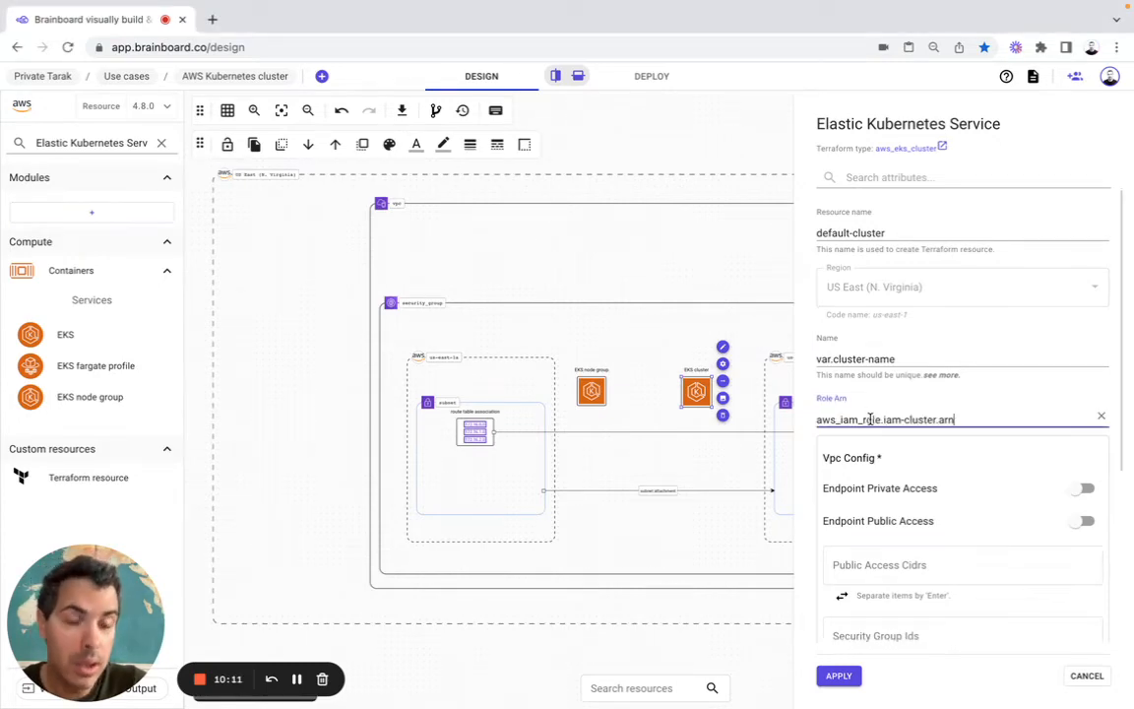
# Add aws_security_group.cluster-sg.id as the security group ID in the EKS cluster's VPC configuration.
pyautogui.scroll(-3, 870, 419)
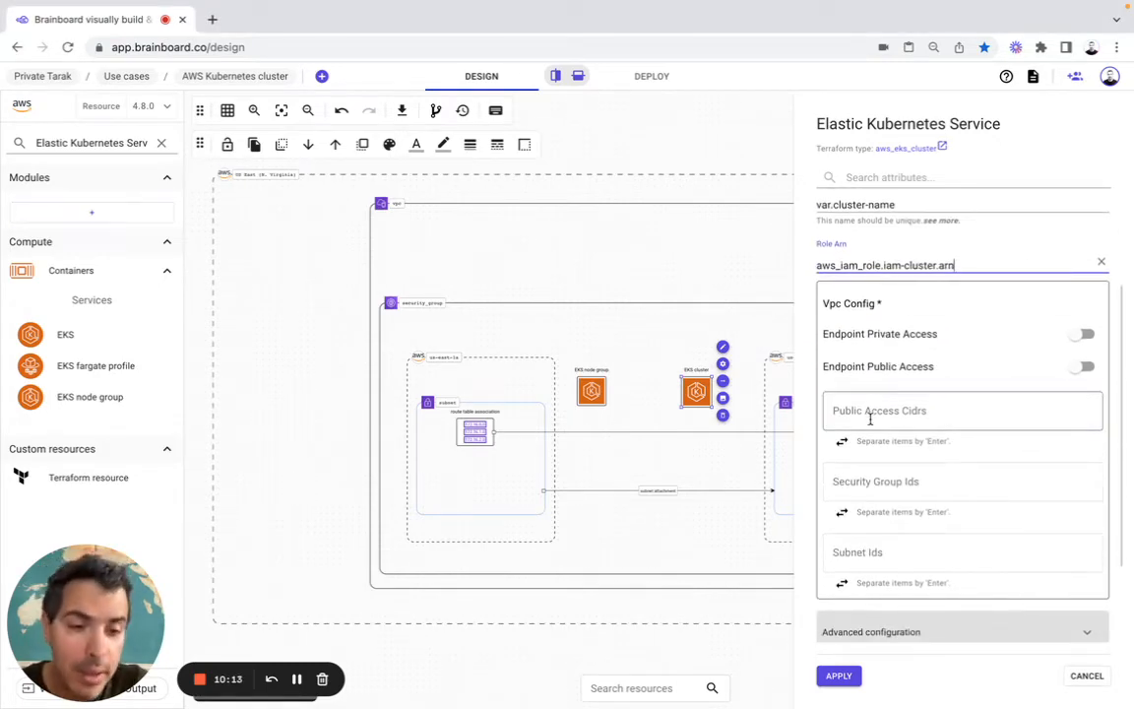
pyautogui.scroll(-1, 870, 418)
pyautogui.click(886, 439)
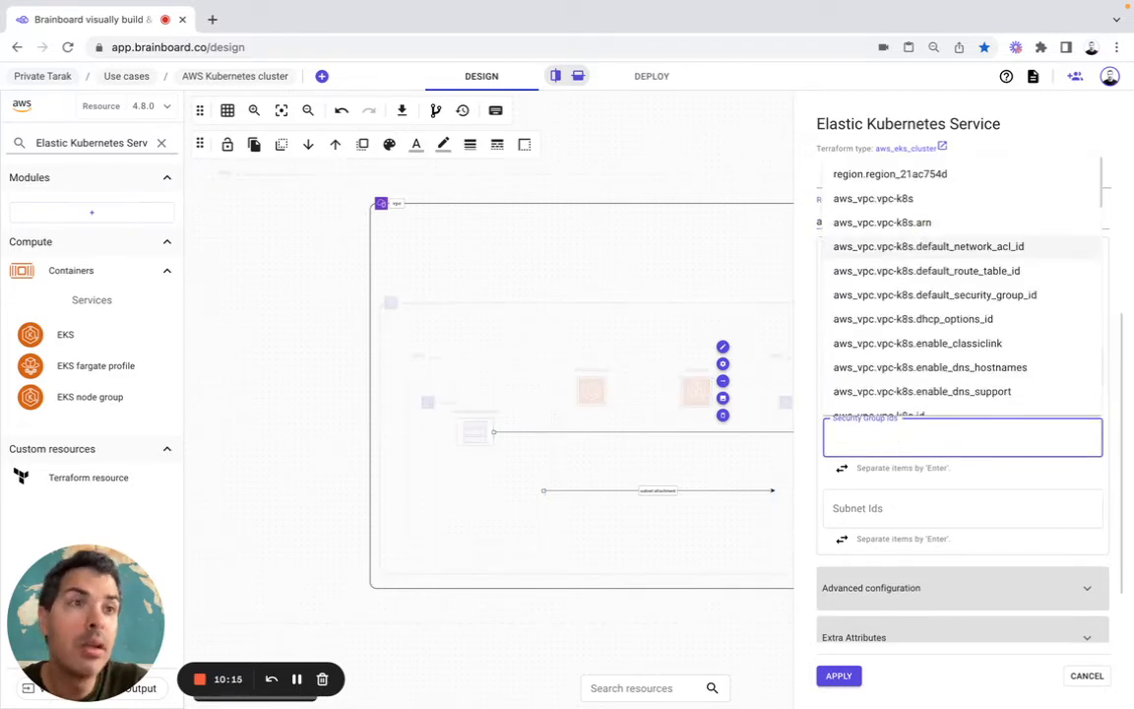
pyautogui.press('super+Tab')
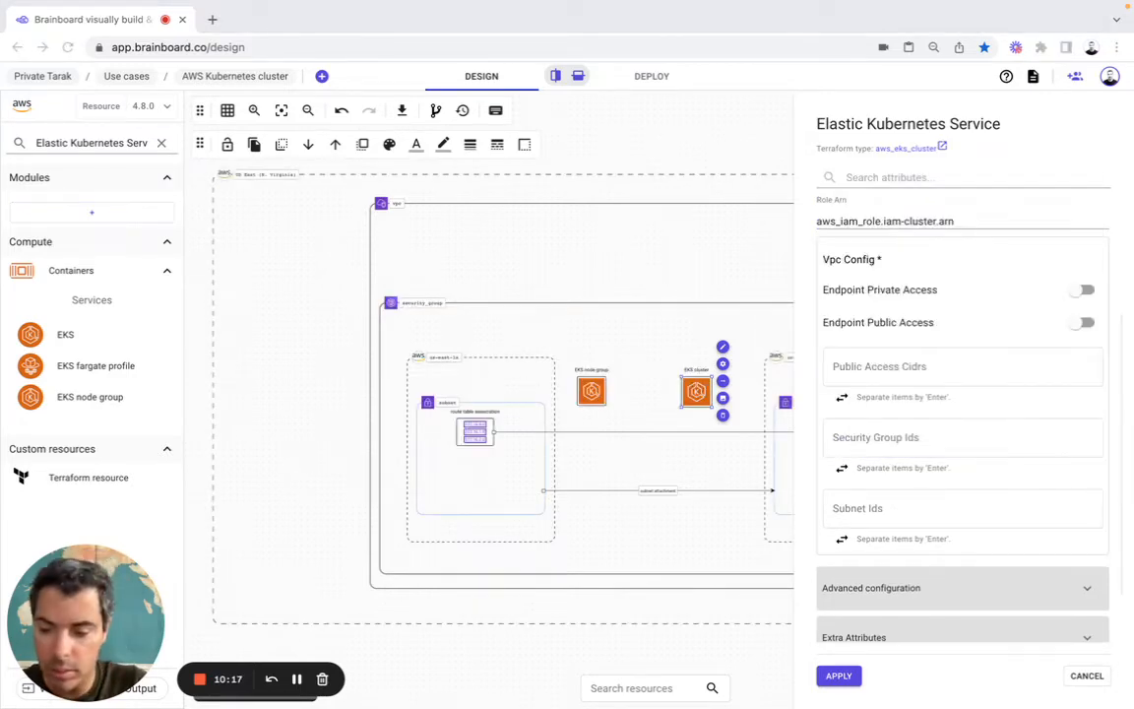
pyautogui.click(909, 438)
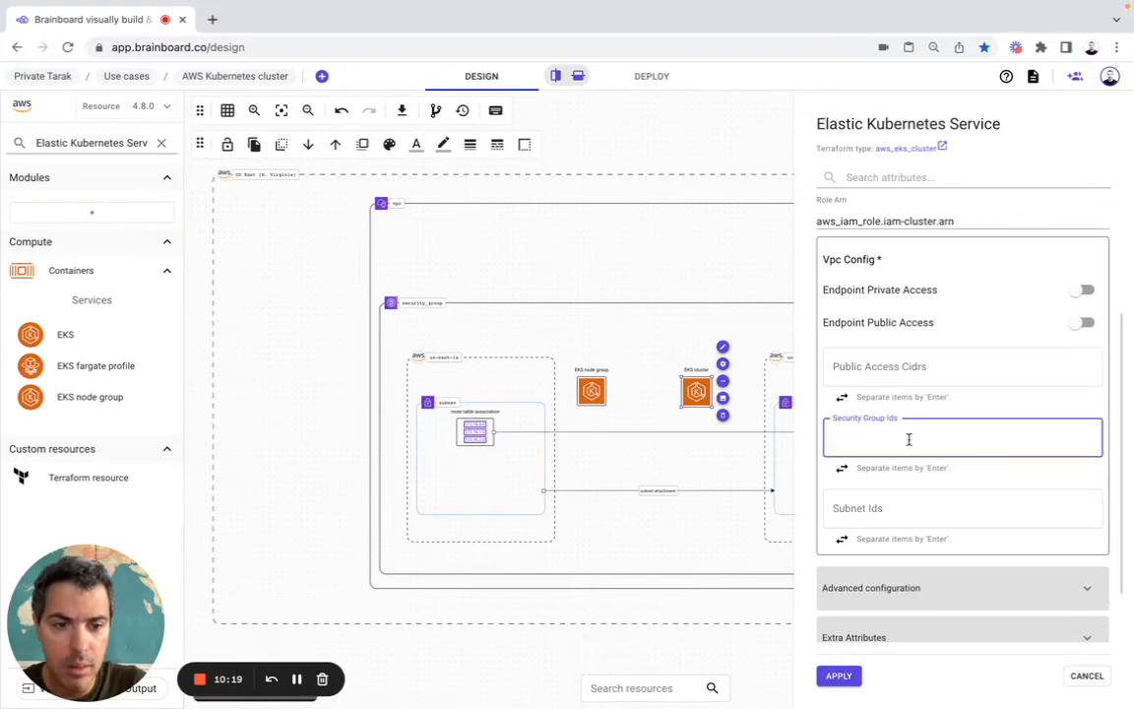
pyautogui.write('aws_security_group.cluster-sg.id')
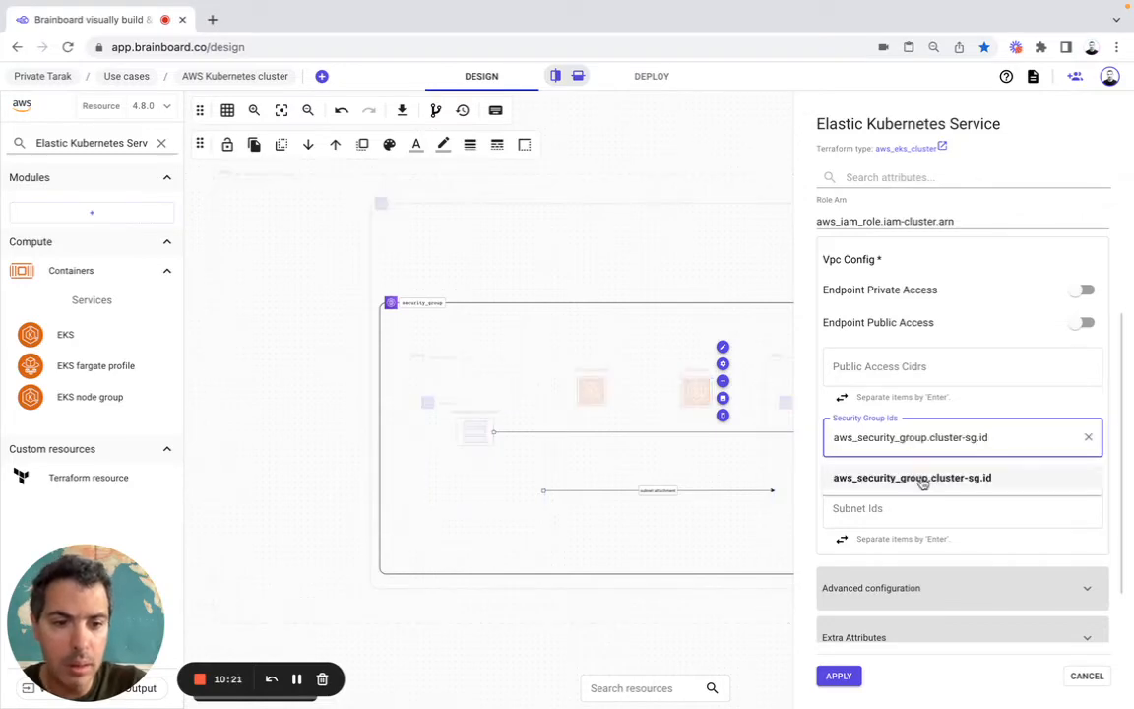
pyautogui.click(922, 479)
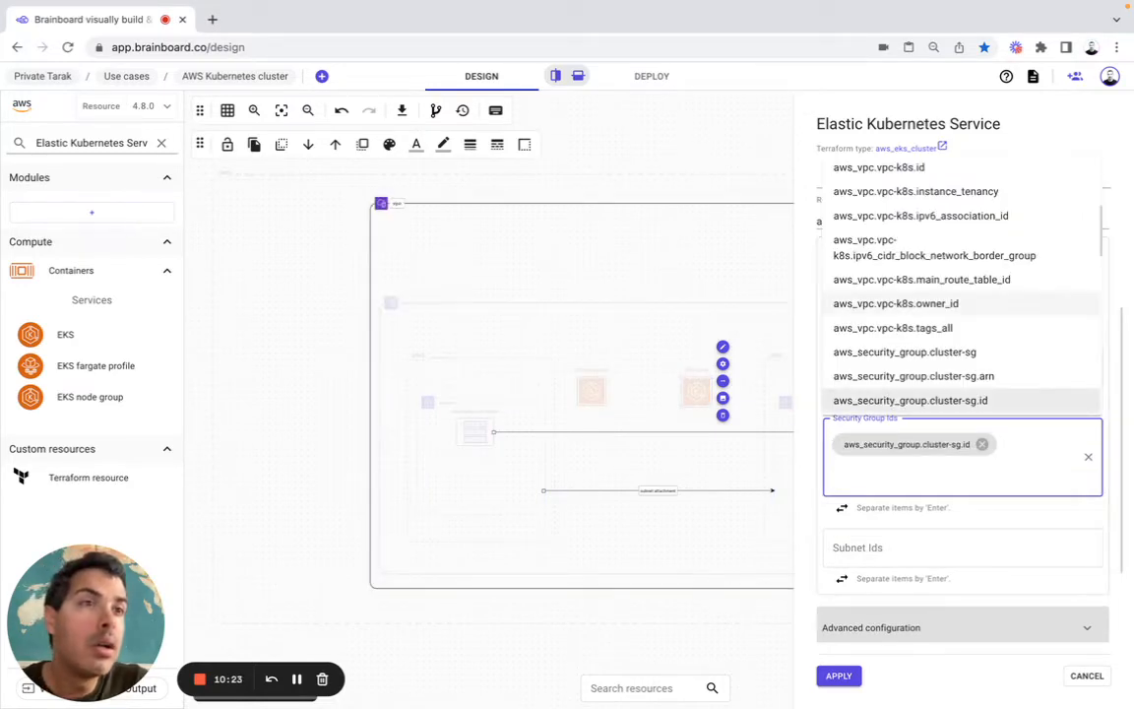
# Add aws_subnet.subnet-1.id and aws_subnet.subnet-2.id as subnet IDs in the EKS cluster's VPC configuration.
pyautogui.click(918, 551)
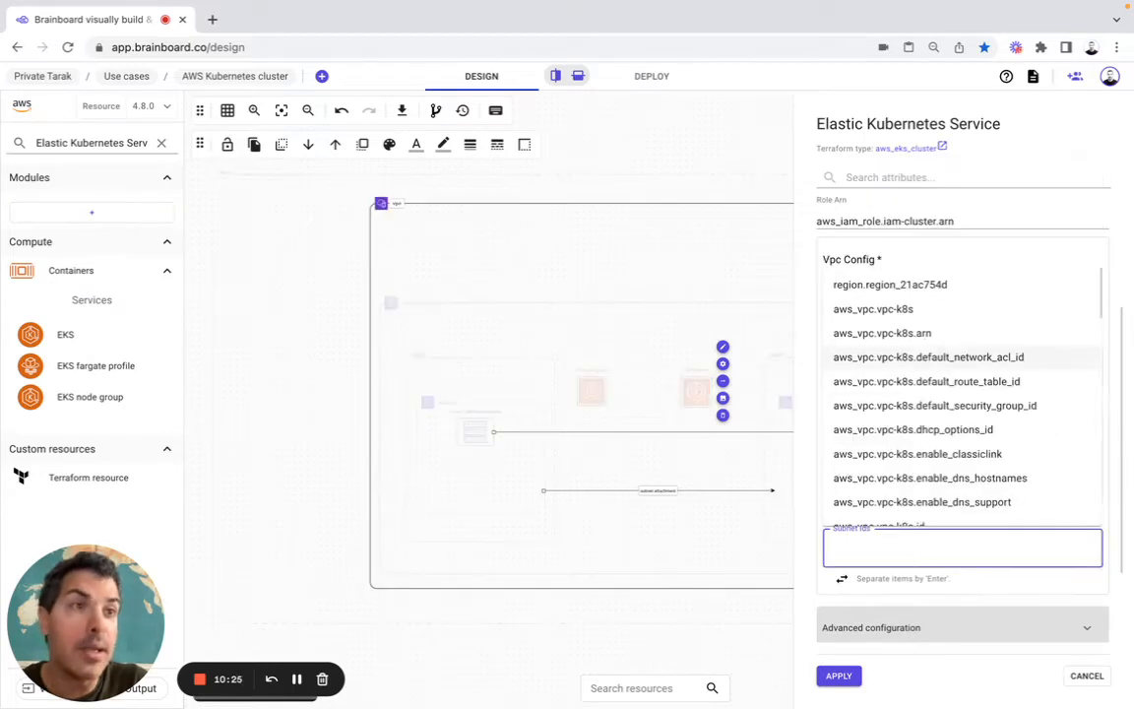
pyautogui.press('super+Tab')
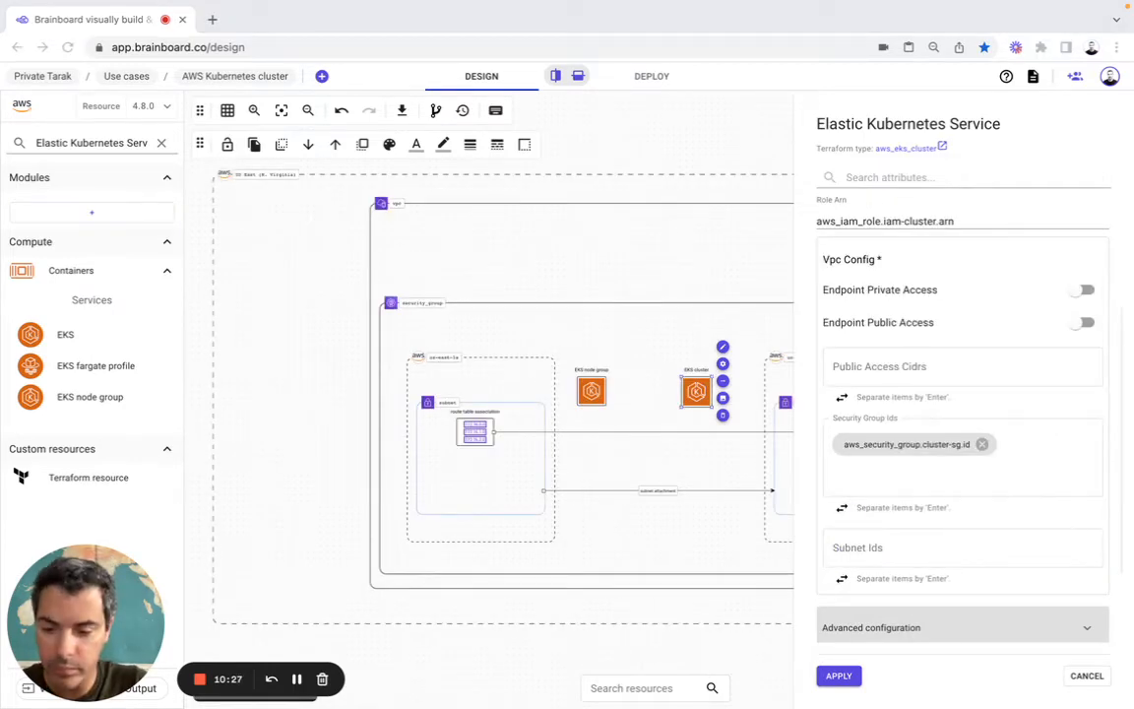
pyautogui.click(867, 539)
pyautogui.write('aws_subnet.subnet-1.id')
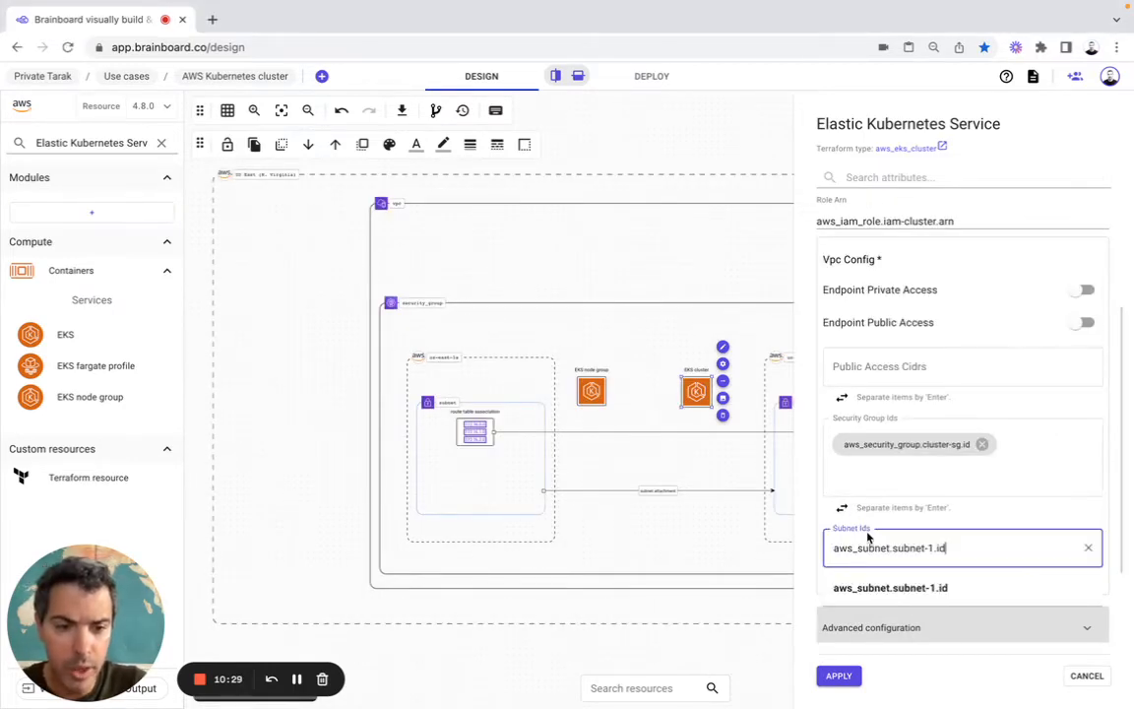
pyautogui.click(891, 585)
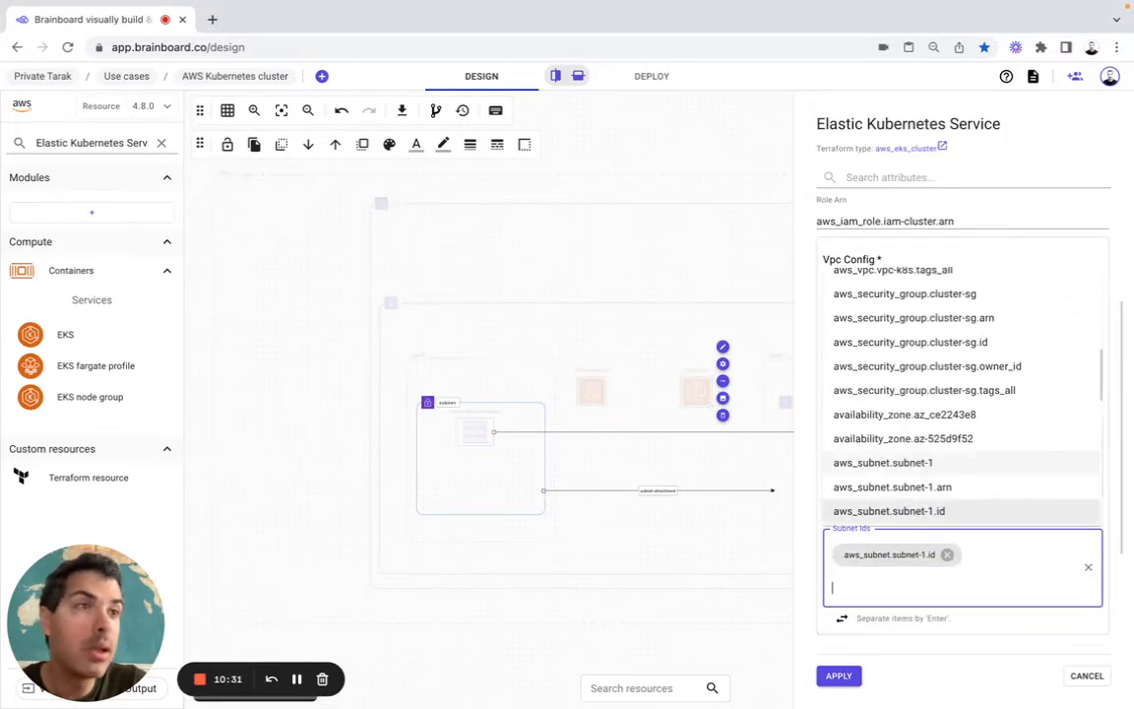
pyautogui.press('super+Tab')
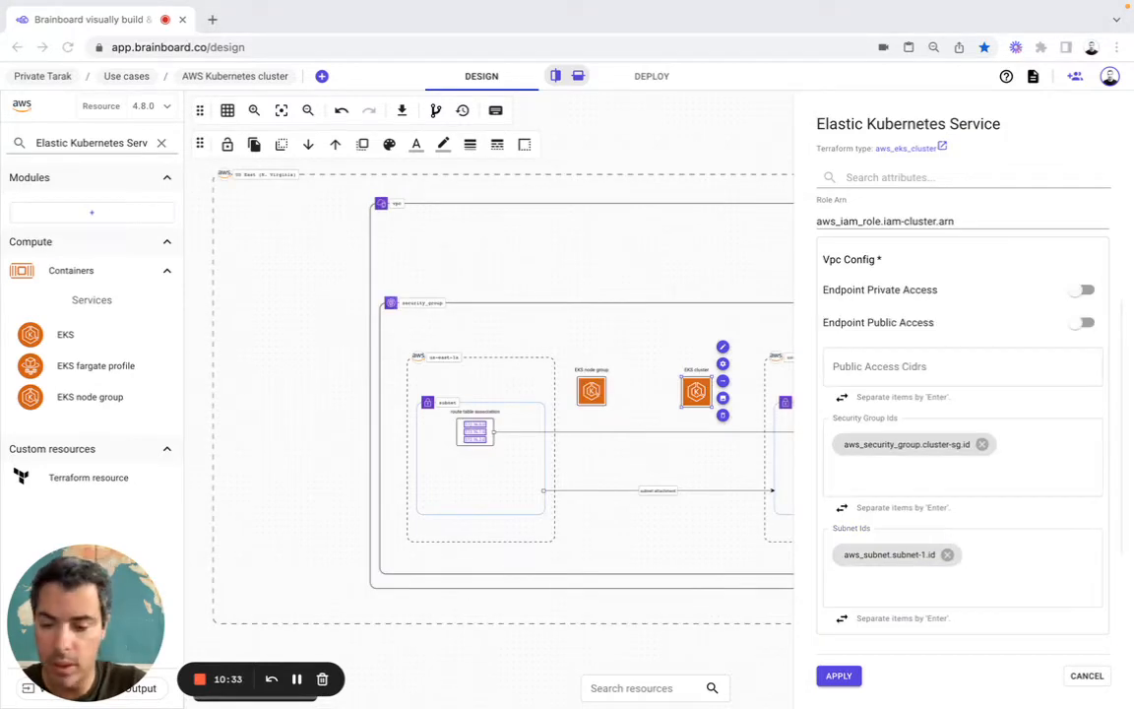
pyautogui.click(914, 574)
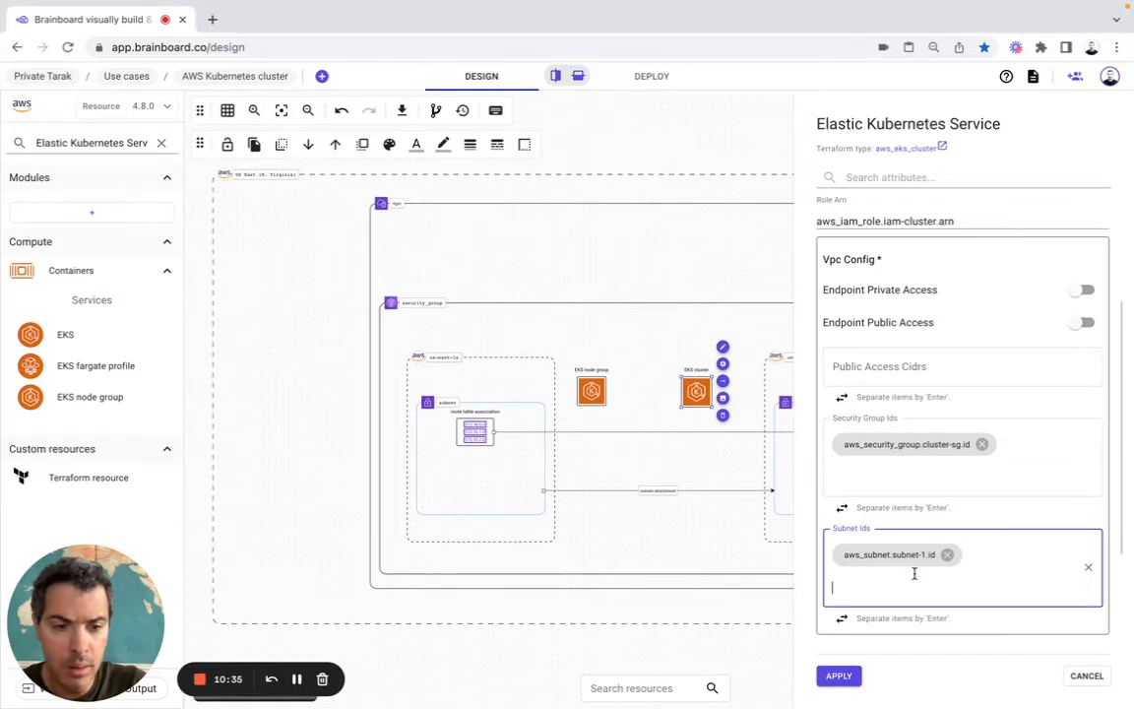
pyautogui.write('aws_subnet.subnet-2.id')
pyautogui.click(923, 624)
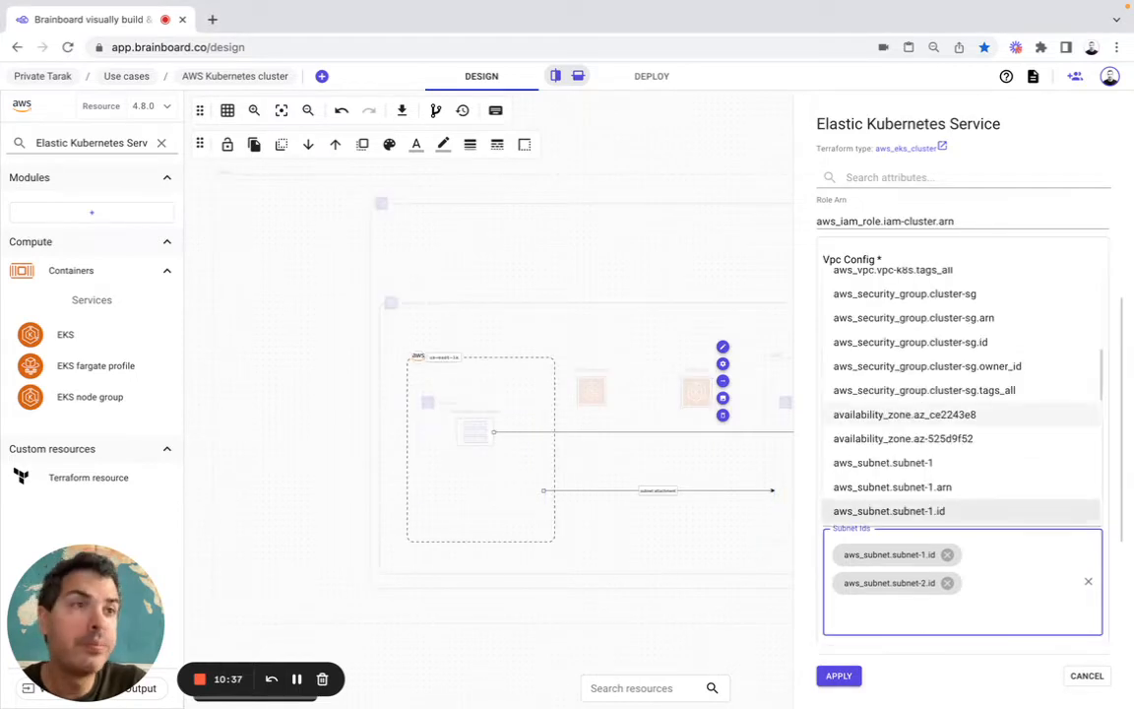
# Remove the archUUID and env tags from the EKS cluster's advanced configuration and apply its settings.
pyautogui.press('super+Tab')
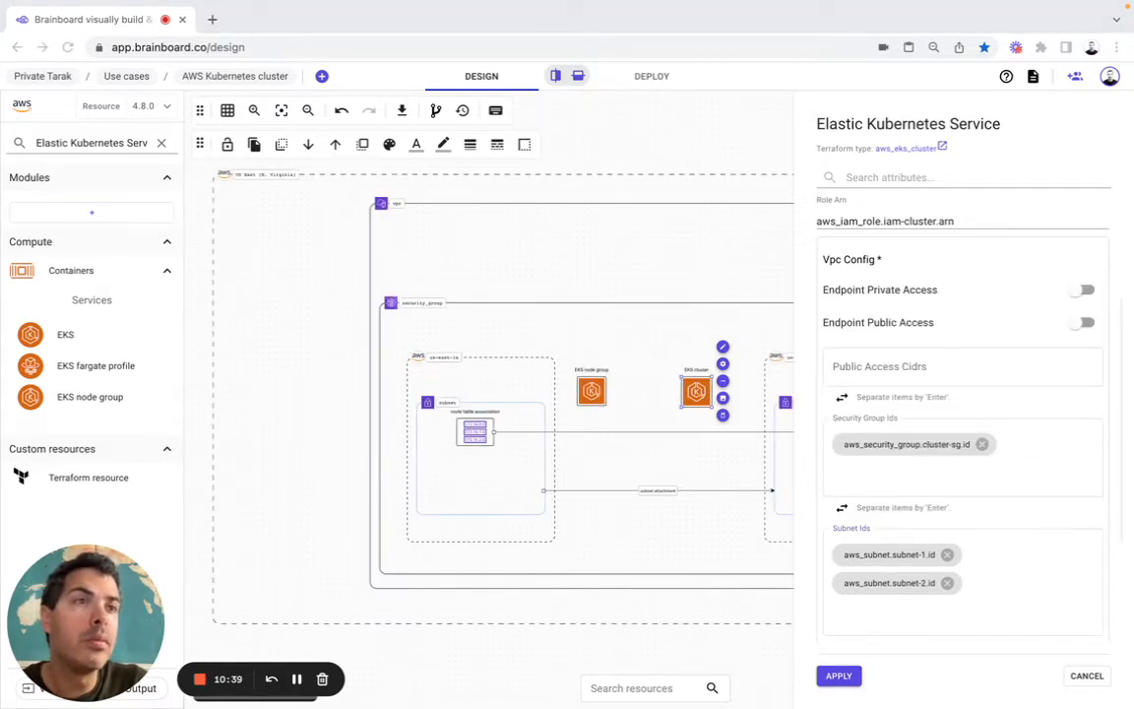
pyautogui.scroll(-4, 871, 291)
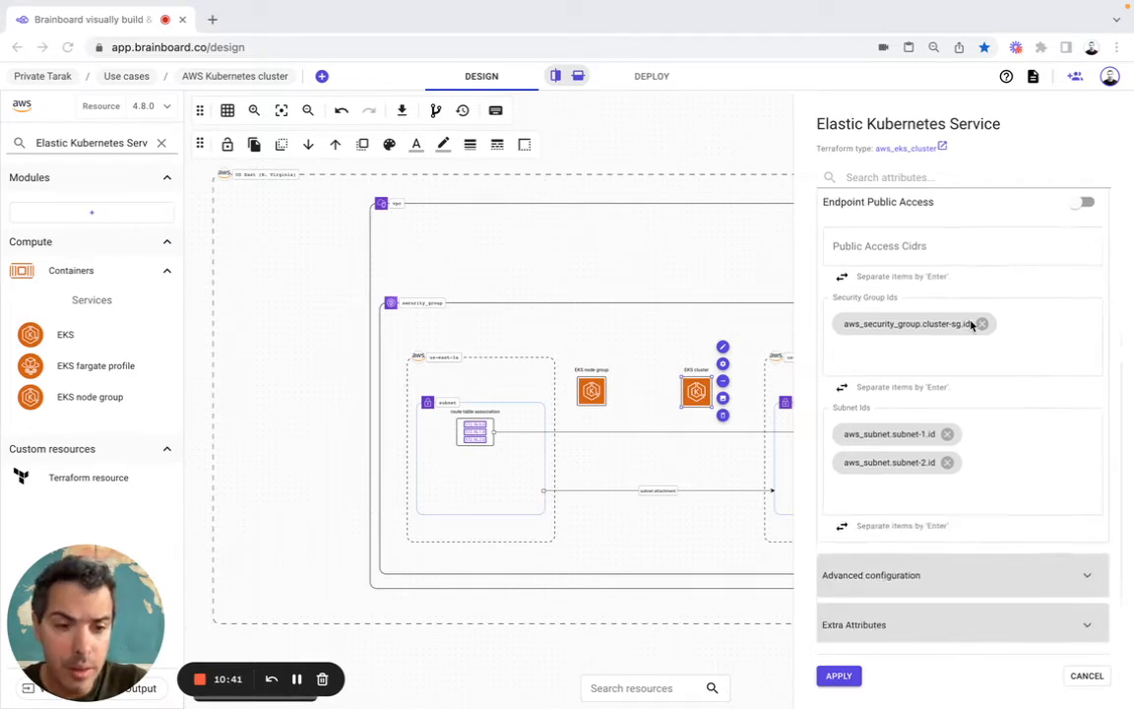
pyautogui.click(888, 511)
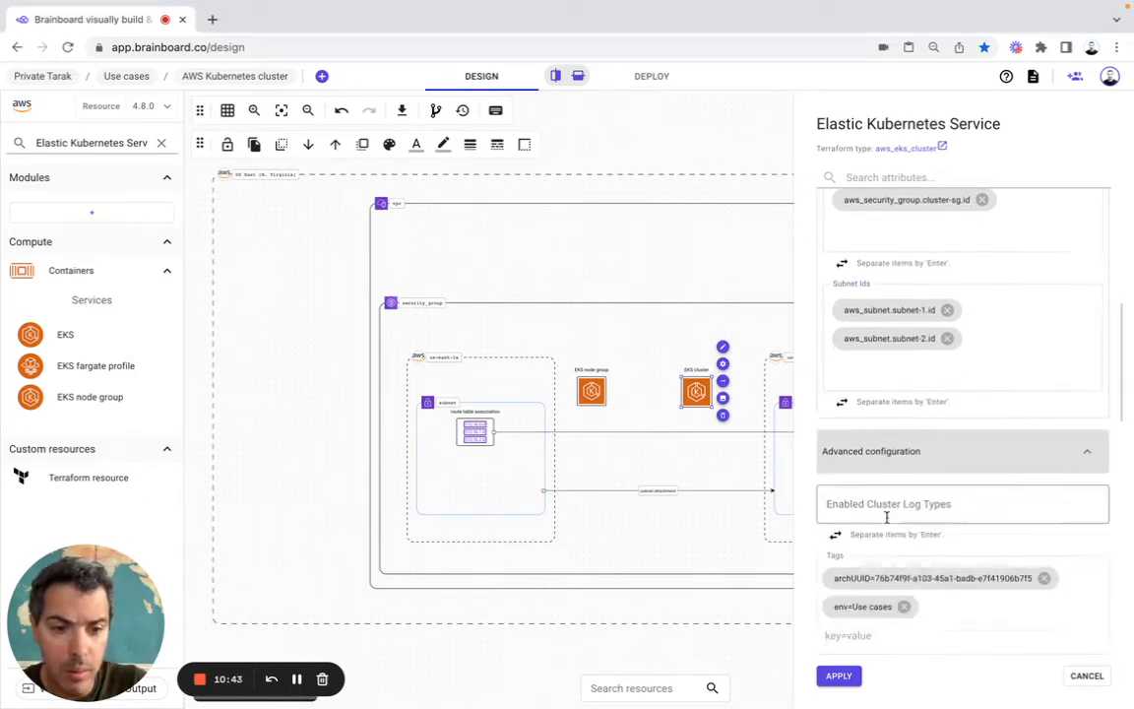
pyautogui.scroll(-2, 1030, 475)
pyautogui.click(1045, 456)
pyautogui.click(906, 457)
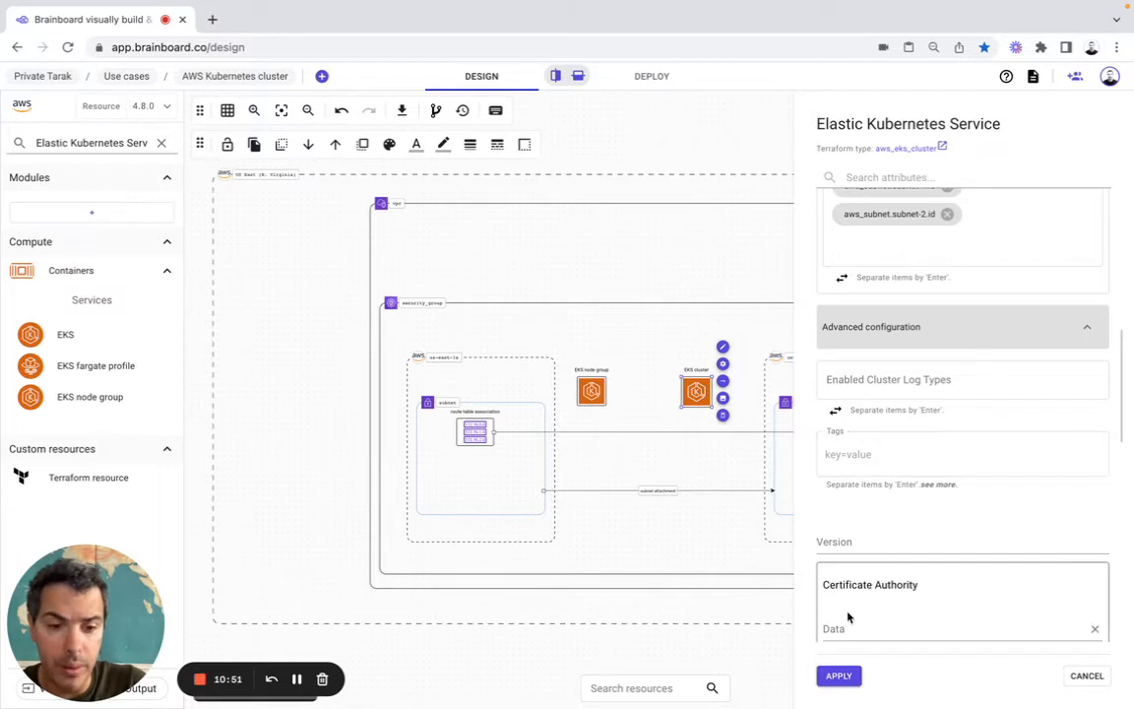
pyautogui.click(842, 677)
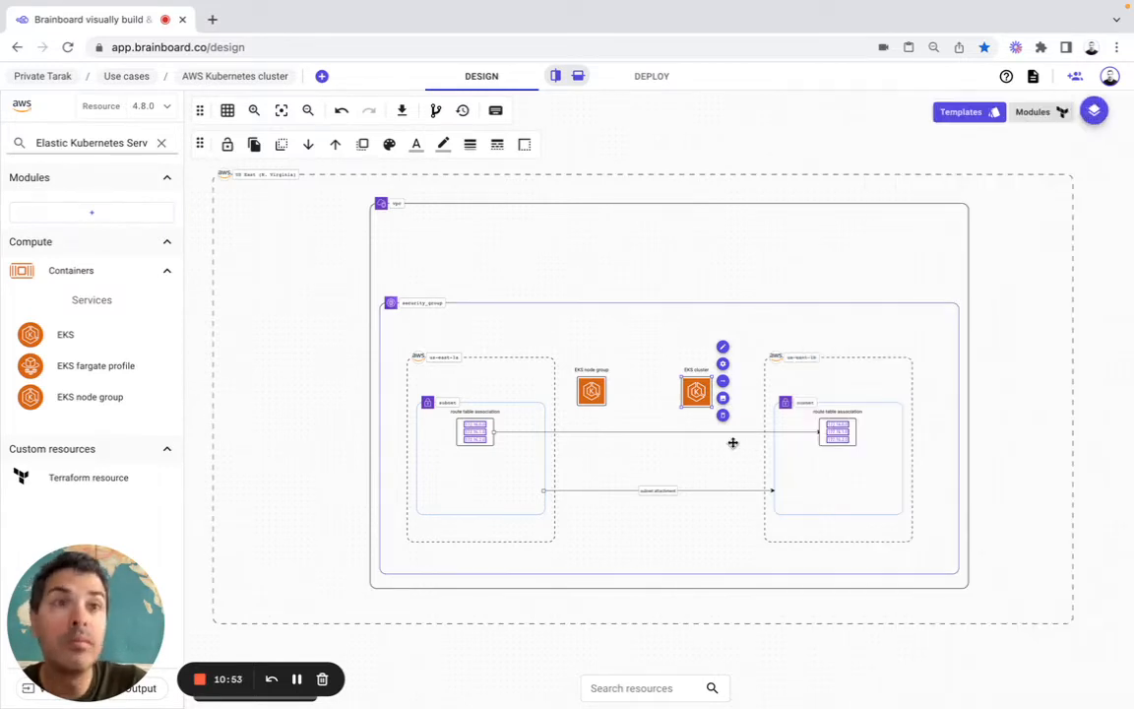
# Connect the EKS node group to the EKS cluster with a connector labelled cluster_name.
pyautogui.click(591, 391)
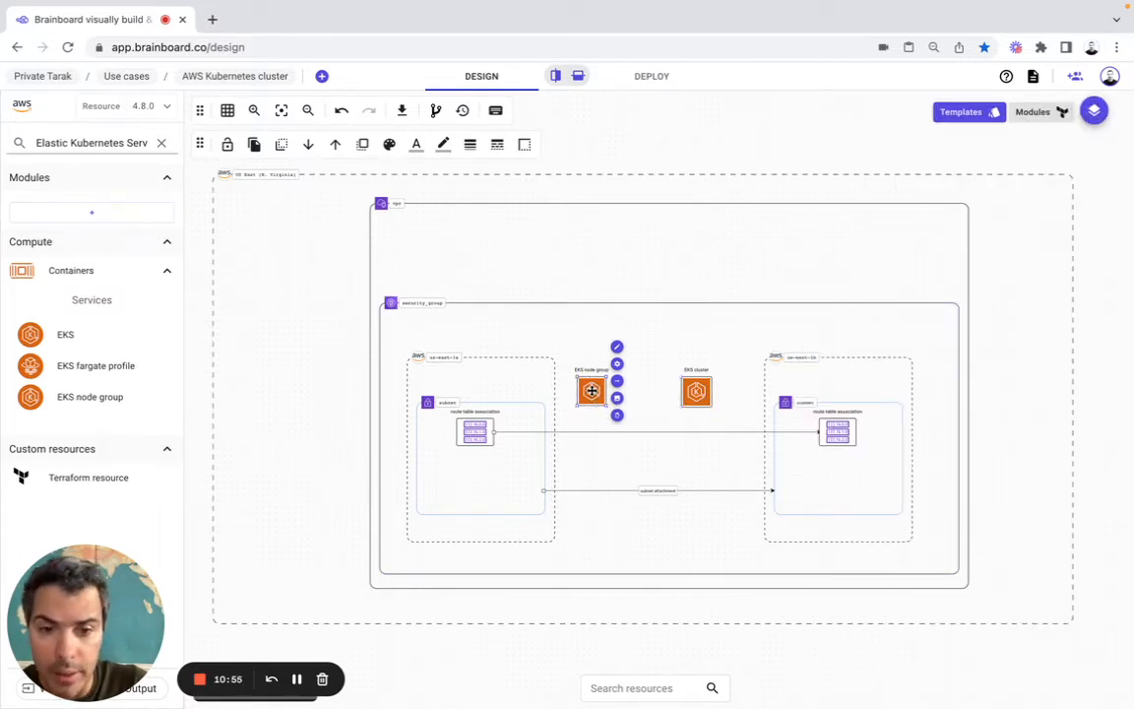
pyautogui.click(615, 381)
pyautogui.moveTo(625, 377); pyautogui.dragTo(691, 390)
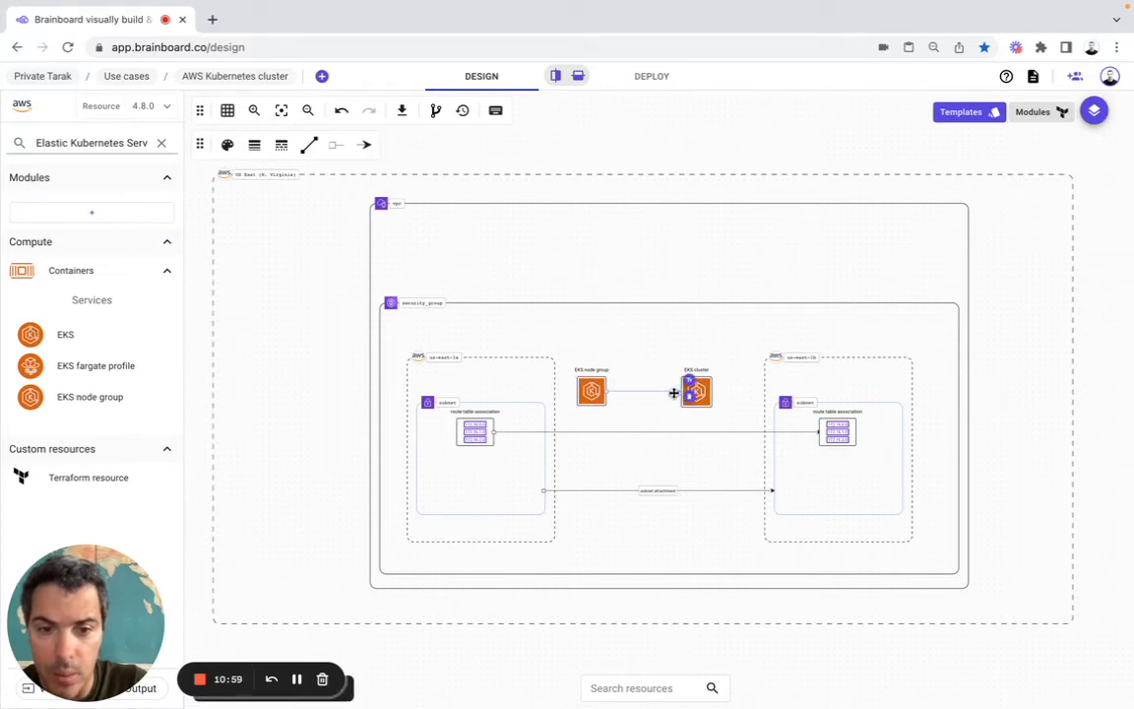
pyautogui.click(689, 384)
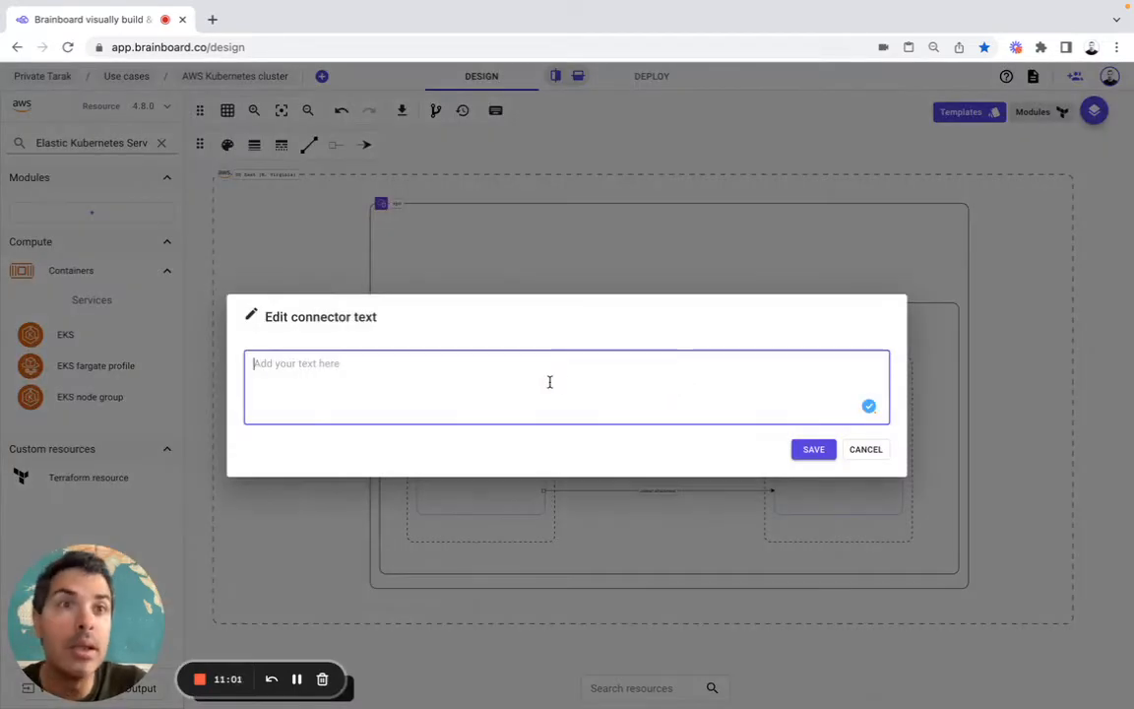
pyautogui.write('cluster')
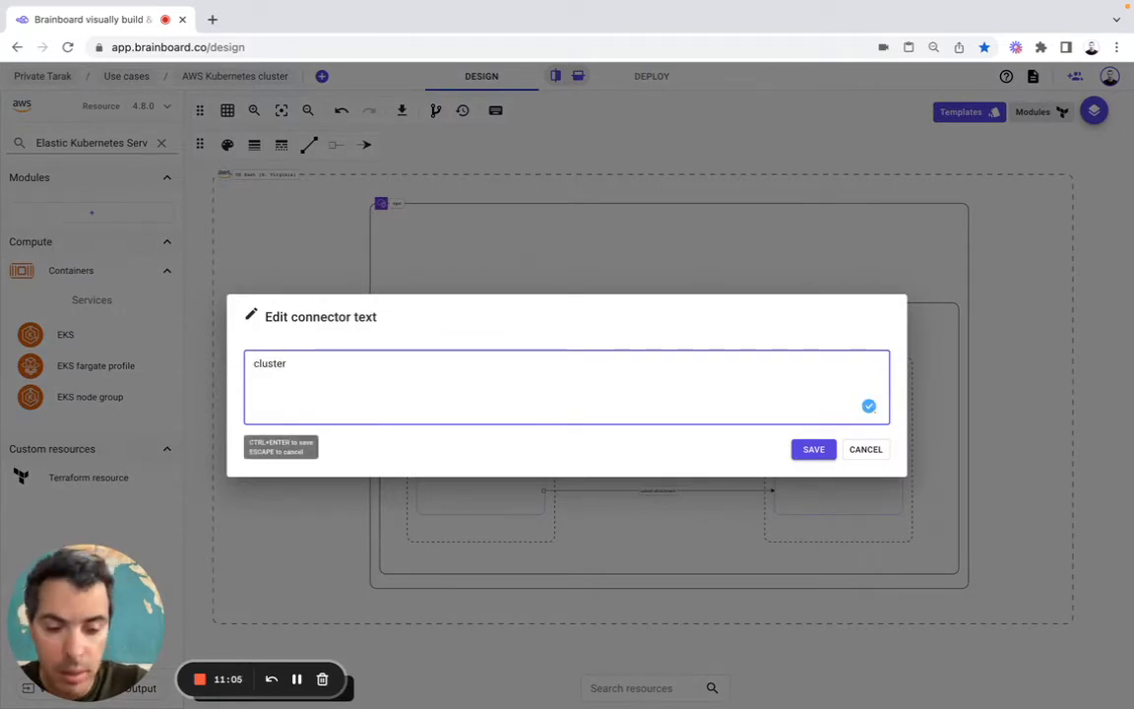
pyautogui.write('_name')
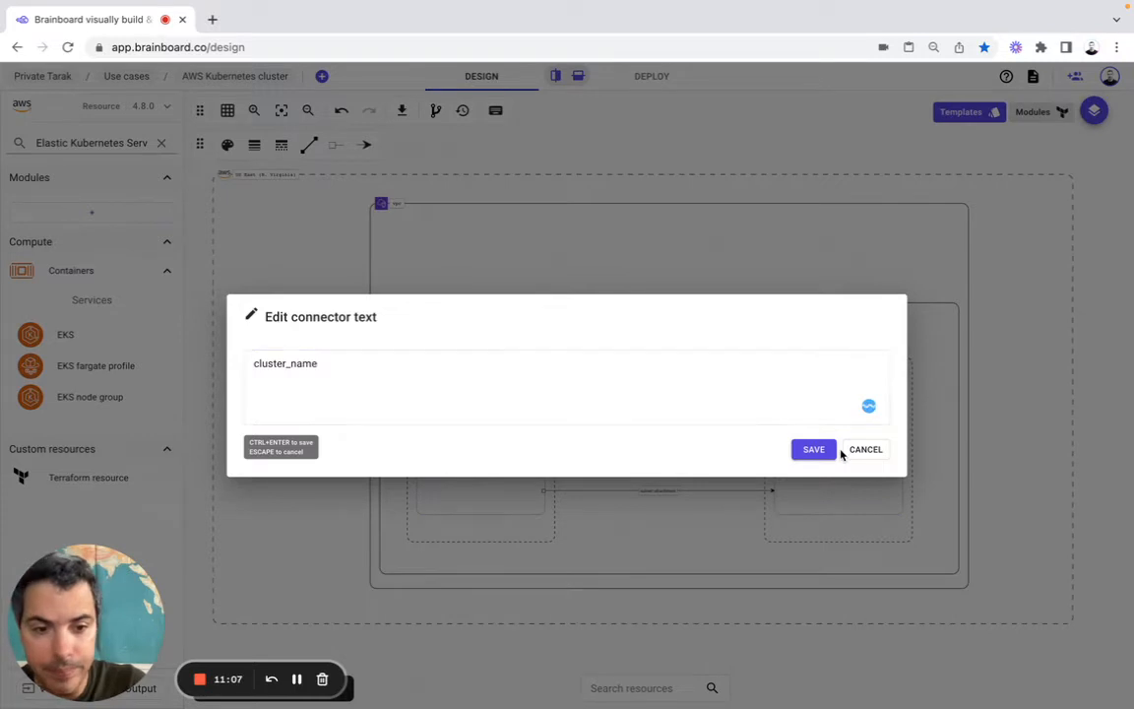
pyautogui.click(816, 452)
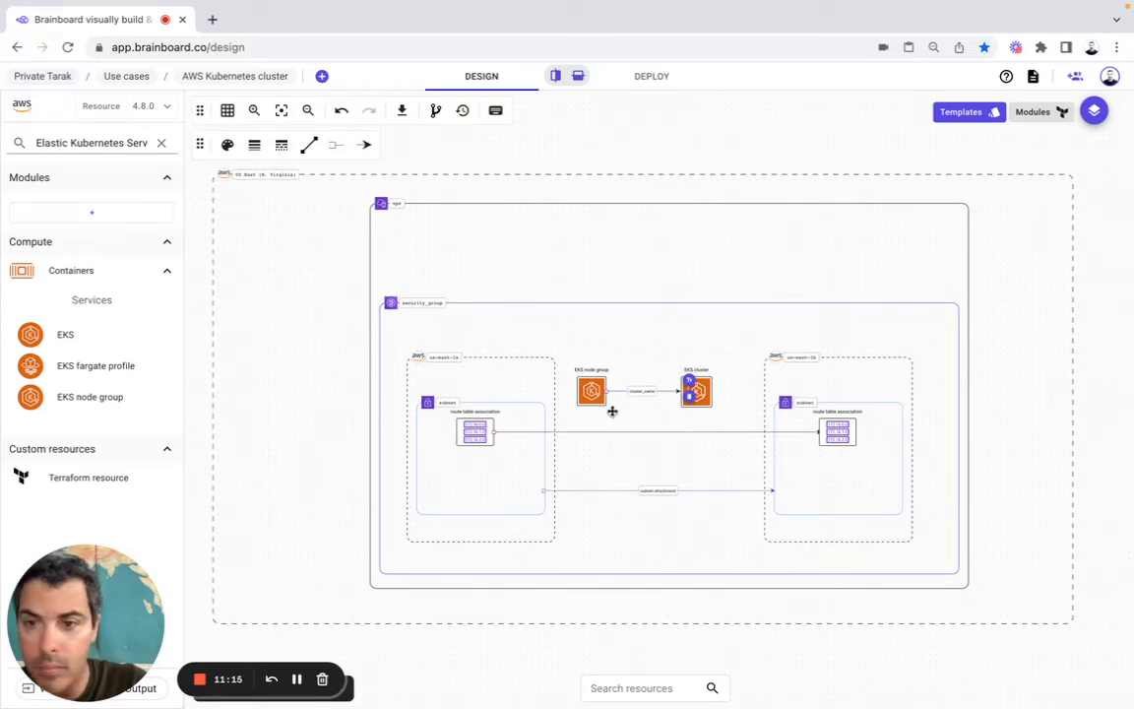
pyautogui.click(363, 147)
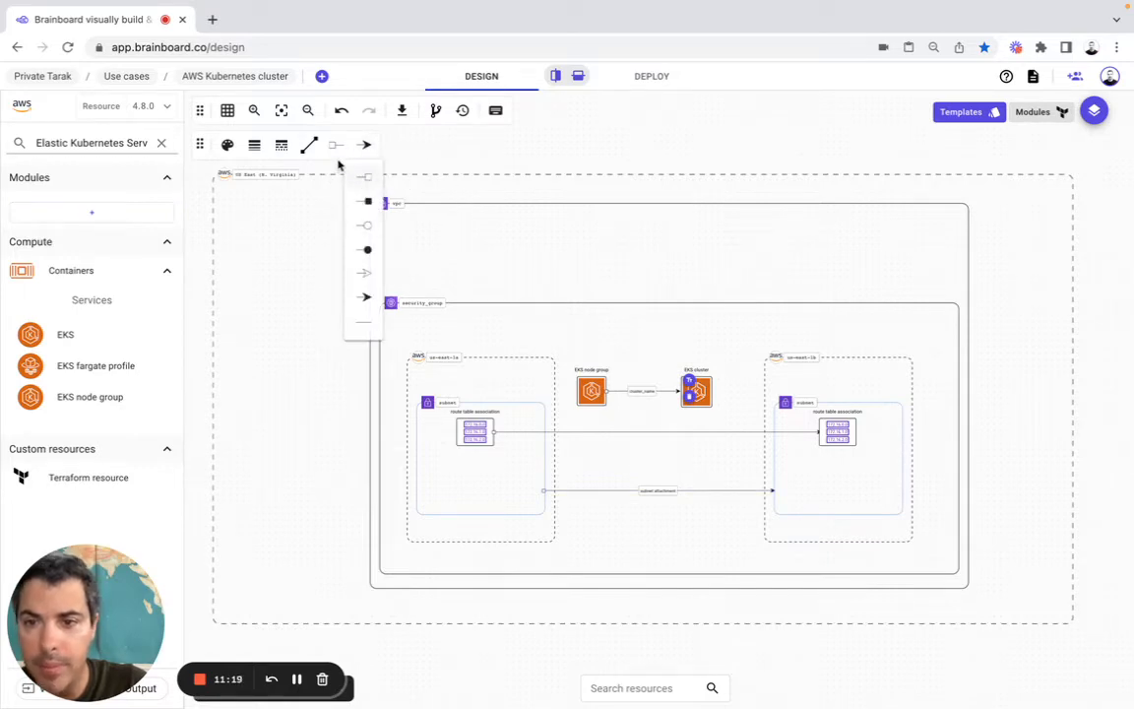
pyautogui.click(310, 146)
pyautogui.click(310, 147)
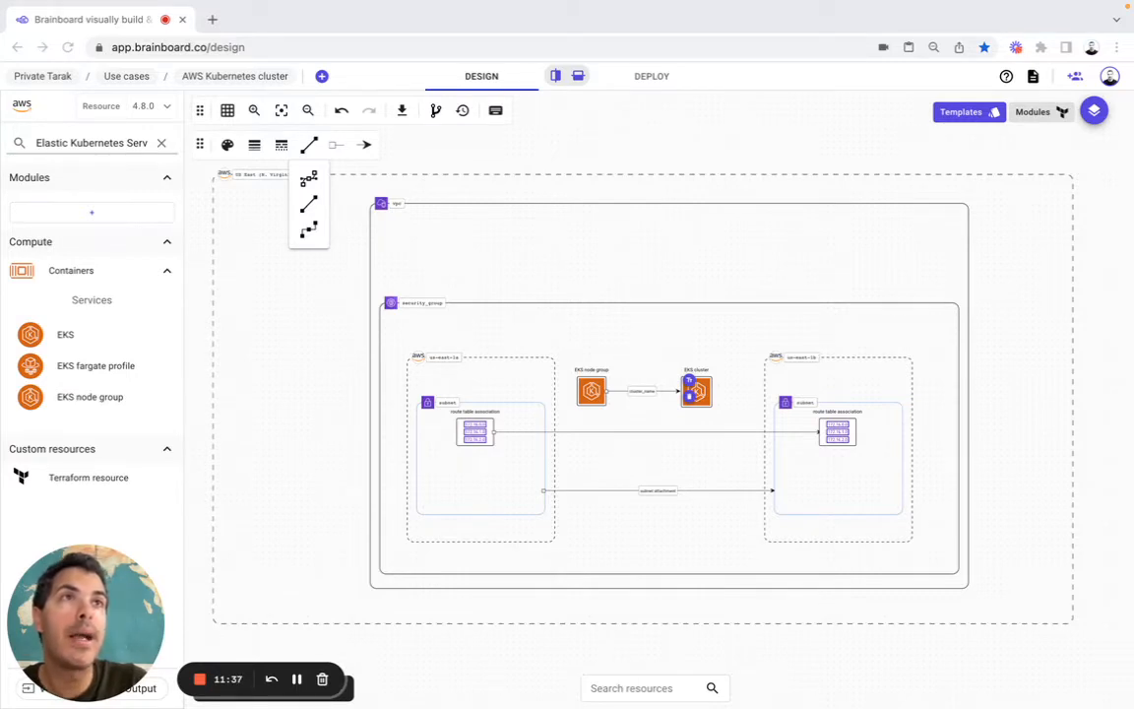
# Search the resources for iam role and add an IAM role policy attachment to the region, outside the VPC on its right.
pyautogui.click(88, 143)
pyautogui.doubleClick(89, 143)
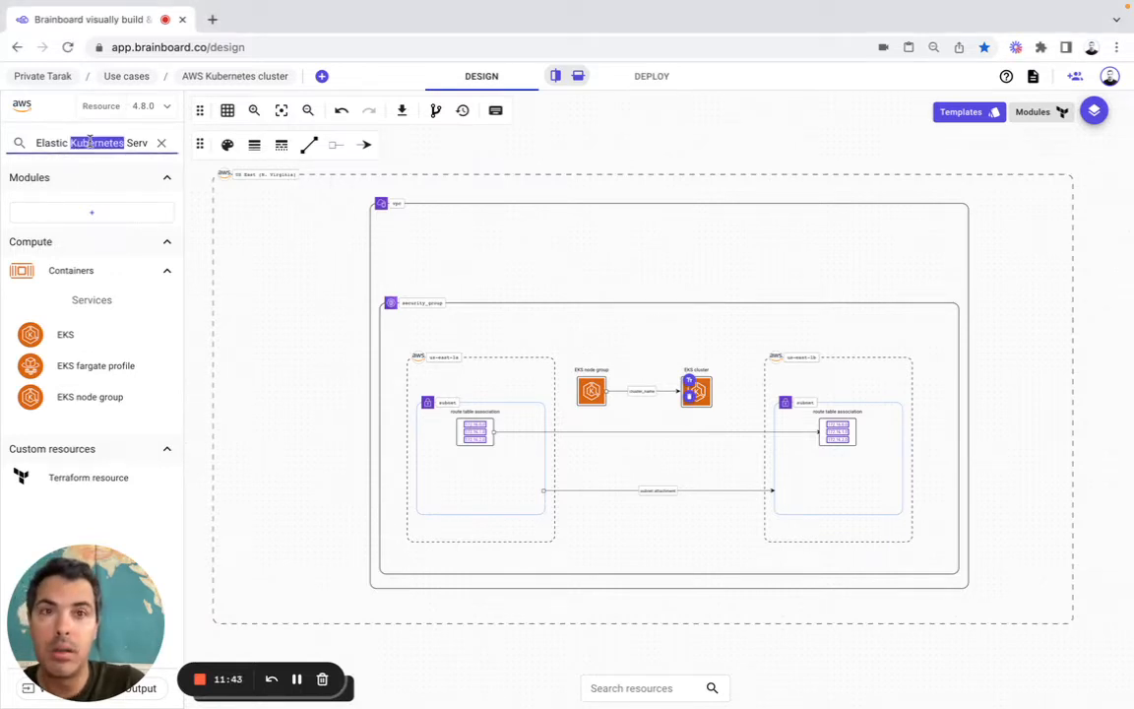
pyautogui.hotkey('ctrl', 'v')
pyautogui.click(162, 143)
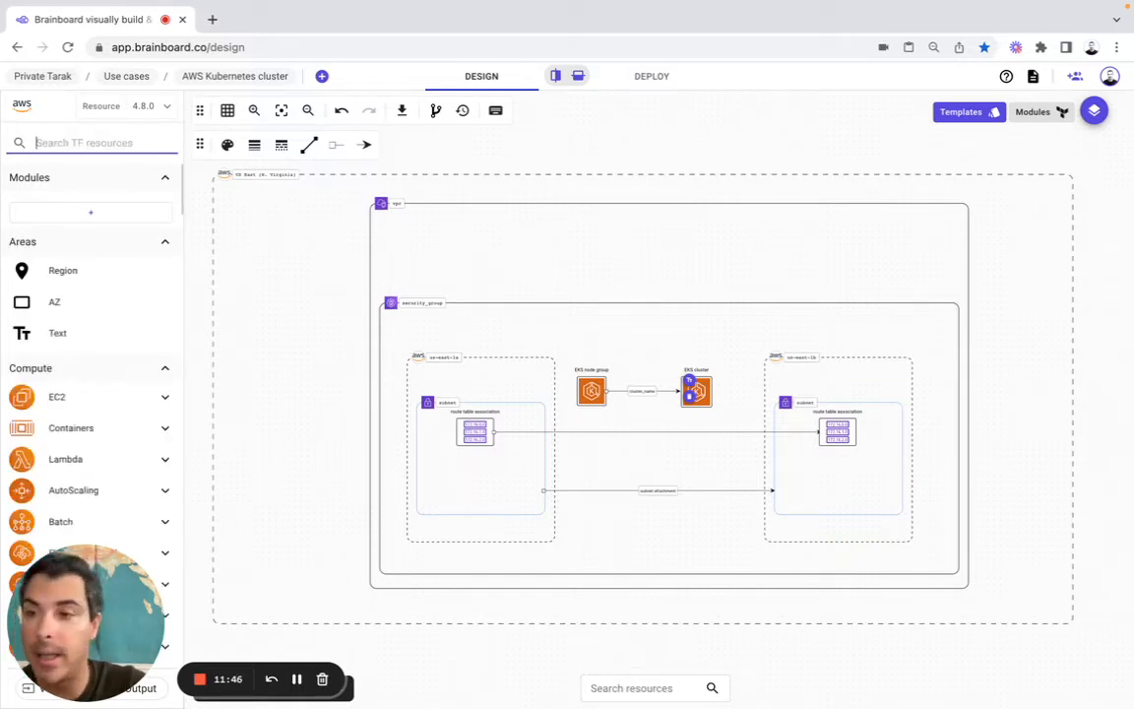
pyautogui.write('iam role')
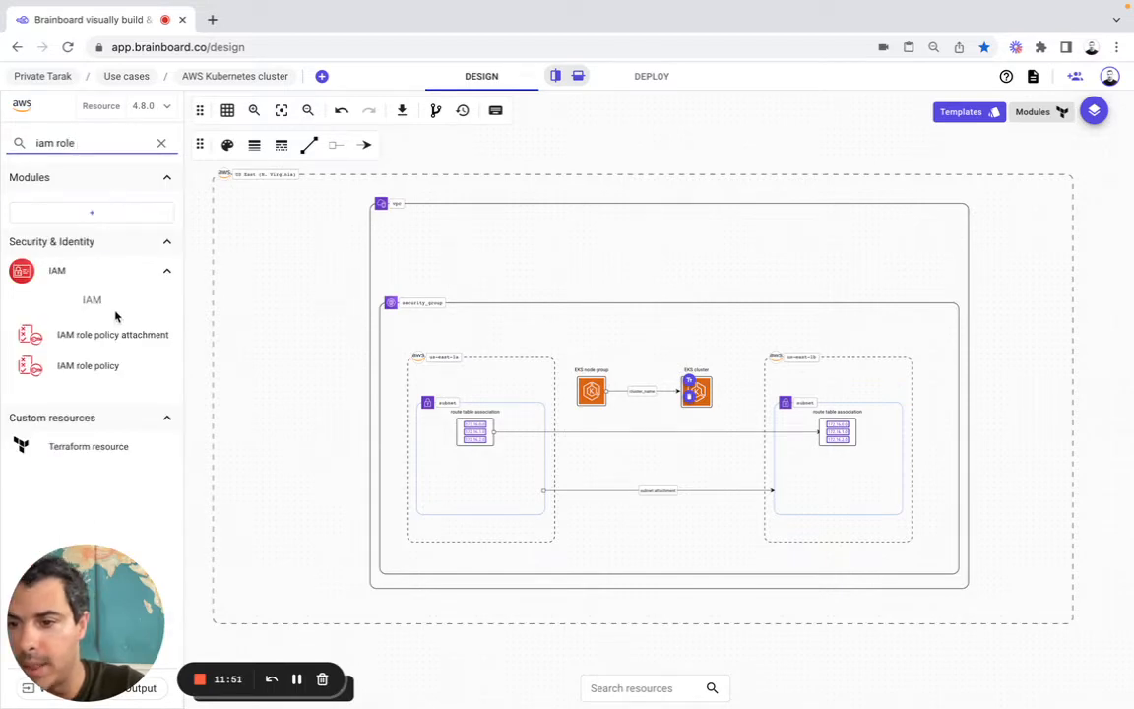
pyautogui.moveTo(77, 335); pyautogui.dragTo(1007, 355)
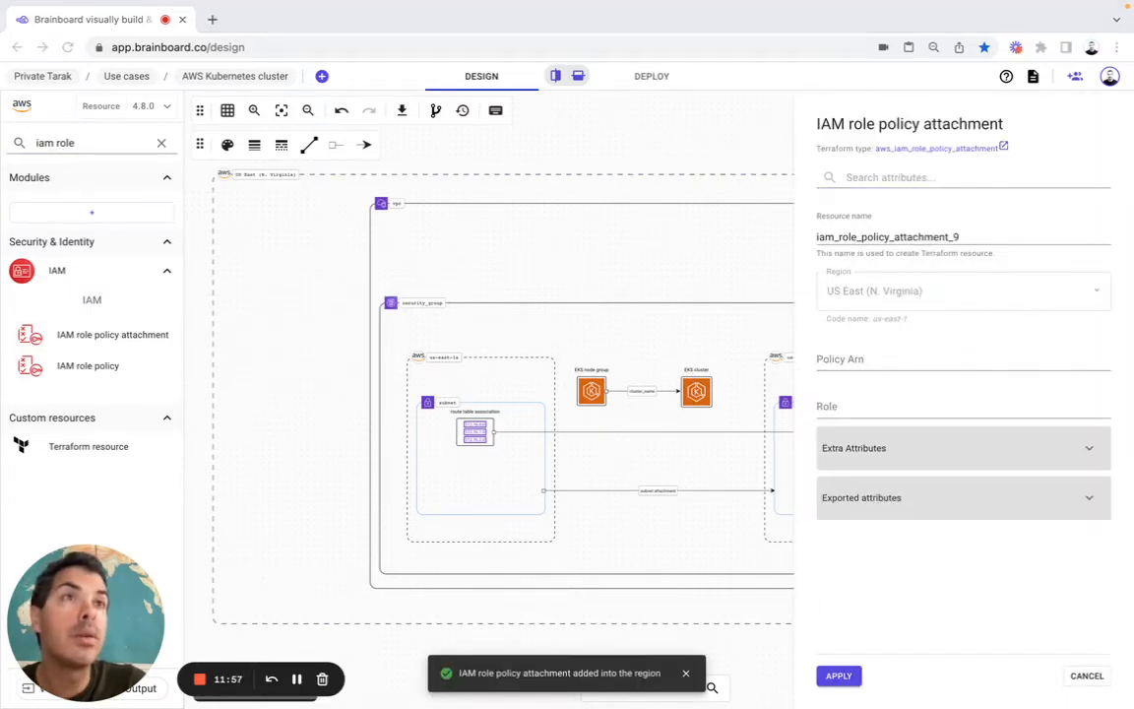
# Name the IAM role policy attachment cluster-AmazonEKSClusterPolicy and set its policy ARN to arn:aws:iam::aws:policy/AmazonEKSClusterPolicy.
pyautogui.doubleClick(898, 236)
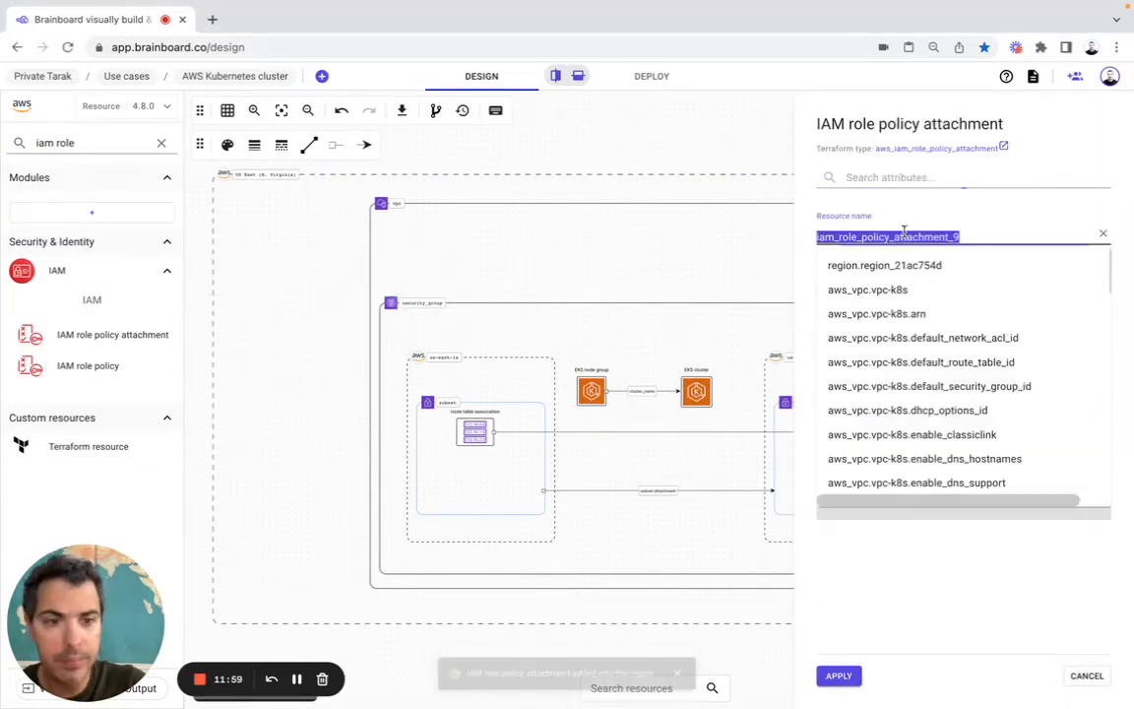
pyautogui.write('cluster-AmazonEKSClusterPolicy')
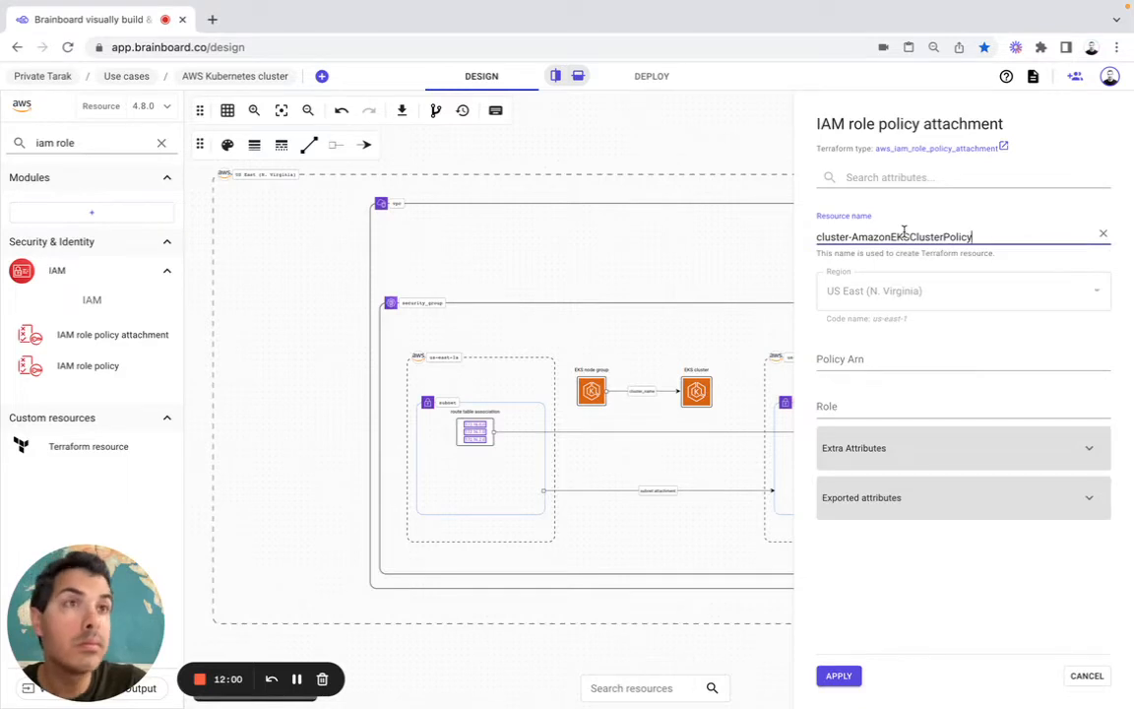
pyautogui.click(870, 359)
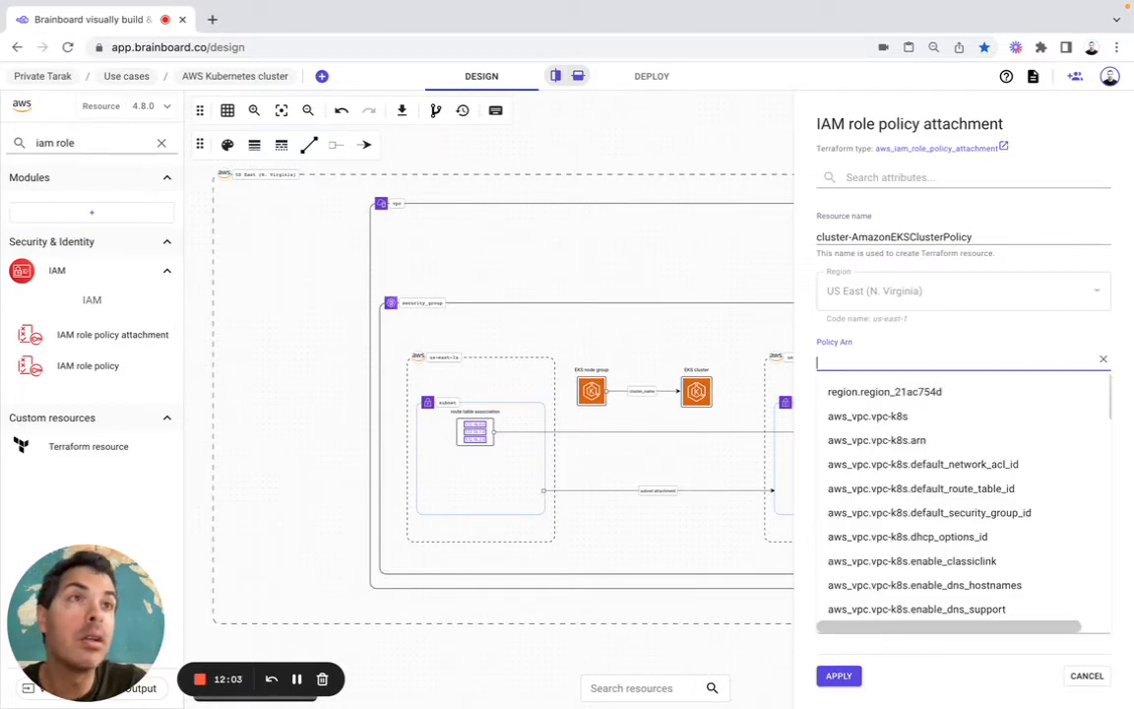
pyautogui.press('super+Tab')
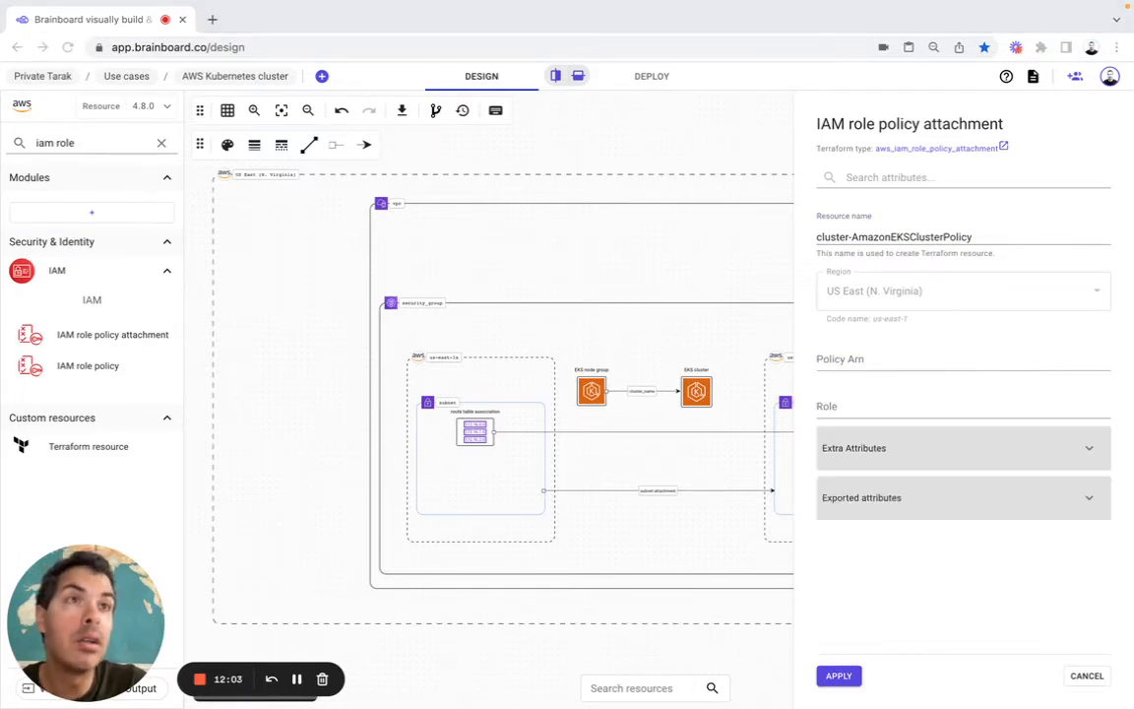
pyautogui.click(861, 356)
pyautogui.write('arn:aws:iam::aws:policy/AmazonEKSClusterPolicy')
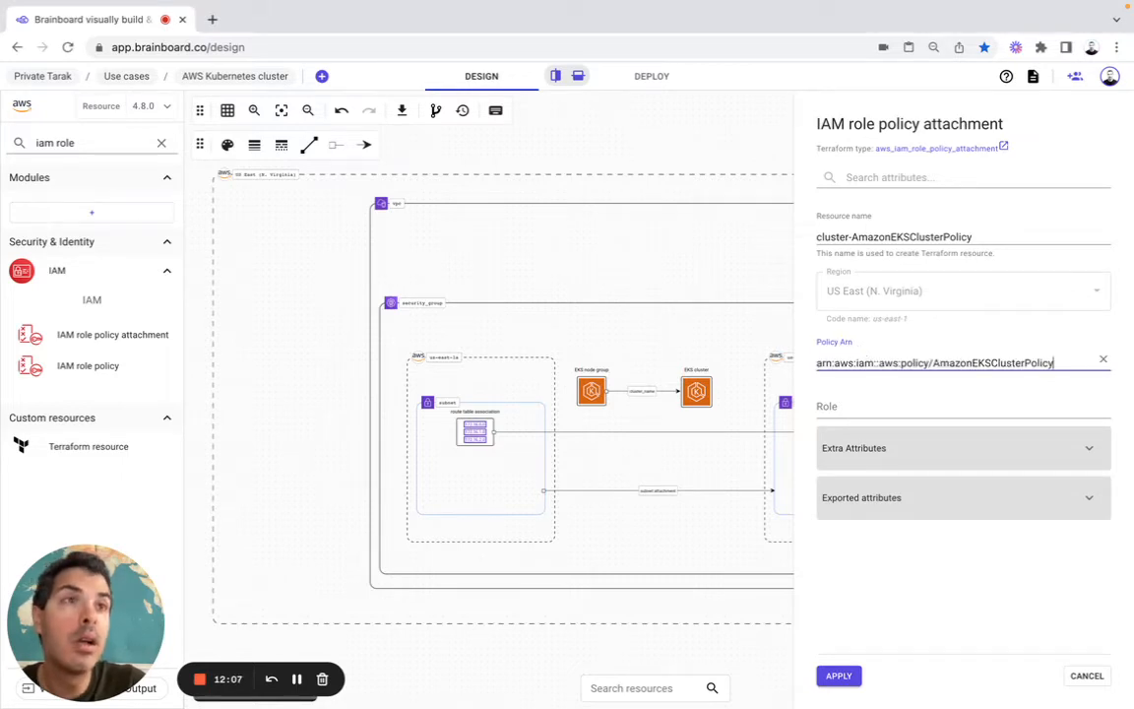
# Set the policy attachment's role to aws_iam_role.iam-cluster.name and apply its settings.
pyautogui.press('super+Tab')
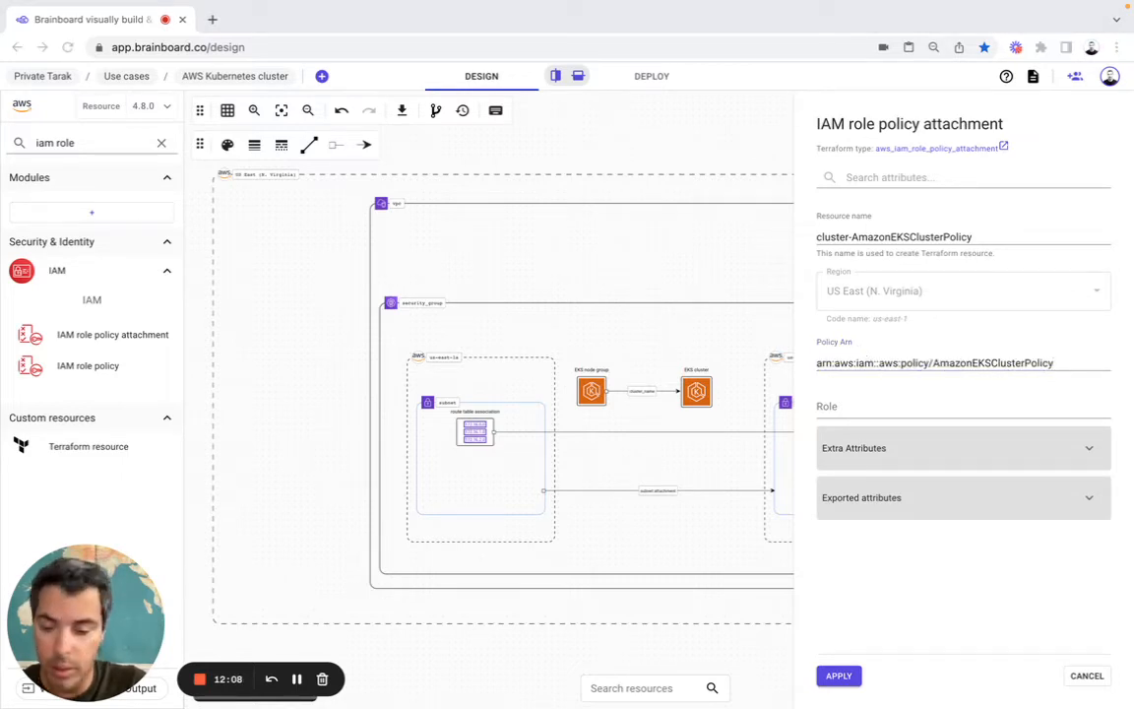
pyautogui.click(881, 415)
pyautogui.write('aws_iam_role.iam-cluster.name')
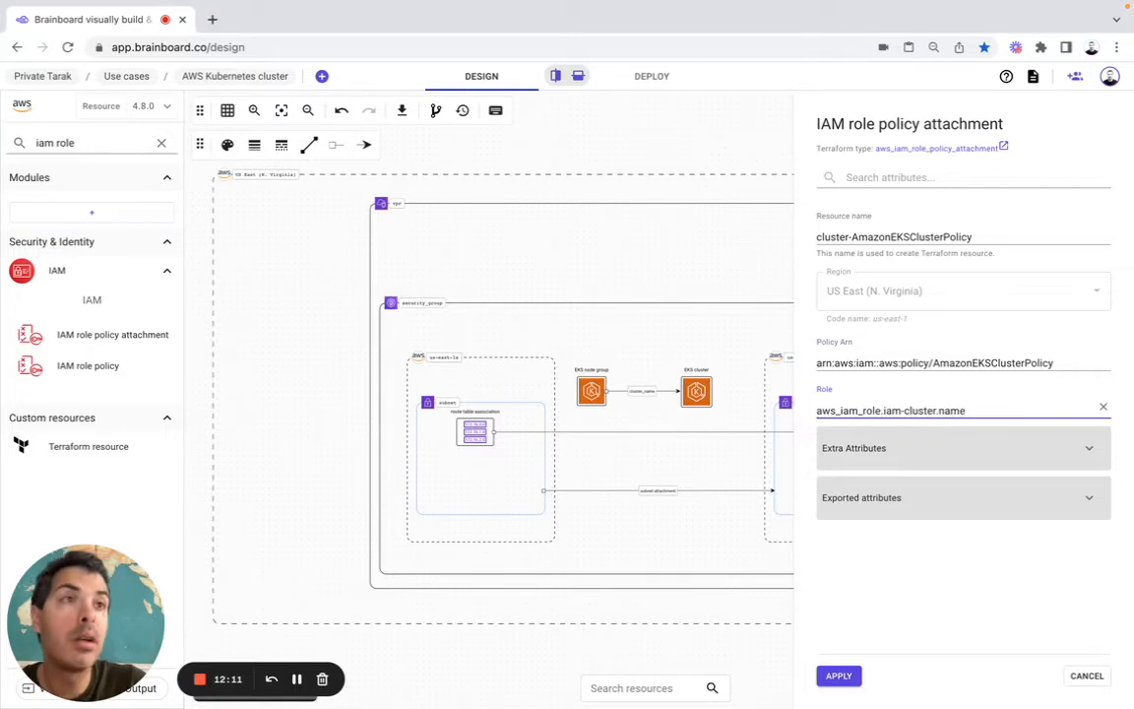
pyautogui.press('super+Tab')
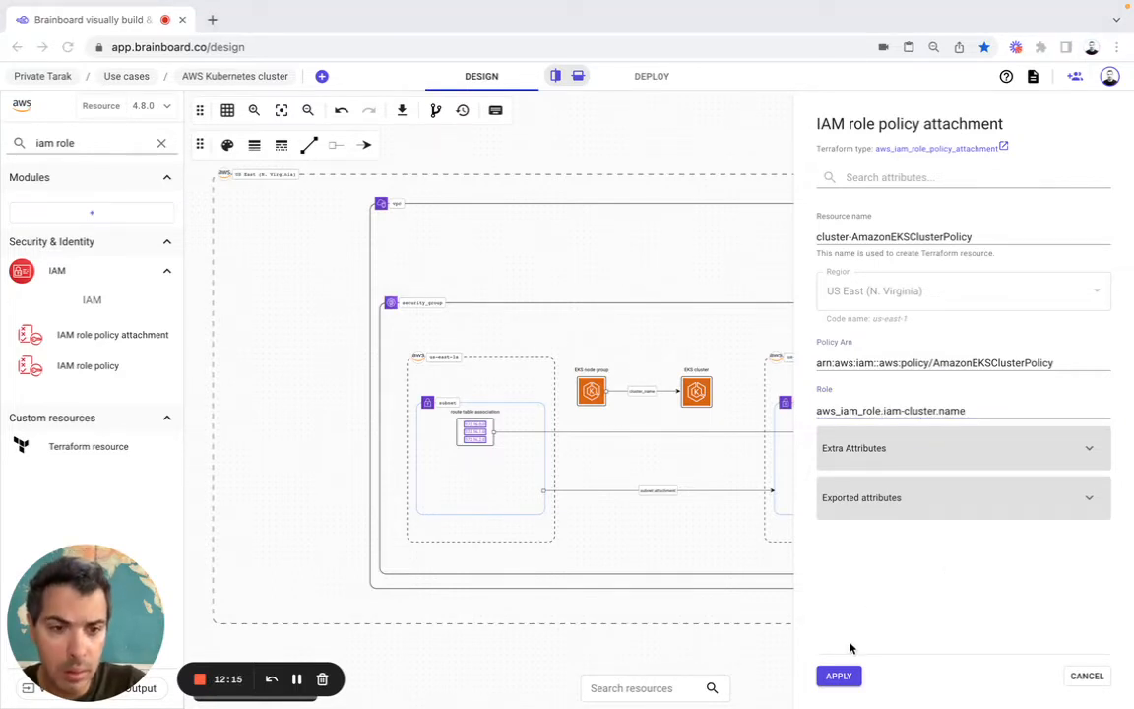
pyautogui.click(839, 676)
pyautogui.click(838, 676)
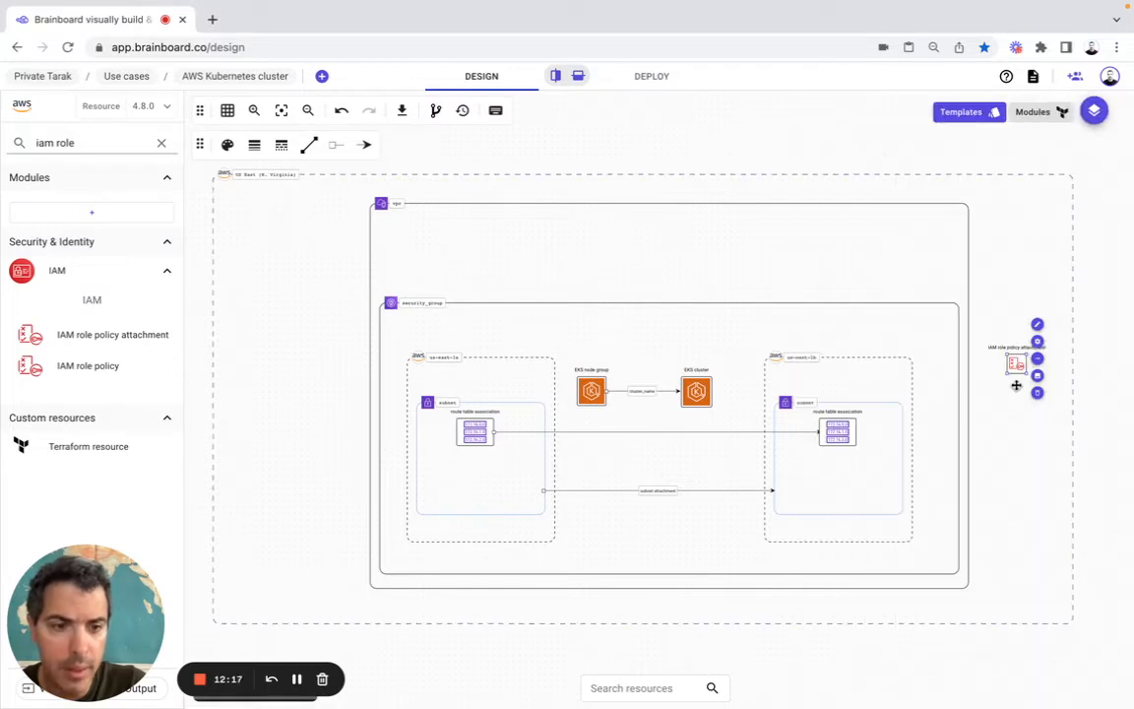
# Enlarge the IAM role policy attachment's icon beside the VPC.
pyautogui.moveTo(1010, 372); pyautogui.dragTo(1035, 388)
pyautogui.click(1016, 385)
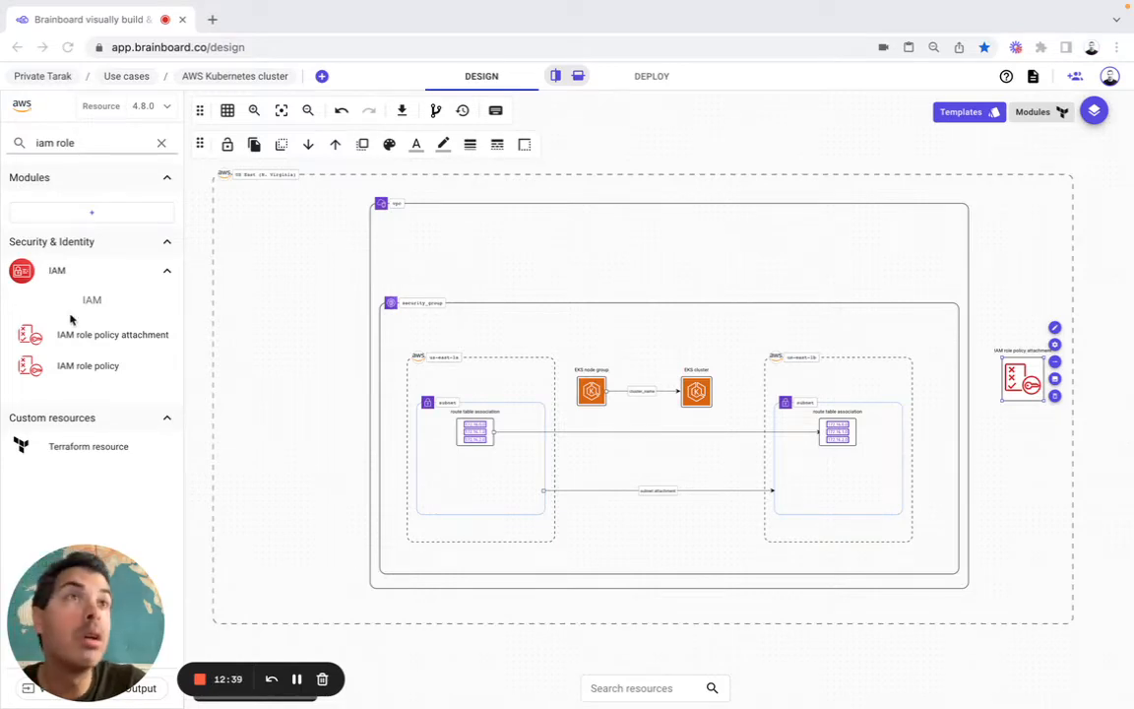
pyautogui.click(90, 344)
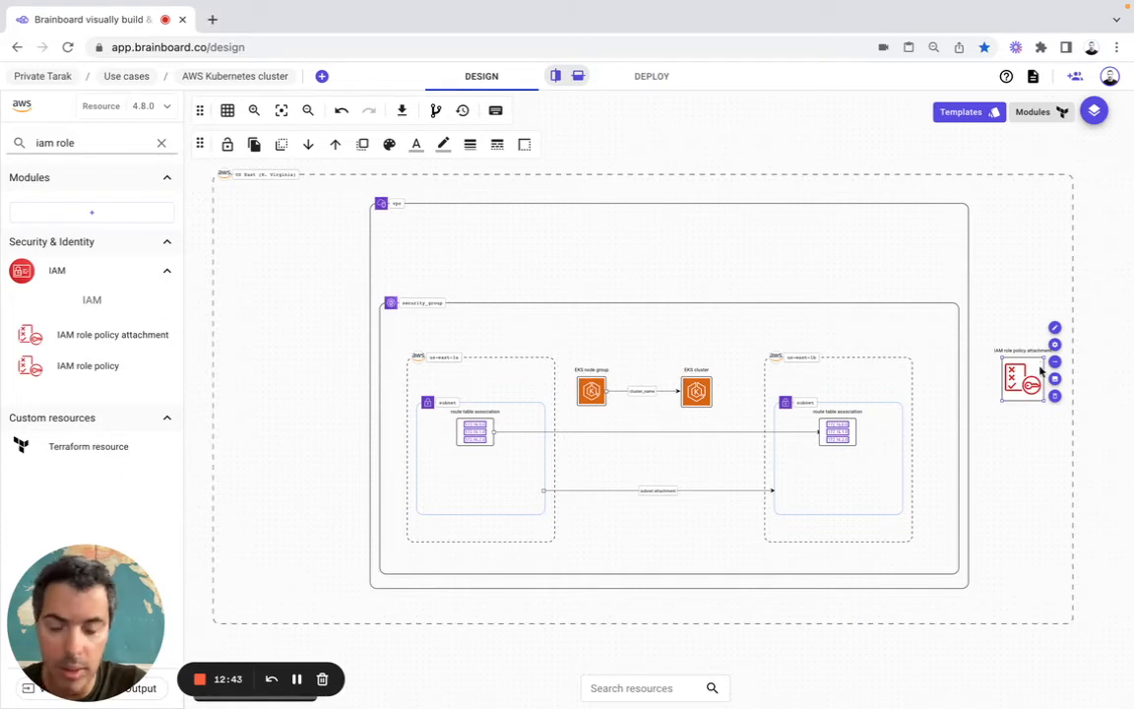
# Duplicate the IAM role policy attachment and place the copy above the original, aligned with it.
pyautogui.press('super+v')
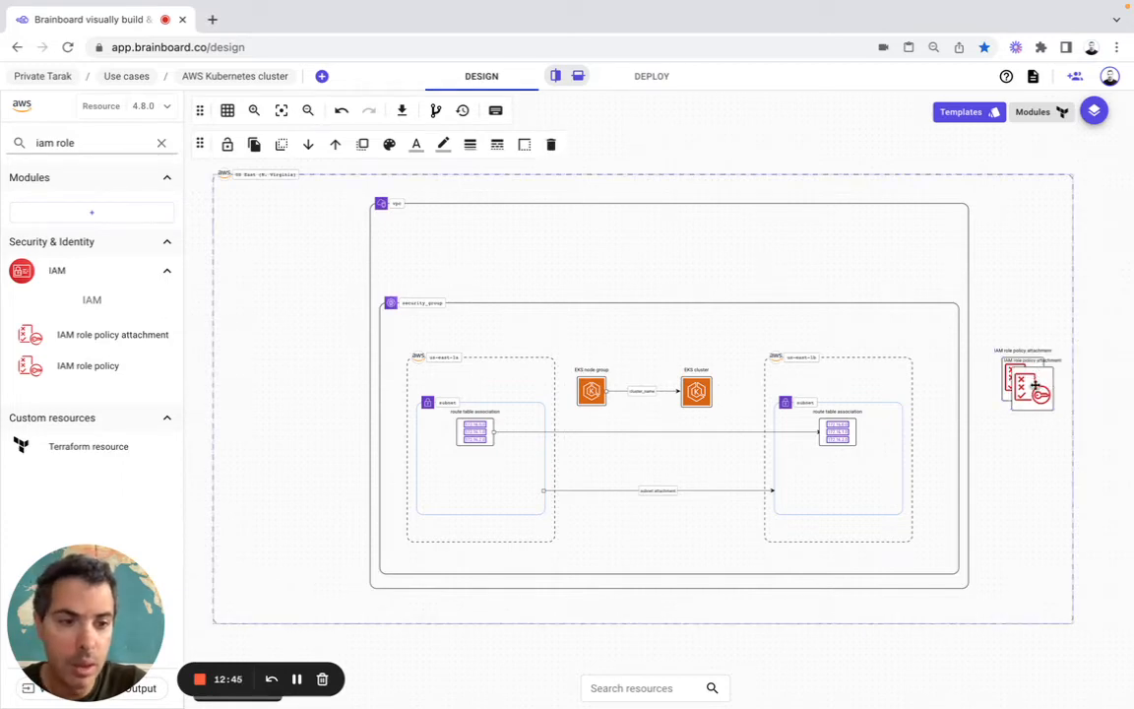
pyautogui.moveTo(1037, 390); pyautogui.dragTo(1080, 454)
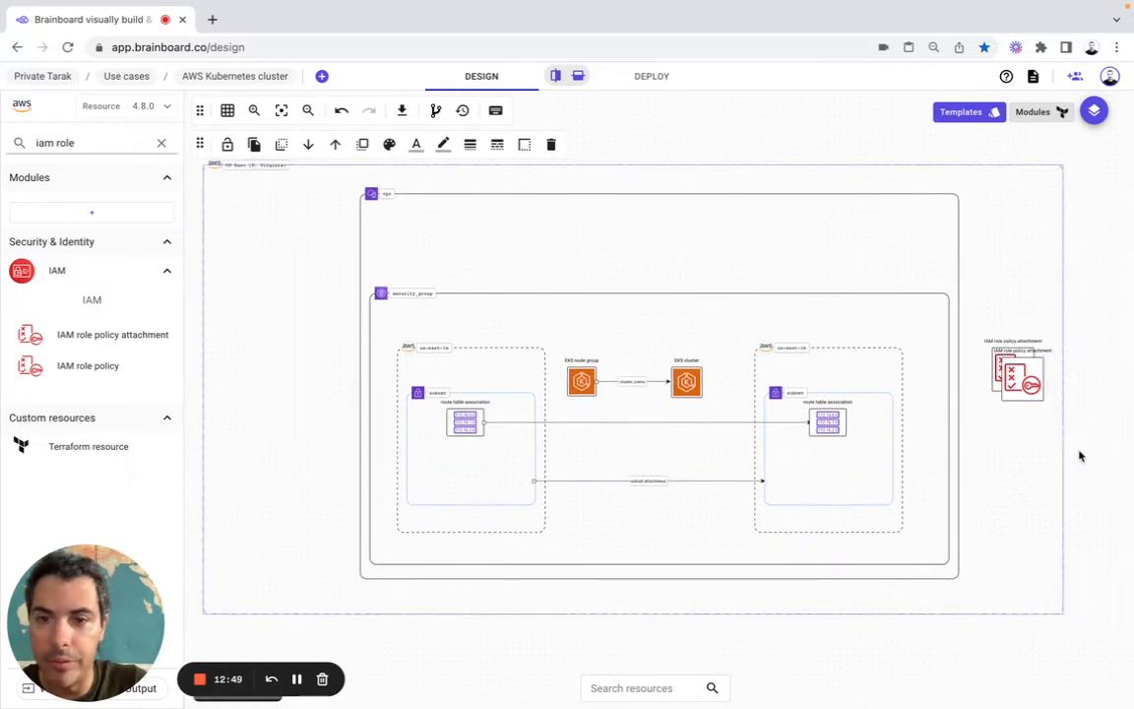
pyautogui.click(1096, 586)
pyautogui.click(1026, 382)
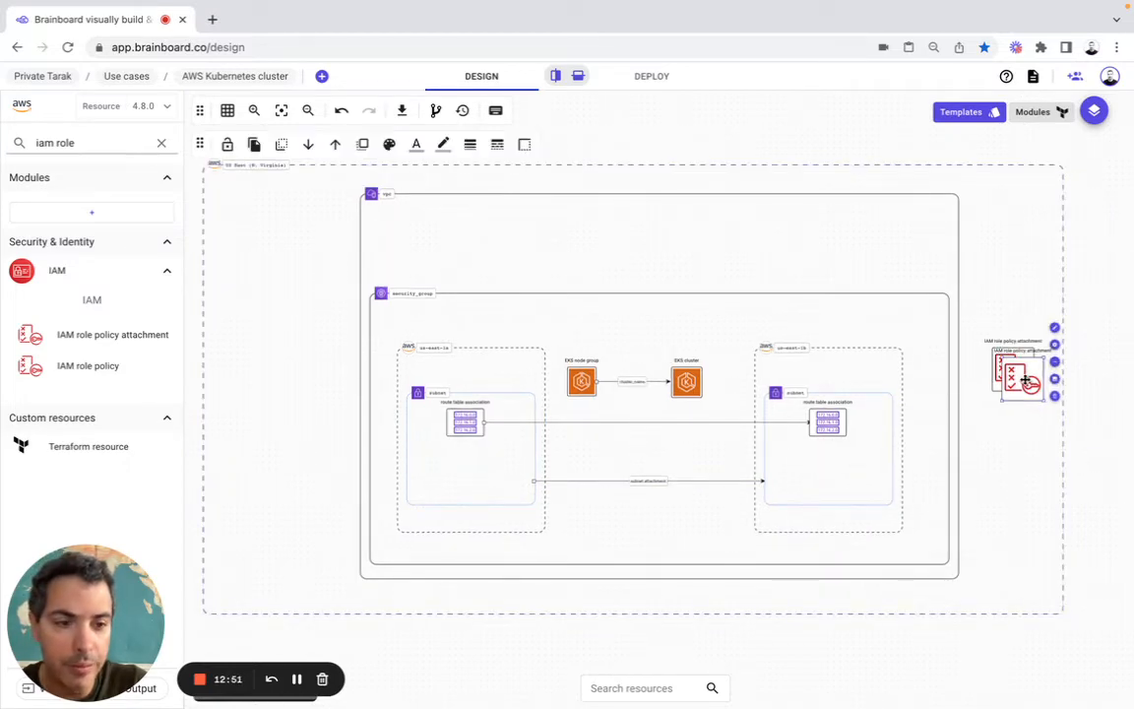
pyautogui.moveTo(1017, 381); pyautogui.dragTo(1010, 282)
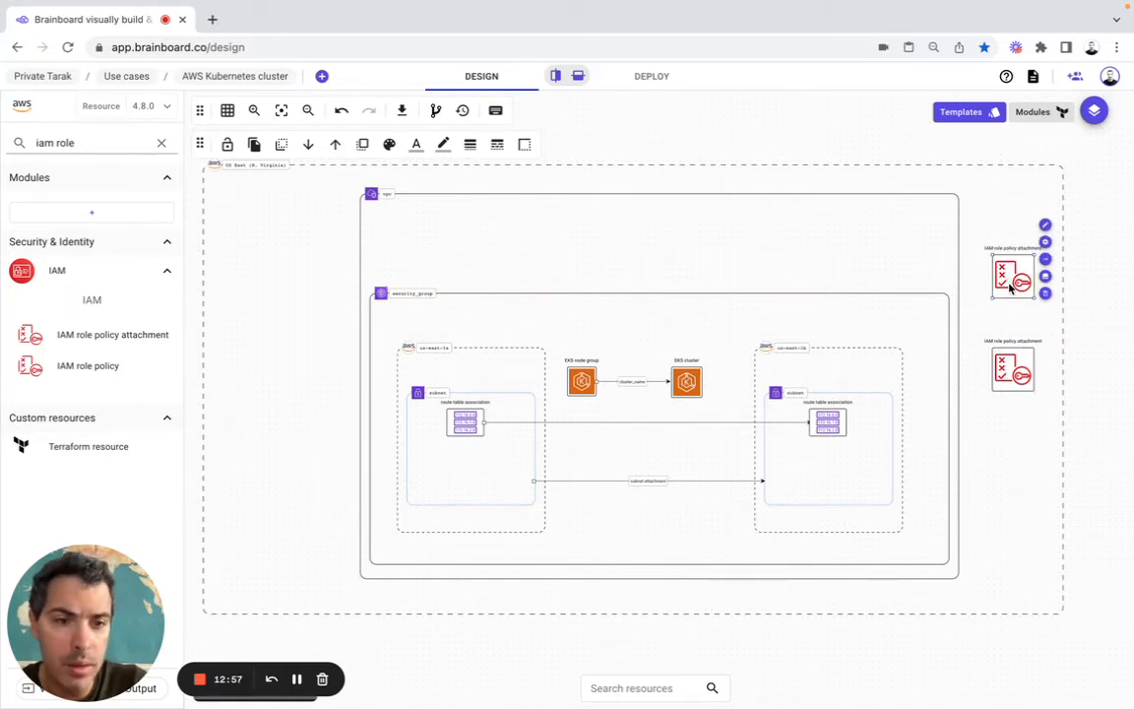
# Shrink both IAM role policy attachment icons to about the size of the EKS icons.
pyautogui.moveTo(991, 297); pyautogui.dragTo(1003, 287)
pyautogui.click(1012, 370)
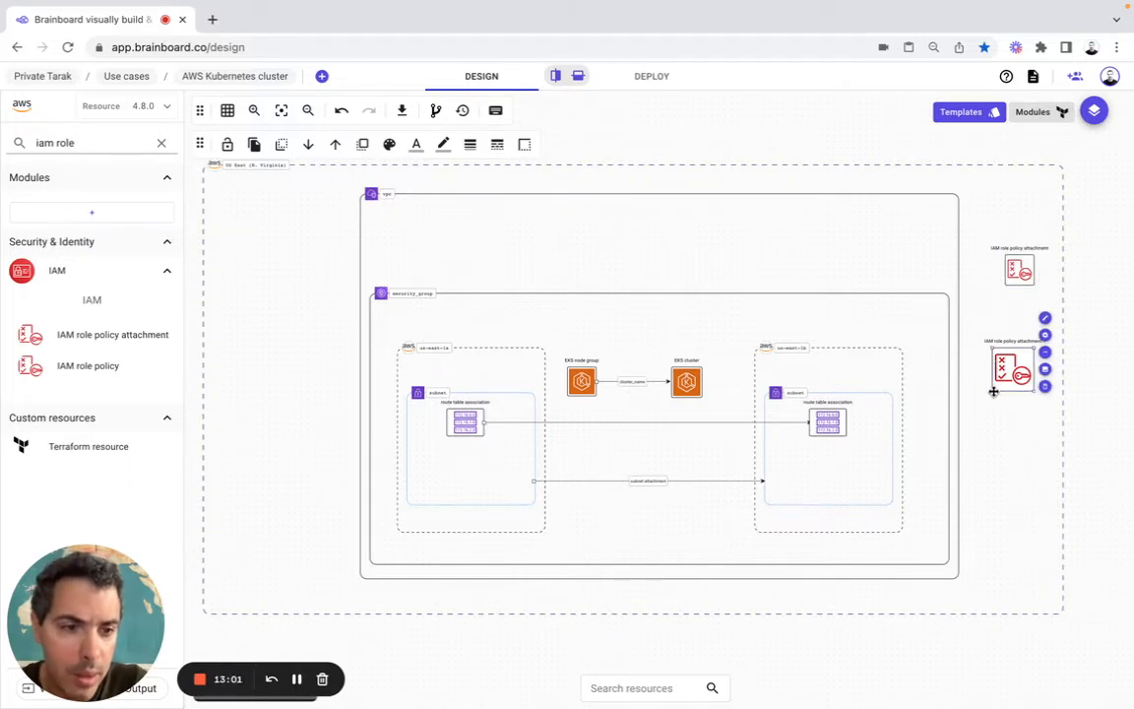
pyautogui.moveTo(993, 390); pyautogui.dragTo(1006, 380)
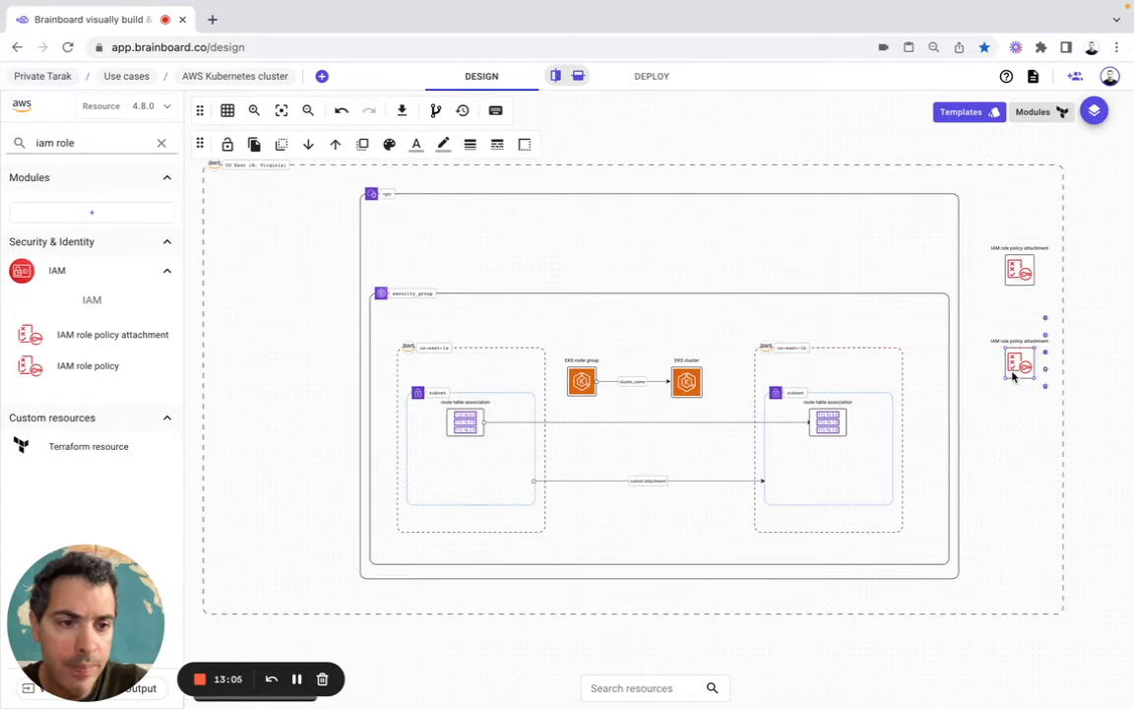
# Rename the upper IAM role policy attachment's resource as cluster-AmazonEKSVPCResourceController.
pyautogui.click(1019, 270)
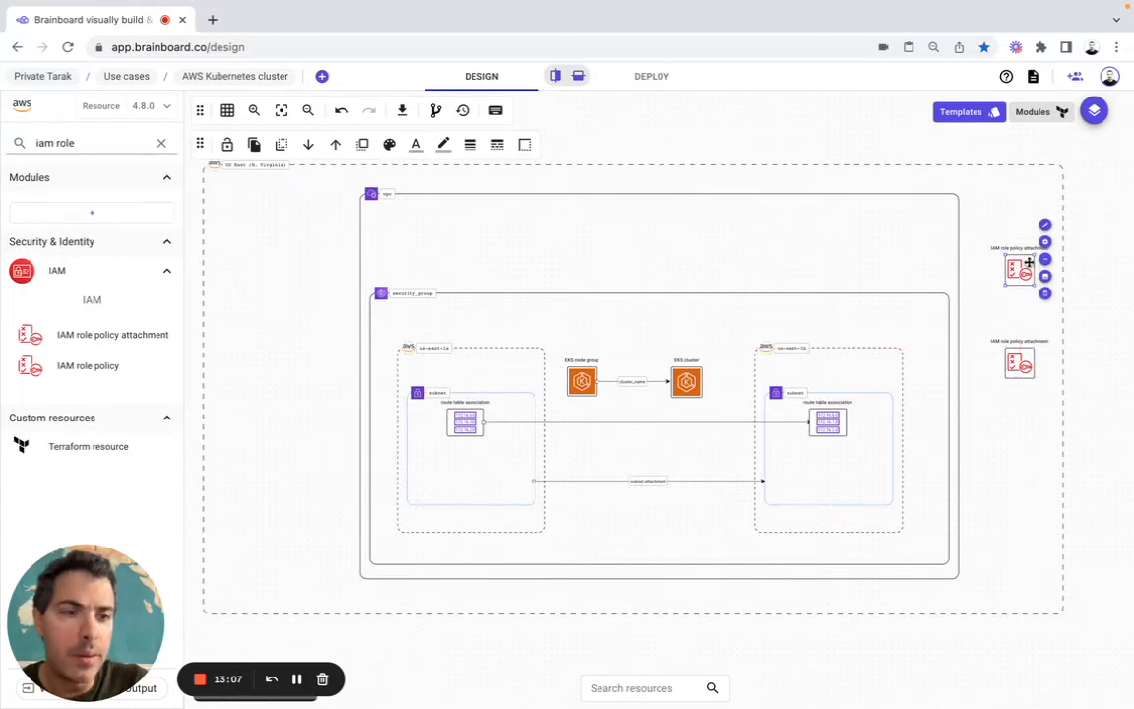
pyautogui.click(1045, 242)
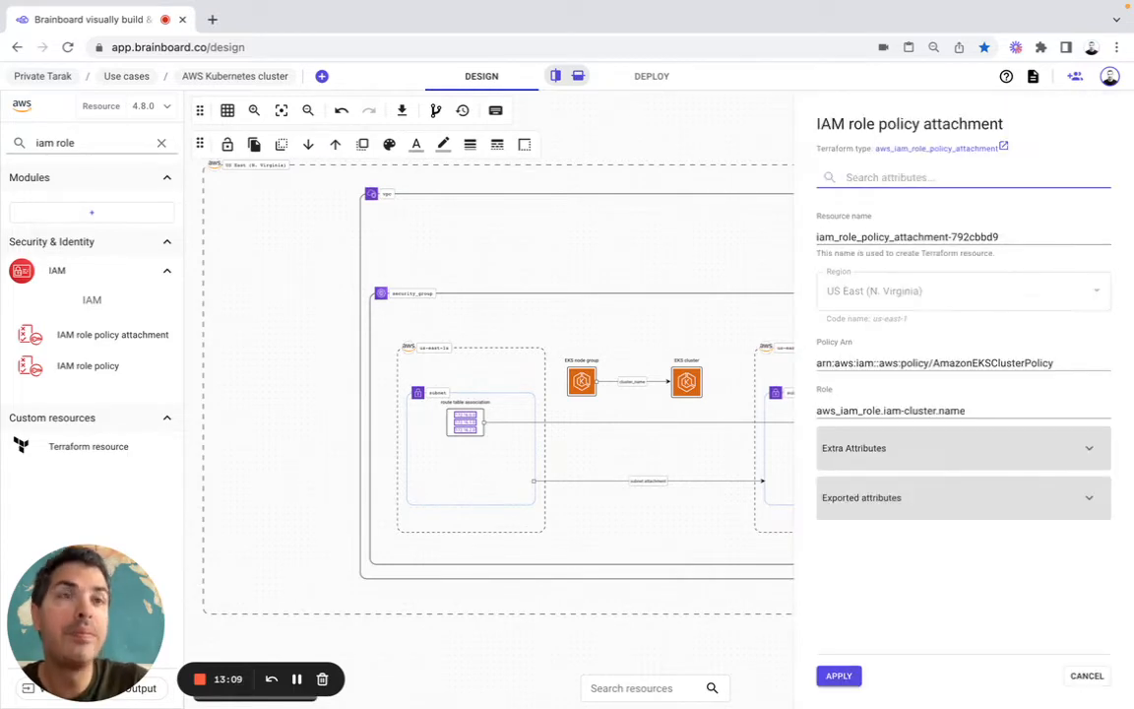
pyautogui.press('super+Tab')
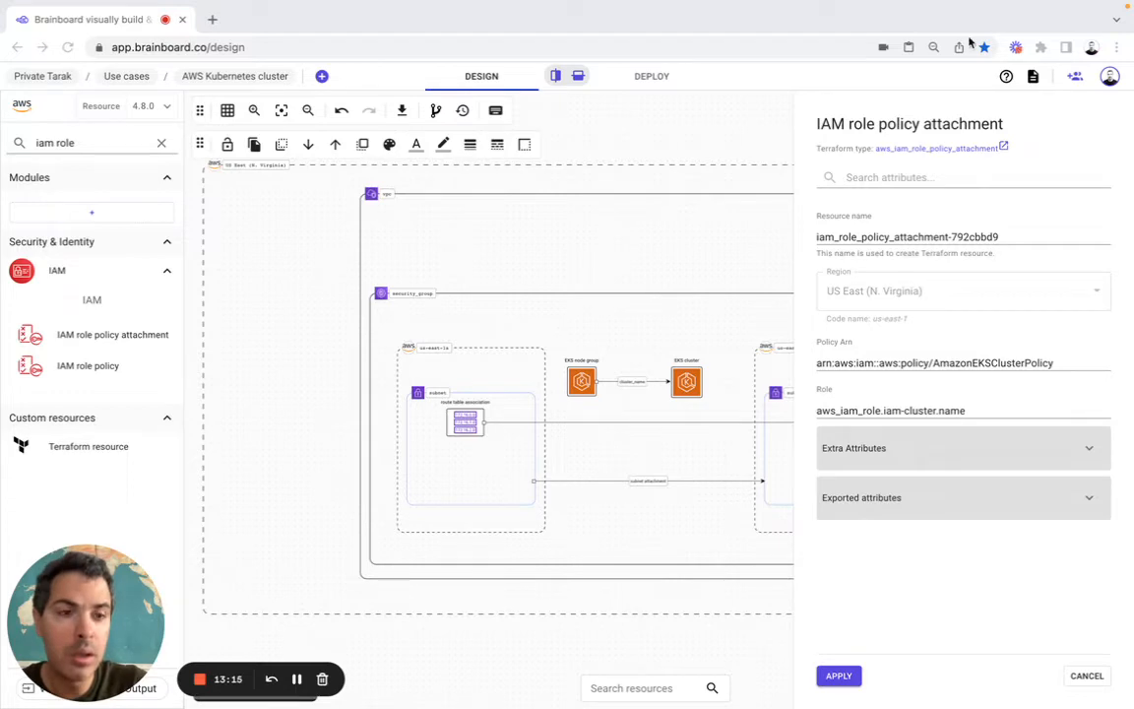
pyautogui.click(976, 244)
pyautogui.tripleClick(976, 241)
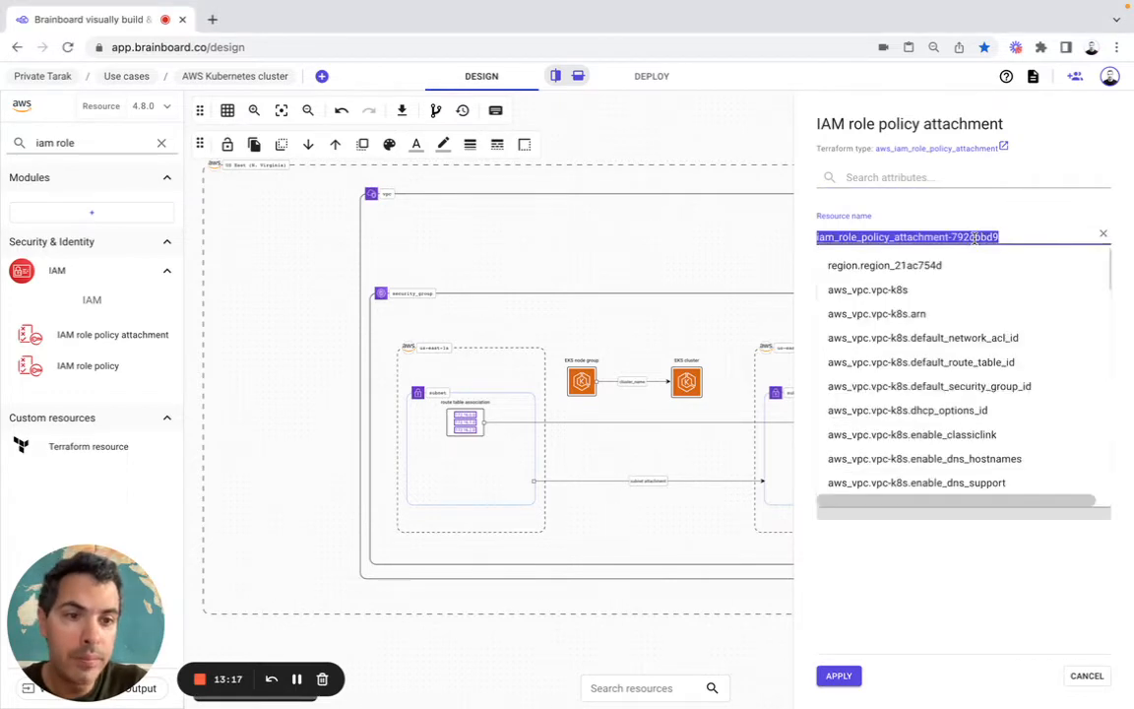
pyautogui.write('cluster-AmazonEKSVPCResourceController')
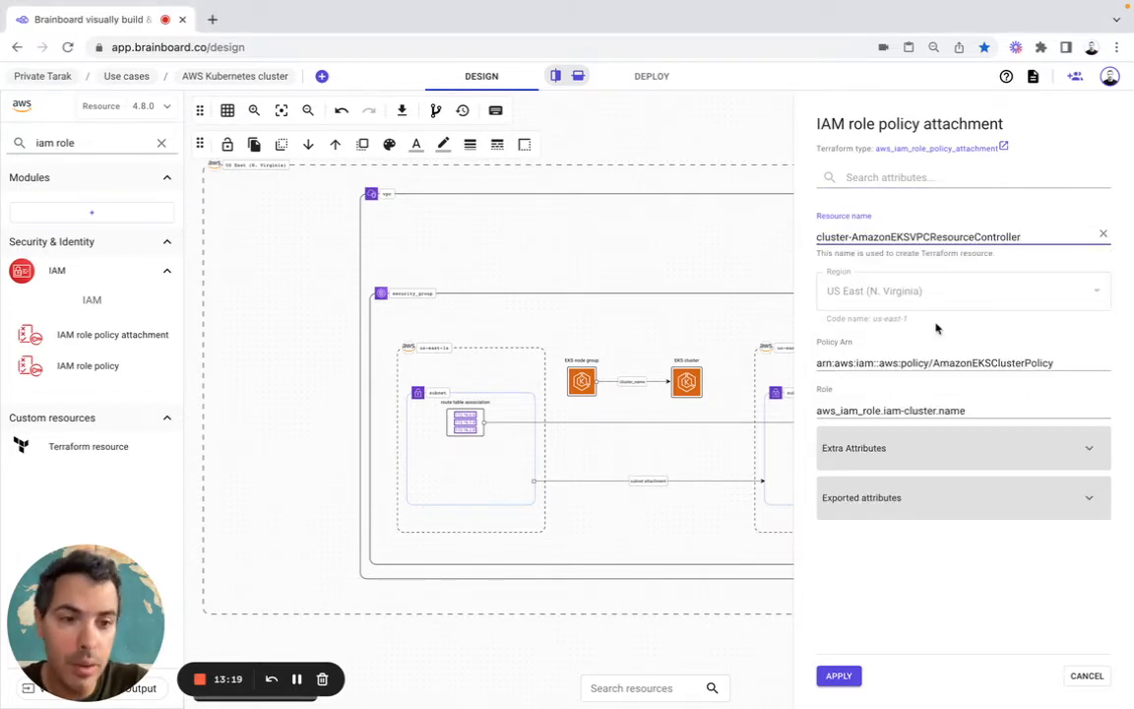
pyautogui.press('super+Tab')
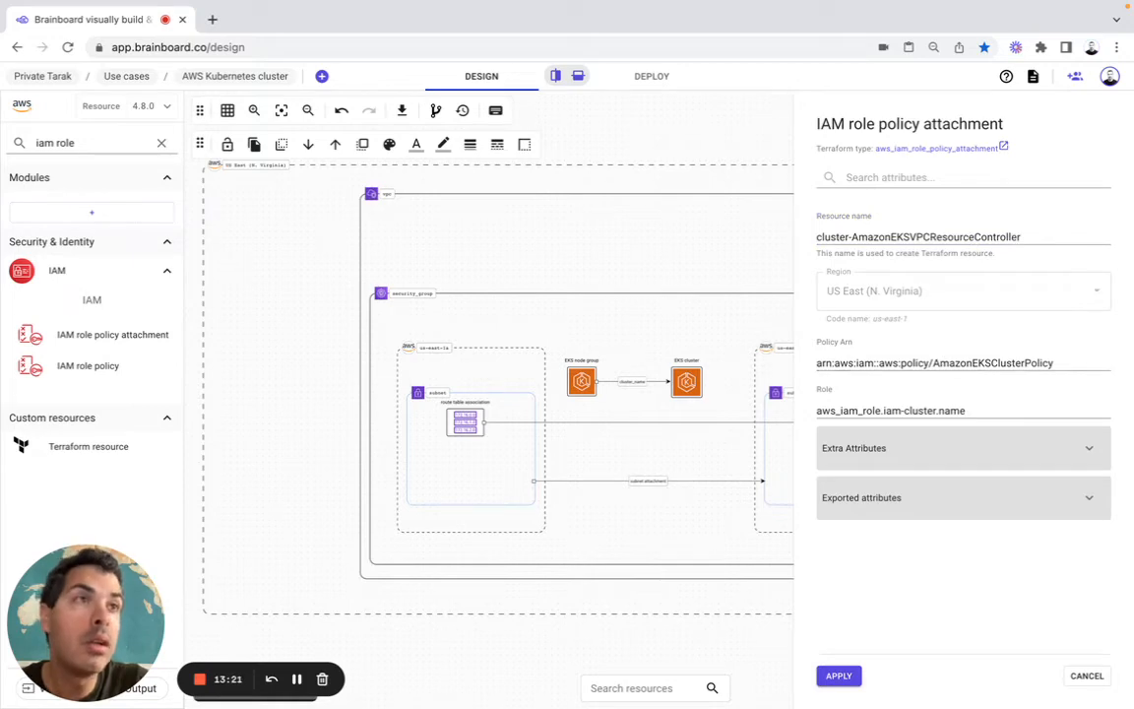
# Set the upper IAM role policy attachment's policy ARN to arn:aws:iam::aws:policy/AmazonEKSVPCResourceController and apply the configuration.
pyautogui.press('super+Tab')
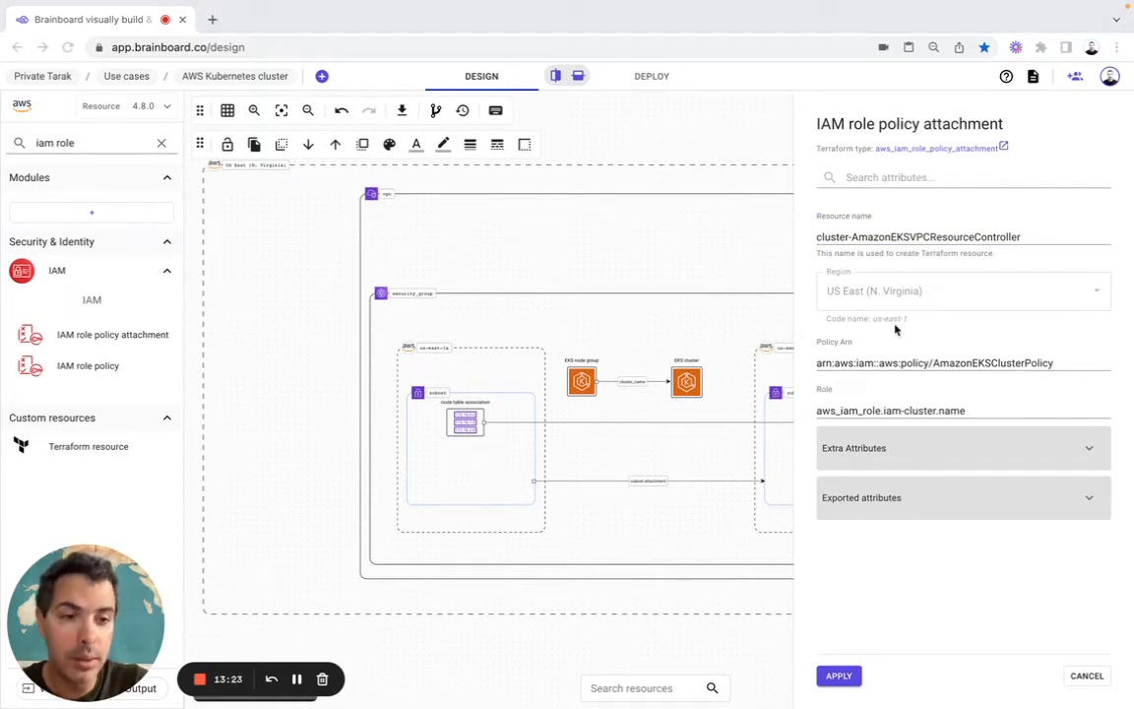
pyautogui.tripleClick(894, 364)
pyautogui.write('arn:aws:iam::aws:policy/AmazonEKSVPCResourceController')
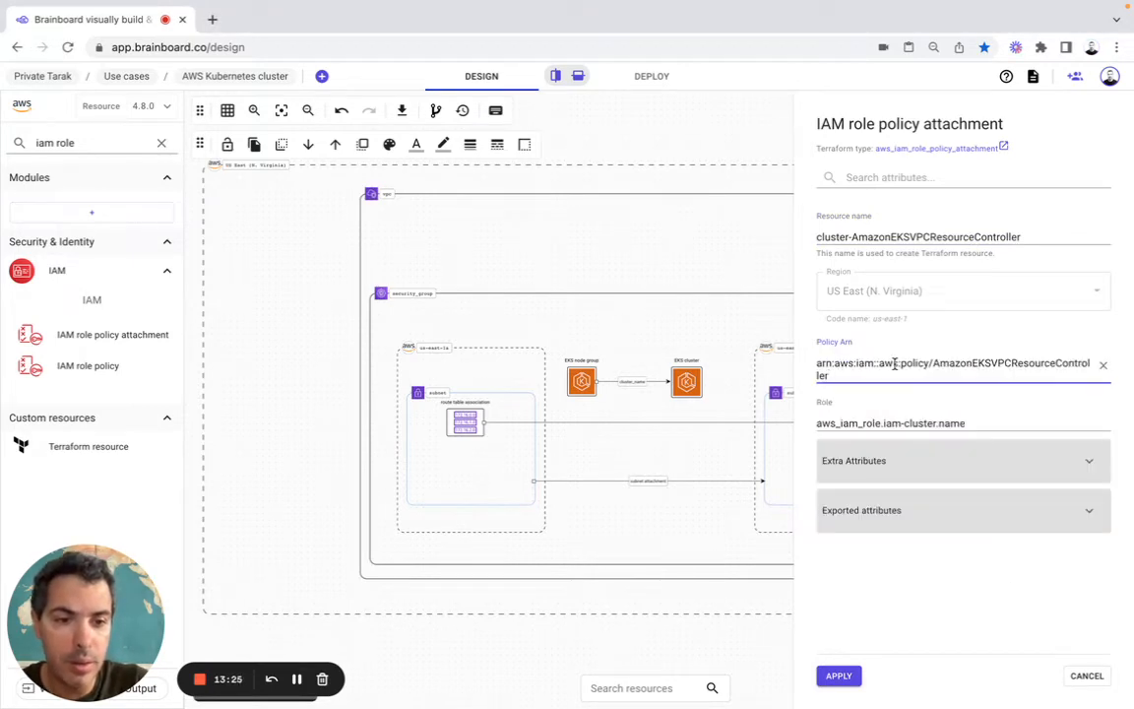
pyautogui.press('super+Tab')
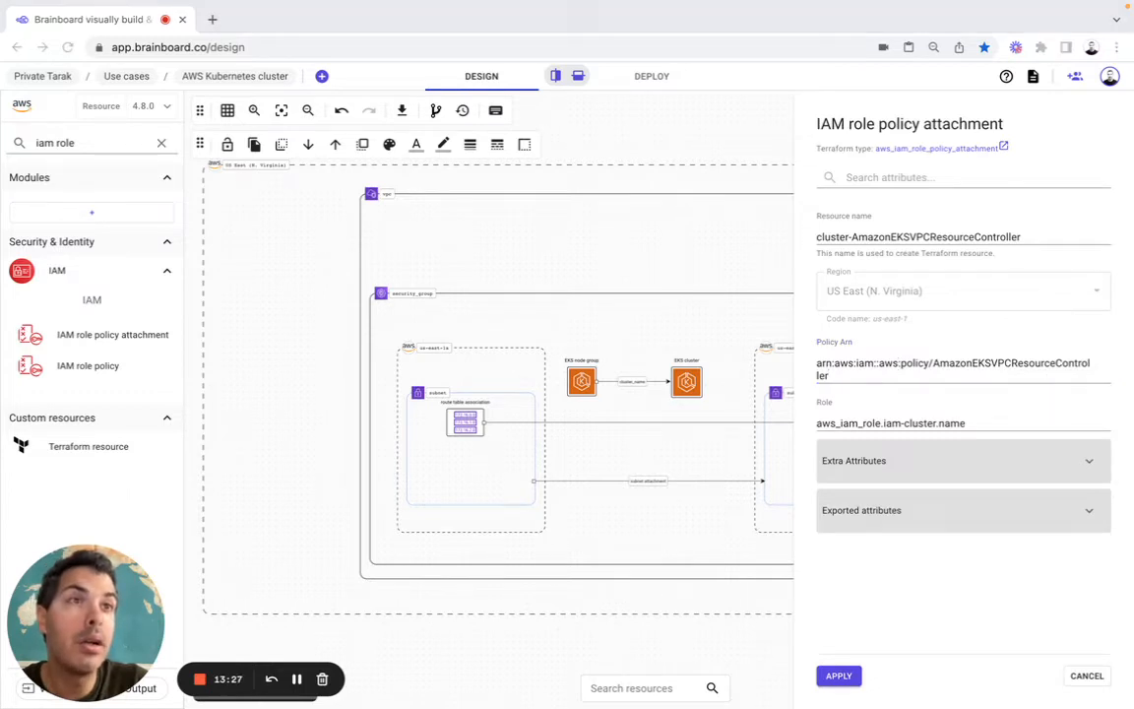
pyautogui.click(894, 422)
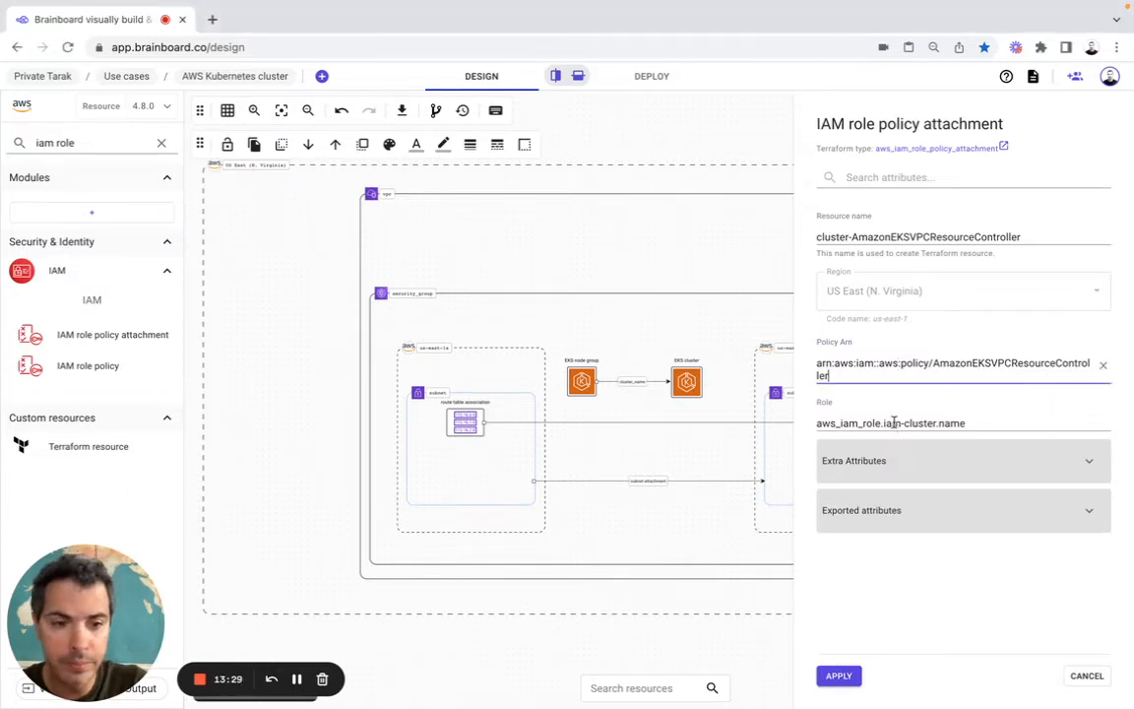
pyautogui.click(803, 428)
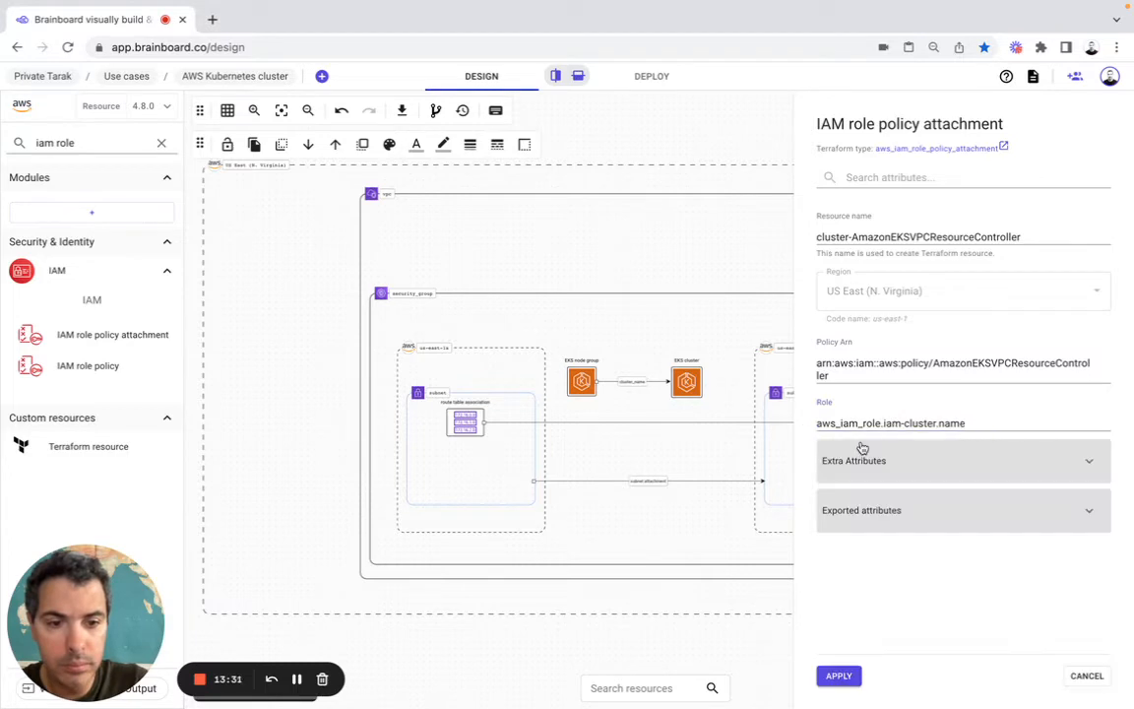
pyautogui.click(866, 455)
pyautogui.scroll(-2, 874, 445)
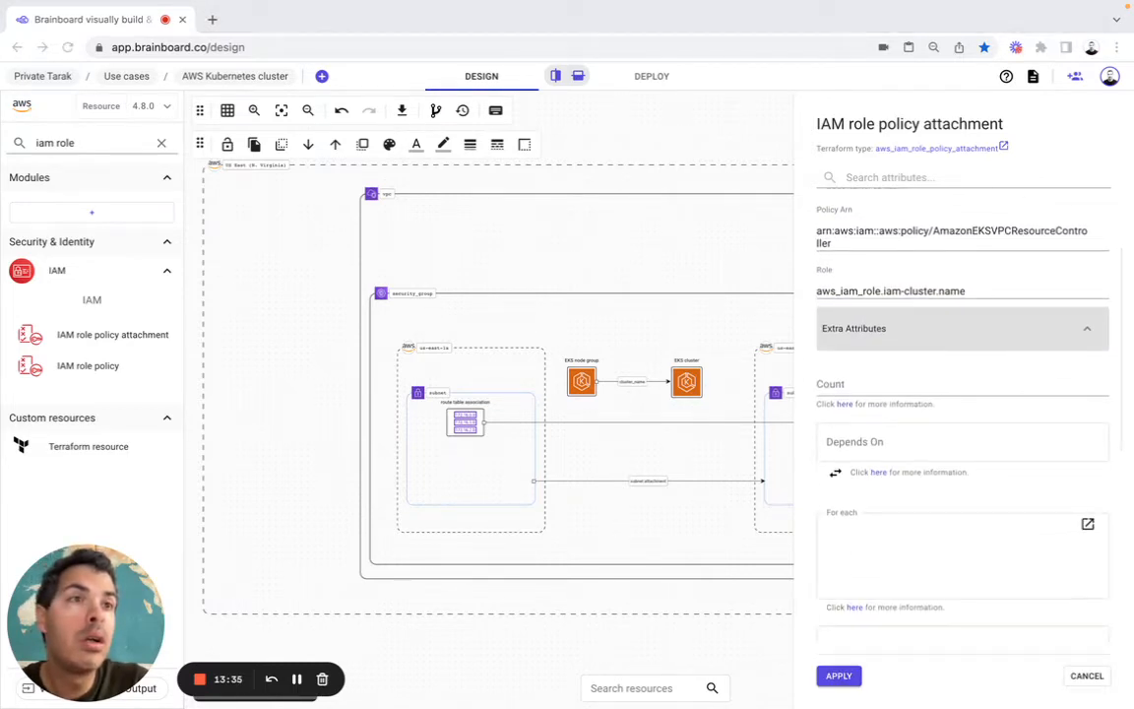
pyautogui.click(837, 676)
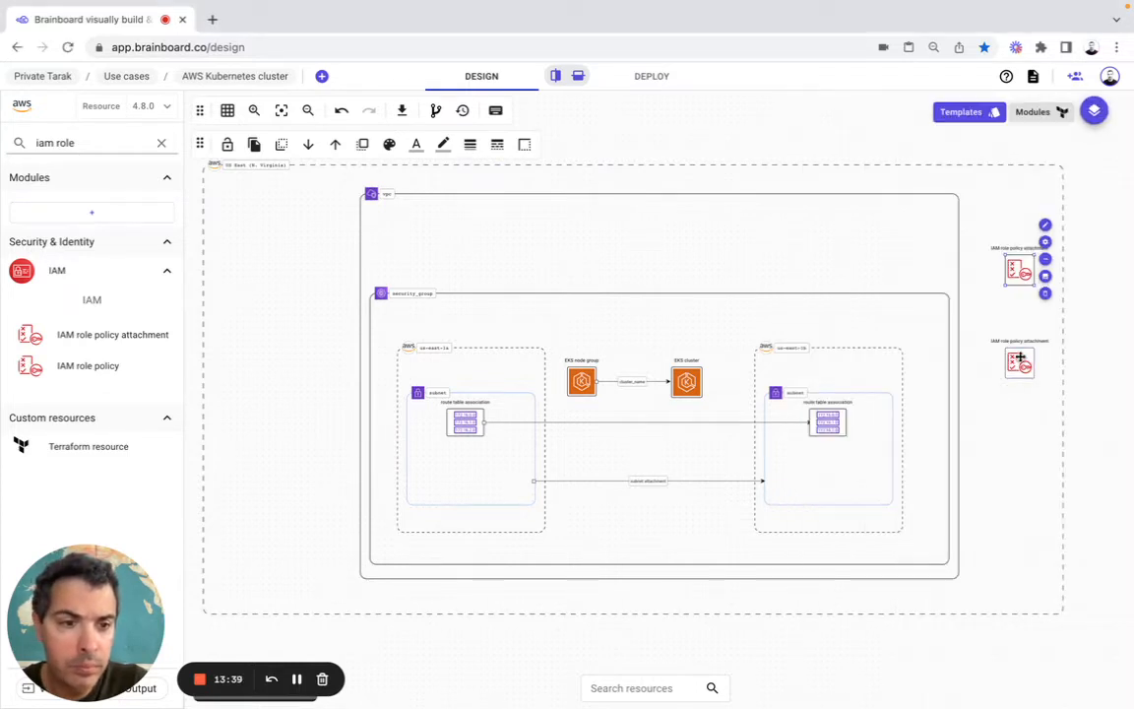
# Match the upper IAM role policy attachment's icon to the lower one's size and align the two vertically beside the VPC.
pyautogui.moveTo(1020, 358); pyautogui.dragTo(1025, 360)
pyautogui.click(1012, 268)
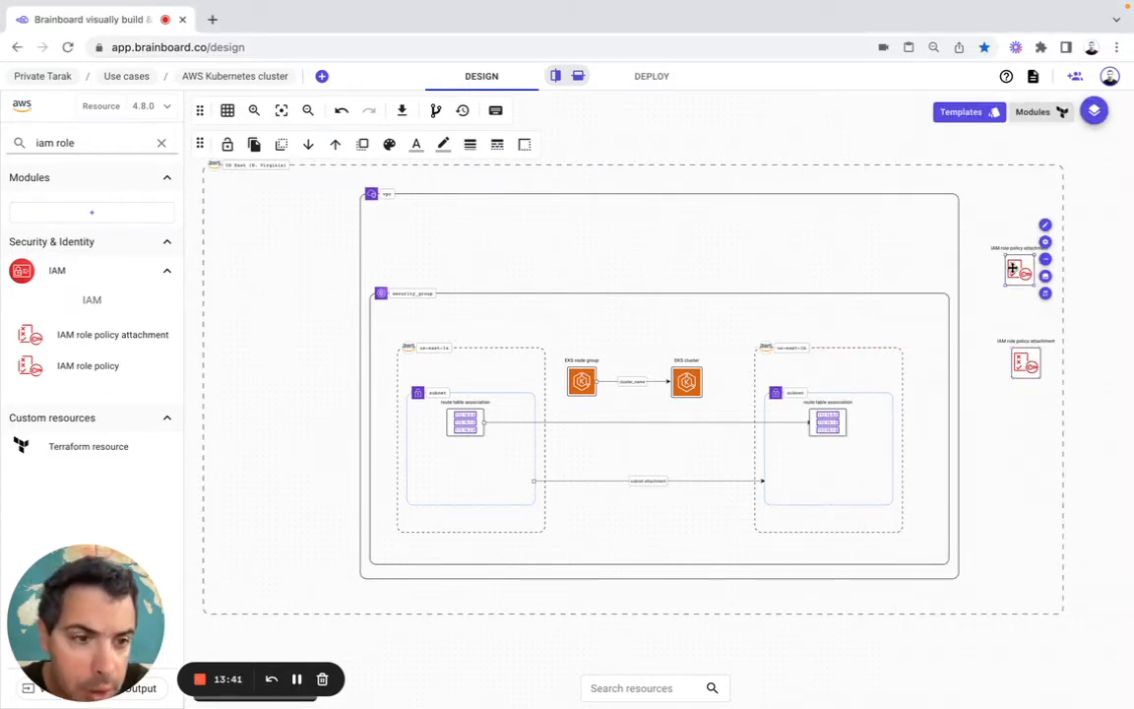
pyautogui.moveTo(1005, 286); pyautogui.dragTo(1009, 280)
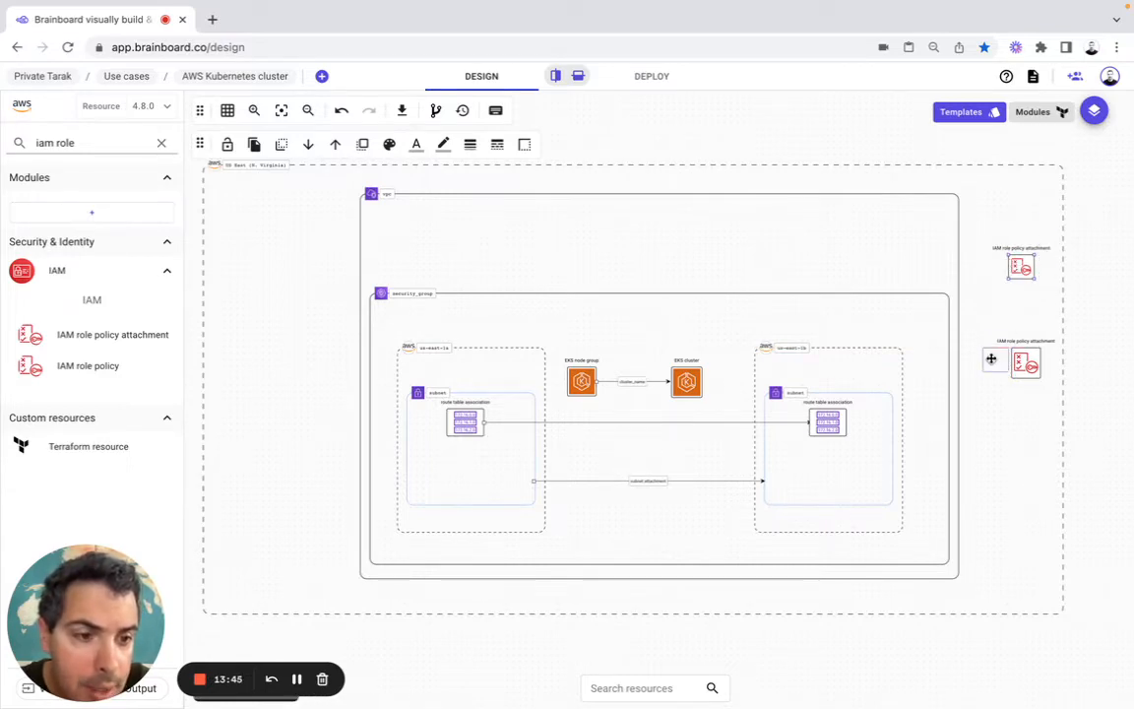
pyautogui.moveTo(991, 358); pyautogui.dragTo(1006, 378)
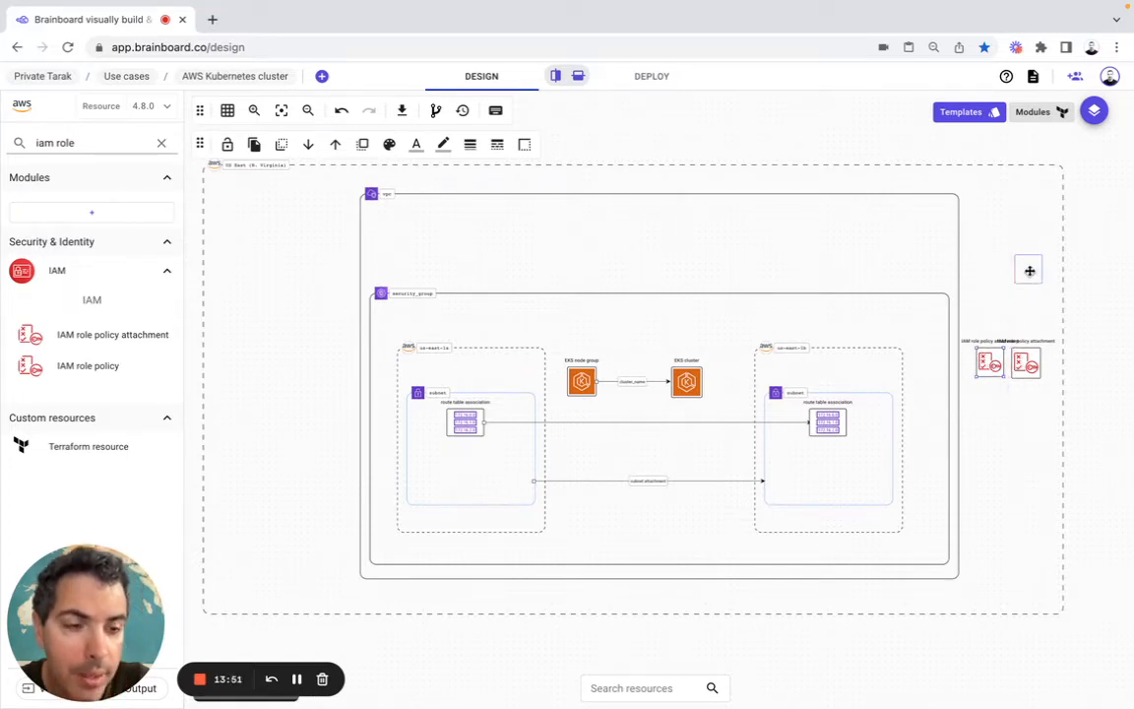
pyautogui.moveTo(1029, 269); pyautogui.dragTo(1028, 276)
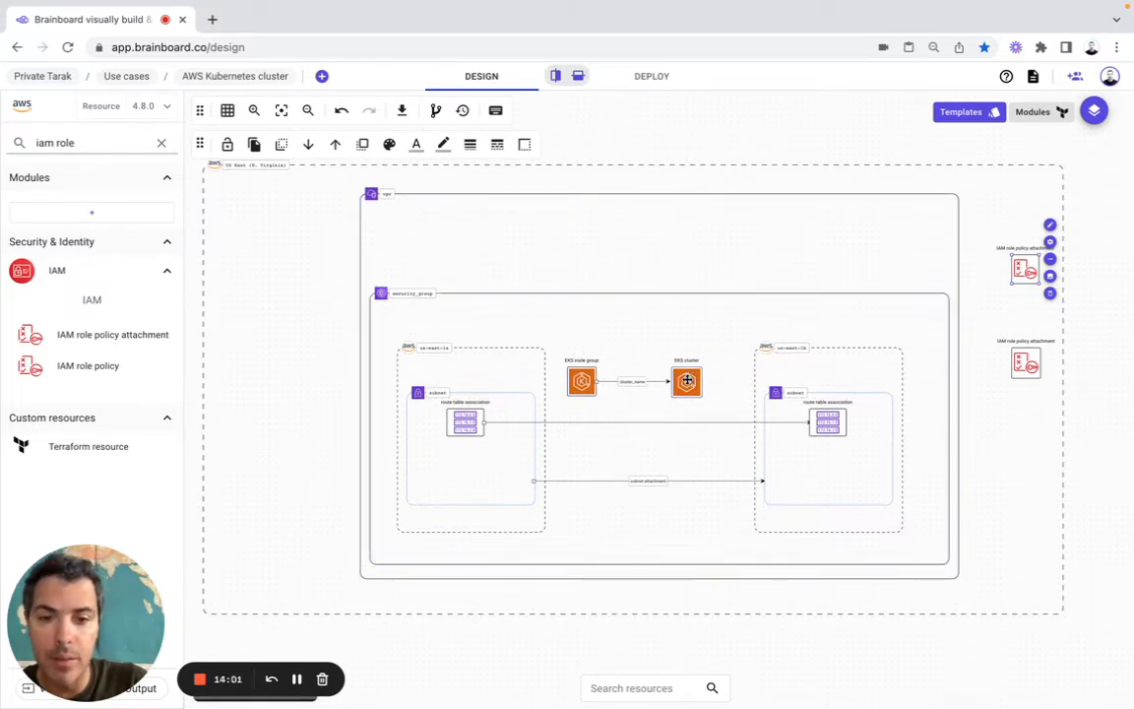
# Shift the EKS cluster and EKS node group slightly to the right, keeping the cluster_name connector attached between them.
pyautogui.click(686, 380)
pyautogui.moveTo(686, 380); pyautogui.dragTo(710, 383)
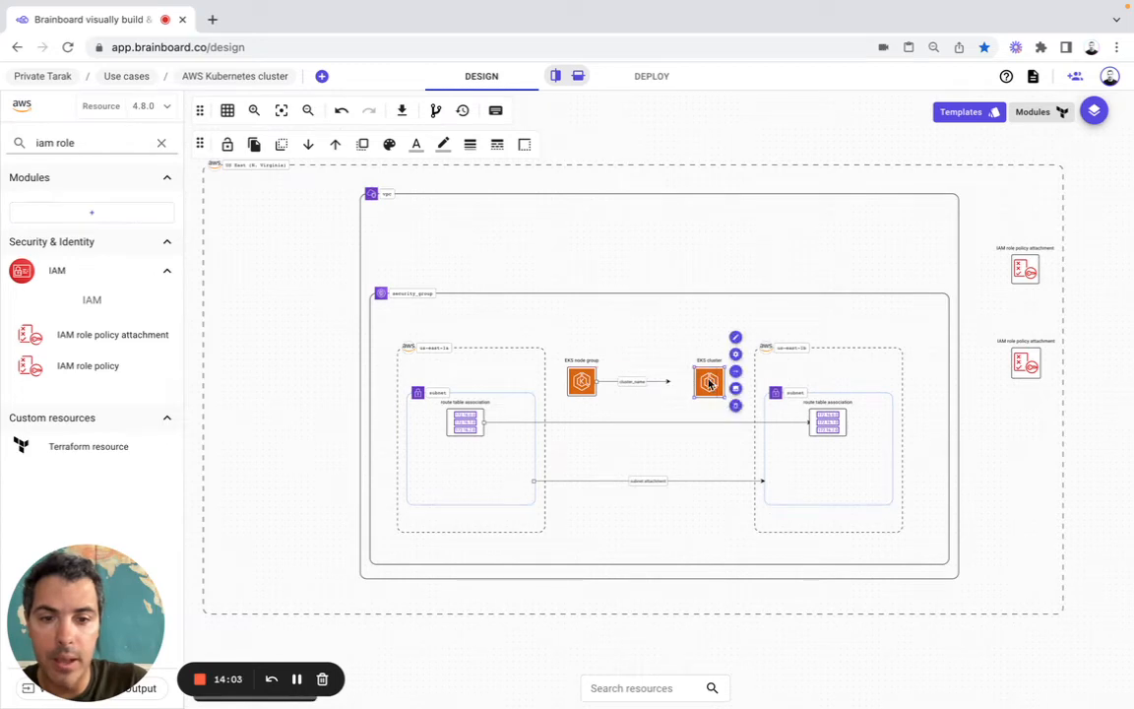
pyautogui.click(582, 381)
pyautogui.moveTo(582, 384); pyautogui.dragTo(692, 382)
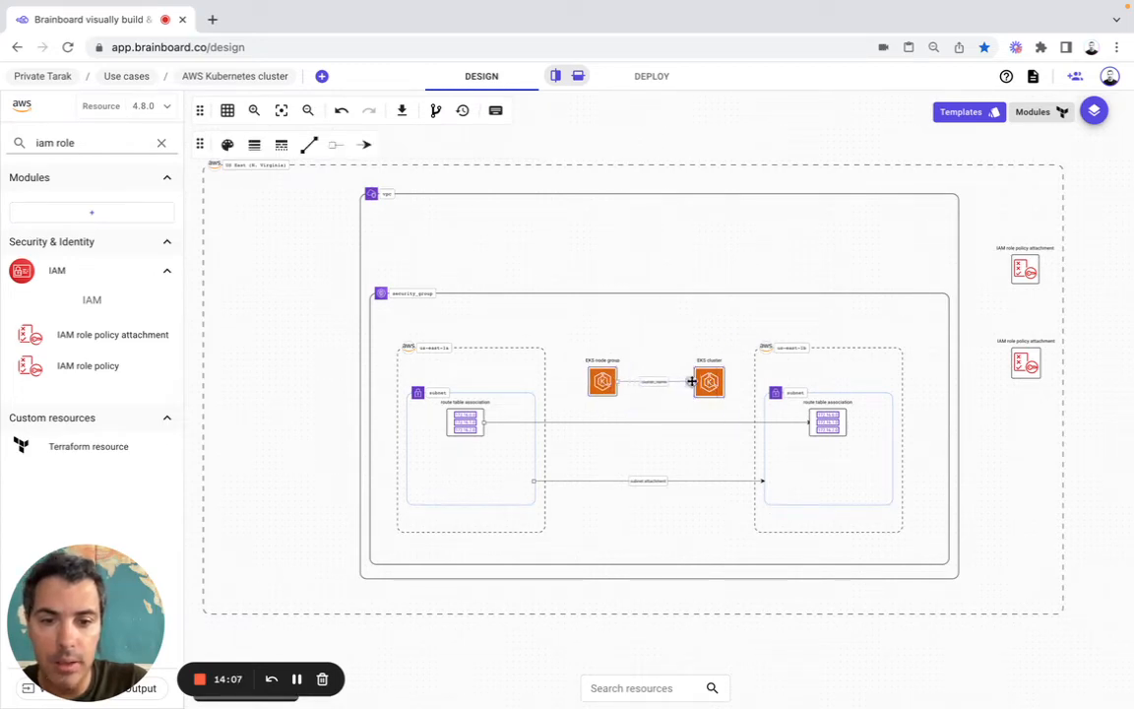
# Open the EKS cluster's cloud configuration and filter its attributes by "depends".
pyautogui.click(704, 382)
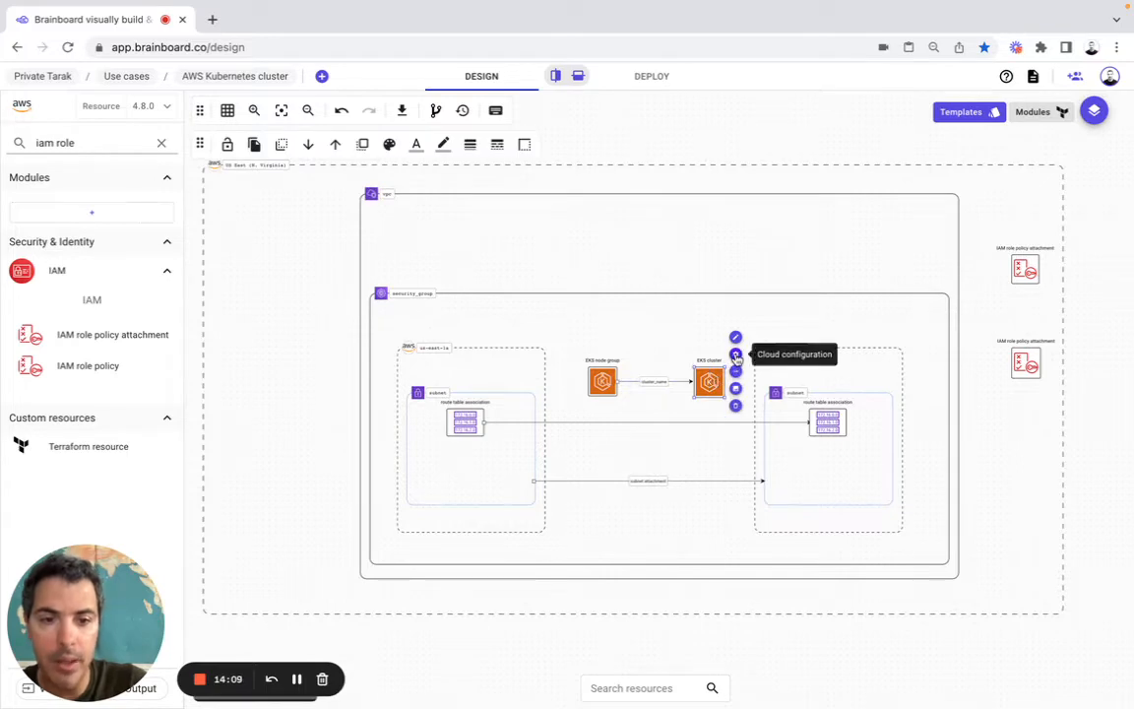
pyautogui.click(737, 357)
pyautogui.click(853, 177)
pyautogui.write('dpene')
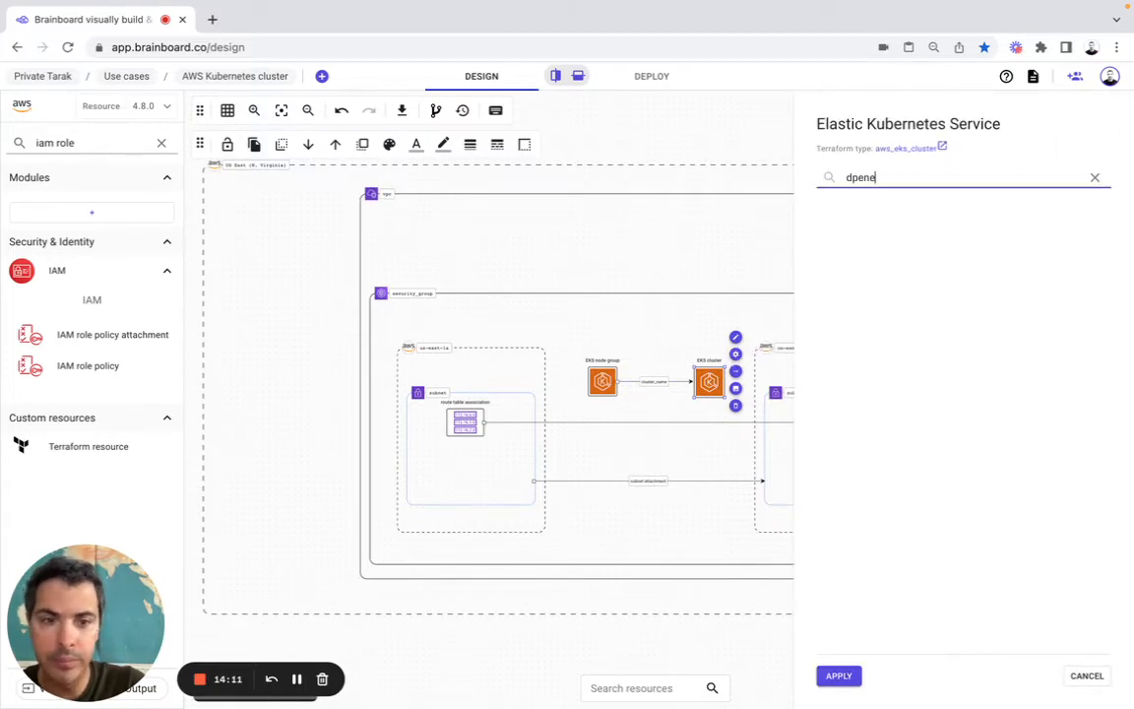
pyautogui.press('BackSpace')
pyautogui.press('BackSpace')
pyautogui.press('BackSpace')
pyautogui.write('epen')
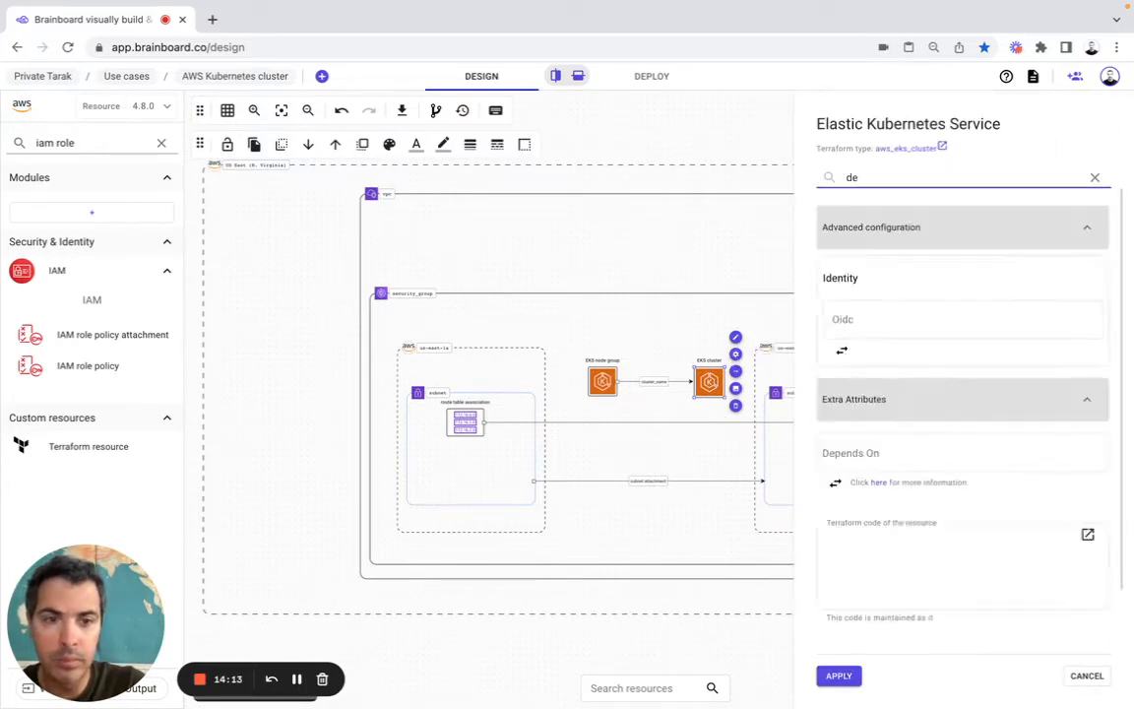
pyautogui.write('ds')
# Add aws_iam_role_policy_attachment.cluster-AmazonEKSClusterPolicy to the EKS cluster's Depends On attribute.
pyautogui.click(878, 280)
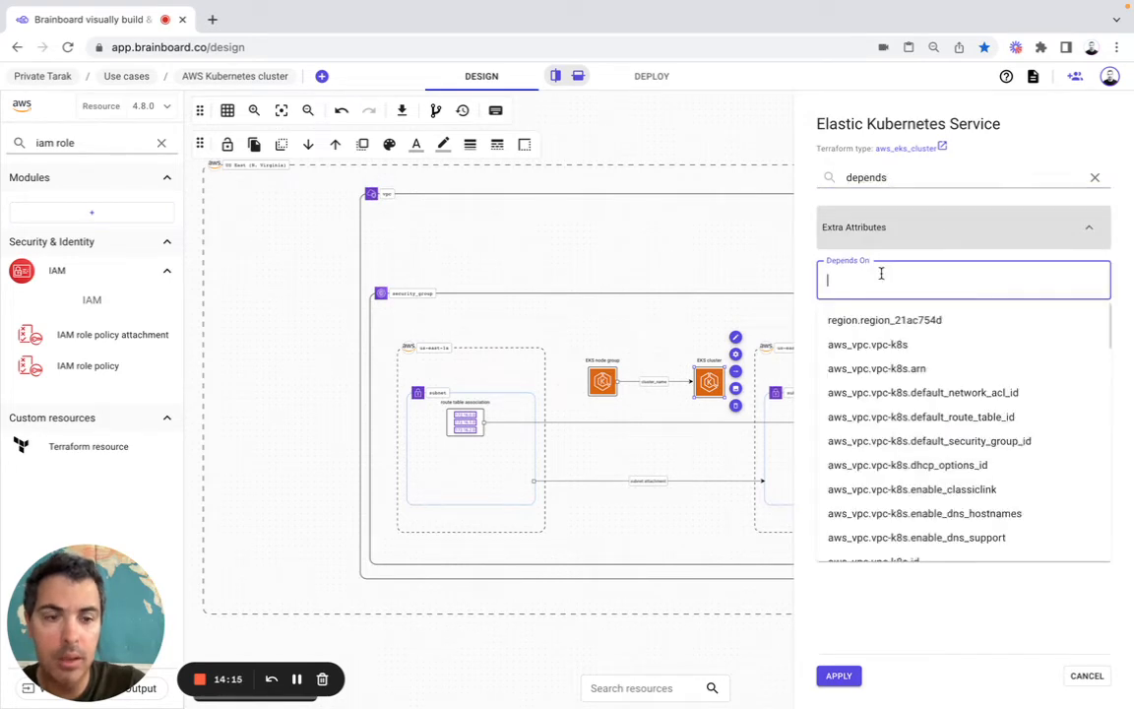
pyautogui.press('super+Tab')
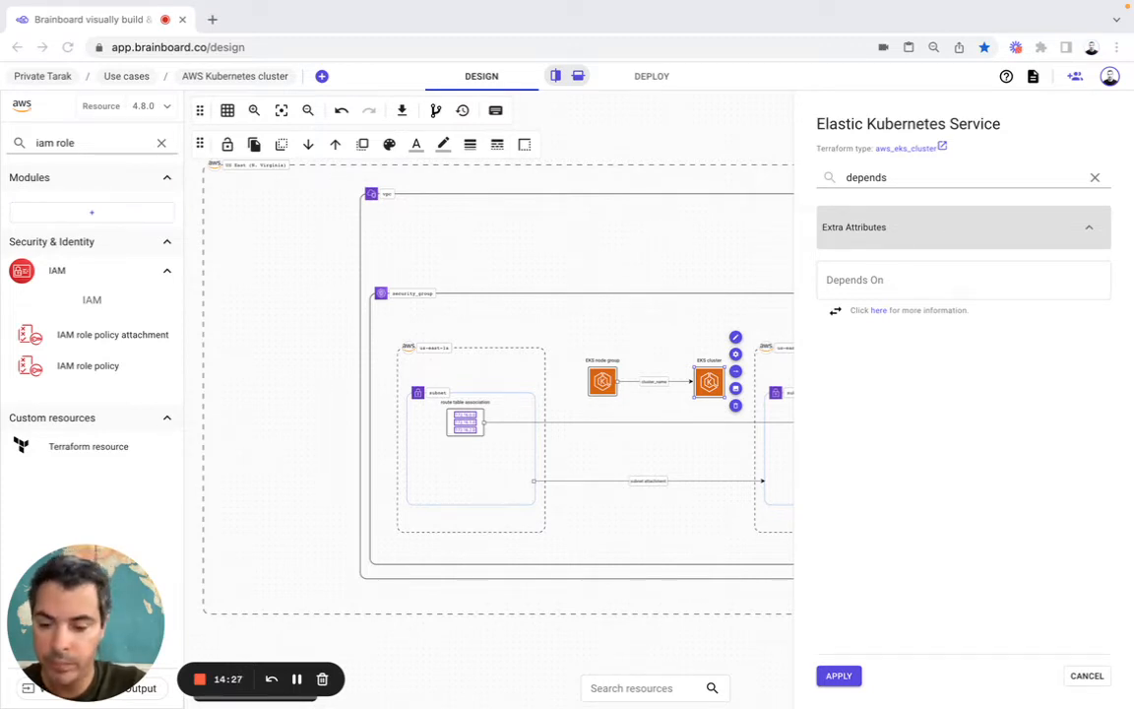
pyautogui.click(908, 284)
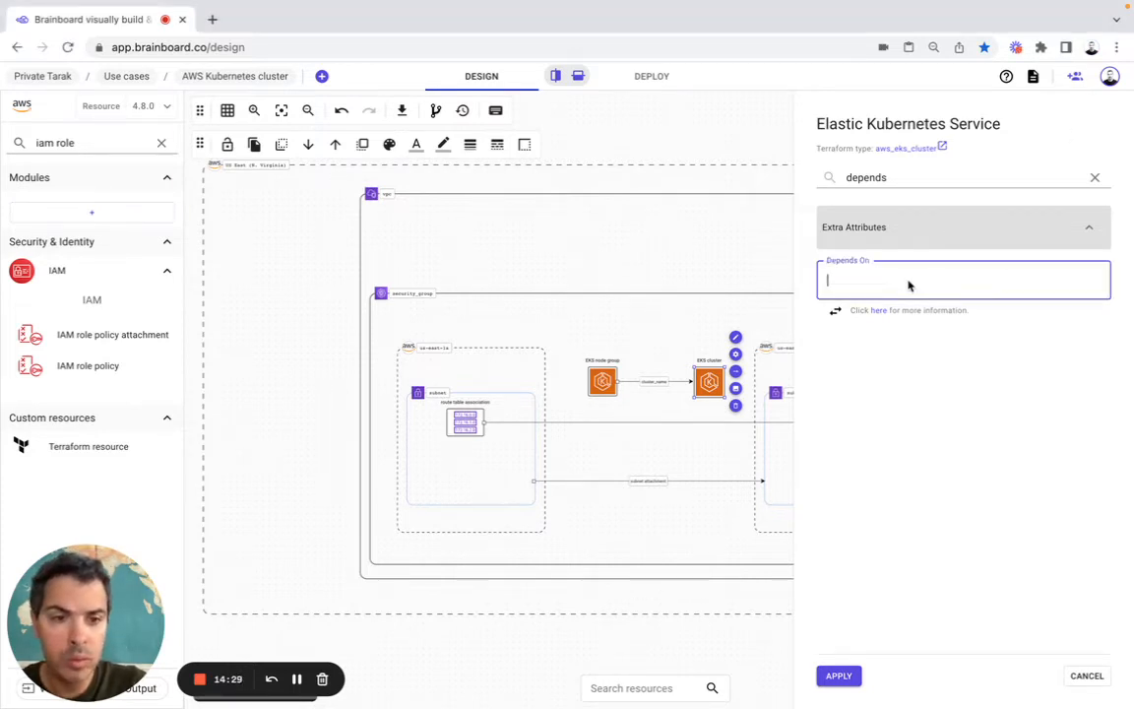
pyautogui.write('aws_iam_role_policy_attachment.cluster-AmazonEKSClusterPolicy')
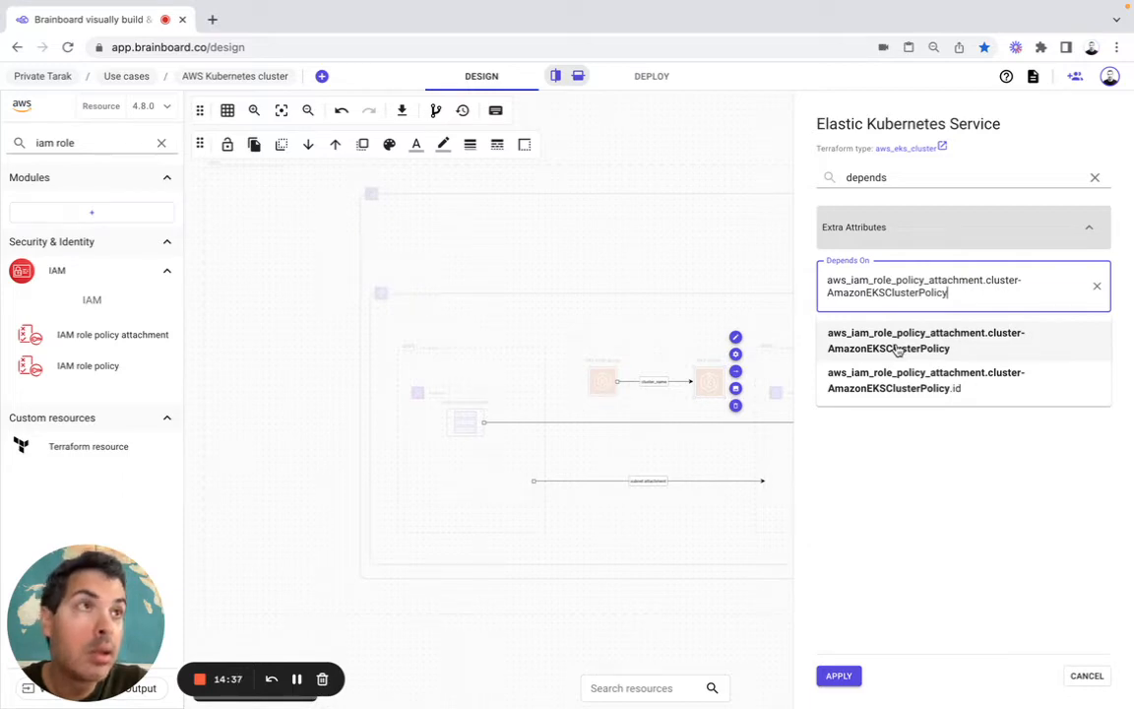
pyautogui.click(897, 344)
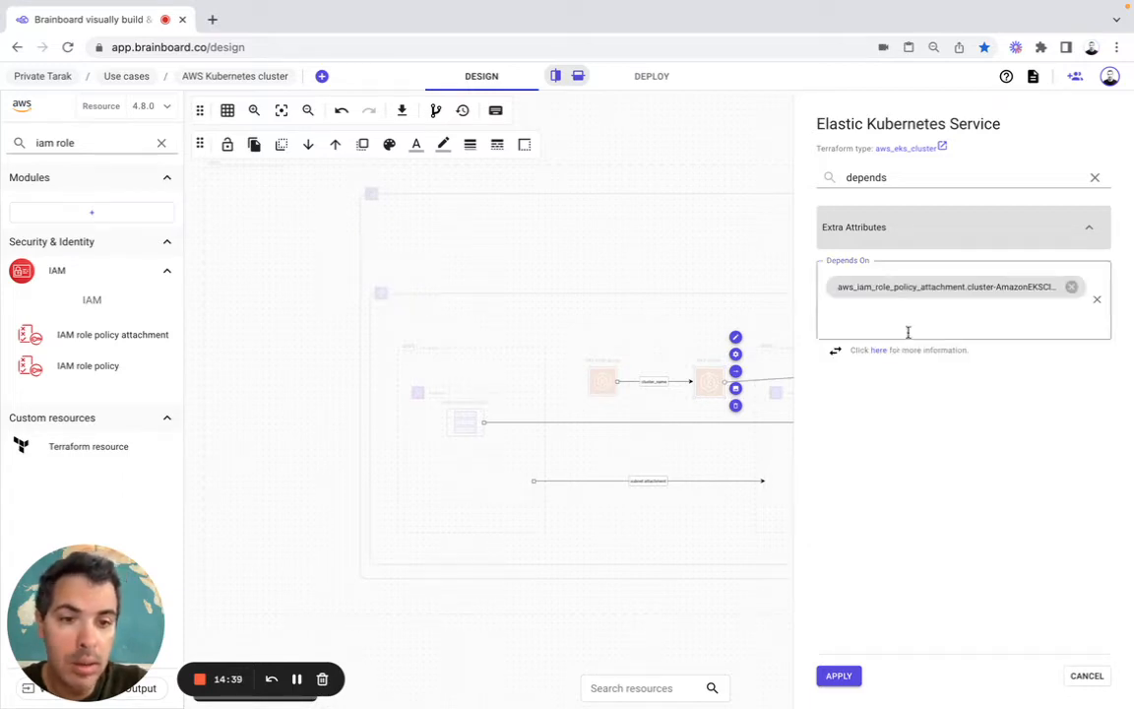
# Add aws_iam_role_policy_attachment.cluster-AmazonEKSVPCResourceController as a second Depends On entry of the EKS cluster and apply the configuration.
pyautogui.click(910, 325)
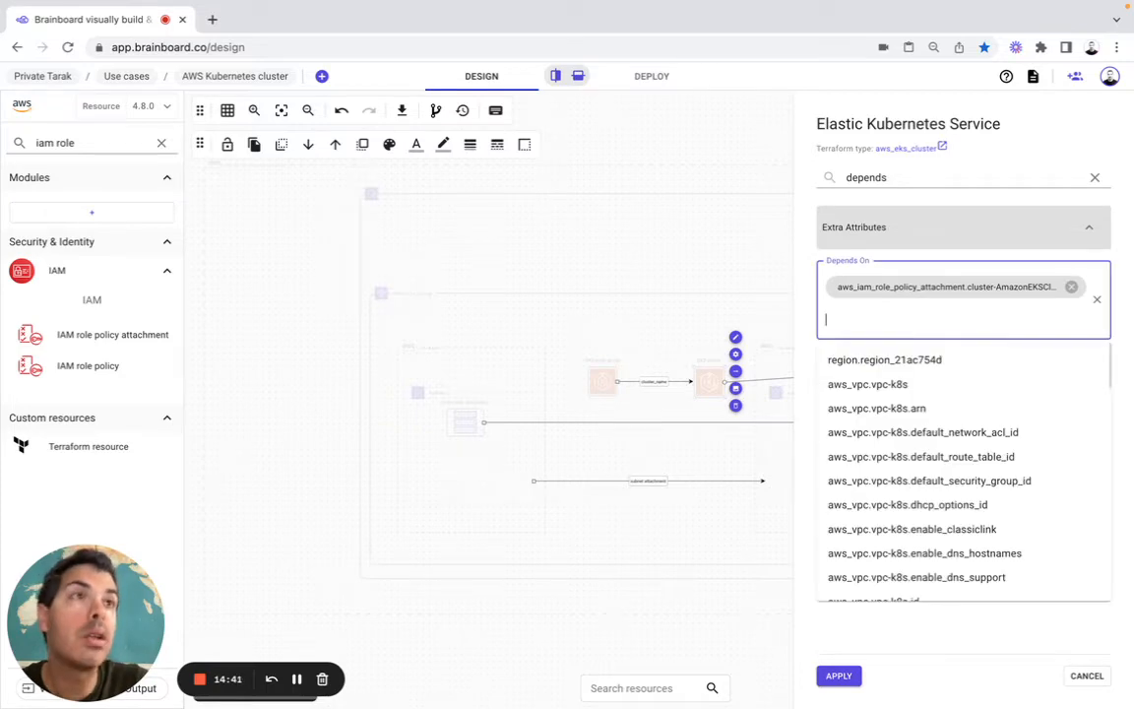
pyautogui.press('super+Tab')
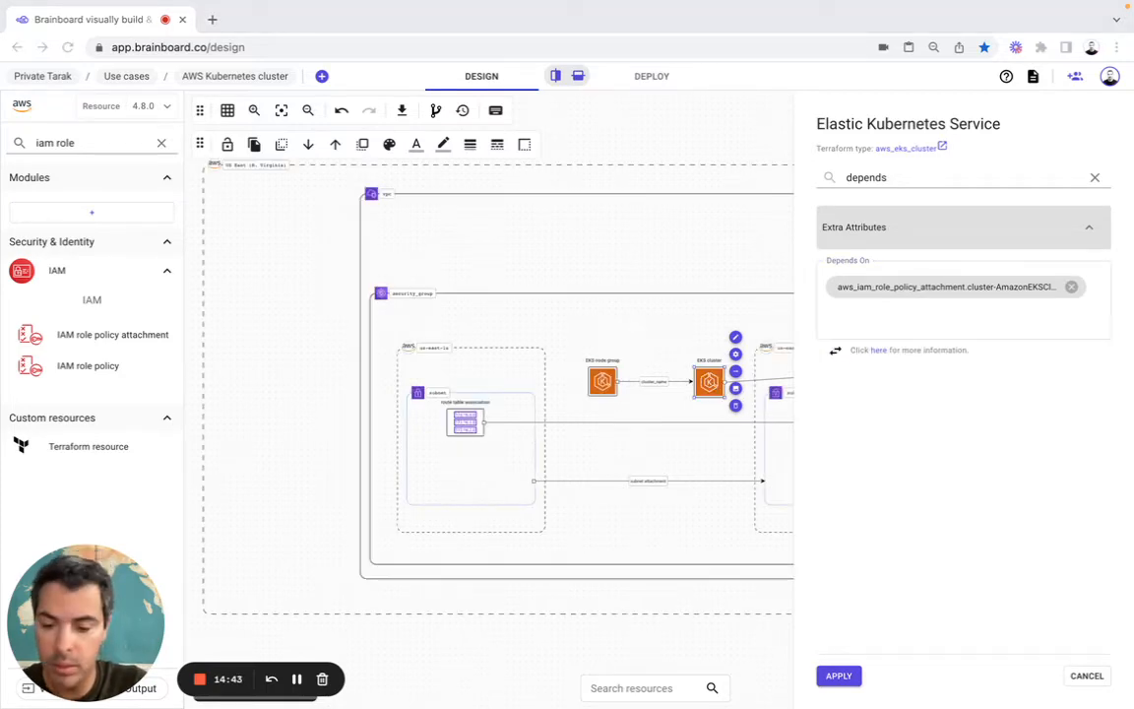
pyautogui.click(962, 329)
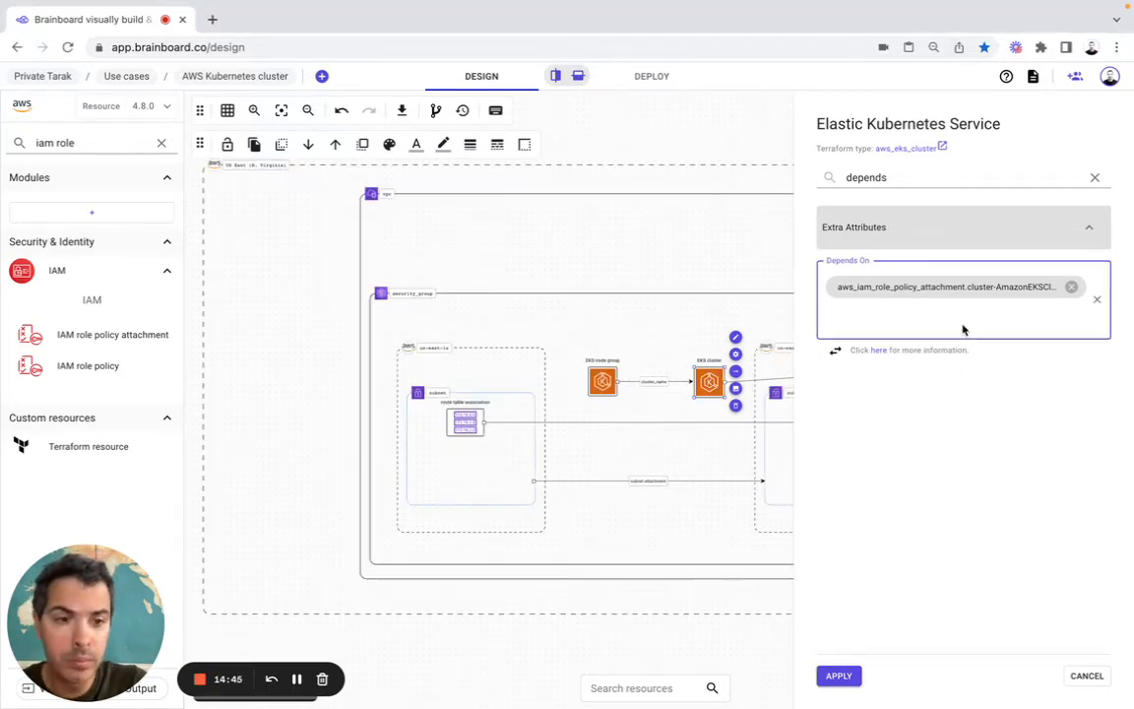
pyautogui.write('aws_iam_role_policy_attachment.cluster-AmazonEKSVPCResourceController')
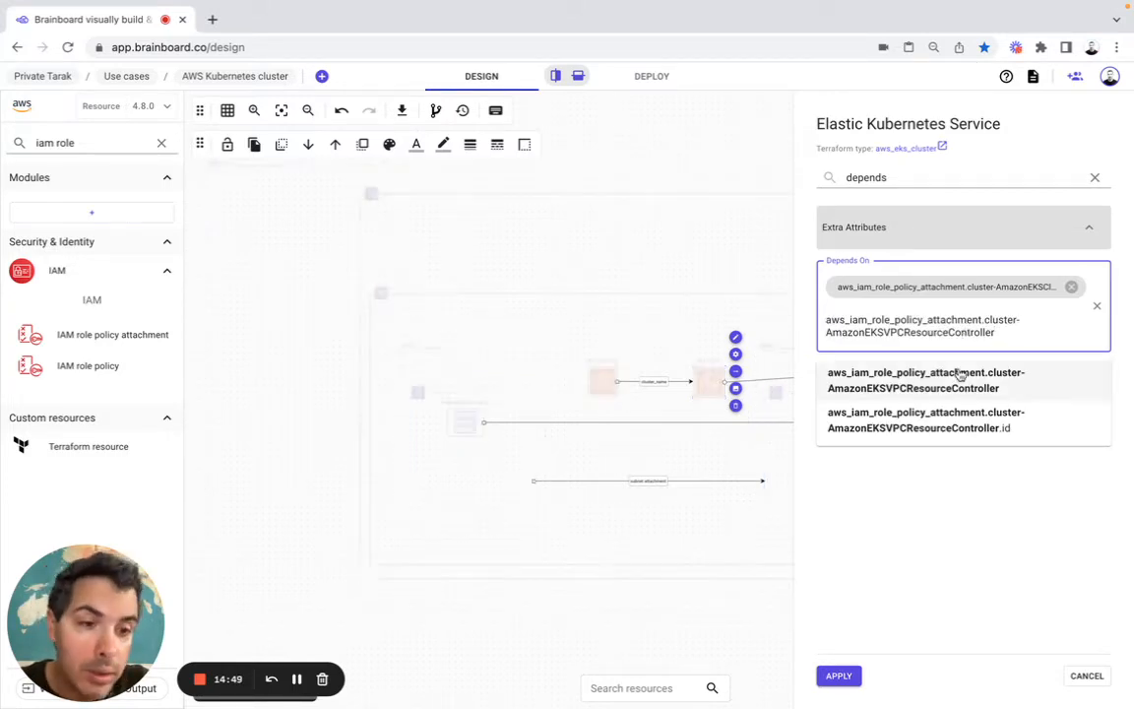
pyautogui.click(959, 378)
pyautogui.click(838, 676)
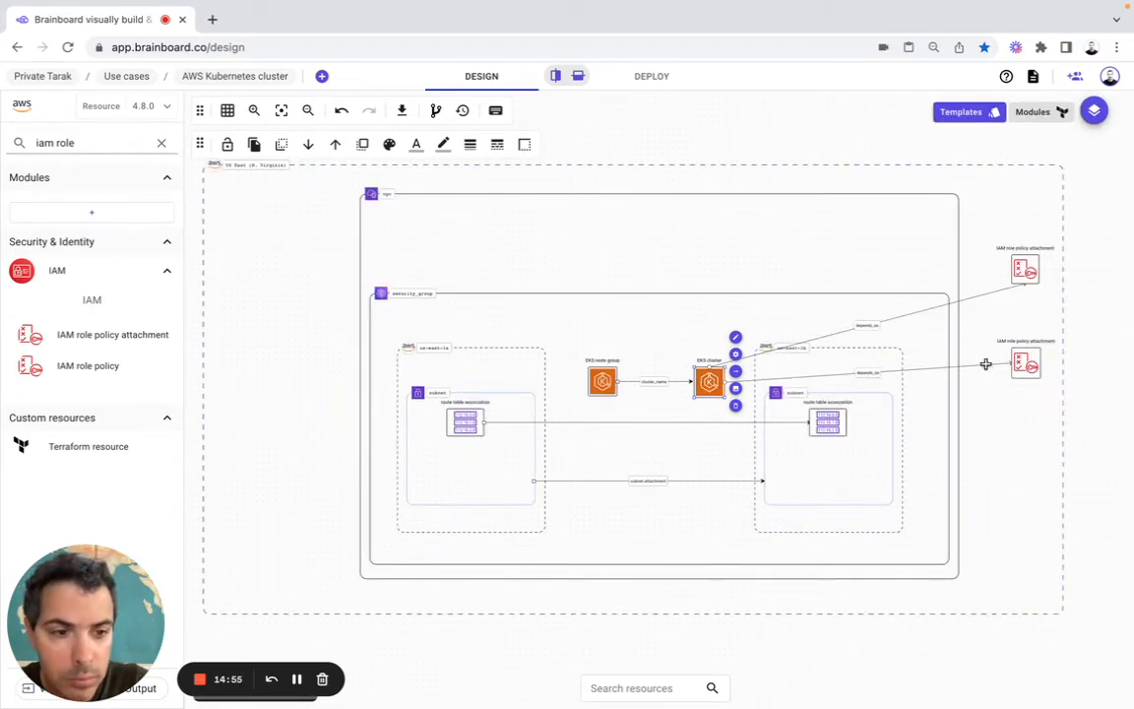
# Change the depends_on connector to the lower IAM role policy attachment to the right-angled connector type.
pyautogui.click(985, 367)
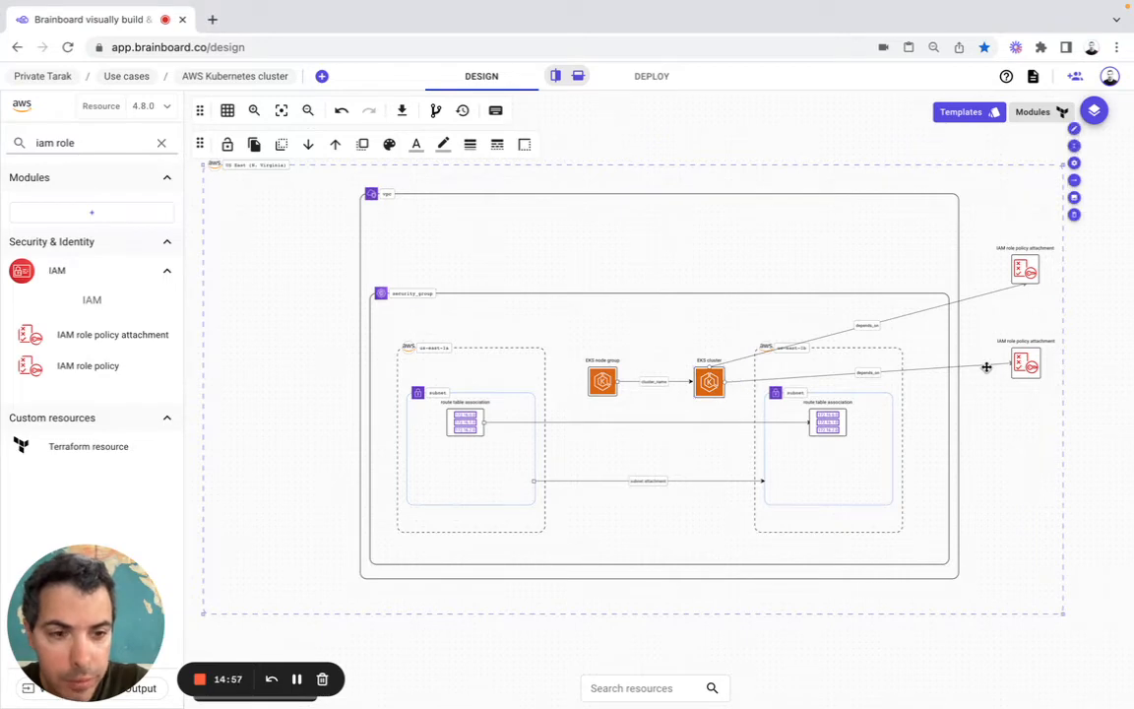
pyautogui.click(988, 365)
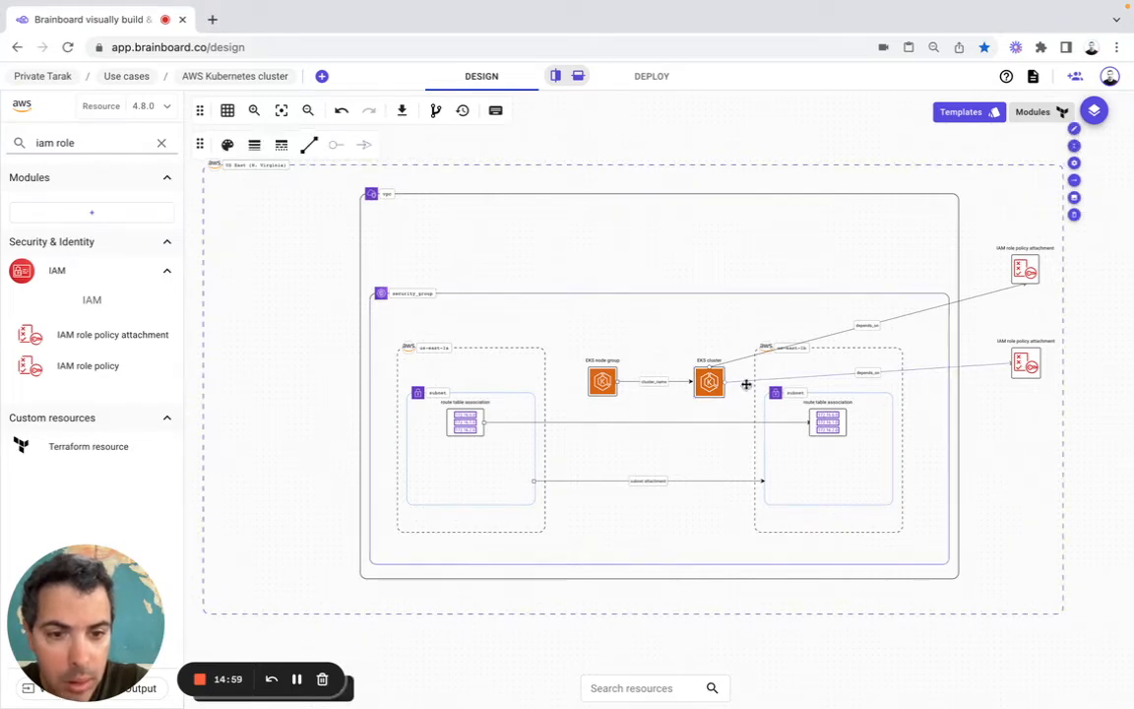
pyautogui.click(309, 145)
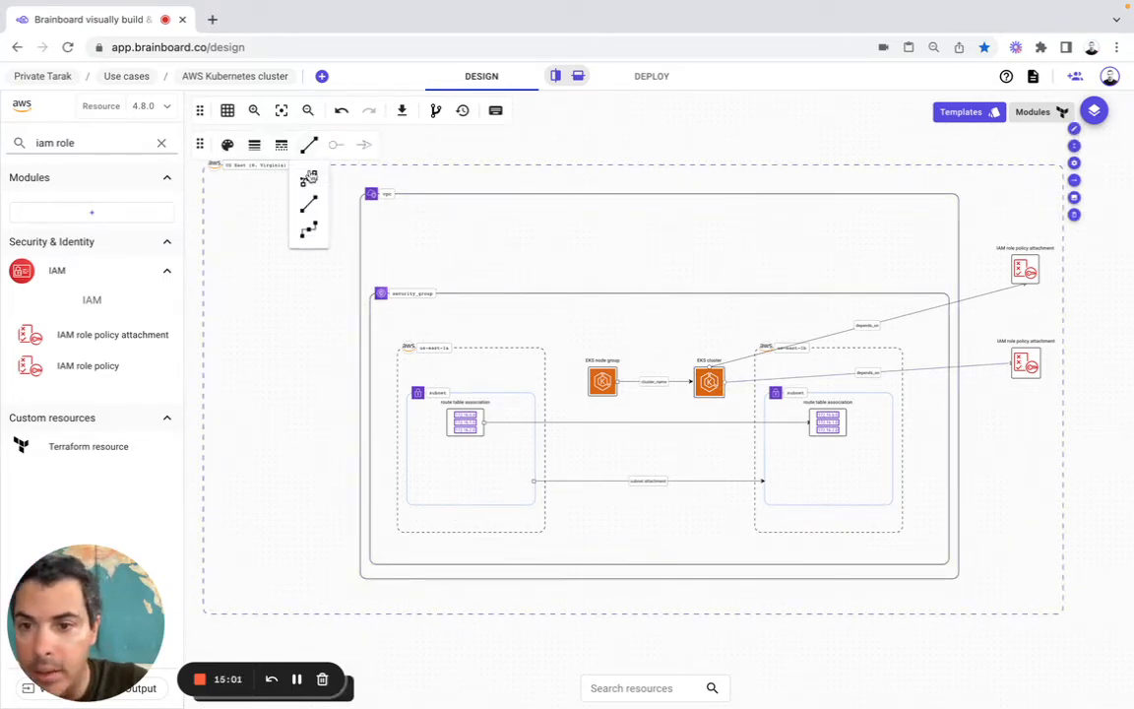
pyautogui.click(309, 229)
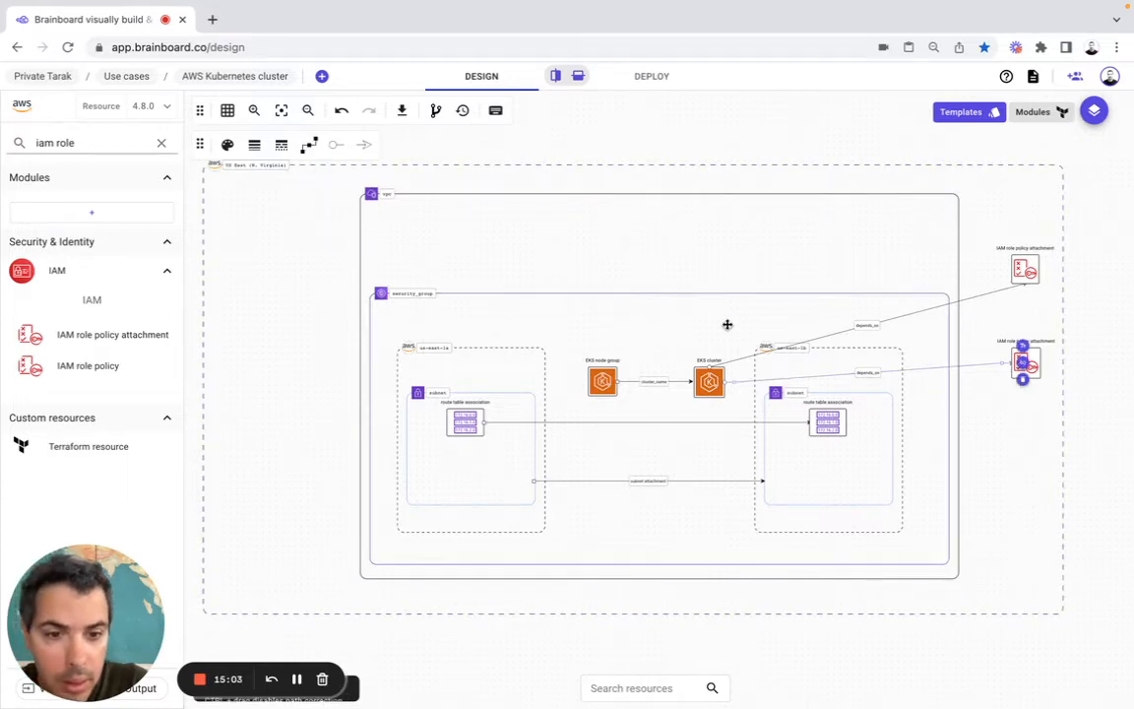
# Move the EKS node group and cluster up above the availability zones and reattach the cluster_name connector to the cluster.
pyautogui.click(608, 384)
pyautogui.moveTo(609, 384); pyautogui.dragTo(593, 328)
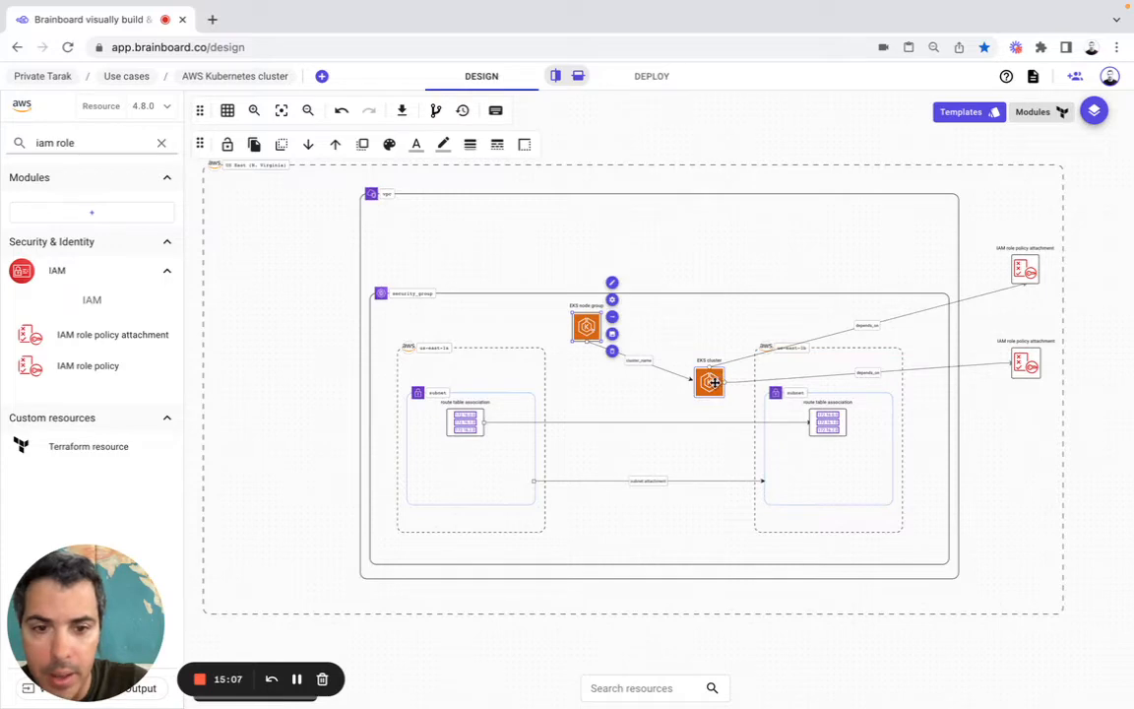
pyautogui.moveTo(721, 380); pyautogui.dragTo(710, 327)
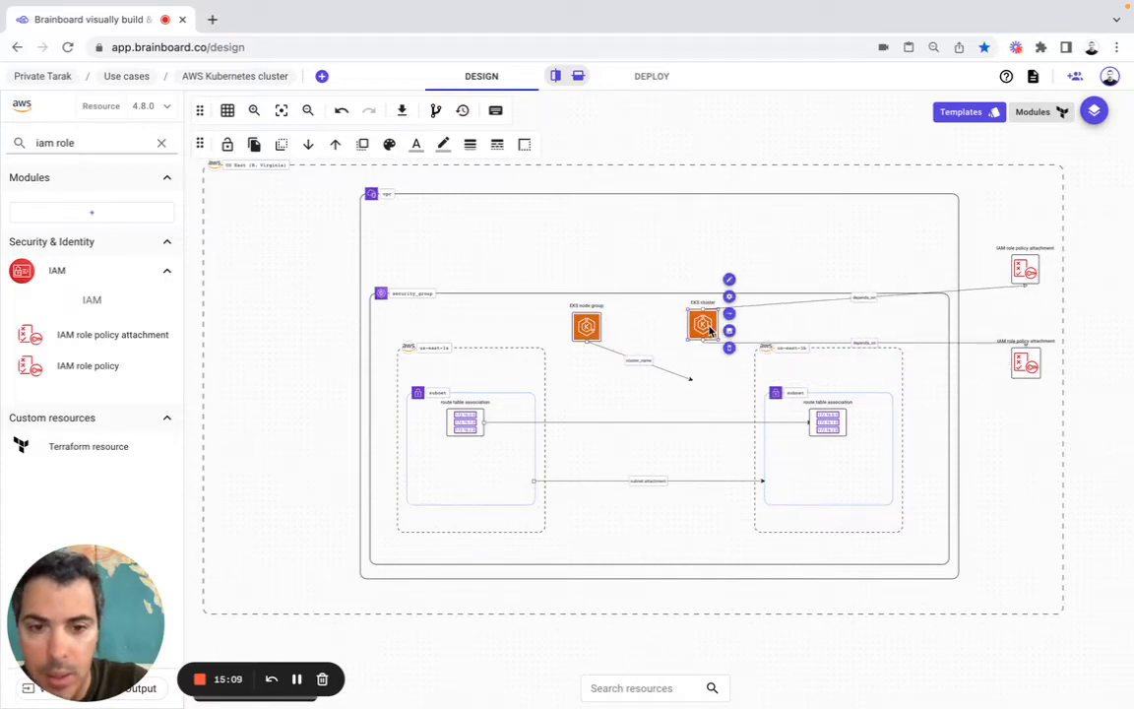
pyautogui.moveTo(688, 380); pyautogui.dragTo(691, 330)
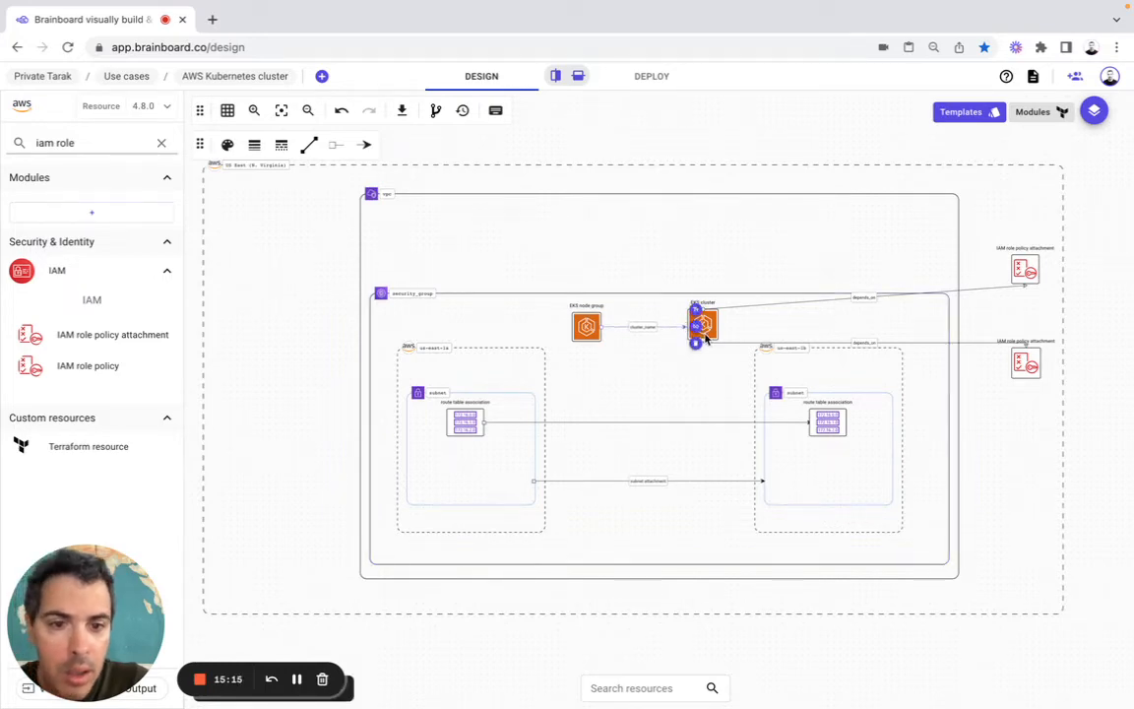
# Move both IAM role policy attachments up, the lower one level with the EKS cluster, and make the upper depends_on connector right-angled.
pyautogui.moveTo(1026, 268); pyautogui.dragTo(1026, 231)
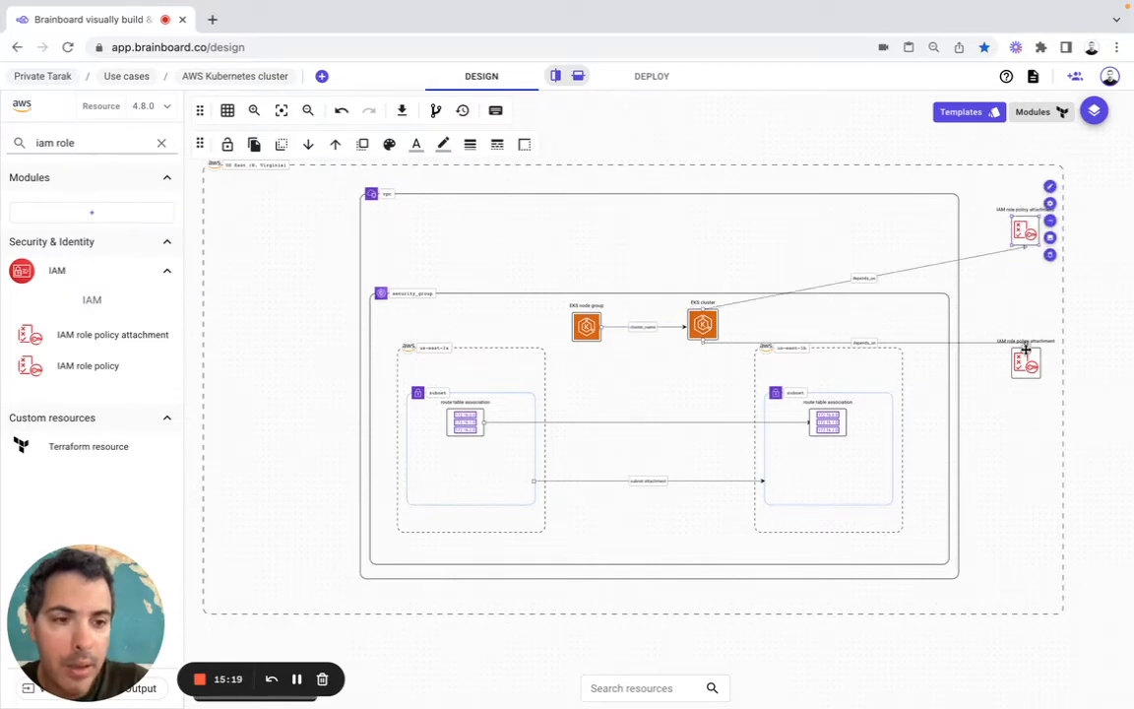
pyautogui.moveTo(1027, 363); pyautogui.dragTo(1029, 324)
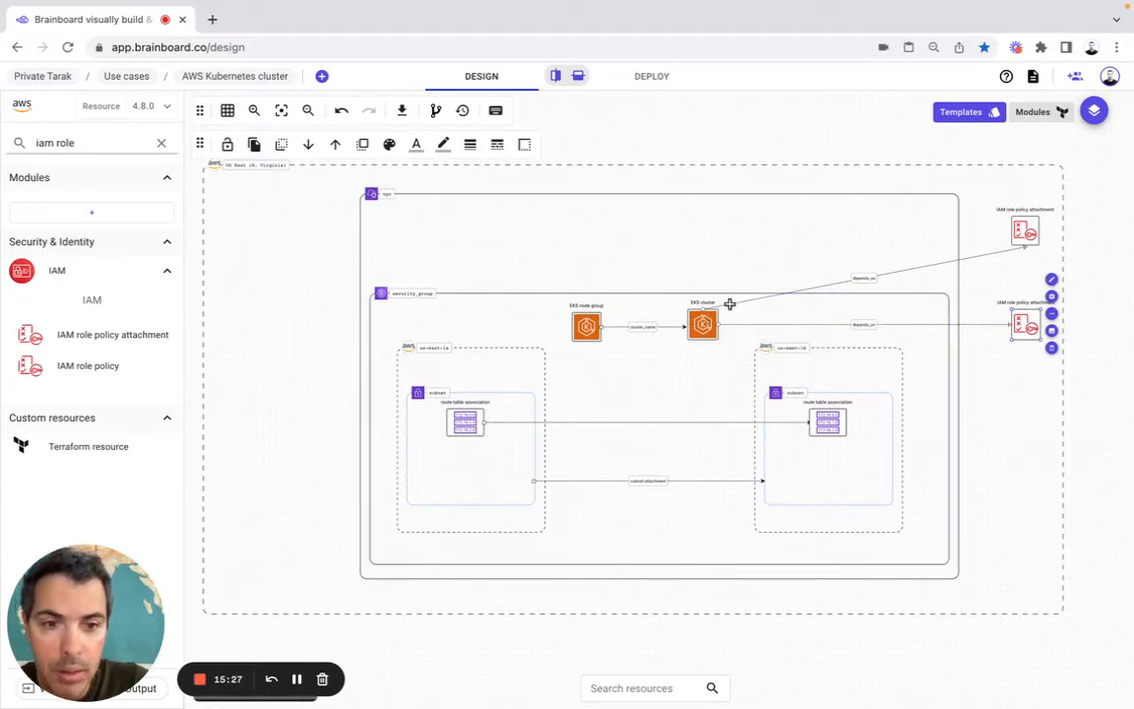
pyautogui.click(884, 270)
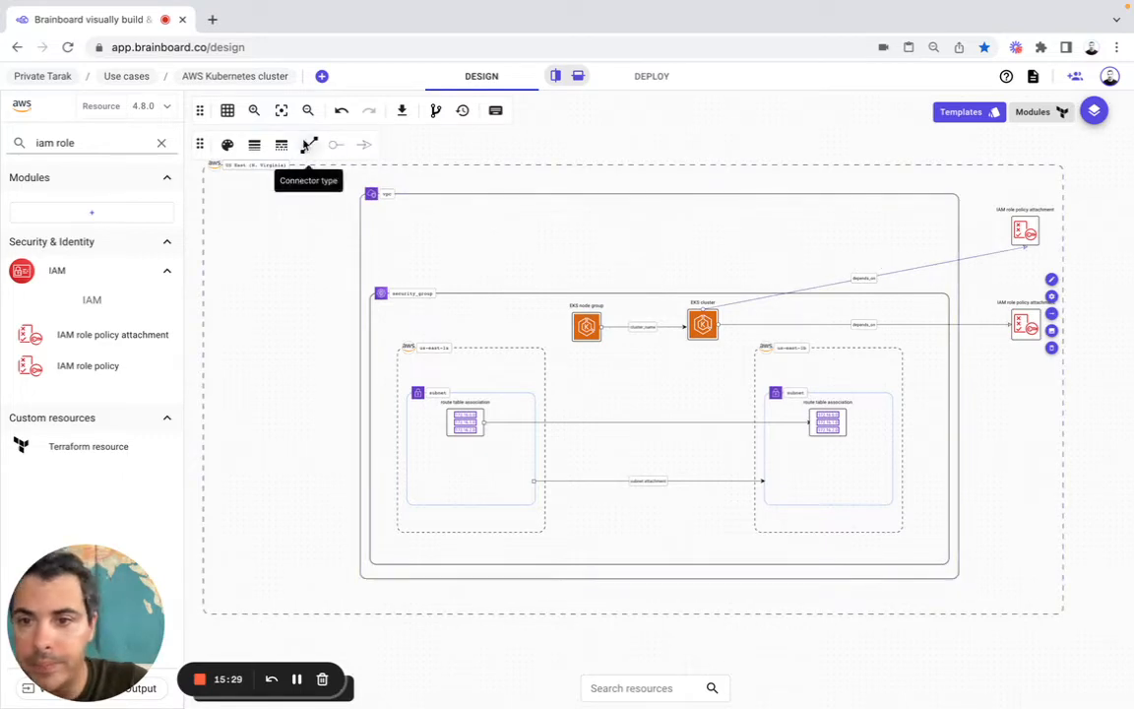
pyautogui.click(307, 145)
pyautogui.click(309, 229)
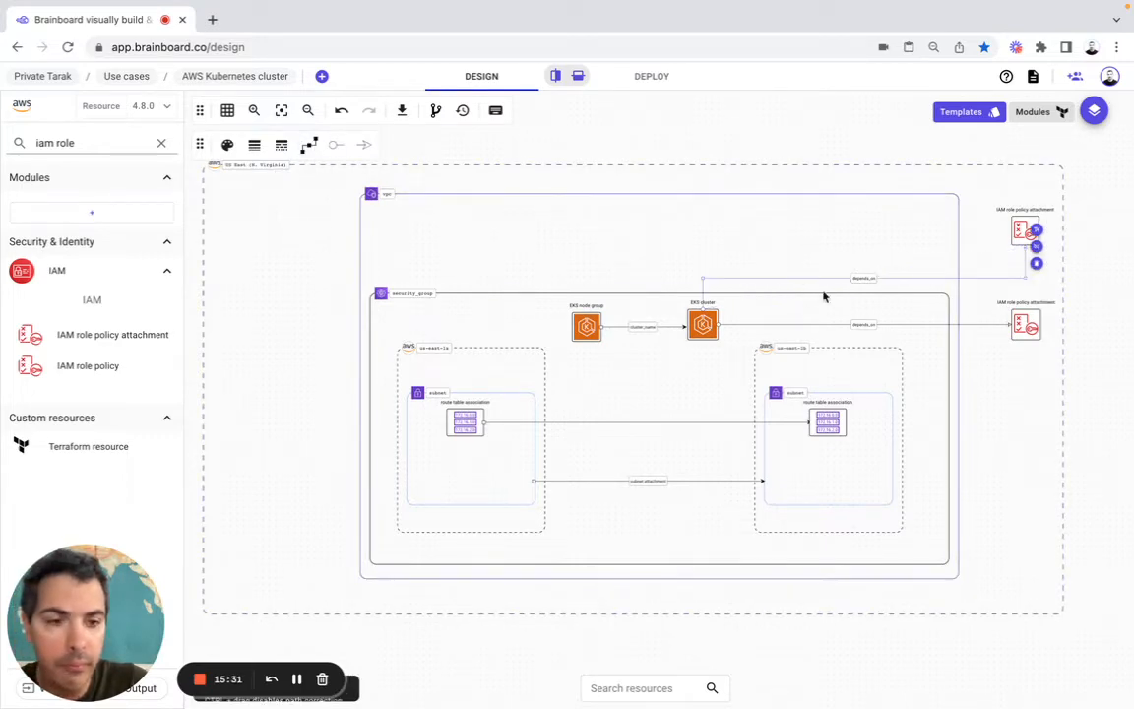
pyautogui.click(1092, 403)
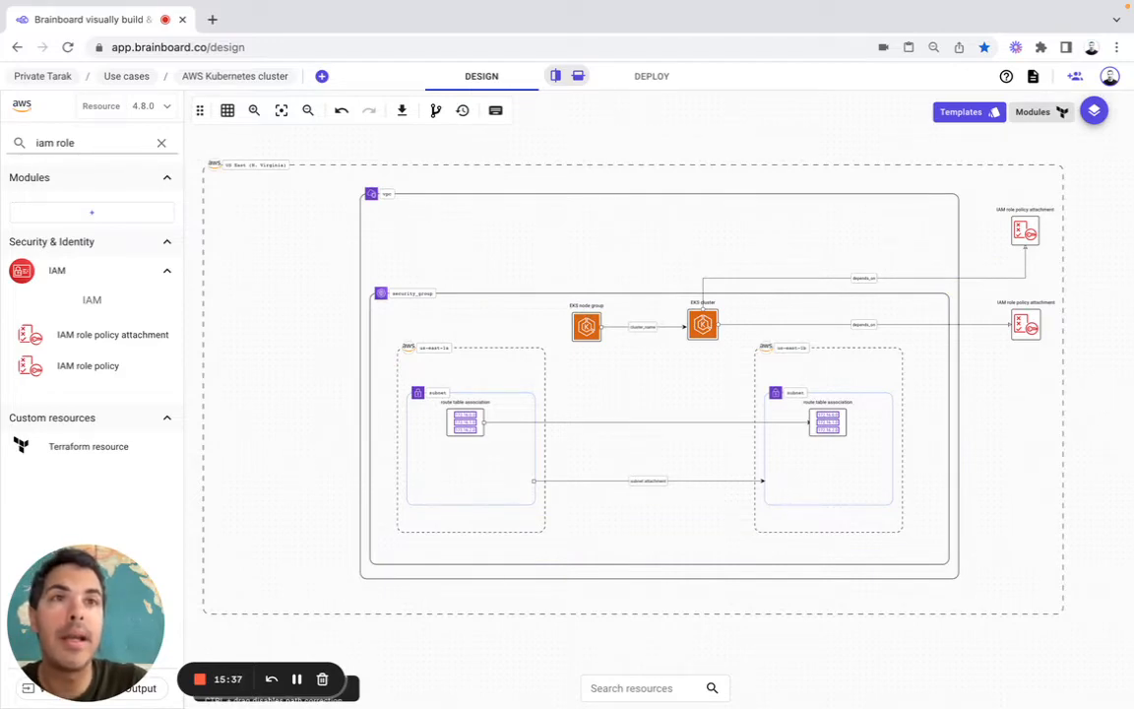
pyautogui.click(199, 679)
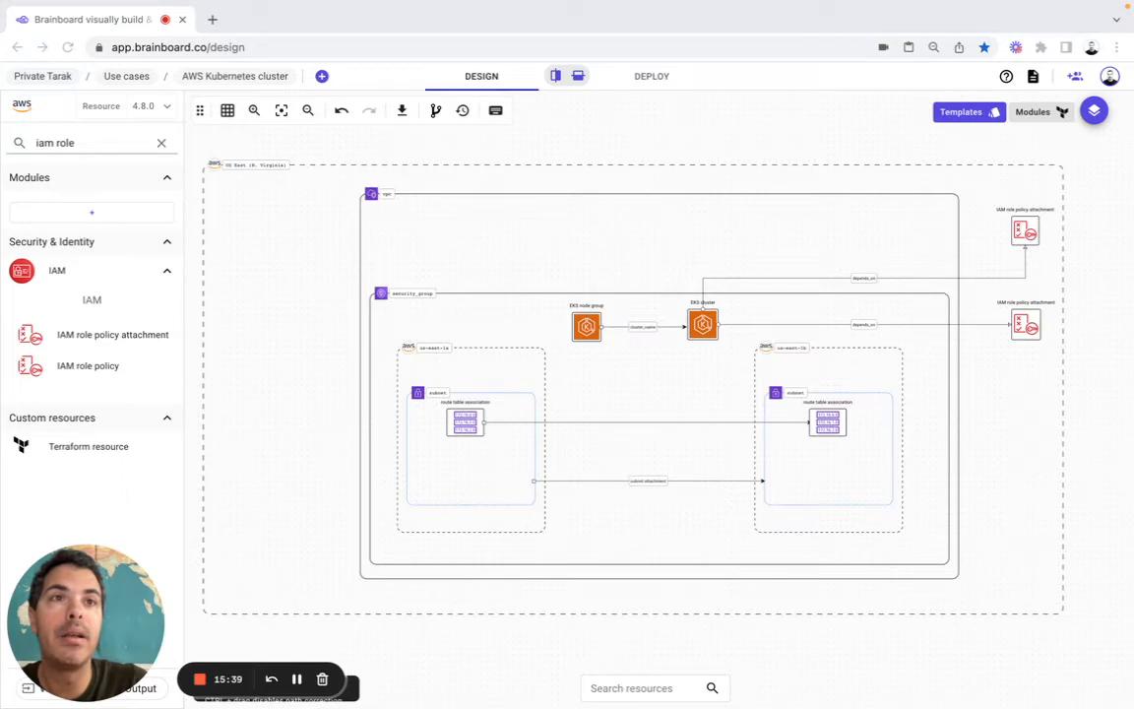
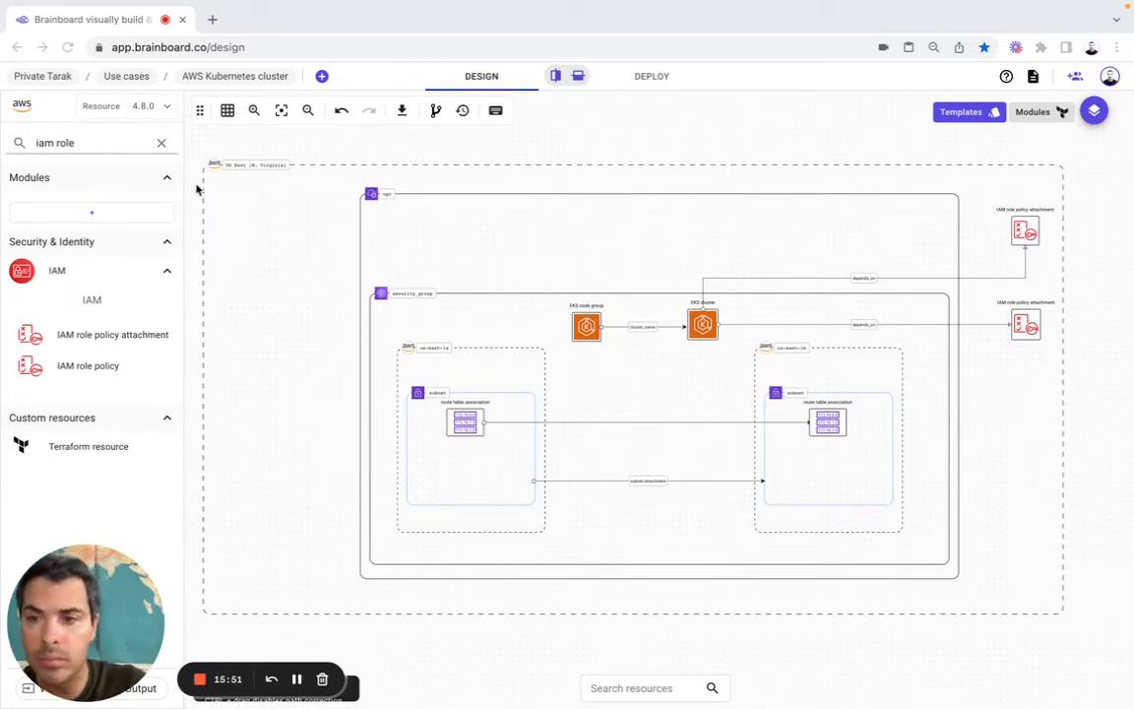
# Search the resource library for "iam" and place an IAM role in the region below the lower IAM role policy attachment.
pyautogui.tripleClick(98, 148)
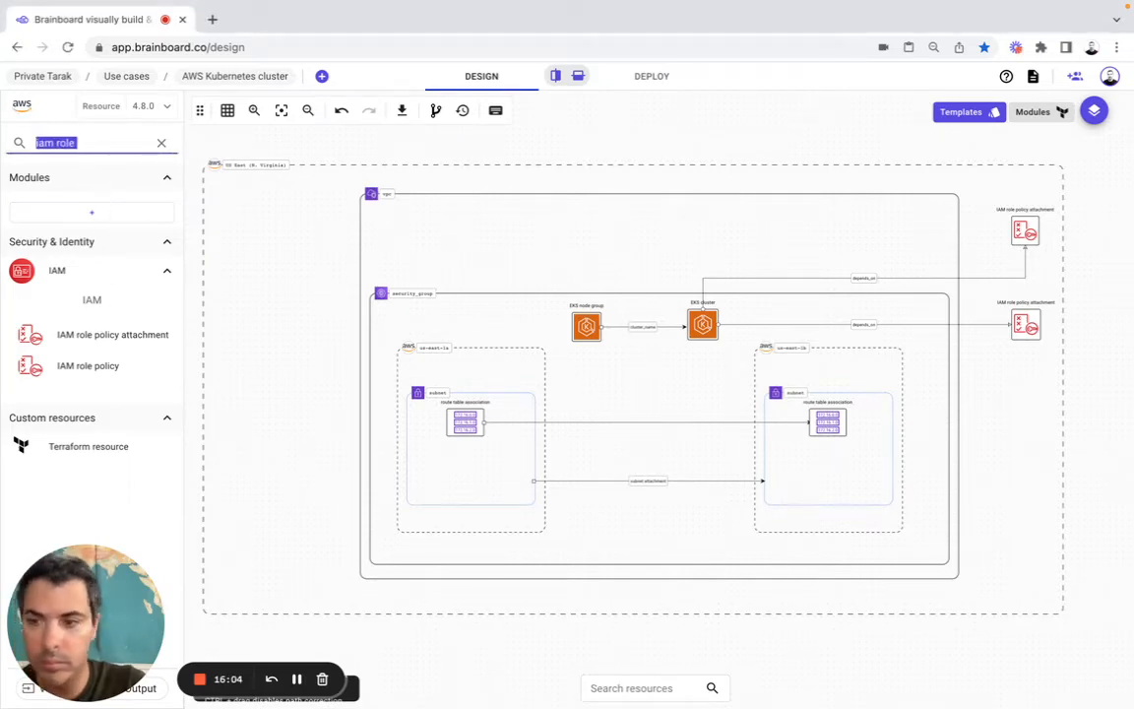
pyautogui.write('iam role')
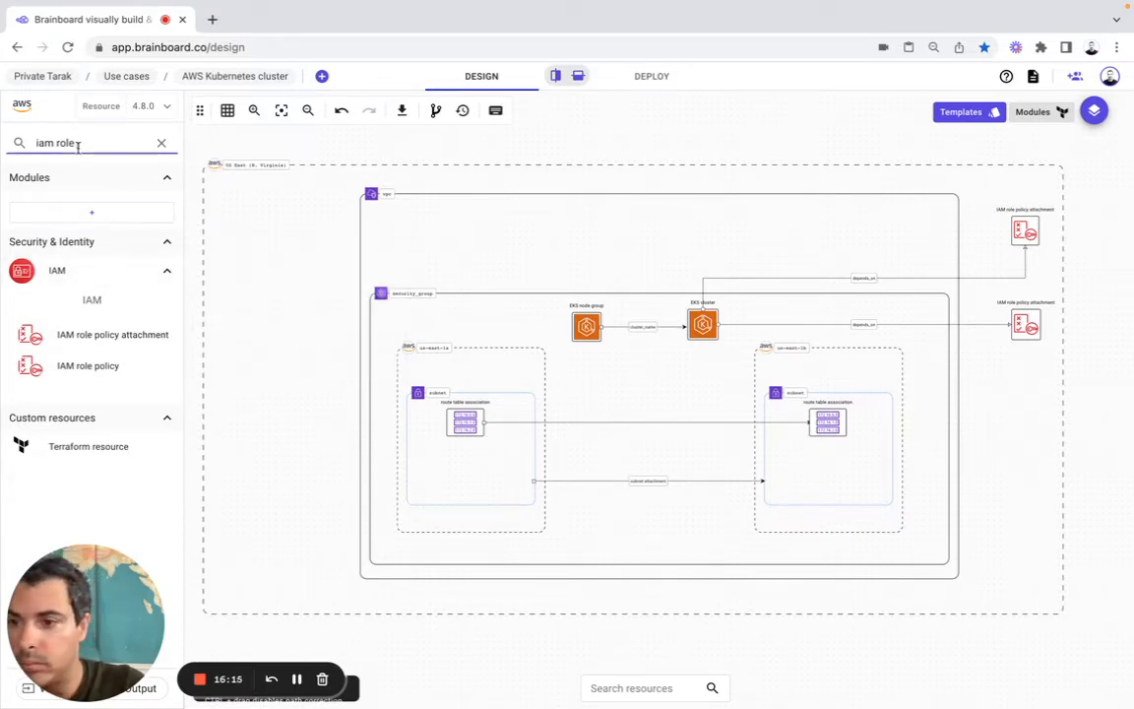
pyautogui.press('BackSpace')
pyautogui.press('BackSpace')
pyautogui.press('BackSpace')
pyautogui.press('BackSpace')
pyautogui.press('BackSpace')
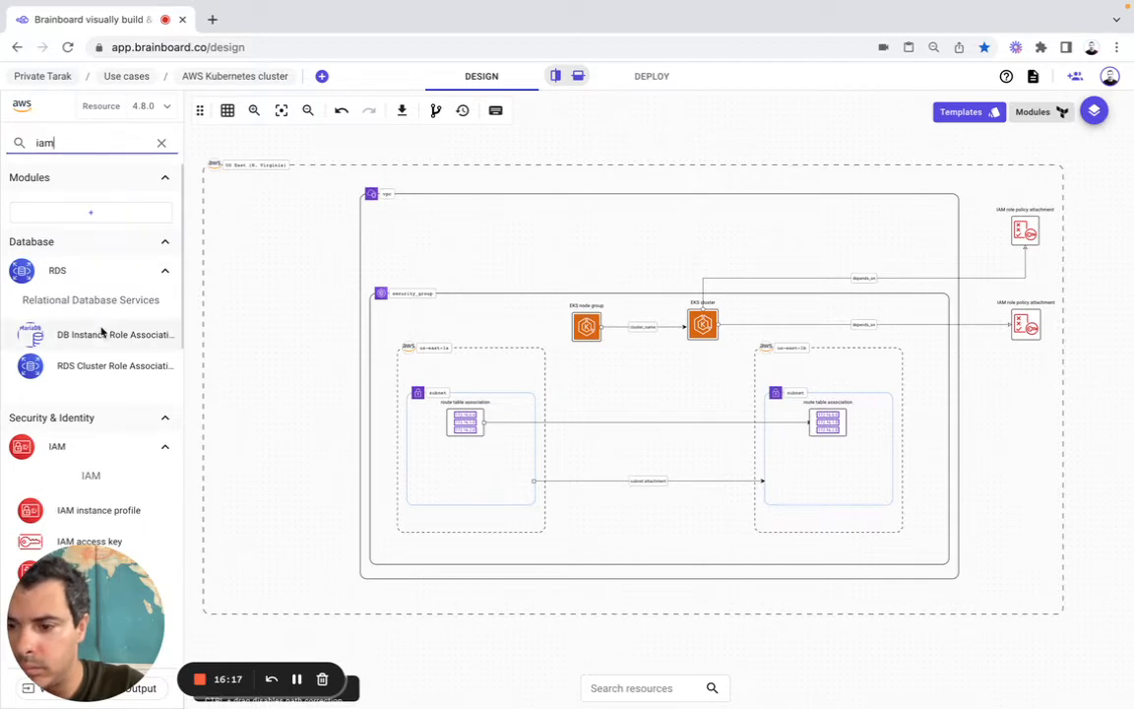
pyautogui.scroll(-5, 102, 332)
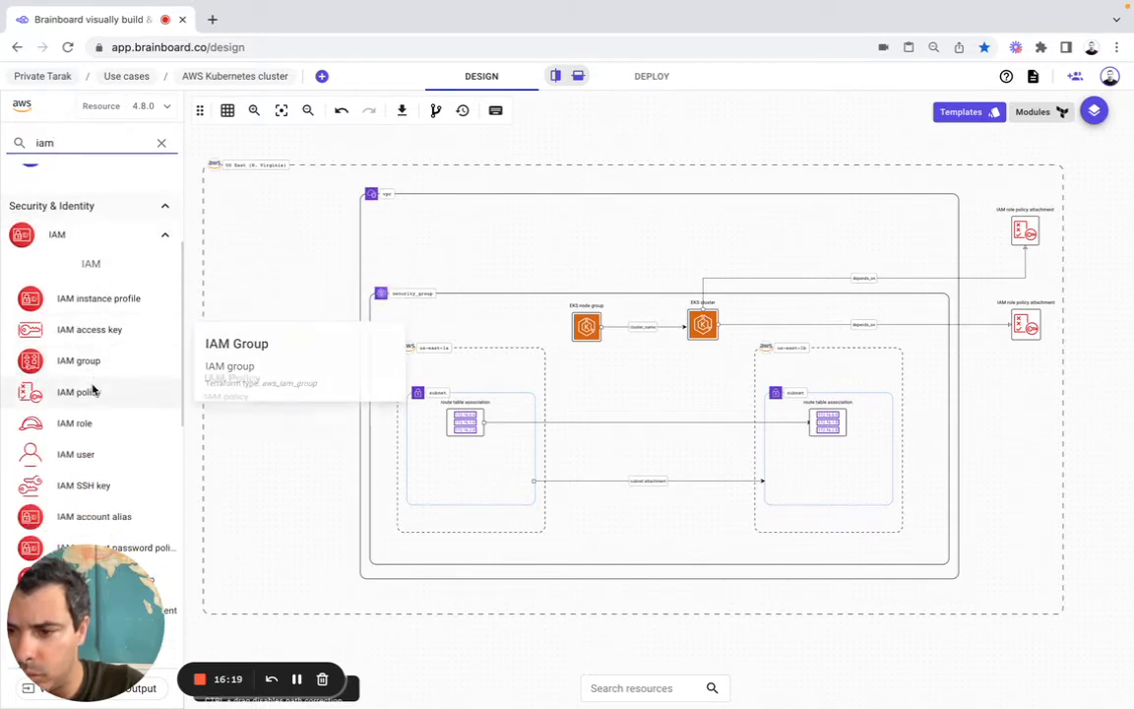
pyautogui.moveTo(90, 420)
pyautogui.mouseDown()
pyautogui.moveTo(934, 248)
pyautogui.moveTo(1026, 263)
pyautogui.moveTo(1065, 291)
pyautogui.moveTo(1023, 367)
pyautogui.mouseUp()
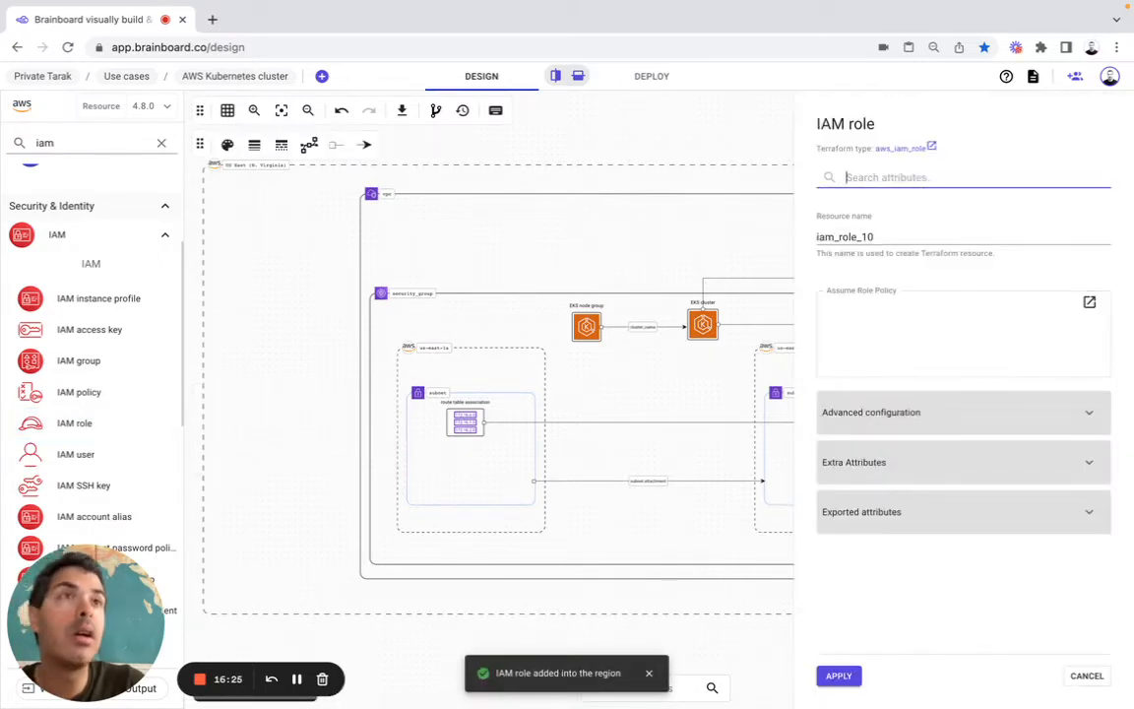
# Set the new IAM role's resource name to iam-cluster.
pyautogui.press('super+Tab')
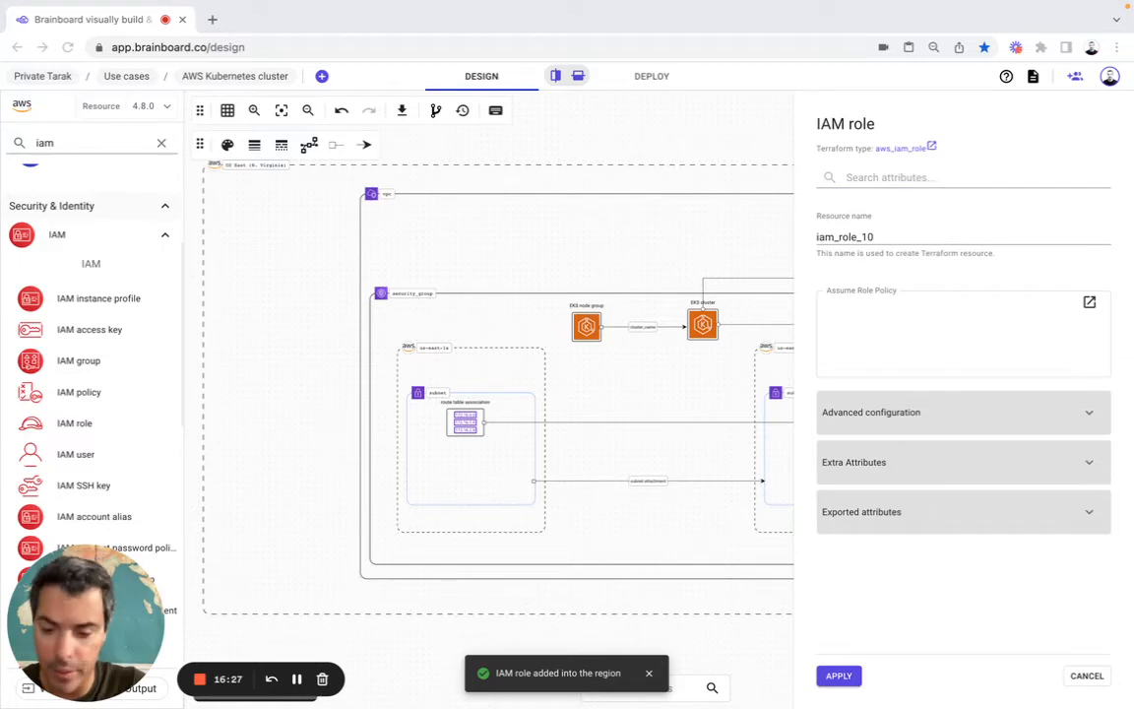
pyautogui.click(851, 236)
pyautogui.doubleClick(851, 236)
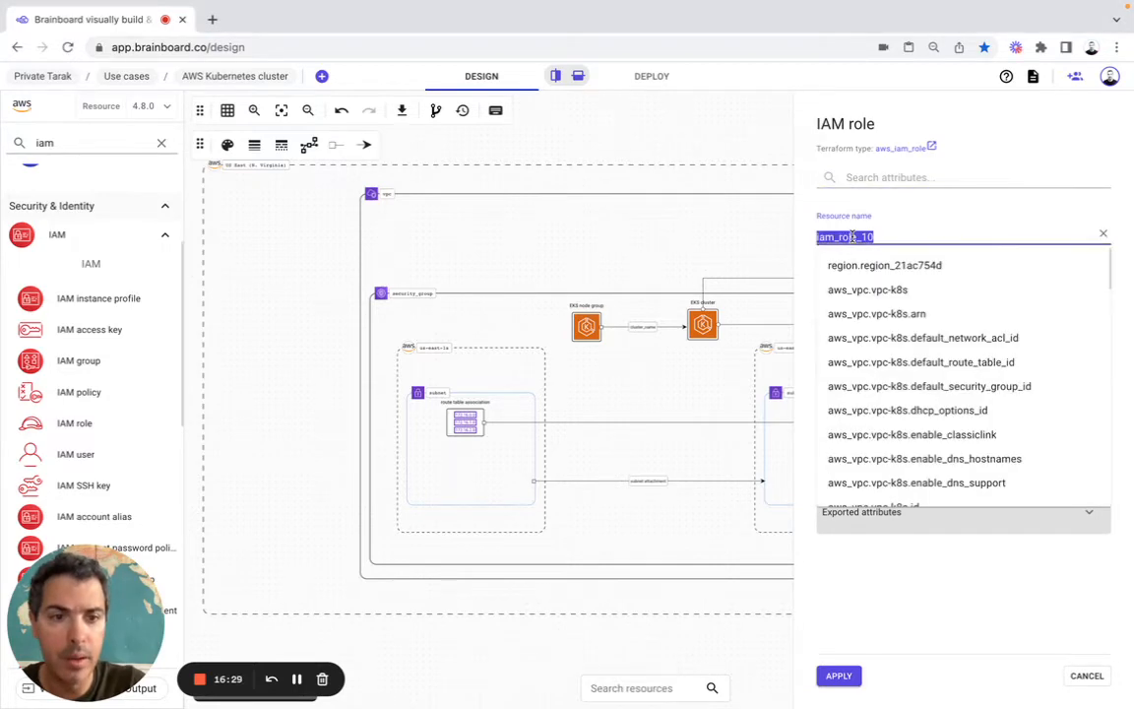
pyautogui.write('iam-cluster')
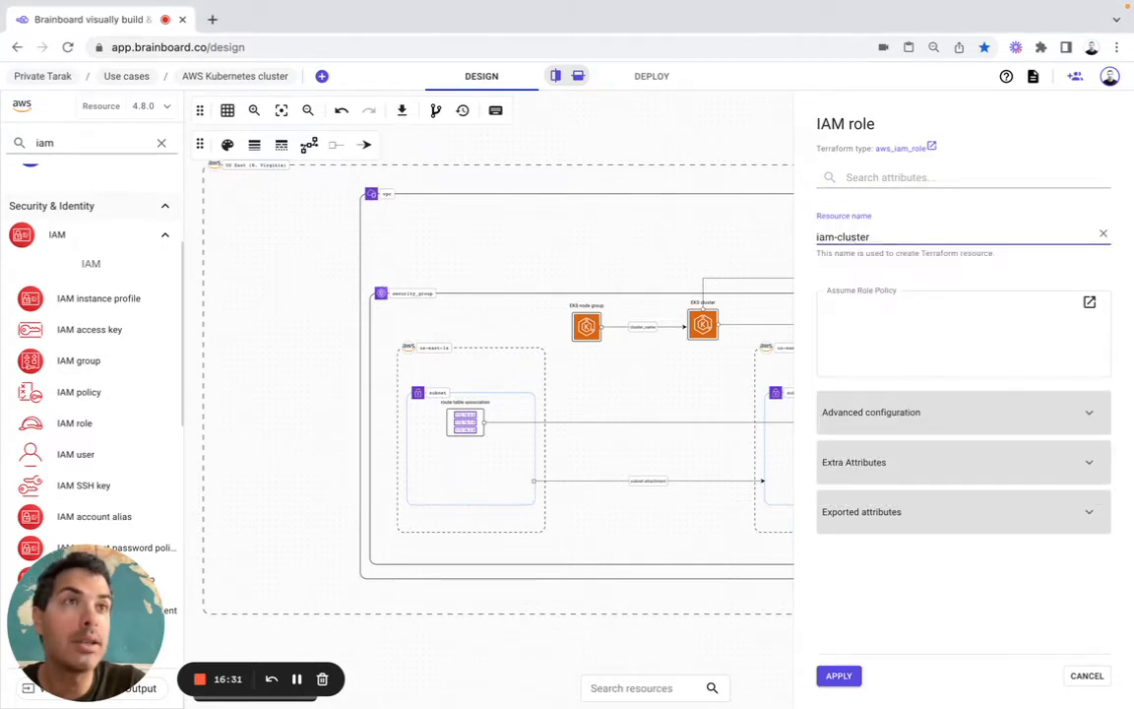
# Enter the assume role policy as a <<POLICY block, version 2012-10-17, allowing service eks.amazonaws.com the action sts:AssumeRole.
pyautogui.press('super+Tab')
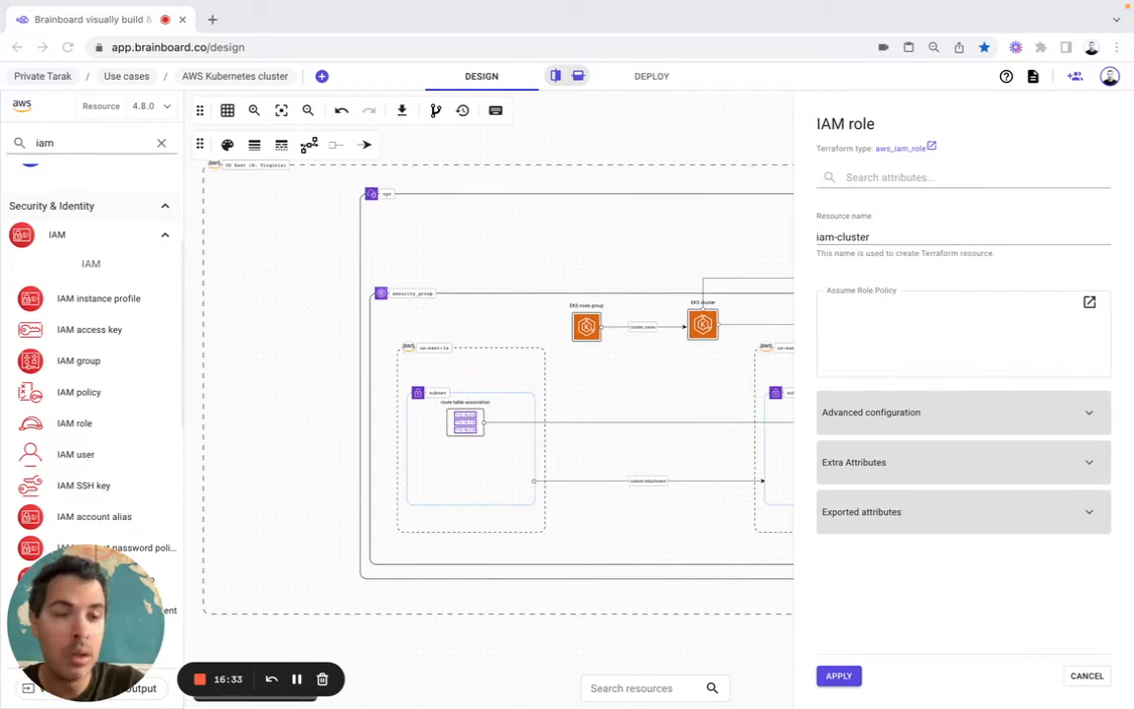
pyautogui.press('super+Tab')
pyautogui.click(916, 321)
pyautogui.write('<<POLICY {   "Version": "2012-10-17",   "Statement": [     {       "Effect": "Allow",       "Principal": {         "Service": "eks.amazonaws.com"       },       "Action": "sts:AssumeRole"     }   ] } POLICY')
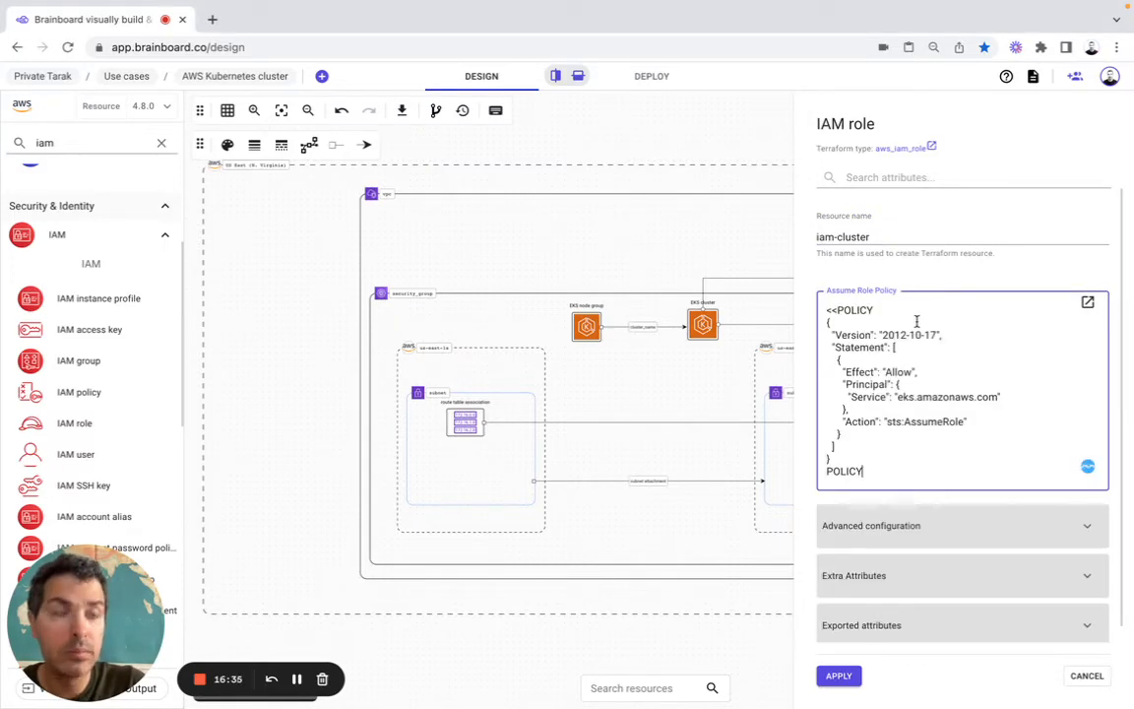
# In the IAM role's advanced configuration, set the name to brainboard-k8s-cluster.
pyautogui.press('super+Tab')
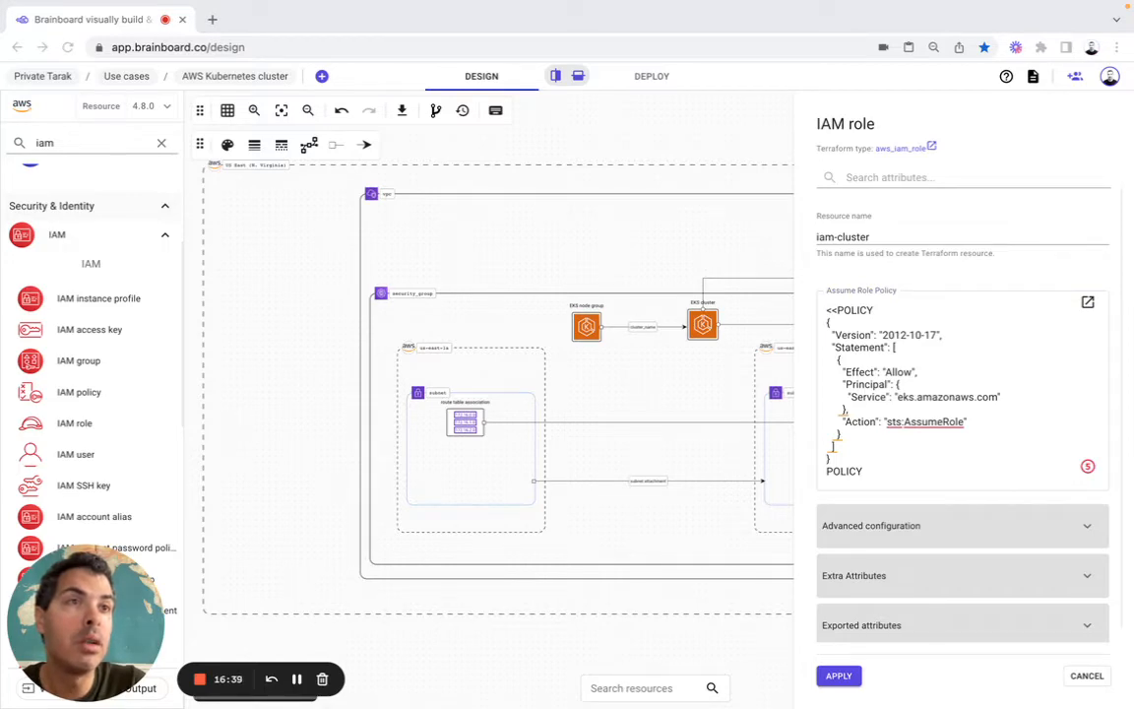
pyautogui.click(902, 529)
pyautogui.click(891, 530)
pyautogui.scroll(-3, 891, 530)
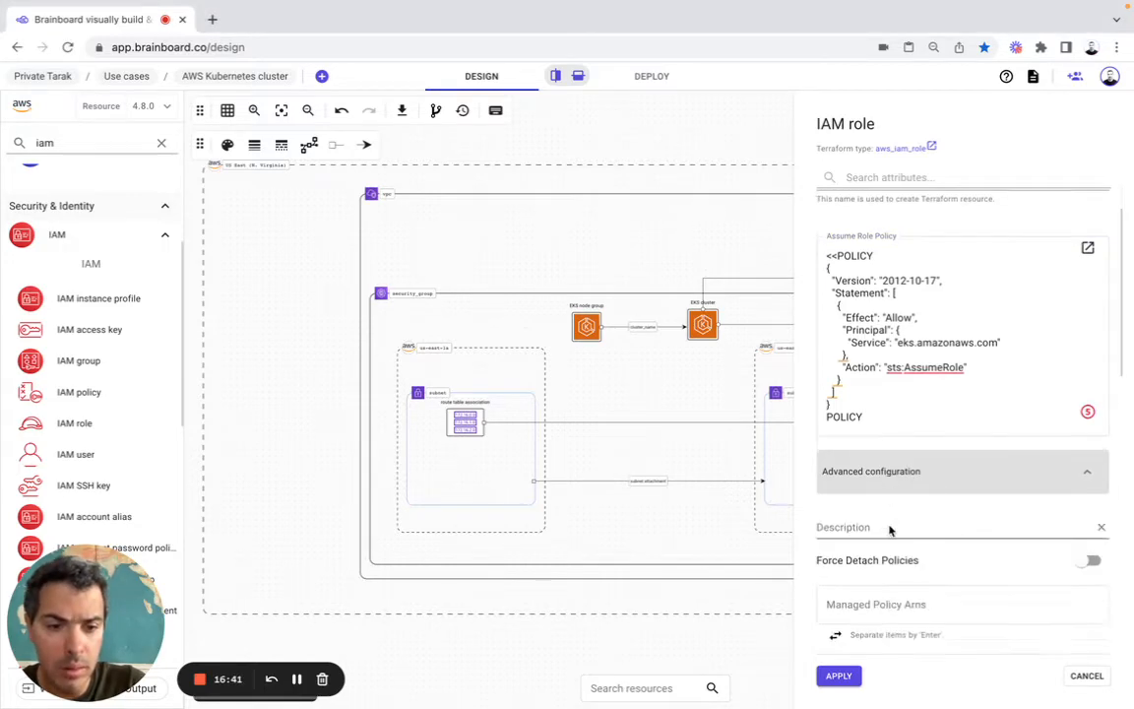
pyautogui.scroll(-2, 889, 530)
pyautogui.click(842, 409)
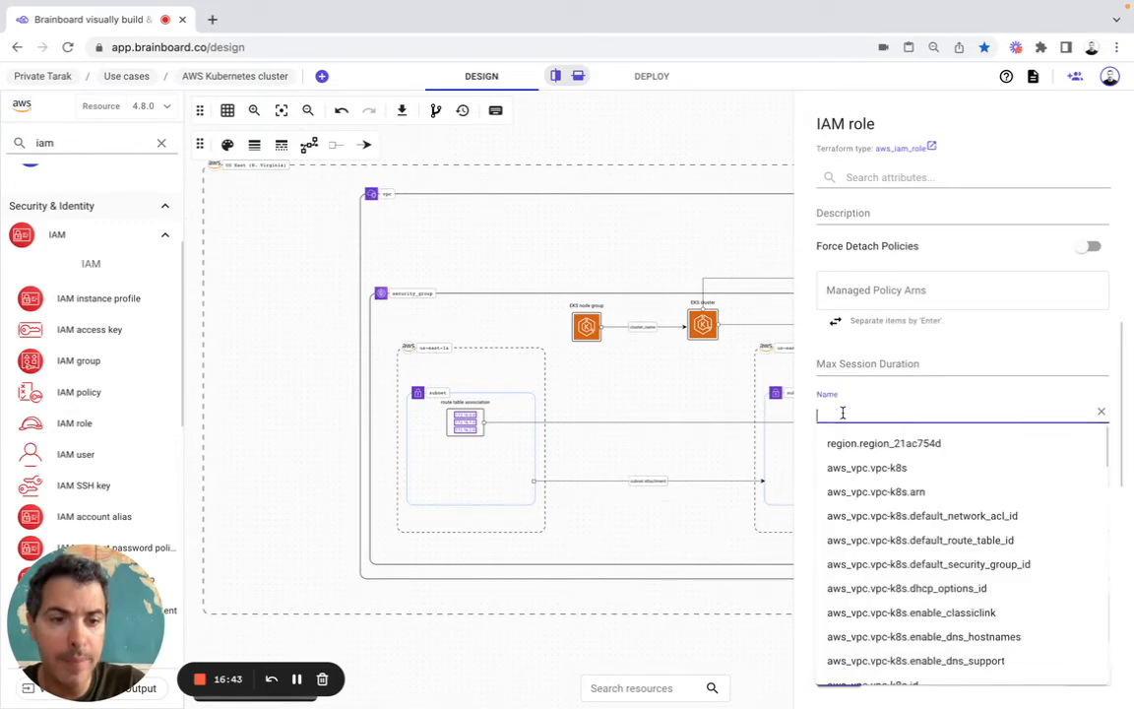
pyautogui.press('super+Tab')
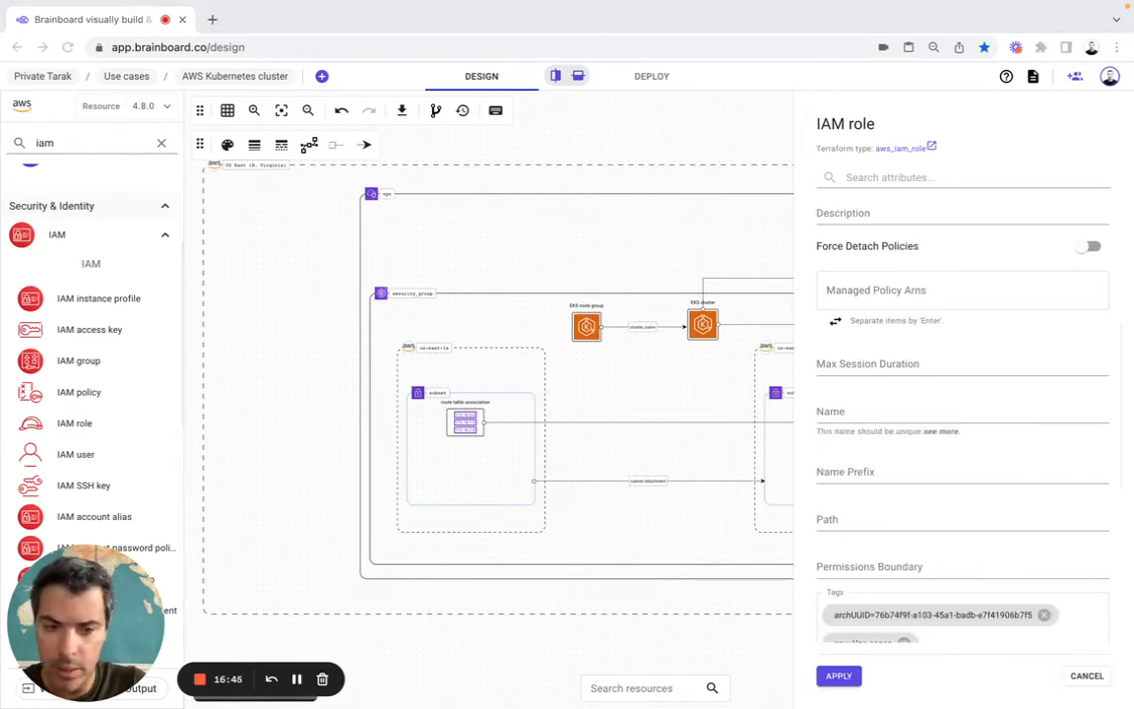
pyautogui.click(868, 419)
pyautogui.write('brainboard-k8s-cluster')
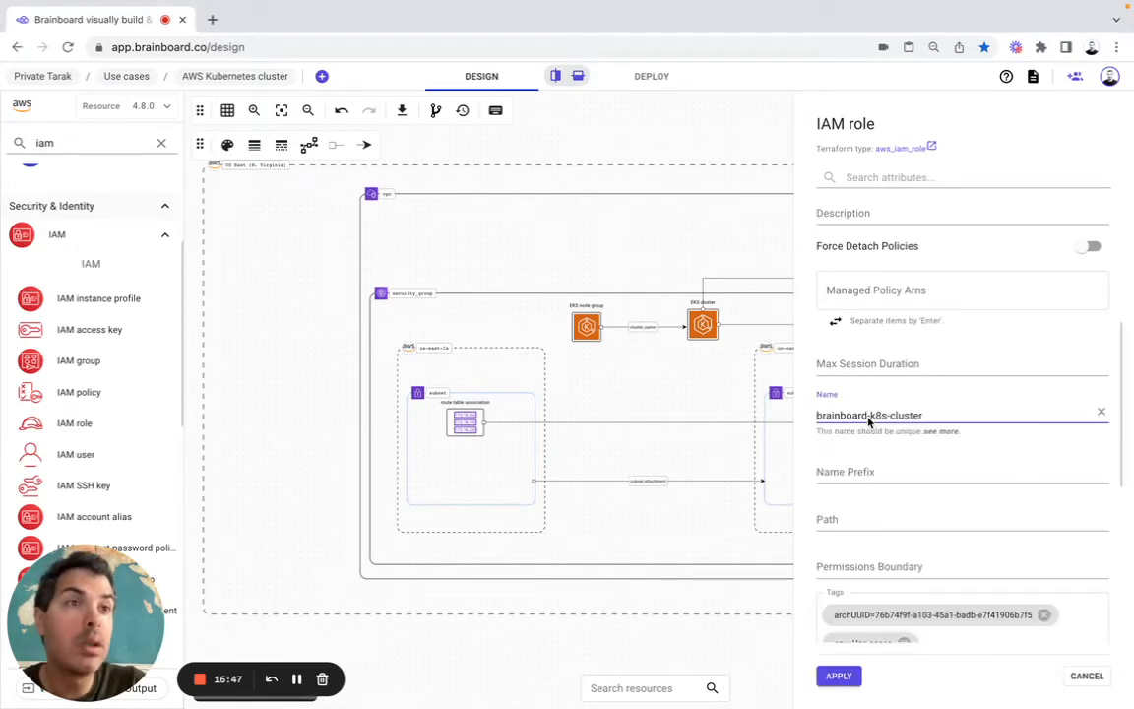
# Remove the archUUID and env tags from the IAM role and apply its configuration.
pyautogui.scroll(-3, 868, 464)
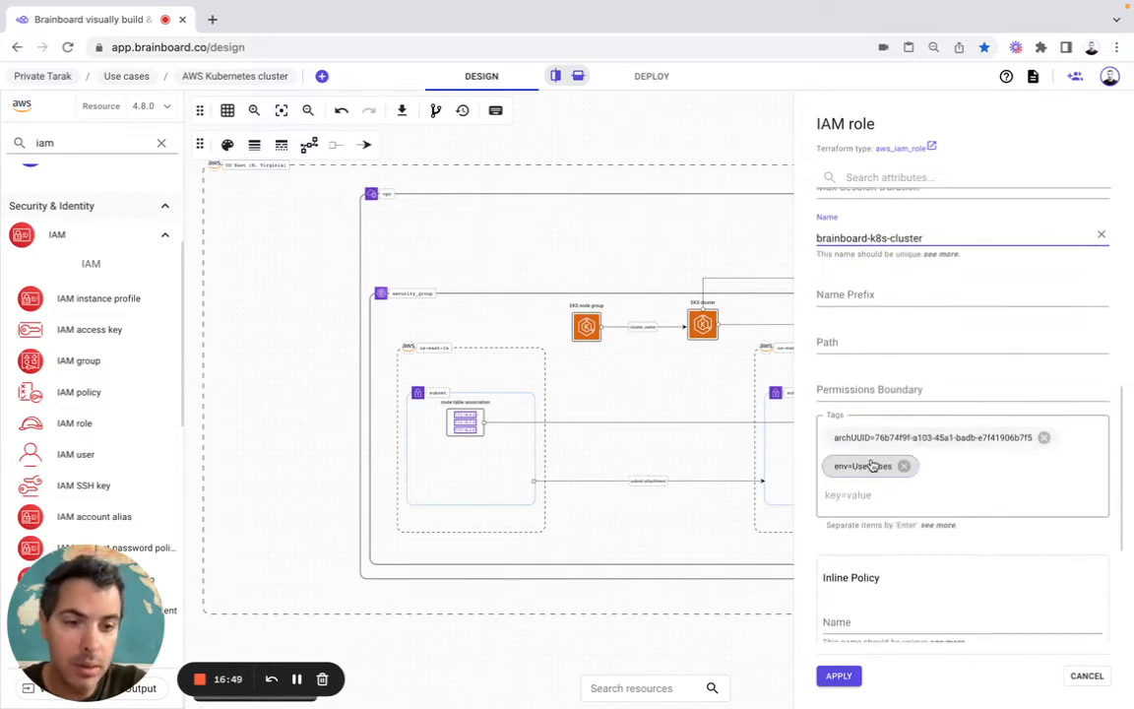
pyautogui.click(1044, 437)
pyautogui.click(905, 439)
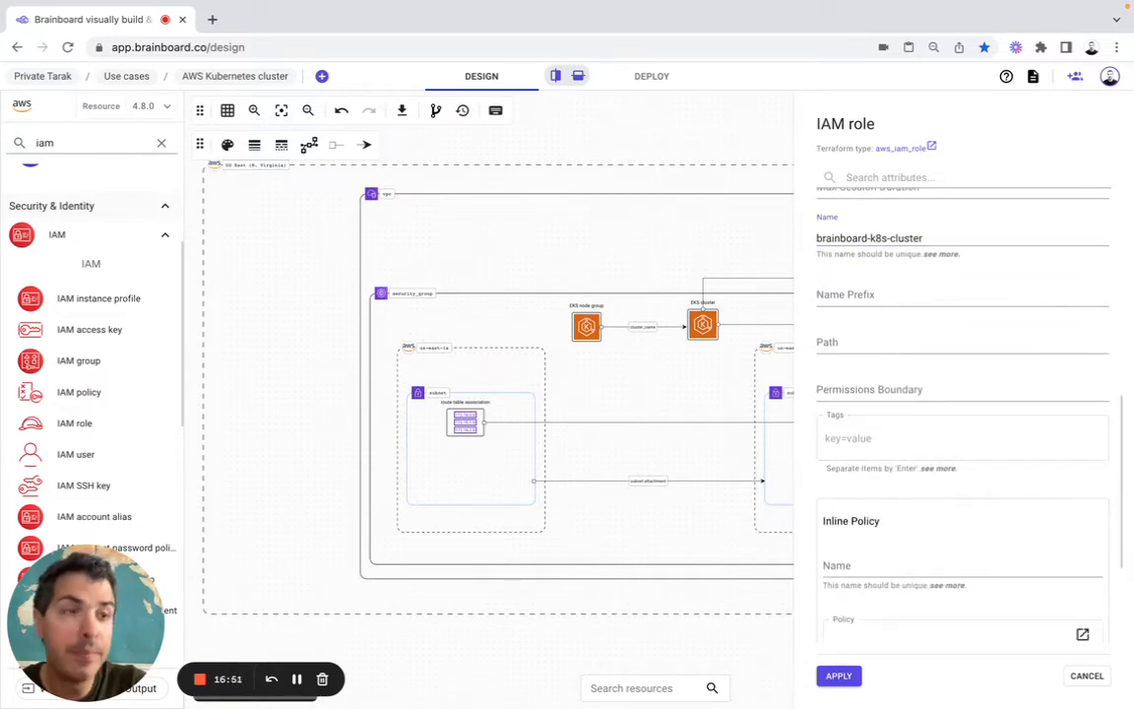
pyautogui.click(838, 675)
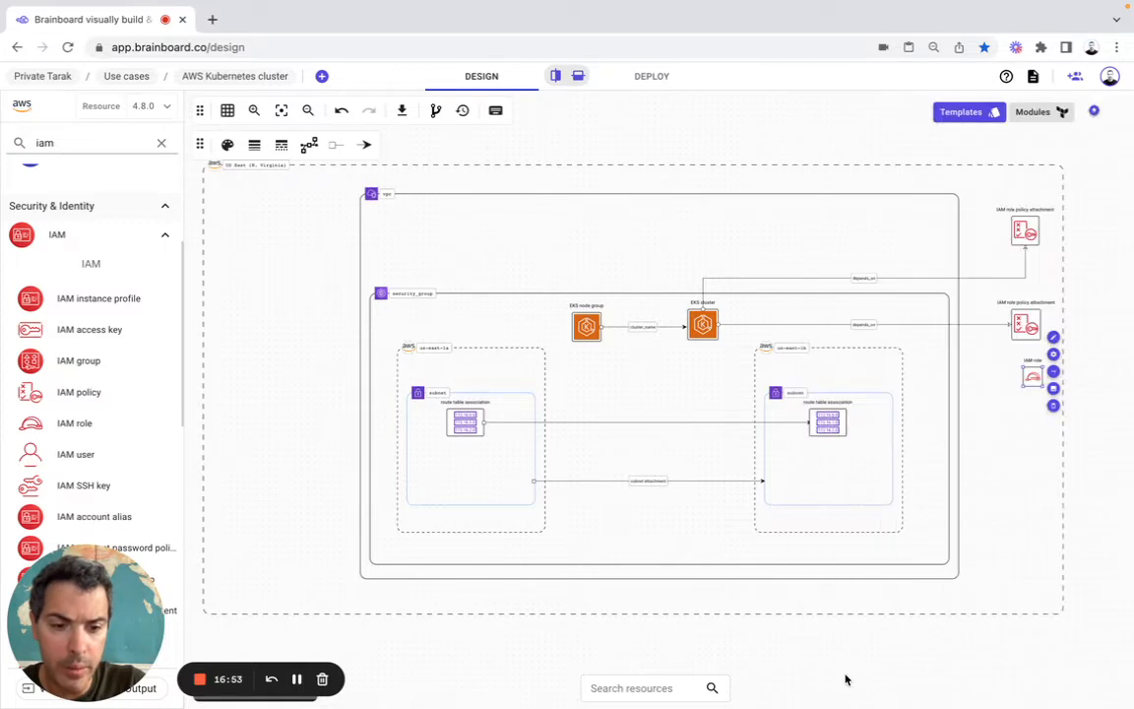
# Move the IAM role between the two depends_on connectors, just outside the VPC's right edge.
pyautogui.click(1030, 377)
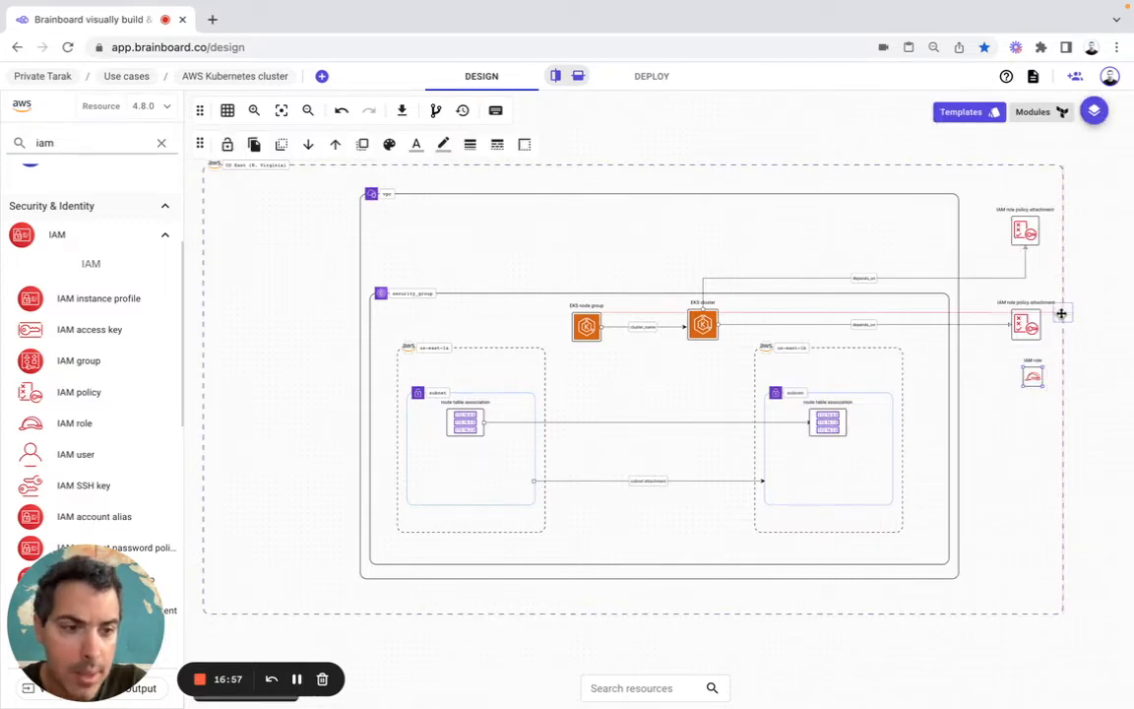
pyautogui.moveTo(1053, 318); pyautogui.dragTo(1071, 338)
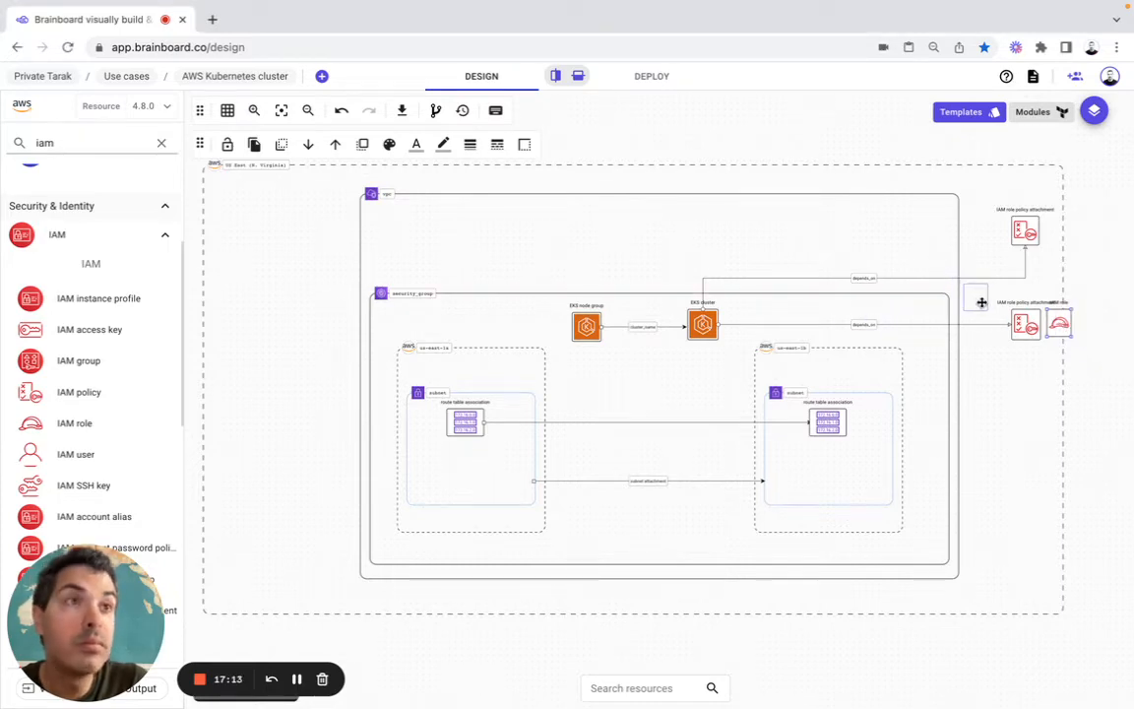
pyautogui.moveTo(981, 302); pyautogui.dragTo(979, 309)
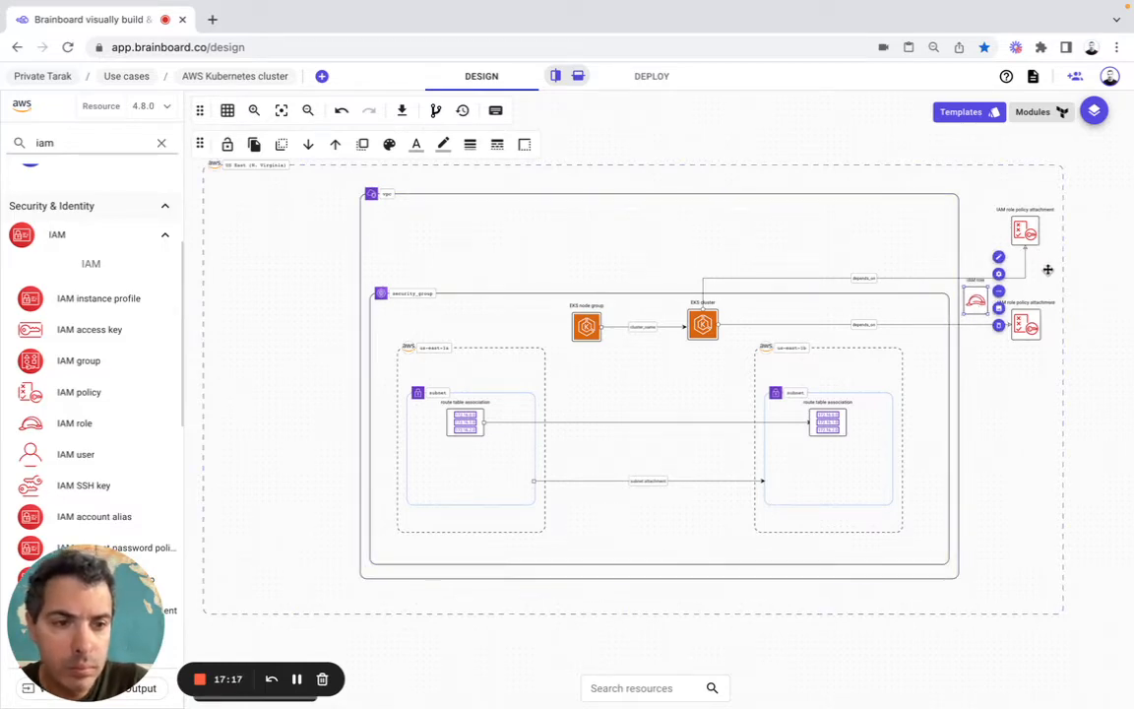
# Raise the horizontal segment of the upper depends_on connector slightly, keeping it straight above the IAM role.
pyautogui.click(704, 281)
pyautogui.moveTo(704, 282); pyautogui.dragTo(701, 271)
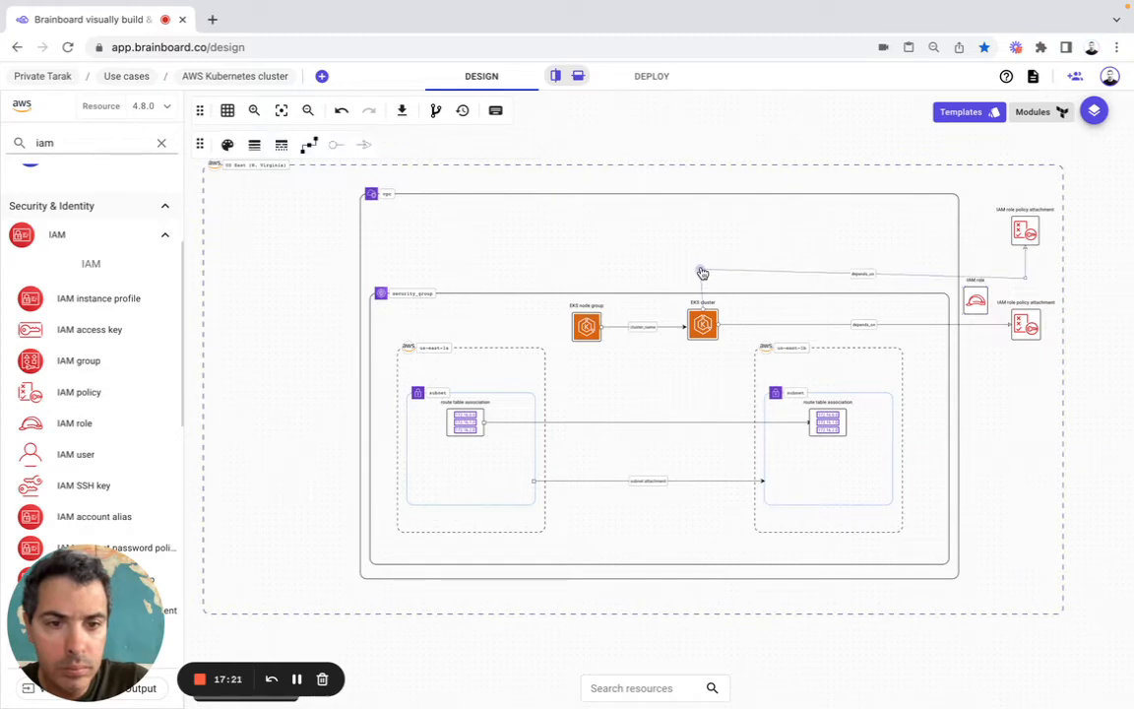
pyautogui.moveTo(1027, 281); pyautogui.dragTo(1028, 272)
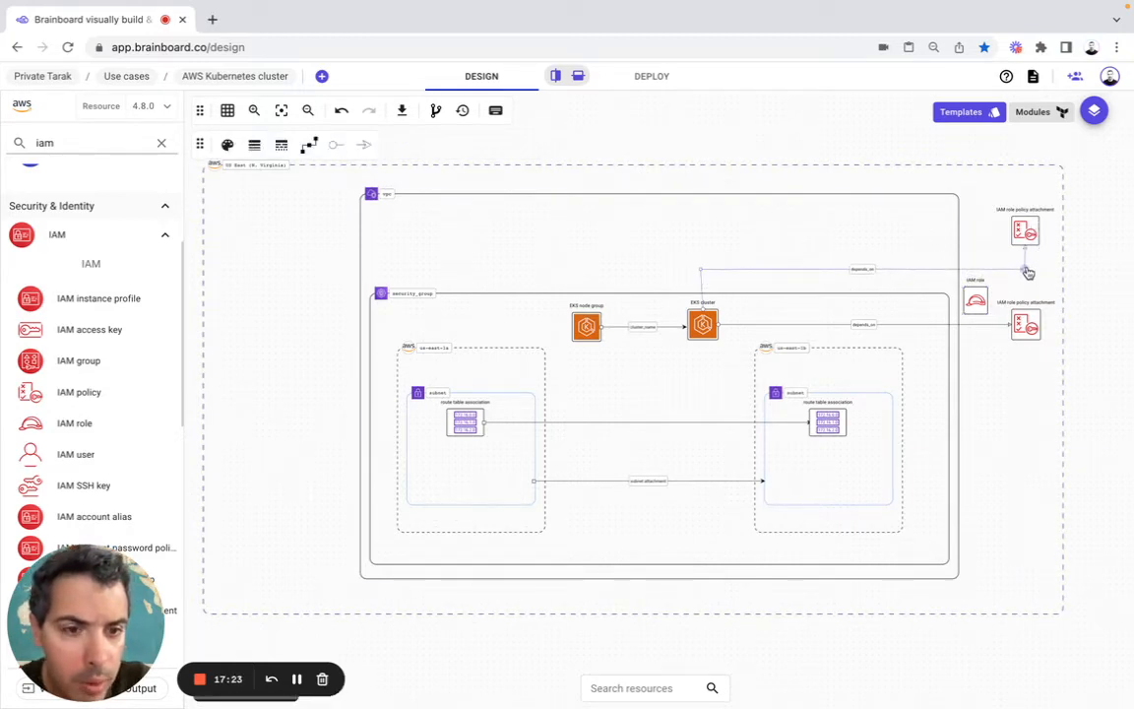
pyautogui.click(706, 273)
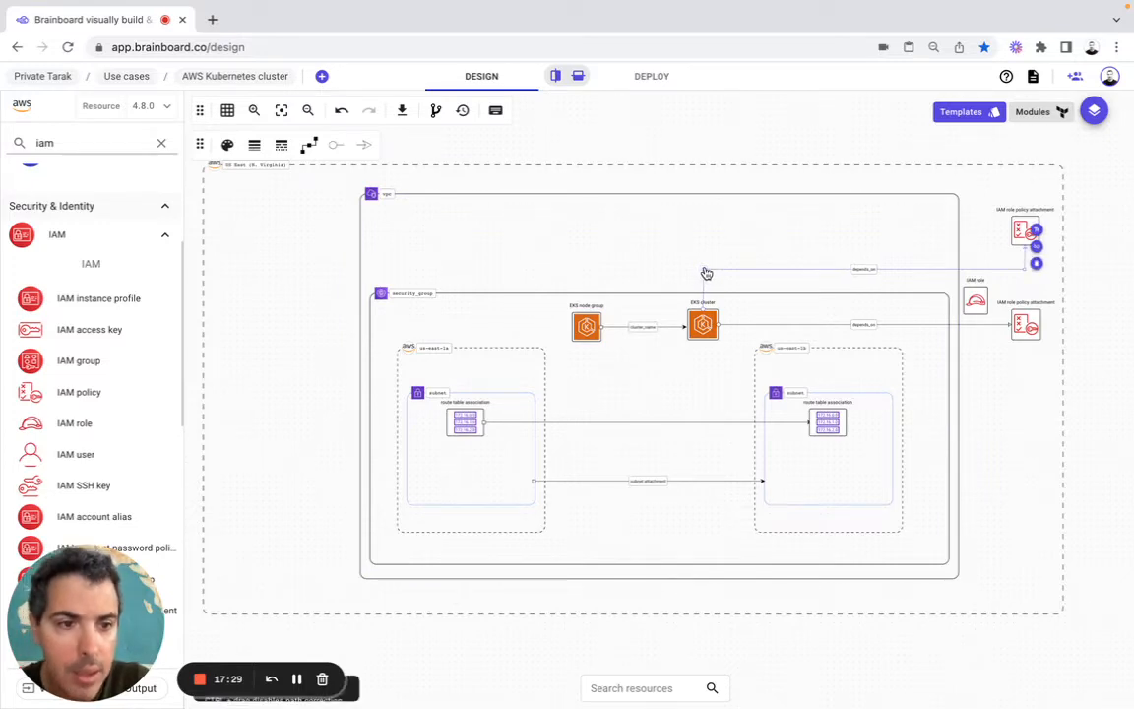
# Enlarge the US East region frame rightward and downward, and shift both IAM role policy attachments right inside it.
pyautogui.click(1071, 409)
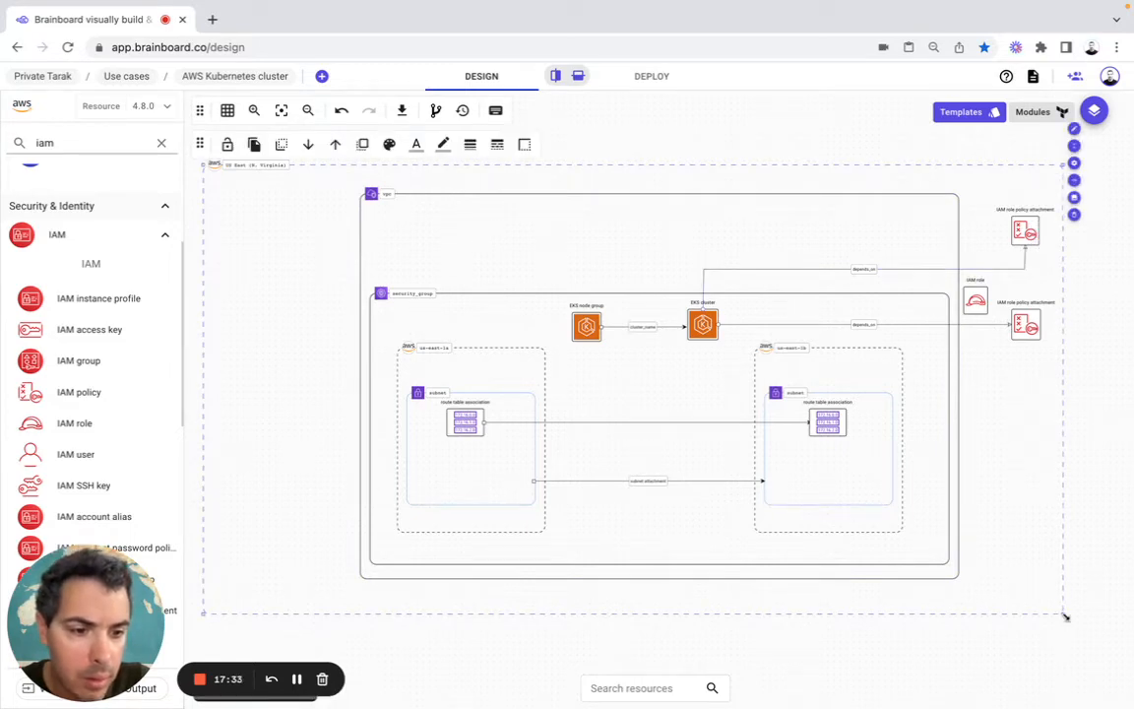
pyautogui.moveTo(1065, 616); pyautogui.dragTo(1108, 635)
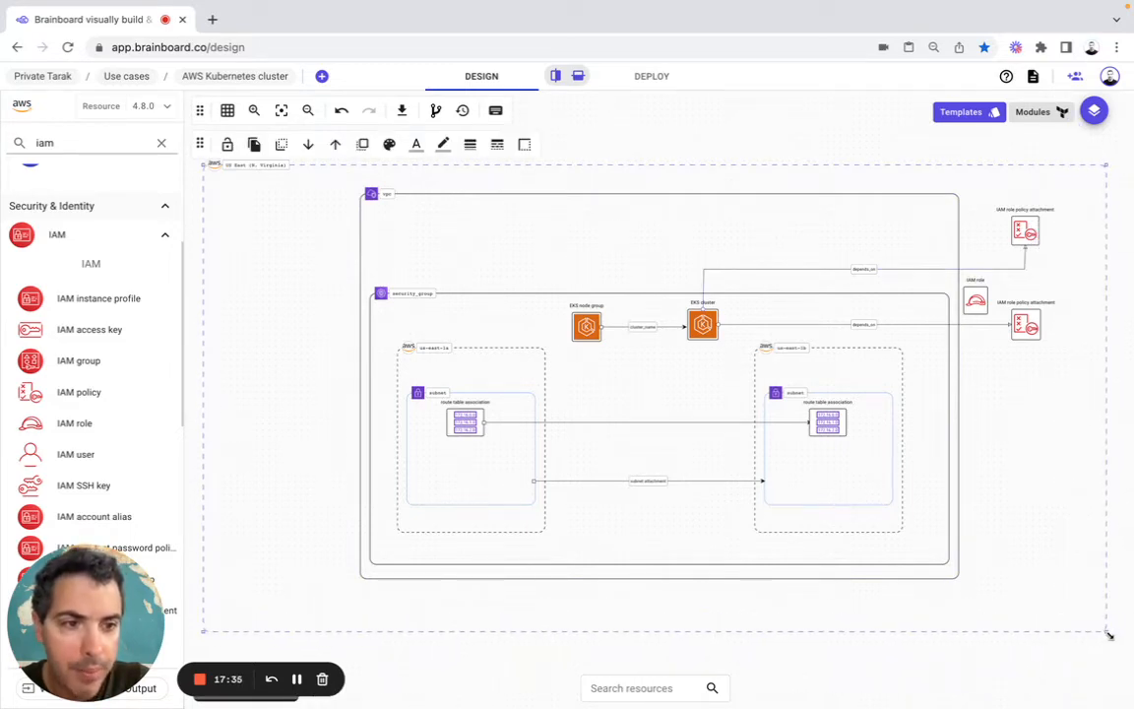
pyautogui.moveTo(1026, 230); pyautogui.dragTo(1067, 233)
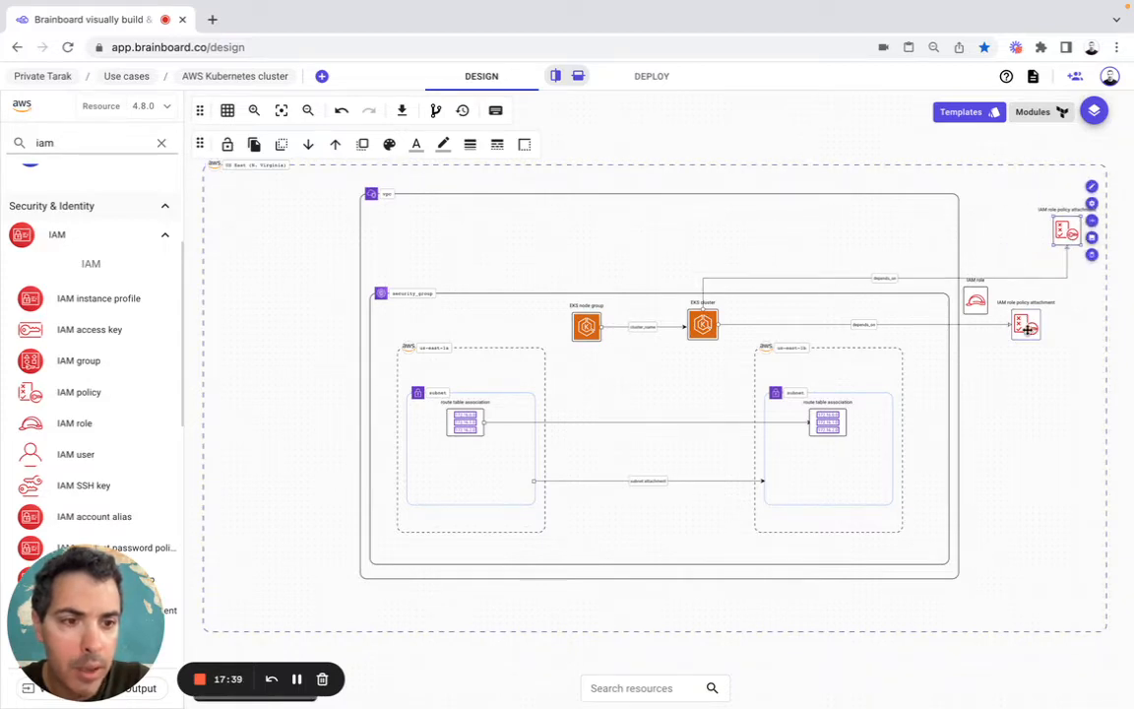
pyautogui.click(1040, 330)
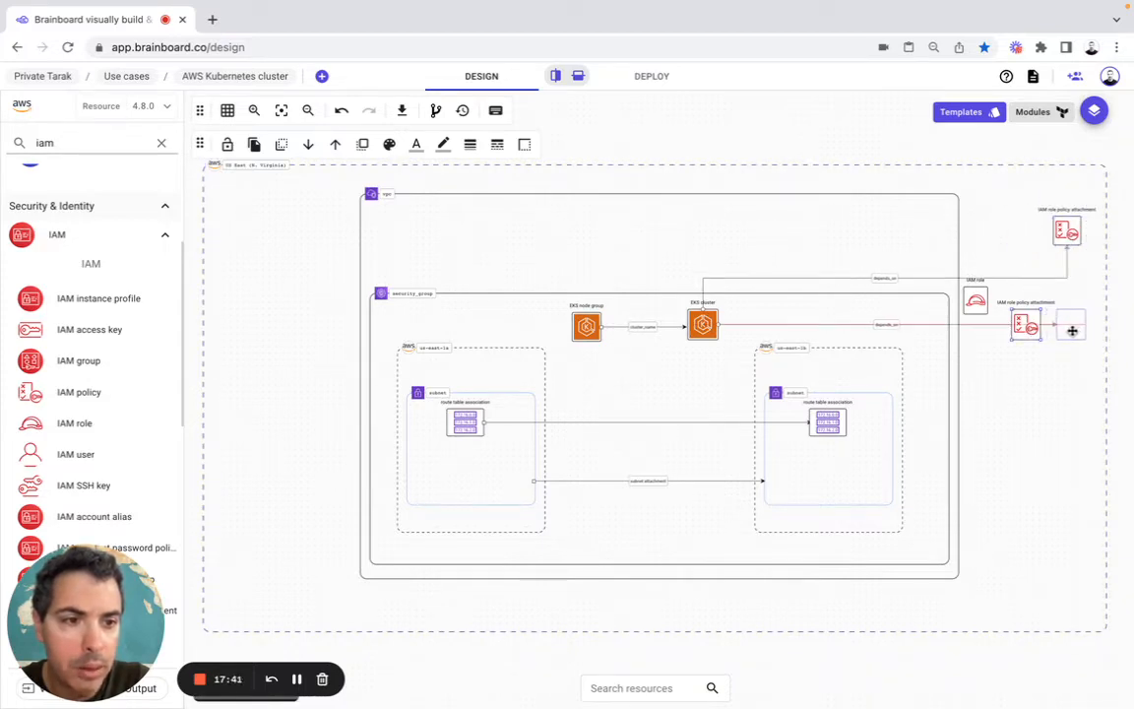
pyautogui.moveTo(1042, 330); pyautogui.dragTo(1073, 334)
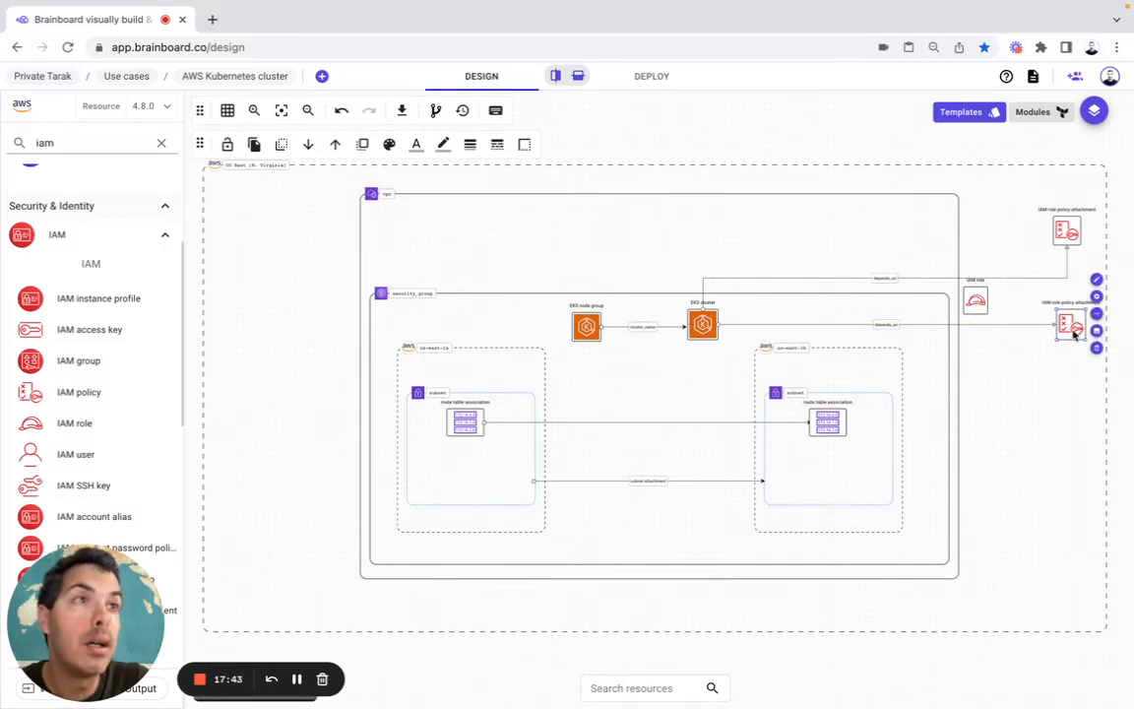
# Nudge the IAM role slightly right, and move the EKS cluster and EKS node group down, level with each other.
pyautogui.click(981, 301)
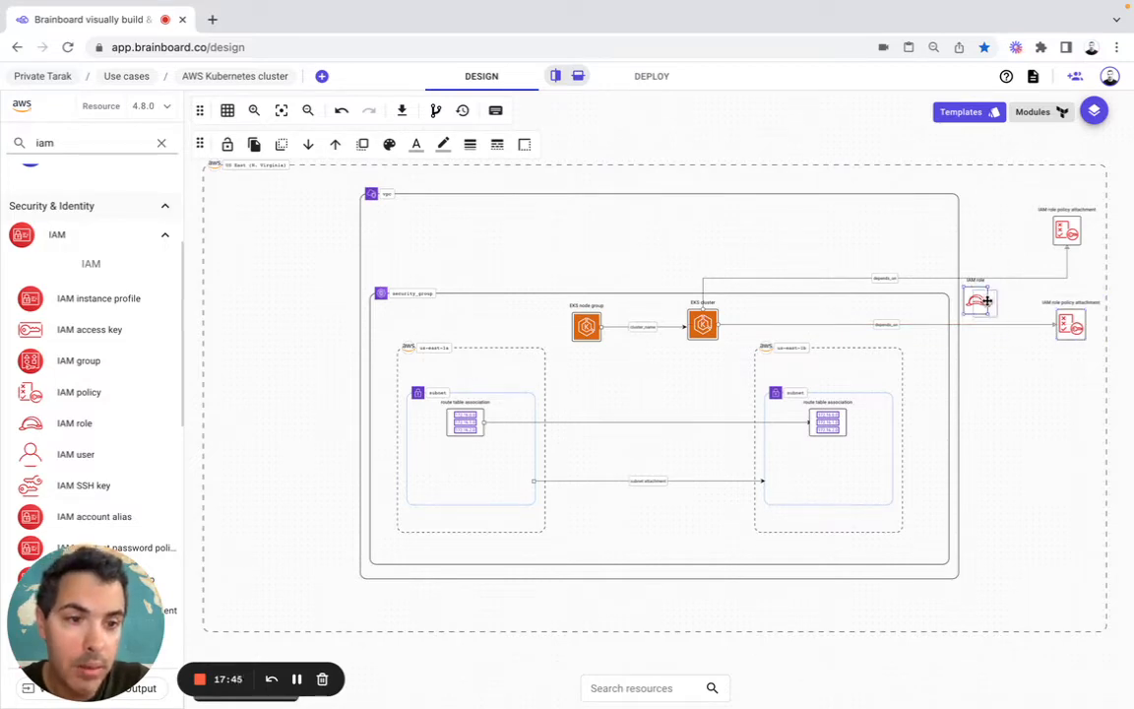
pyautogui.moveTo(987, 299); pyautogui.dragTo(988, 301)
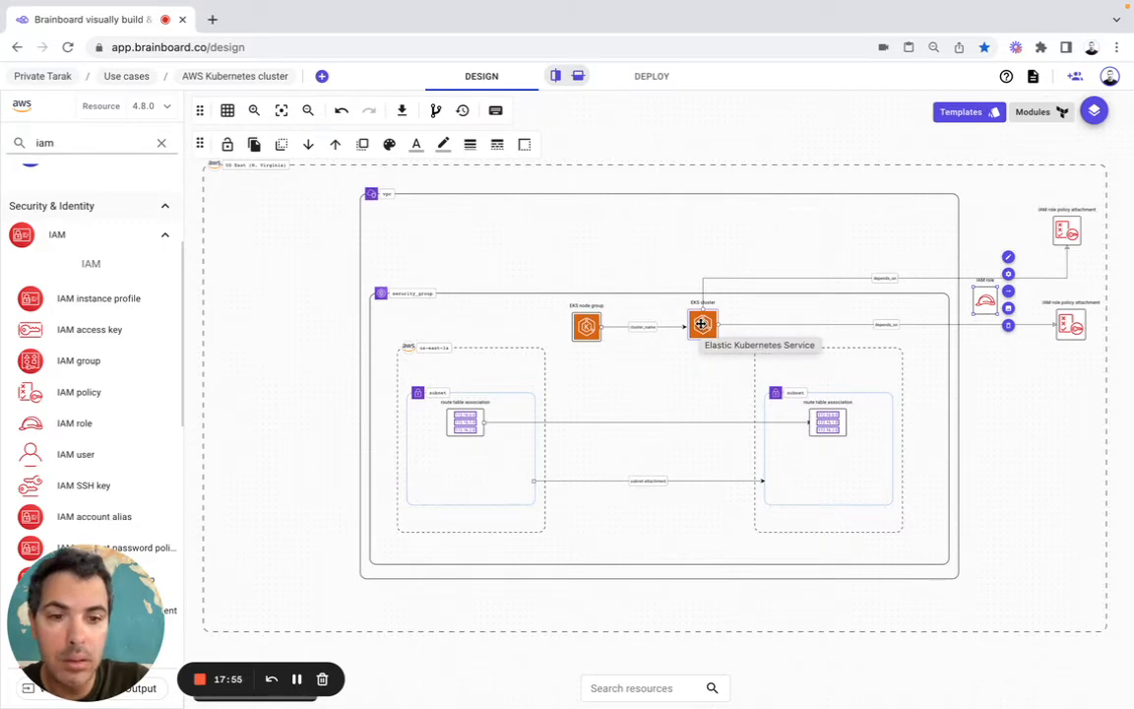
pyautogui.moveTo(700, 323); pyautogui.dragTo(704, 375)
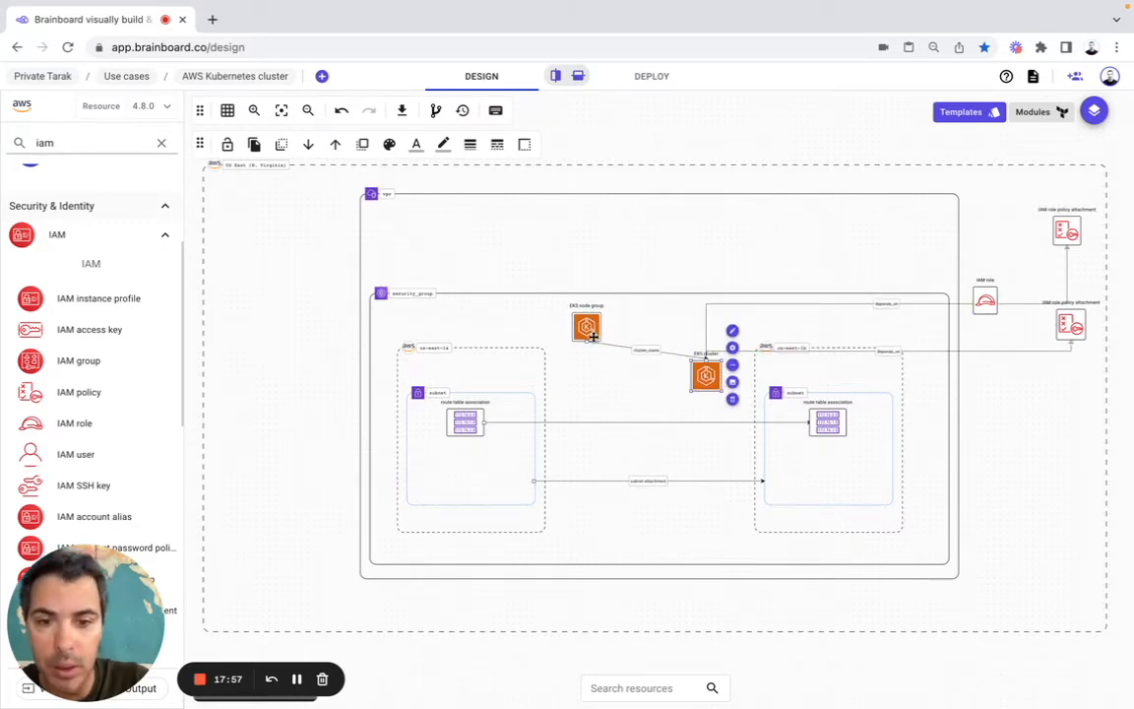
pyautogui.moveTo(585, 326); pyautogui.dragTo(587, 377)
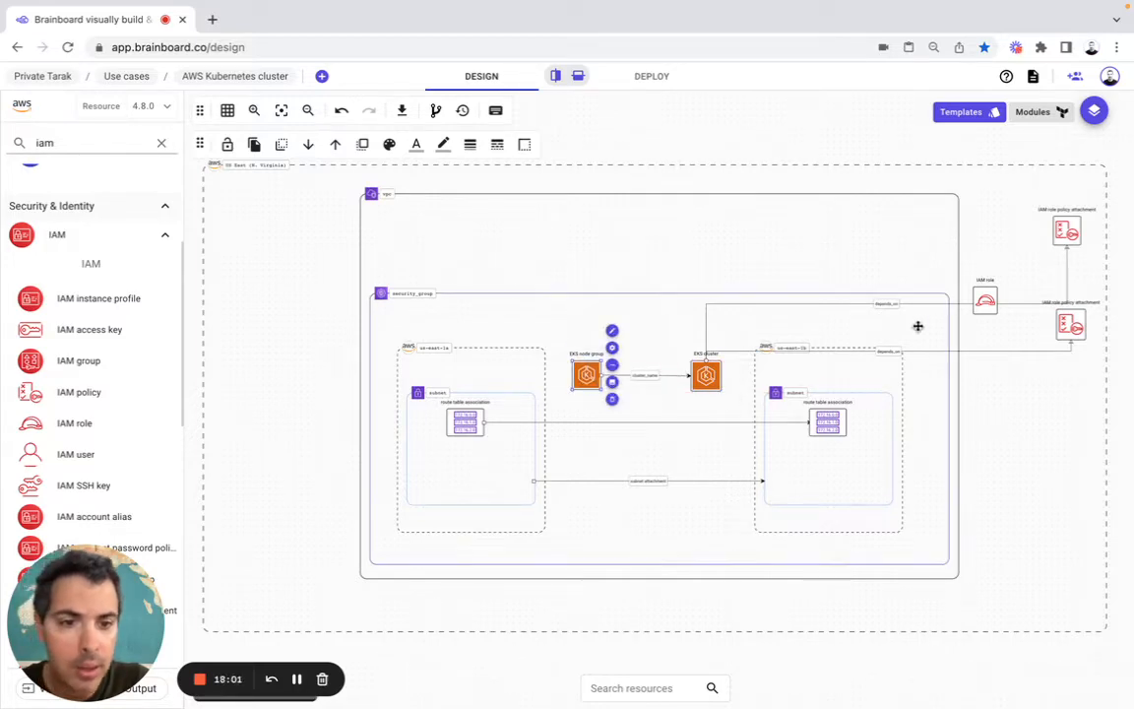
# Raise the lower depends_on connector's horizontal segment and attach its end to the left side of the lower IAM role policy attachment.
pyautogui.click(718, 351)
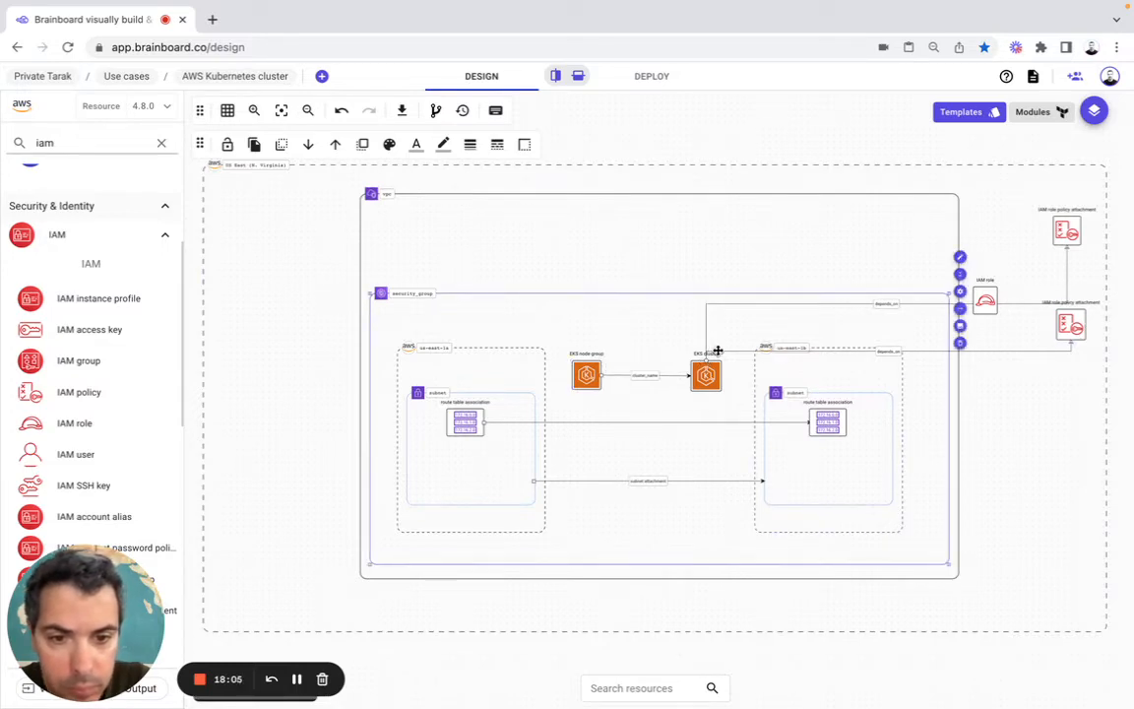
pyautogui.click(706, 347)
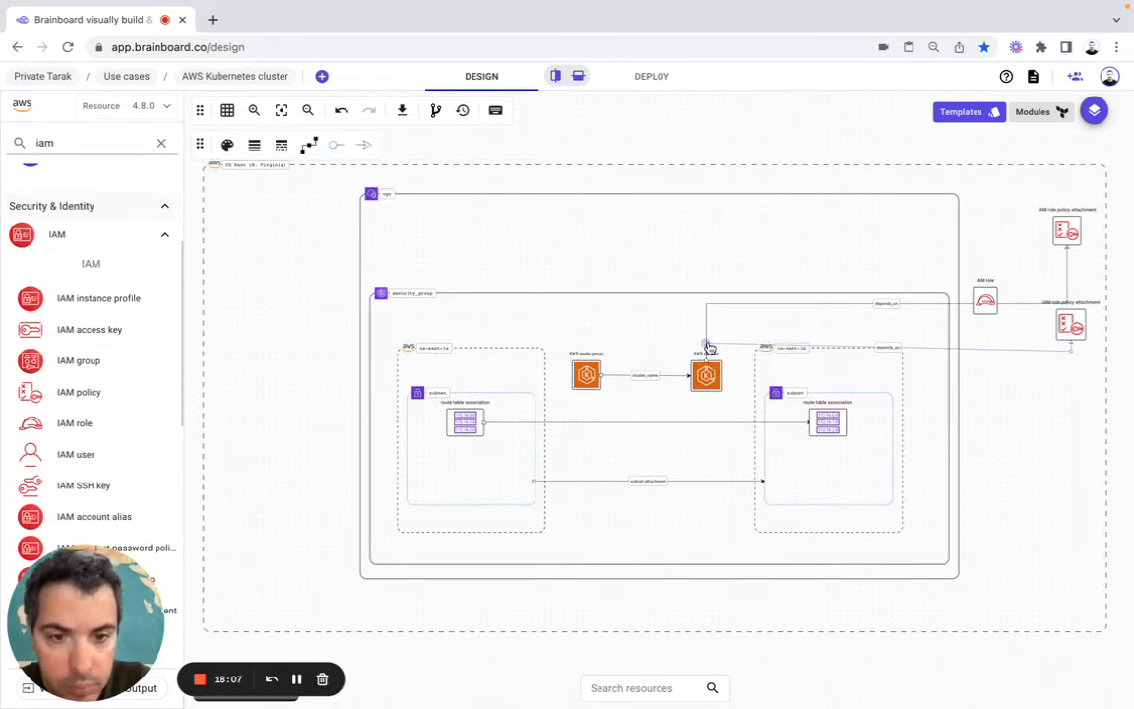
pyautogui.moveTo(707, 347); pyautogui.dragTo(707, 341)
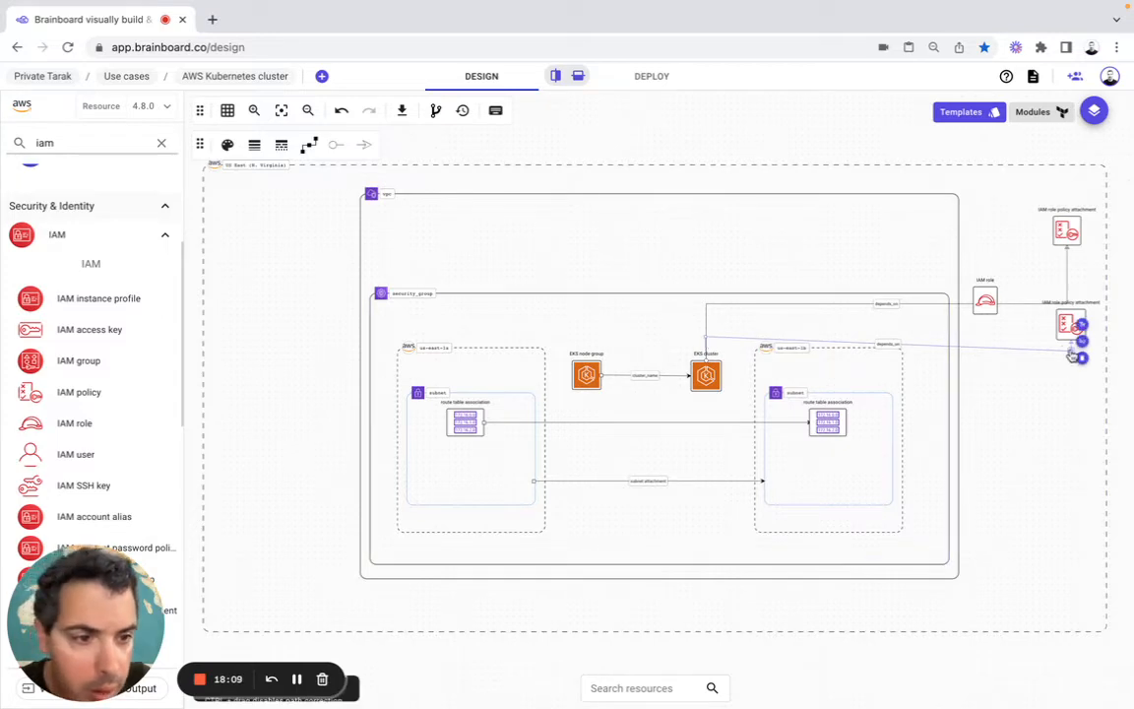
pyautogui.moveTo(1073, 355); pyautogui.dragTo(1051, 322)
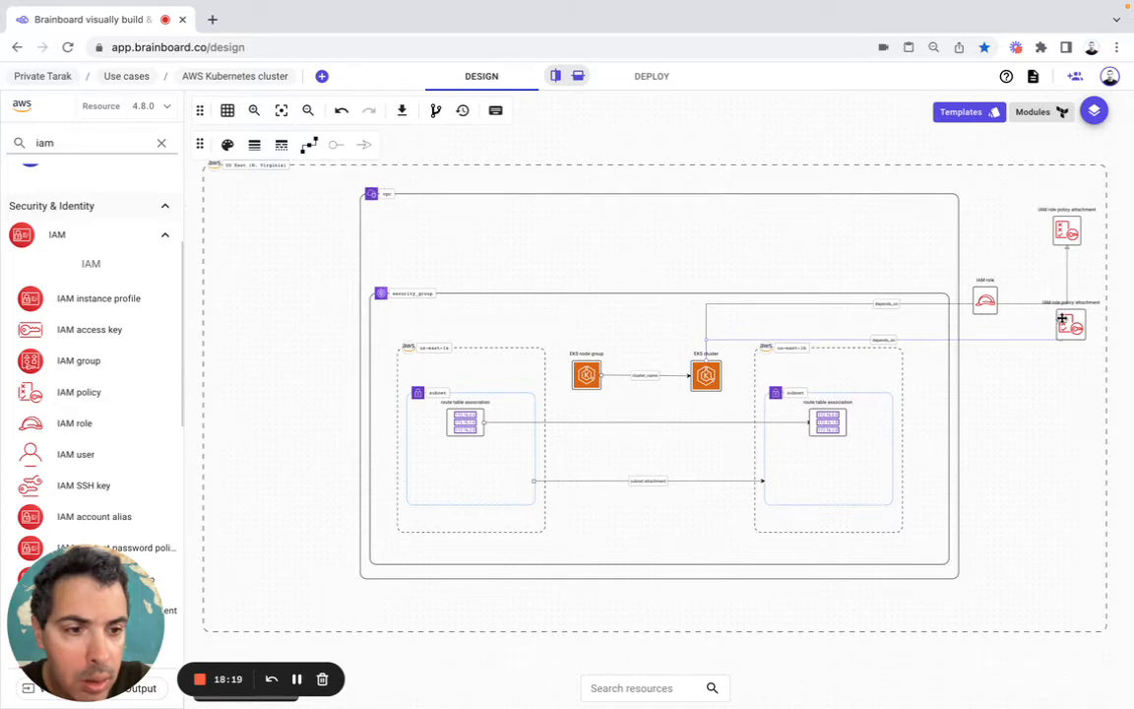
pyautogui.moveTo(1062, 319); pyautogui.dragTo(1063, 313)
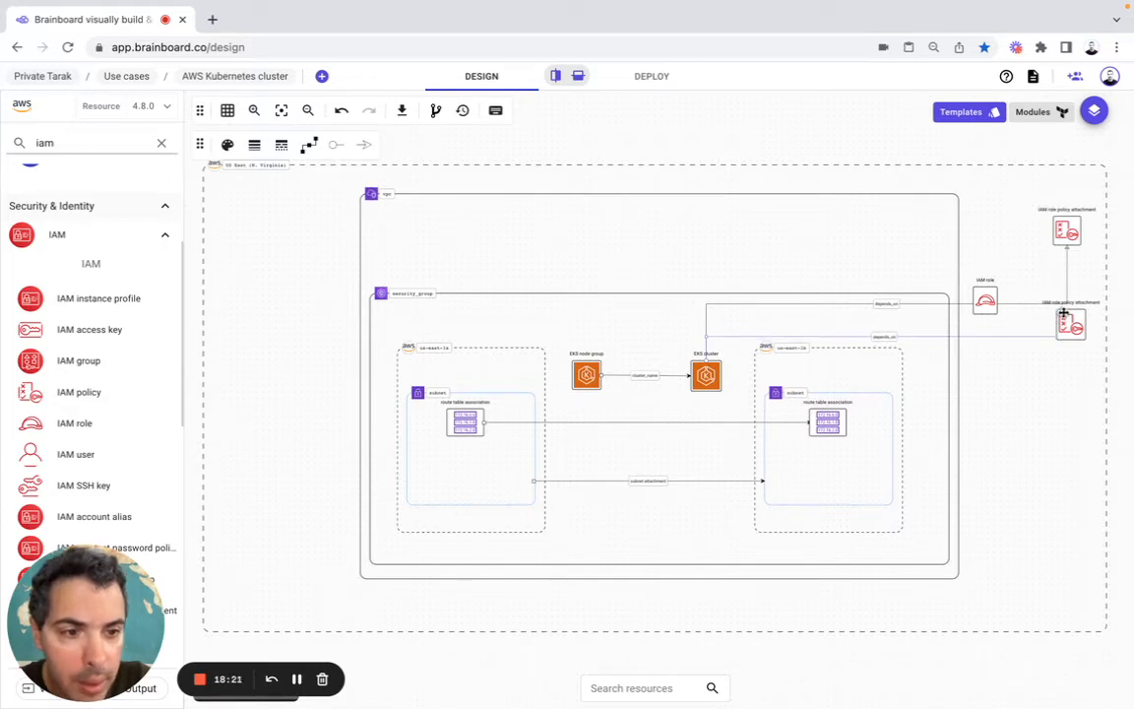
# Move the IAM role down between the two depends_on connectors and adjust the upper connector's corner above the EKS cluster.
pyautogui.click(983, 299)
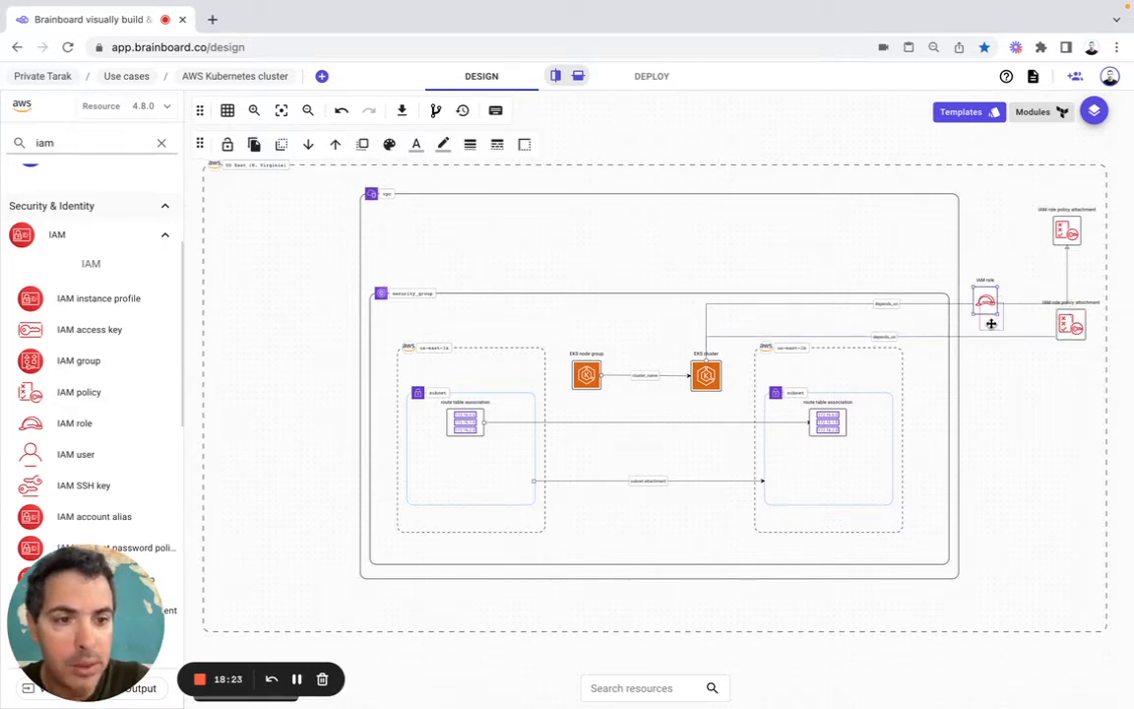
pyautogui.moveTo(988, 324); pyautogui.dragTo(991, 327)
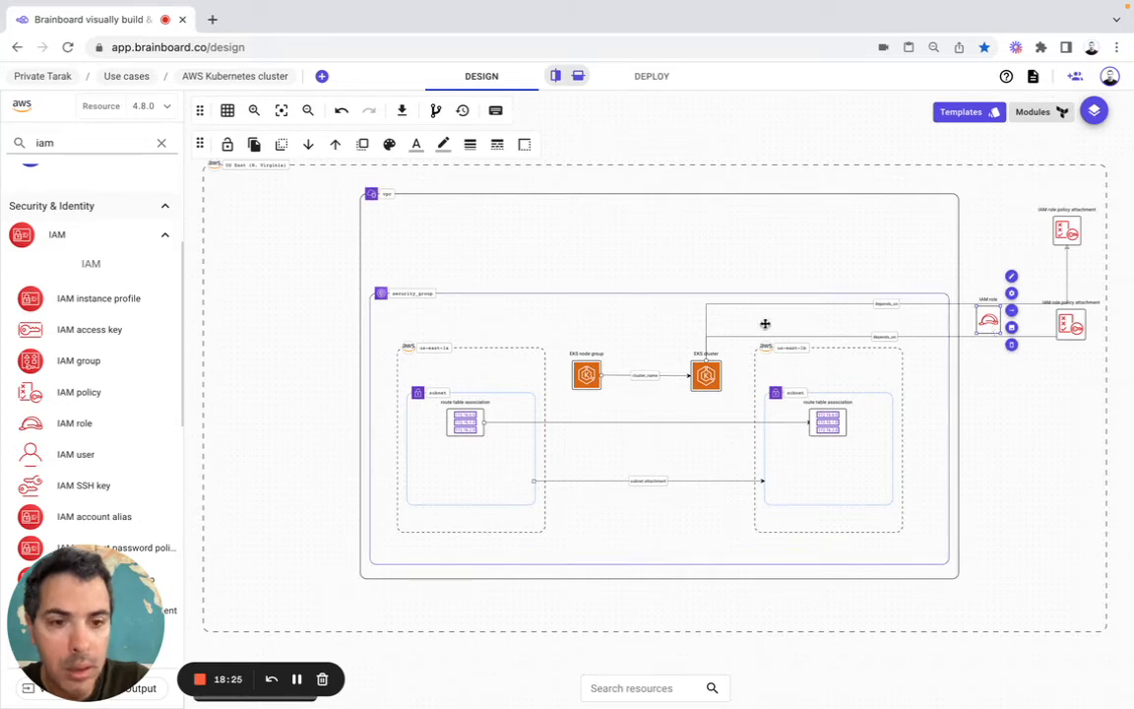
pyautogui.click(706, 308)
pyautogui.click(706, 306)
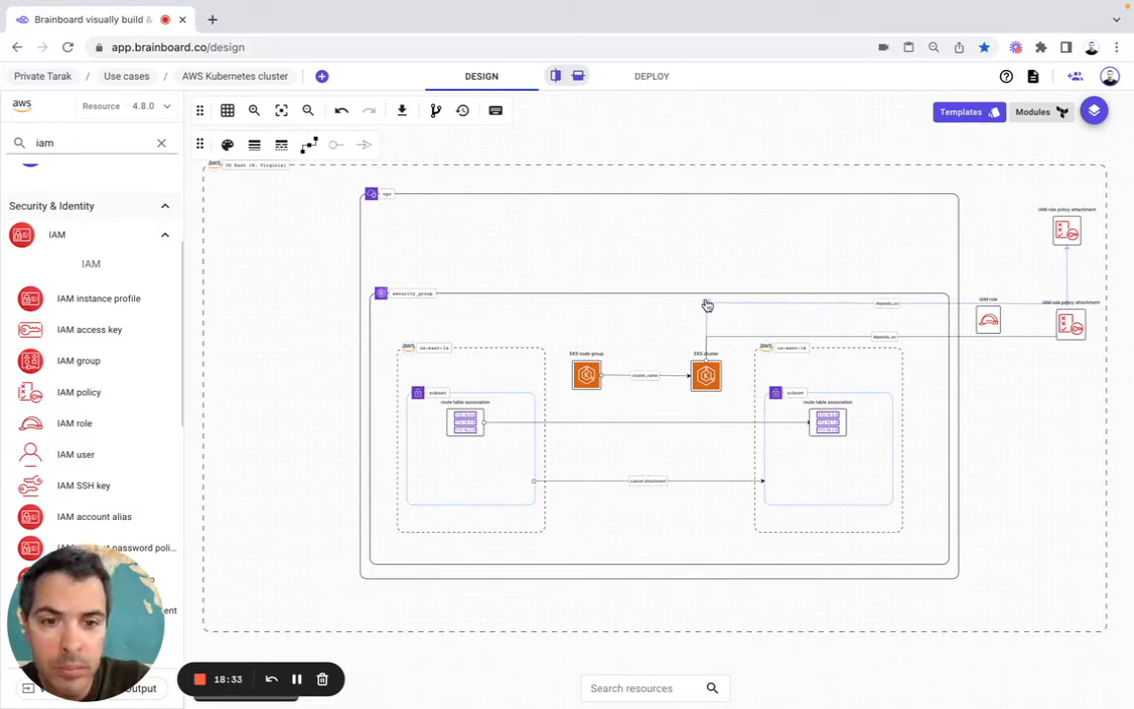
pyautogui.click(705, 306)
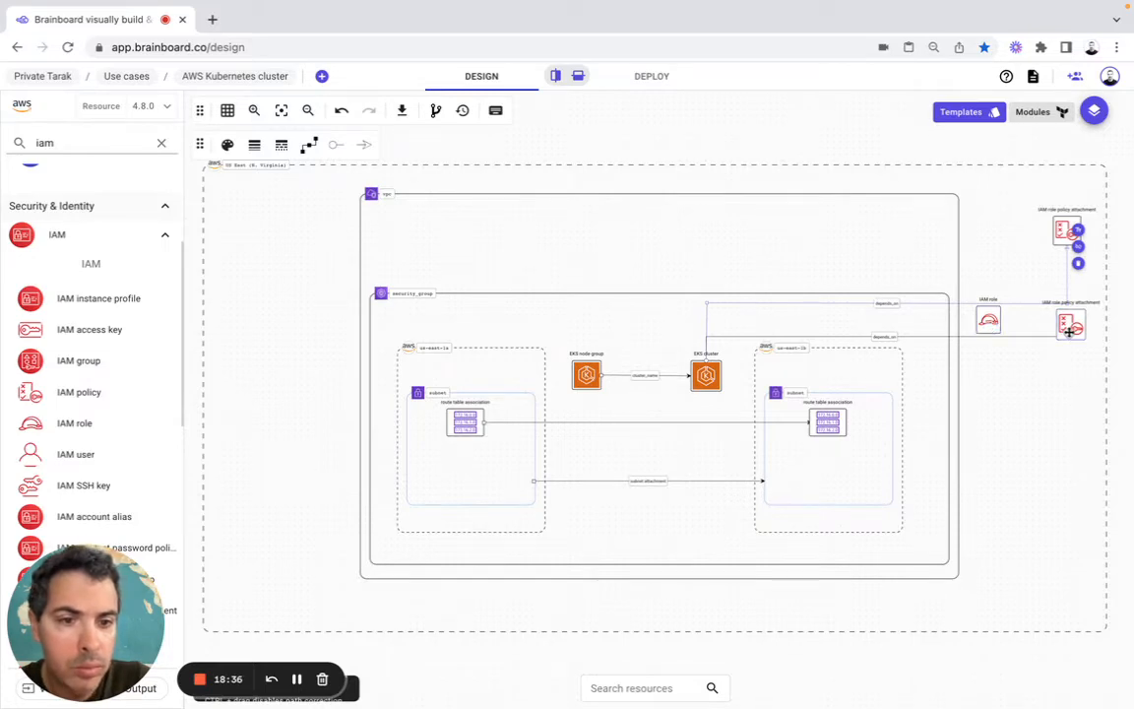
pyautogui.click(984, 322)
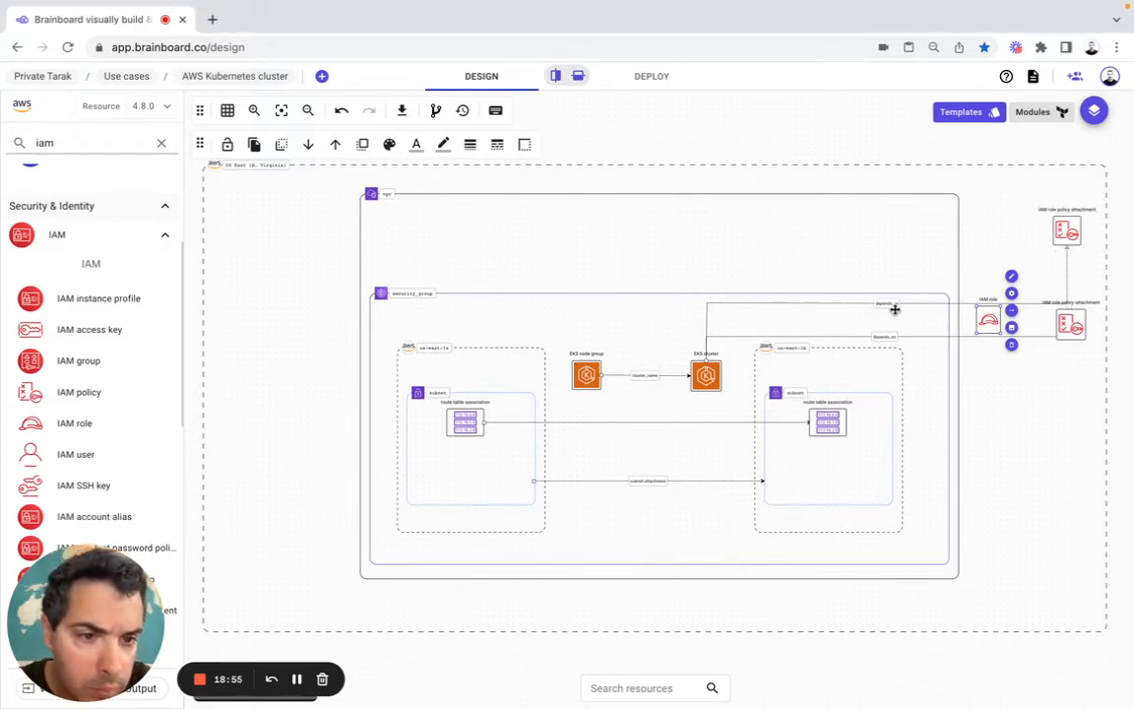
pyautogui.click(966, 302)
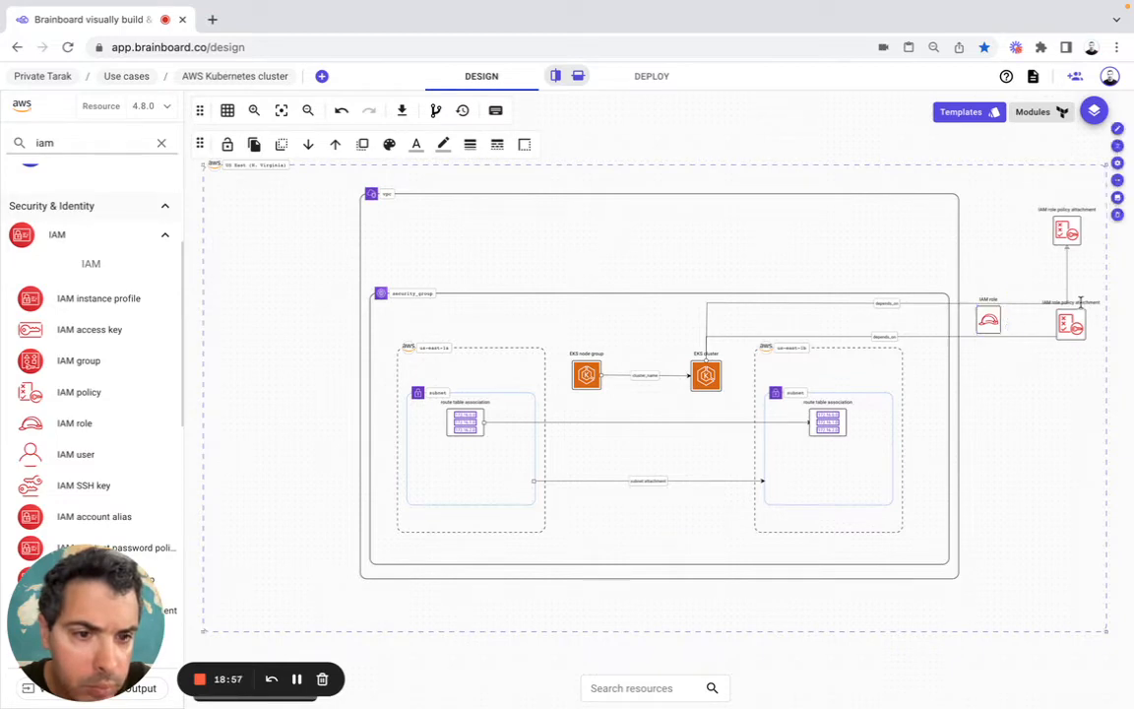
# Adjust the upper depends_on connector's vertical segment and move the lower IAM role policy attachment down, clear of that connector.
pyautogui.moveTo(1068, 263); pyautogui.dragTo(1069, 303)
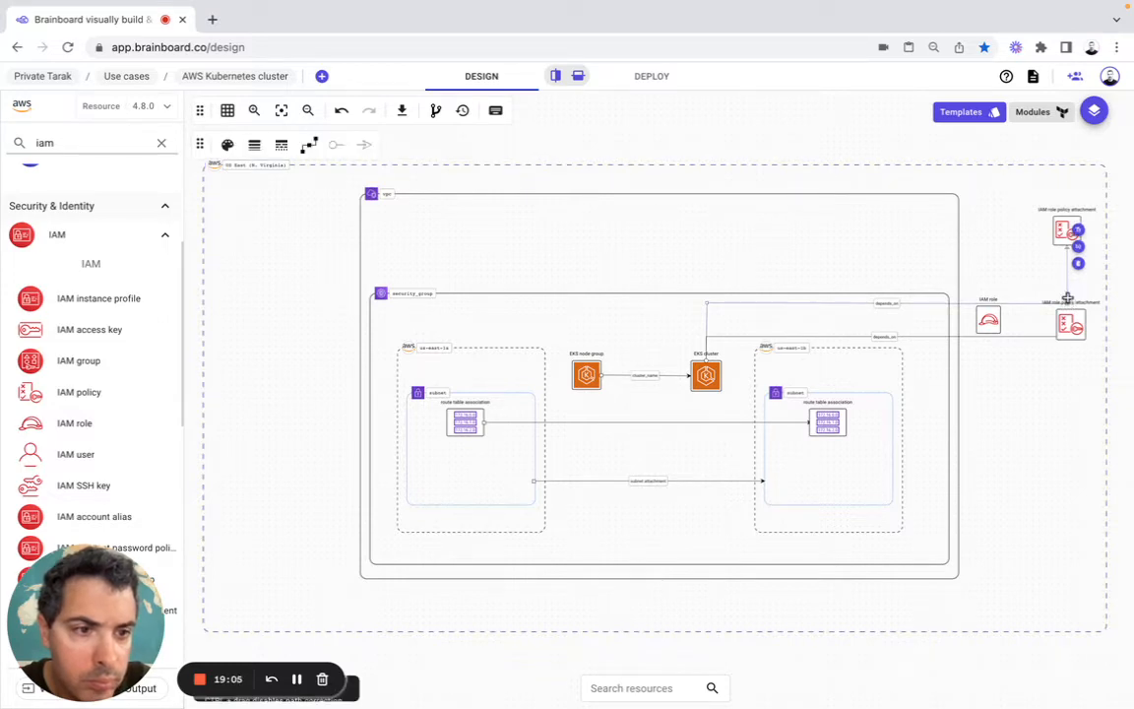
pyautogui.moveTo(1068, 302)
pyautogui.mouseDown()
pyautogui.moveTo(1043, 281)
pyautogui.moveTo(1069, 279)
pyautogui.mouseUp()
pyautogui.moveTo(1071, 328)
pyautogui.mouseDown()
pyautogui.moveTo(1074, 354)
pyautogui.moveTo(1074, 336)
pyautogui.moveTo(1077, 345)
pyautogui.mouseUp()
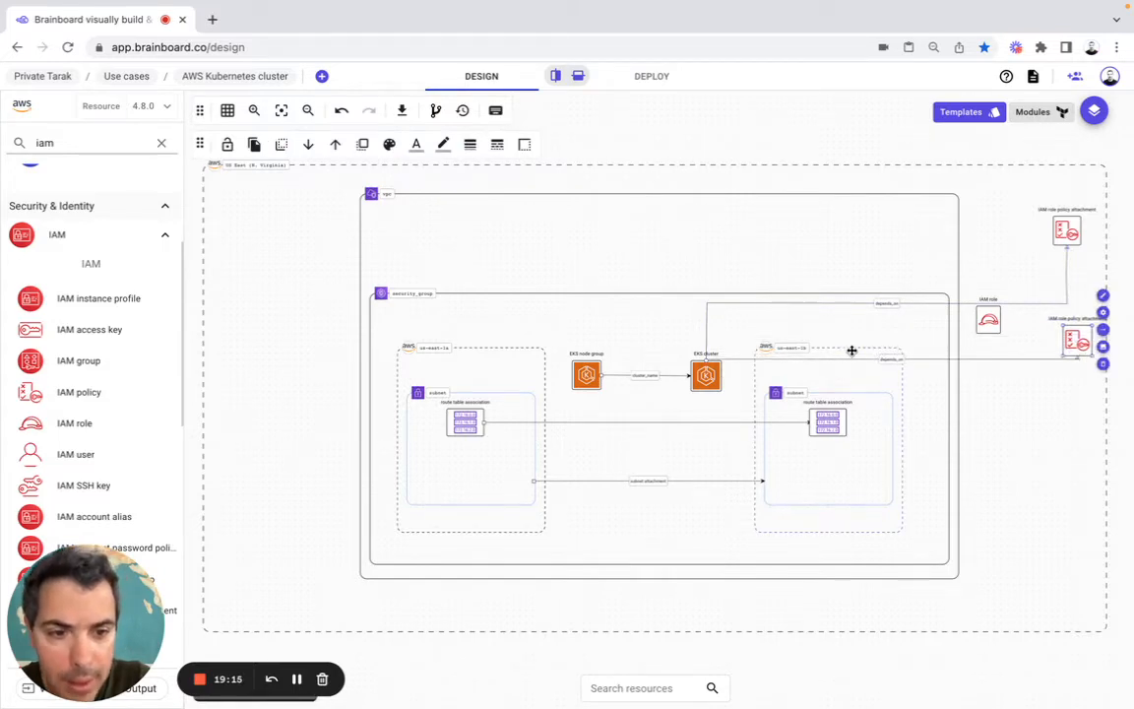
# Lower the top edges of the us-east-1b and us-east-1a frames to below the lower depends_on connector.
pyautogui.click(898, 349)
pyautogui.moveTo(902, 345); pyautogui.dragTo(901, 366)
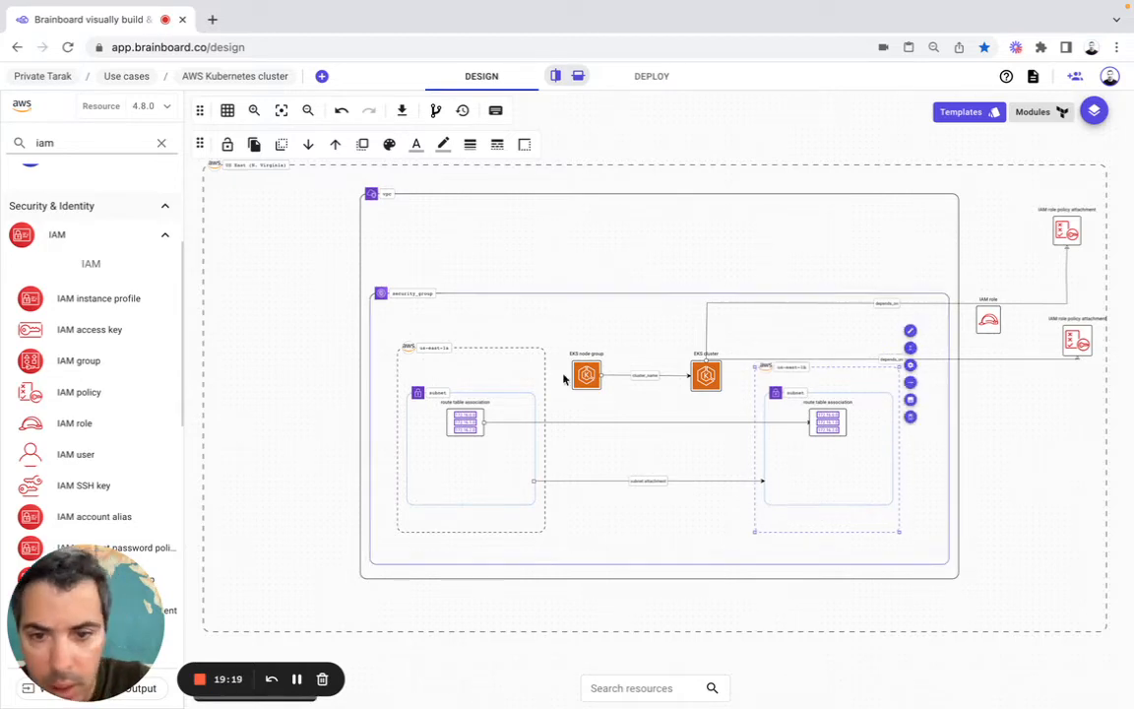
pyautogui.click(506, 369)
pyautogui.moveTo(545, 348); pyautogui.dragTo(542, 373)
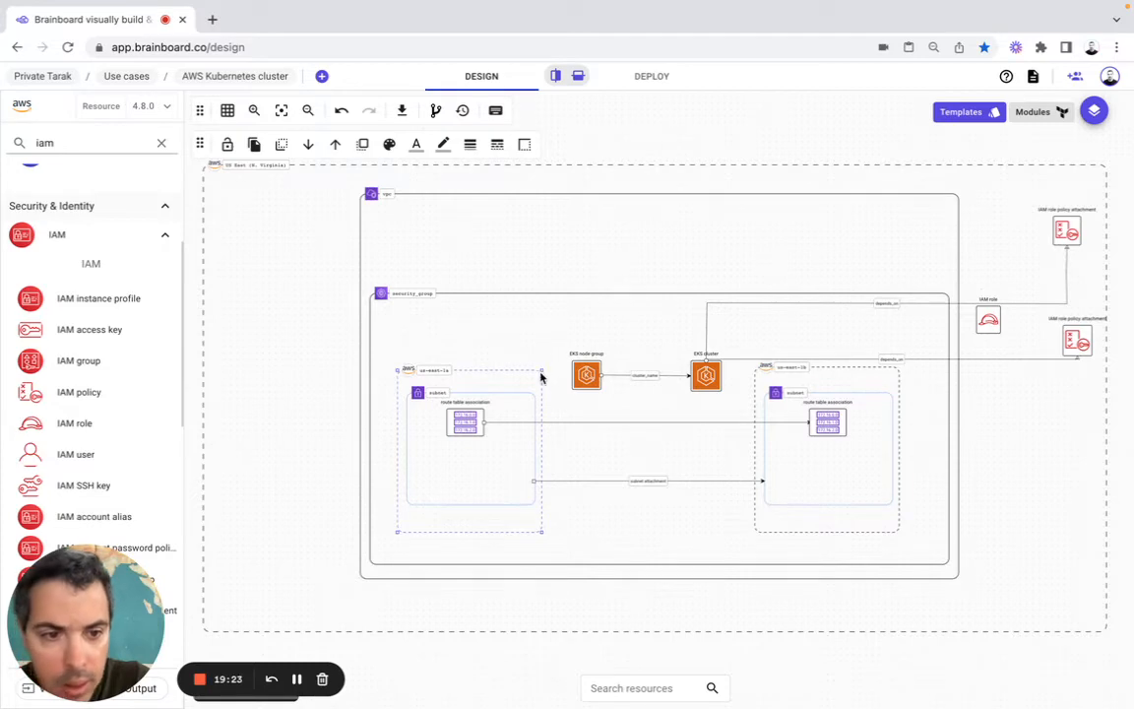
# Move the IAM role slightly down and shift the upper depends_on connector's vertical segment left beneath the upper policy attachment.
pyautogui.moveTo(988, 324); pyautogui.dragTo(988, 341)
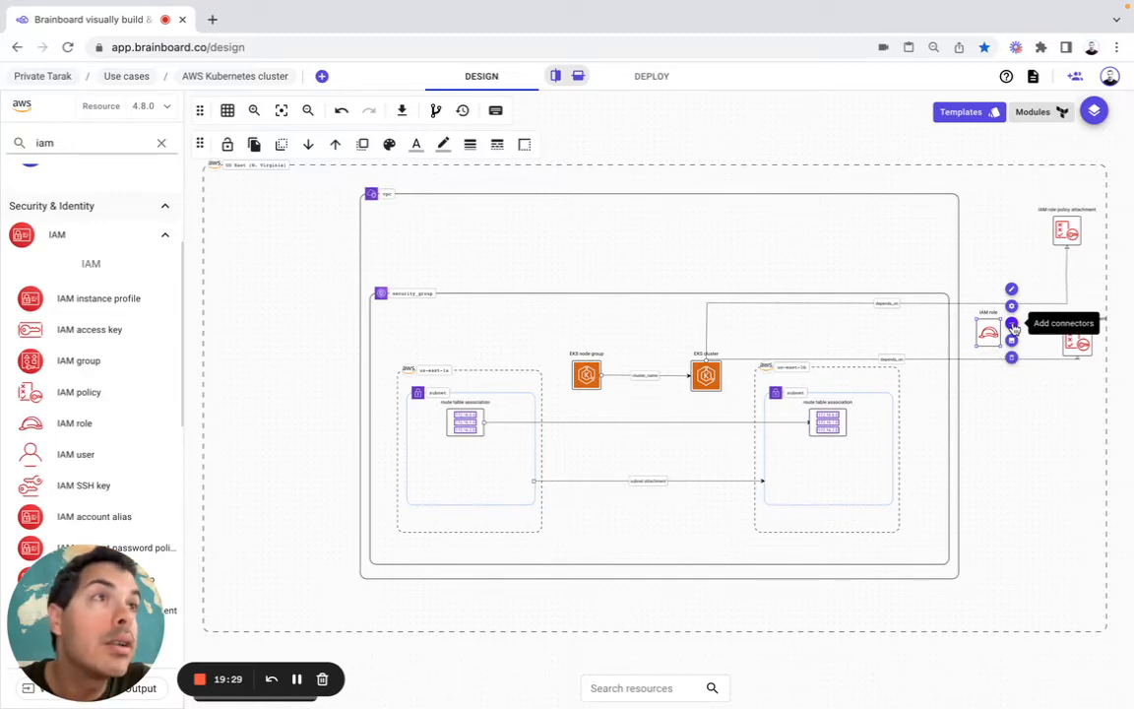
pyautogui.click(1013, 326)
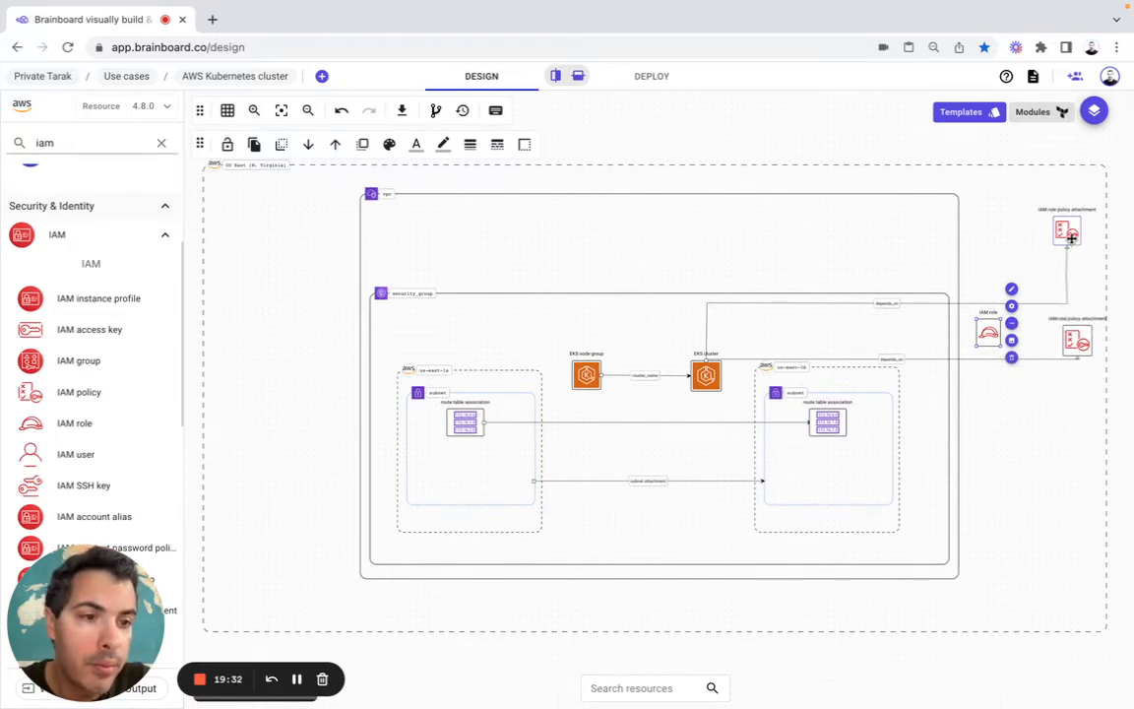
pyautogui.click(1068, 299)
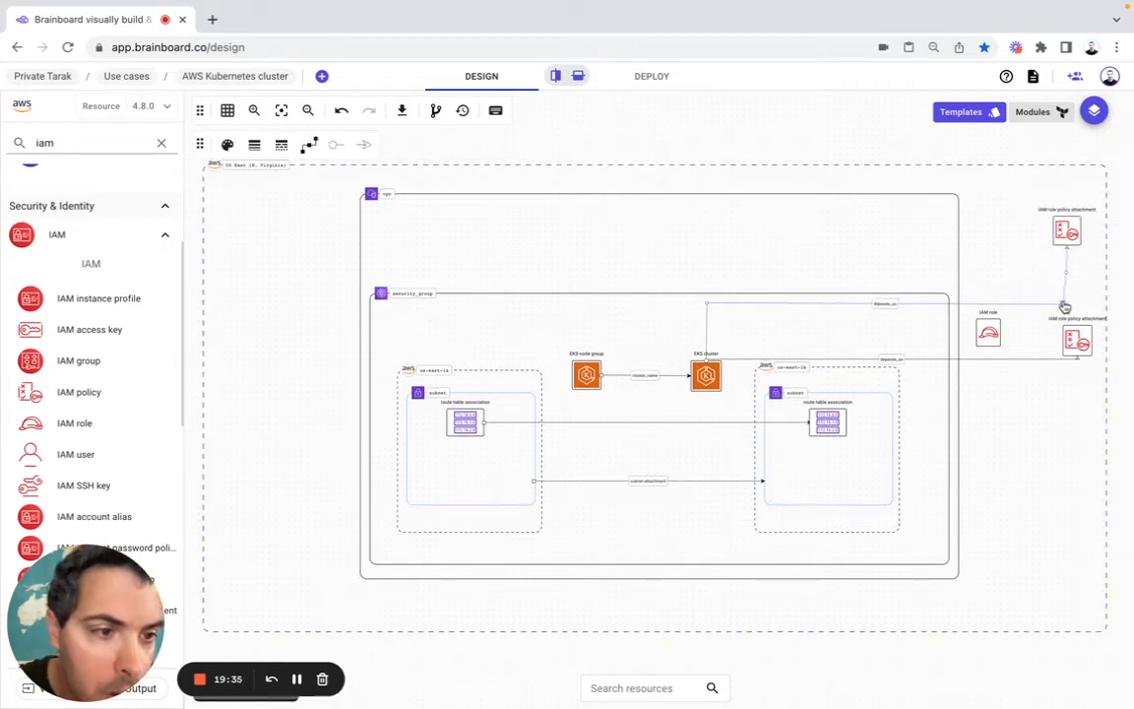
pyautogui.click(1064, 239)
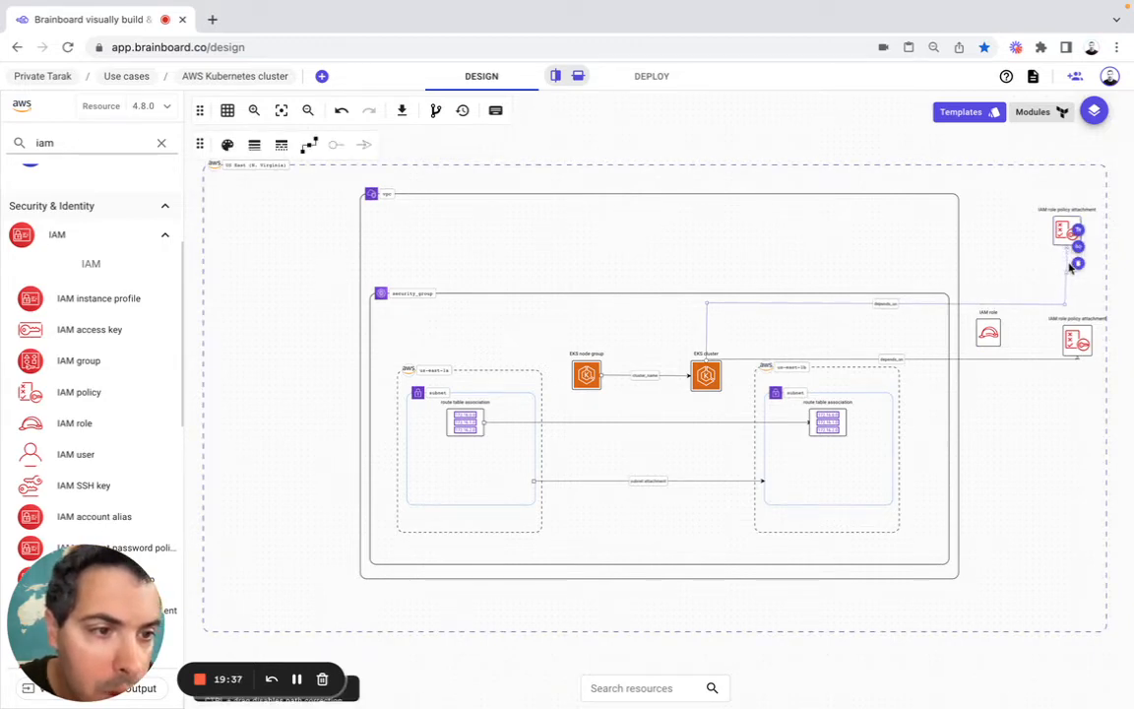
pyautogui.moveTo(1067, 274); pyautogui.dragTo(1061, 248)
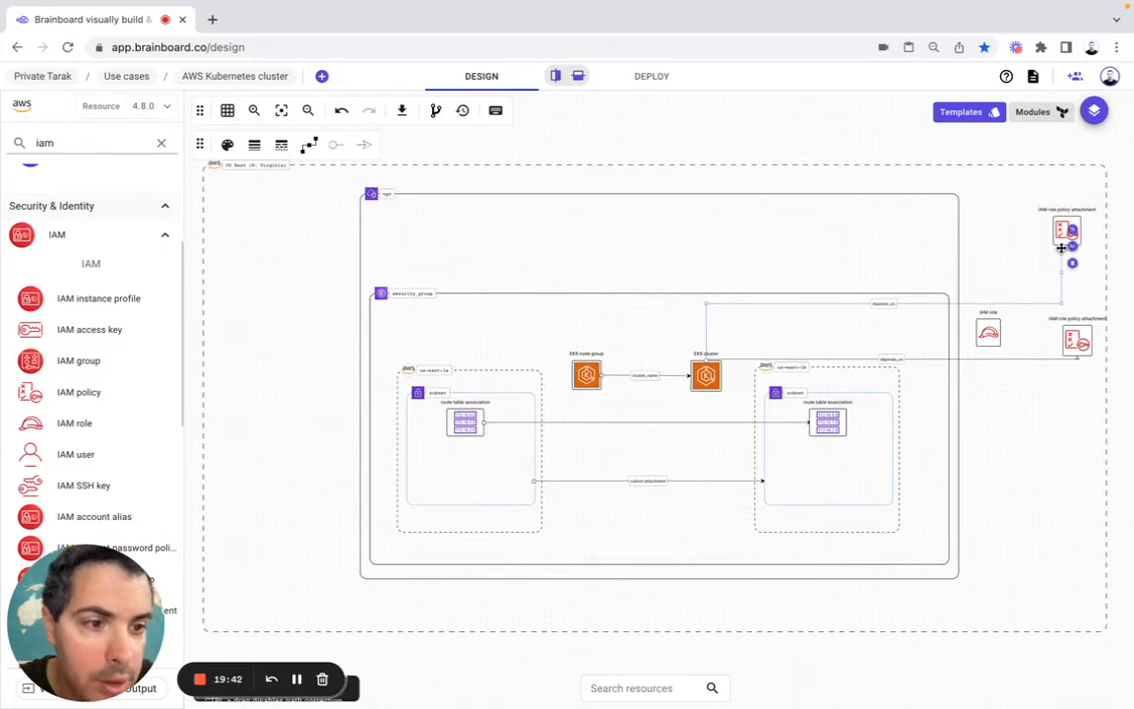
# Connect the lower IAM role policy attachment to the upper one and label the connector "role".
pyautogui.click(988, 334)
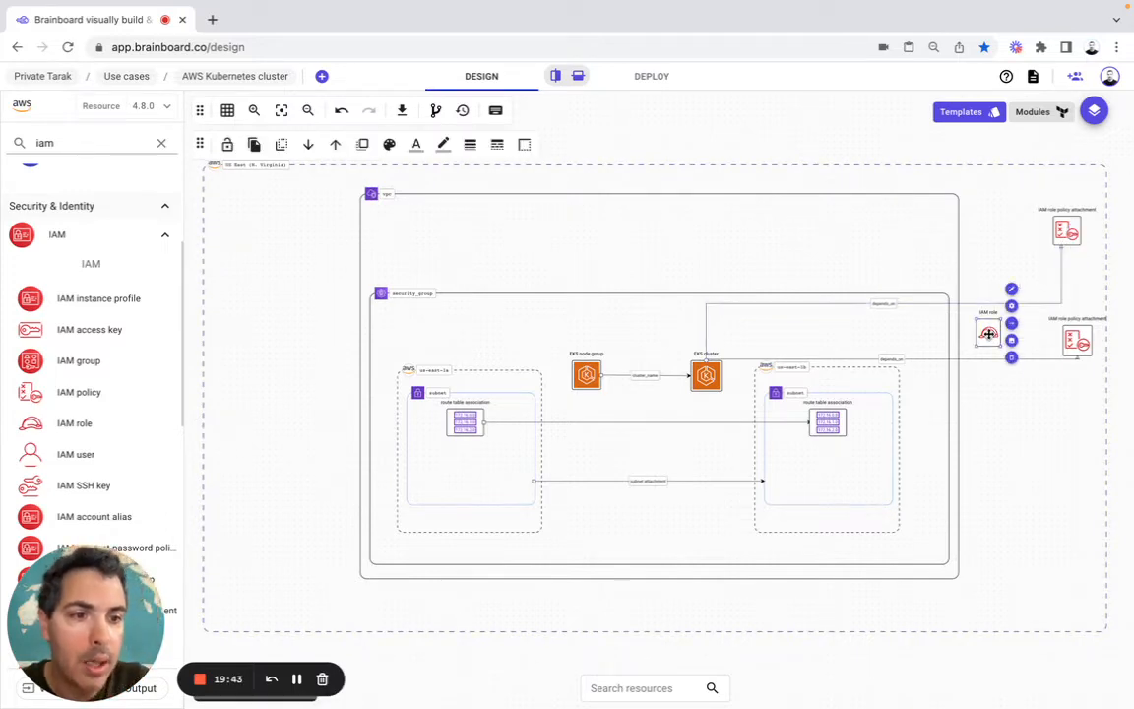
pyautogui.click(1077, 340)
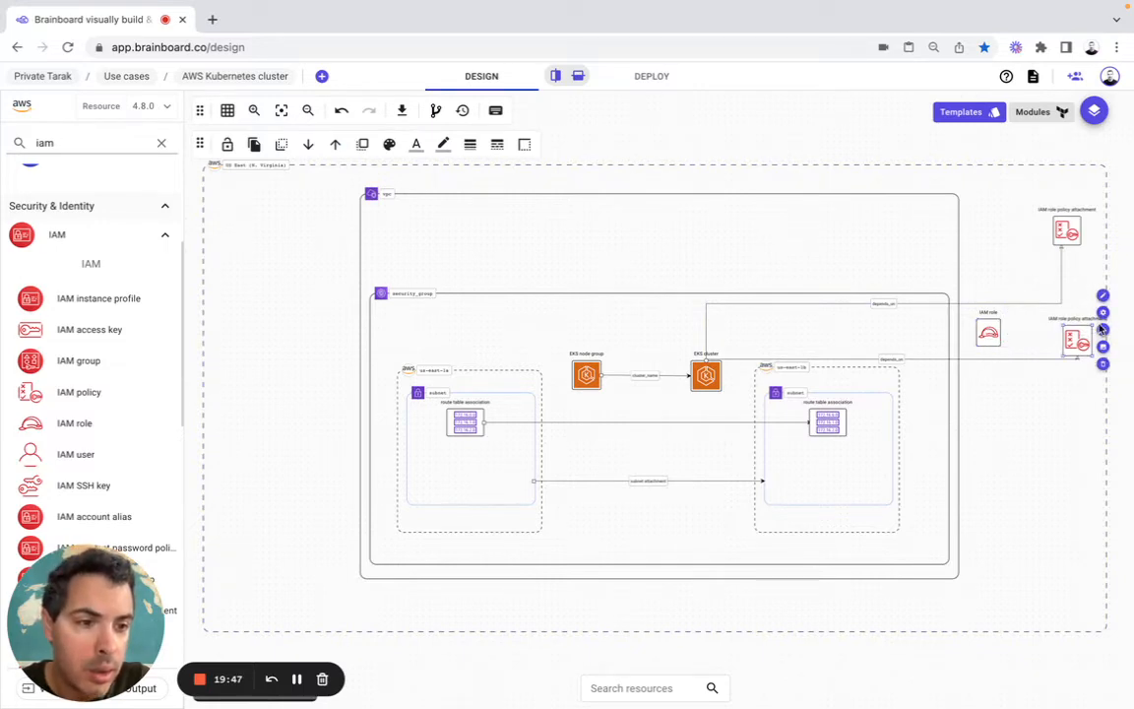
pyautogui.click(1103, 331)
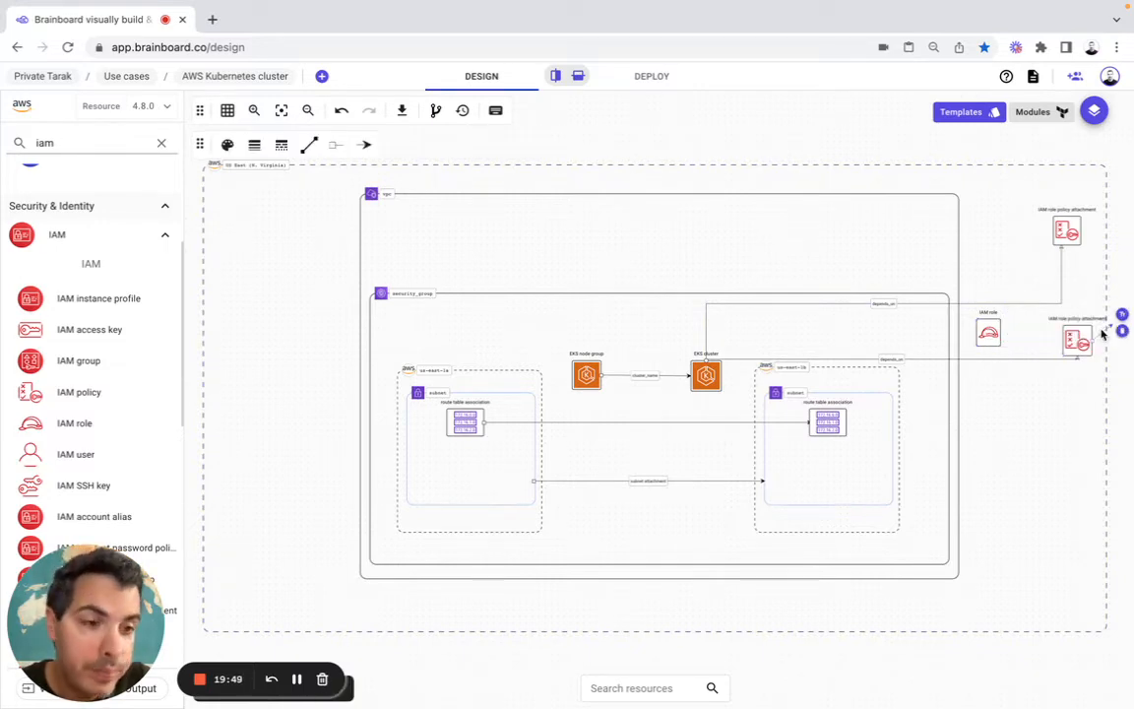
pyautogui.moveTo(1109, 326); pyautogui.dragTo(1080, 249)
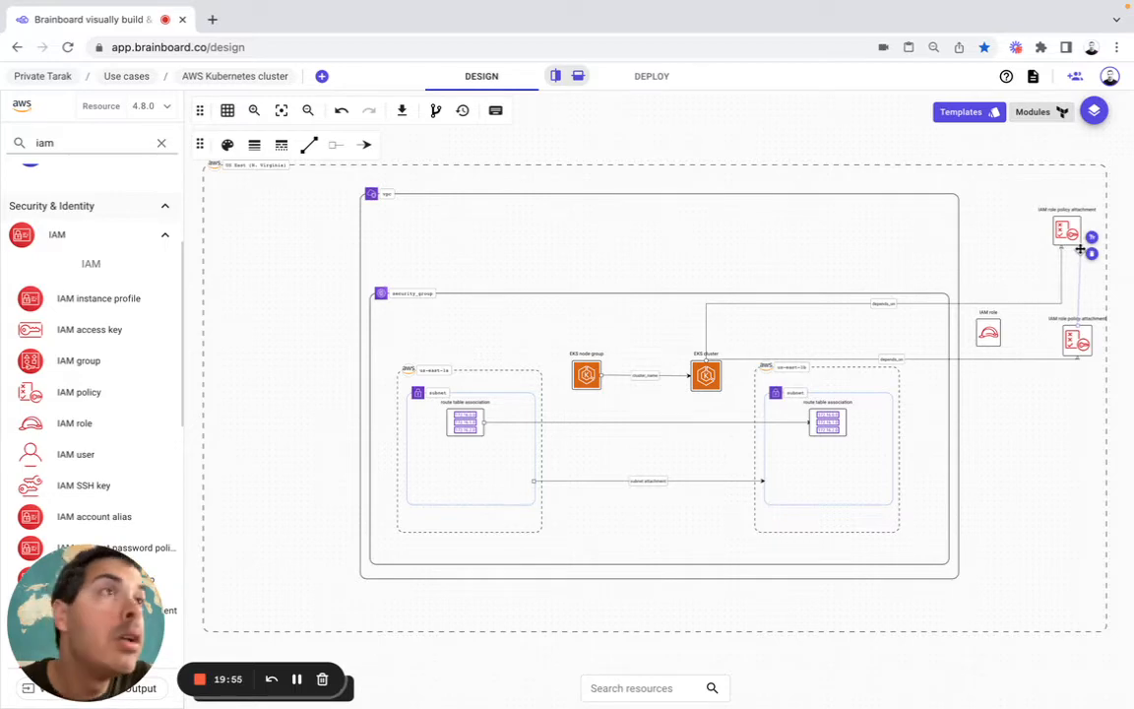
pyautogui.click(1091, 238)
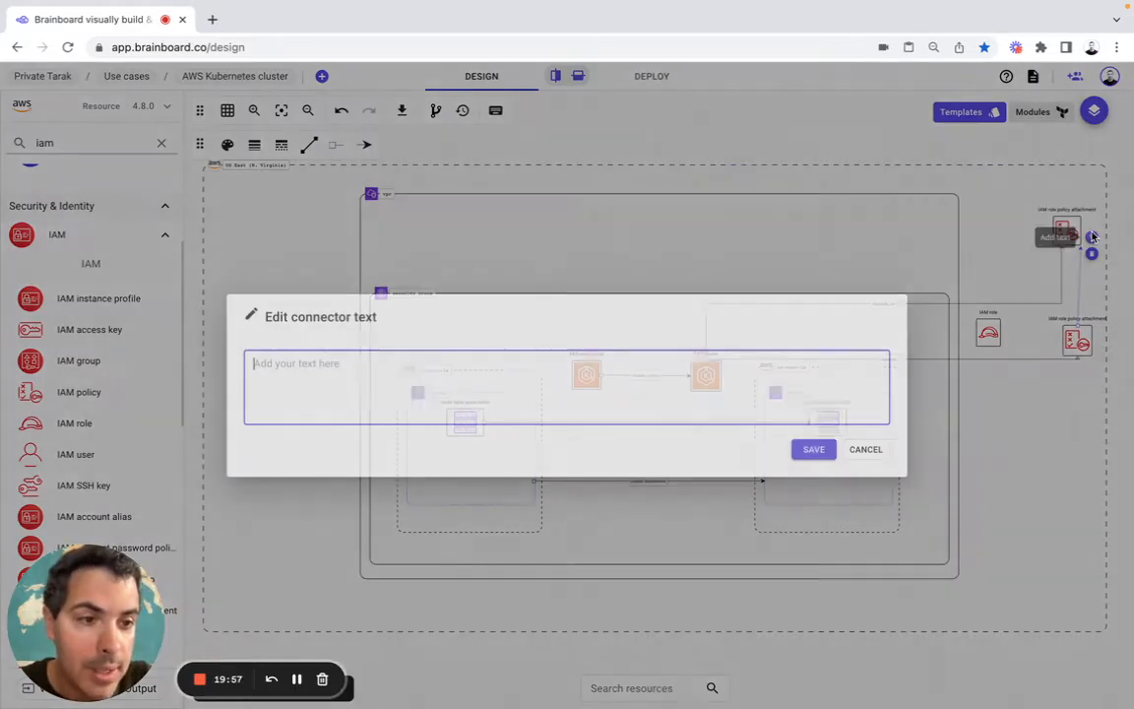
pyautogui.write('role')
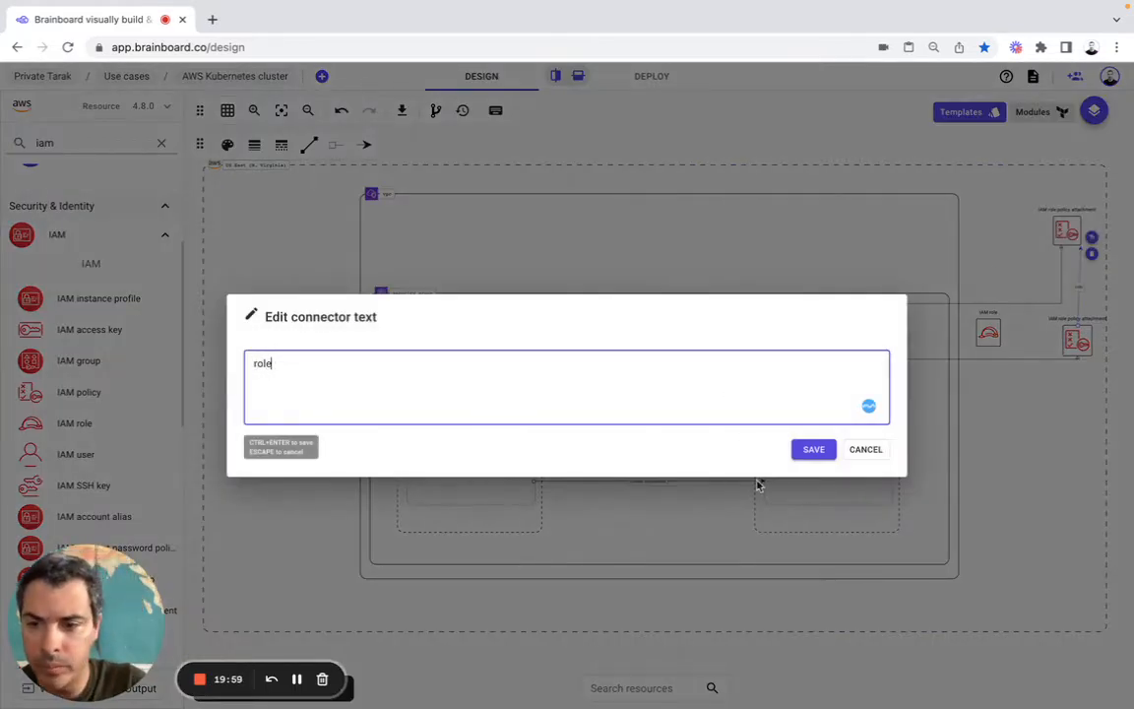
pyautogui.click(813, 451)
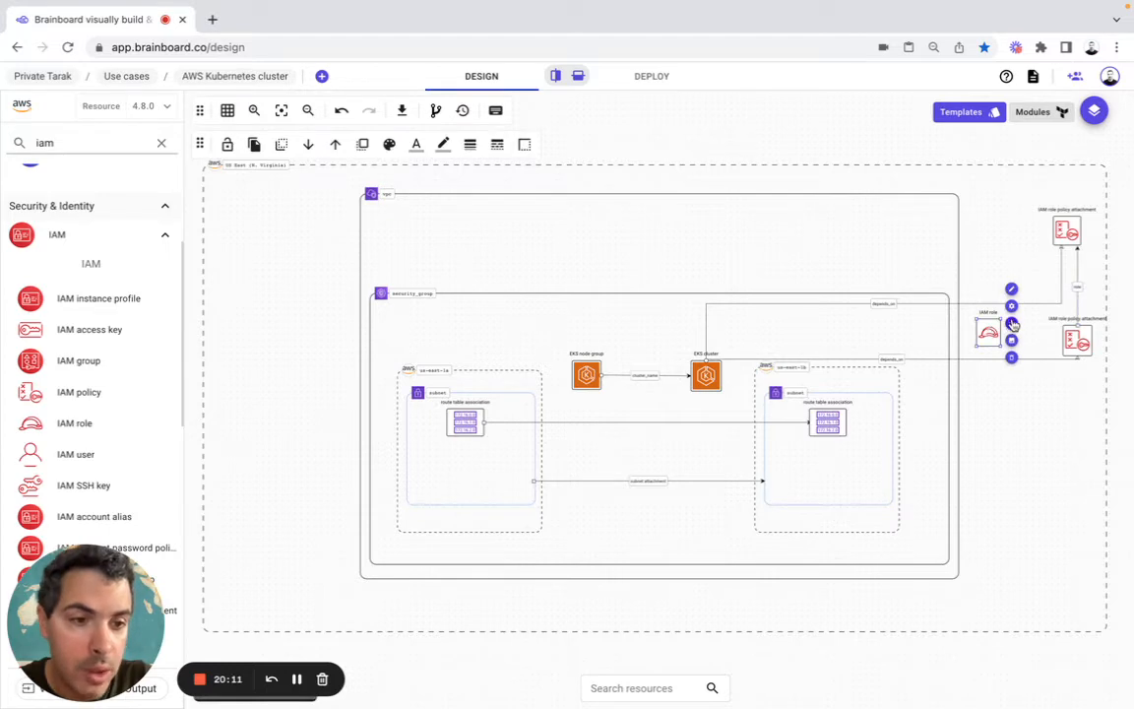
# Connect the IAM role to the lower IAM role policy attachment and label the connector "role".
pyautogui.click(1012, 323)
pyautogui.moveTo(1020, 320); pyautogui.dragTo(1063, 330)
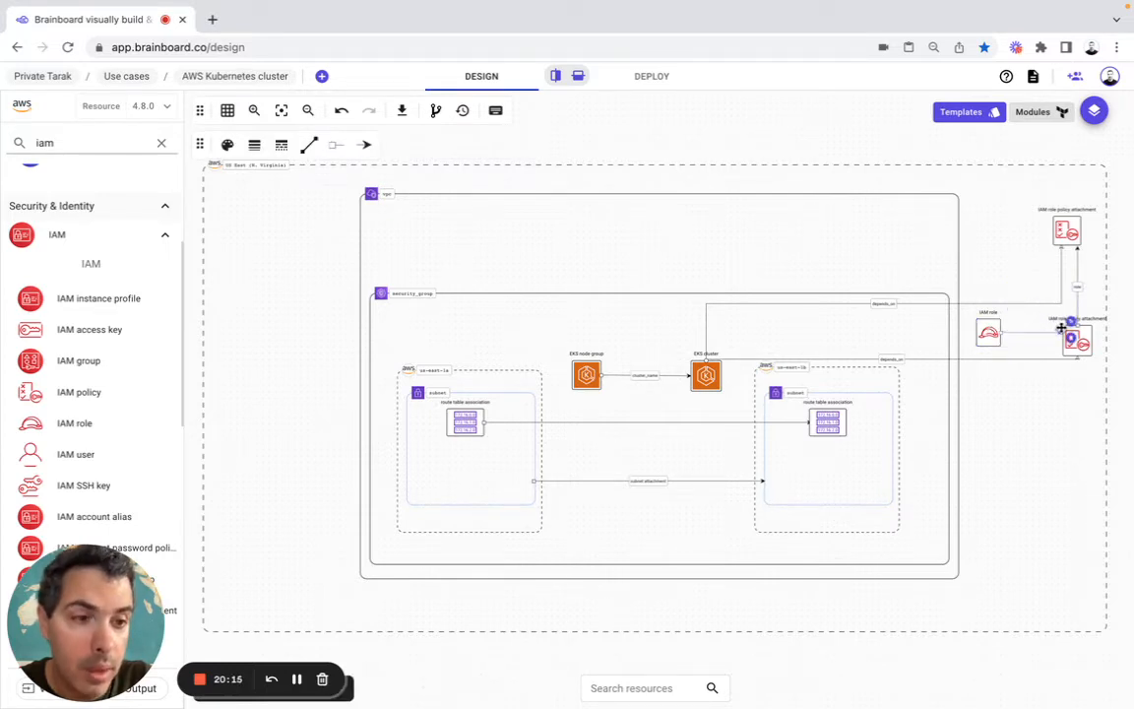
pyautogui.click(1071, 322)
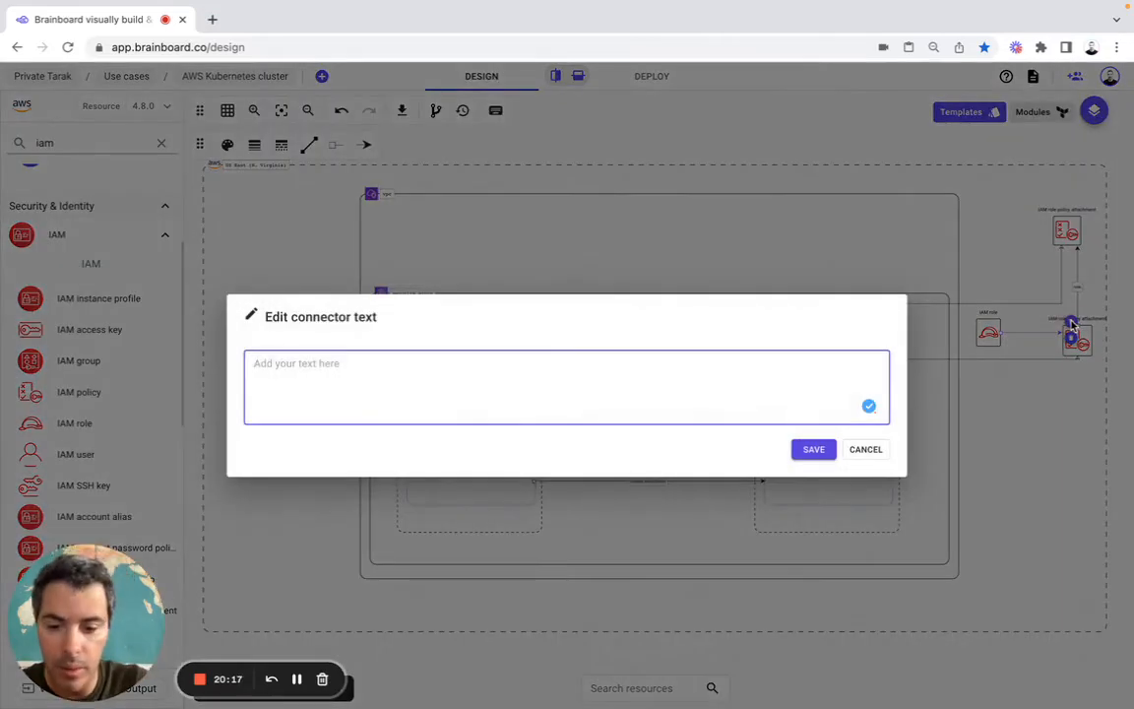
pyautogui.write('role')
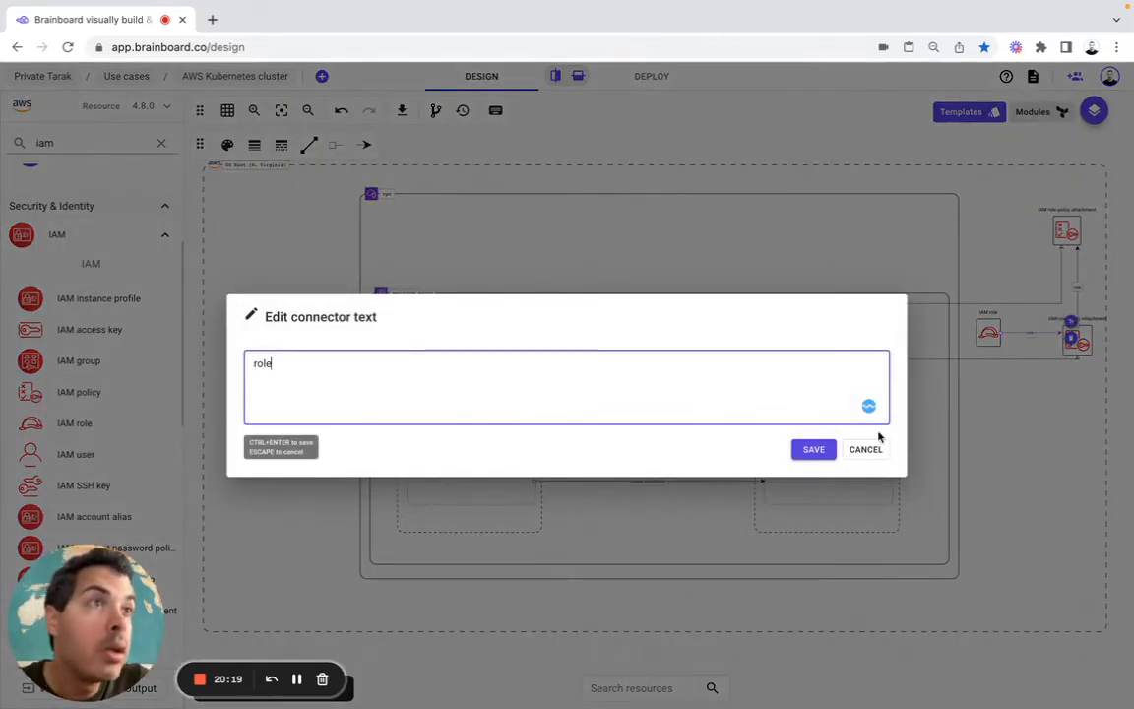
pyautogui.click(813, 455)
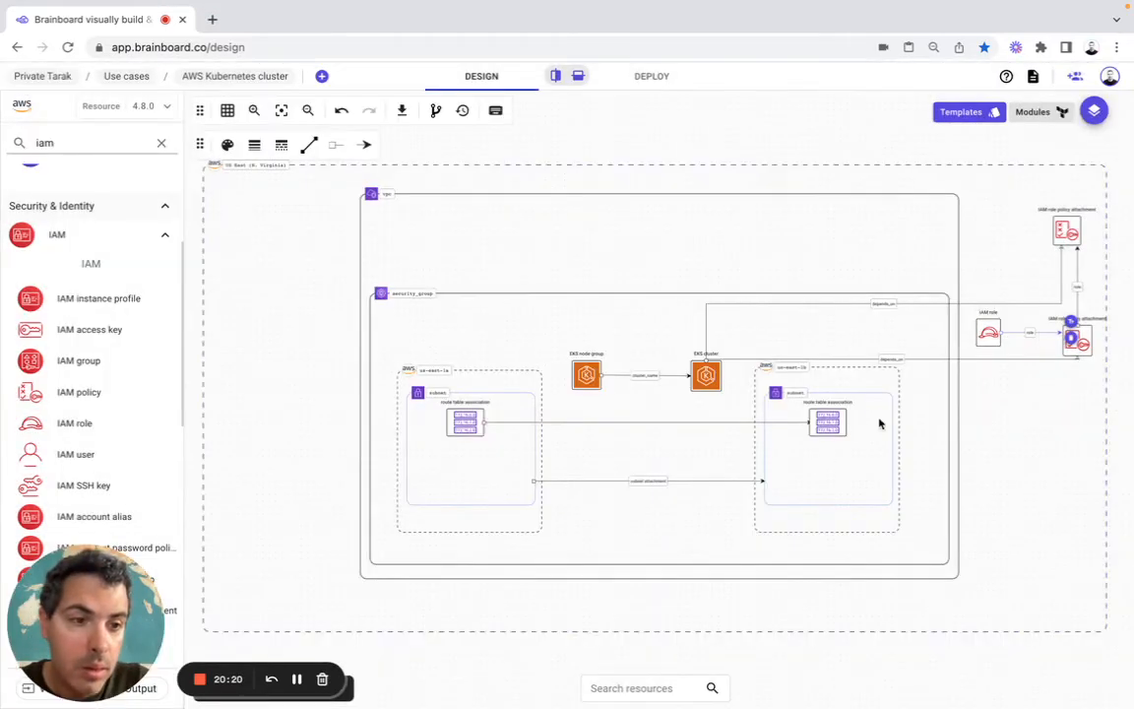
# Connect the IAM role to the upper IAM role policy attachment with a right-angled connector labelled "role".
pyautogui.click(990, 330)
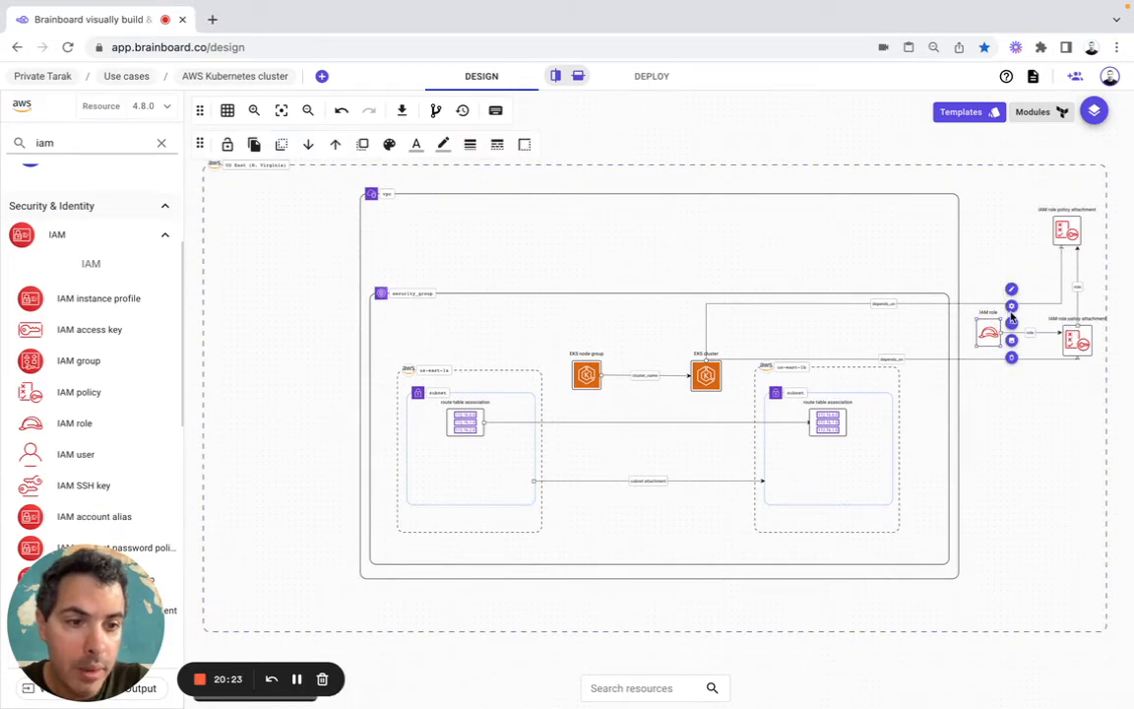
pyautogui.click(1020, 316)
pyautogui.moveTo(1020, 316); pyautogui.dragTo(1063, 246)
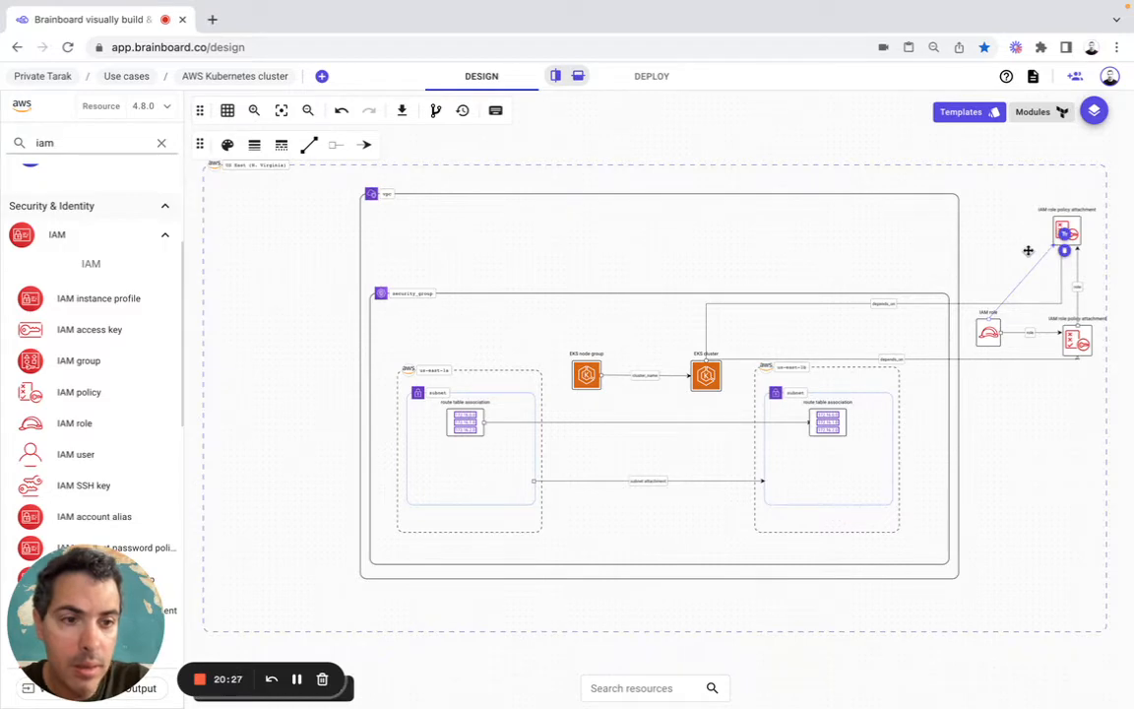
pyautogui.click(306, 148)
pyautogui.click(309, 227)
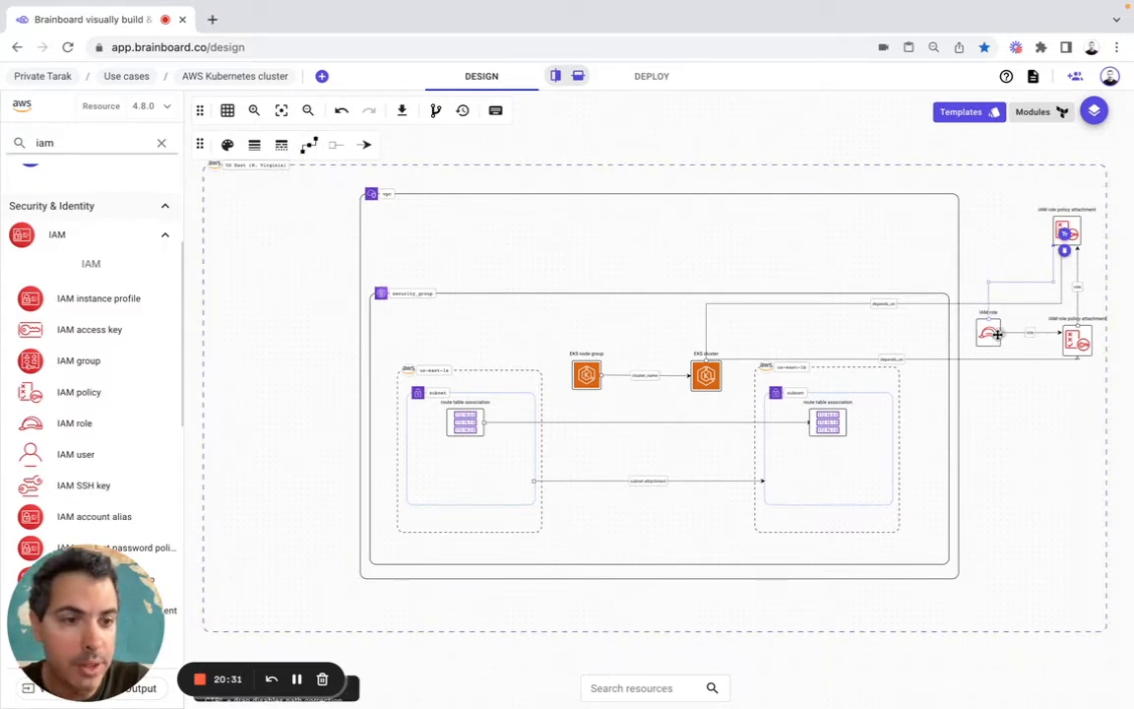
pyautogui.click(1066, 238)
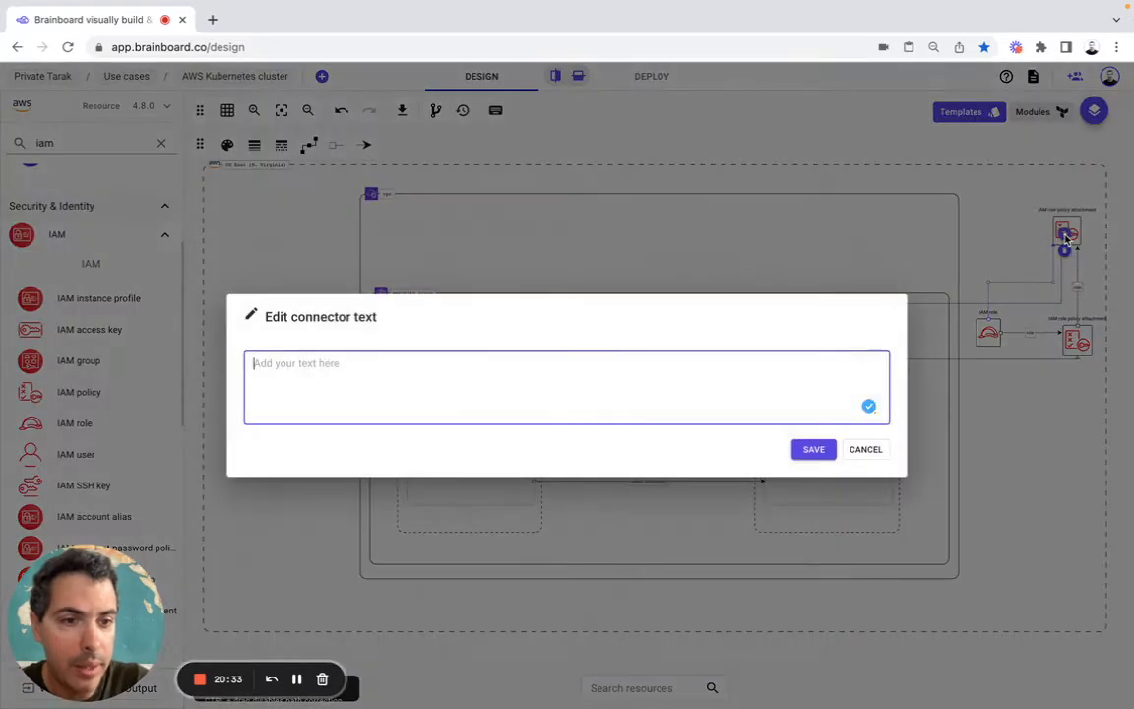
pyautogui.write('role')
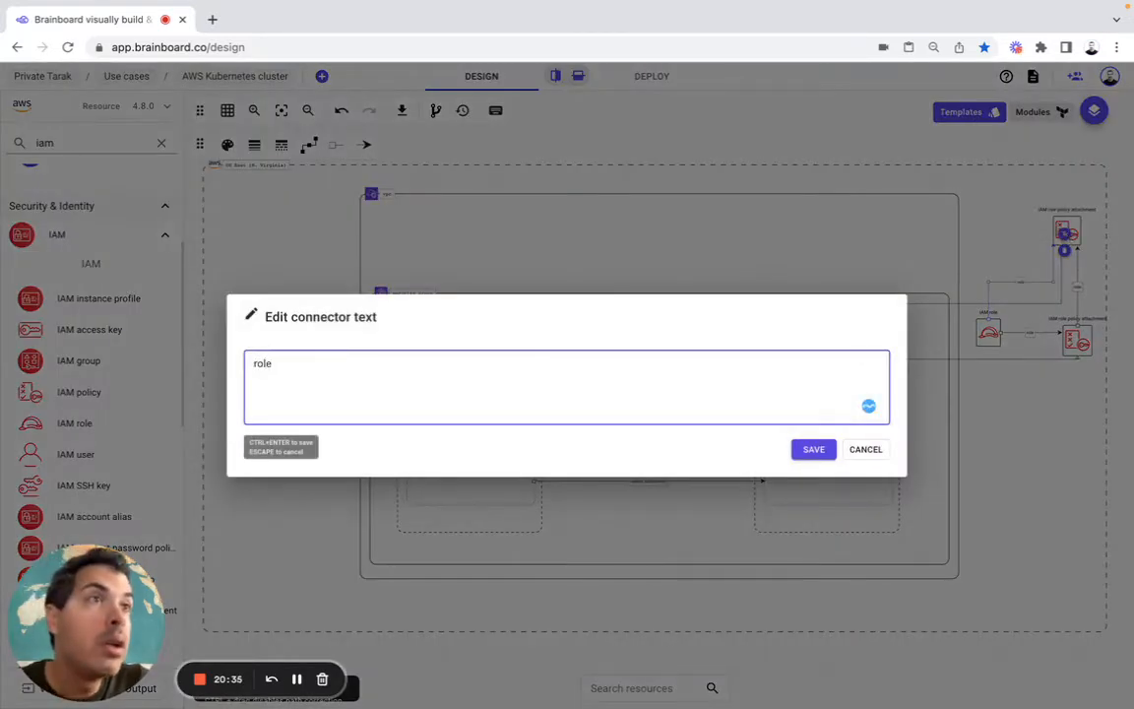
pyautogui.click(810, 451)
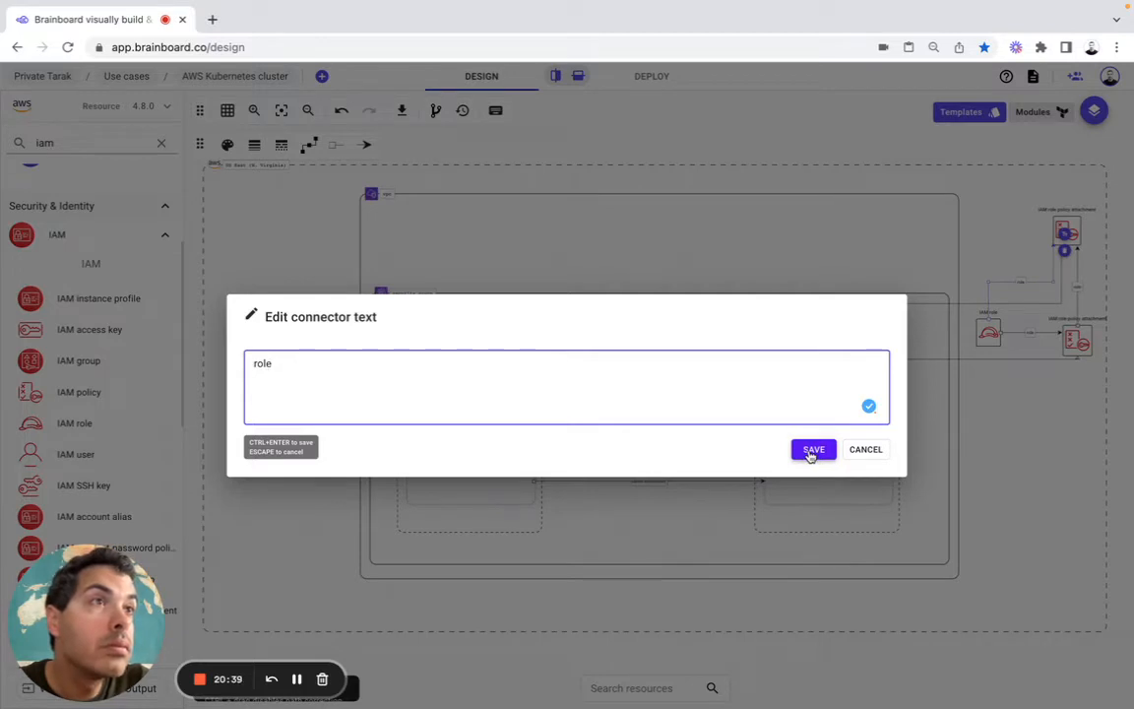
pyautogui.click(812, 450)
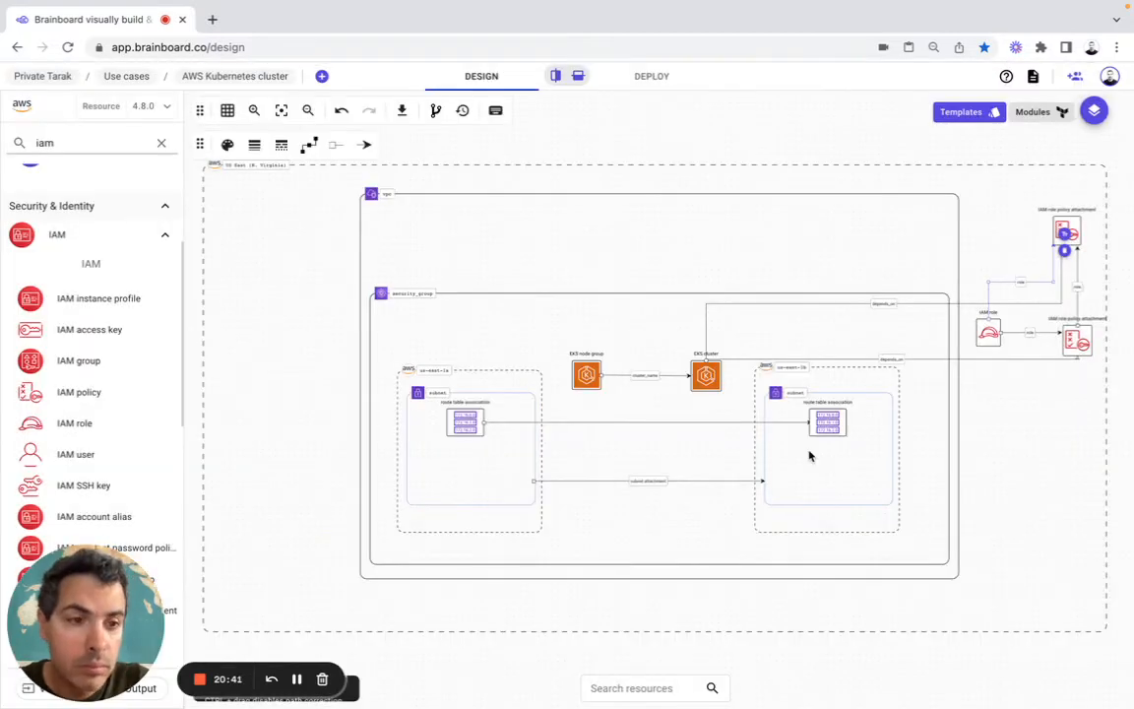
pyautogui.click(1127, 450)
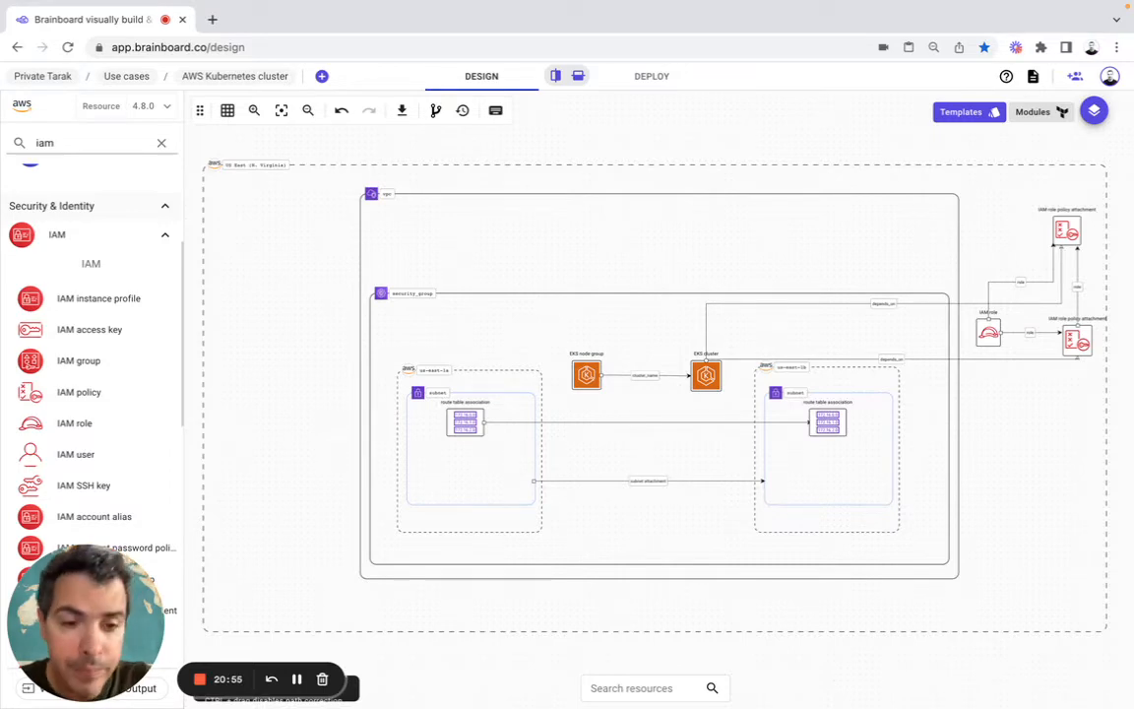
# Connect the EKS cluster to the IAM role with a right-angled connector labelled "role_arn".
pyautogui.click(705, 379)
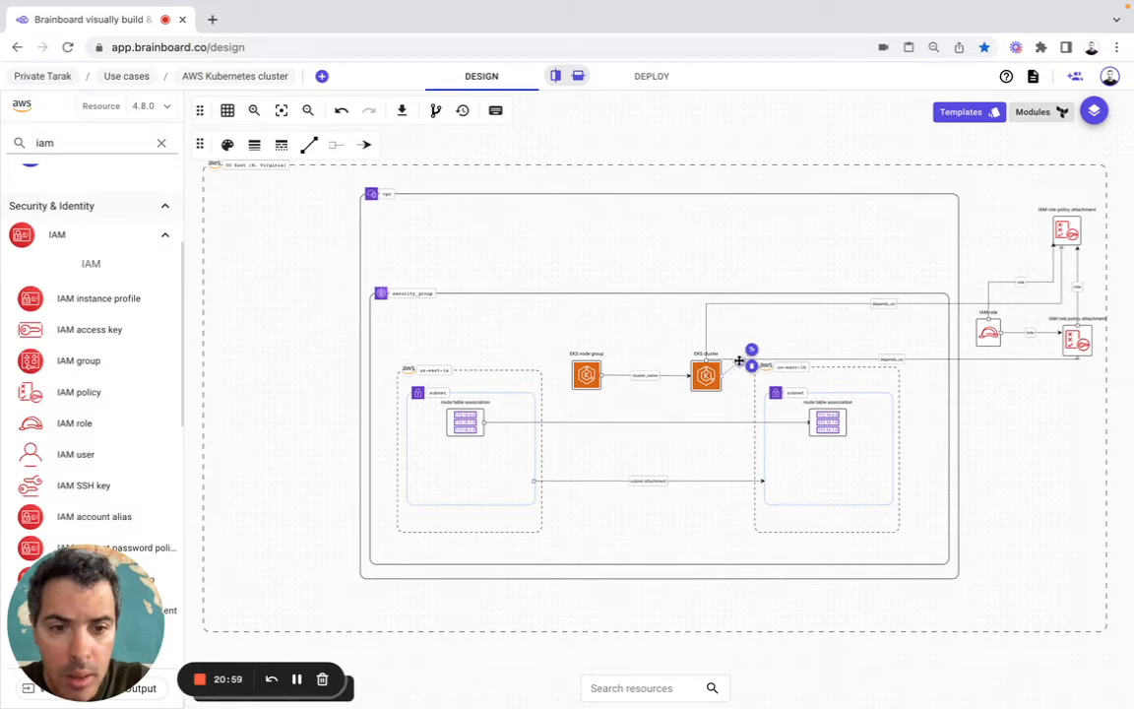
pyautogui.moveTo(751, 357); pyautogui.dragTo(971, 336)
pyautogui.click(988, 331)
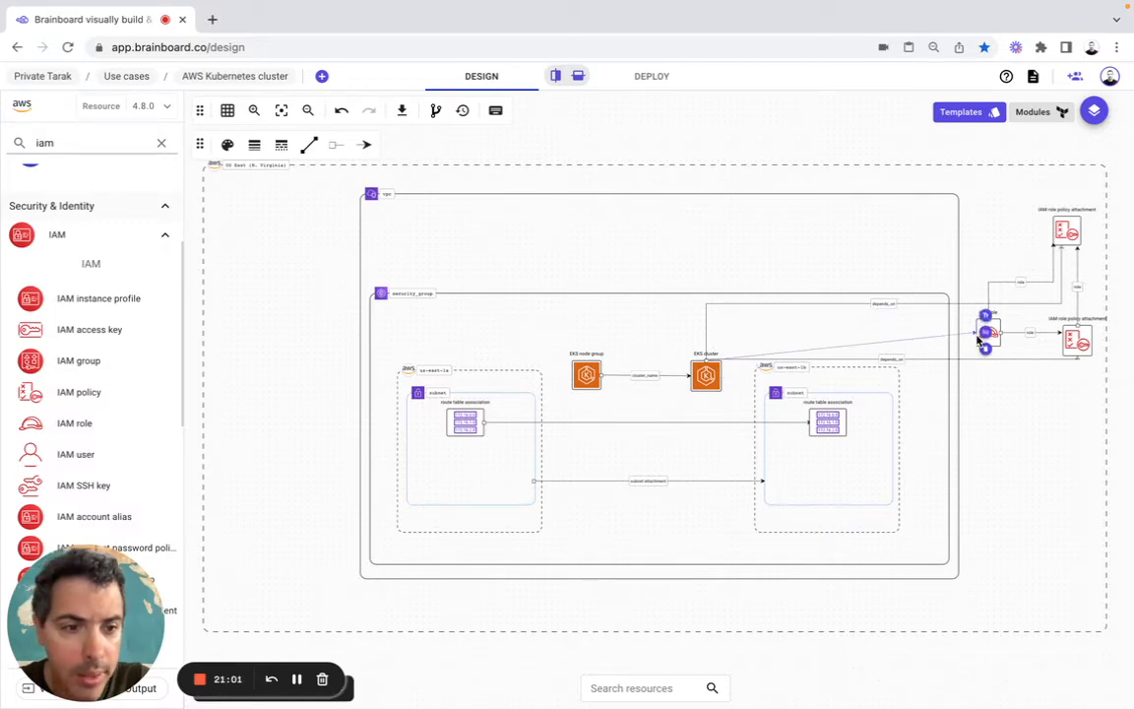
pyautogui.click(309, 145)
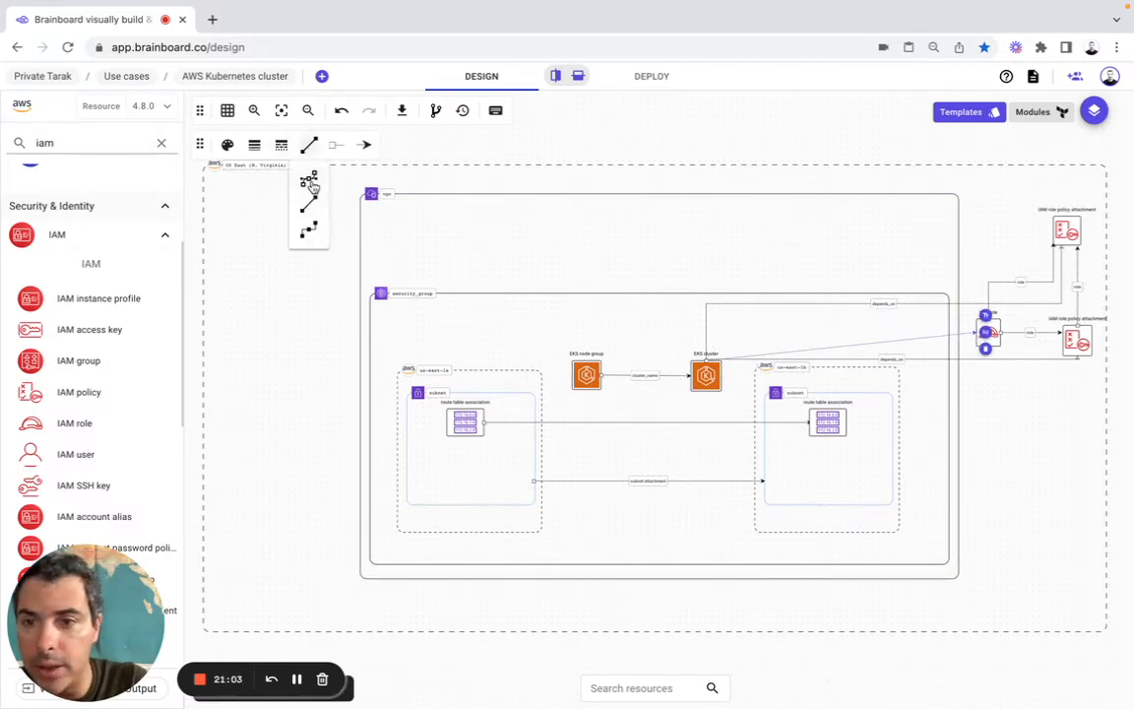
pyautogui.click(309, 214)
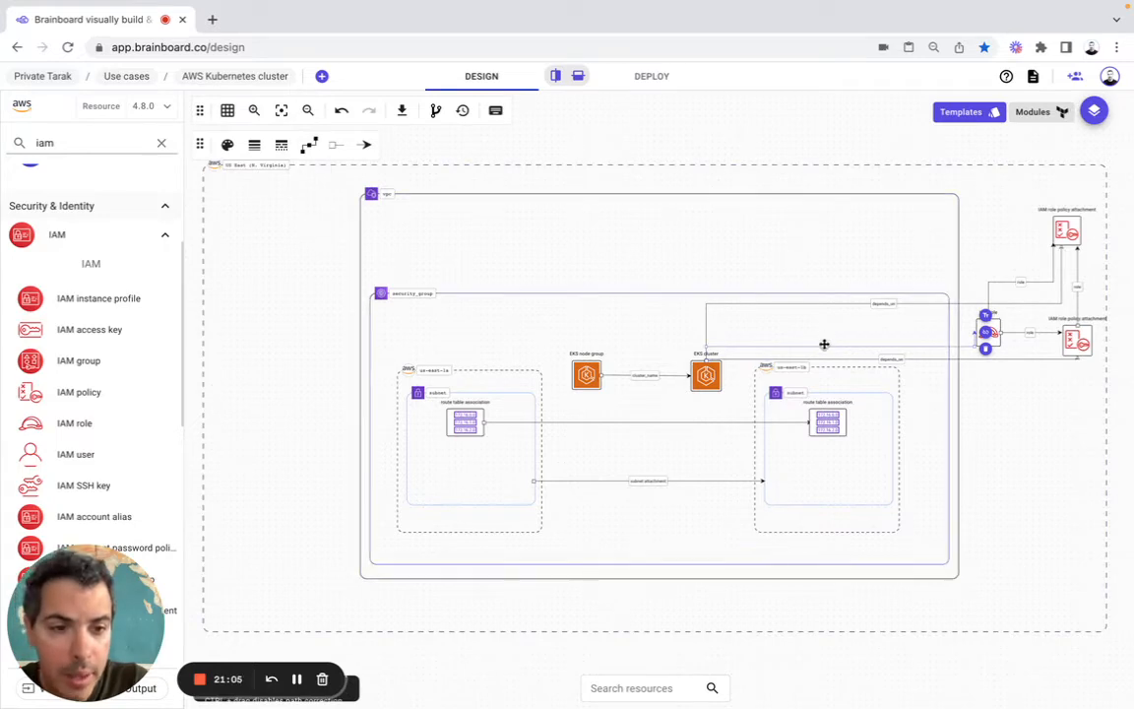
pyautogui.click(987, 323)
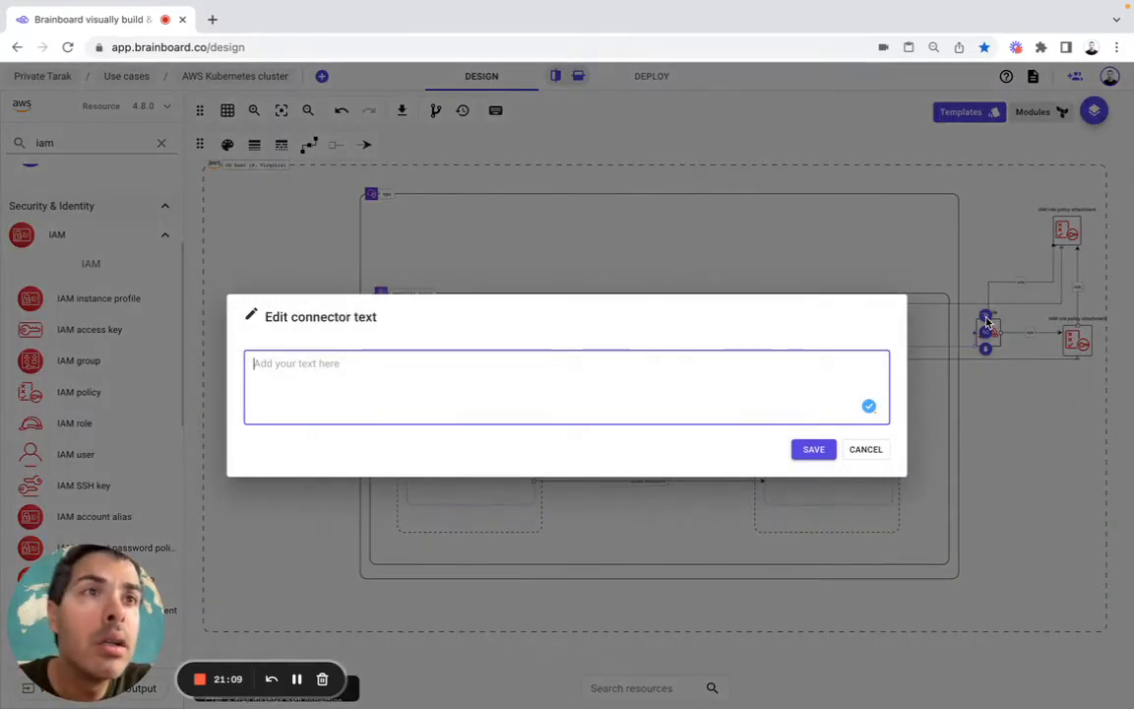
pyautogui.write('role_ar')
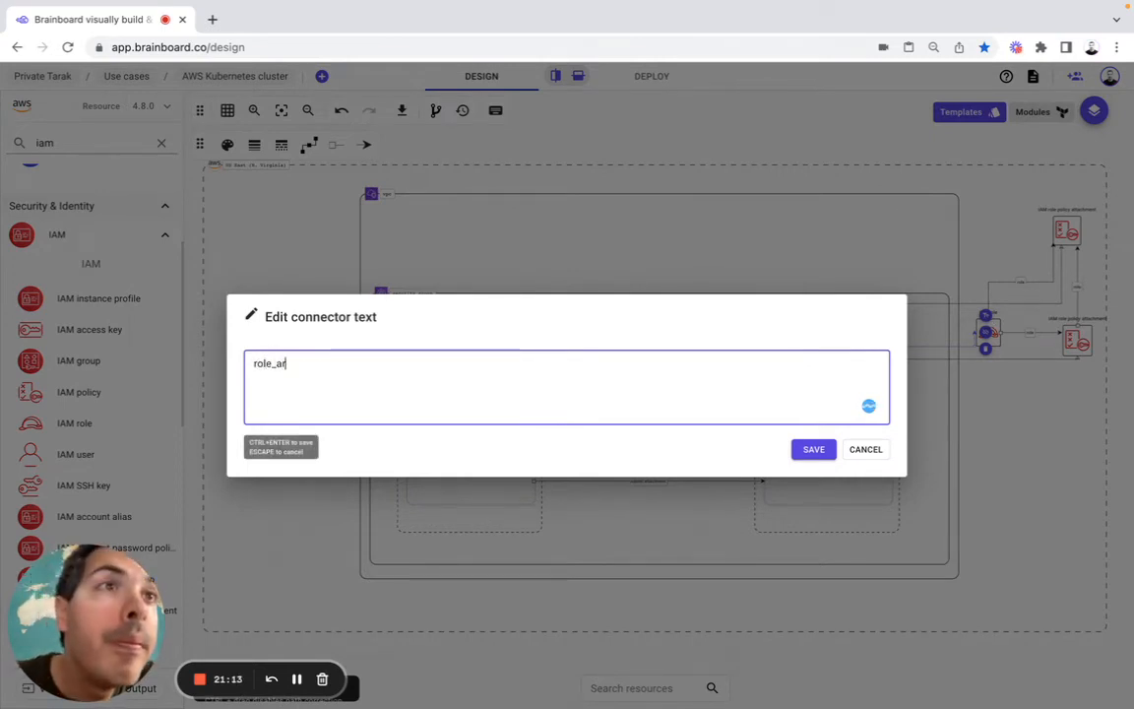
pyautogui.write('n')
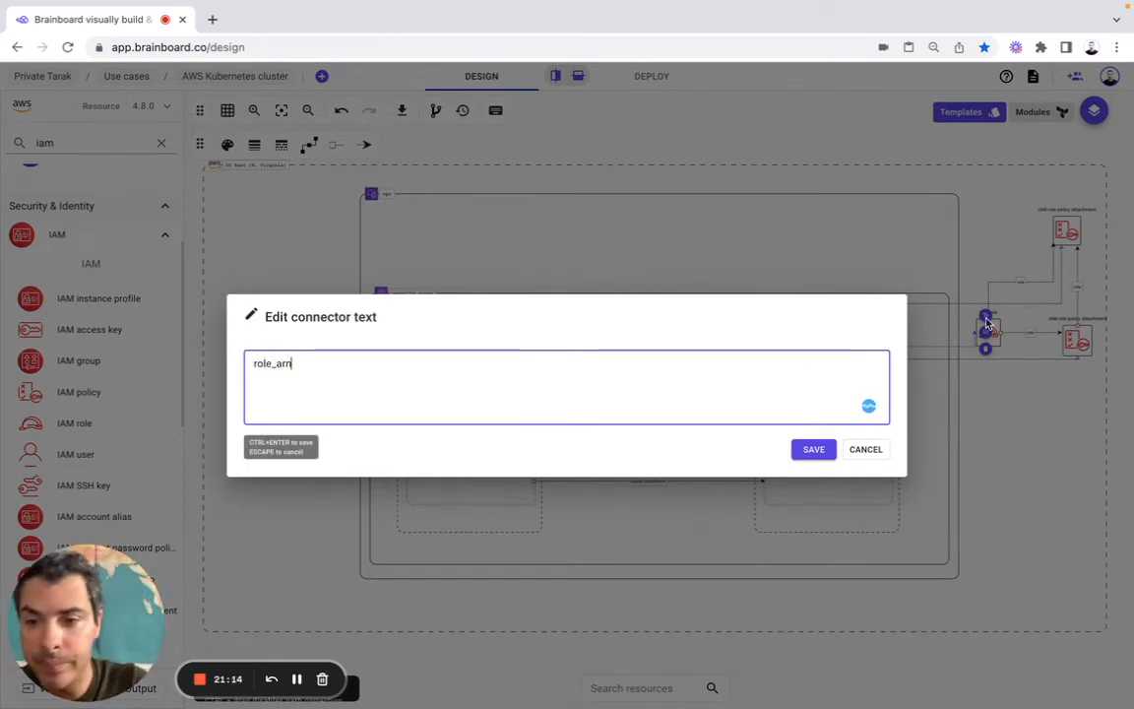
pyautogui.click(813, 450)
pyautogui.click(1042, 459)
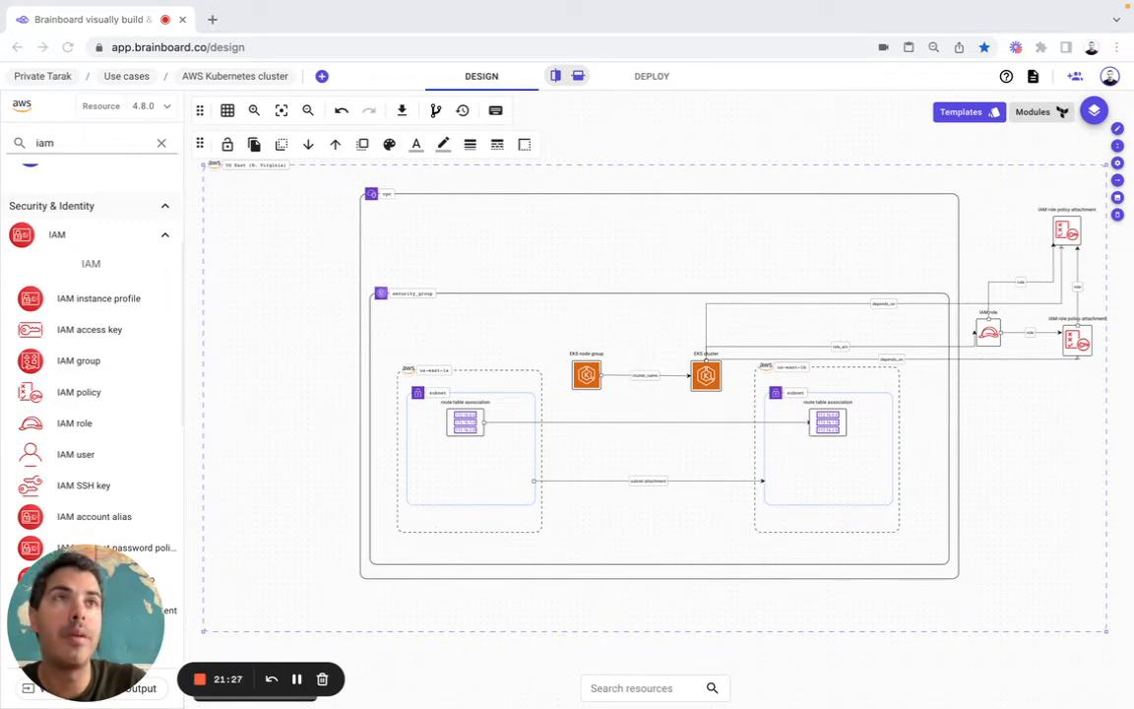
# Find the VPC Routing Table resource and add it above the security group, with VPC as main parent and region inheritance enabled.
pyautogui.doubleClick(79, 144)
pyautogui.write('VPC Routing Table')
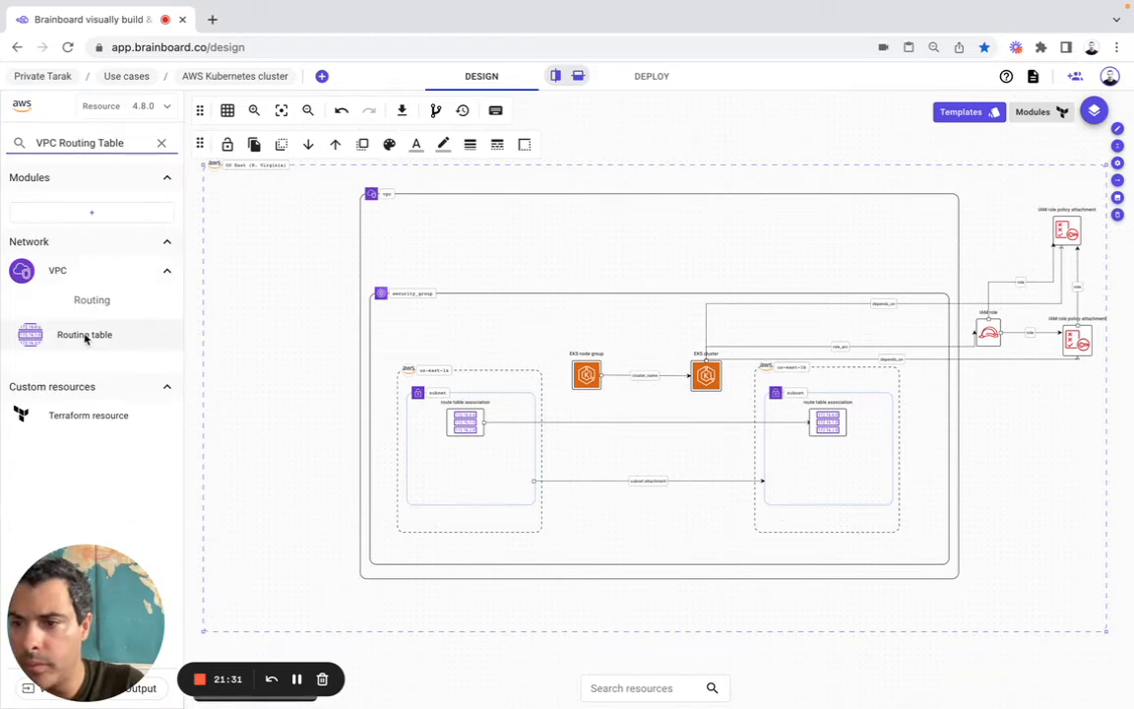
pyautogui.moveTo(89, 333)
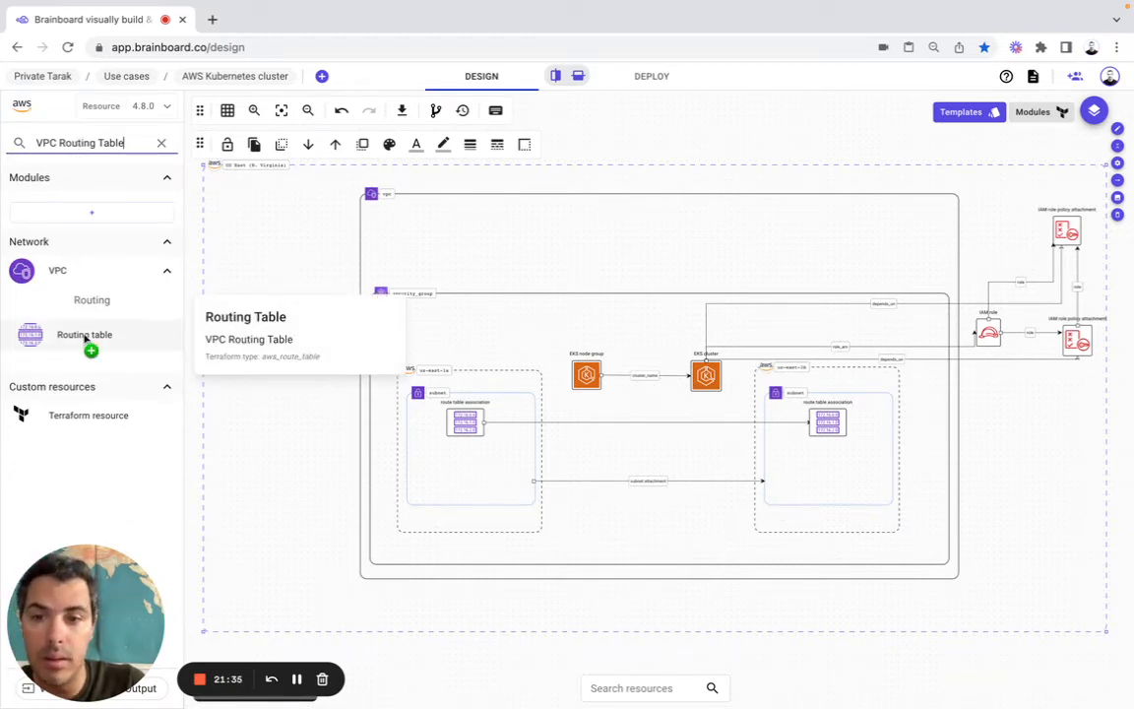
pyautogui.moveTo(86, 338); pyautogui.dragTo(588, 267)
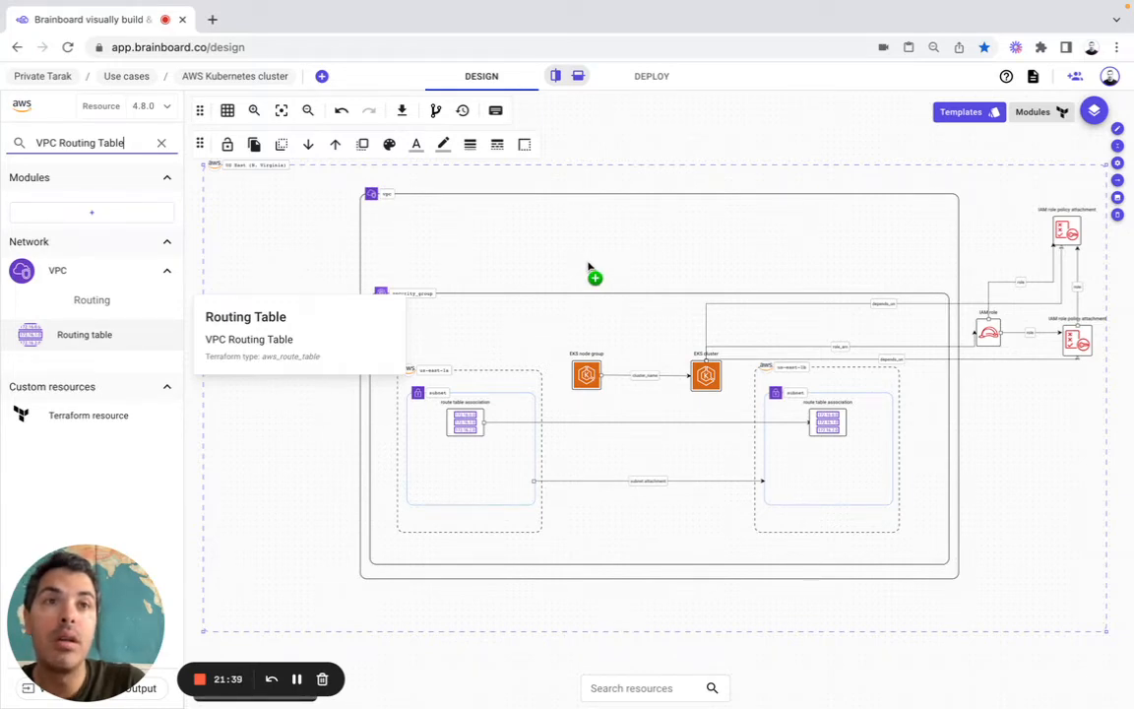
pyautogui.moveTo(588, 267); pyautogui.dragTo(627, 260)
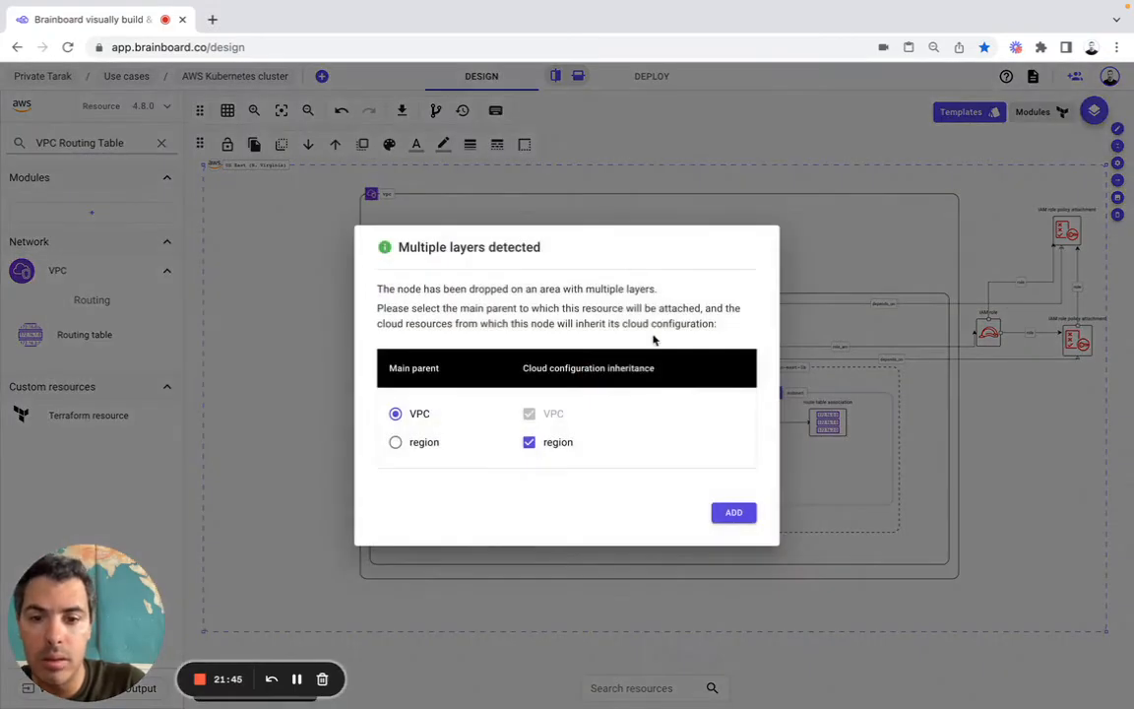
pyautogui.click(734, 514)
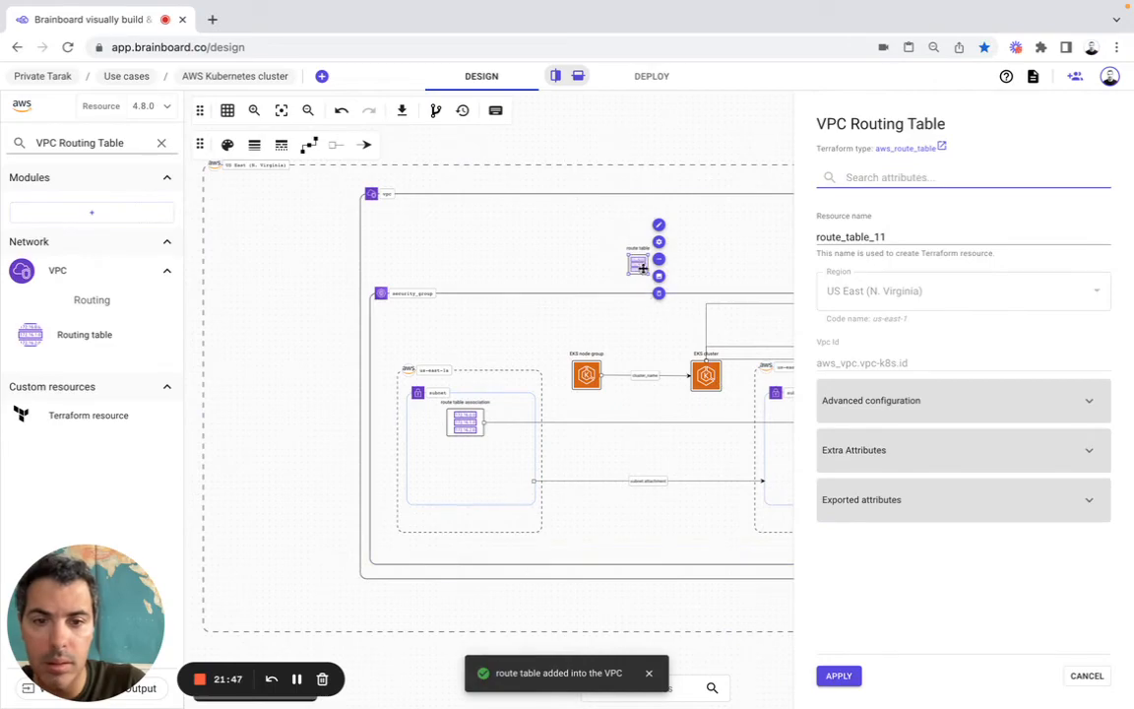
# Place the route table beside the EKS node group, enlarge it to match, and return it to the VPC above the security group.
pyautogui.click(559, 372)
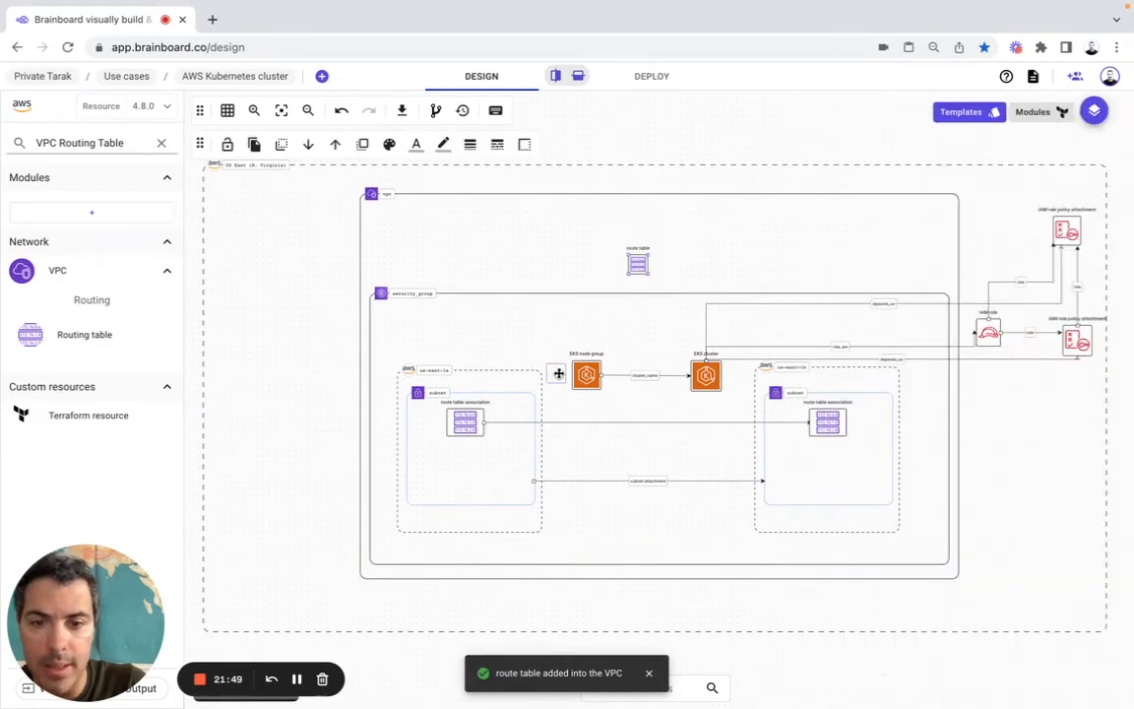
pyautogui.moveTo(637, 264); pyautogui.dragTo(559, 372)
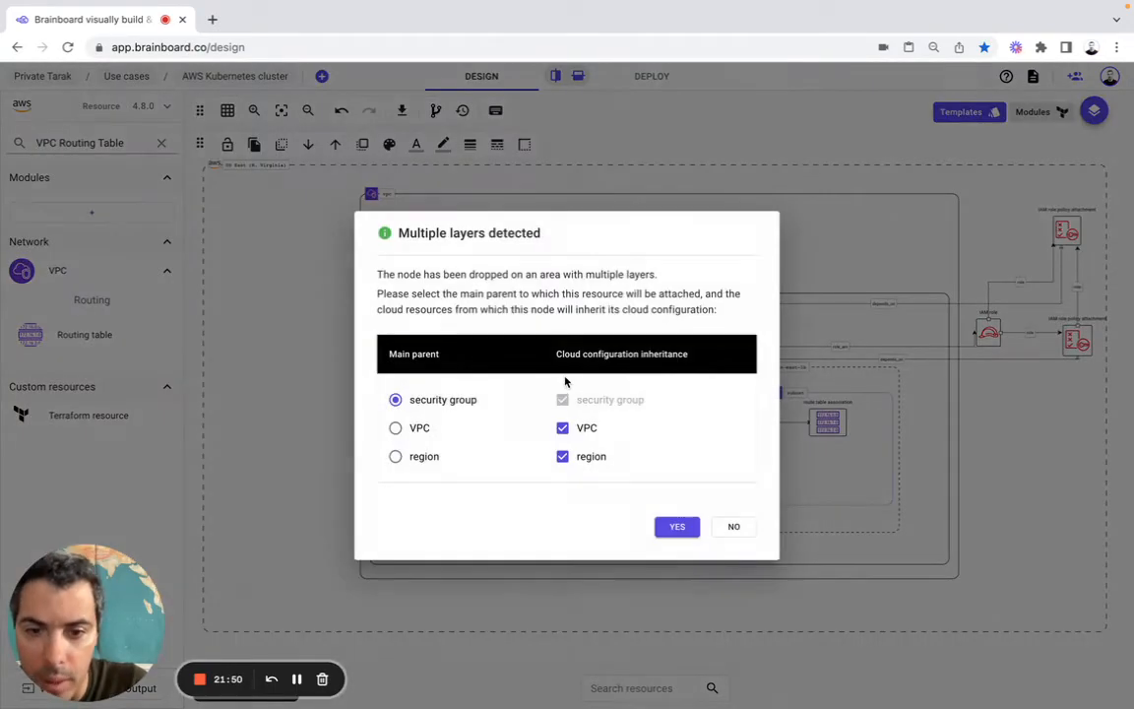
pyautogui.click(672, 526)
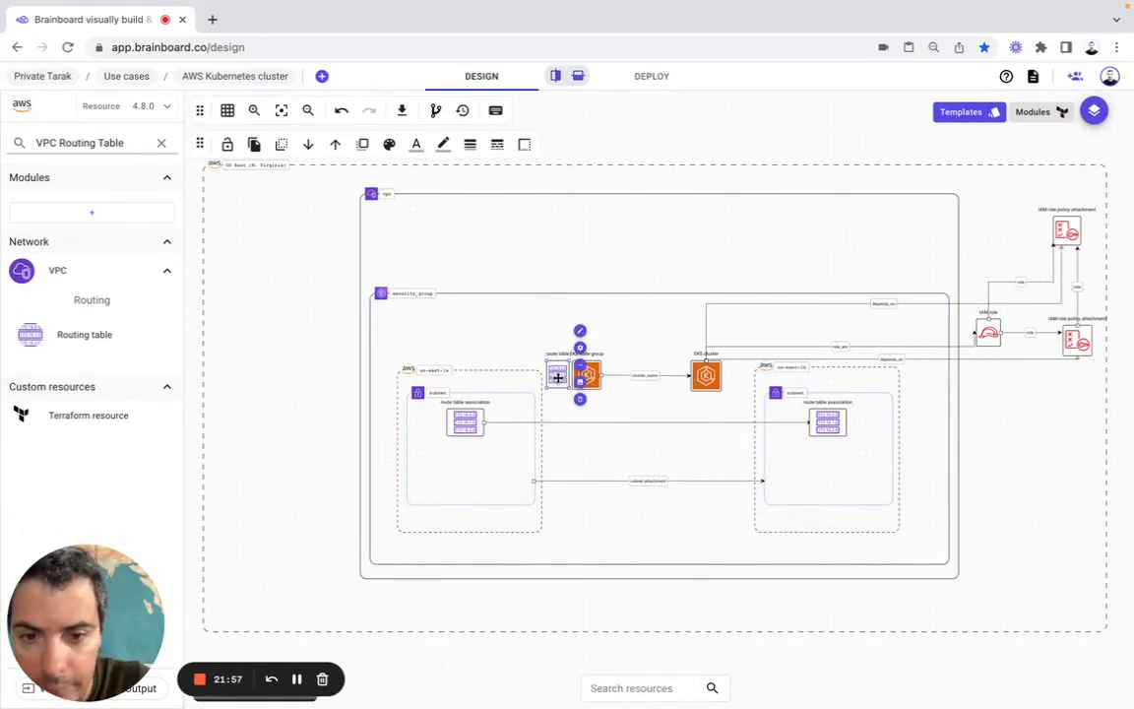
pyautogui.moveTo(558, 378); pyautogui.dragTo(638, 264)
pyautogui.click(680, 513)
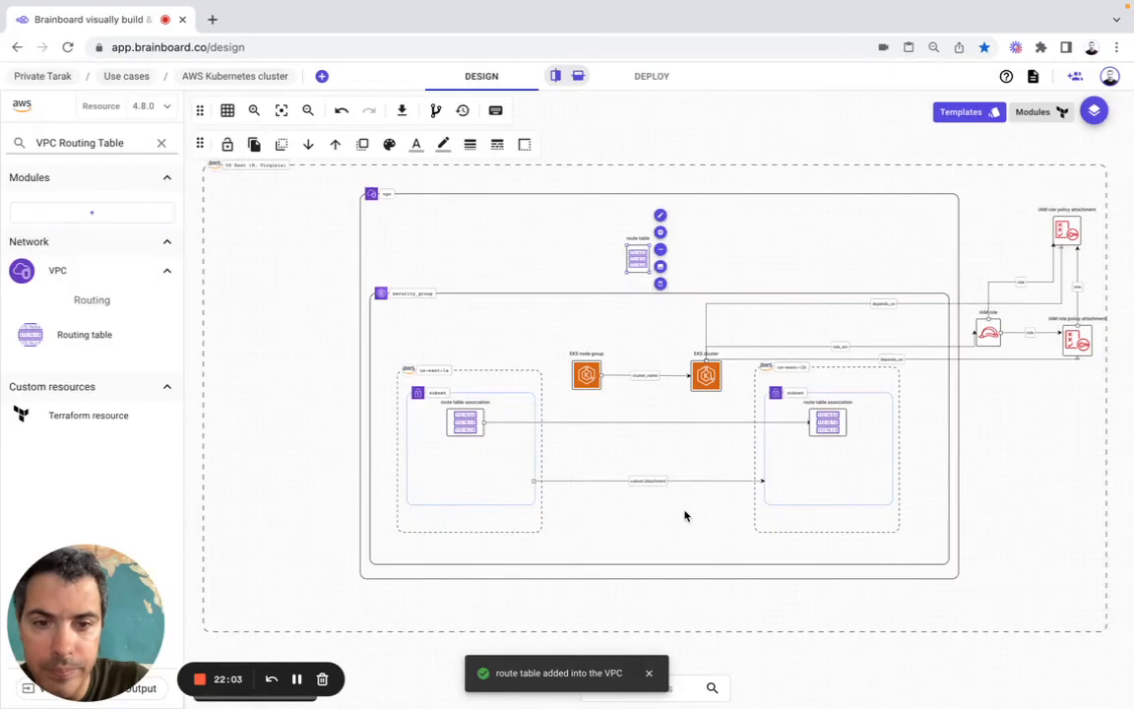
pyautogui.moveTo(638, 258); pyautogui.dragTo(645, 255)
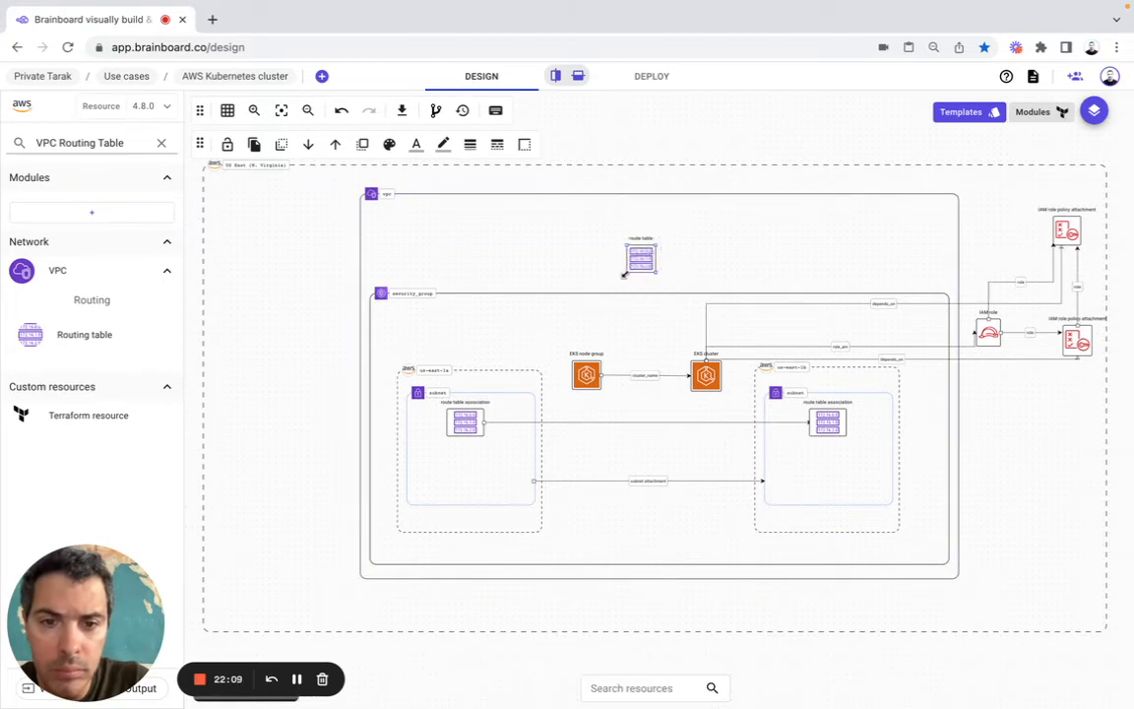
pyautogui.moveTo(644, 260); pyautogui.dragTo(638, 259)
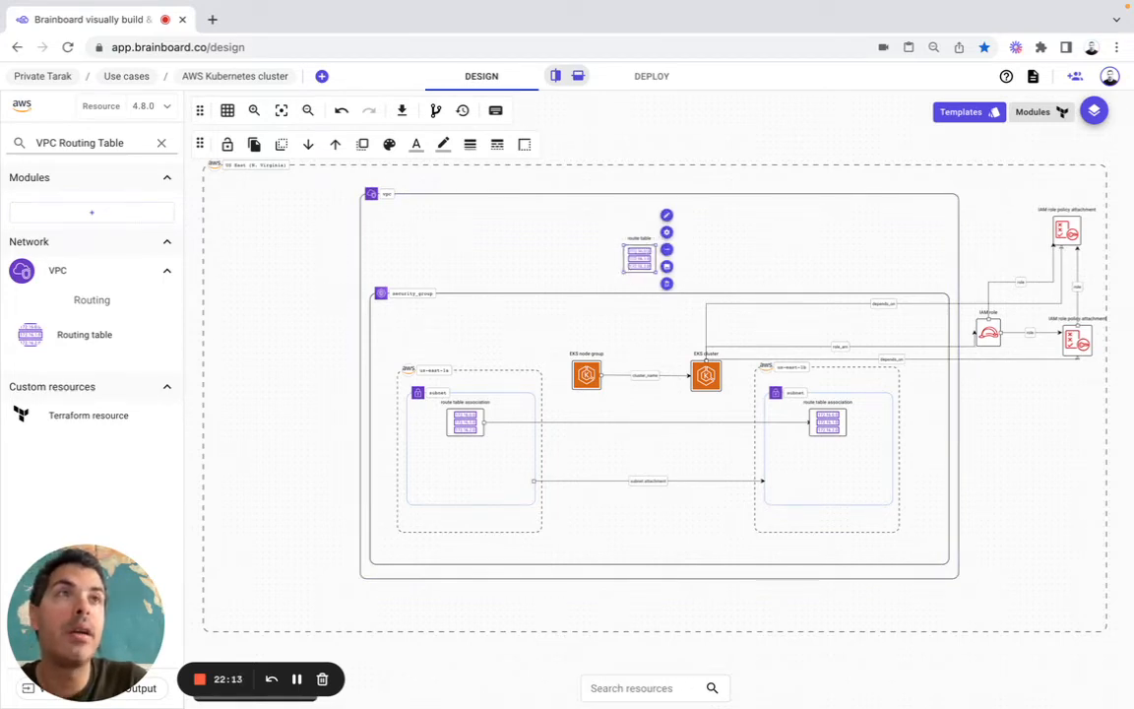
# Name the route table resource default-route and remove its archUUID and env tags.
pyautogui.click(666, 233)
pyautogui.doubleClick(838, 237)
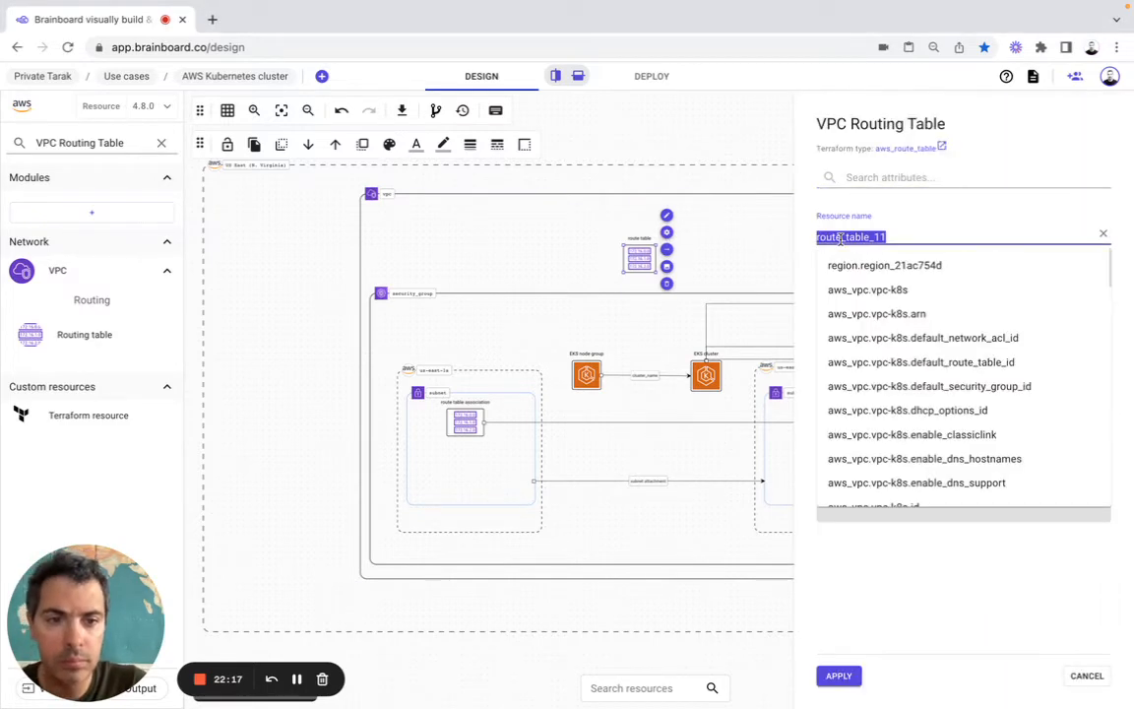
pyautogui.write('default-route')
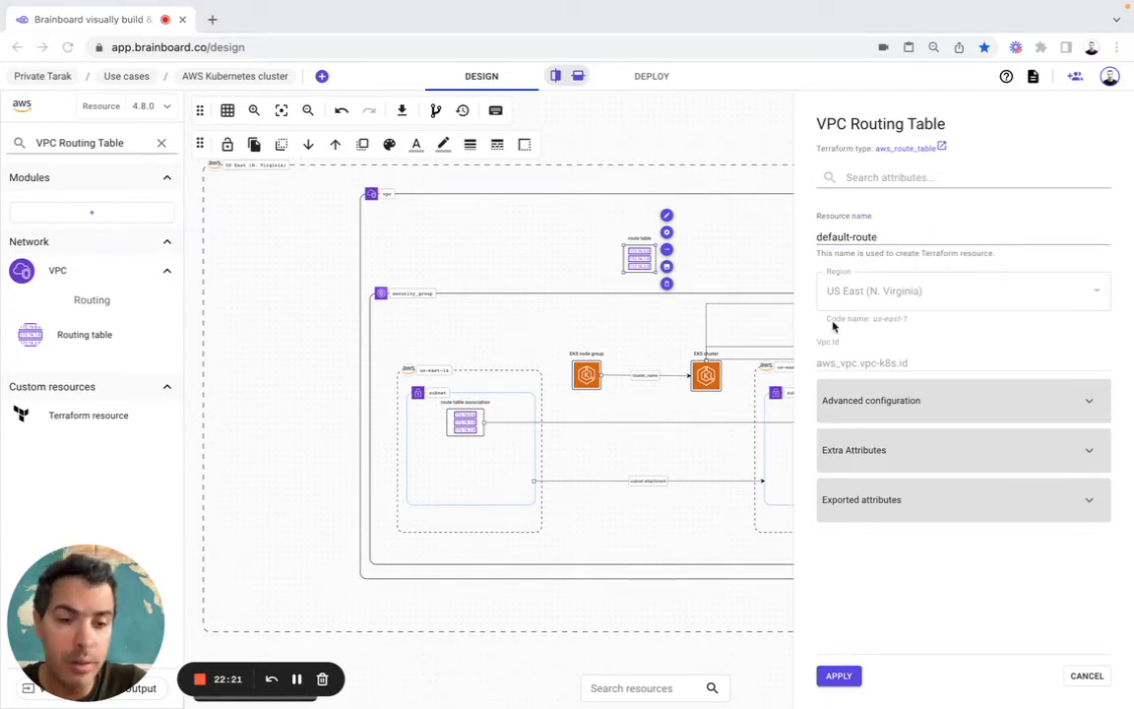
pyautogui.click(876, 402)
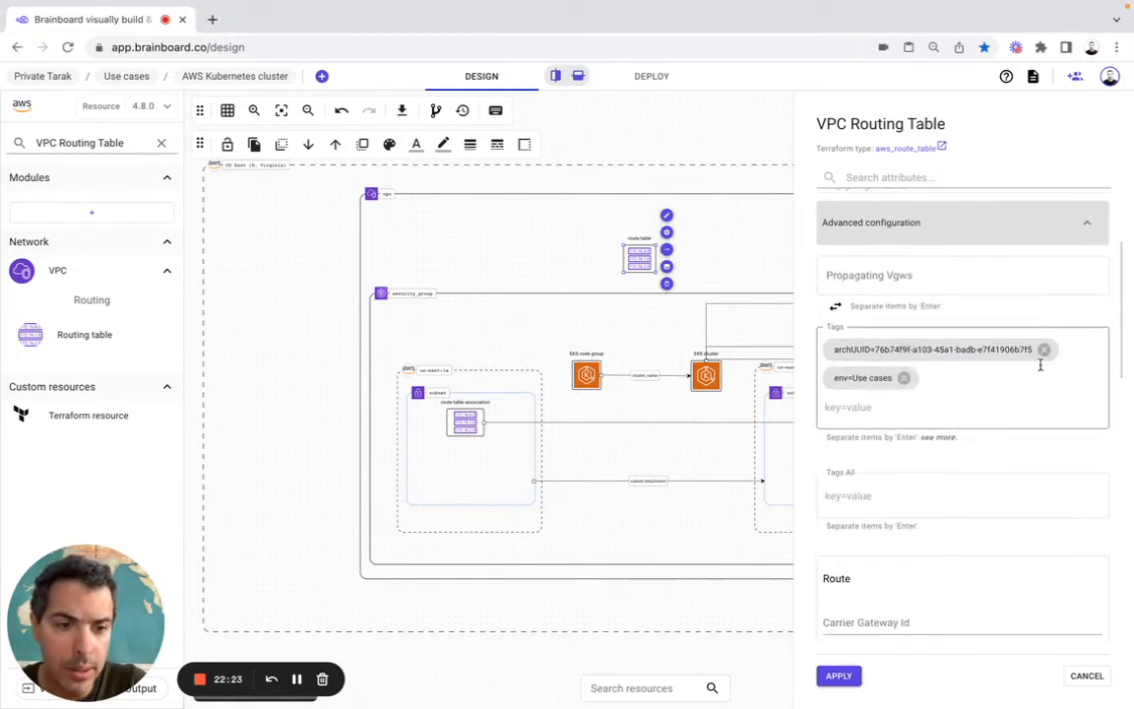
pyautogui.click(1043, 352)
pyautogui.click(904, 350)
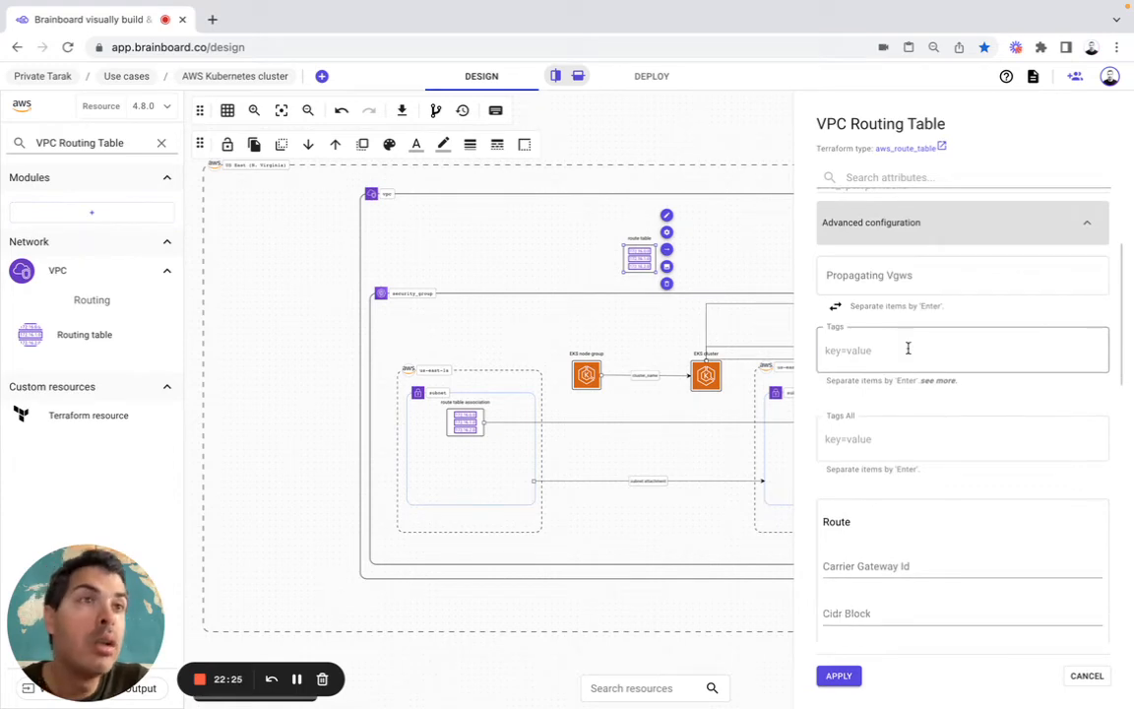
# Set the Cidr Block of the route table's route to 0.0.0.0/0.
pyautogui.scroll(-4, 907, 347)
pyautogui.click(850, 385)
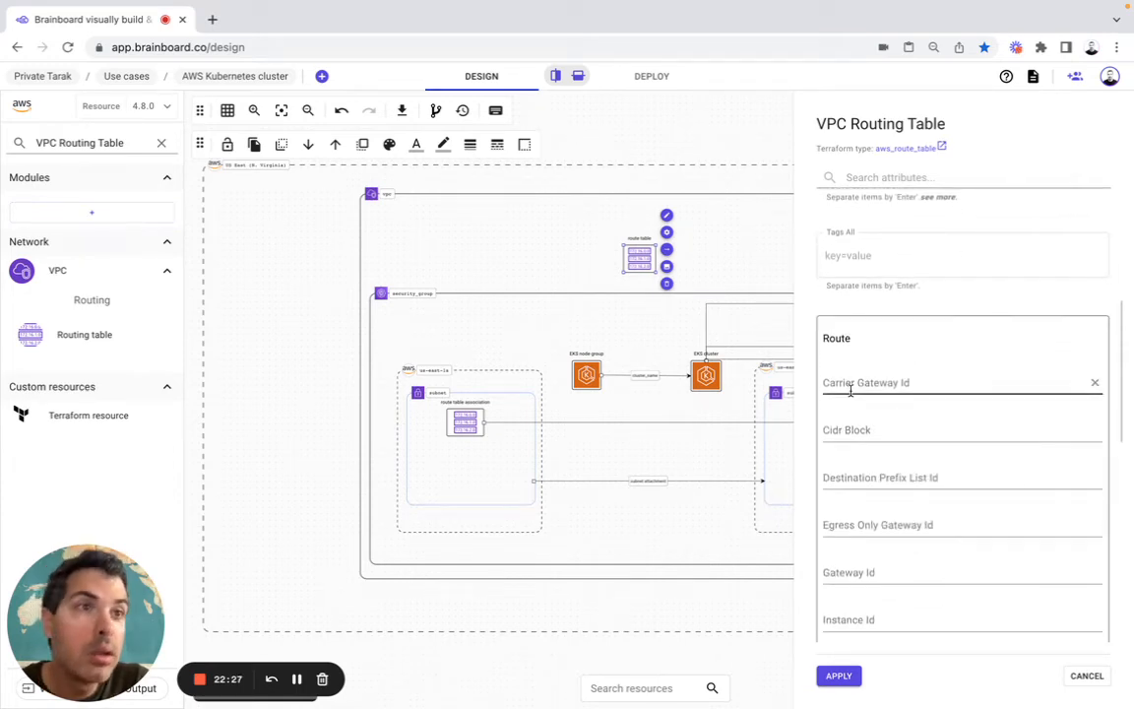
pyautogui.click(850, 387)
pyautogui.press('super+Tab')
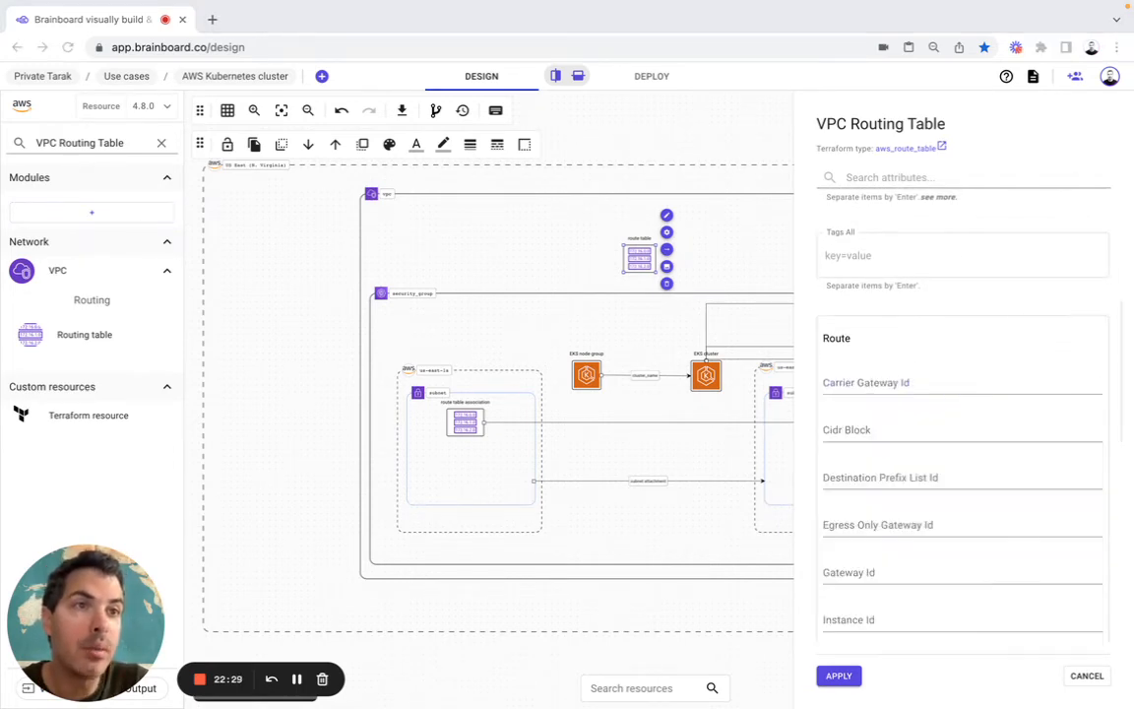
pyautogui.click(856, 451)
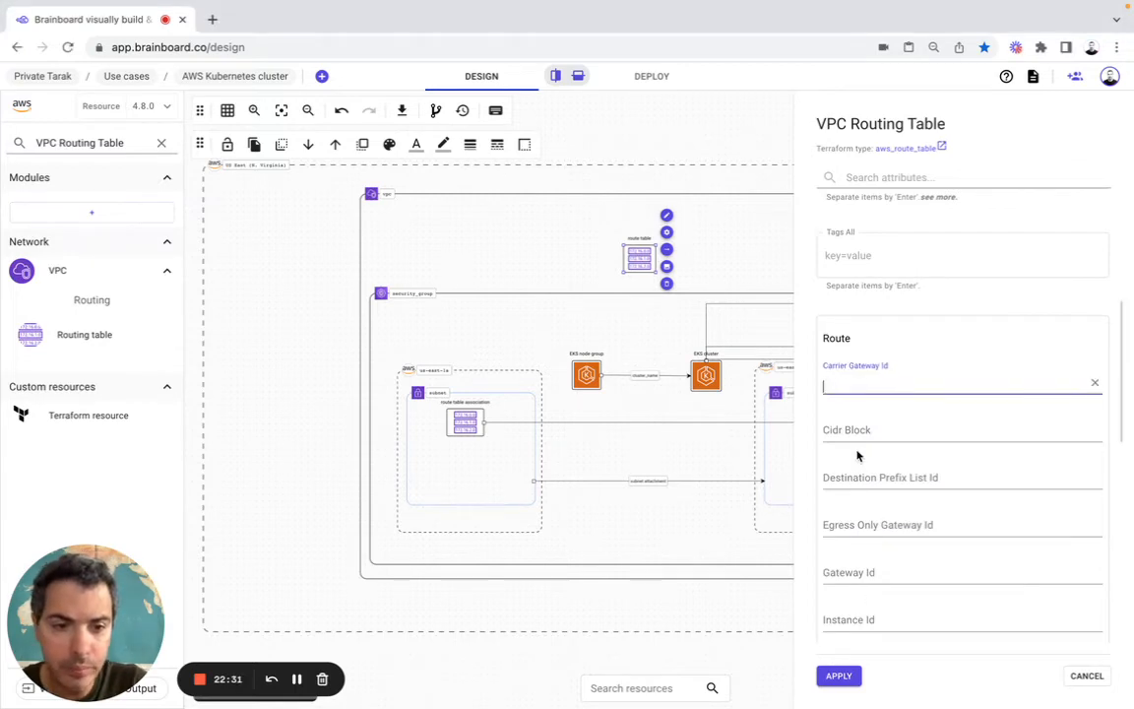
pyautogui.click(866, 430)
pyautogui.write('0.0.0.0/0')
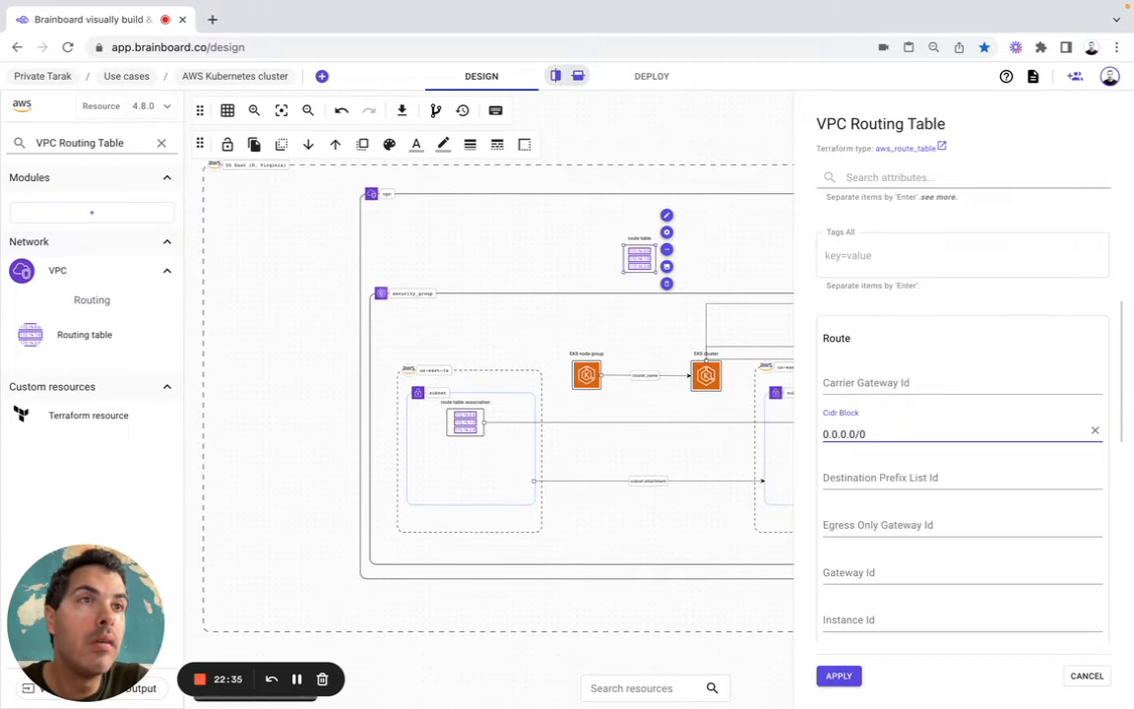
# Set the Gateway Id of the route table's route to aws_internet_gateway.gtw.id and apply the configuration.
pyautogui.press('super+Tab')
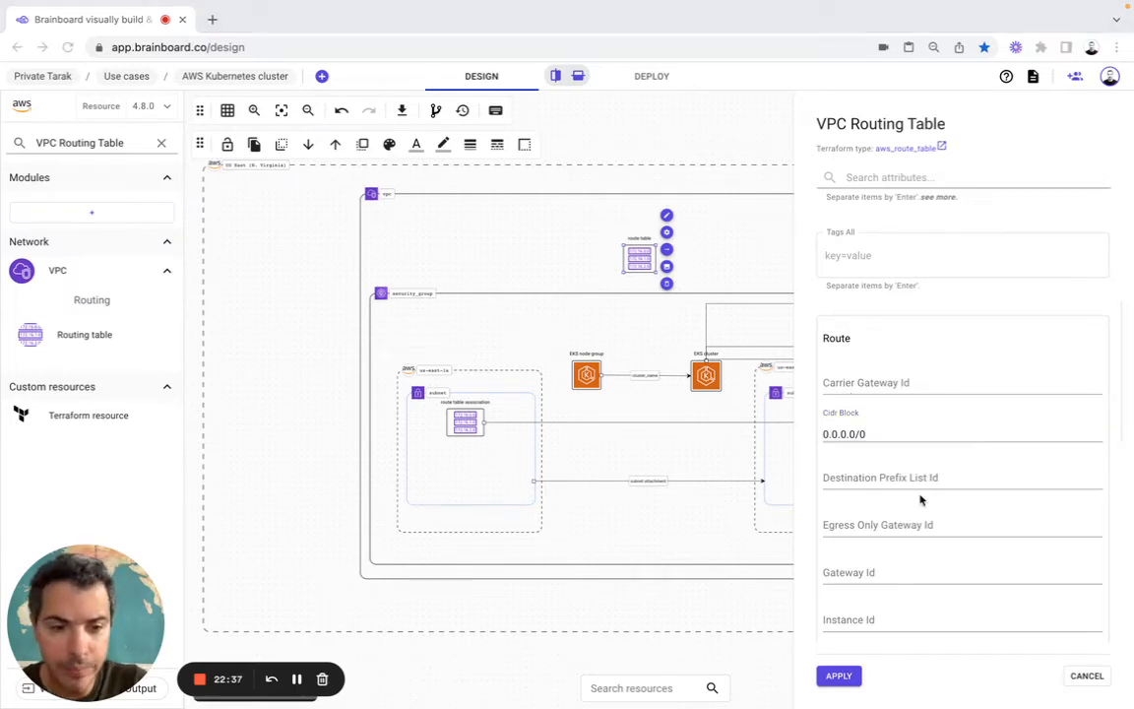
pyautogui.press('super+Tab')
pyautogui.click(866, 572)
pyautogui.write('aws_internet_gateway.gtw.id')
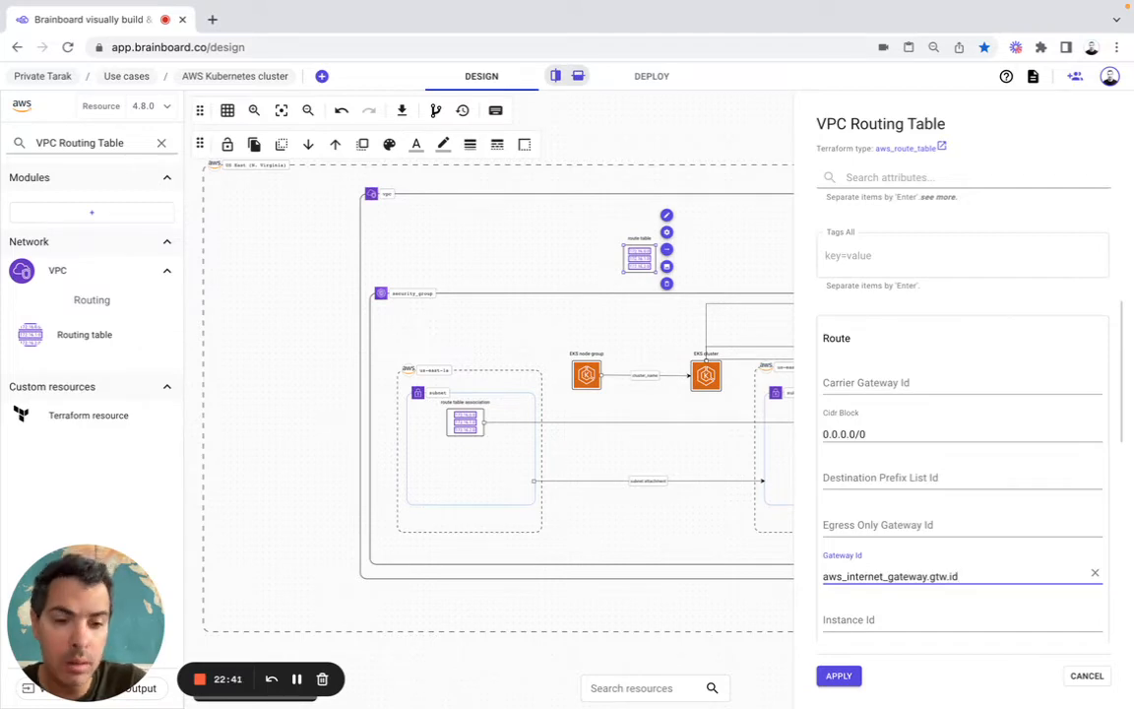
pyautogui.click(839, 675)
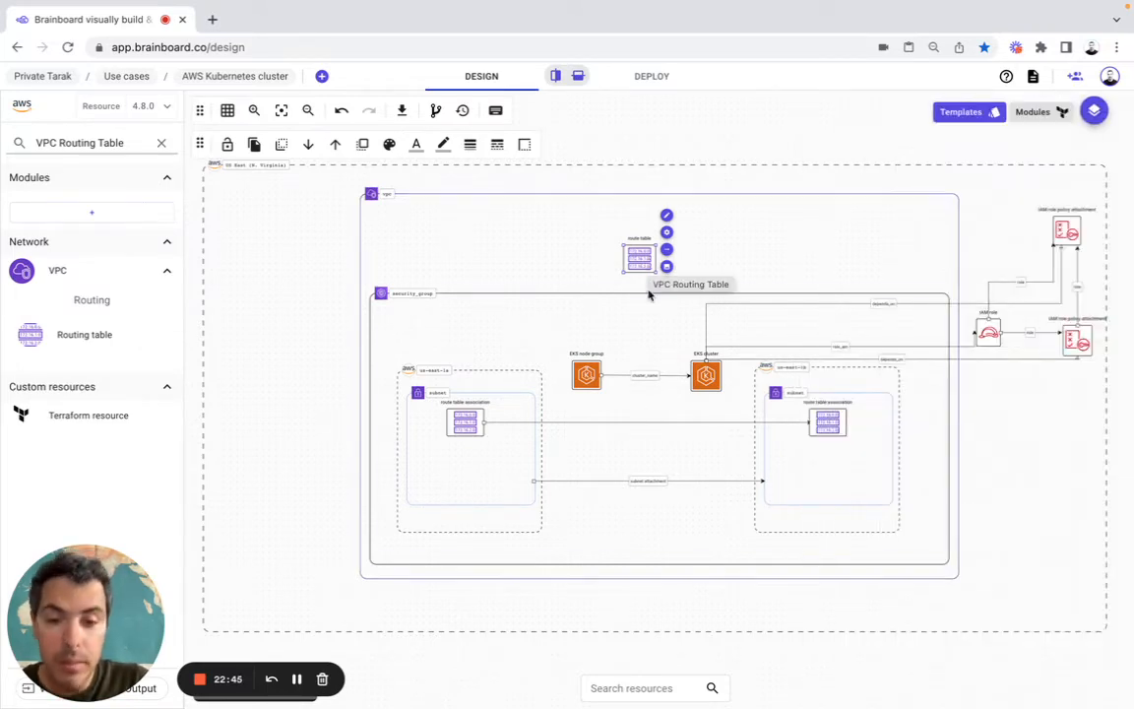
# Try to connect the route table to the subnet attachment connector, and undo the attempt.
pyautogui.click(649, 479)
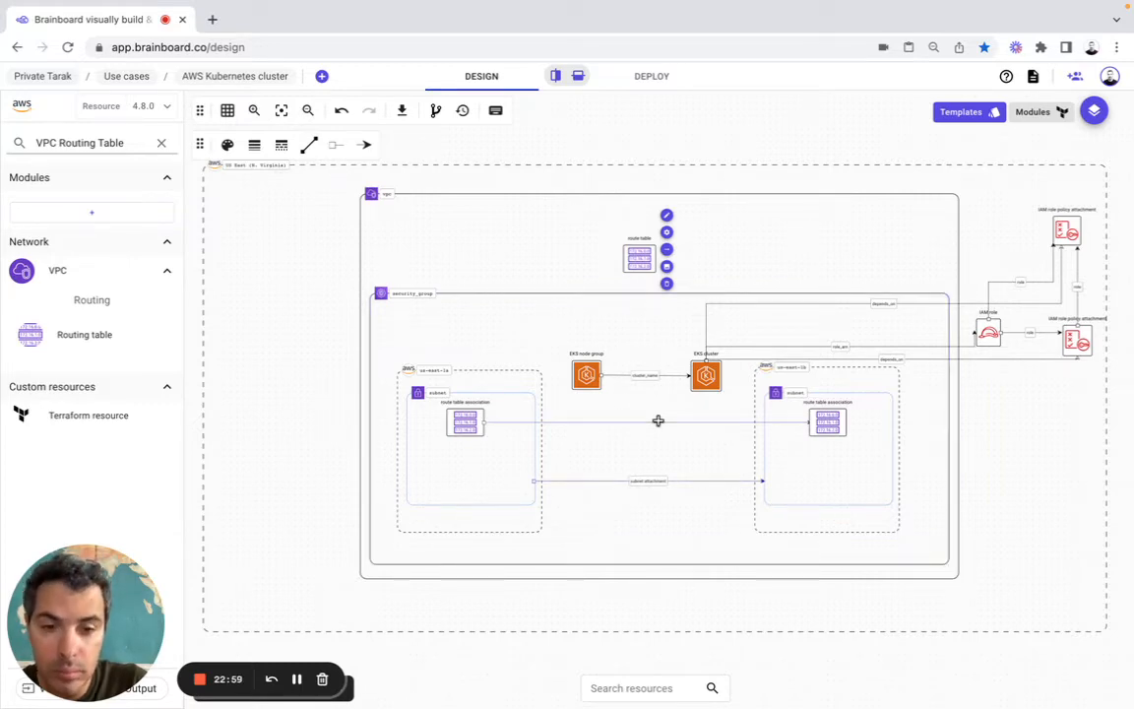
pyautogui.click(308, 145)
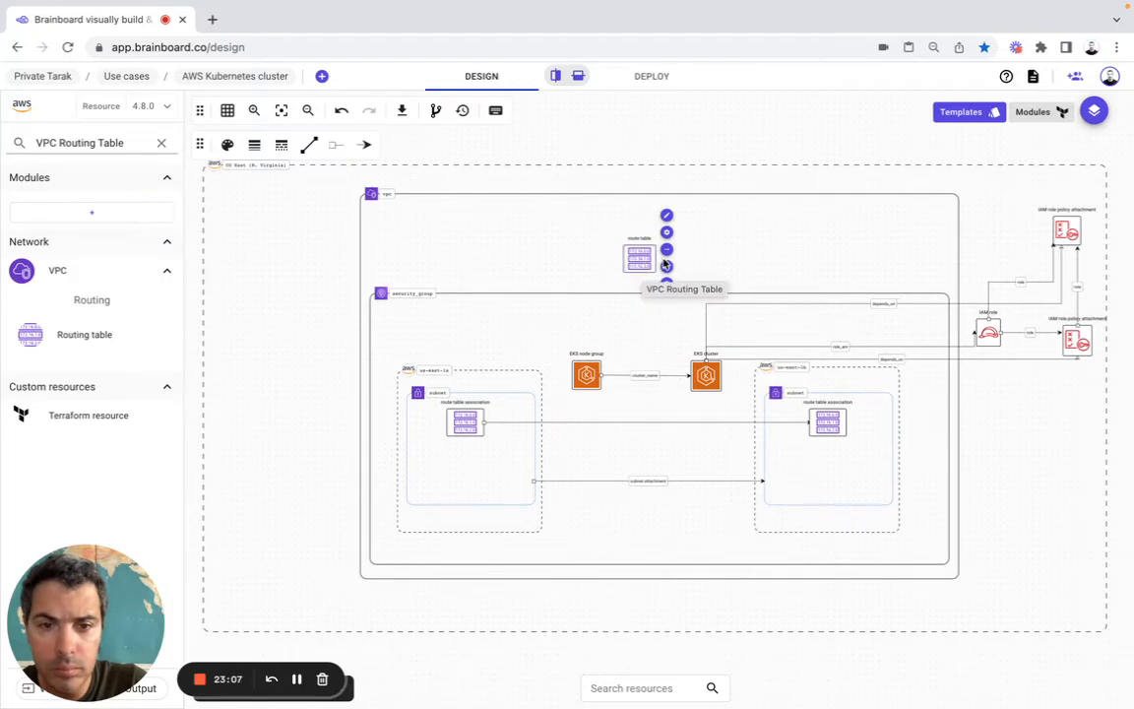
pyautogui.click(666, 249)
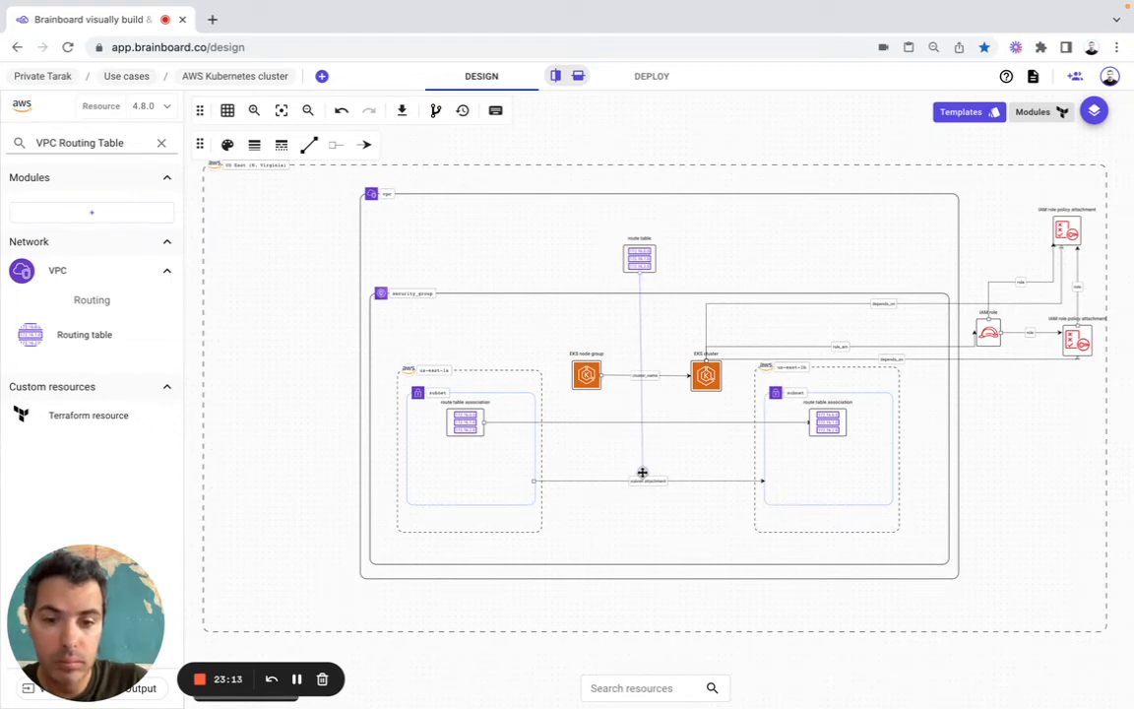
pyautogui.click(641, 473)
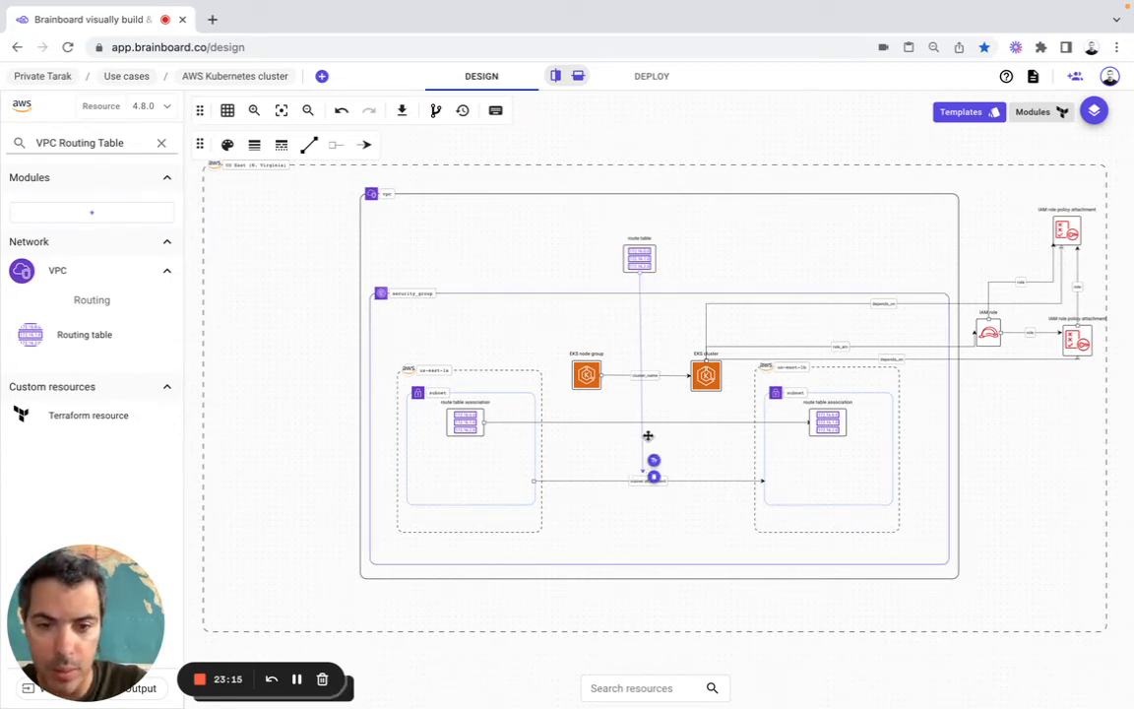
pyautogui.click(338, 117)
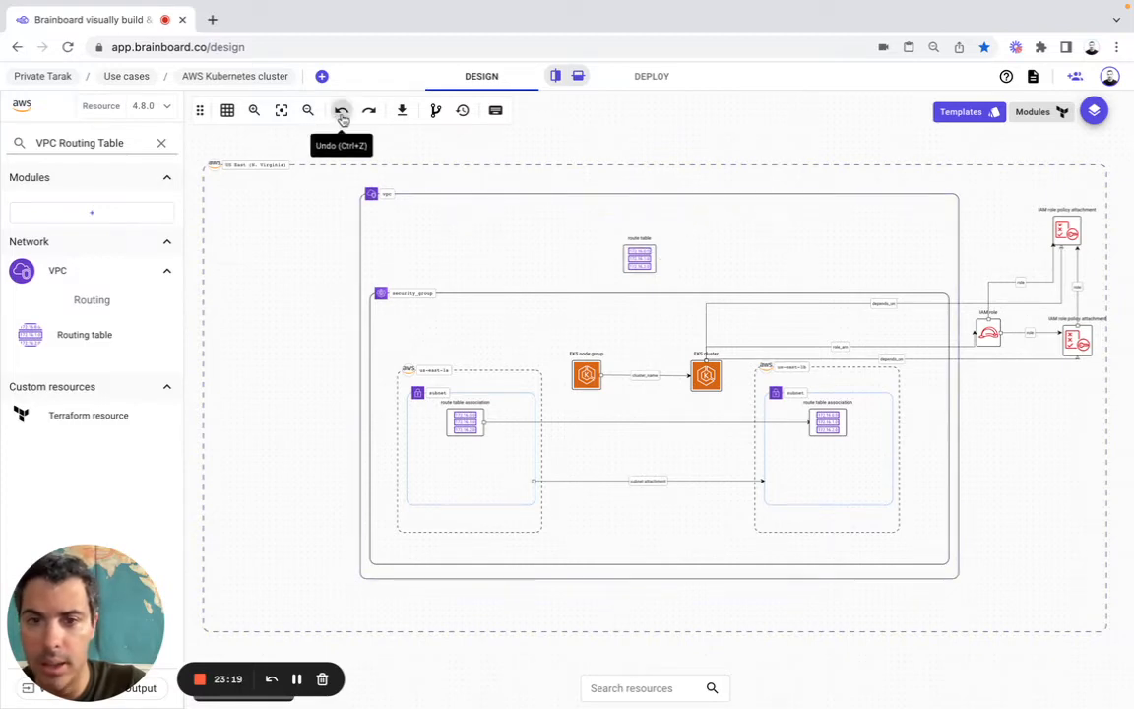
pyautogui.click(340, 114)
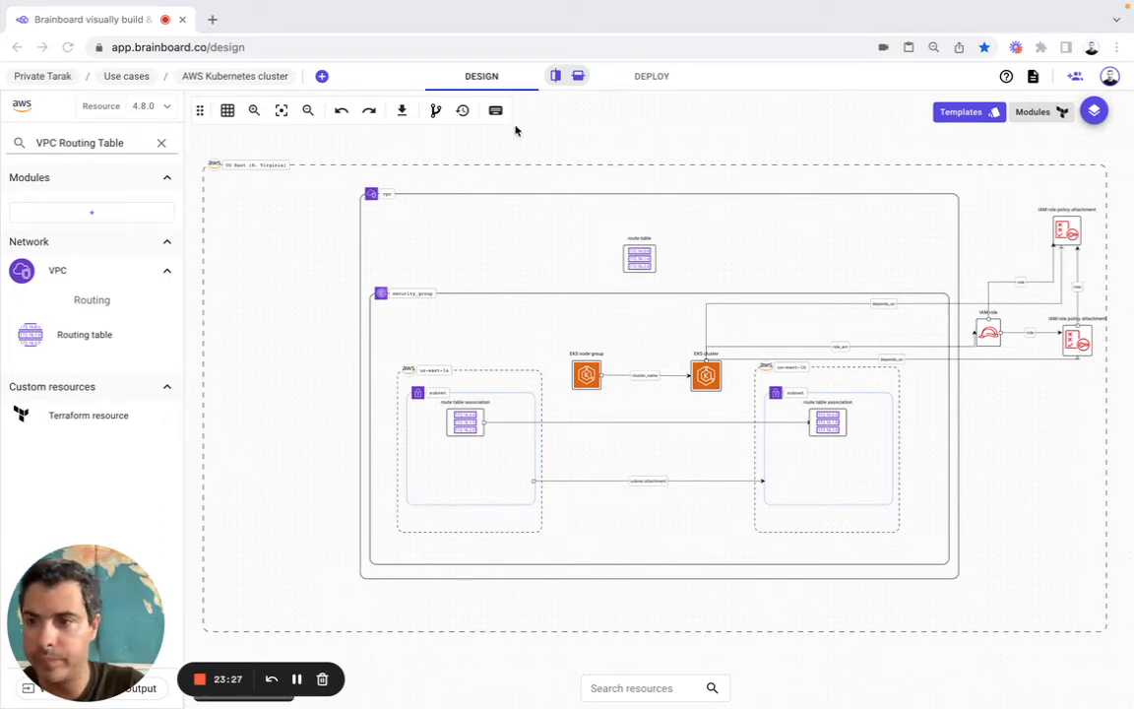
# Find the Internet Gateway resource, add it to the VPC, and place it enlarged on the VPC's upper border above the route table.
pyautogui.tripleClick(103, 143)
pyautogui.write('Internet Gateway')
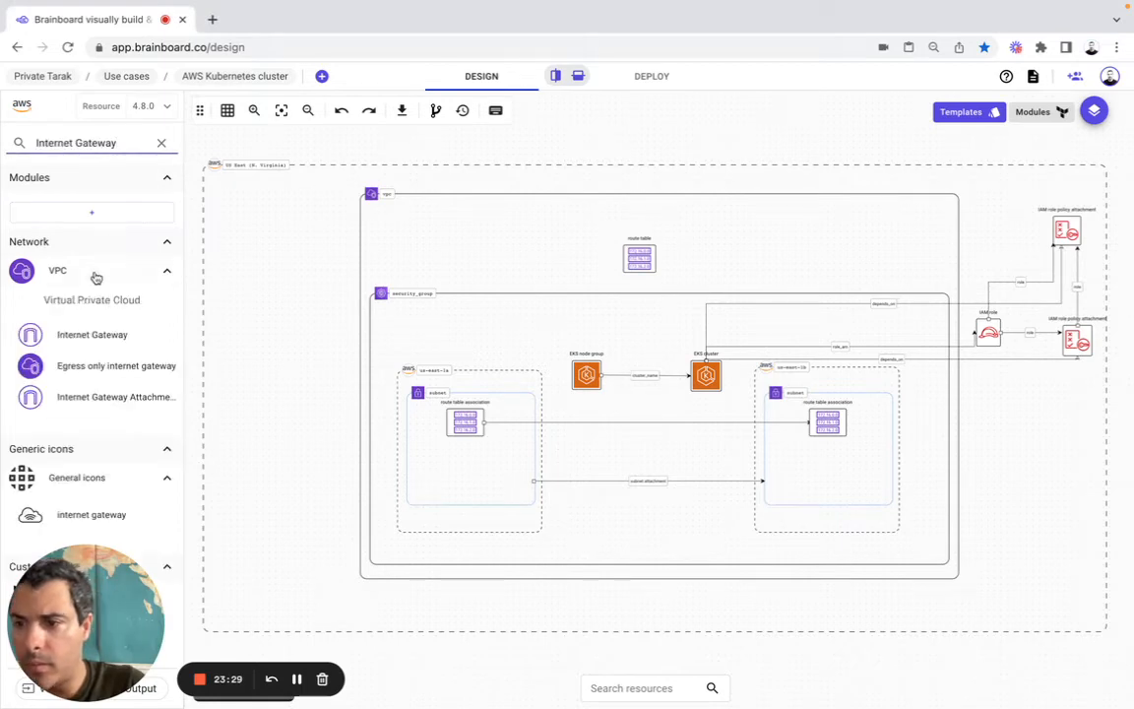
pyautogui.moveTo(88, 335); pyautogui.dragTo(574, 240)
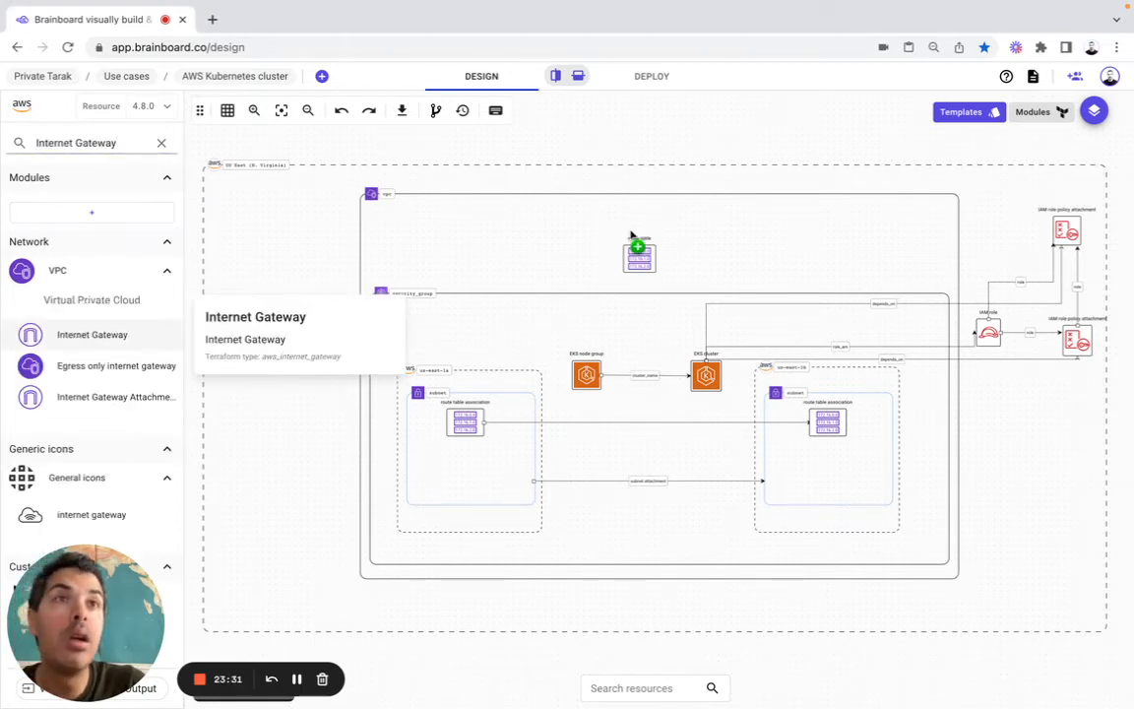
pyautogui.moveTo(631, 234); pyautogui.dragTo(602, 257)
pyautogui.click(675, 511)
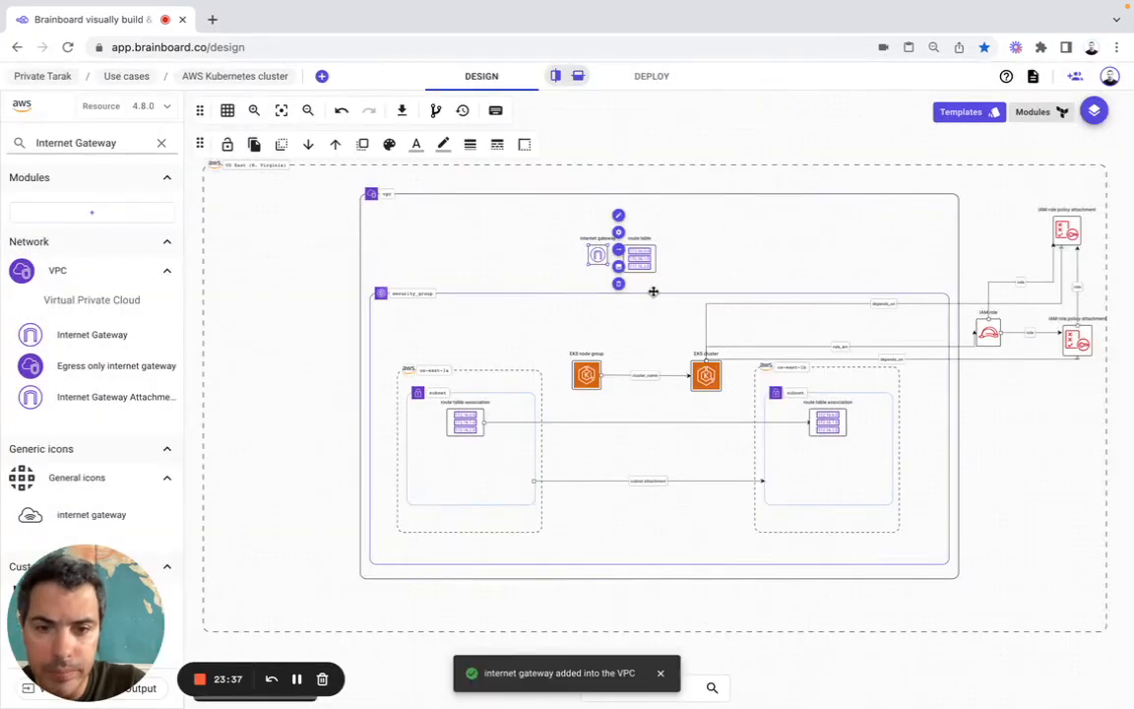
pyautogui.moveTo(609, 265); pyautogui.dragTo(636, 194)
pyautogui.click(590, 243)
# Connect the route table to the internet gateway and label the connector gateway_id.
pyautogui.click(639, 258)
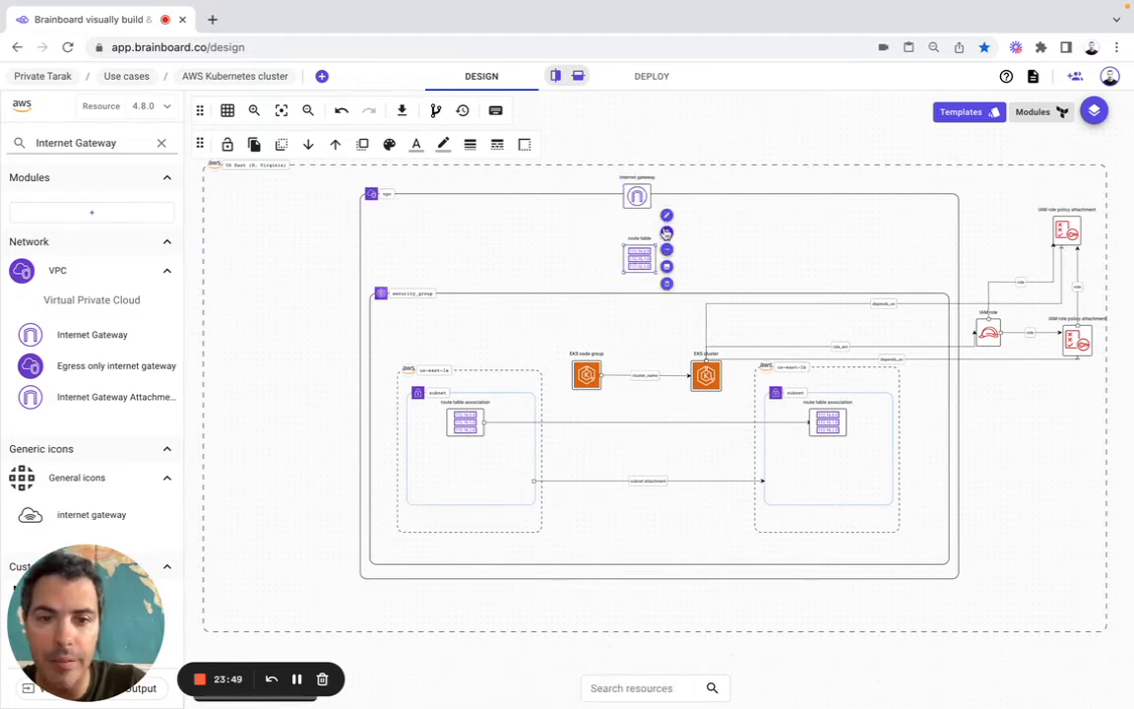
pyautogui.click(666, 232)
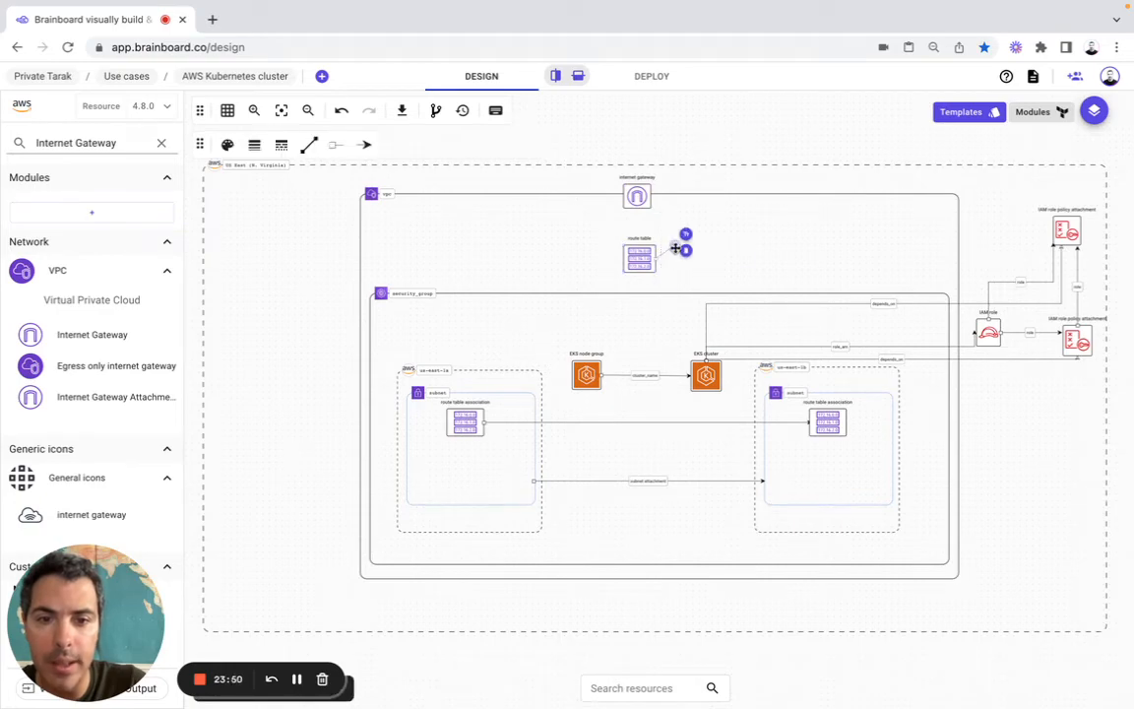
pyautogui.click(642, 208)
pyautogui.click(651, 195)
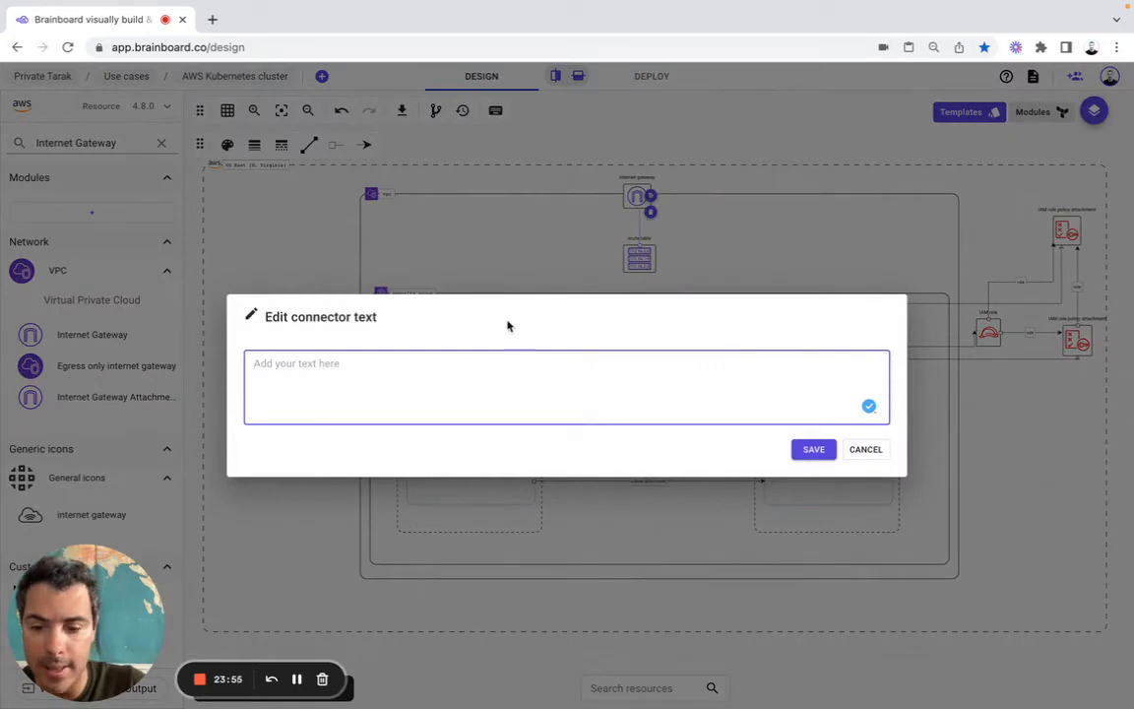
pyautogui.write('gat')
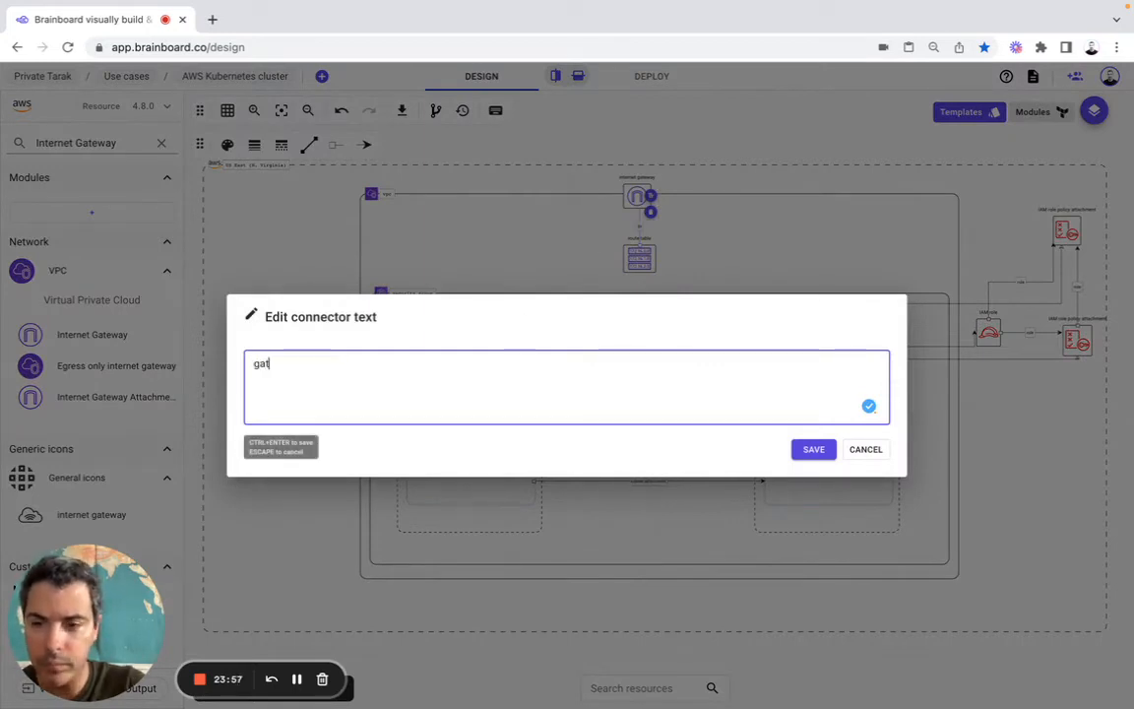
pyautogui.write('ewa')
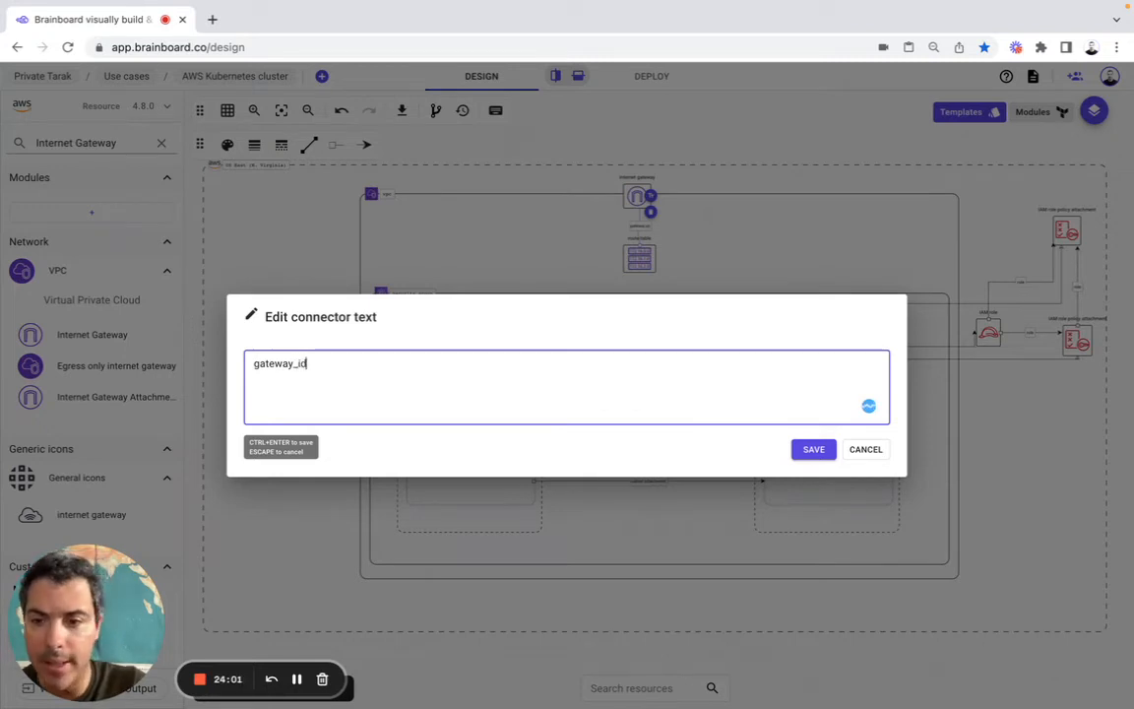
pyautogui.write('y_id')
pyautogui.click(813, 450)
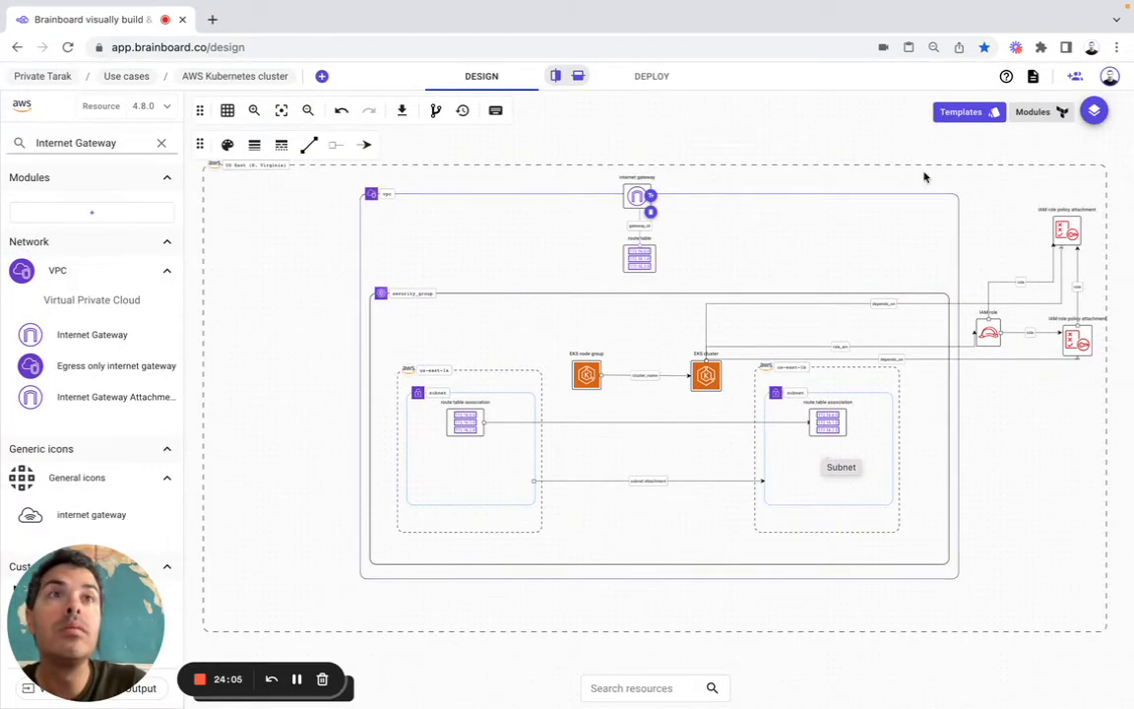
# Find the generic internet icon, add it beside the internet gateway, and enlarge it to match the gateway's size.
pyautogui.tripleClick(108, 144)
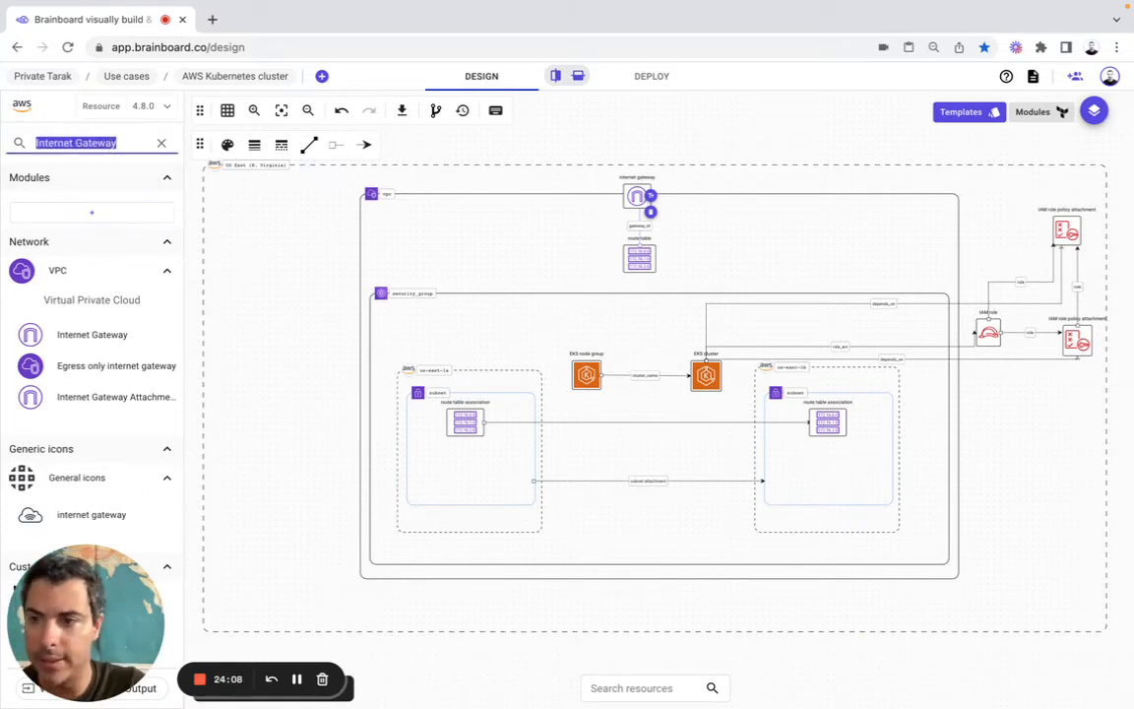
pyautogui.write('internet')
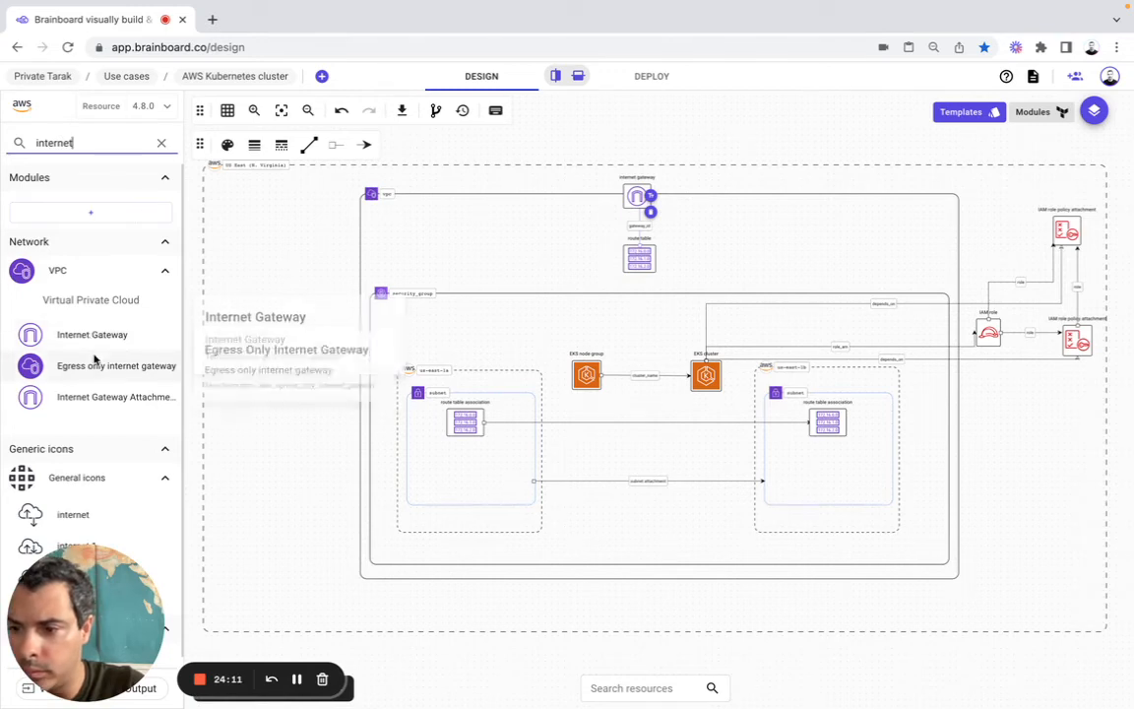
pyautogui.scroll(-1, 93, 374)
pyautogui.moveTo(75, 504); pyautogui.dragTo(618, 131)
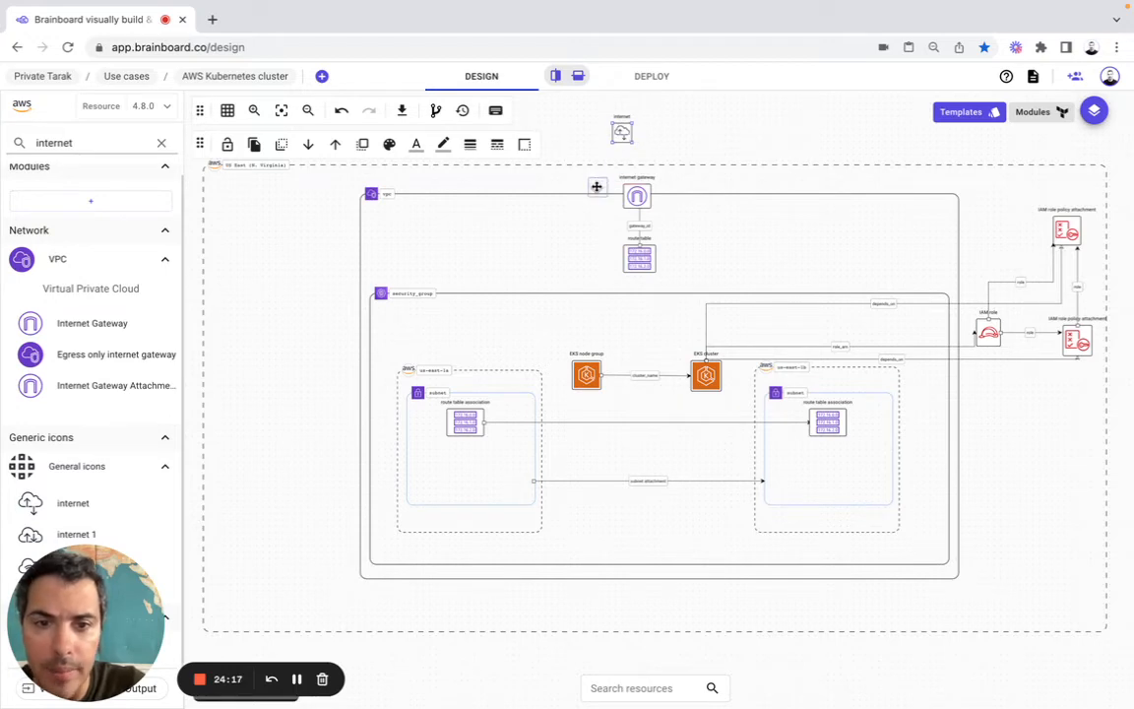
pyautogui.moveTo(597, 187); pyautogui.dragTo(597, 190)
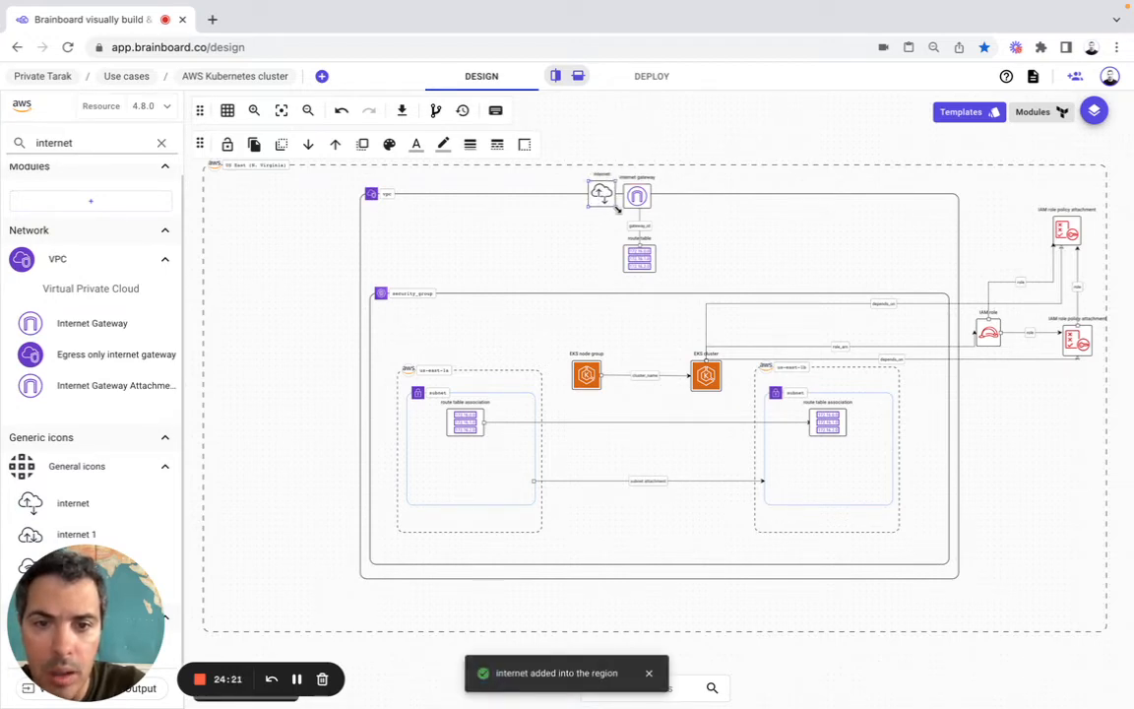
pyautogui.moveTo(606, 199); pyautogui.dragTo(607, 201)
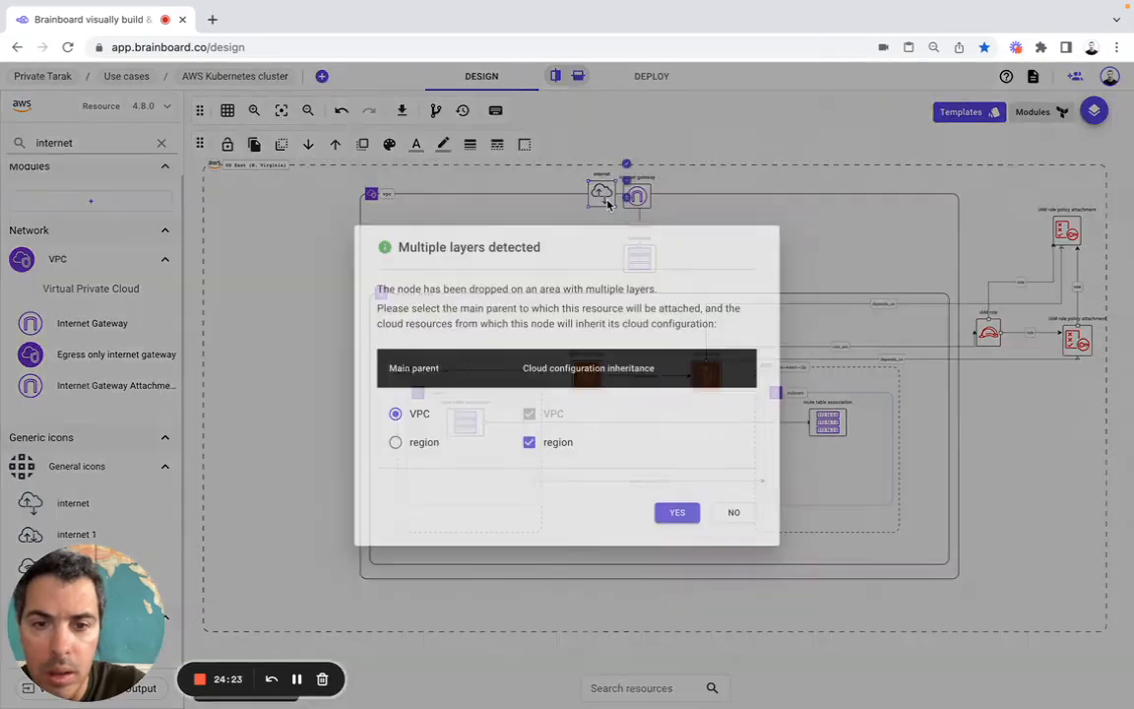
pyautogui.click(678, 512)
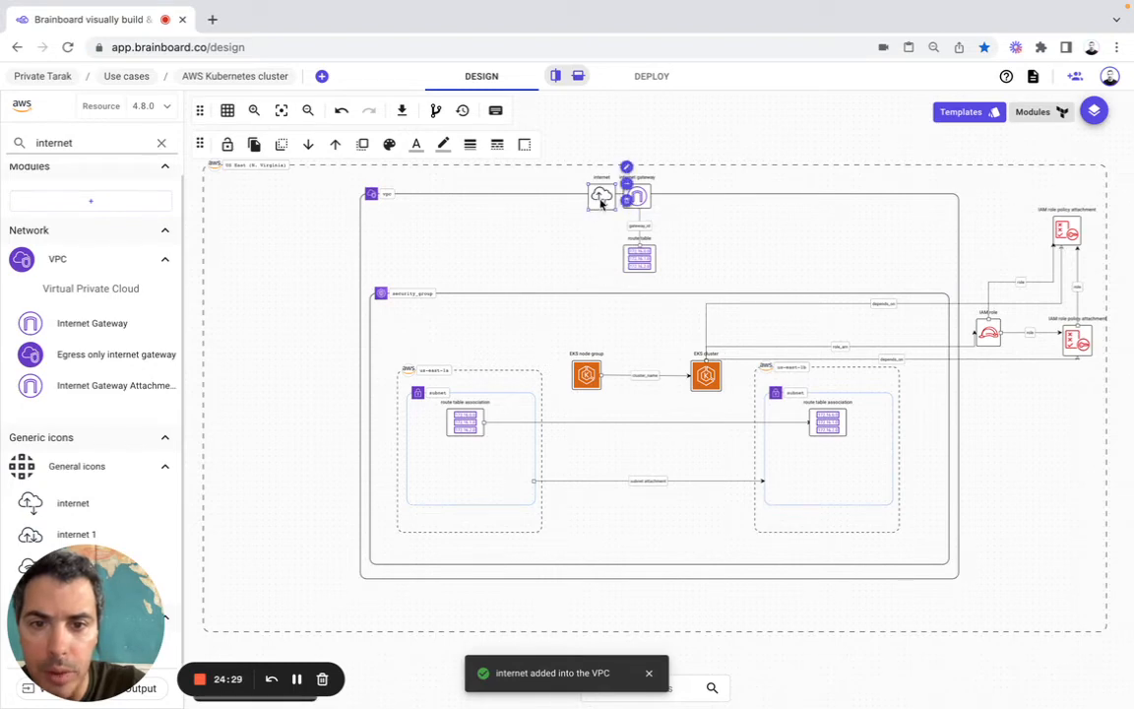
# Move the internet icon outside the region, directly above the internet gateway, and connect it to the gateway.
pyautogui.moveTo(601, 202); pyautogui.dragTo(637, 134)
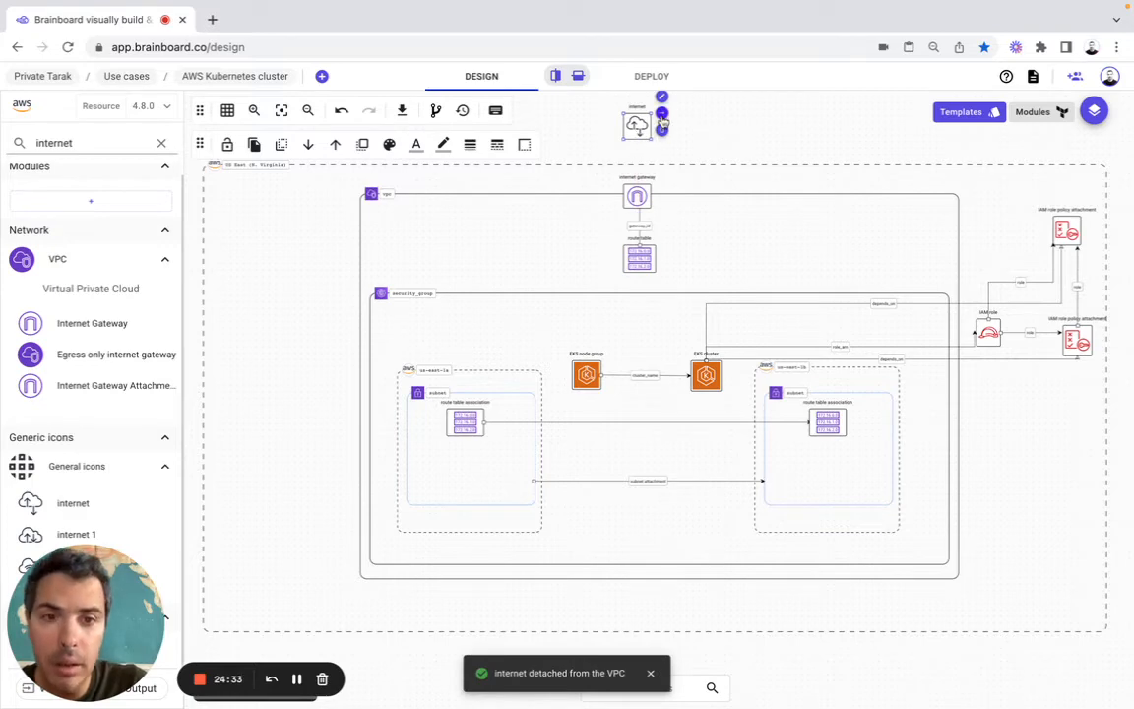
pyautogui.click(663, 114)
pyautogui.moveTo(668, 116); pyautogui.dragTo(640, 185)
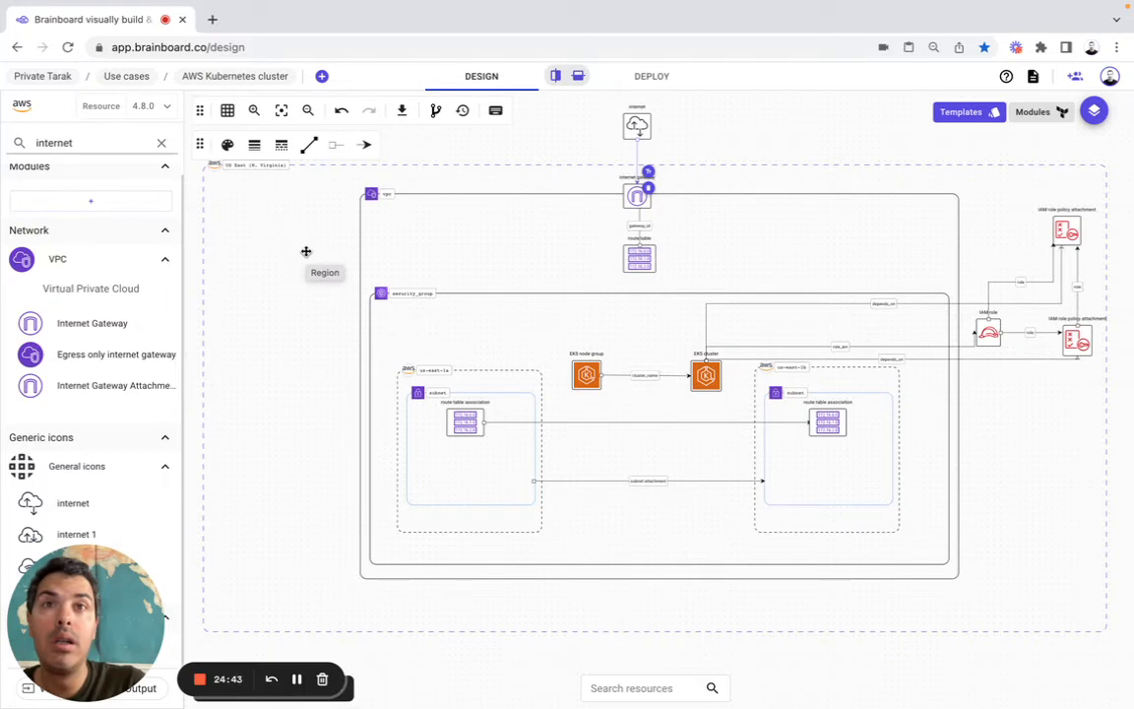
# Find the IAM role resource, add it to the region outside the VPC near its upper-left corner, and adjust its size.
pyautogui.press('super+Tab')
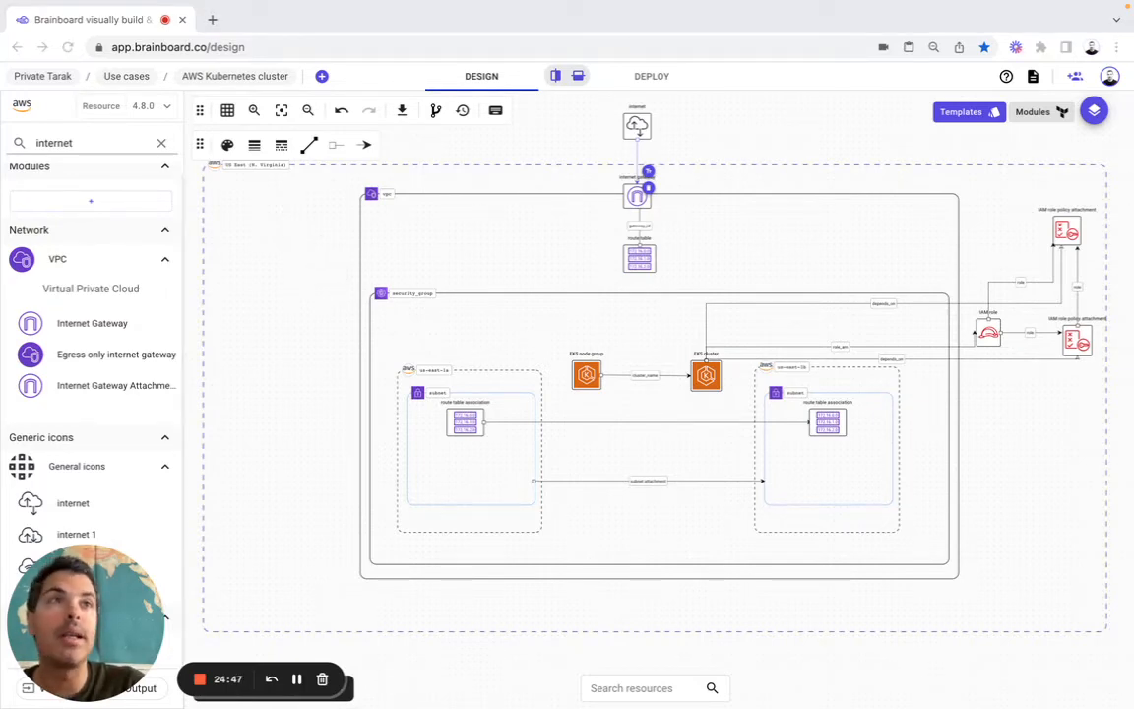
pyautogui.doubleClick(94, 147)
pyautogui.write('iam r')
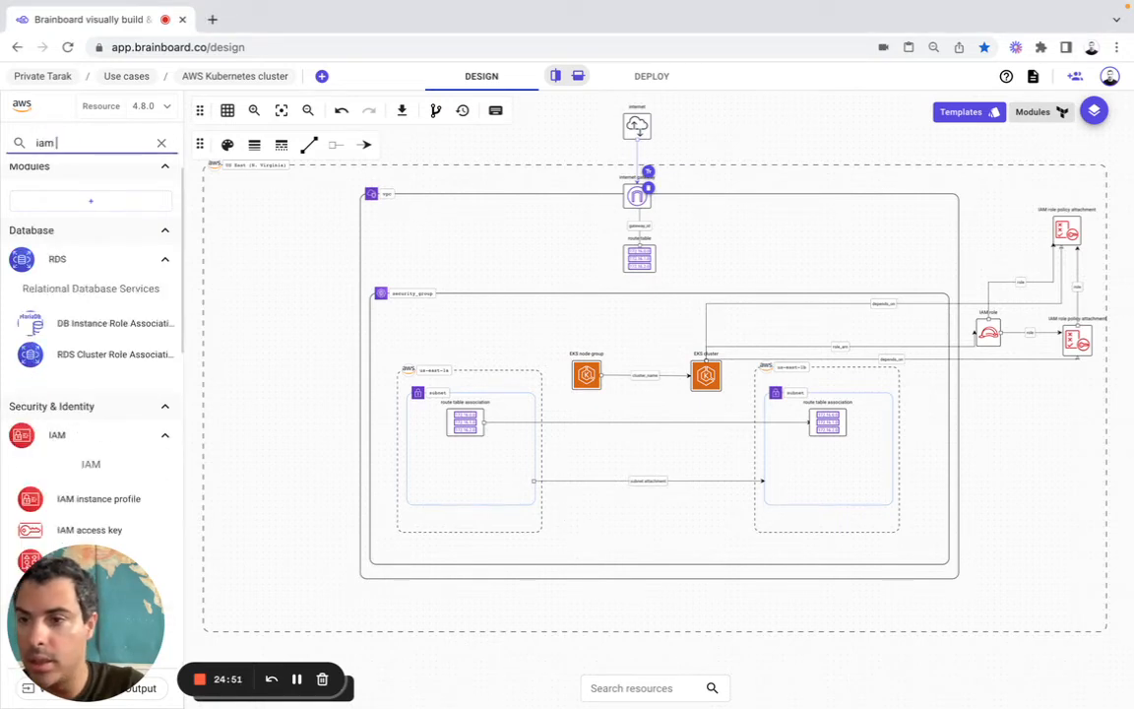
pyautogui.write('ole')
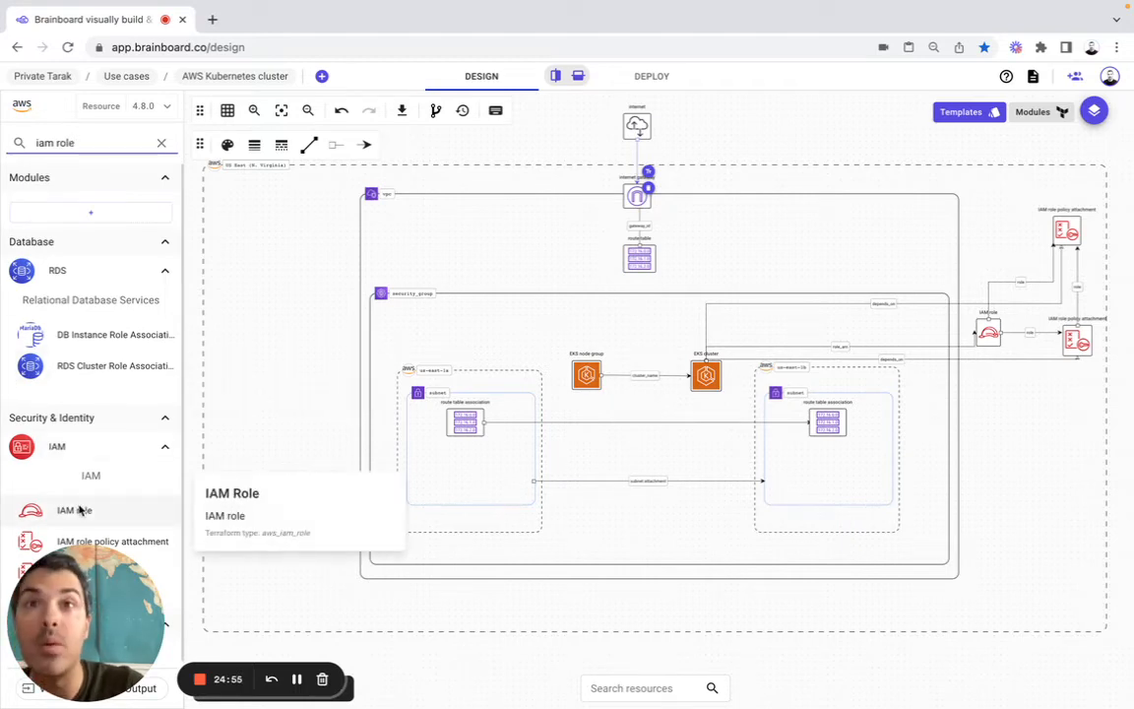
pyautogui.moveTo(79, 509); pyautogui.dragTo(316, 271)
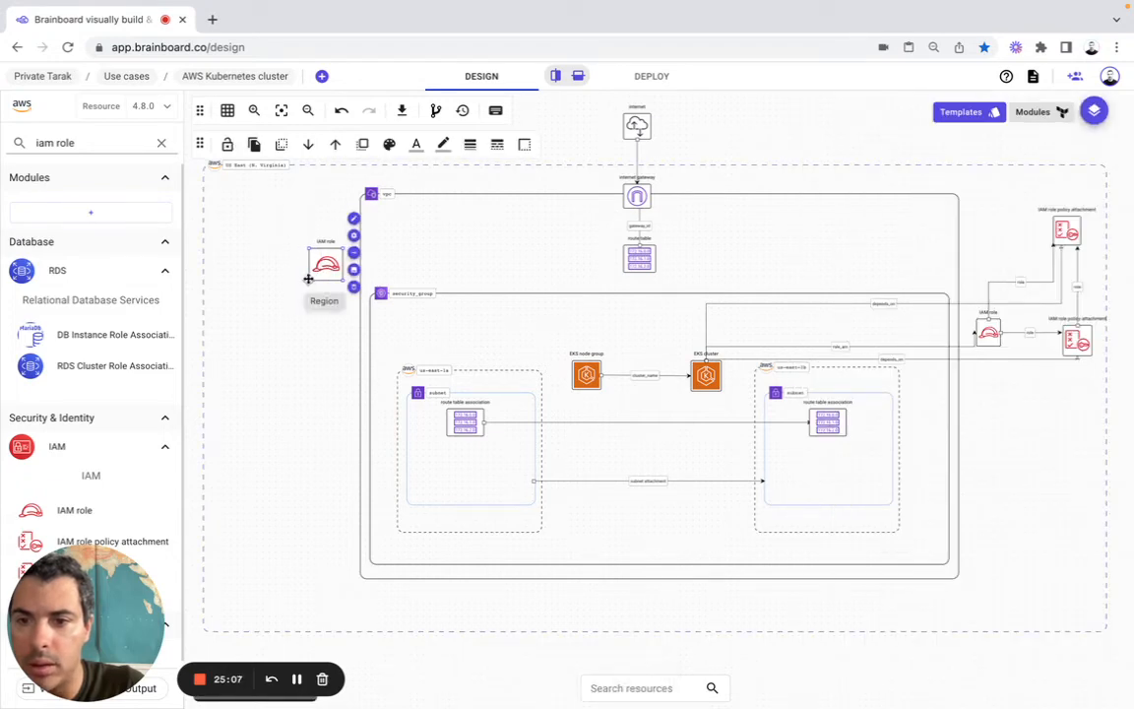
pyautogui.moveTo(307, 283); pyautogui.dragTo(307, 279)
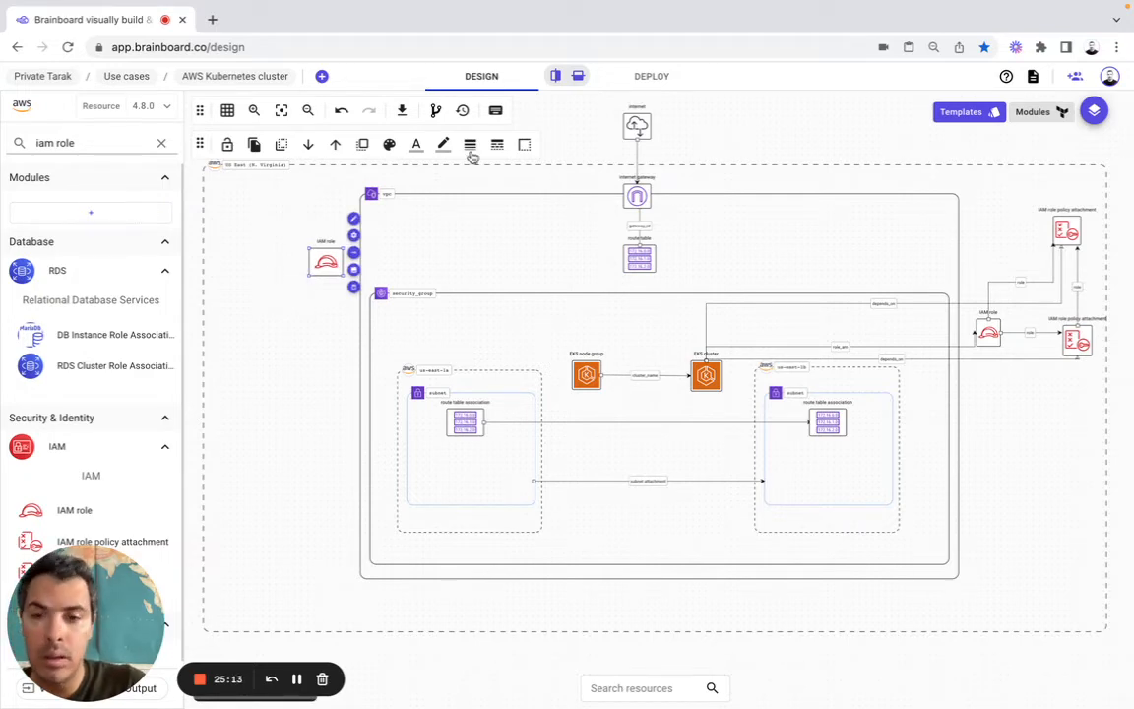
# Open the new IAM role's configuration and set its resource name to default-iam.
pyautogui.click(354, 236)
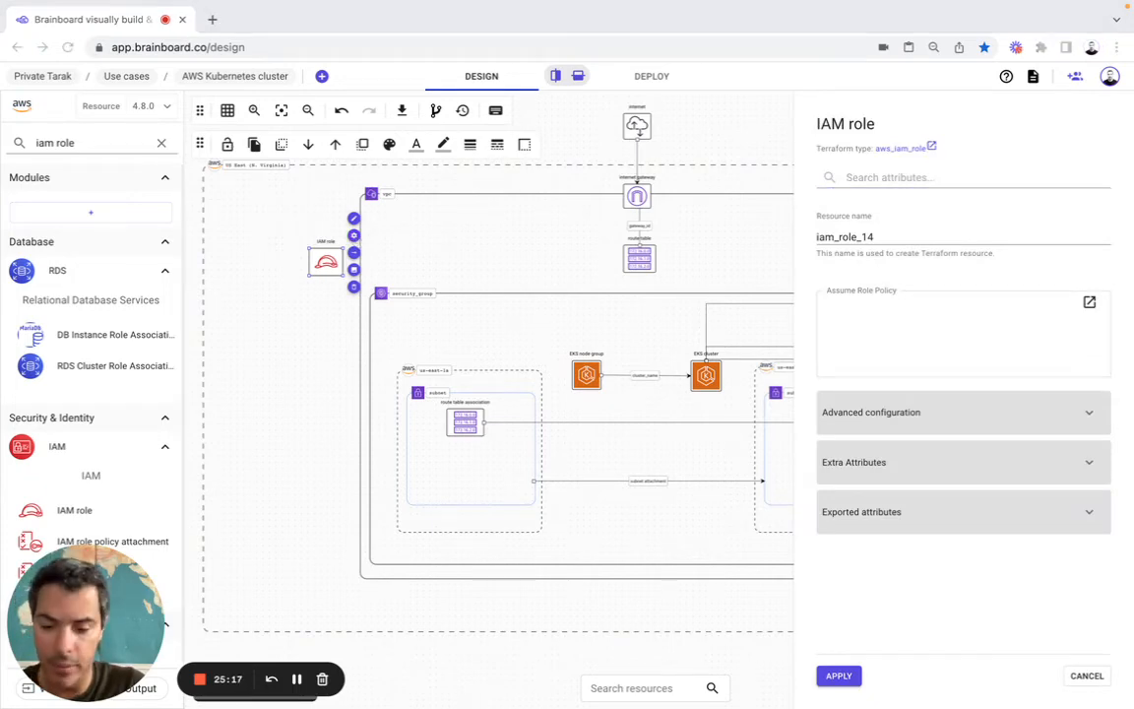
pyautogui.tripleClick(862, 239)
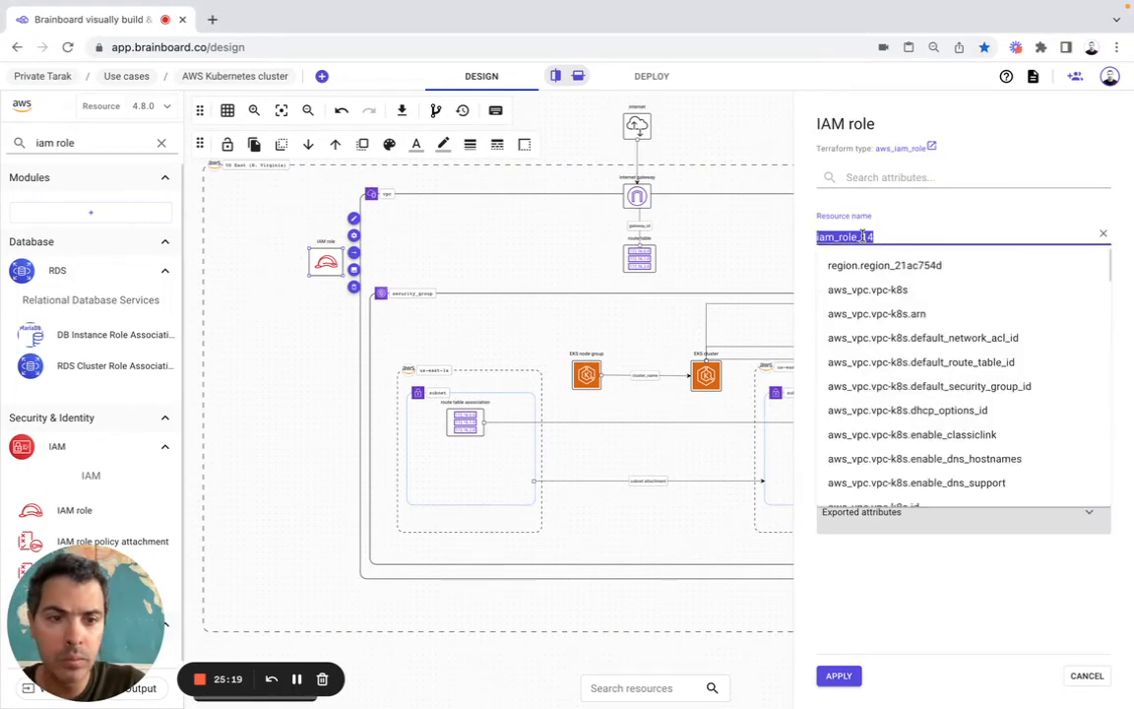
pyautogui.write('default-iam')
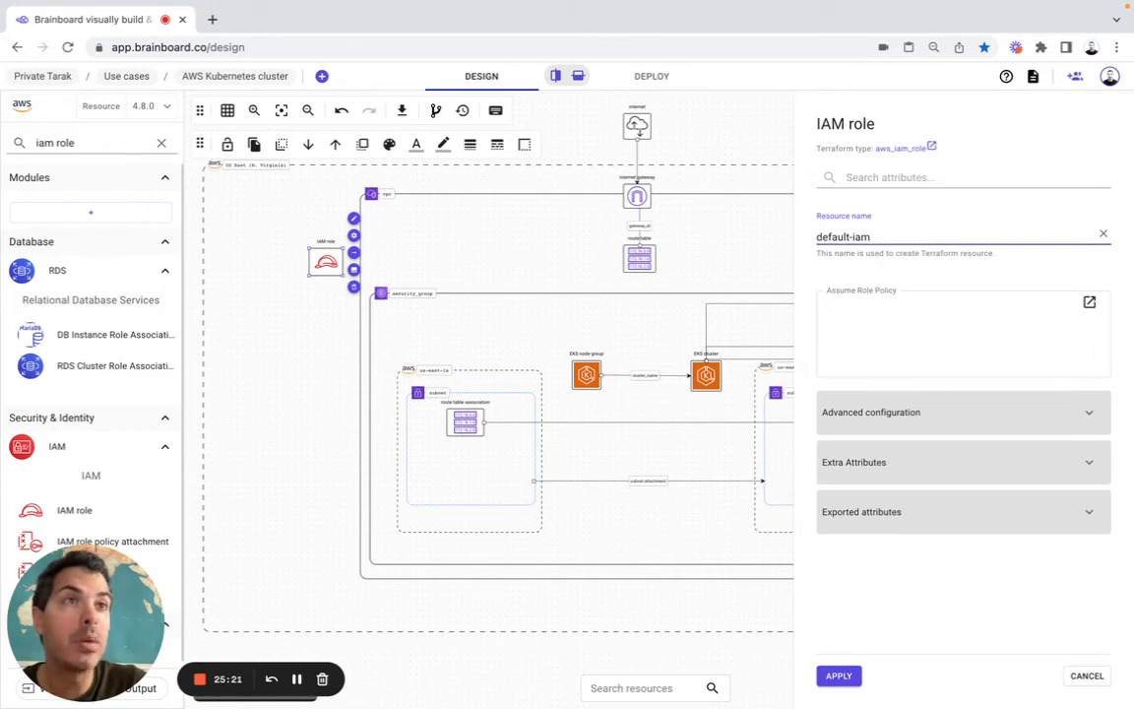
pyautogui.press('super+Tab')
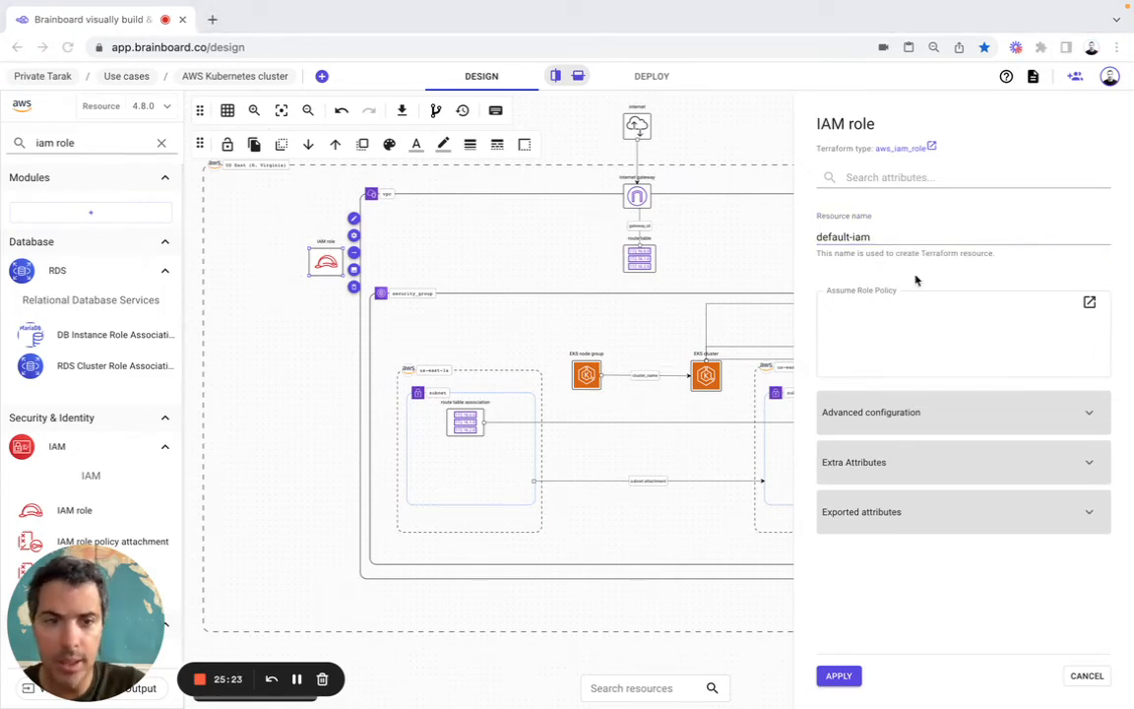
# Fill the IAM role's Assume Role Policy with a version 2012-10-17 JSON policy allowing service ec2.amazonaws.com the sts:AssumeRole action.
pyautogui.click(945, 341)
pyautogui.write('<<POLICY {   "Version": "2012-10-17",   "Statement": [     {       "Effect": "Allow",       "Principal": {         "Service": "ec2.amazonaws.com"       },       "Action": "sts:AssumeRole"     }   ] } POLICY')
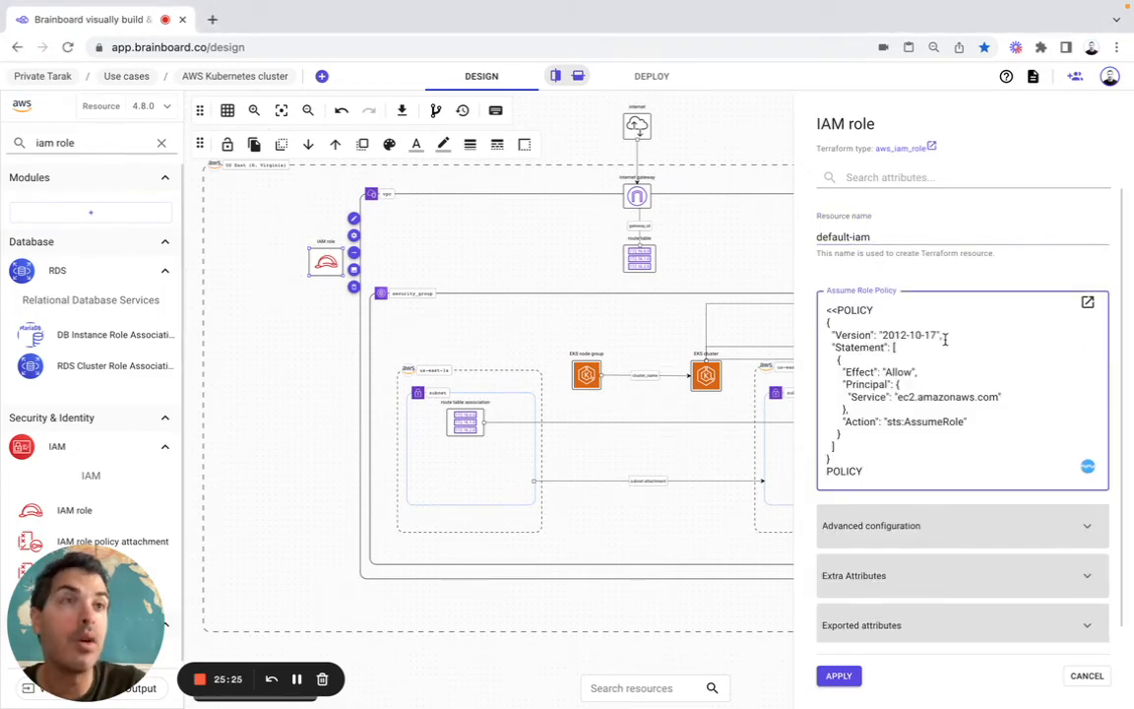
pyautogui.press('super+Tab')
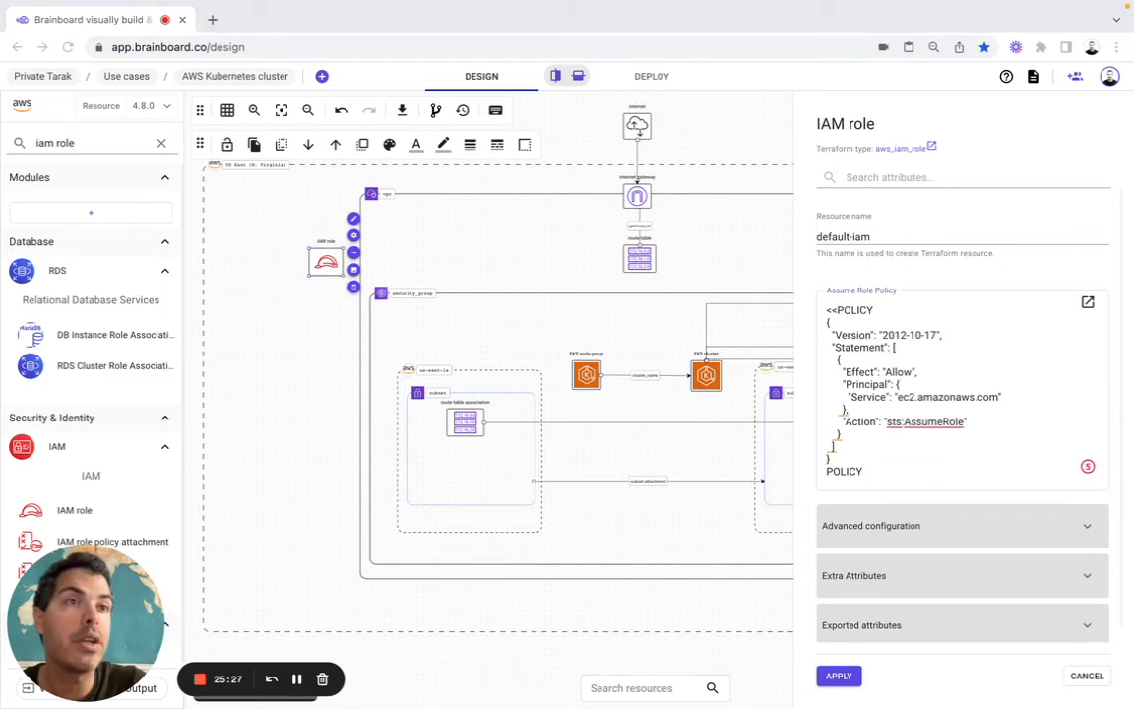
pyautogui.click(837, 474)
# Remove the archUUID and env tags in the IAM role's advanced configuration and apply the configuration.
pyautogui.click(891, 525)
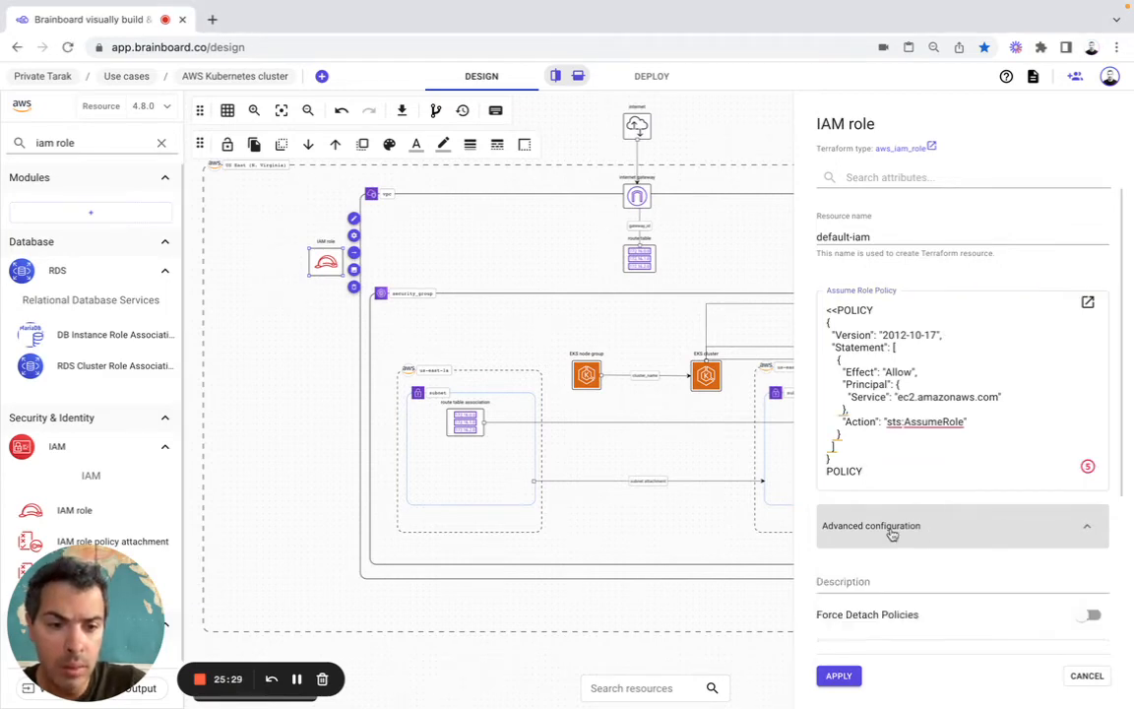
pyautogui.scroll(-5, 893, 534)
pyautogui.scroll(2, 893, 535)
pyautogui.scroll(-2, 891, 527)
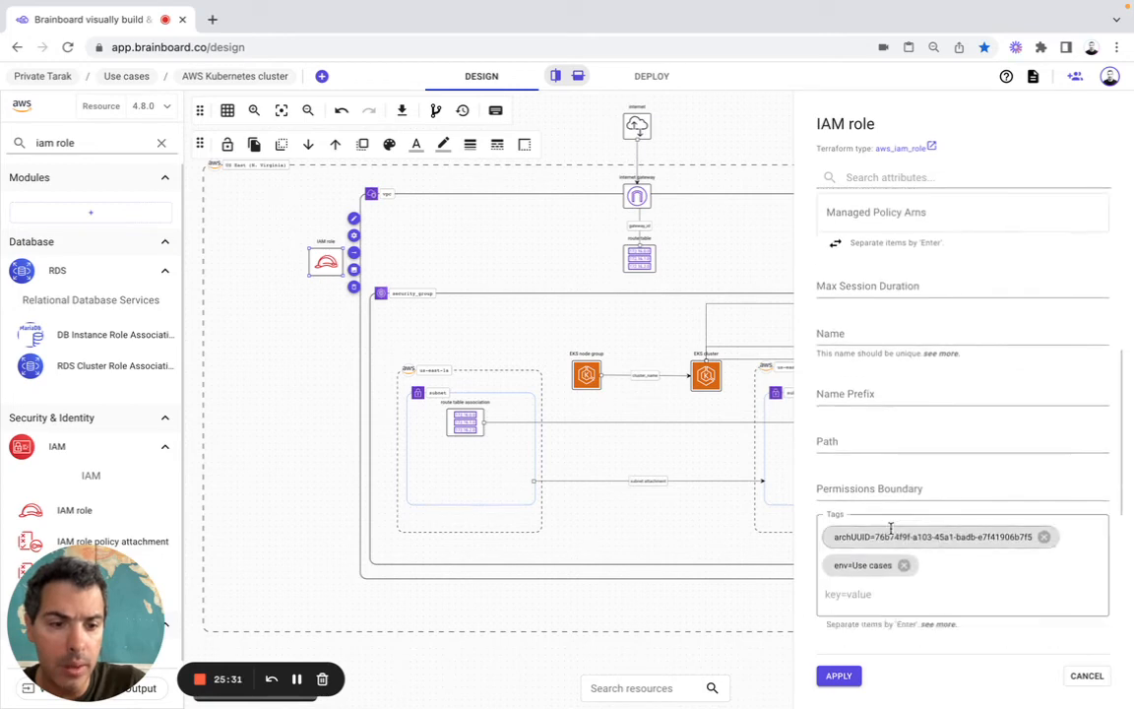
pyautogui.click(1044, 475)
pyautogui.click(904, 478)
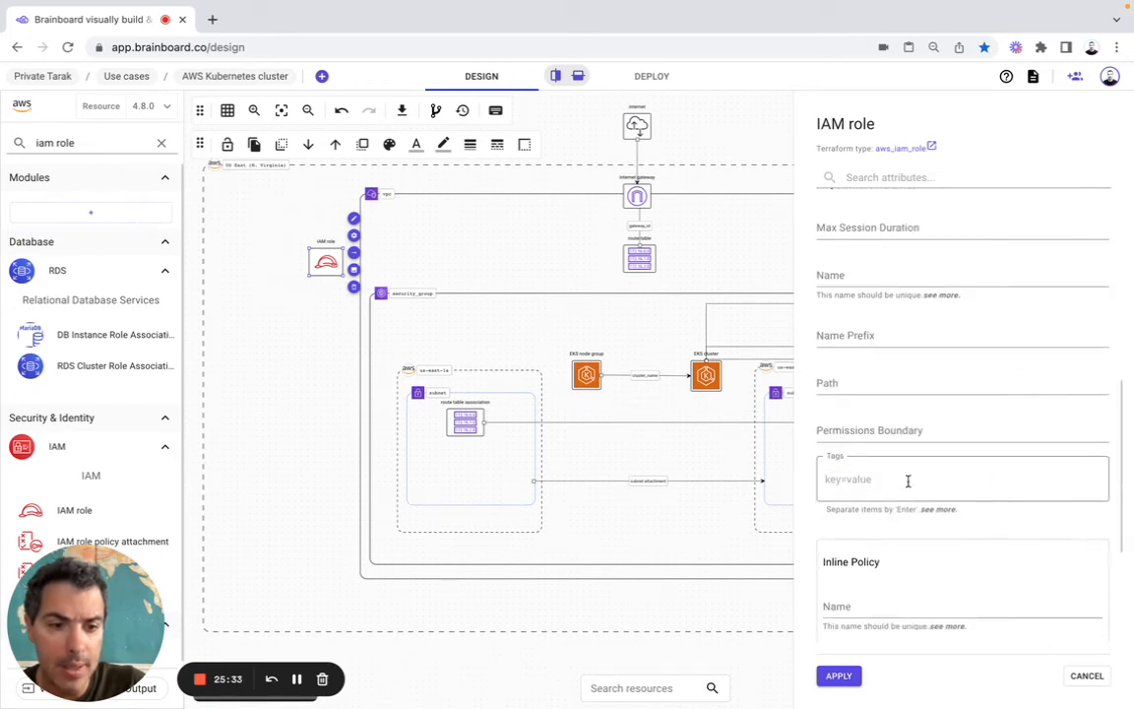
pyautogui.click(841, 675)
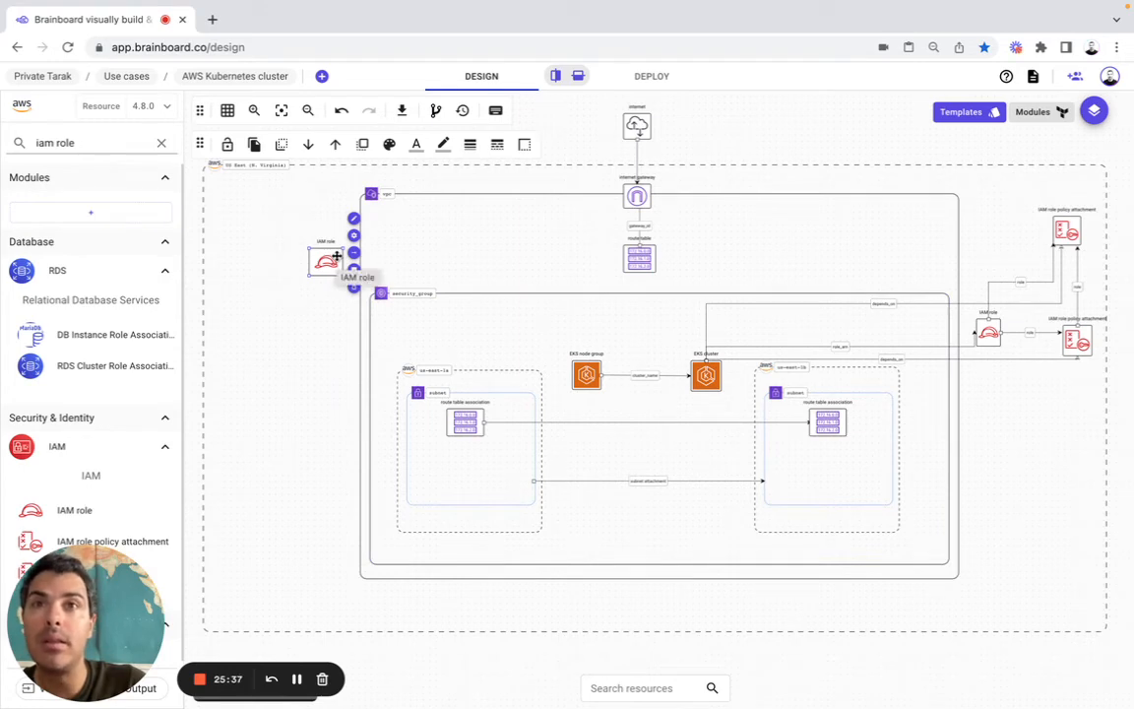
# Draw a connector from the EKS node group to the new IAM role outside the VPC.
pyautogui.click(592, 380)
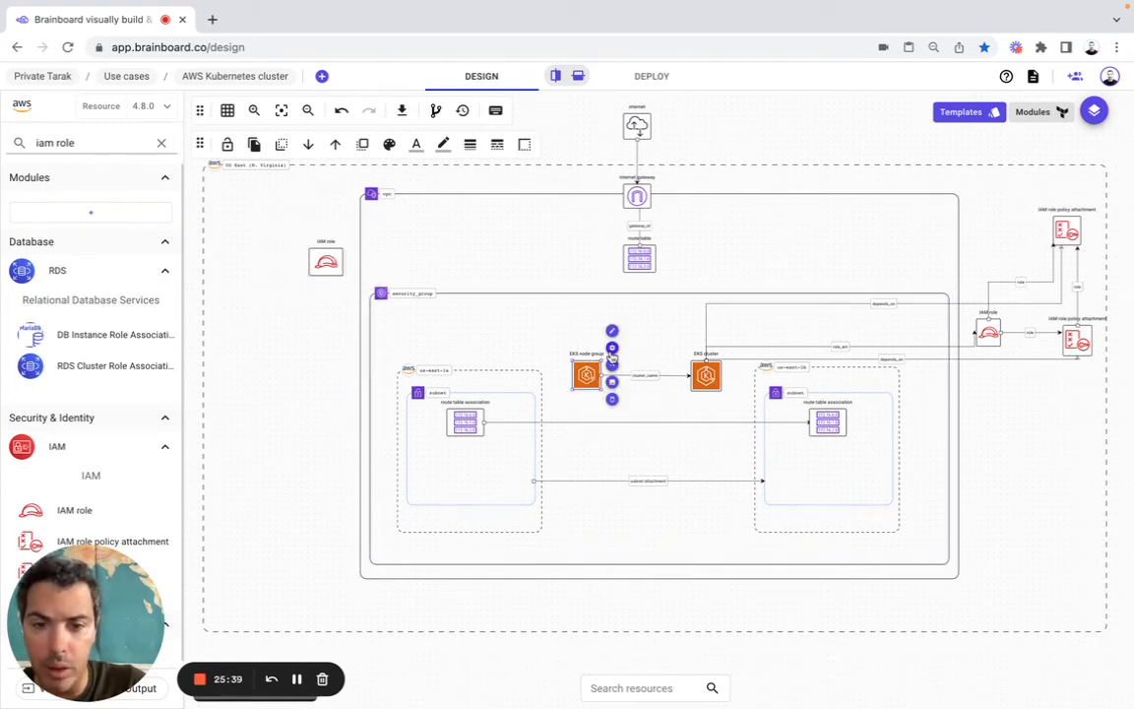
pyautogui.click(612, 368)
pyautogui.click(616, 362)
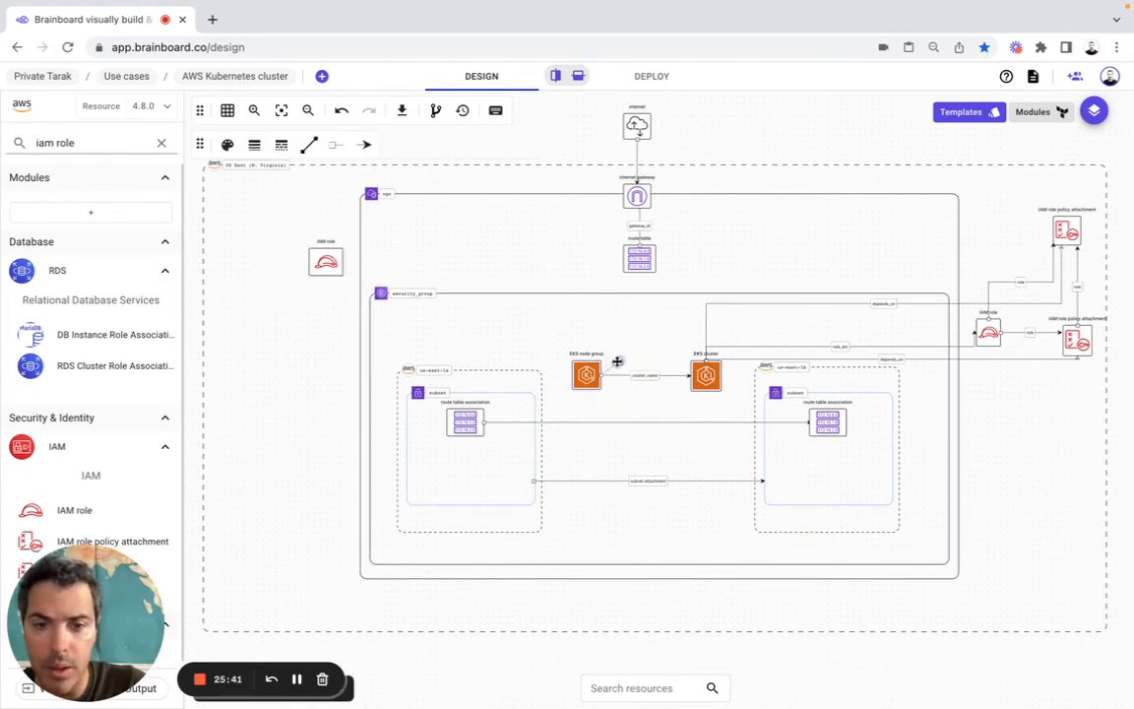
pyautogui.click(326, 260)
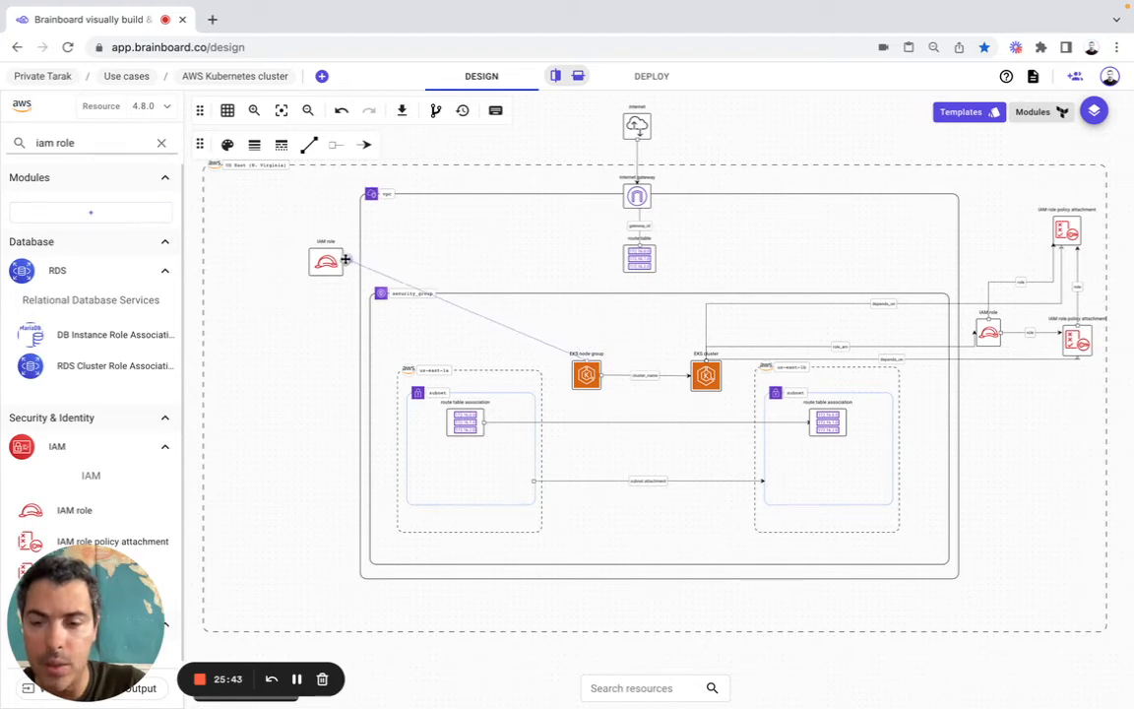
# Switch the node group's connector to right-angled routing and reshape it to run up, then horizontally across to the IAM role.
pyautogui.click(309, 144)
pyautogui.click(279, 207)
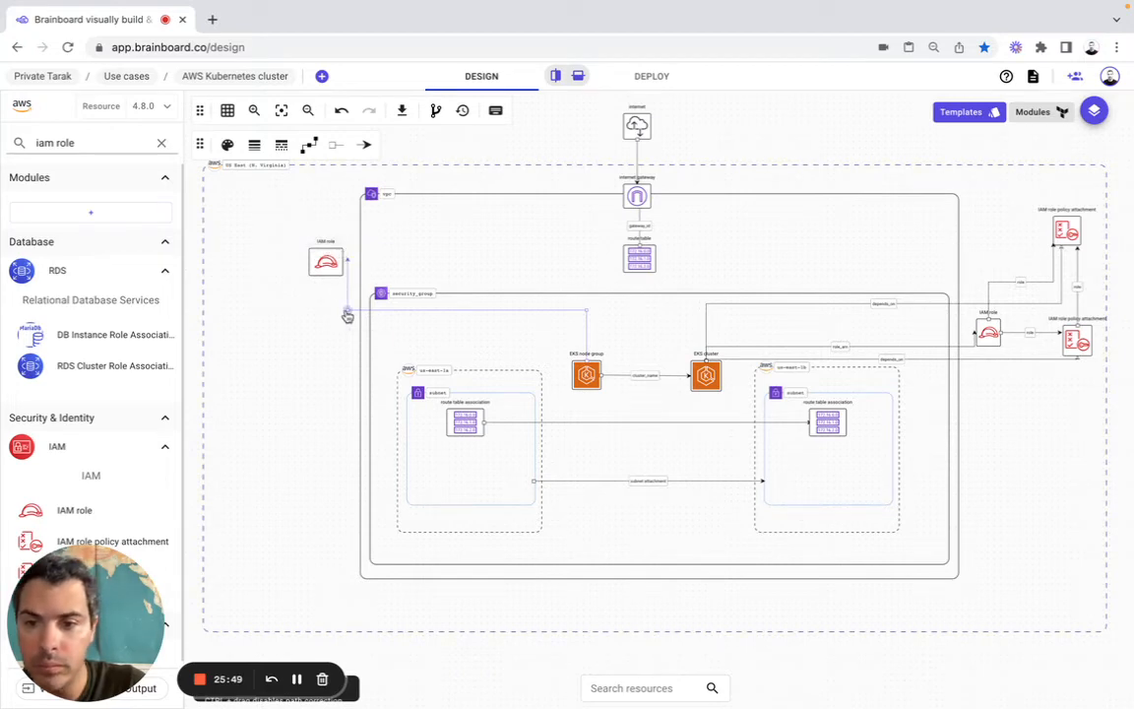
pyautogui.moveTo(346, 311); pyautogui.dragTo(421, 264)
pyautogui.moveTo(588, 313); pyautogui.dragTo(589, 262)
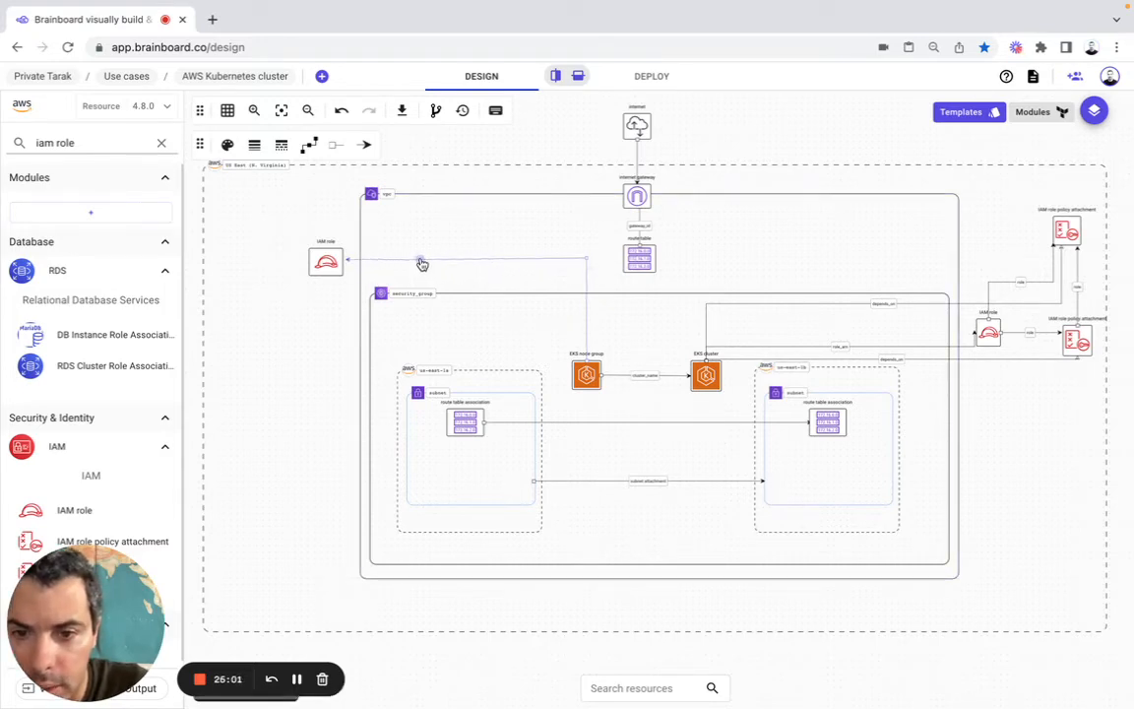
pyautogui.click(587, 264)
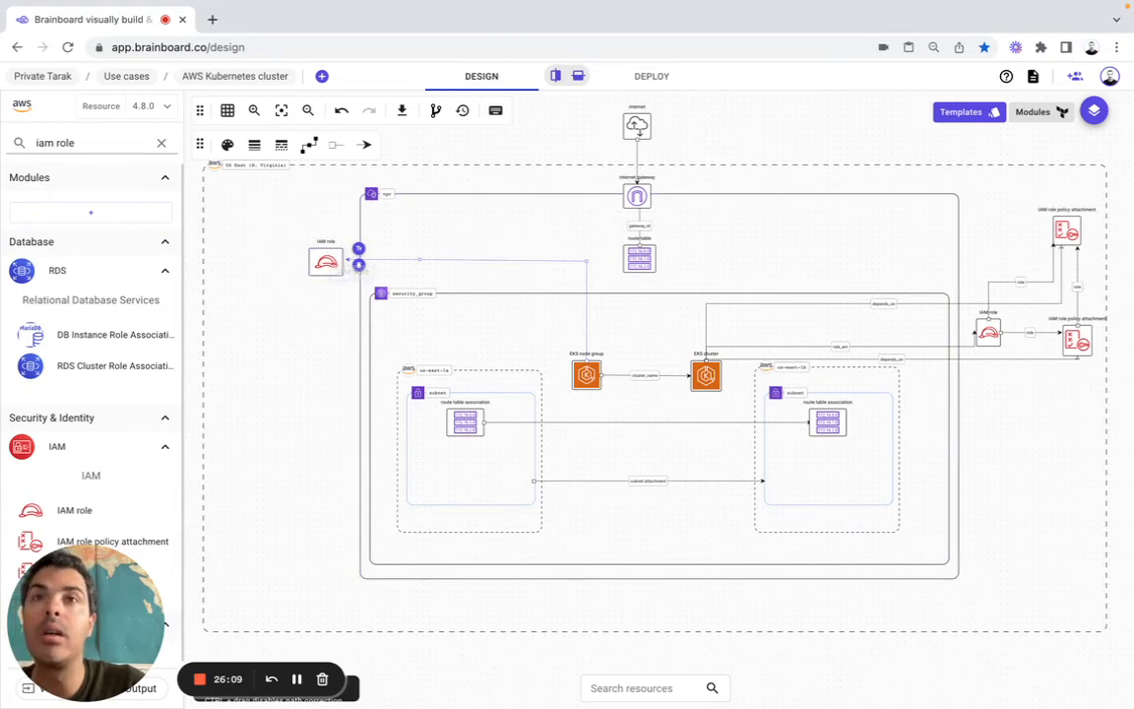
# Find the IAM role policy attachment resource and add it in the region's upper-left corner, near the new IAM role.
pyautogui.press('super+Tab')
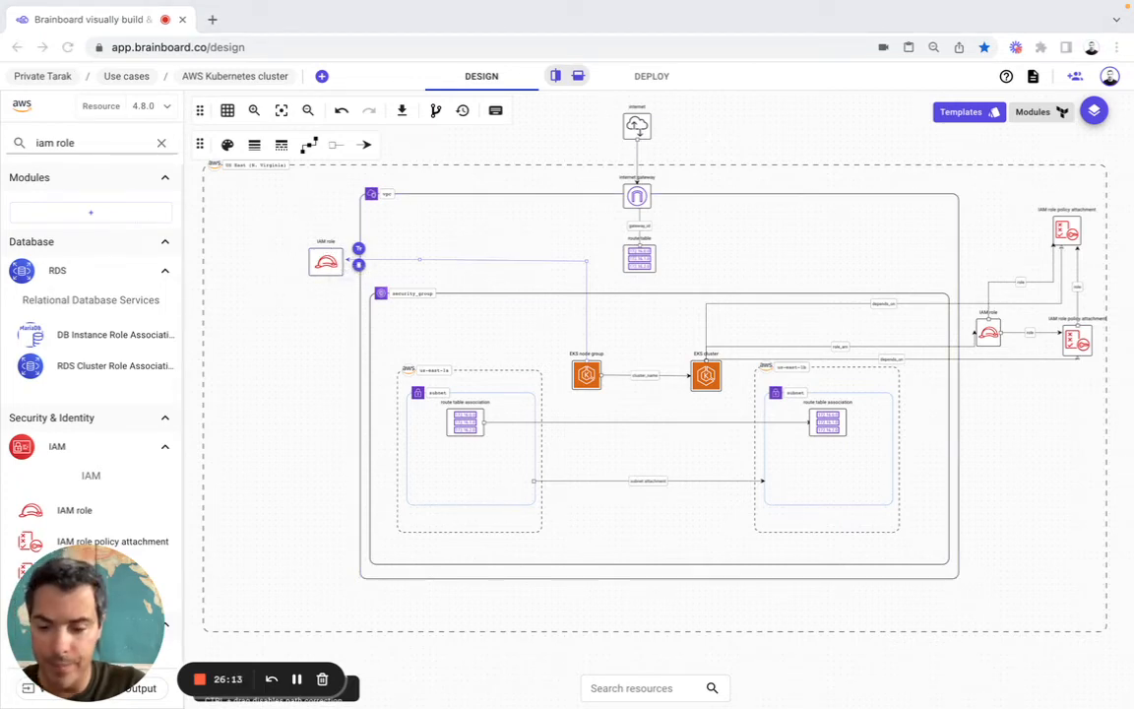
pyautogui.tripleClick(89, 145)
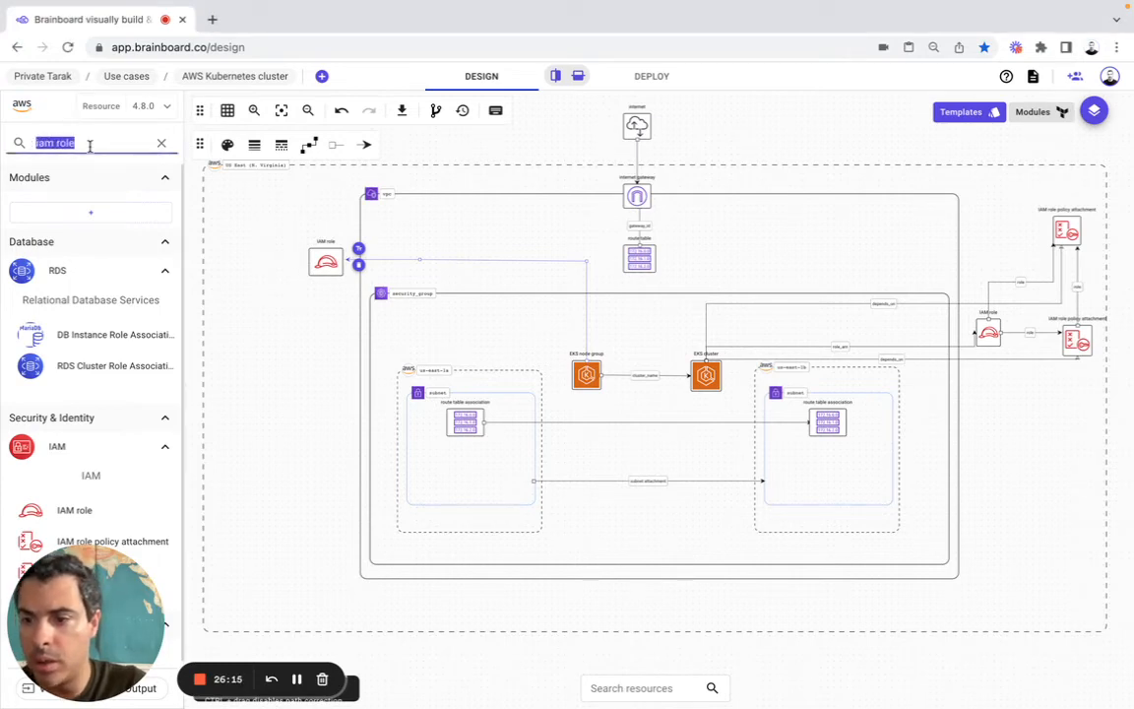
pyautogui.write('iam role policy attachment')
pyautogui.moveTo(136, 331); pyautogui.dragTo(239, 210)
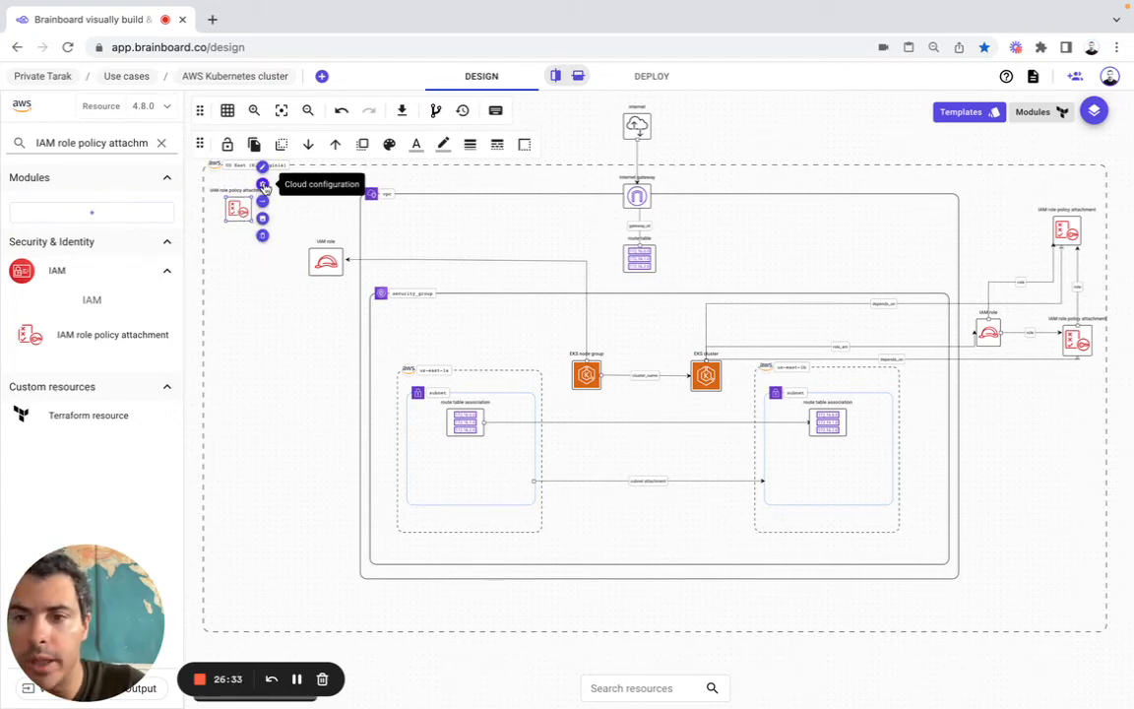
# Configure the new policy attachment with resource name node-AmazonEKS_CNI_Policy and Policy Arn arn:aws:iam::aws:policy/AmazonEKS_CNI_Policy.
pyautogui.click(262, 185)
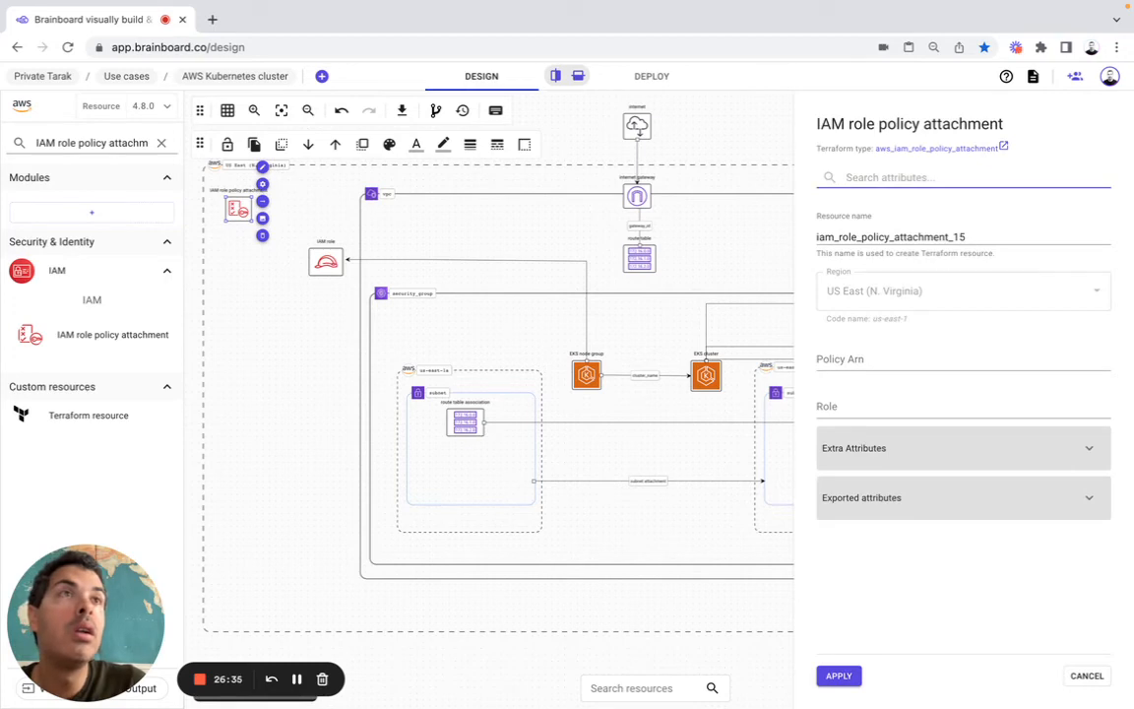
pyautogui.press('super+Tab')
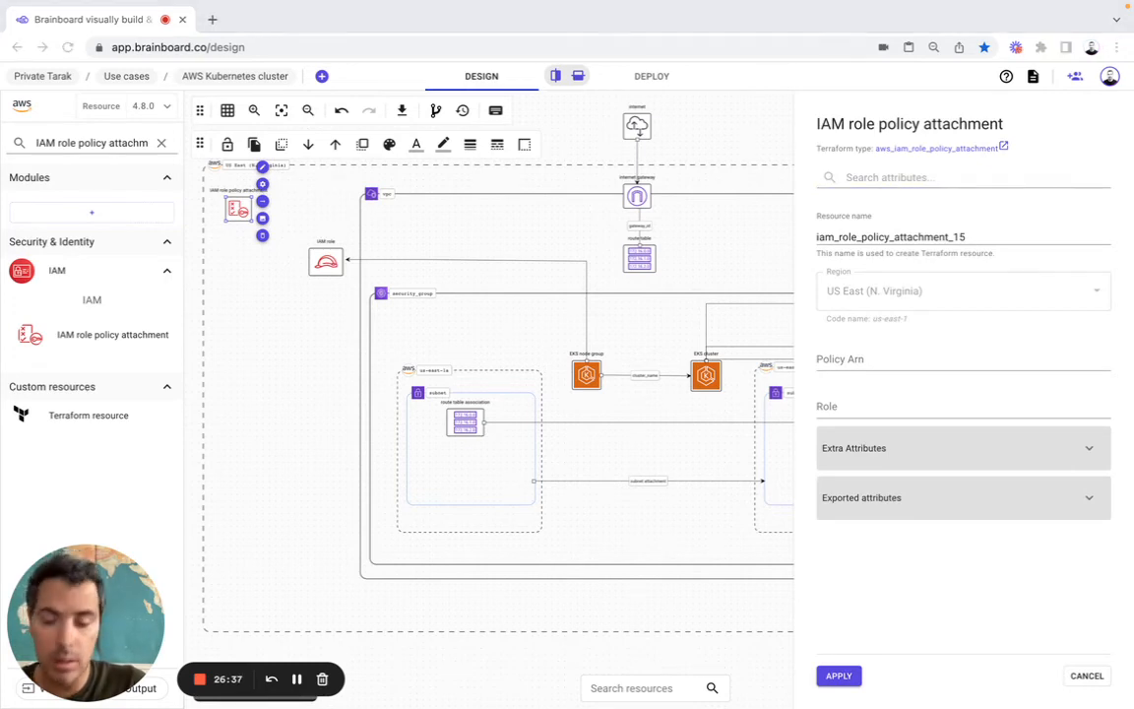
pyautogui.doubleClick(891, 237)
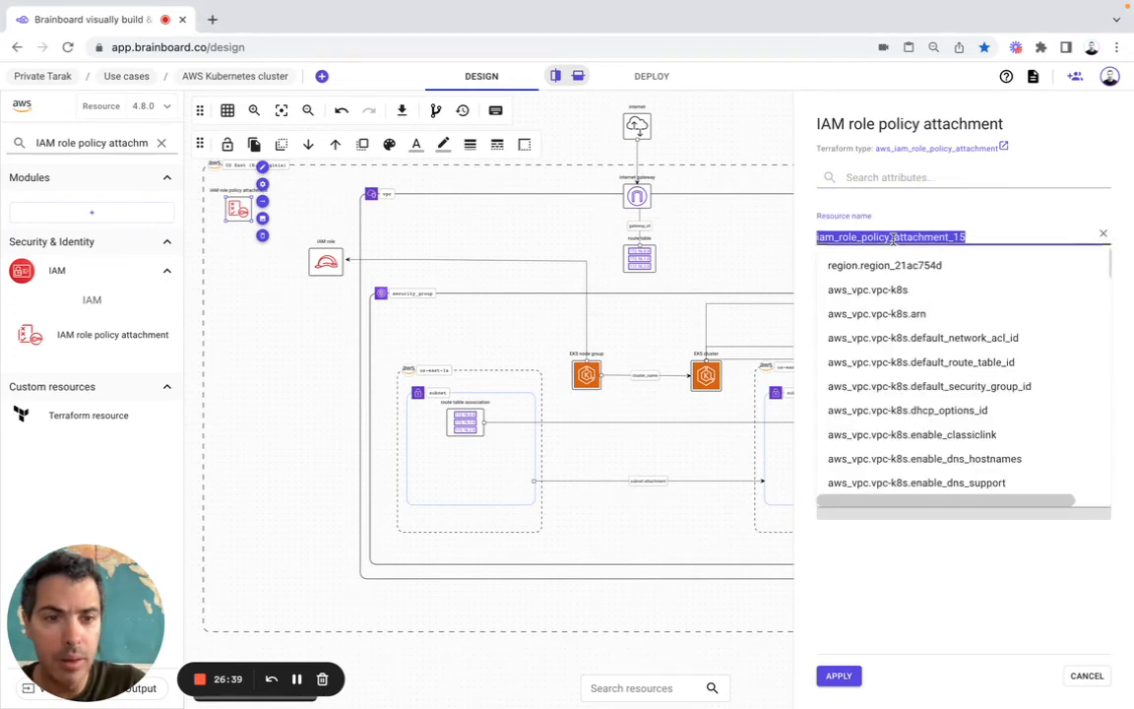
pyautogui.write('node-AmazonEKS_CNI_Policy')
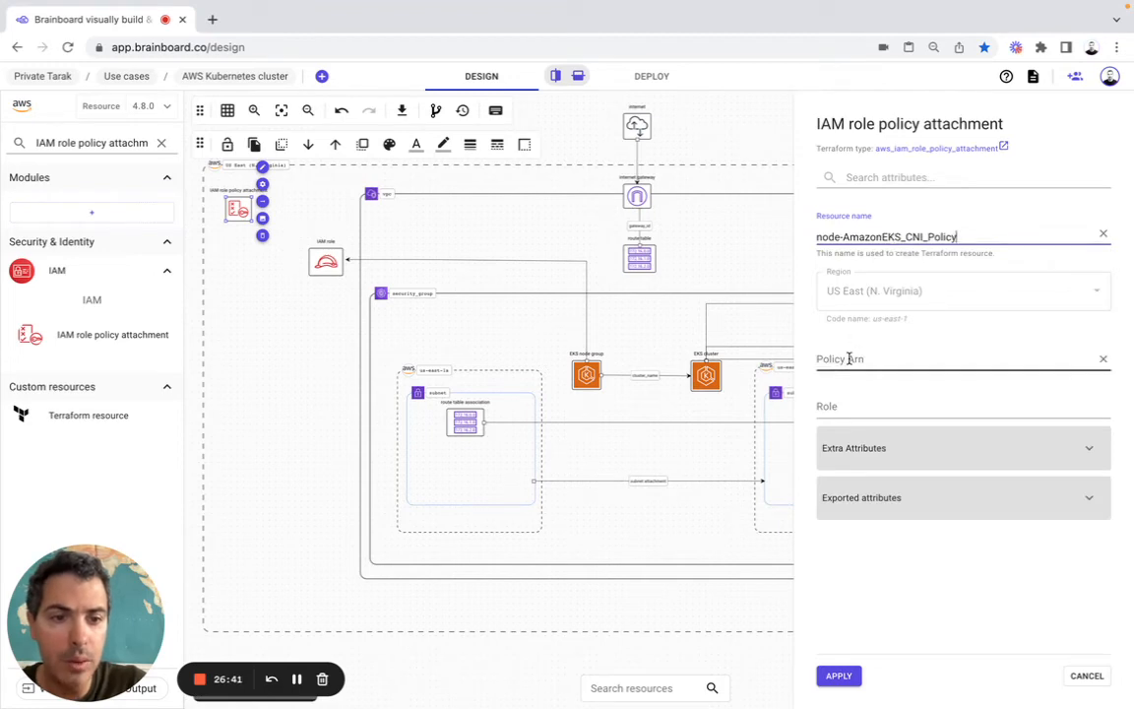
pyautogui.click(850, 358)
pyautogui.press('super+Tab')
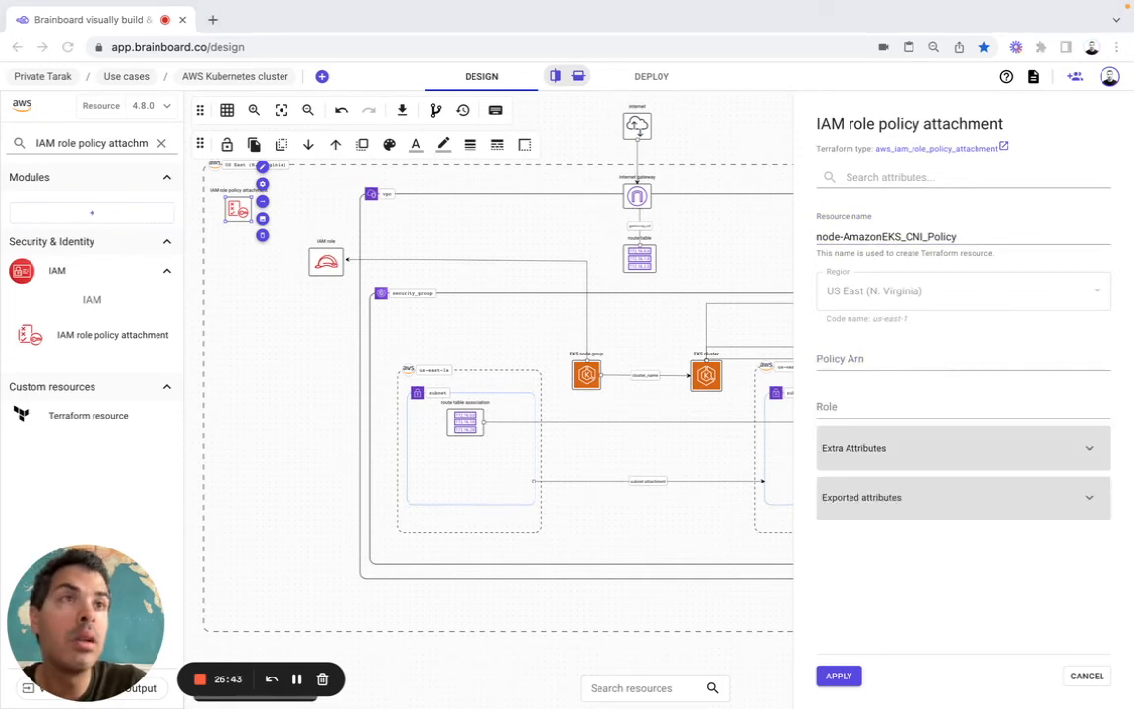
pyautogui.click(844, 364)
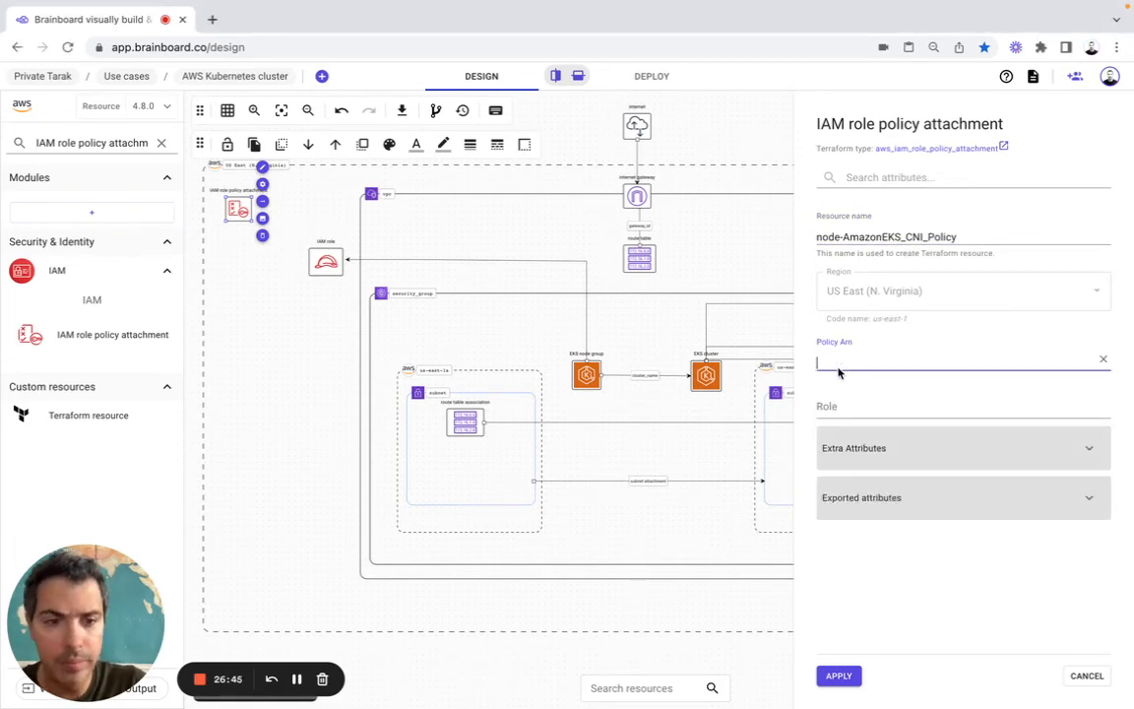
pyautogui.write('arn:aws:iam::aws:policy/AmazonEKS_CNI_Policy')
# Set the policy attachment's role to aws_iam_role.default-iam.name and apply the configuration.
pyautogui.click(839, 407)
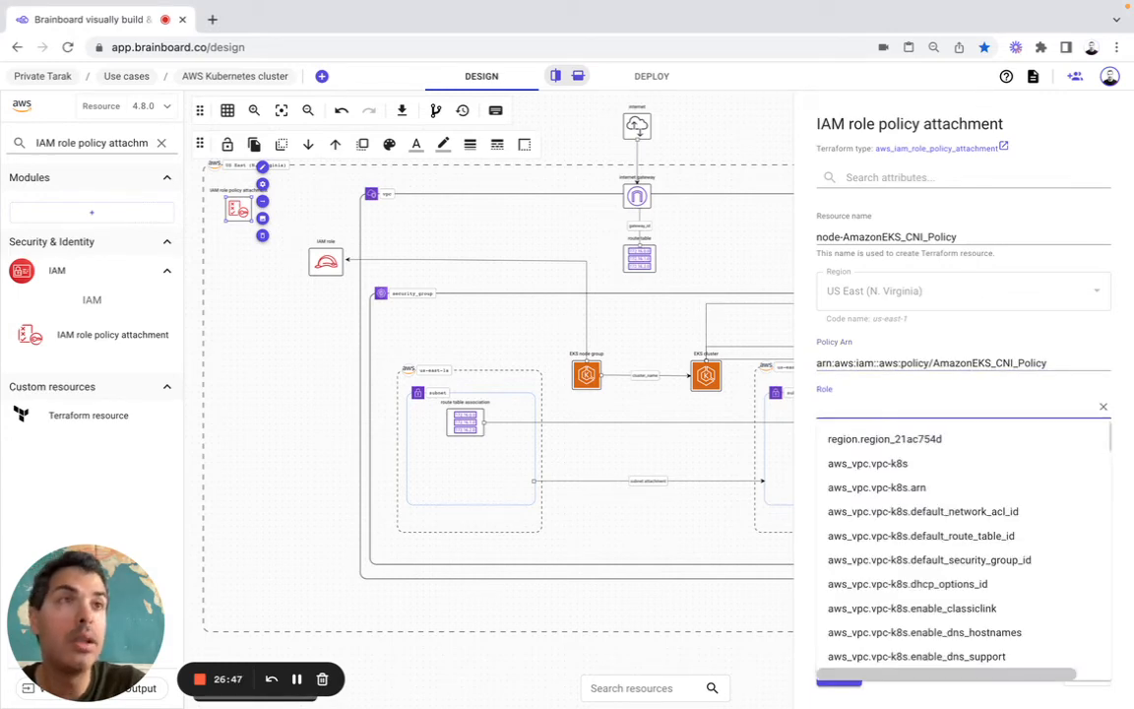
pyautogui.press('super+Tab')
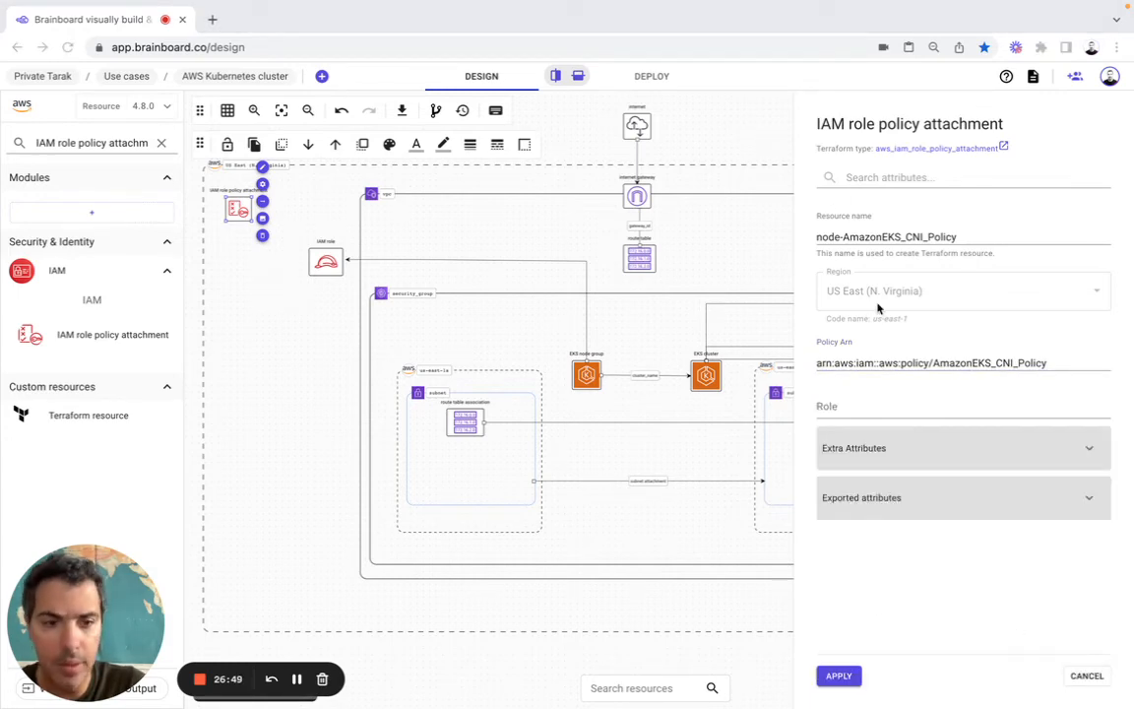
pyautogui.click(860, 409)
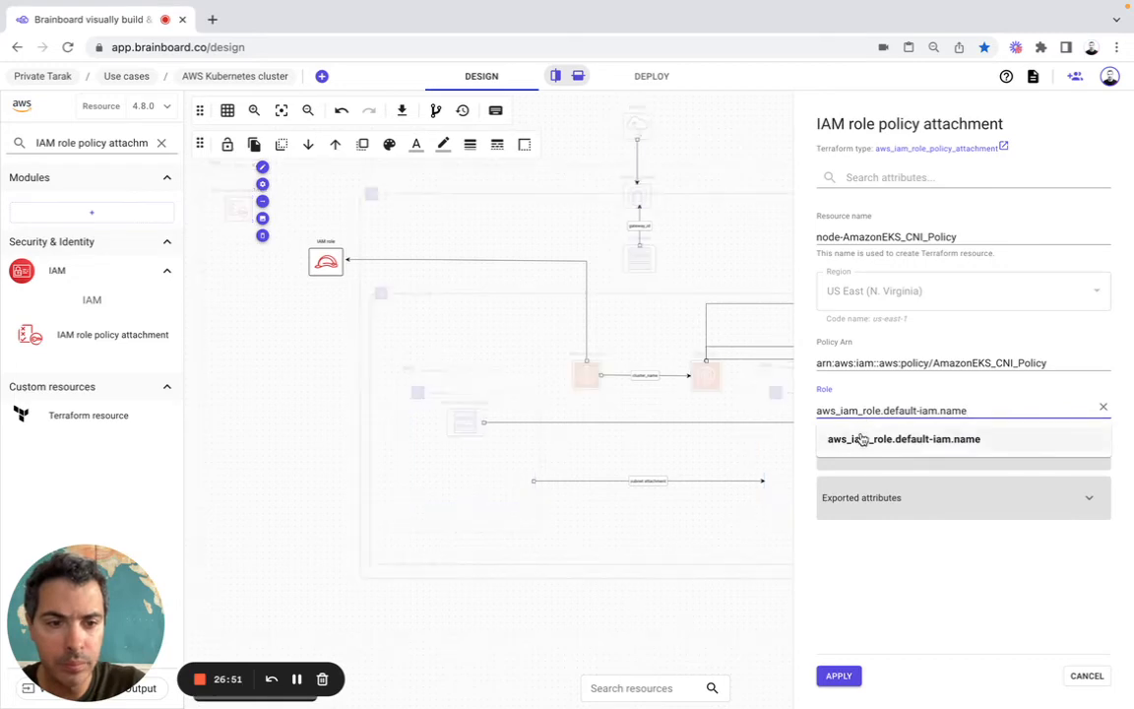
pyautogui.click(860, 438)
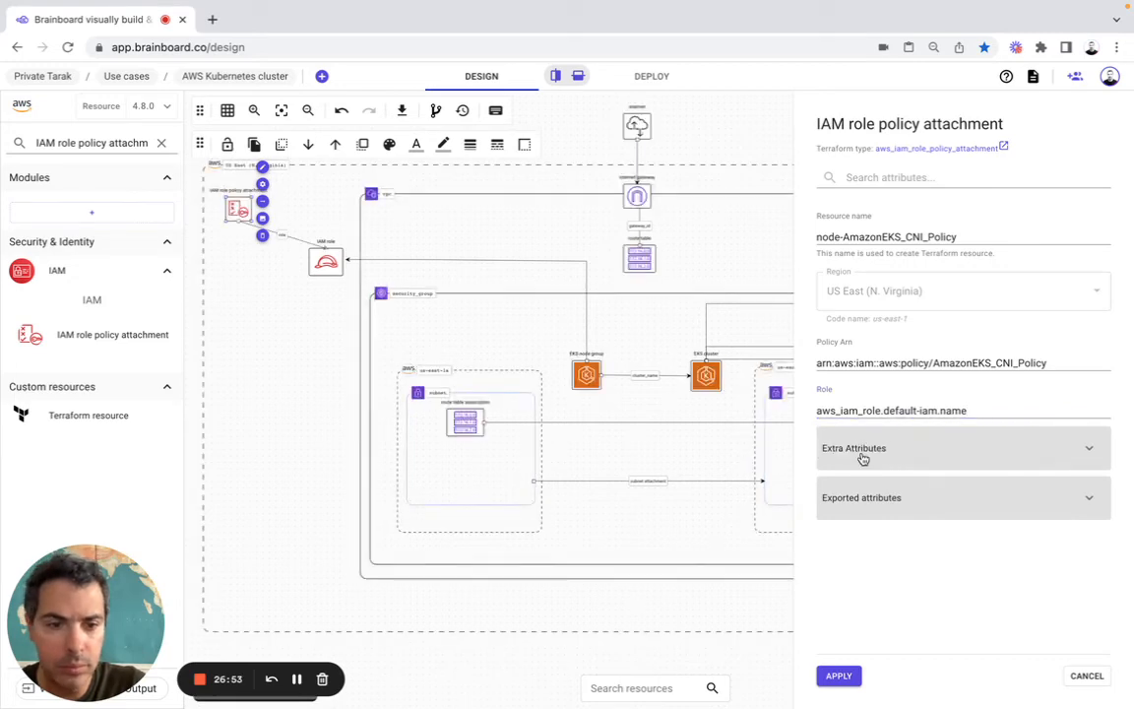
pyautogui.click(863, 455)
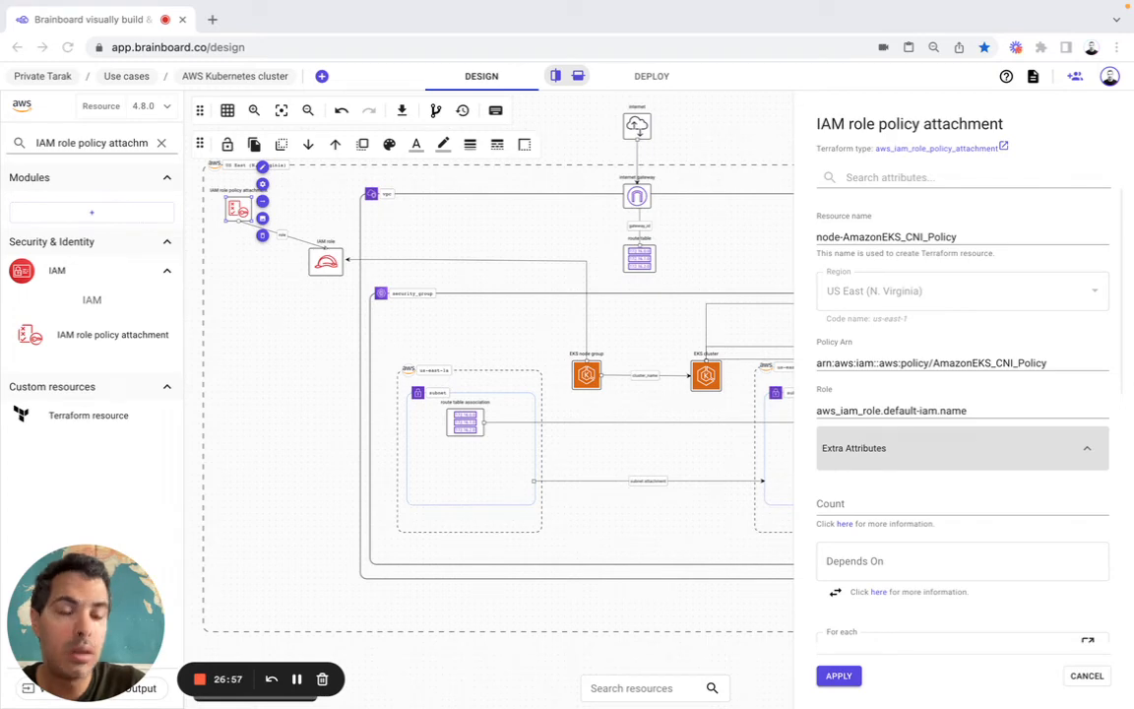
pyautogui.click(842, 677)
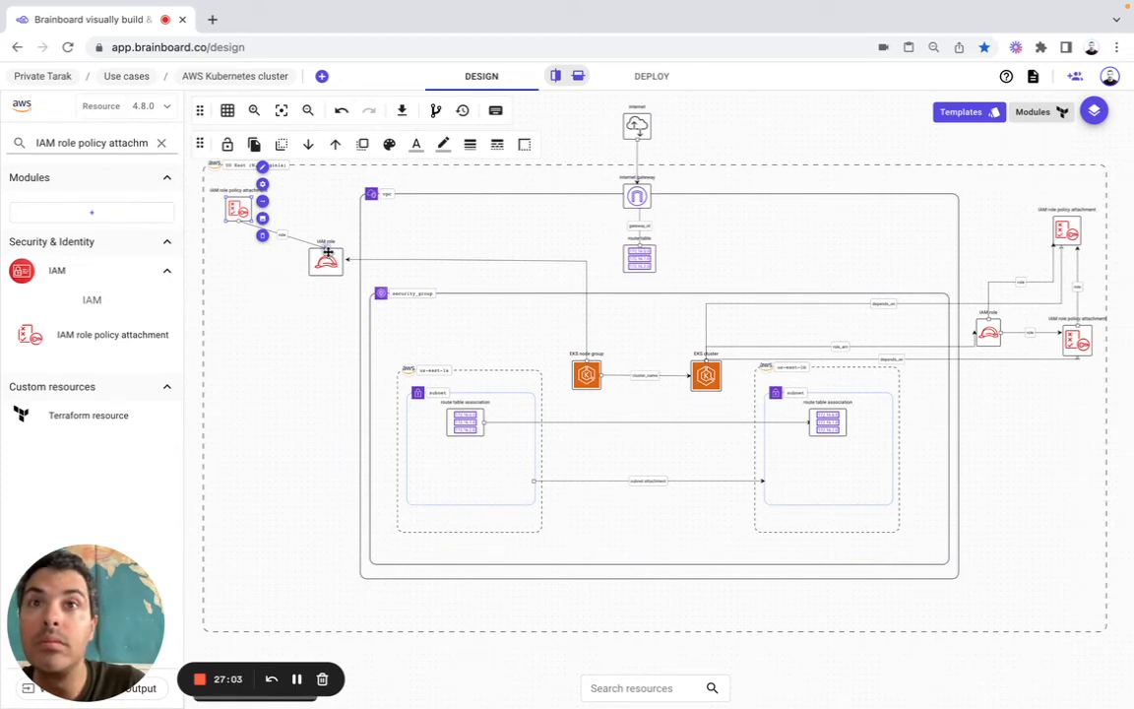
# Adjust both ends of the role connector so it runs from the policy attachment's right side to the IAM role's top.
pyautogui.moveTo(328, 250)
pyautogui.mouseDown()
pyautogui.moveTo(336, 212)
pyautogui.moveTo(335, 240)
pyautogui.moveTo(342, 222)
pyautogui.moveTo(320, 235)
pyautogui.mouseUp()
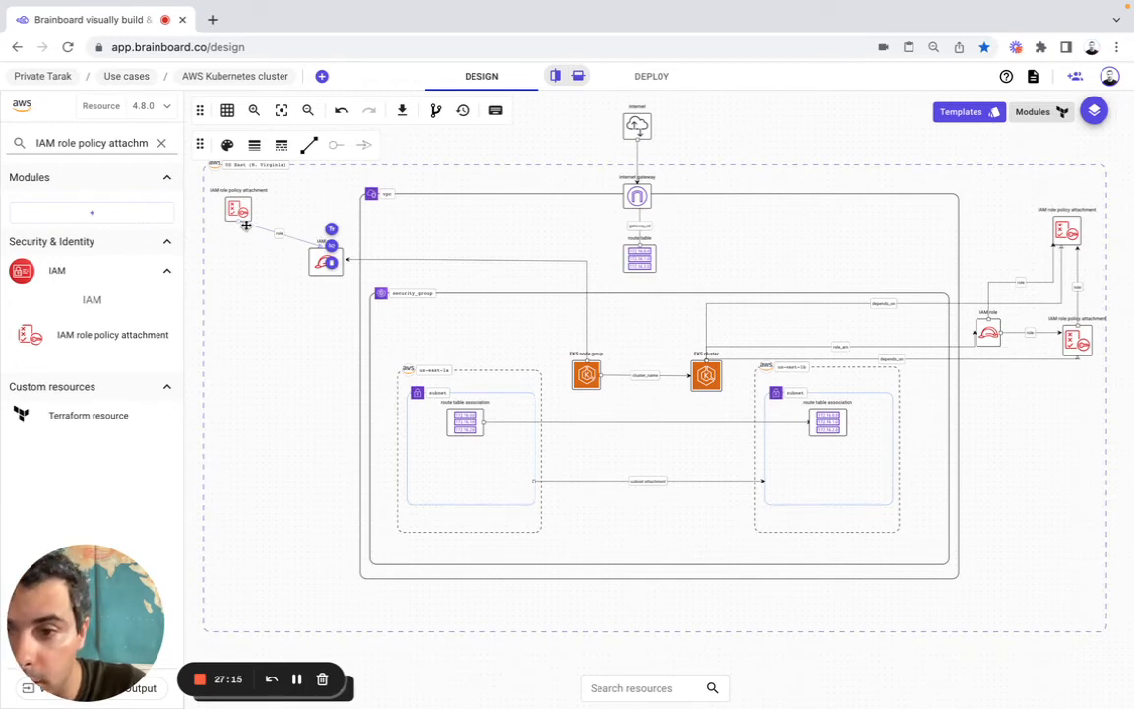
pyautogui.moveTo(239, 223); pyautogui.dragTo(266, 210)
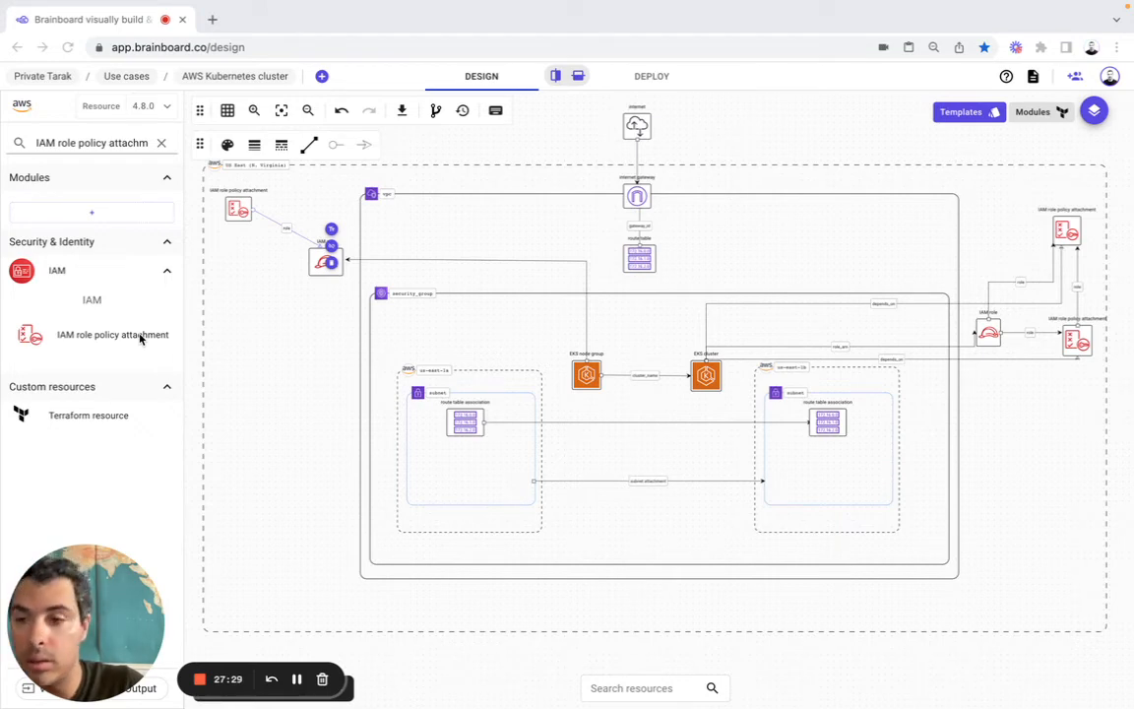
# Add a second IAM role policy attachment and place it directly below the first one.
pyautogui.tripleClick(117, 146)
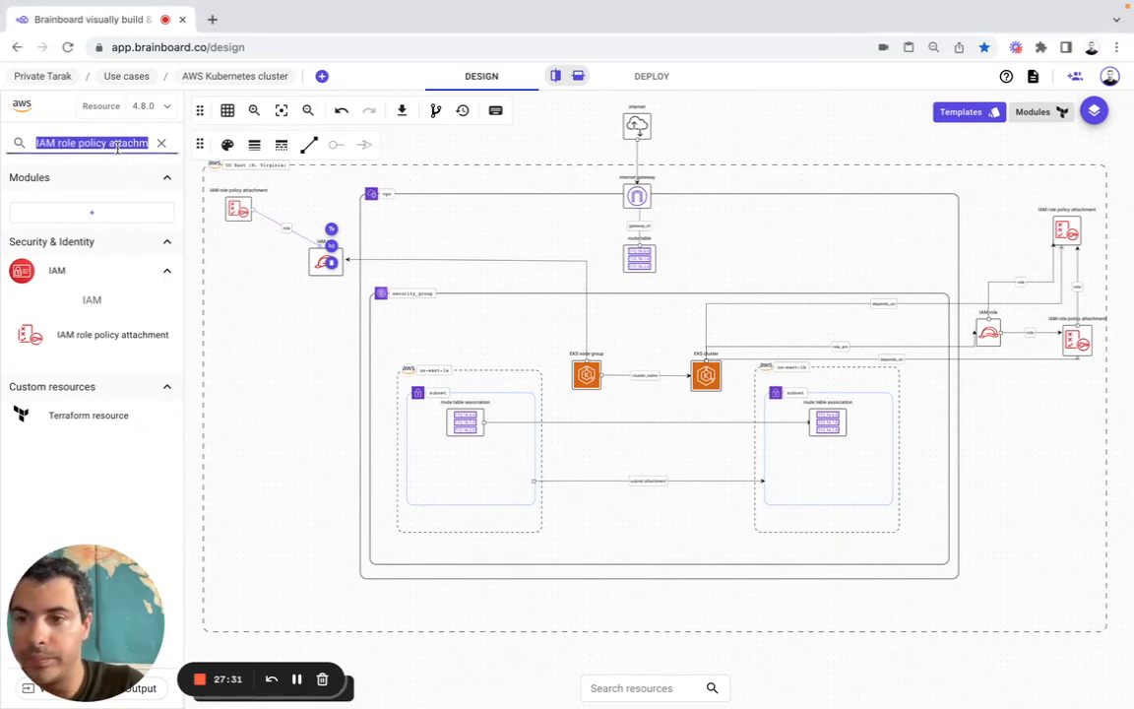
pyautogui.press('Right')
pyautogui.moveTo(138, 335); pyautogui.dragTo(287, 224)
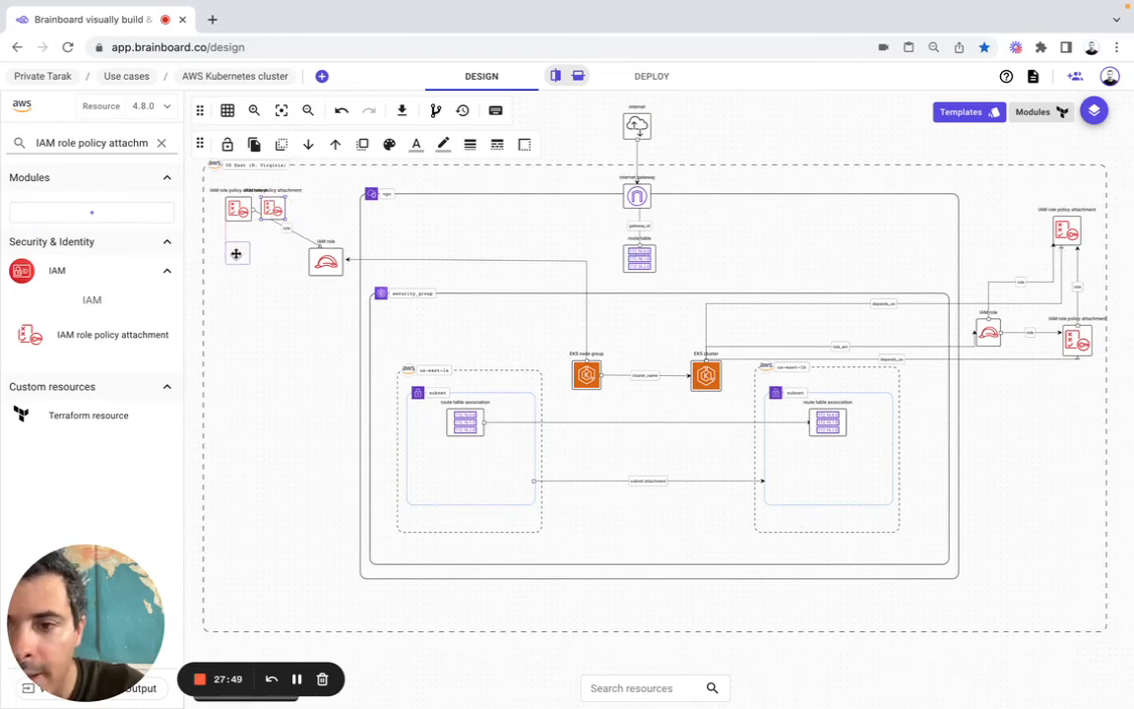
pyautogui.moveTo(235, 254); pyautogui.dragTo(235, 254)
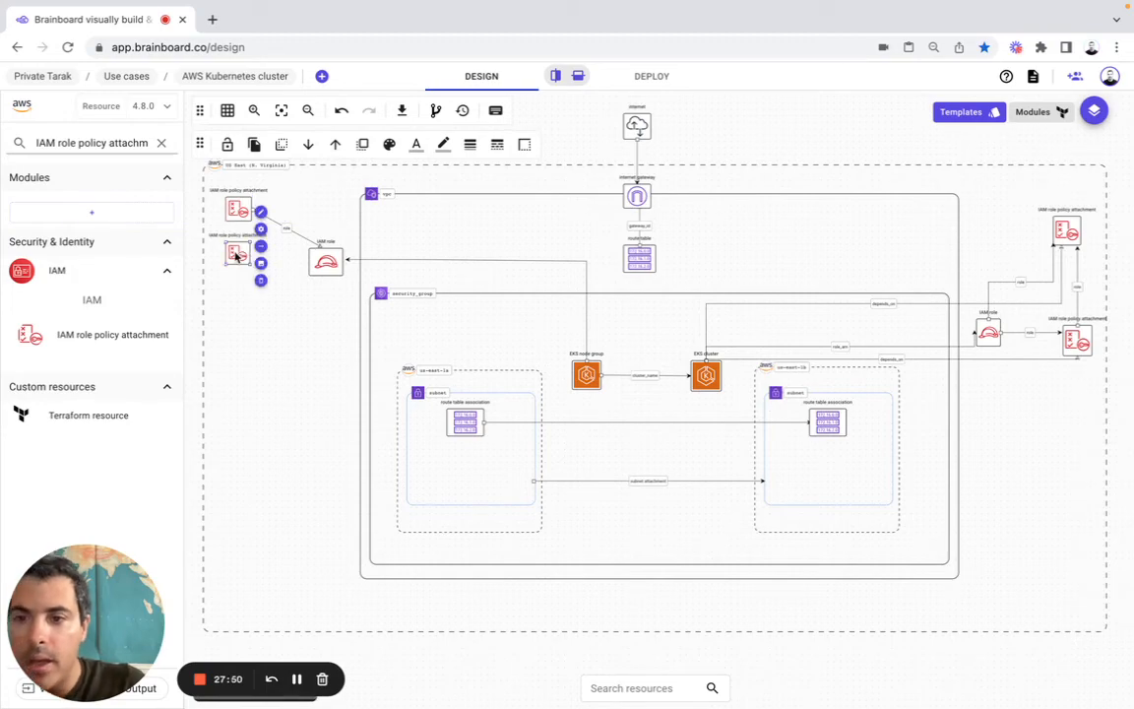
# Change the label of the upper policy attachment to "IAM role policy attachment CNI policy".
pyautogui.click(262, 167)
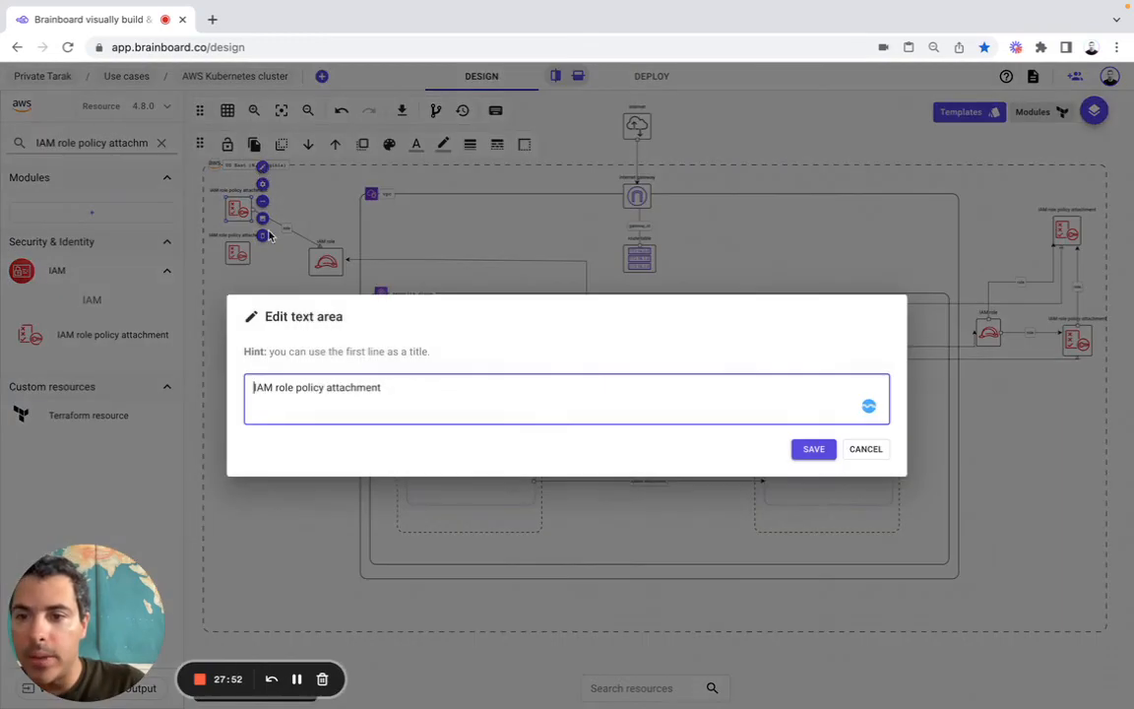
pyautogui.tripleClick(347, 388)
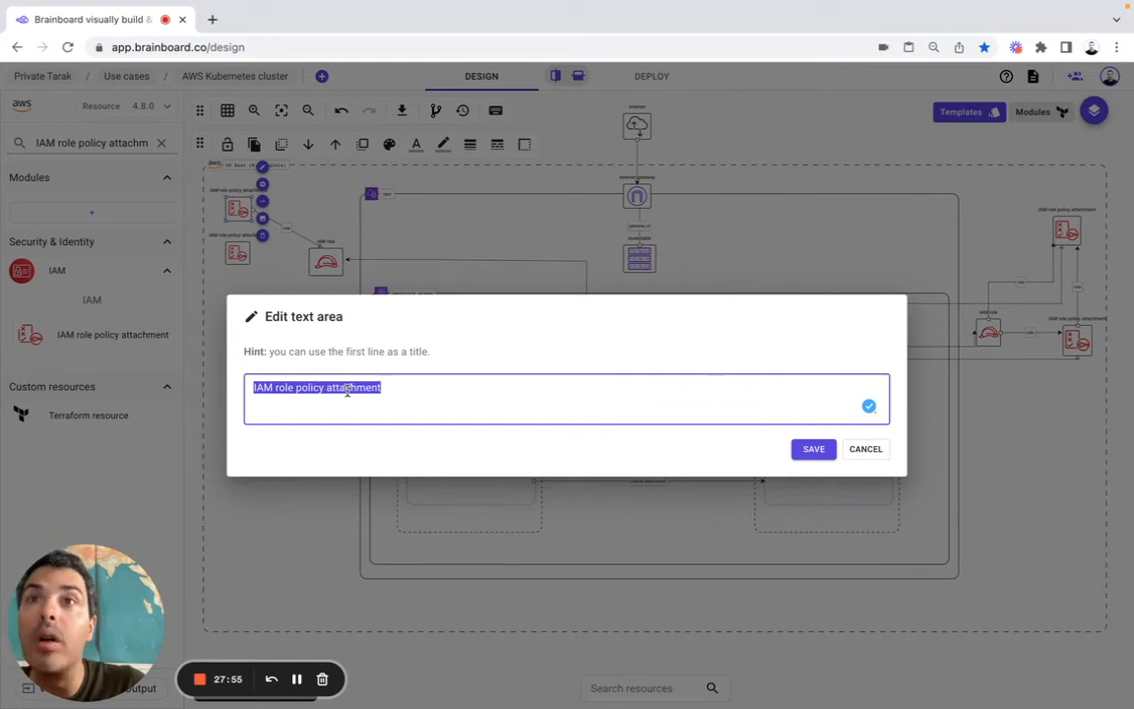
pyautogui.click(409, 387)
pyautogui.write('C')
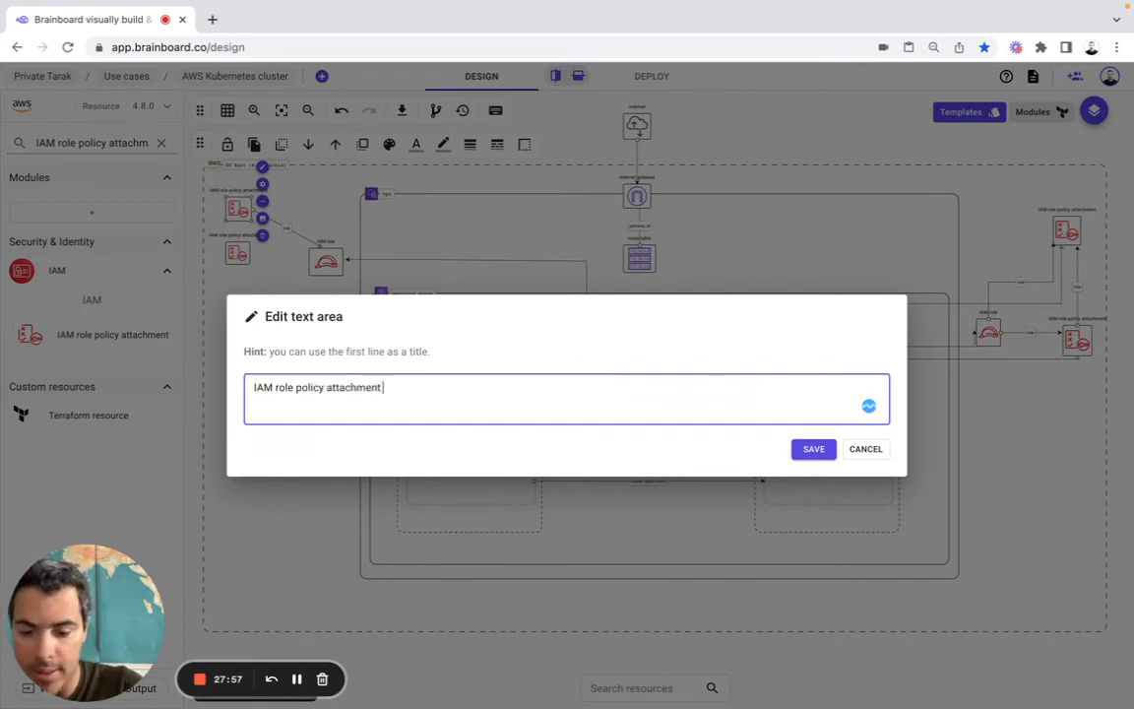
pyautogui.write('NI')
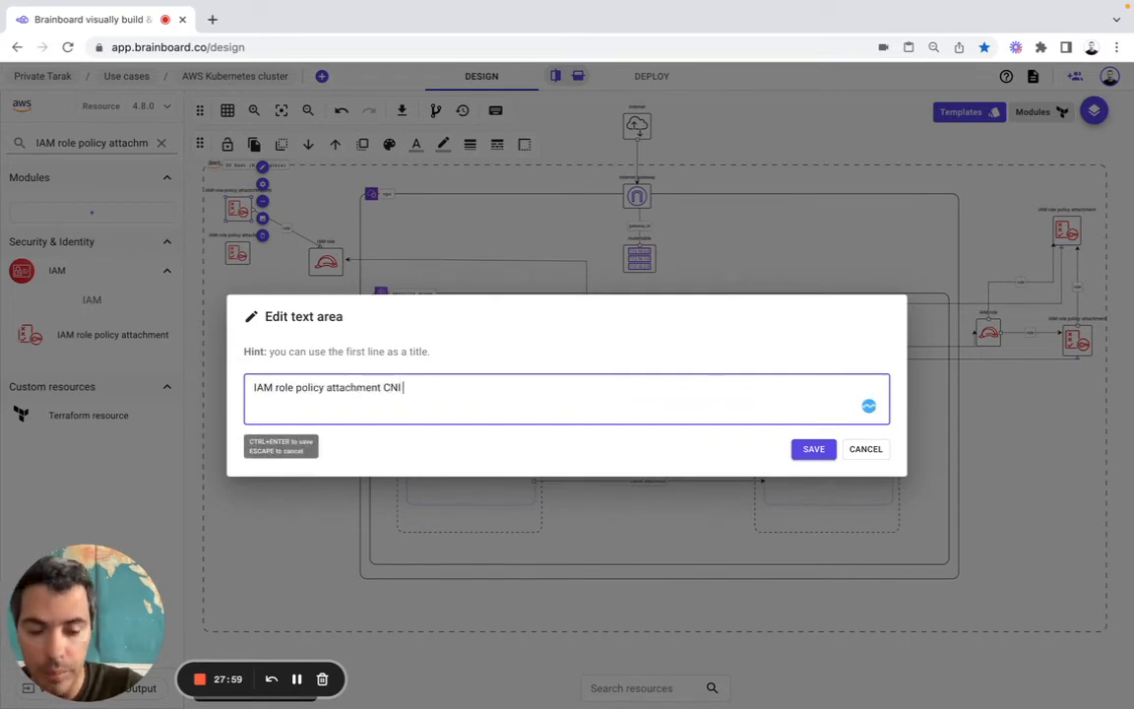
pyautogui.write(' policy')
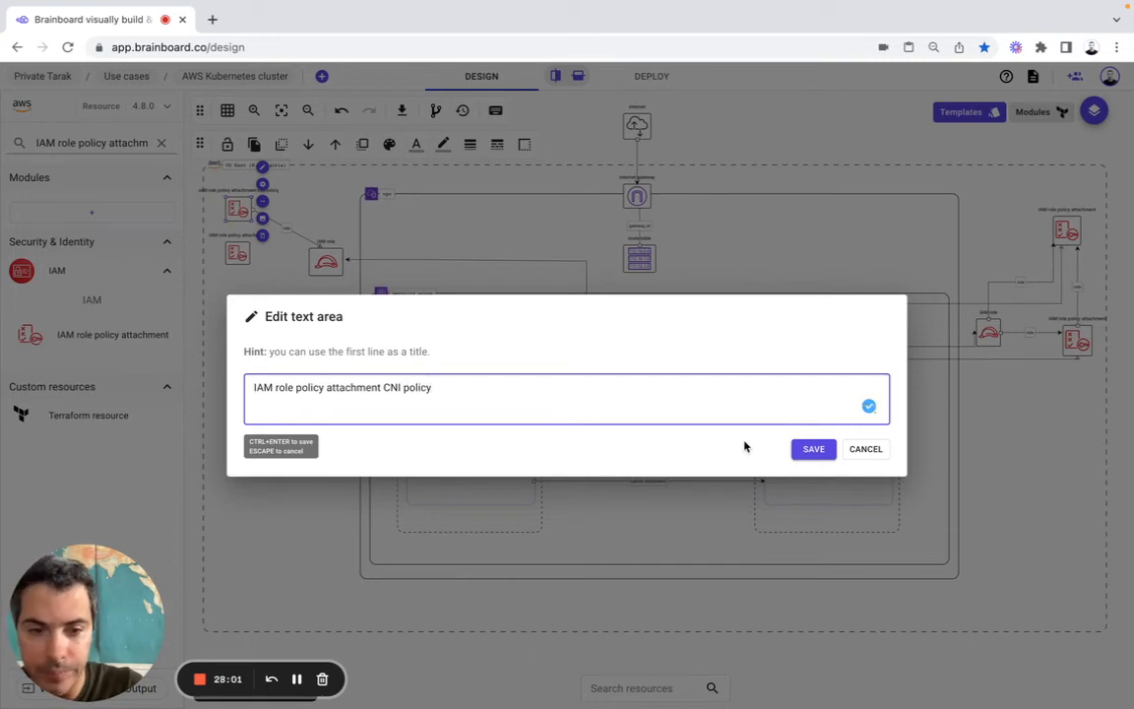
pyautogui.click(803, 452)
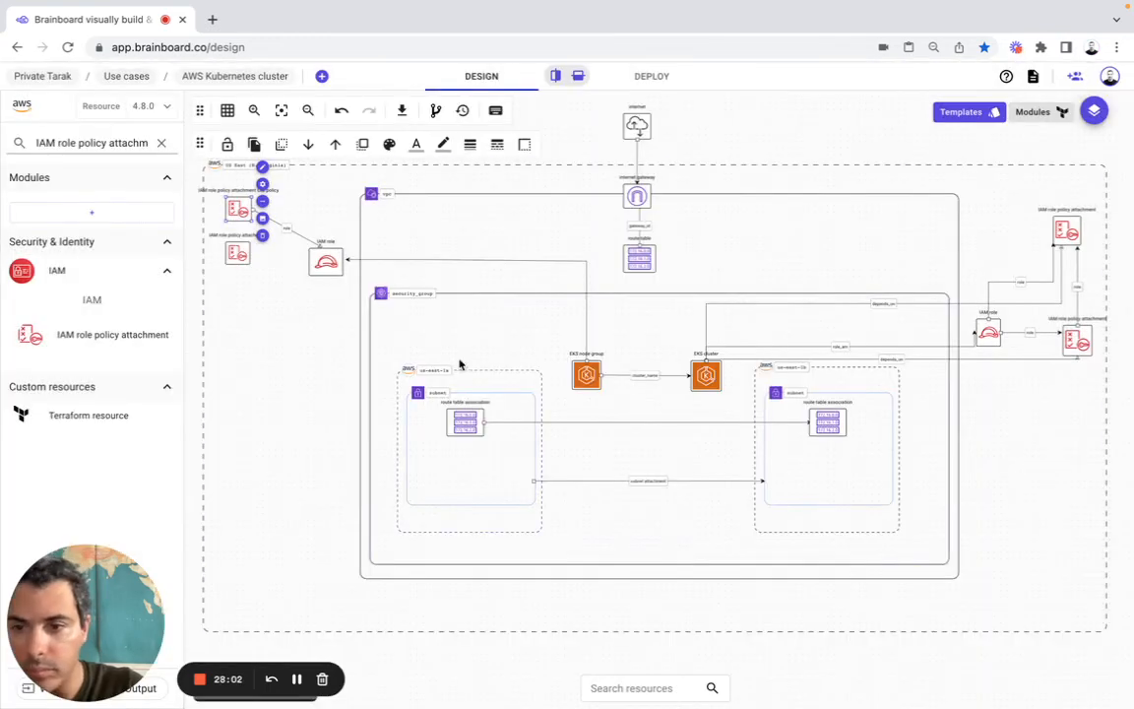
# Configure the policy attachment below it with resource name node-AmazonEC2ContainerRegistryReadOnly and Policy Arn arn:aws:iam::aws:policy/AmazonEC2ContainerRegistryReadOnly.
pyautogui.click(239, 252)
pyautogui.moveTo(241, 252); pyautogui.dragTo(240, 255)
pyautogui.click(260, 212)
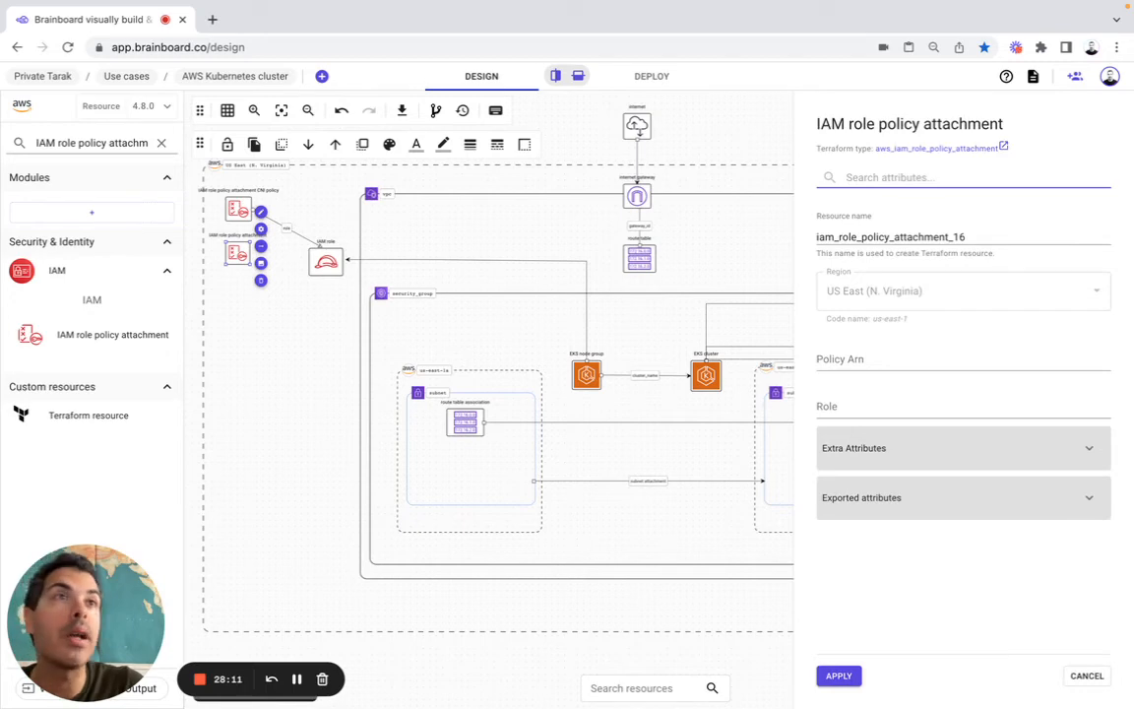
pyautogui.press('super+Tab')
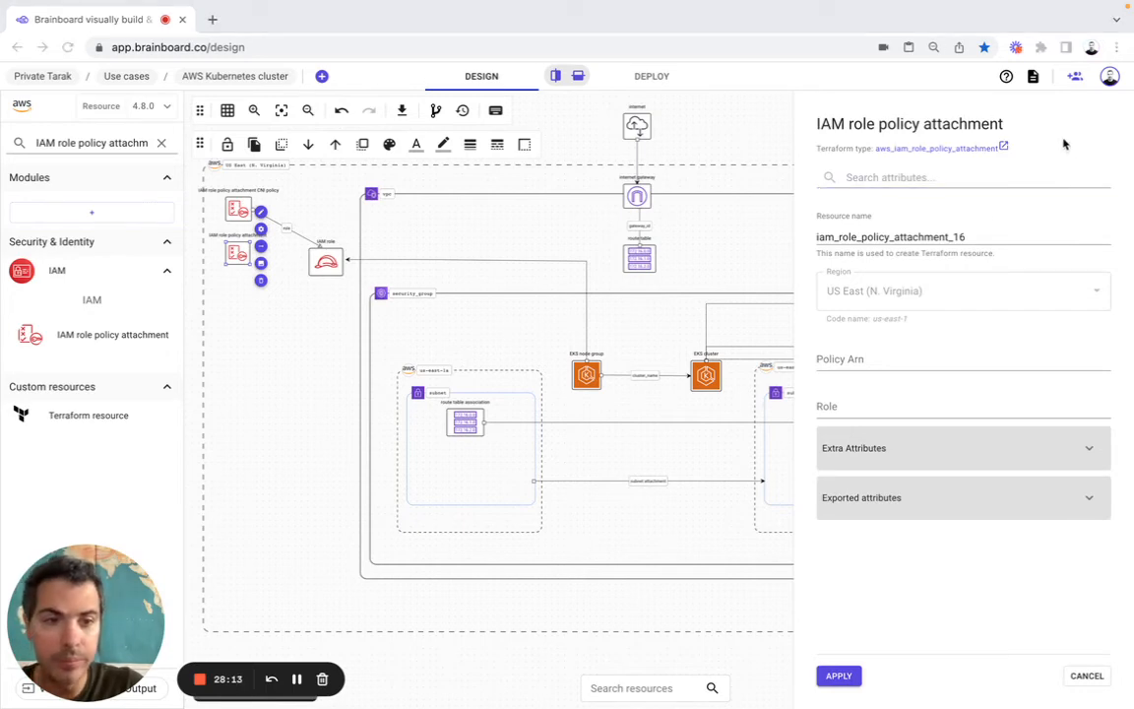
pyautogui.press('super+Tab')
pyautogui.click(953, 233)
pyautogui.write('node-AmazonEC2ContainerRegistryReadOnly')
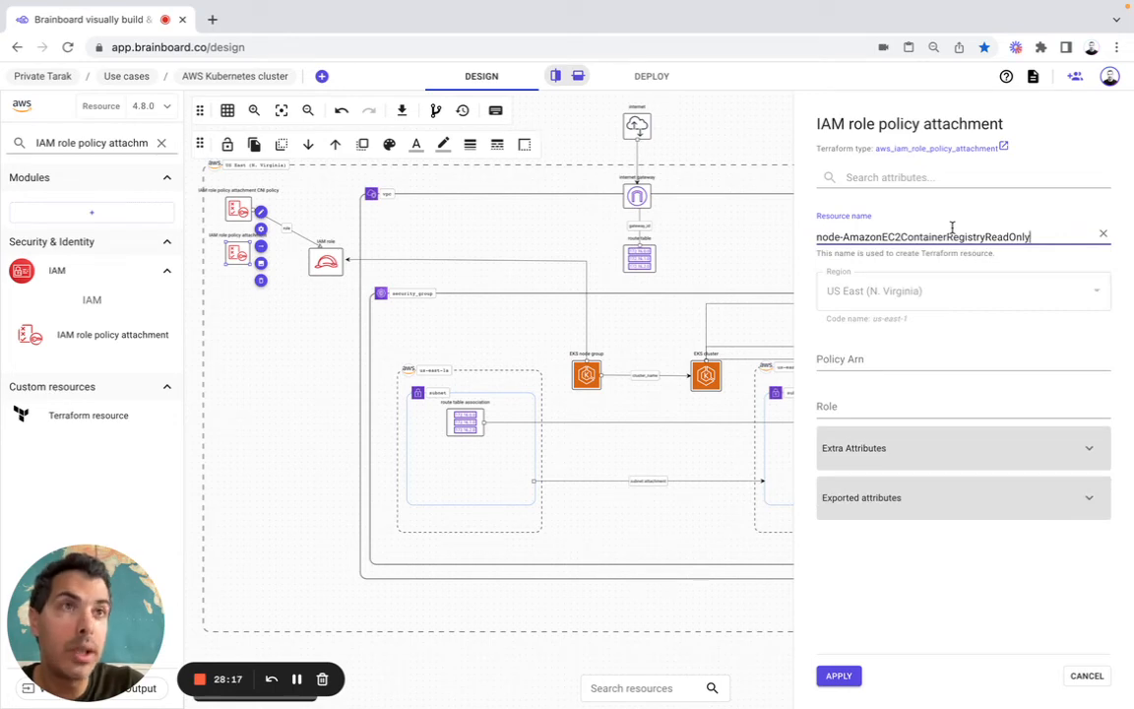
pyautogui.click(876, 361)
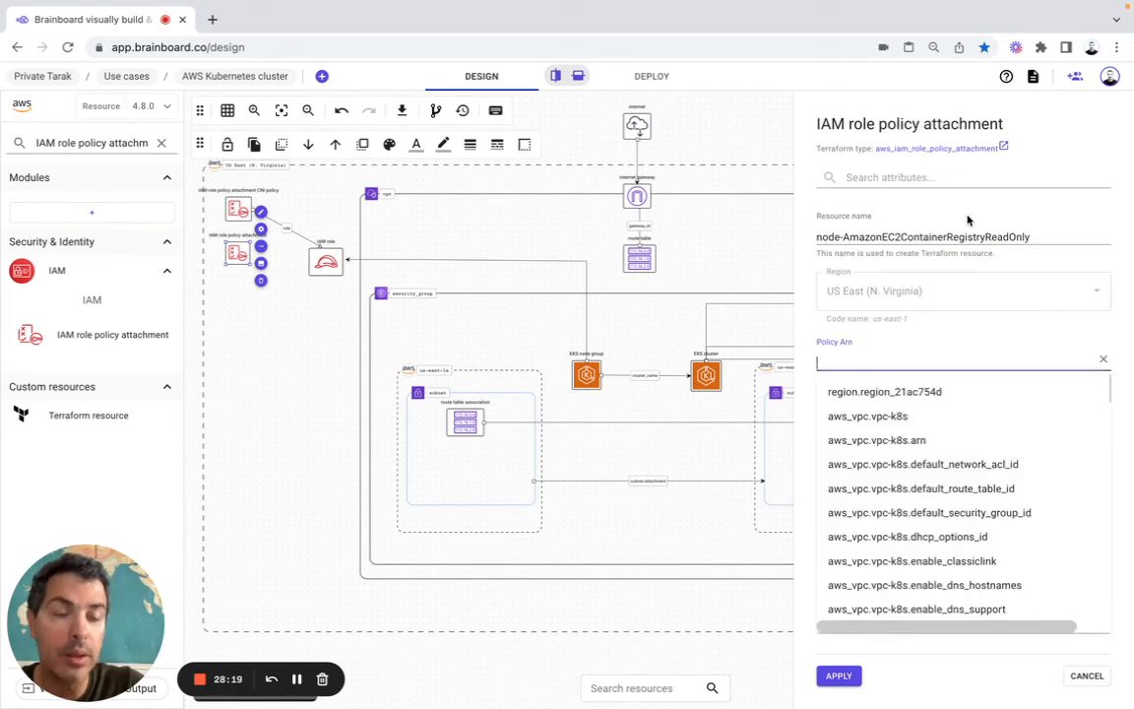
pyautogui.press('super+Tab')
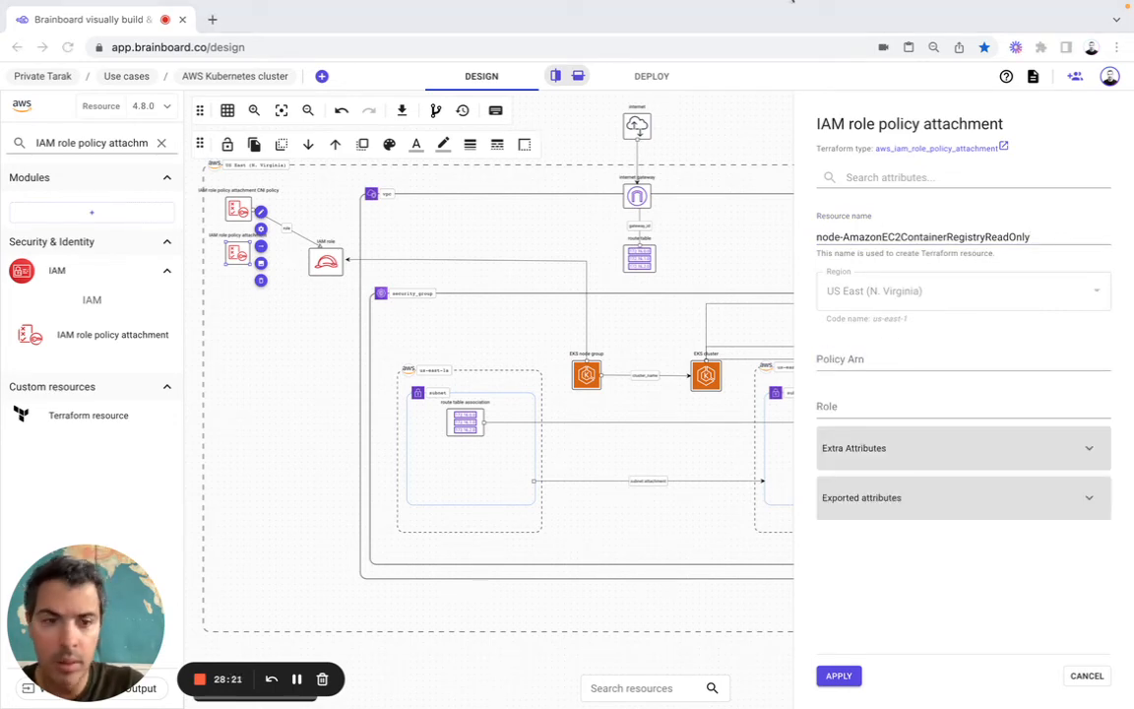
pyautogui.click(843, 368)
pyautogui.write('arn:aws:iam::aws:policy/AmazonEC2ContainerRegistryReadOnly')
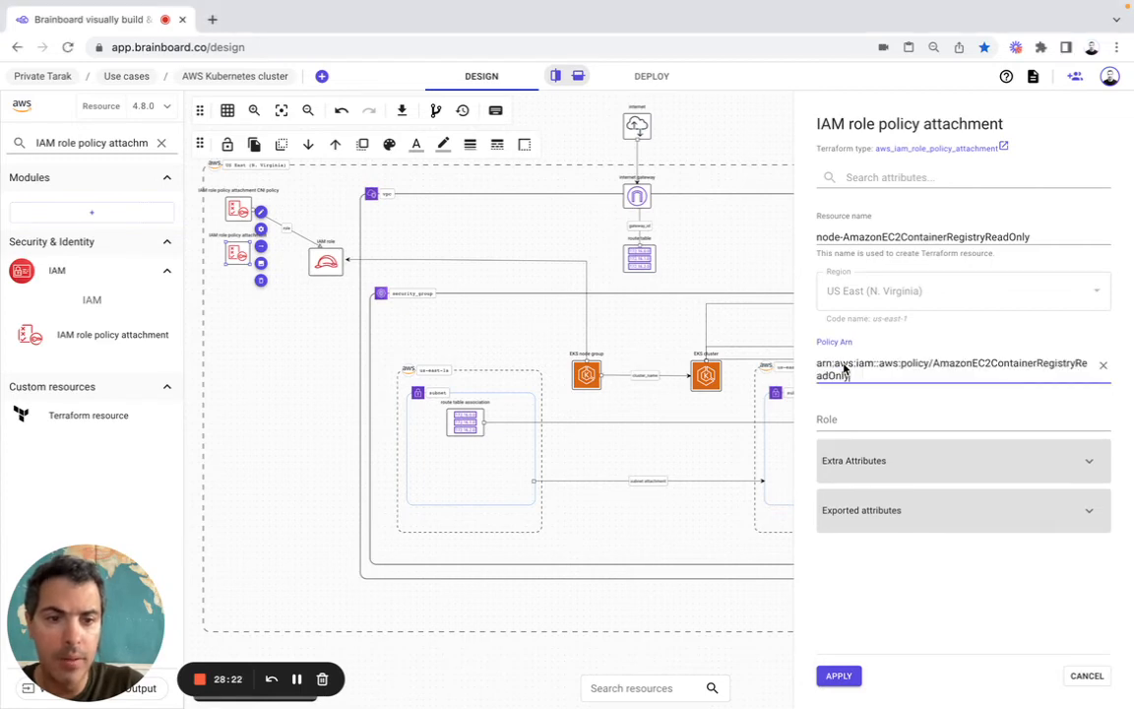
# Set this second policy attachment's role to aws_iam_role.default-iam.name and apply the configuration.
pyautogui.click(838, 422)
pyautogui.press('super+Tab')
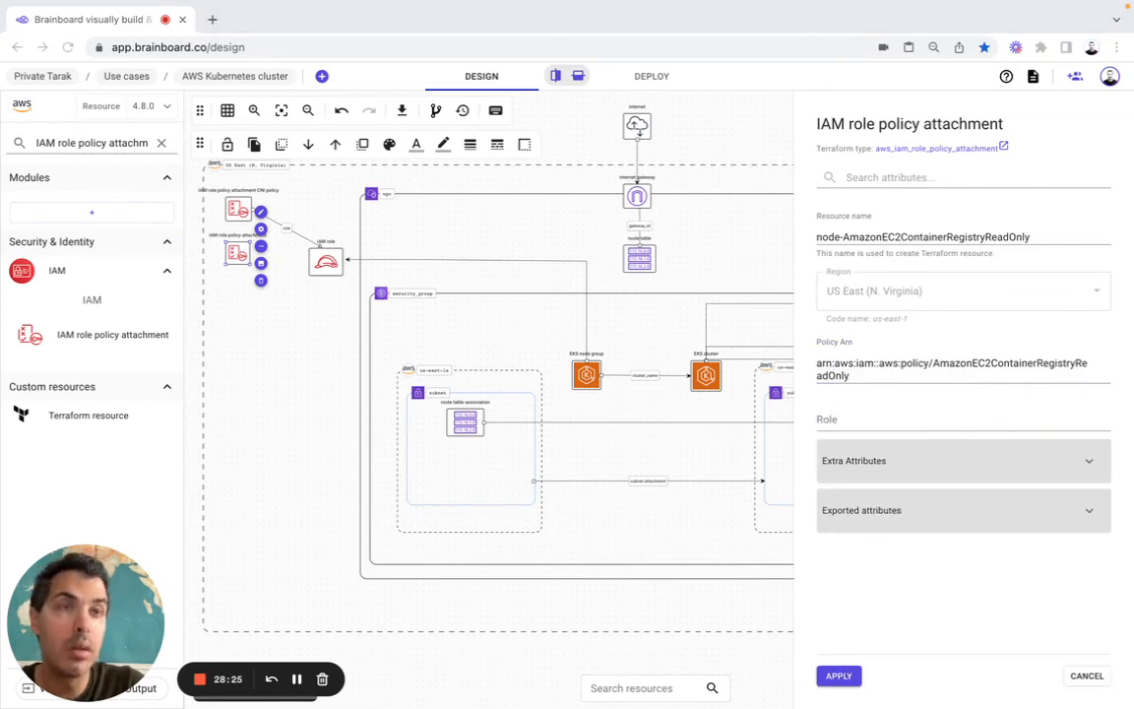
pyautogui.click(838, 425)
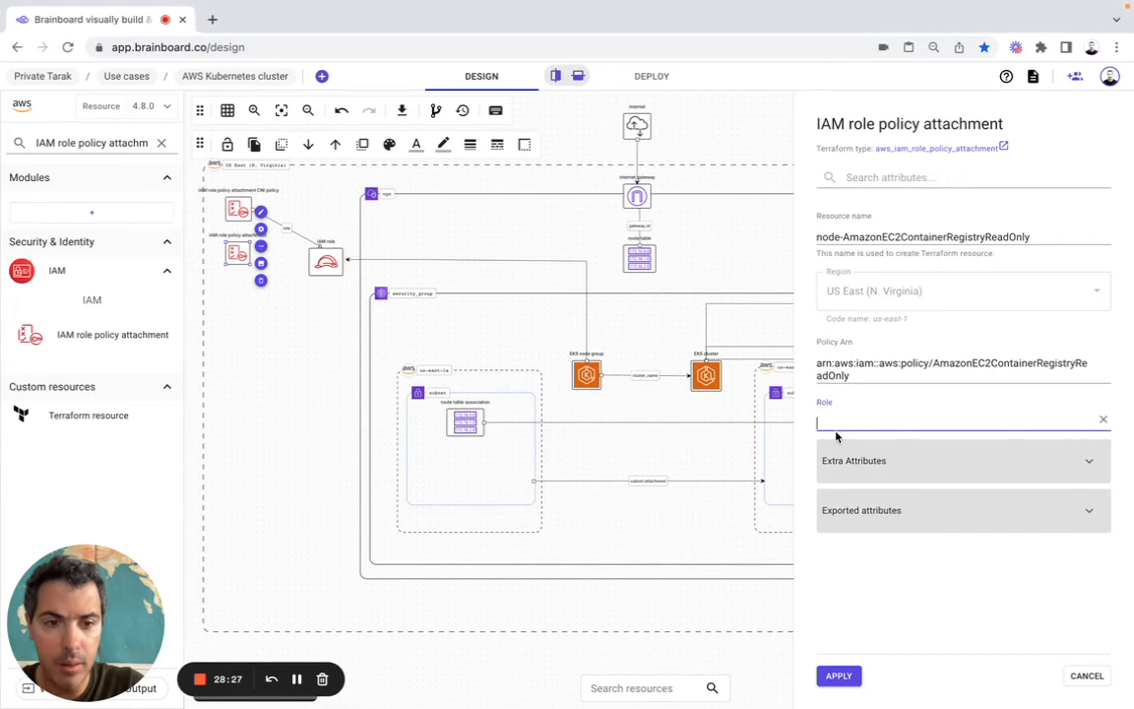
pyautogui.write('aws_iam_role.default-iam.name')
pyautogui.click(855, 453)
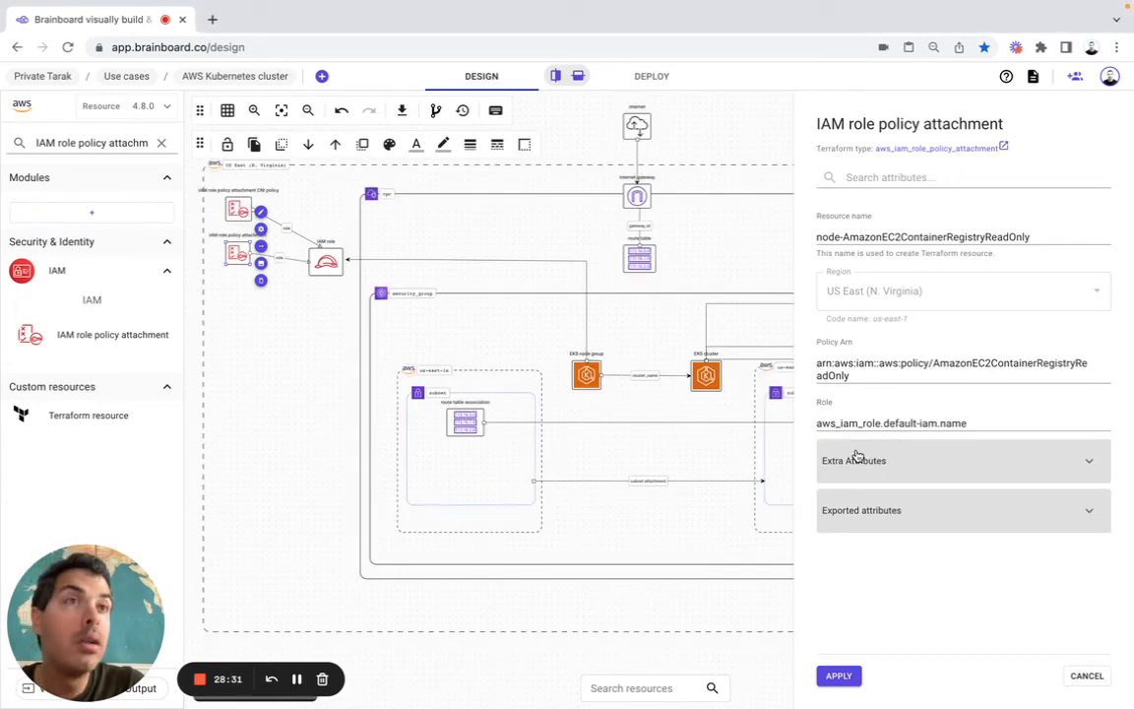
pyautogui.press('super+Tab')
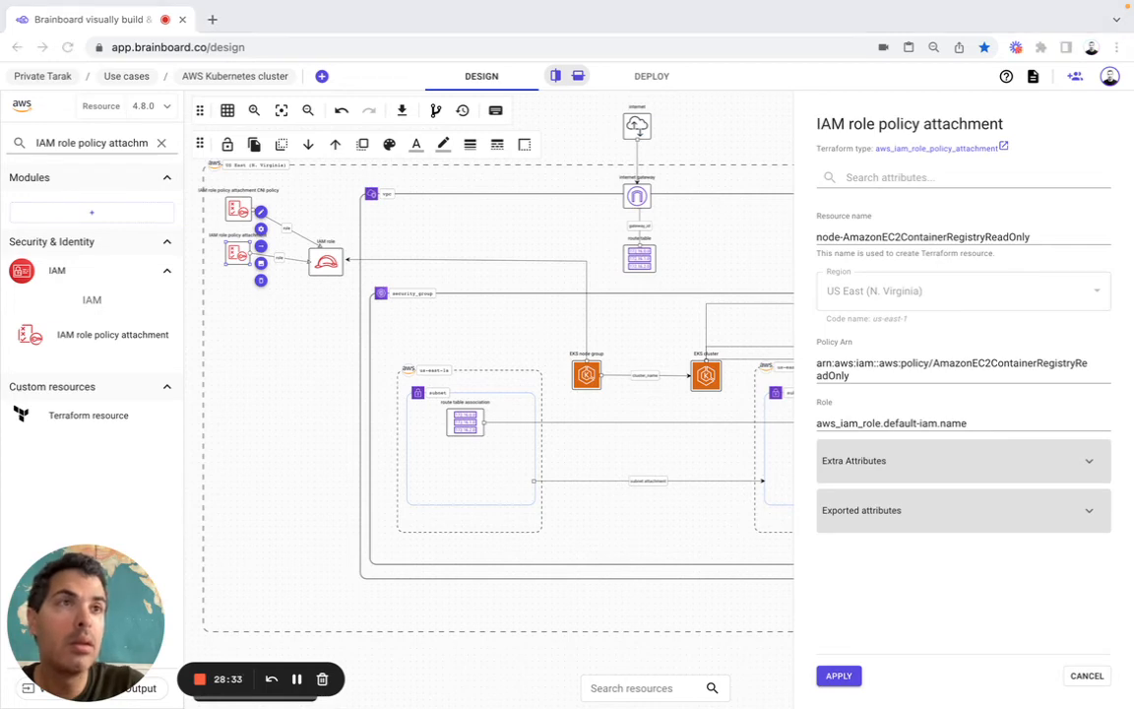
pyautogui.click(838, 675)
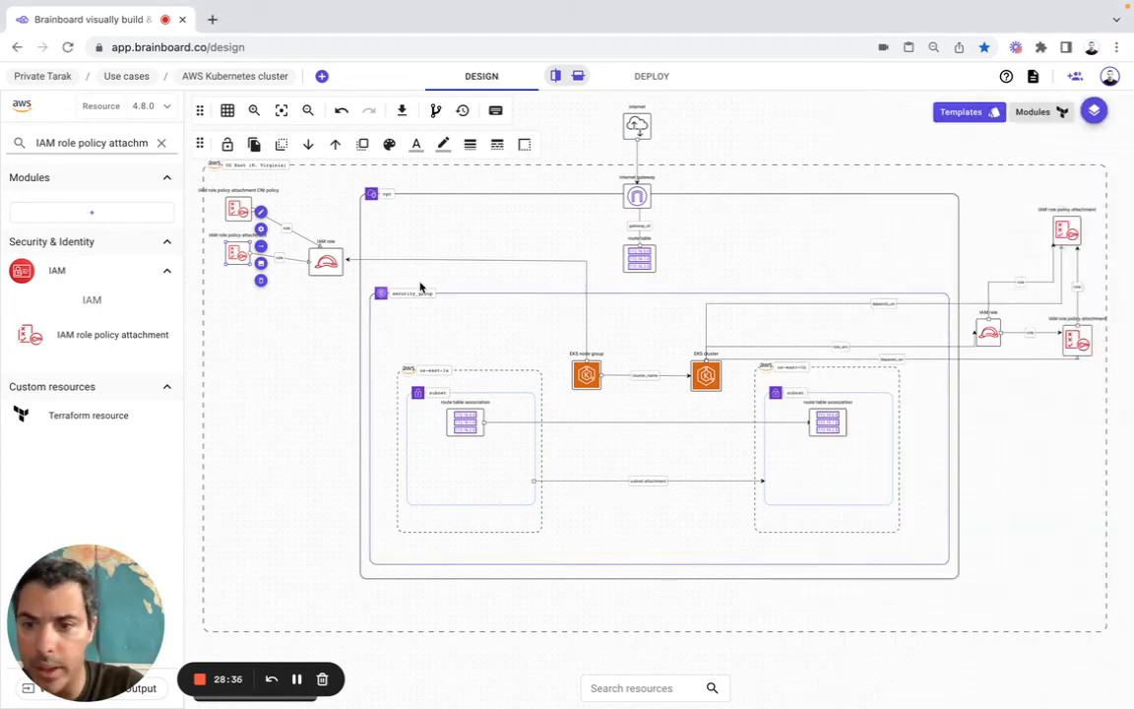
# Straighten the second attachment's role connector and move the attachment down level with the IAM role.
pyautogui.click(311, 260)
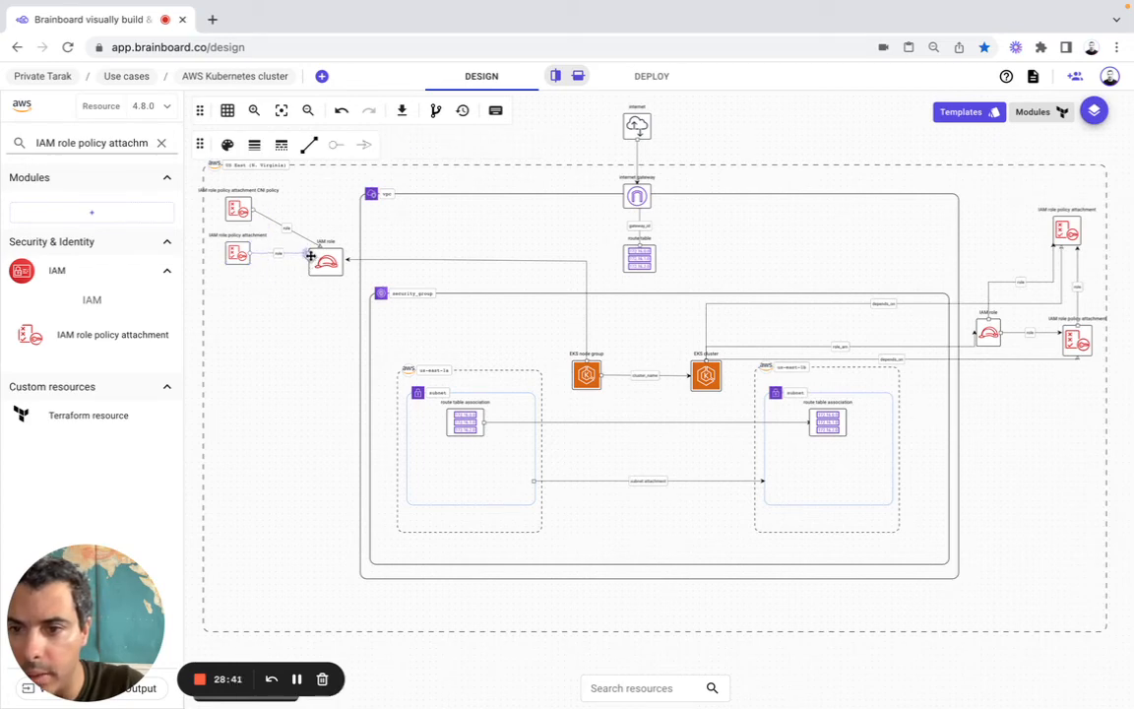
pyautogui.click(276, 287)
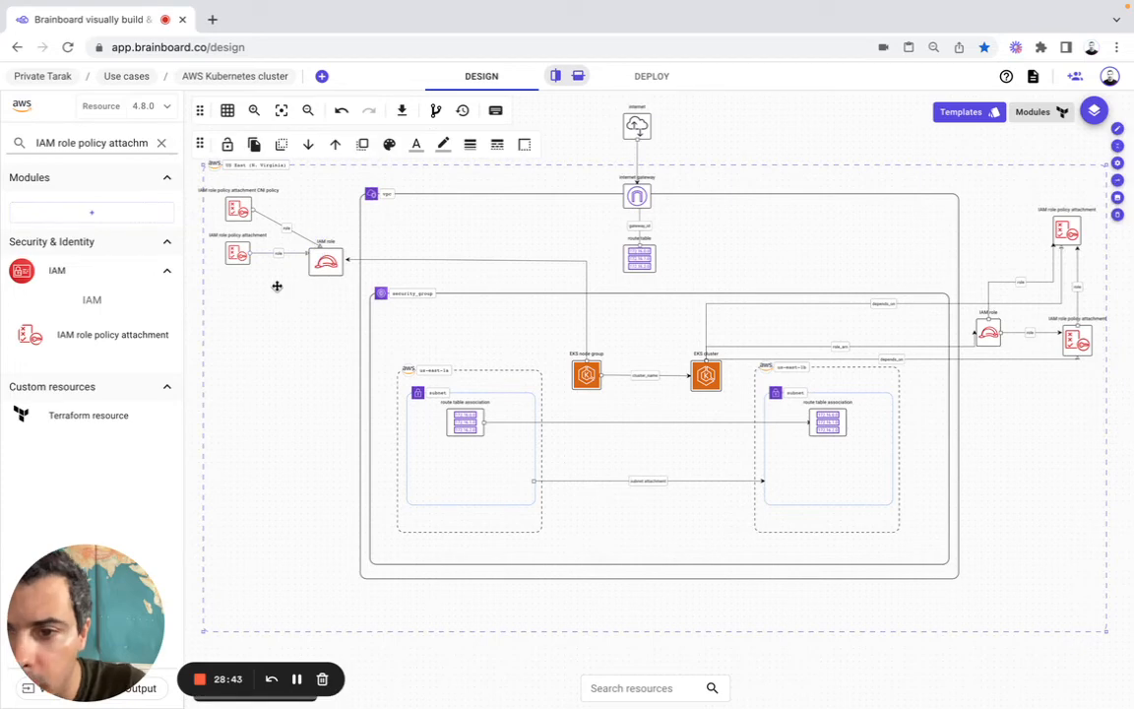
pyautogui.moveTo(243, 256); pyautogui.dragTo(242, 268)
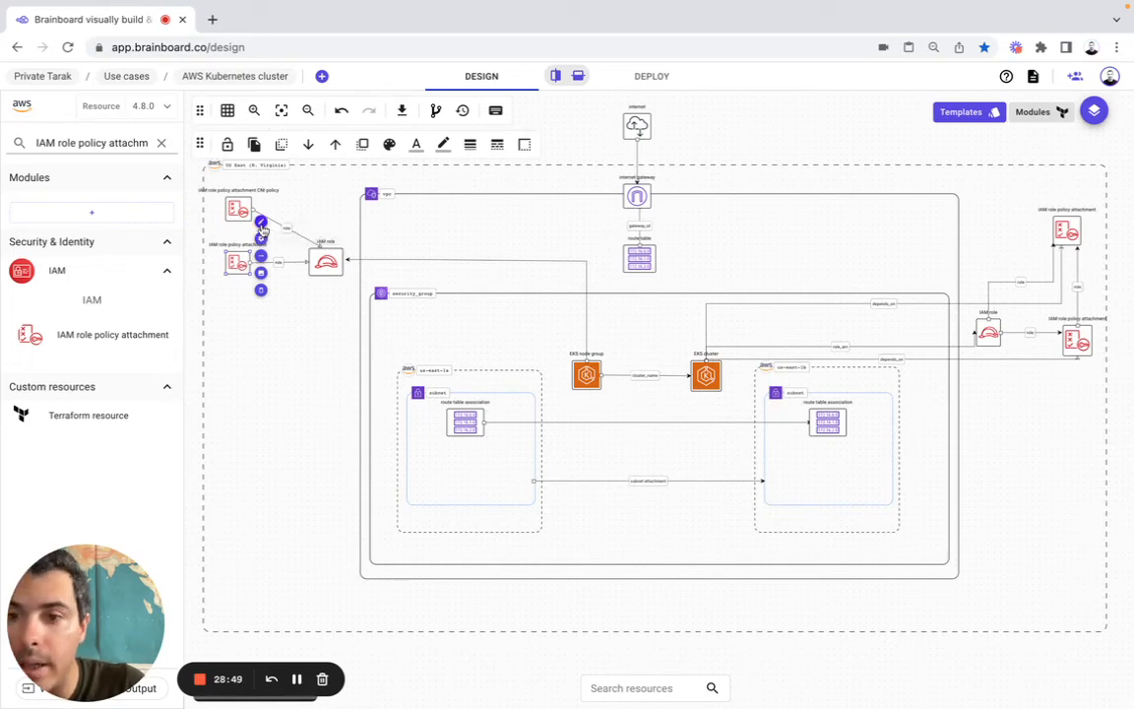
# Change the second policy attachment's label to "IAM role policy attachment registry".
pyautogui.click(261, 225)
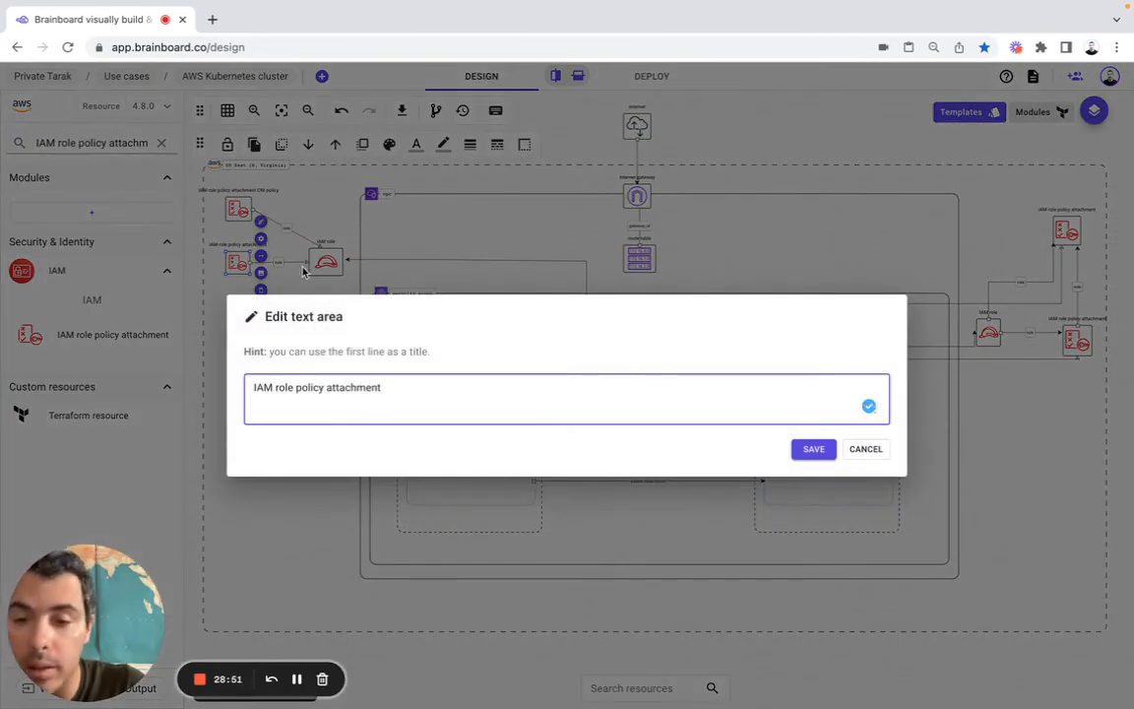
pyautogui.click(451, 392)
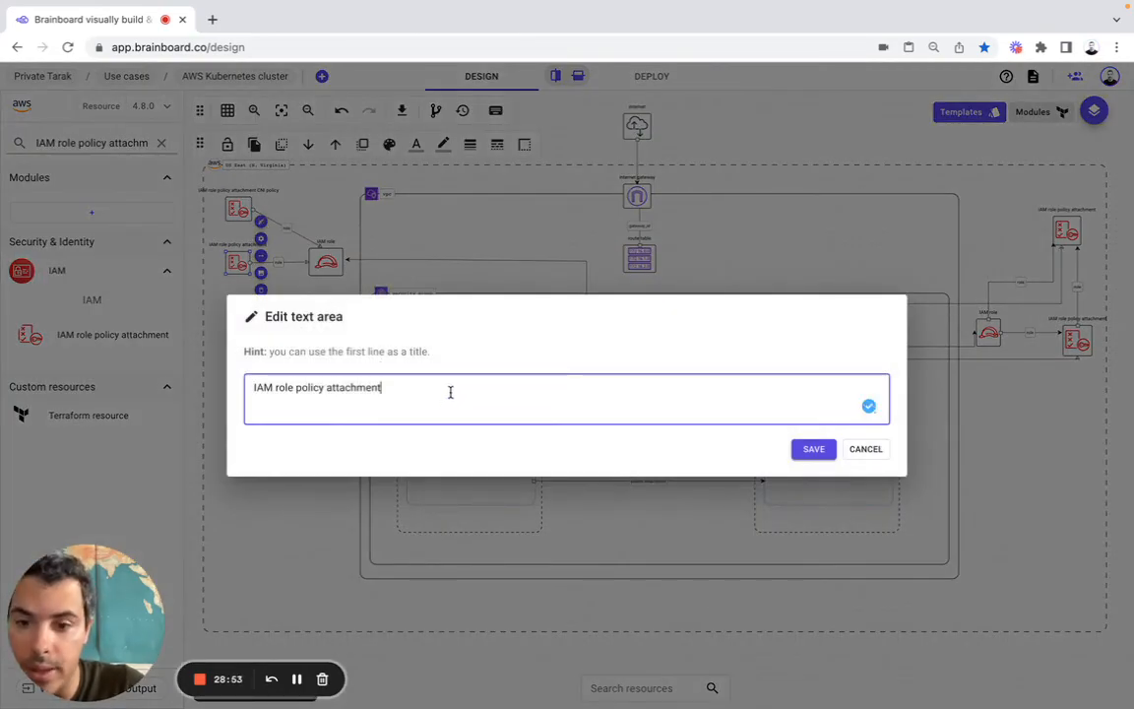
pyautogui.write('registry')
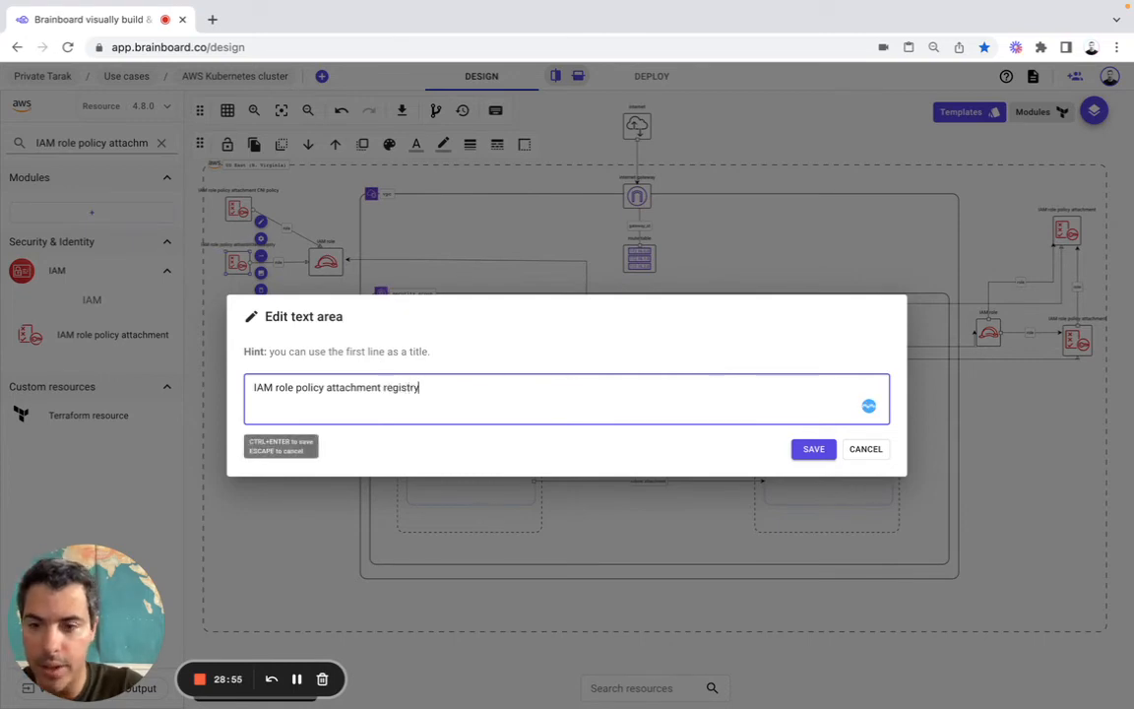
pyautogui.click(814, 450)
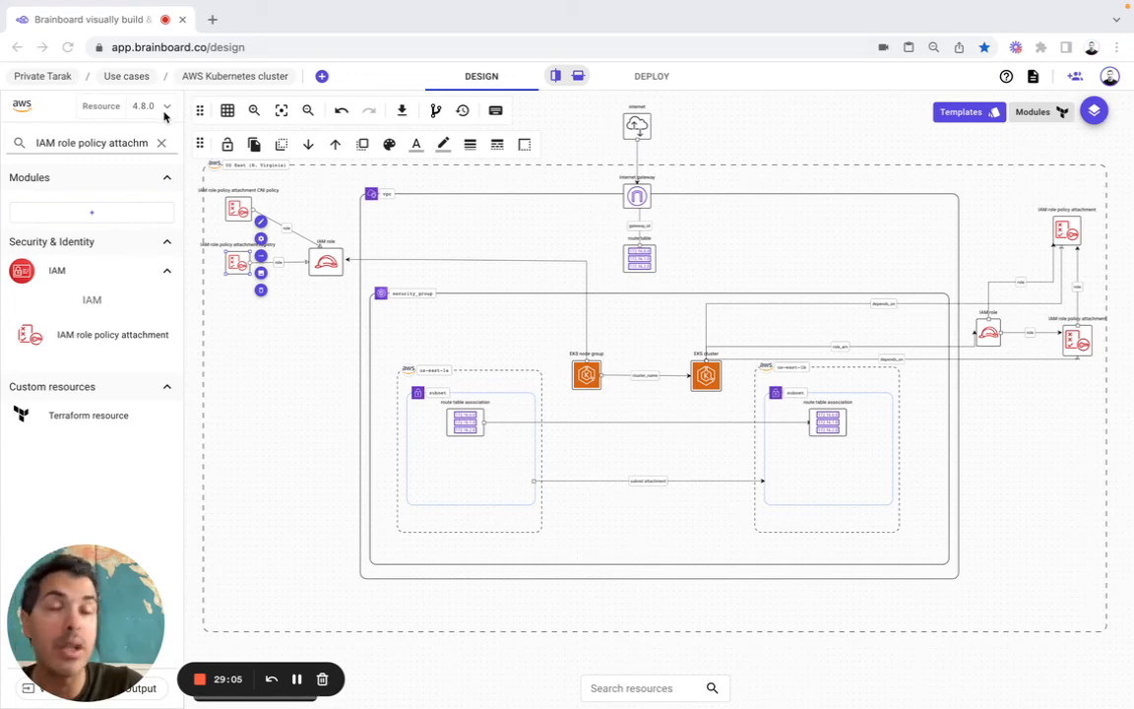
# Duplicate the registry policy attachment and place the copy directly below the original.
pyautogui.click(236, 262)
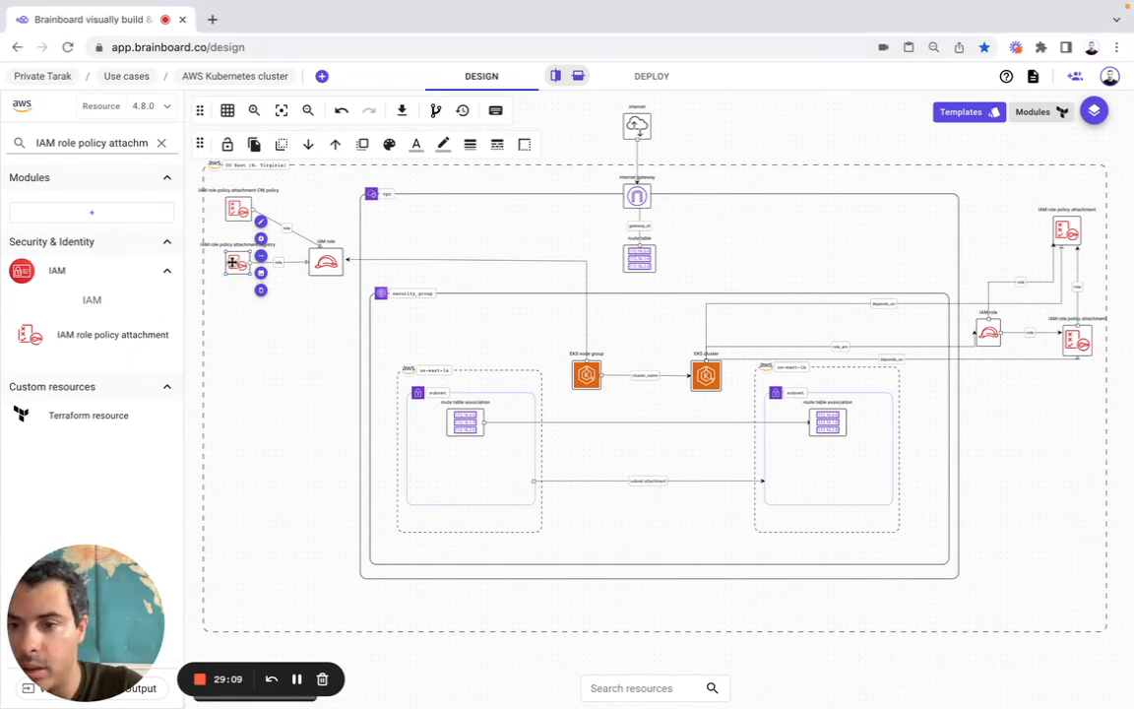
pyautogui.moveTo(234, 262); pyautogui.dragTo(354, 207)
pyautogui.click(282, 111)
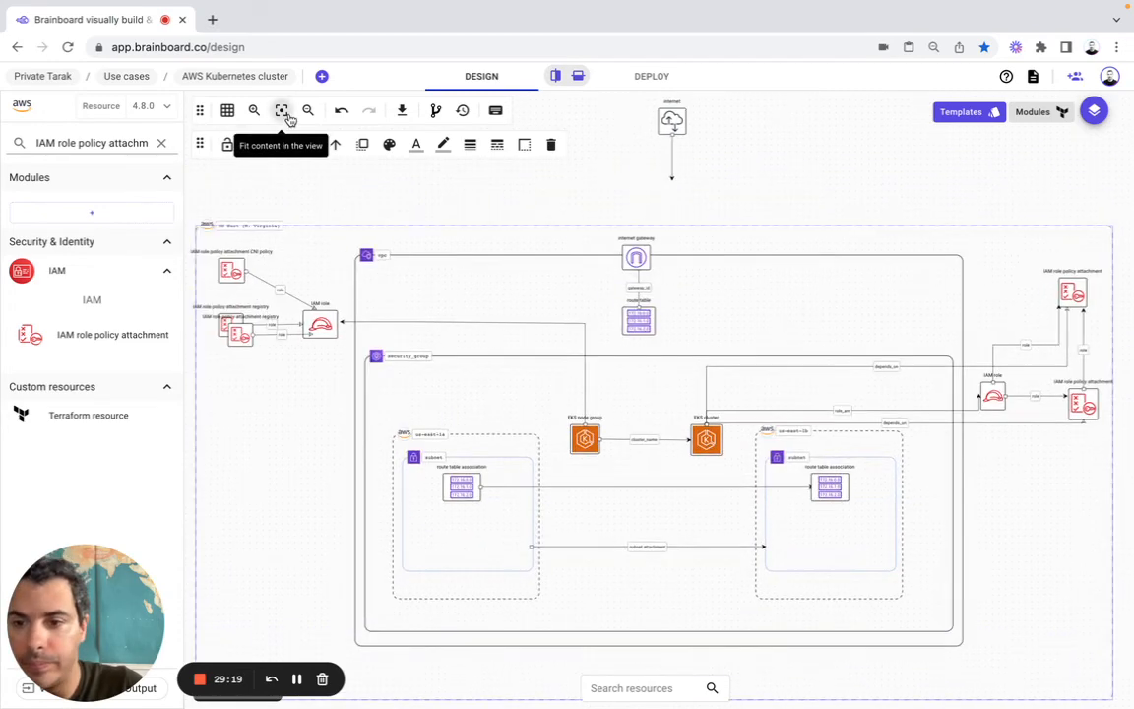
pyautogui.click(246, 337)
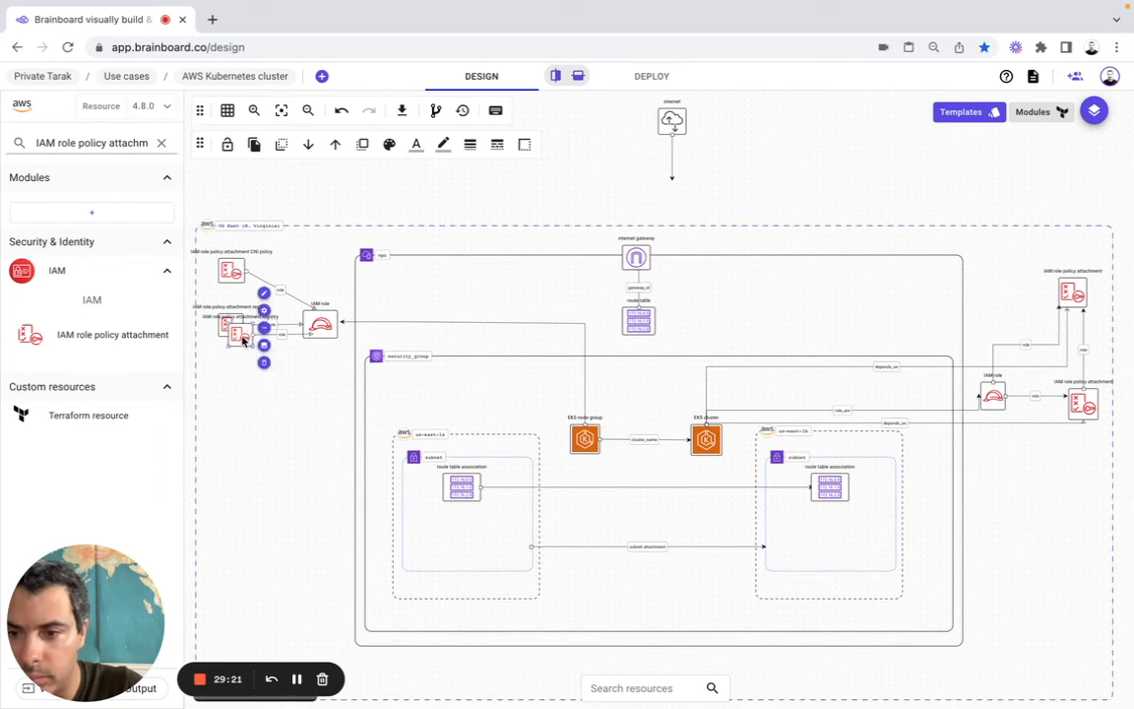
pyautogui.click(345, 195)
pyautogui.moveTo(243, 335); pyautogui.dragTo(234, 375)
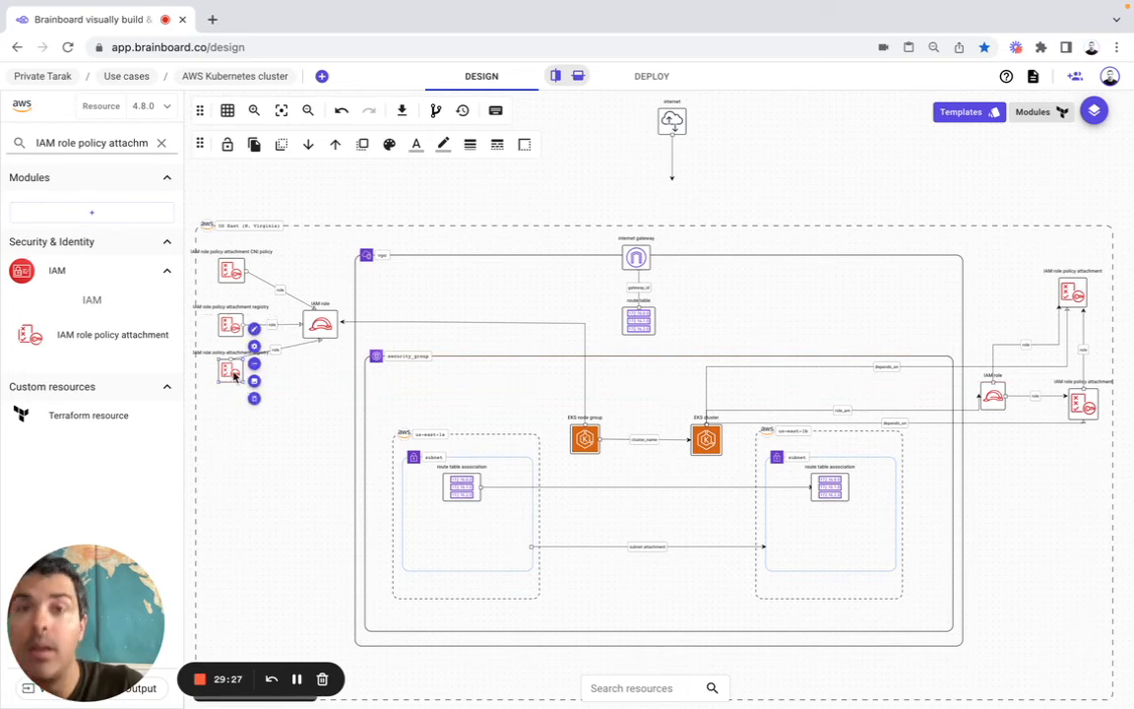
# Configure the duplicated policy attachment with resource name node-AmazonEKSWorkerNodePolicy and Policy Arn arn:aws:iam::aws:policy/AmazonEKSWorkerNodePolicy.
pyautogui.press('super+Tab')
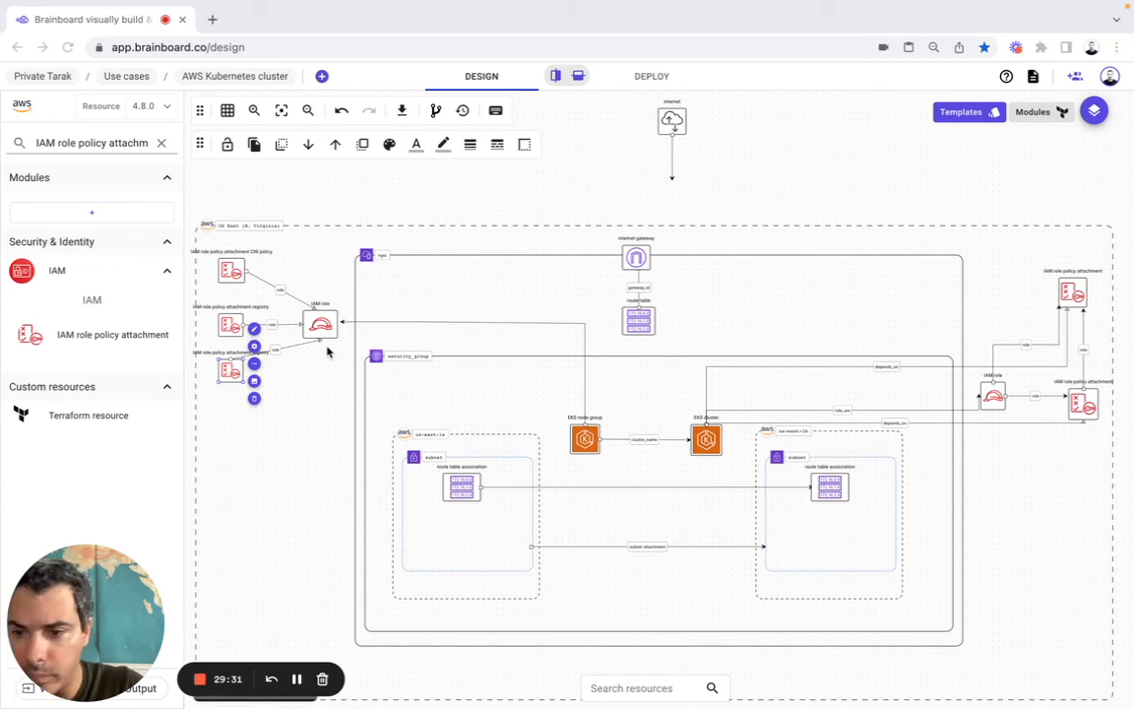
pyautogui.click(254, 347)
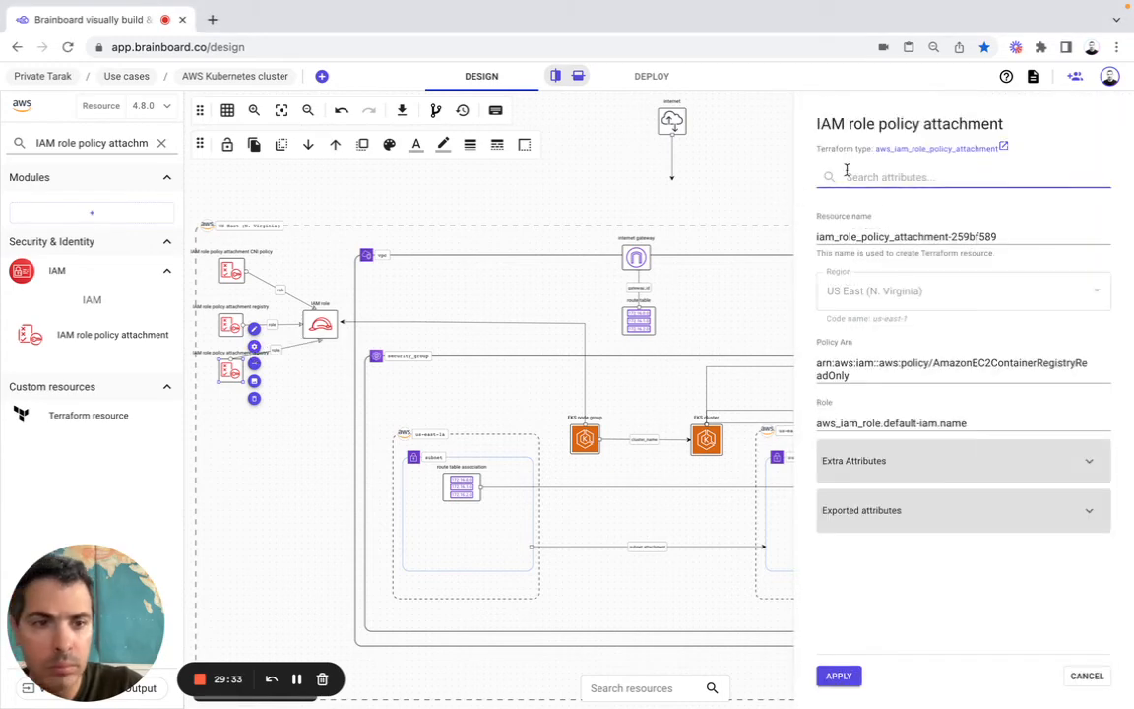
pyautogui.click(900, 230)
pyautogui.write('node-AmazonEKSWorkerNodePolicy')
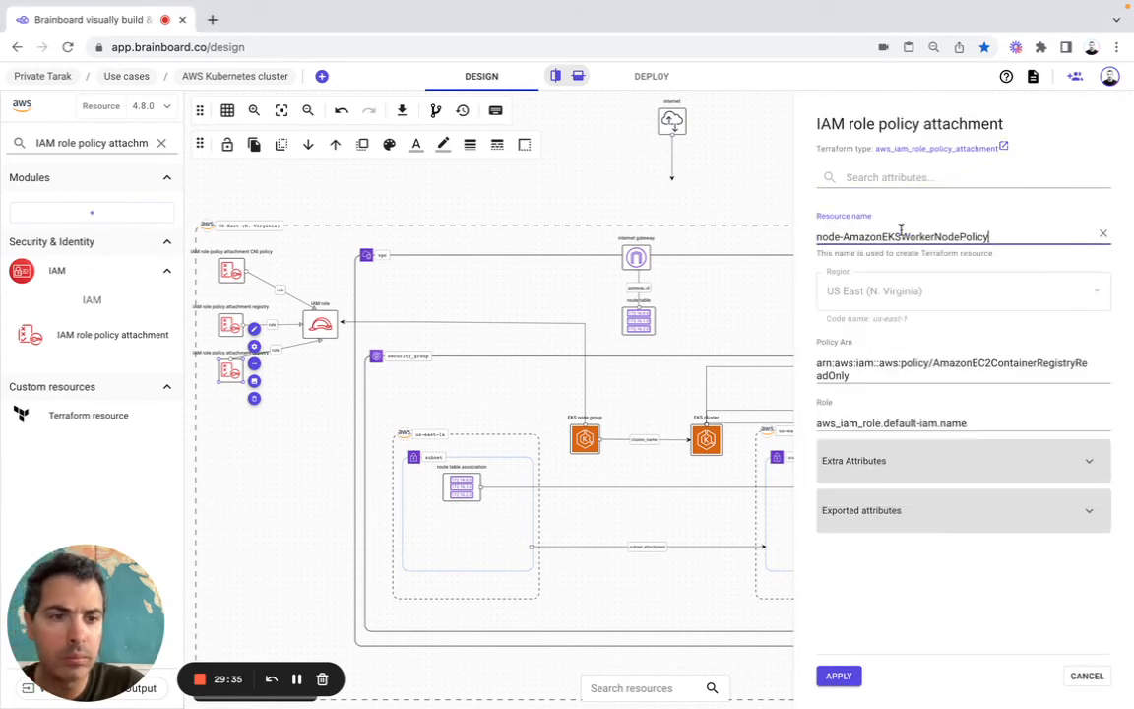
pyautogui.press('super+Tab')
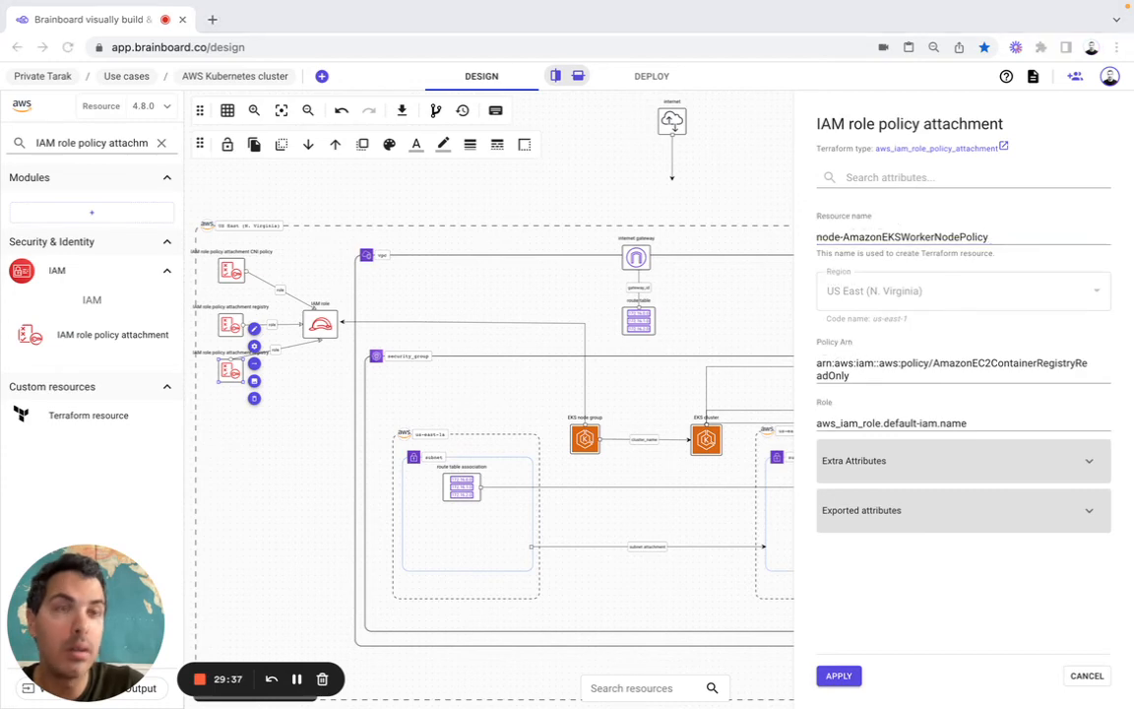
pyautogui.tripleClick(872, 369)
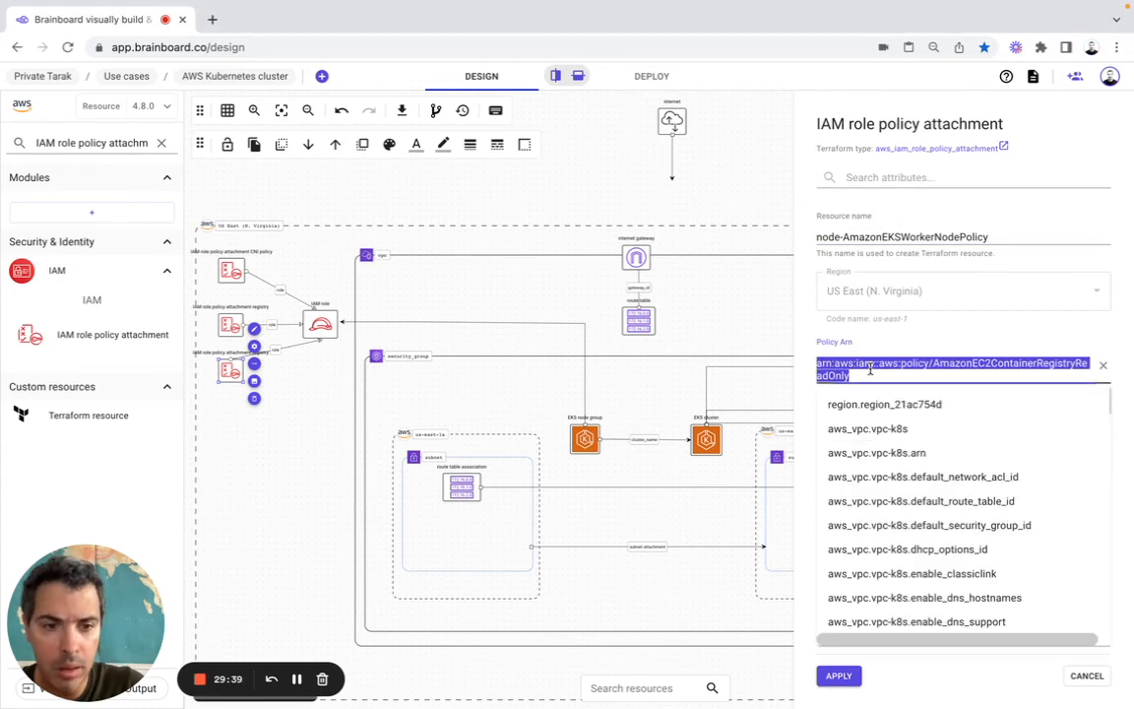
pyautogui.write('arn:aws:iam::aws:policy/AmazonEKSWorkerNodePolicy')
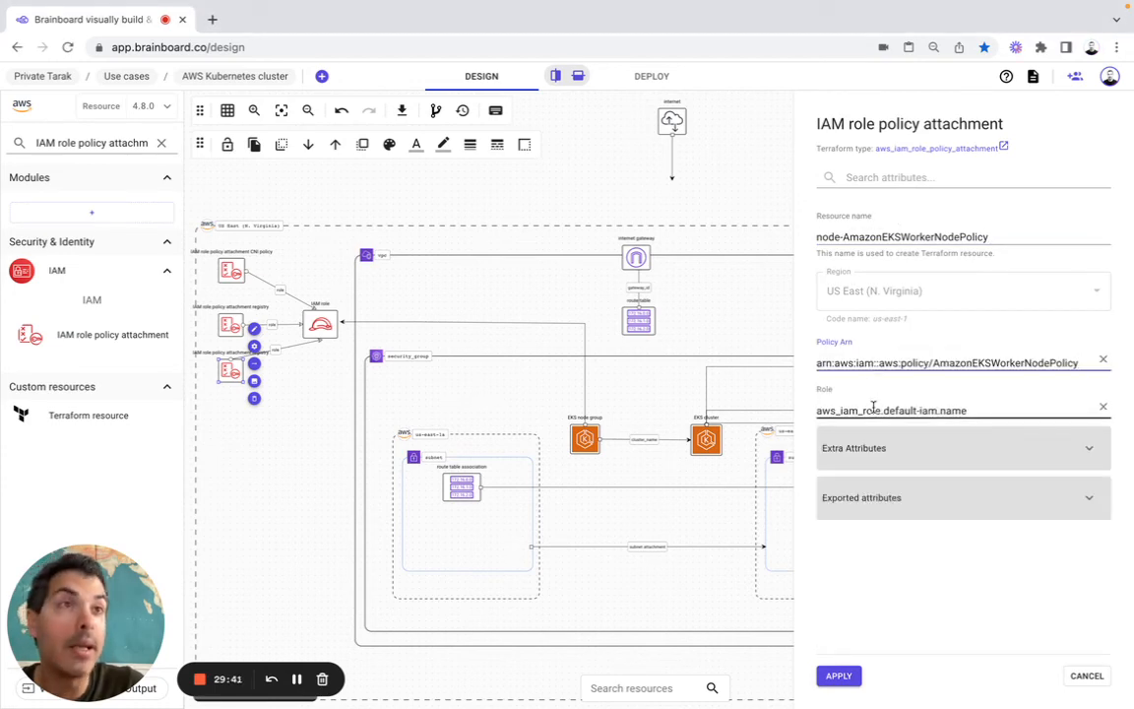
pyautogui.click(873, 456)
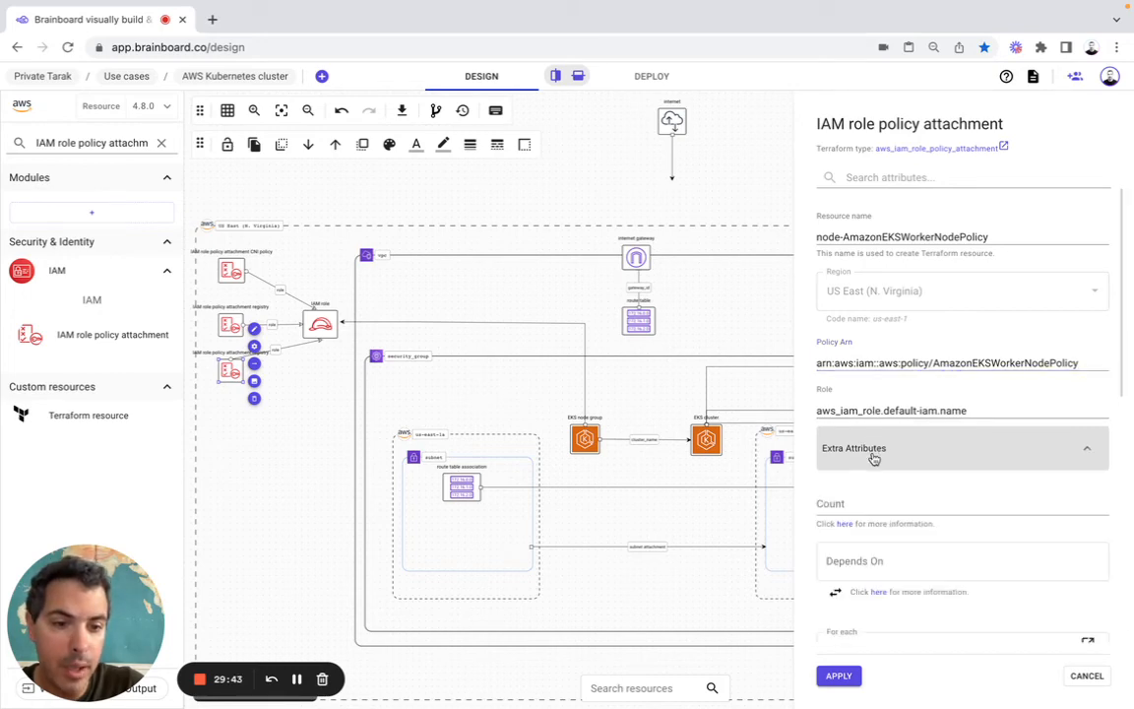
# Review the extra attributes of the node-AmazonEKSWorkerNodePolicy attachment and apply its configuration.
pyautogui.scroll(-5, 873, 457)
pyautogui.scroll(-1, 874, 457)
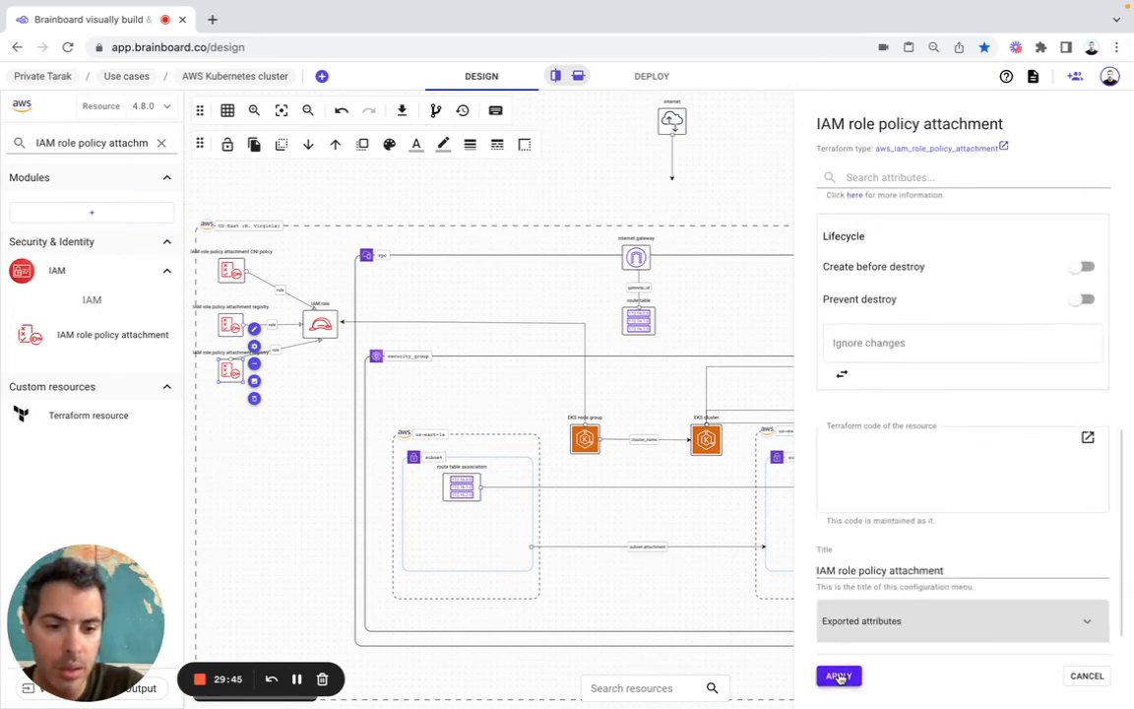
pyautogui.click(840, 677)
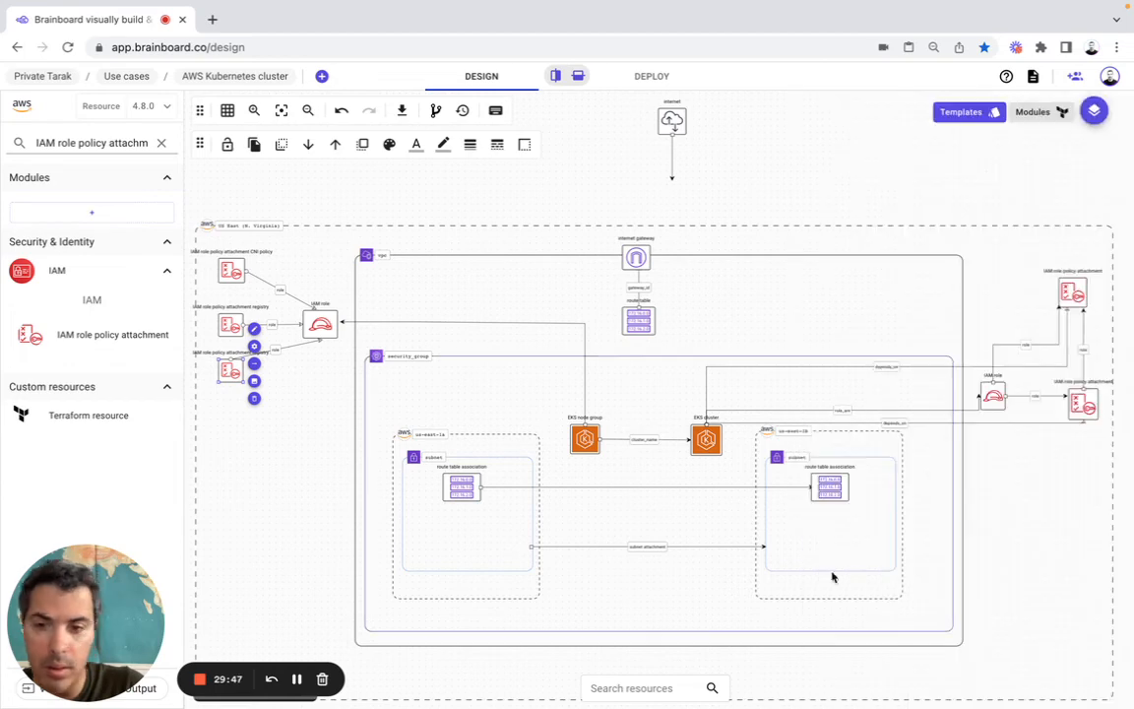
# Change the role connector between the lowest policy attachment and the node IAM role to a right-angled path.
pyautogui.click(306, 340)
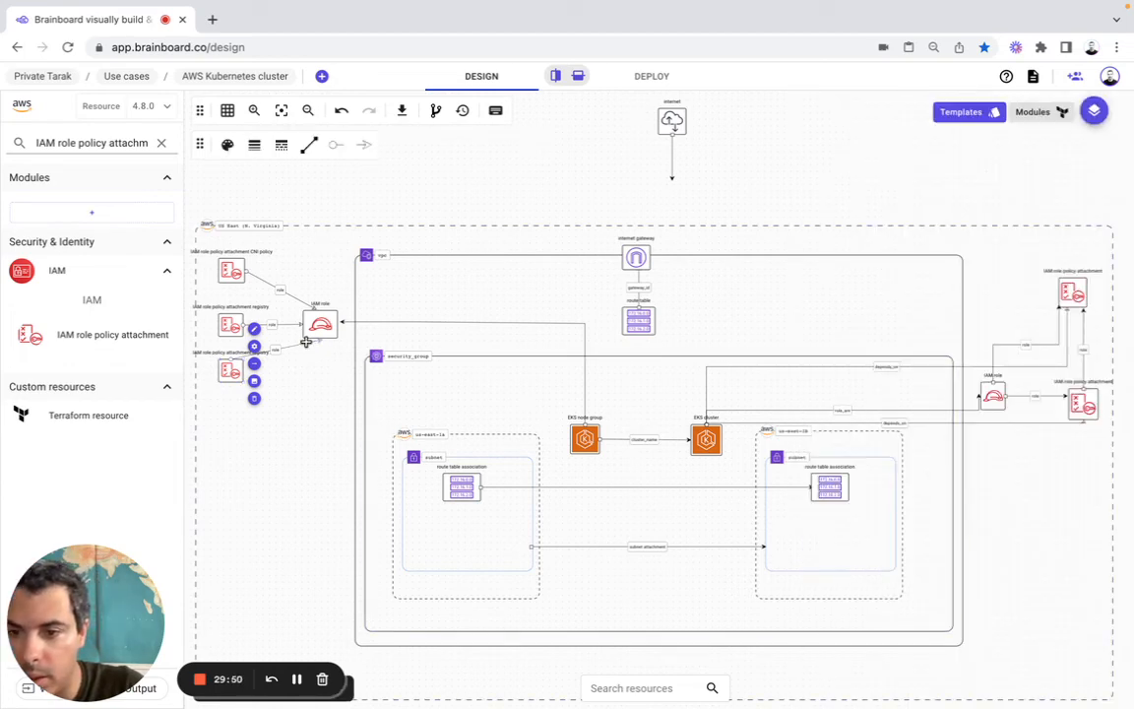
pyautogui.click(309, 144)
pyautogui.click(309, 227)
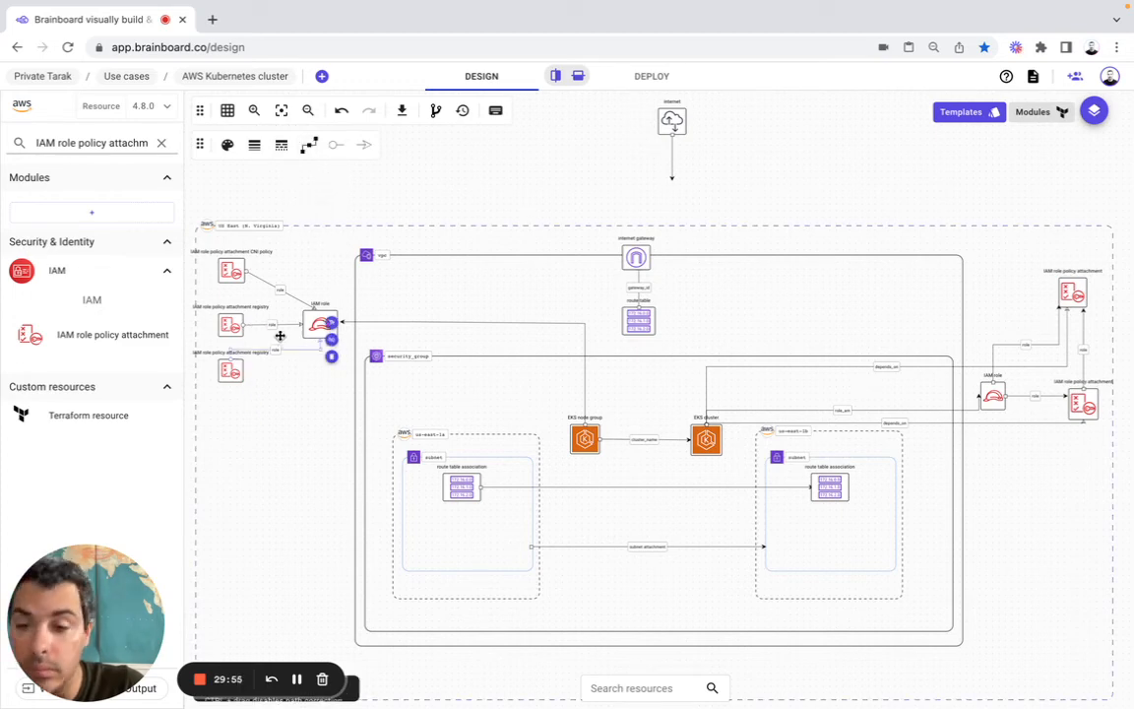
# Change the lowest policy attachment's label to "IAM role policy attachment WN".
pyautogui.click(229, 370)
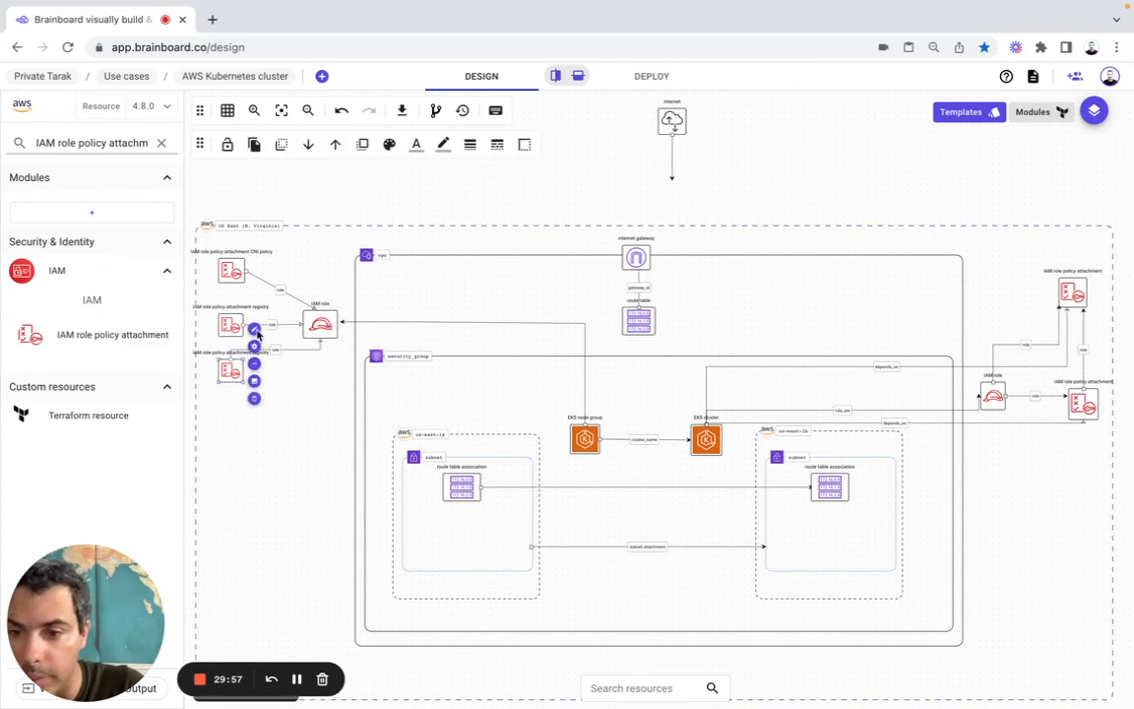
pyautogui.doubleClick(232, 300)
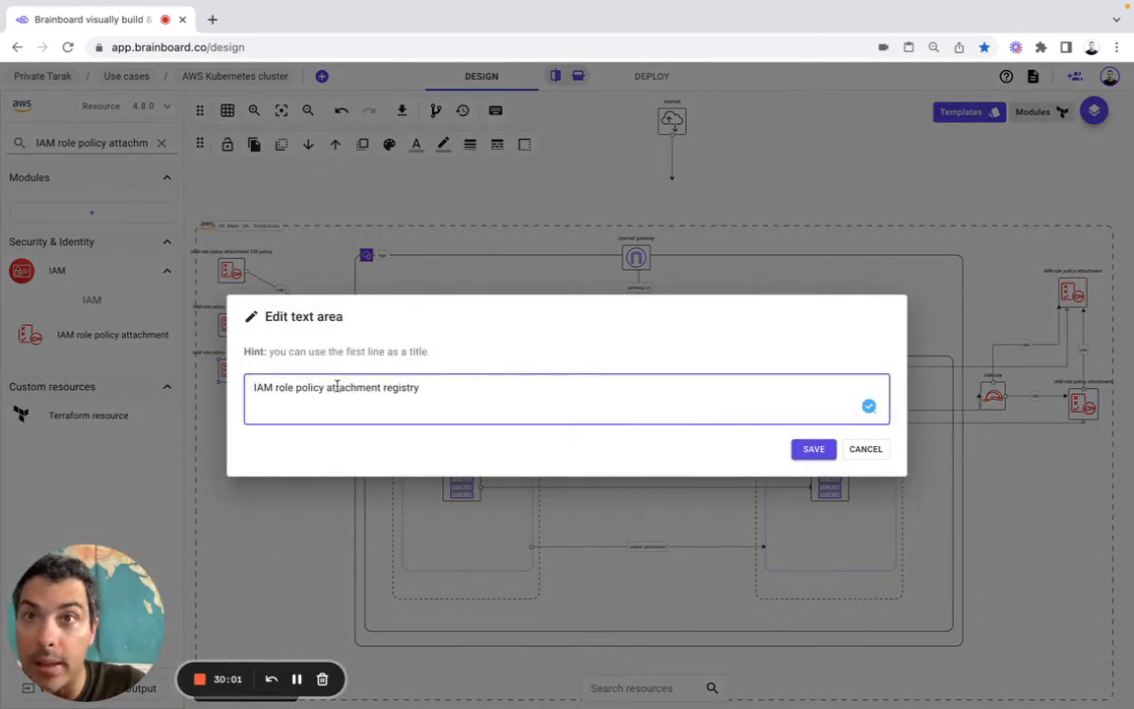
pyautogui.click(441, 387)
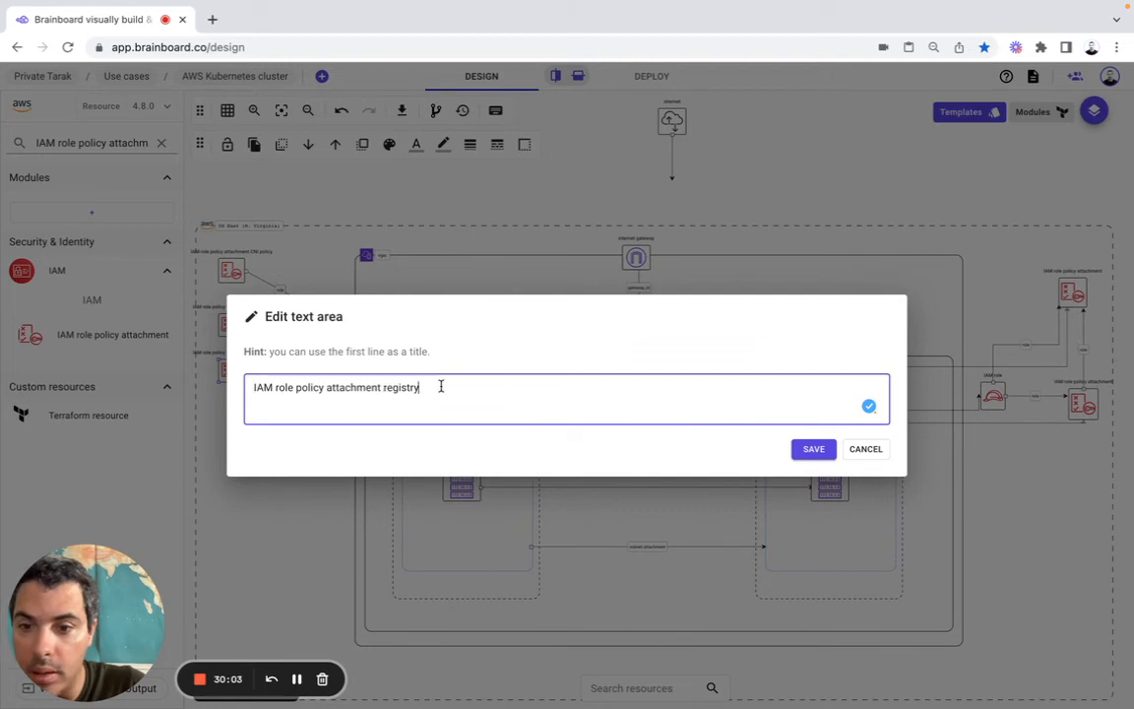
pyautogui.moveTo(441, 387); pyautogui.dragTo(384, 387)
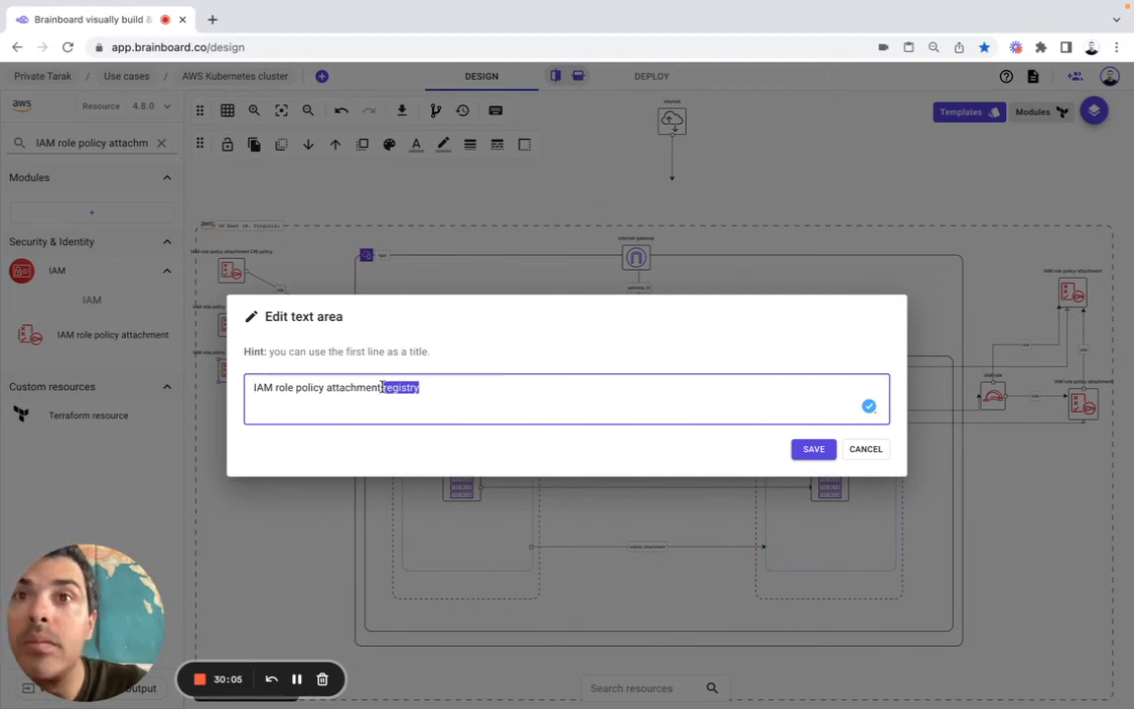
pyautogui.write('WN')
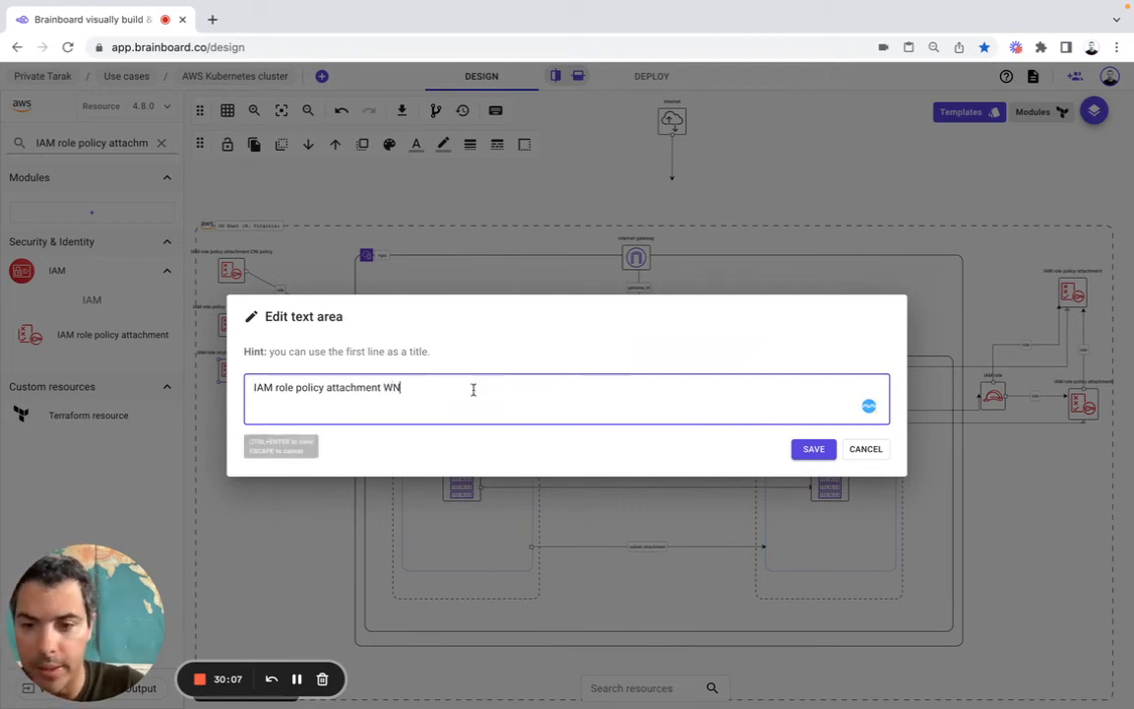
pyautogui.click(813, 449)
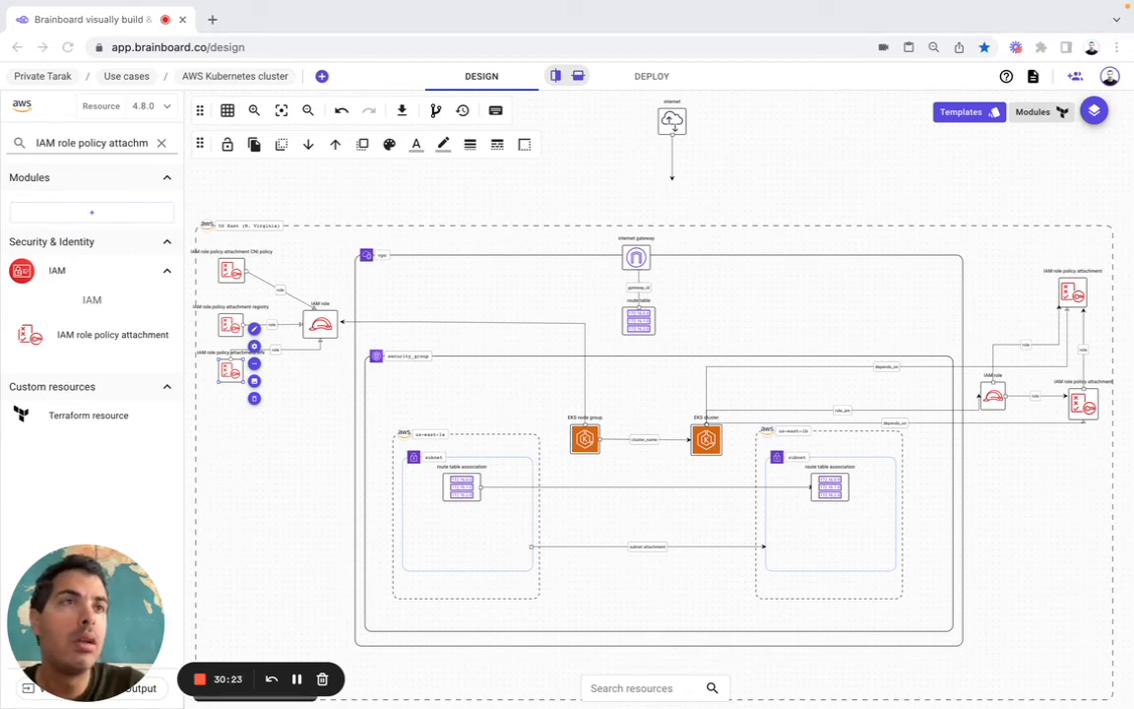
# Select aws_iam_role.iam-cluster.name as the Role of the cluster-AmazonEKSClusterPolicy attachment and apply the configuration.
pyautogui.click(1083, 404)
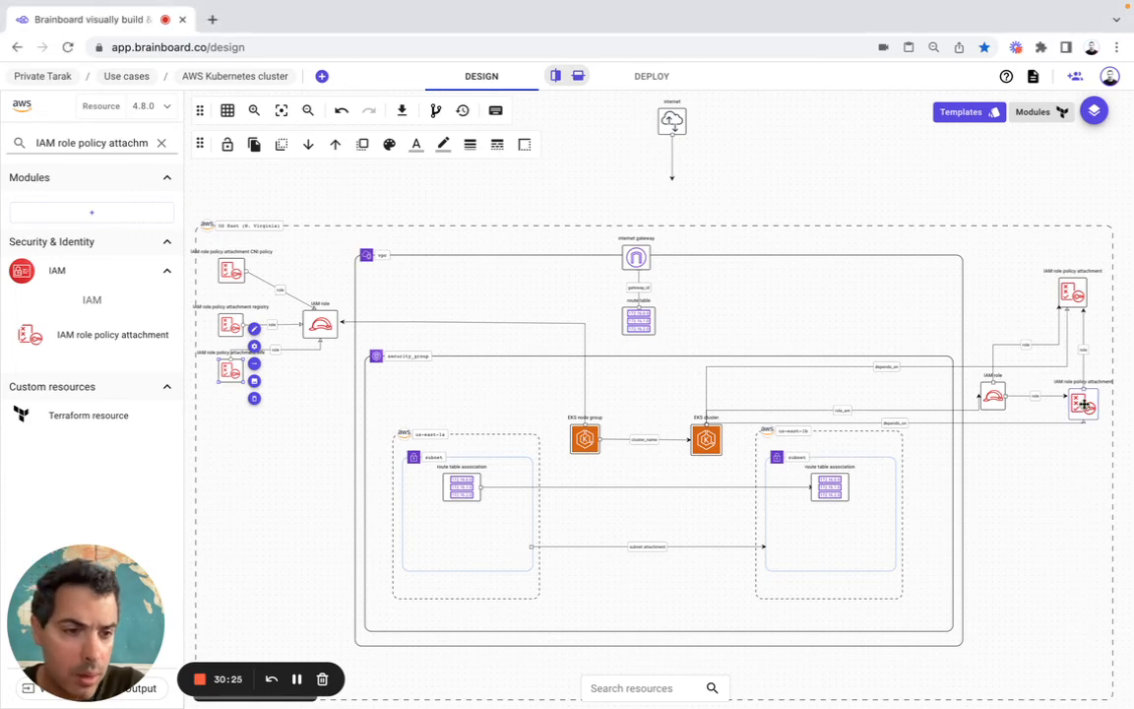
pyautogui.click(1109, 375)
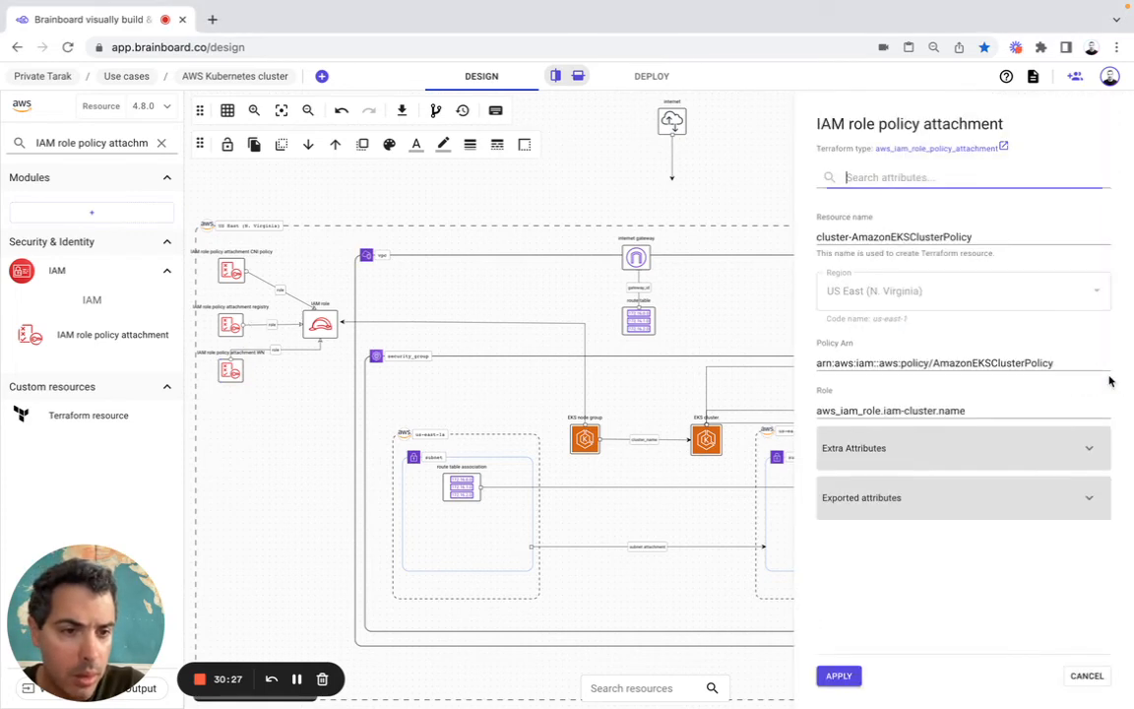
pyautogui.click(909, 407)
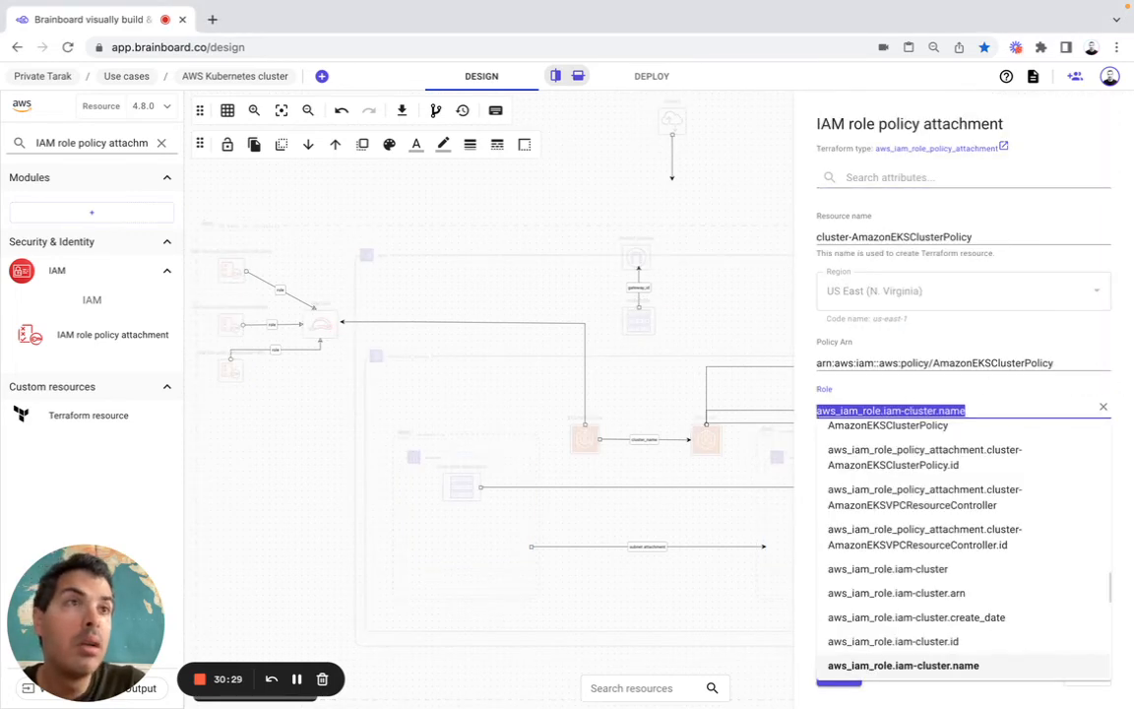
pyautogui.press('super+Tab')
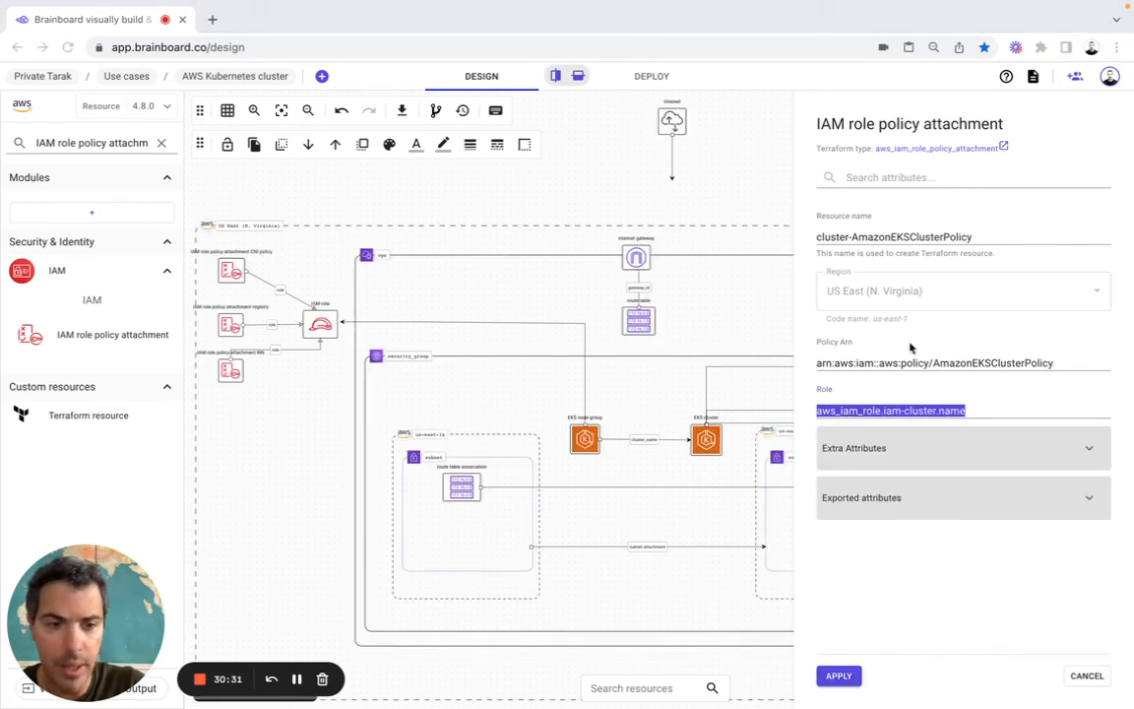
pyautogui.click(960, 410)
pyautogui.click(959, 411)
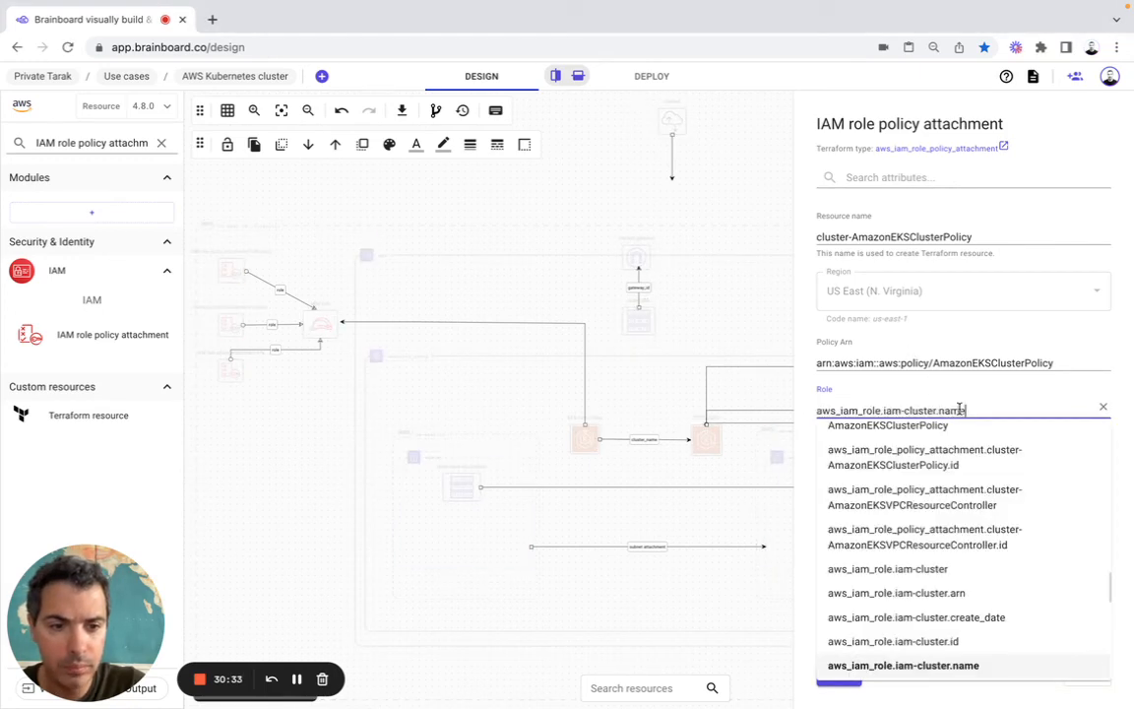
pyautogui.click(952, 665)
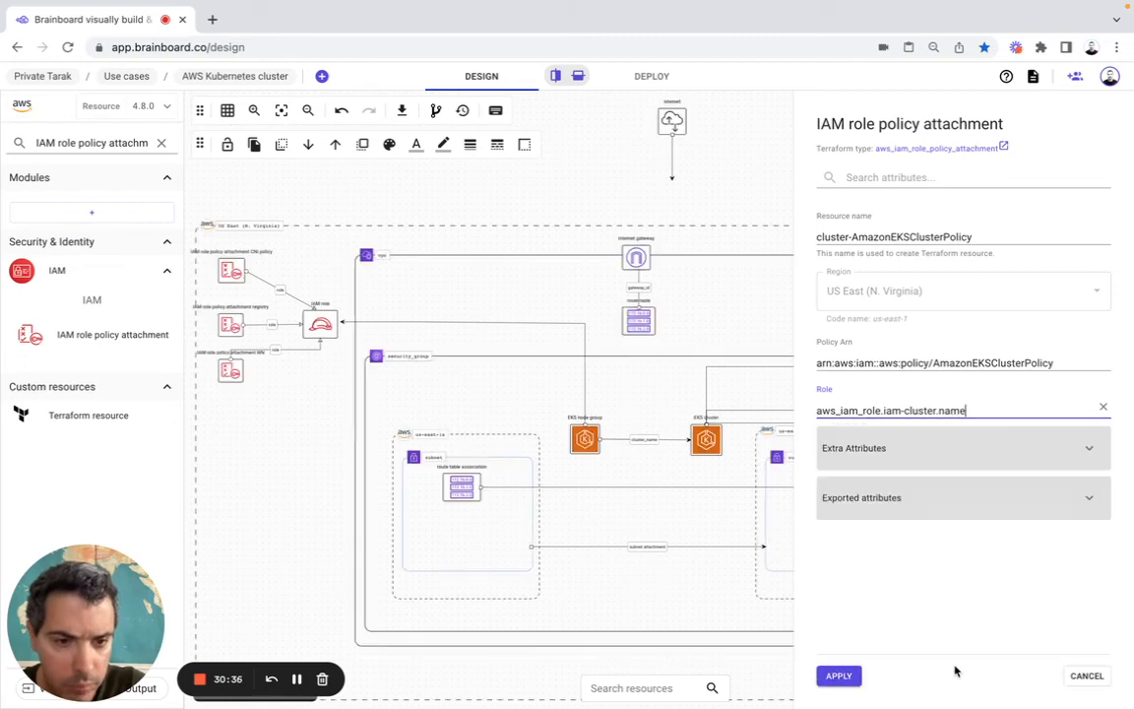
pyautogui.click(838, 675)
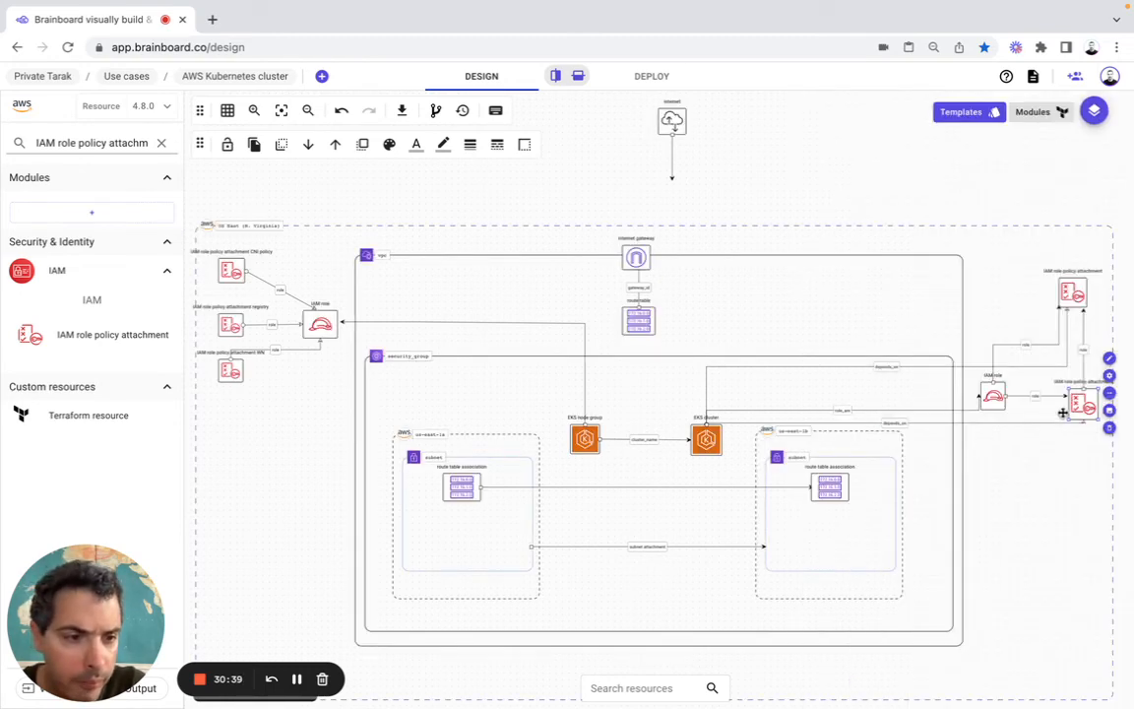
# Review the resource name and assume role policy of the IAM role used by the EKS cluster.
pyautogui.click(999, 396)
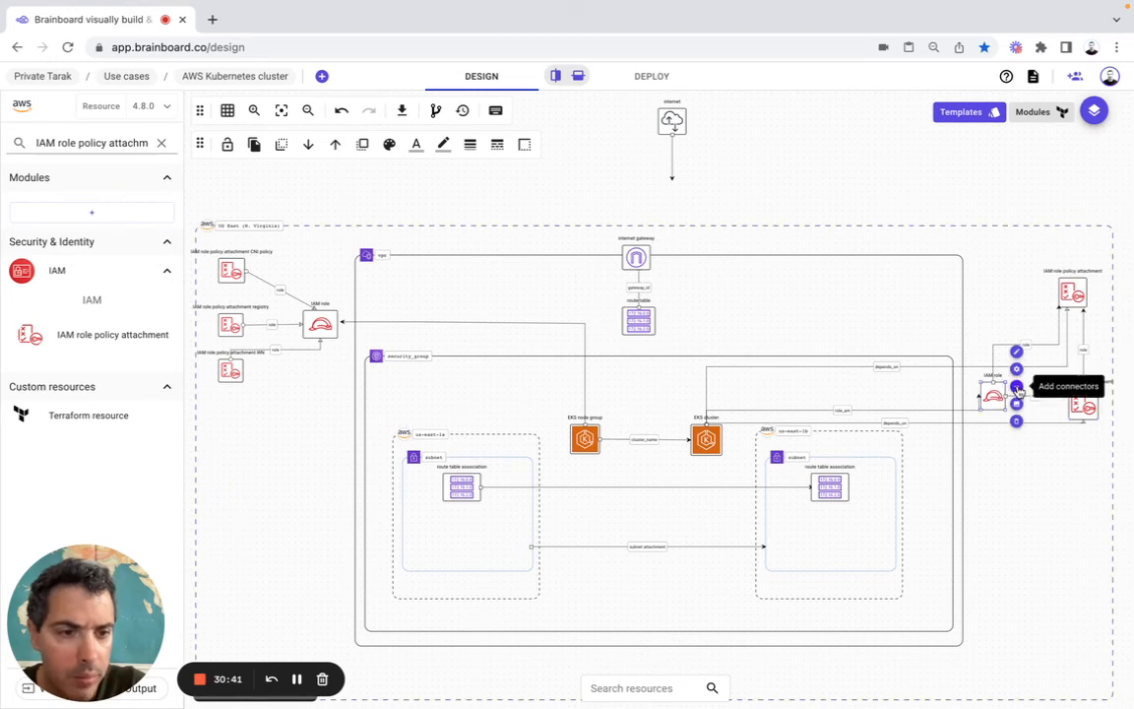
pyautogui.click(1017, 368)
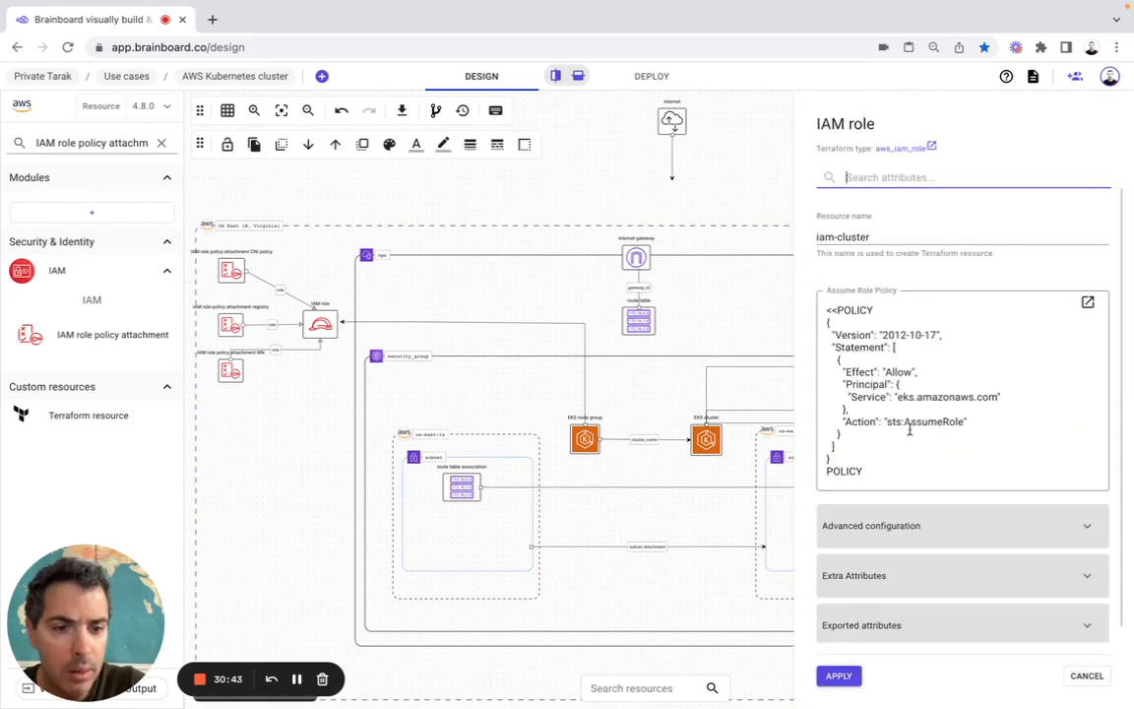
pyautogui.click(846, 676)
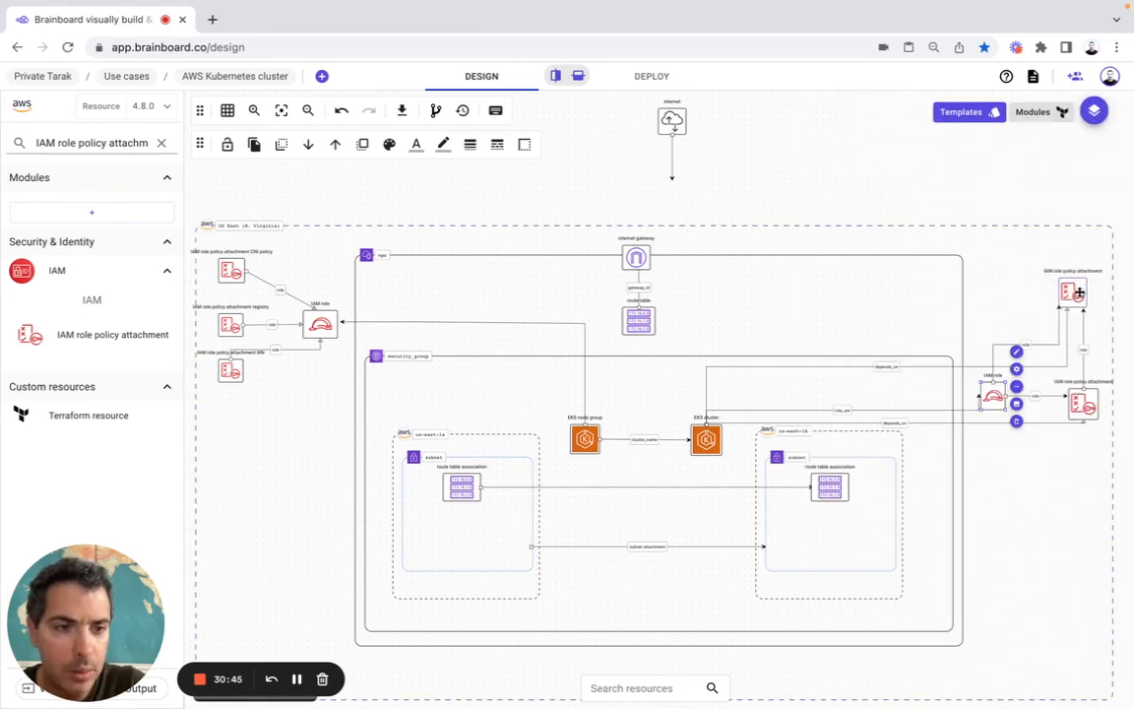
# Select aws_iam_role.iam-cluster.name as the Role of the cluster-AmazonEKSVPCResourceController attachment and apply the configuration.
pyautogui.click(1071, 290)
pyautogui.click(1099, 284)
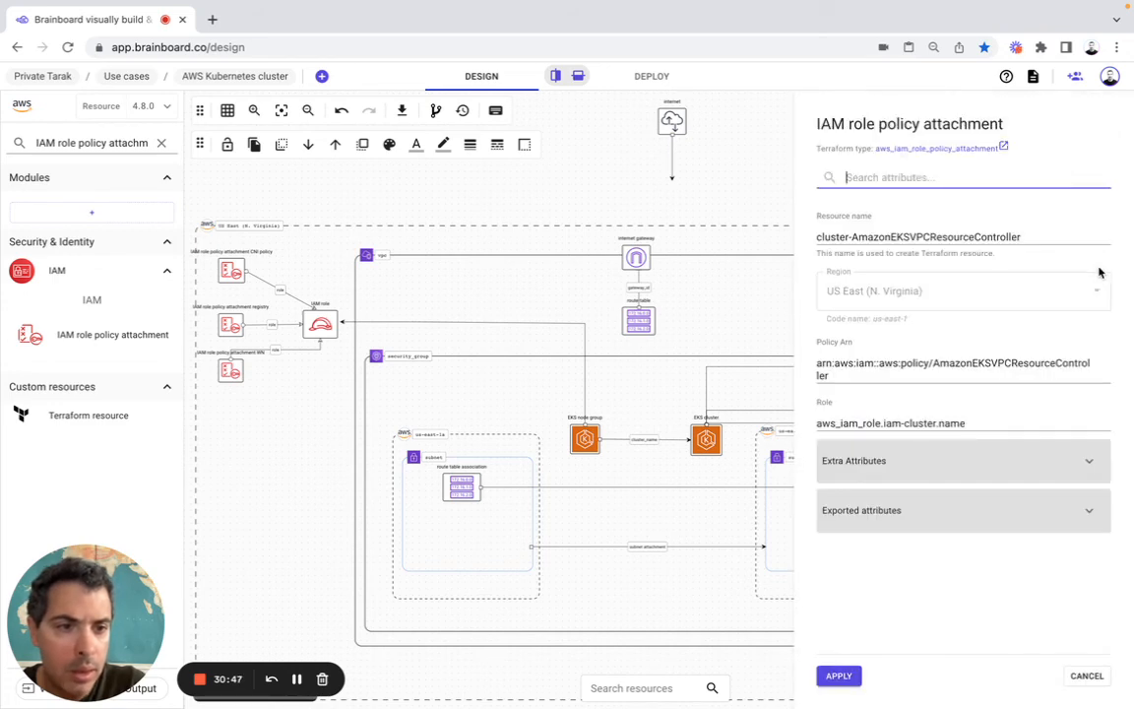
pyautogui.press('super+Tab')
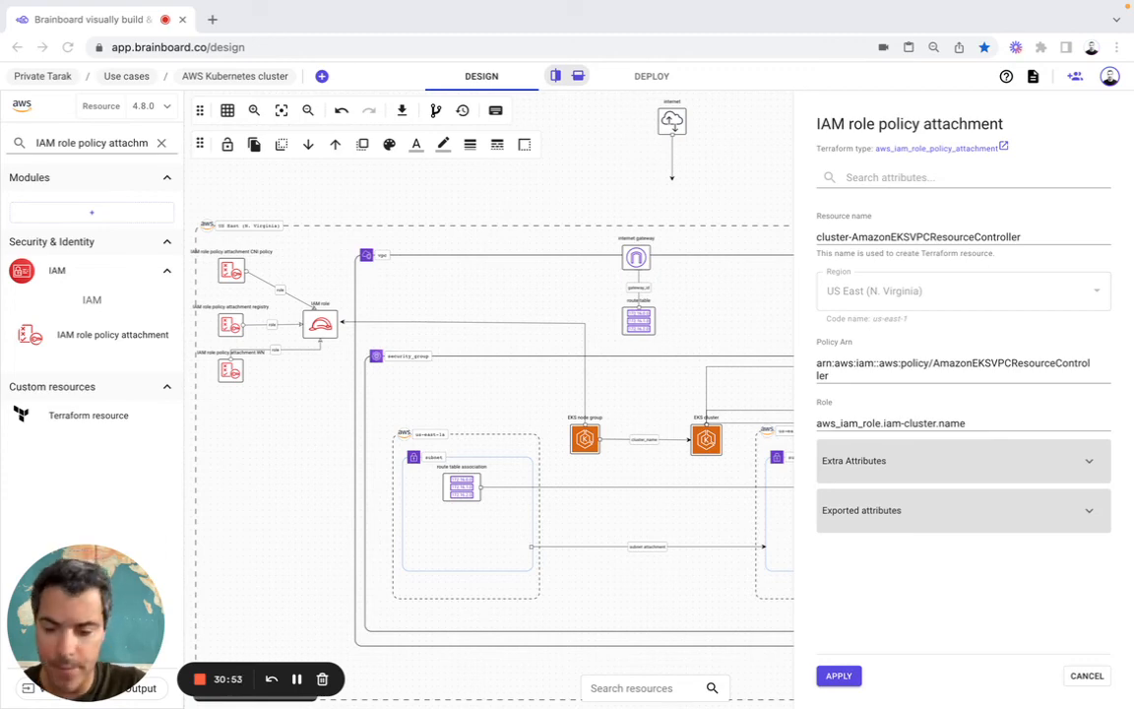
pyautogui.click(915, 424)
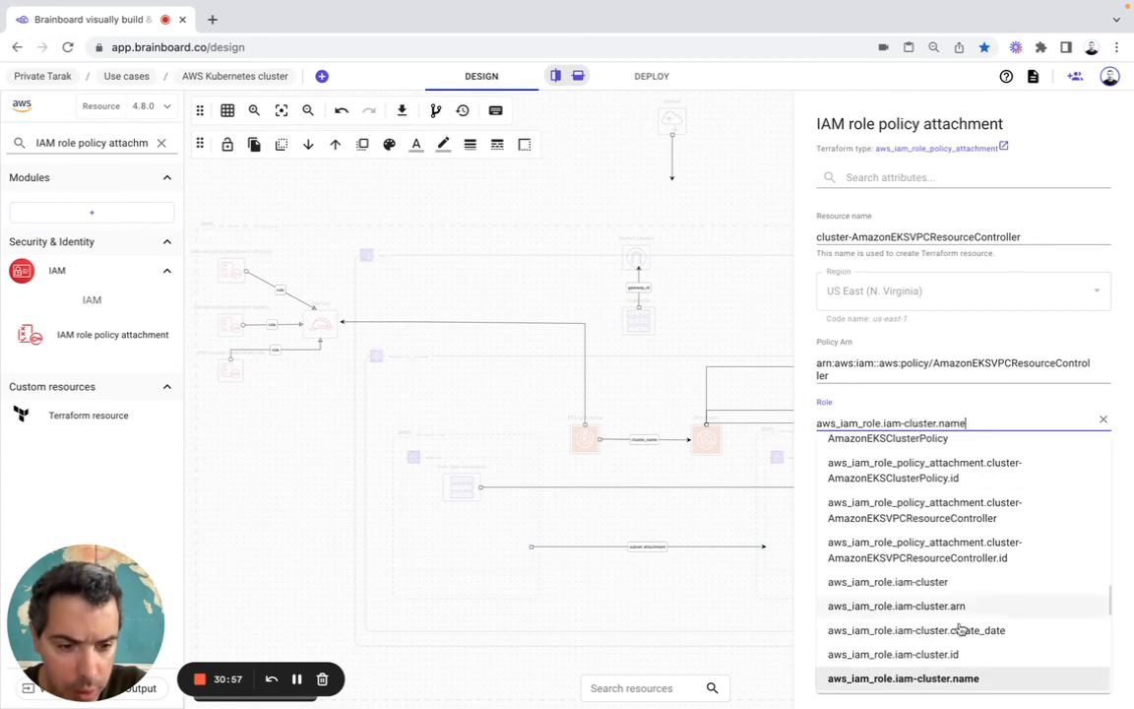
pyautogui.click(963, 681)
pyautogui.click(843, 675)
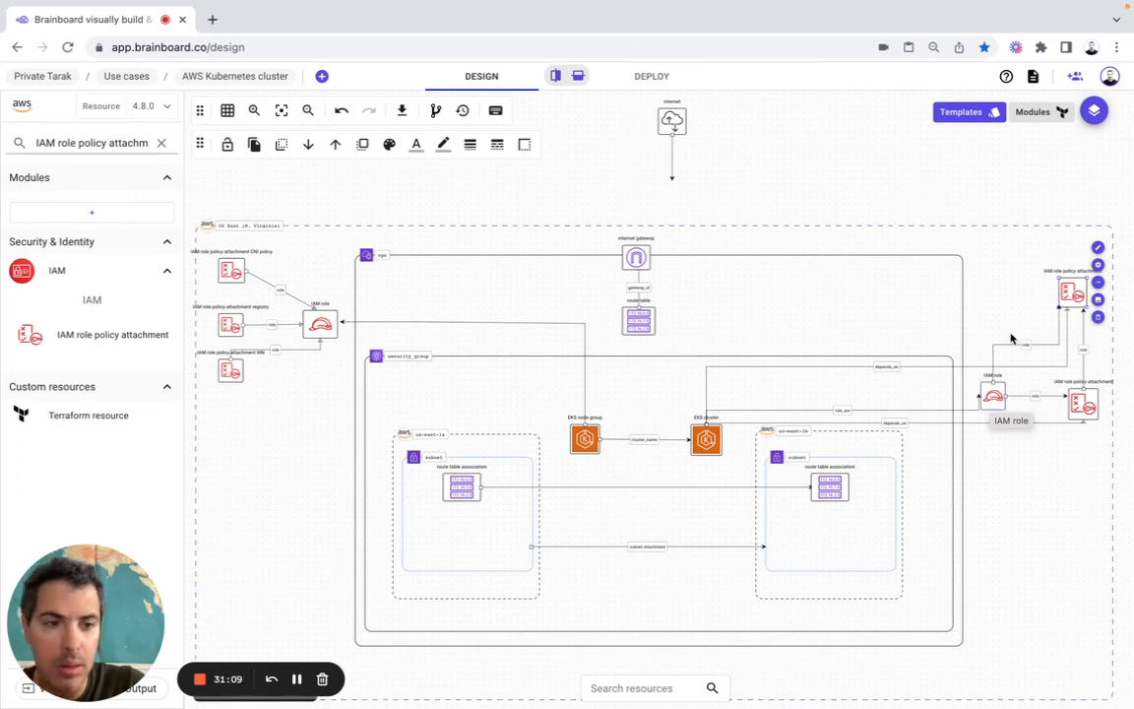
# Enlarge the US East (N. Virginia) region container up and to the right to make room around the cluster's IAM resources.
pyautogui.moveTo(1024, 266); pyautogui.dragTo(975, 266)
pyautogui.click(975, 267)
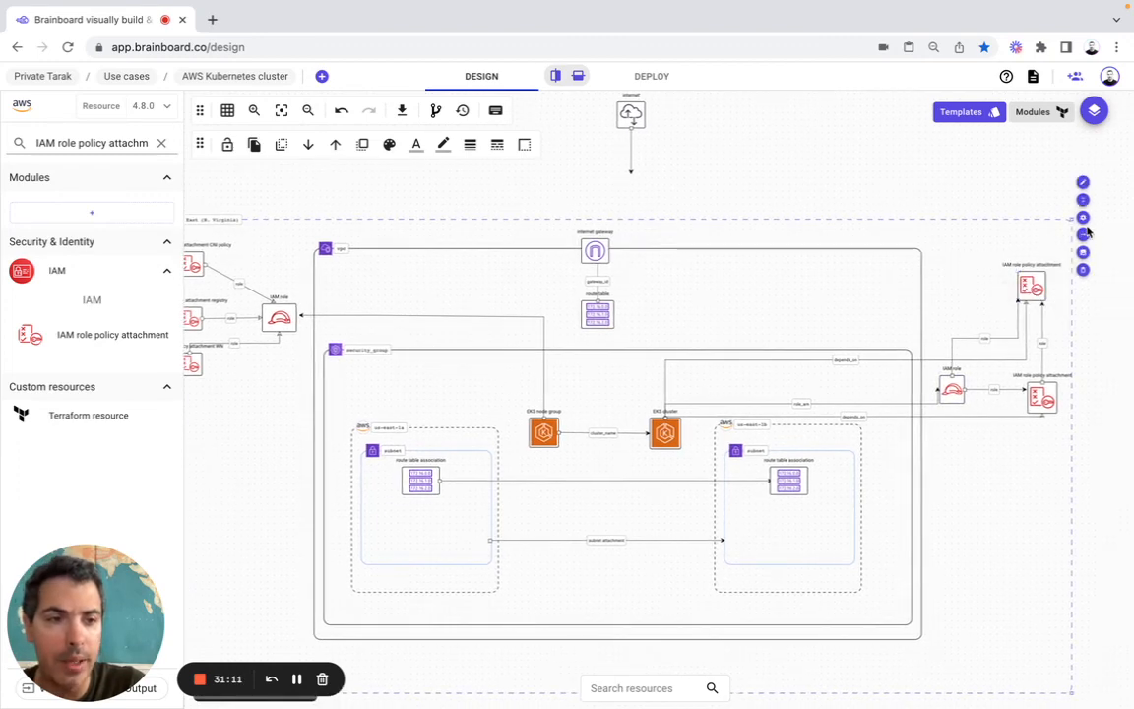
pyautogui.moveTo(1072, 220); pyautogui.dragTo(1132, 189)
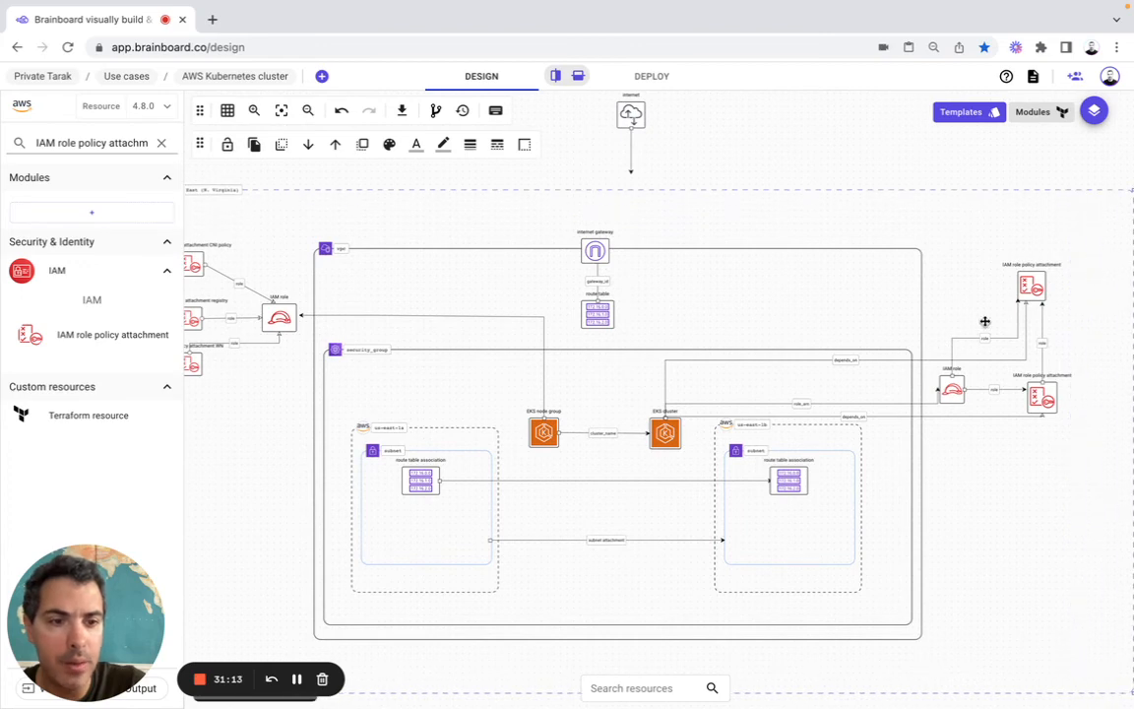
# Move the cluster IAM role up between its two policy attachments and shift both attachments outward to the right.
pyautogui.click(953, 389)
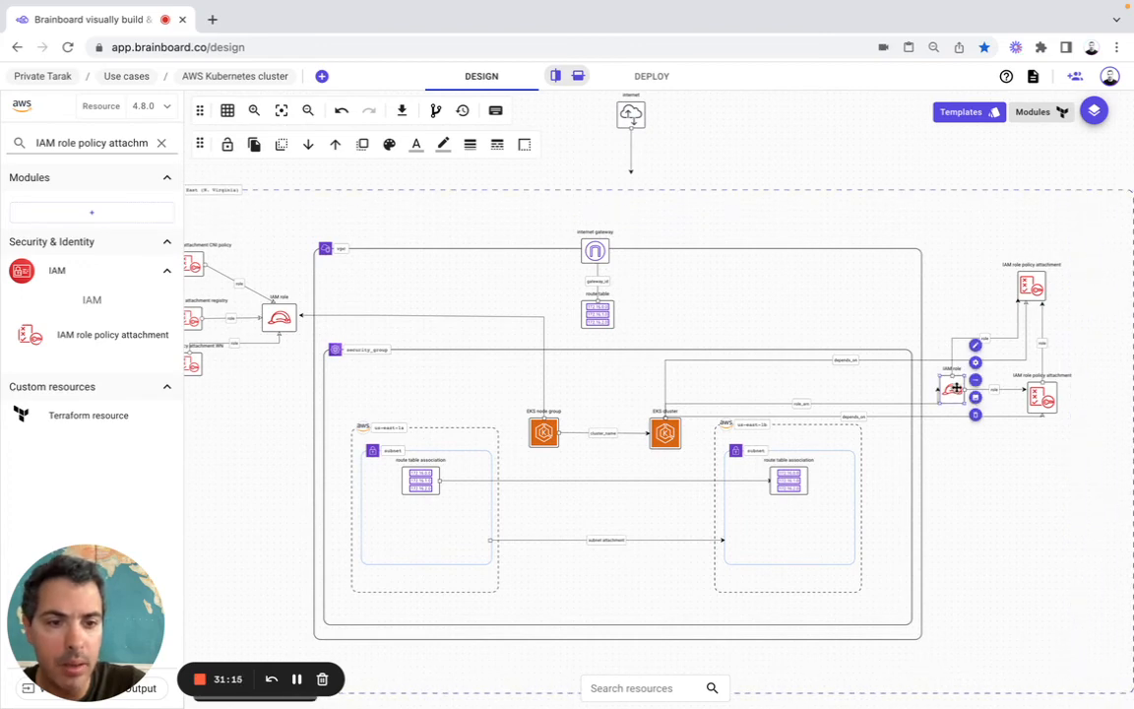
pyautogui.moveTo(953, 388); pyautogui.dragTo(951, 318)
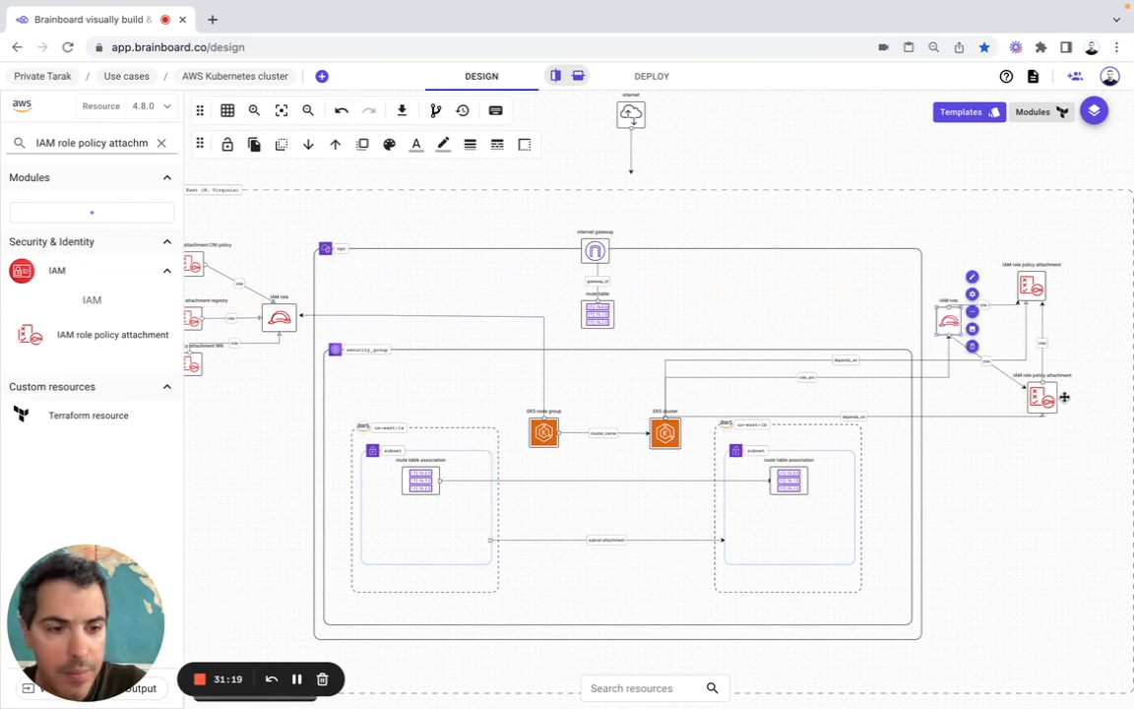
pyautogui.click(1026, 285)
pyautogui.moveTo(1026, 285); pyautogui.dragTo(1066, 262)
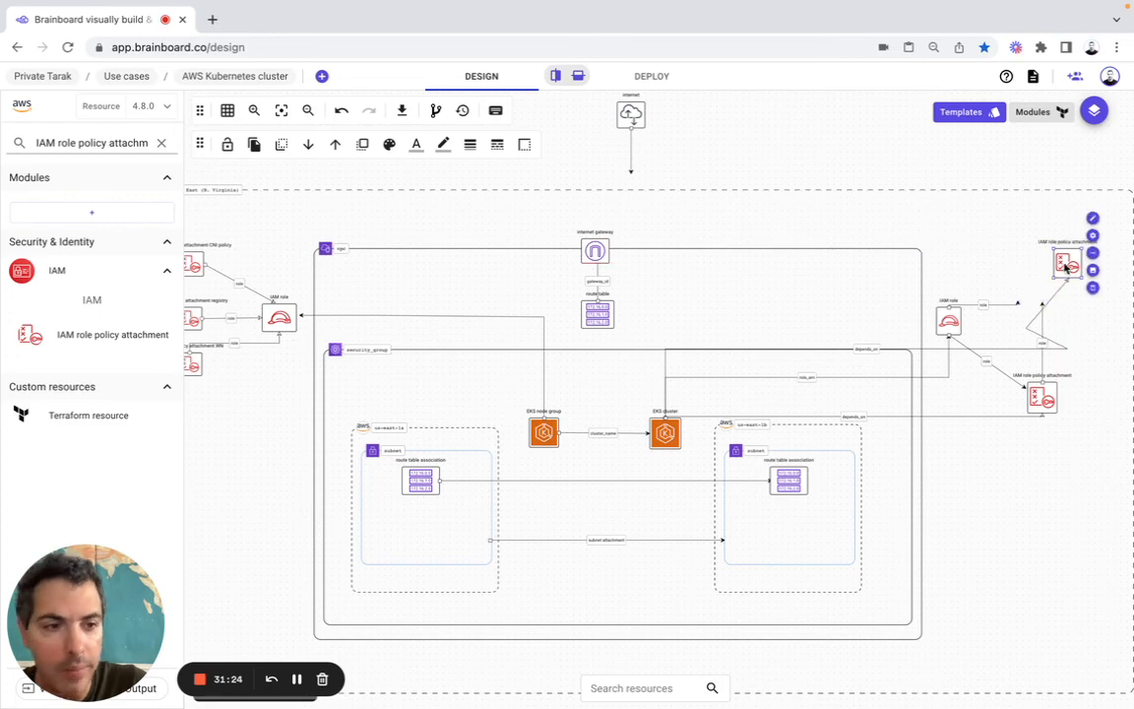
pyautogui.click(1041, 397)
pyautogui.moveTo(1041, 397); pyautogui.dragTo(1077, 405)
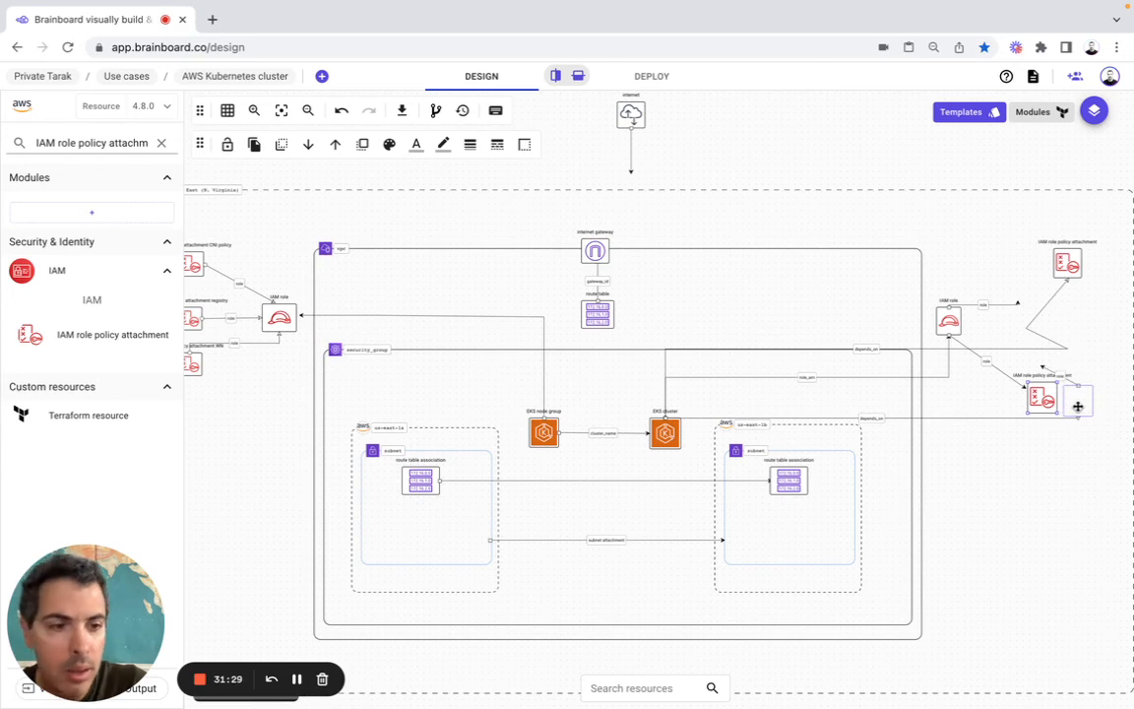
pyautogui.moveTo(1077, 406); pyautogui.dragTo(1077, 402)
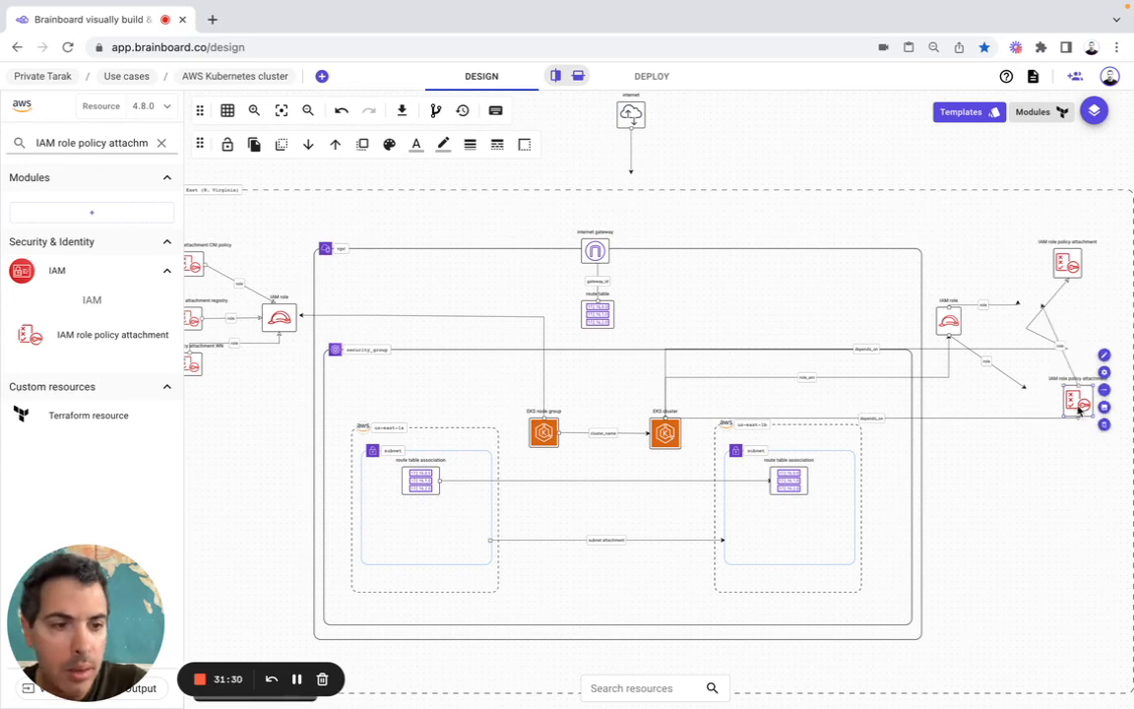
# Reattach the lower attachment's role connector, the EKS cluster's depends_on connector and the IAM role's role connector to the upper policy attachment.
pyautogui.click(1043, 308)
pyautogui.moveTo(1043, 308); pyautogui.dragTo(1085, 287)
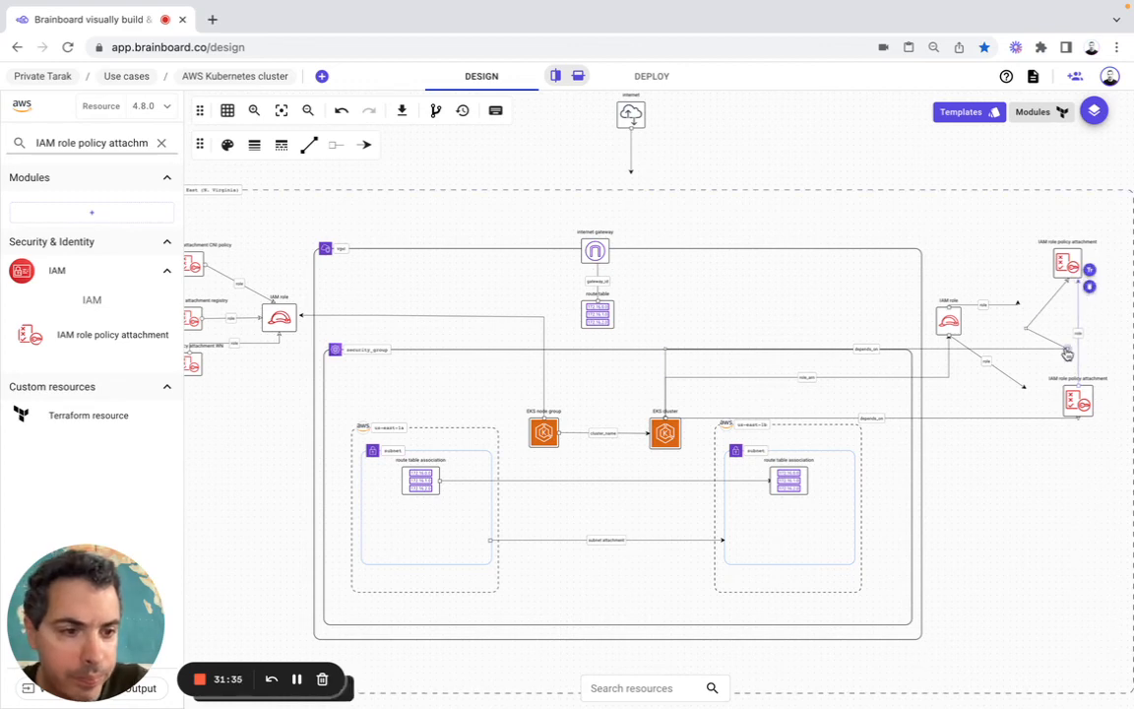
pyautogui.moveTo(1066, 352); pyautogui.dragTo(1053, 271)
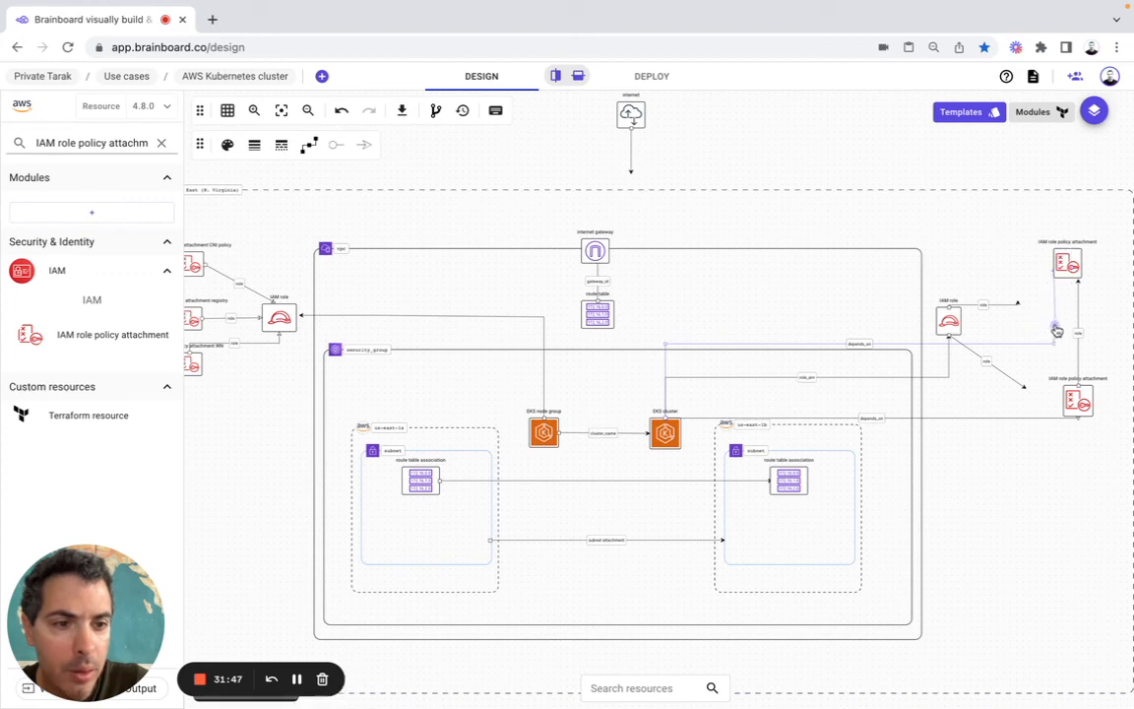
pyautogui.click(1055, 329)
pyautogui.click(1018, 304)
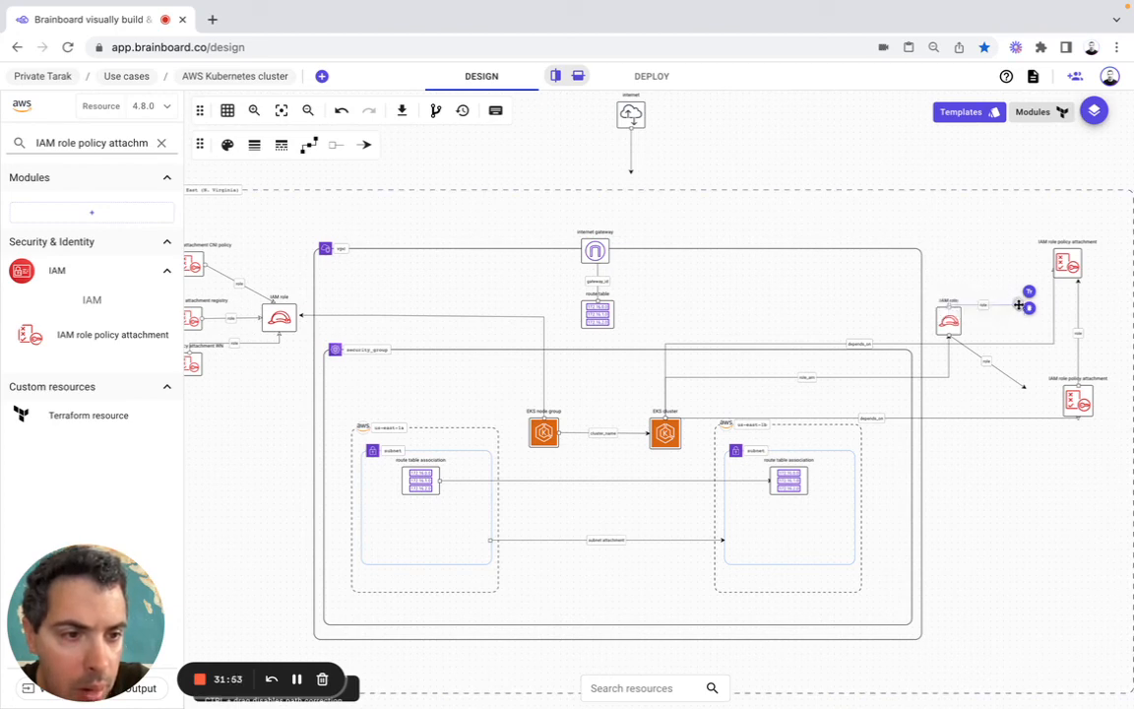
pyautogui.moveTo(1018, 304); pyautogui.dragTo(1061, 278)
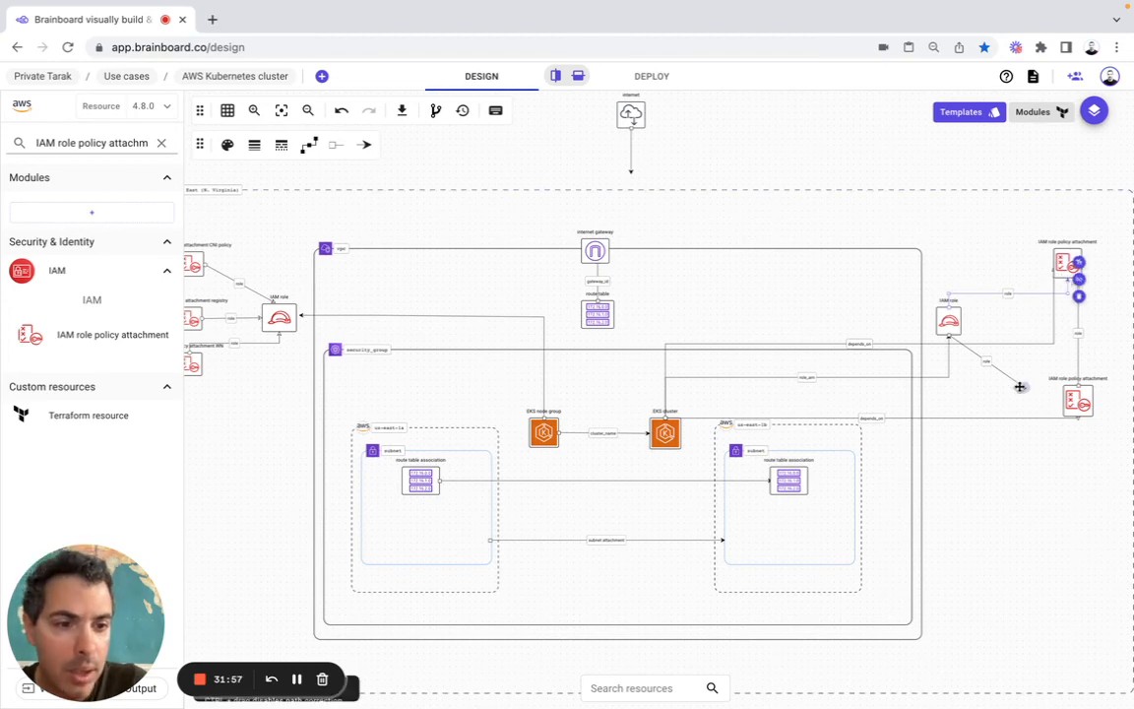
# Attach the cluster IAM role's loose role connector to the lower IAM role policy attachment.
pyautogui.moveTo(1023, 387); pyautogui.dragTo(1061, 387)
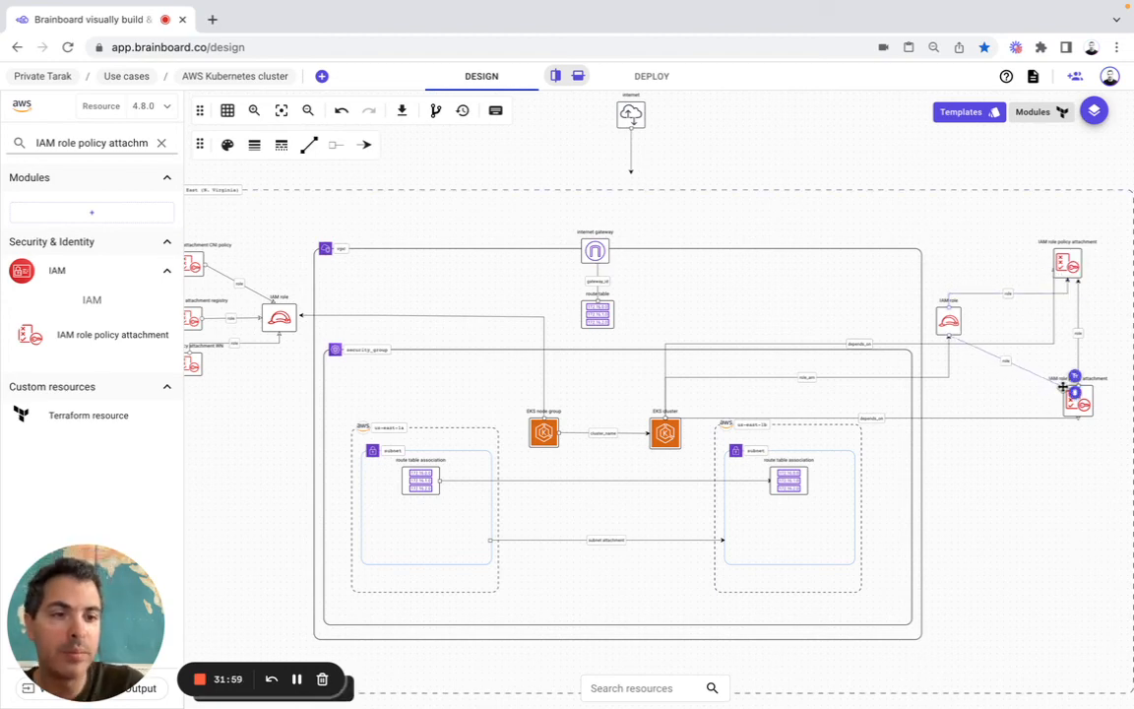
pyautogui.click(281, 113)
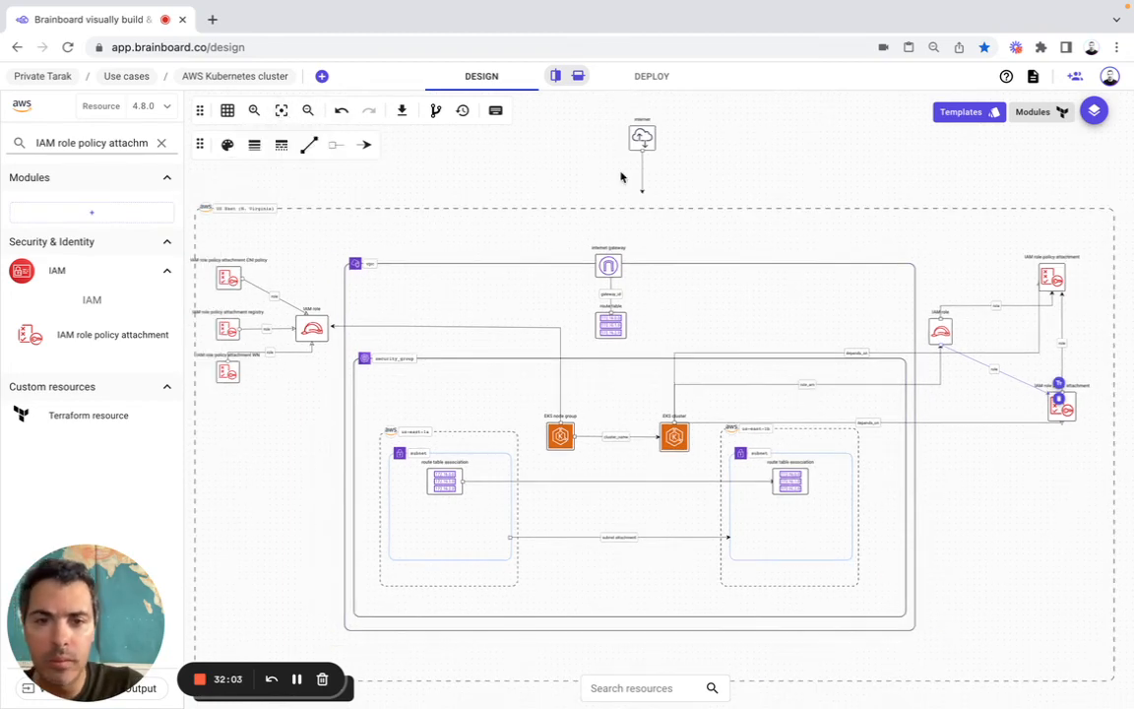
# Move the internet element directly above the internet gateway and connect its arrow to the gateway.
pyautogui.moveTo(644, 138)
pyautogui.mouseDown()
pyautogui.moveTo(607, 135)
pyautogui.moveTo(608, 178)
pyautogui.mouseUp()
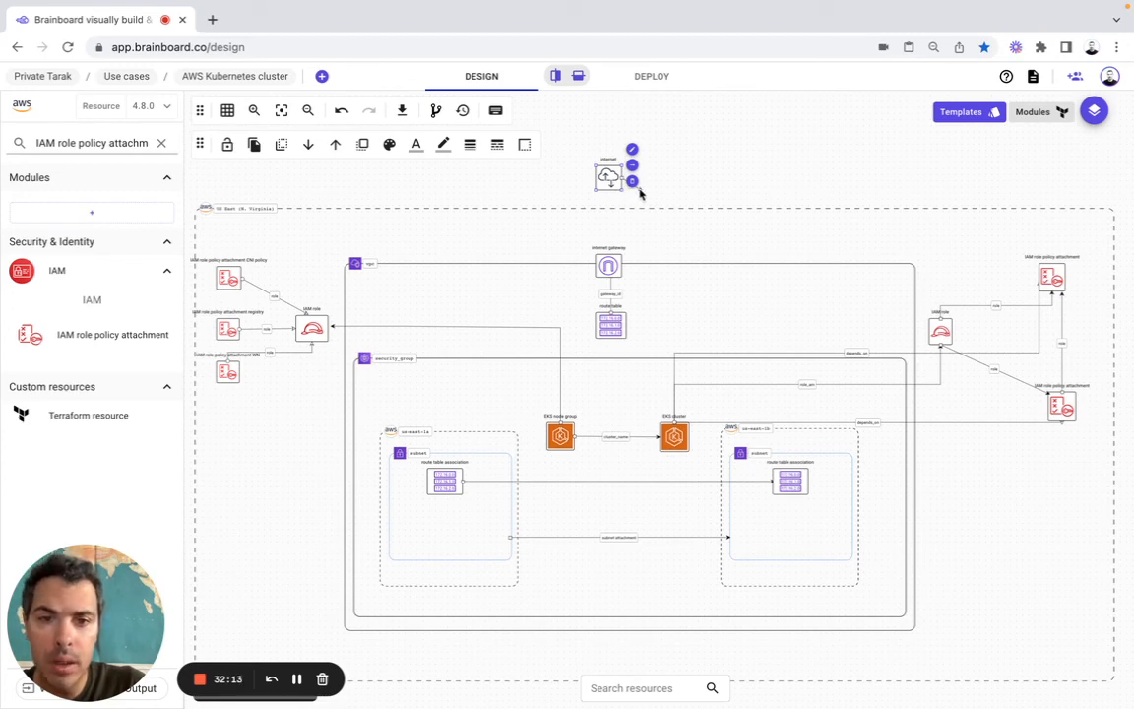
pyautogui.moveTo(640, 190); pyautogui.dragTo(609, 256)
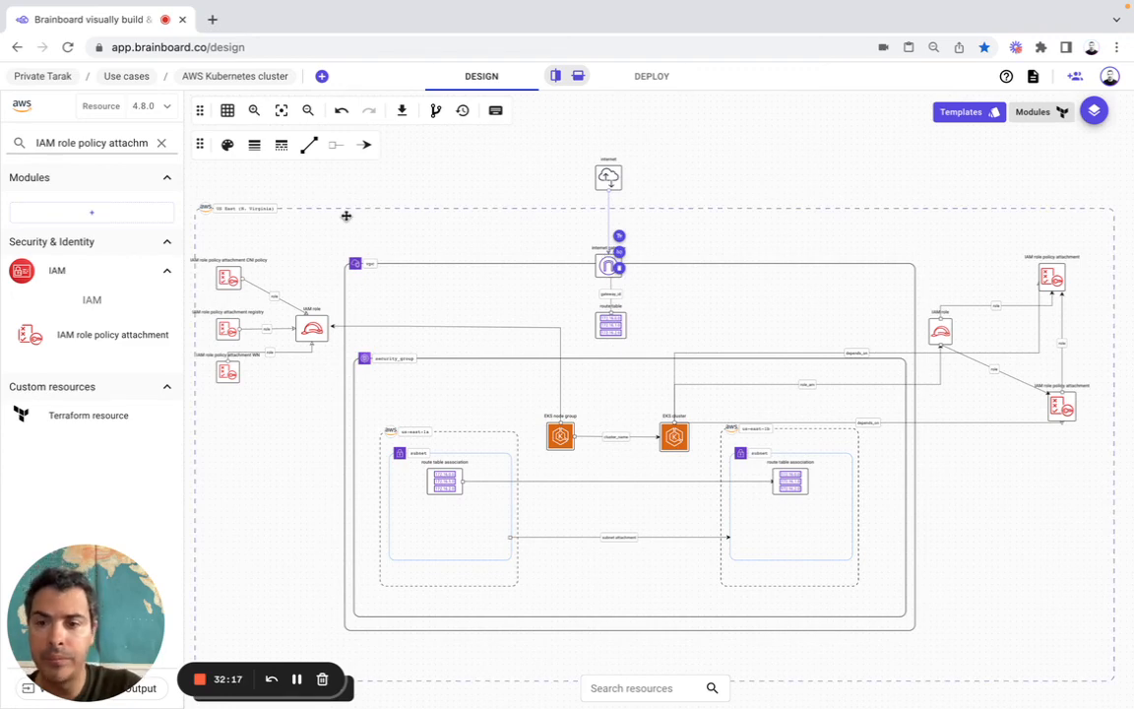
pyautogui.click(282, 112)
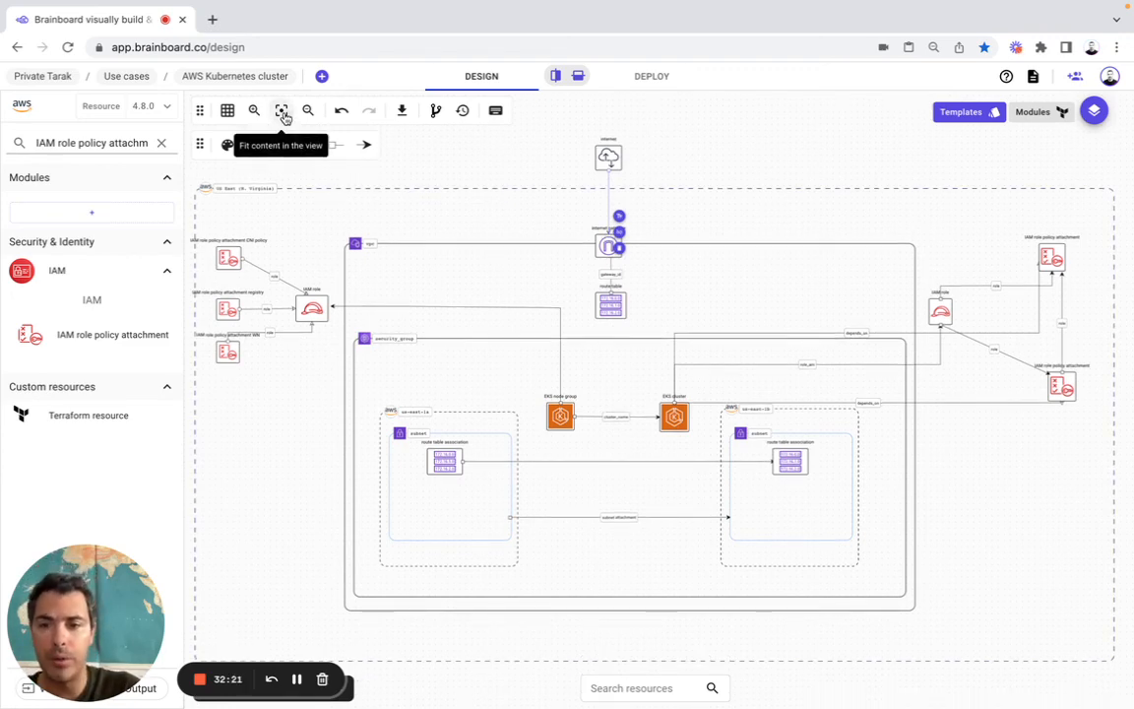
# Show the Terraform code beside the design and open the Terraform variables.
pyautogui.click(555, 76)
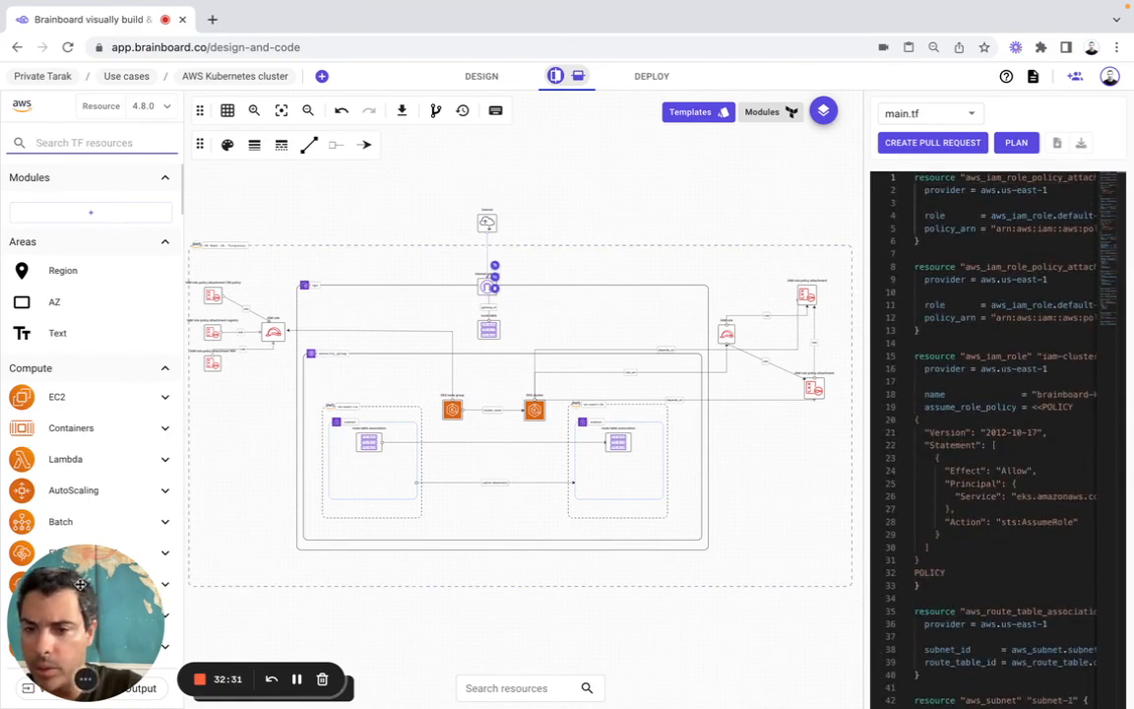
pyautogui.moveTo(88, 582); pyautogui.dragTo(394, 577)
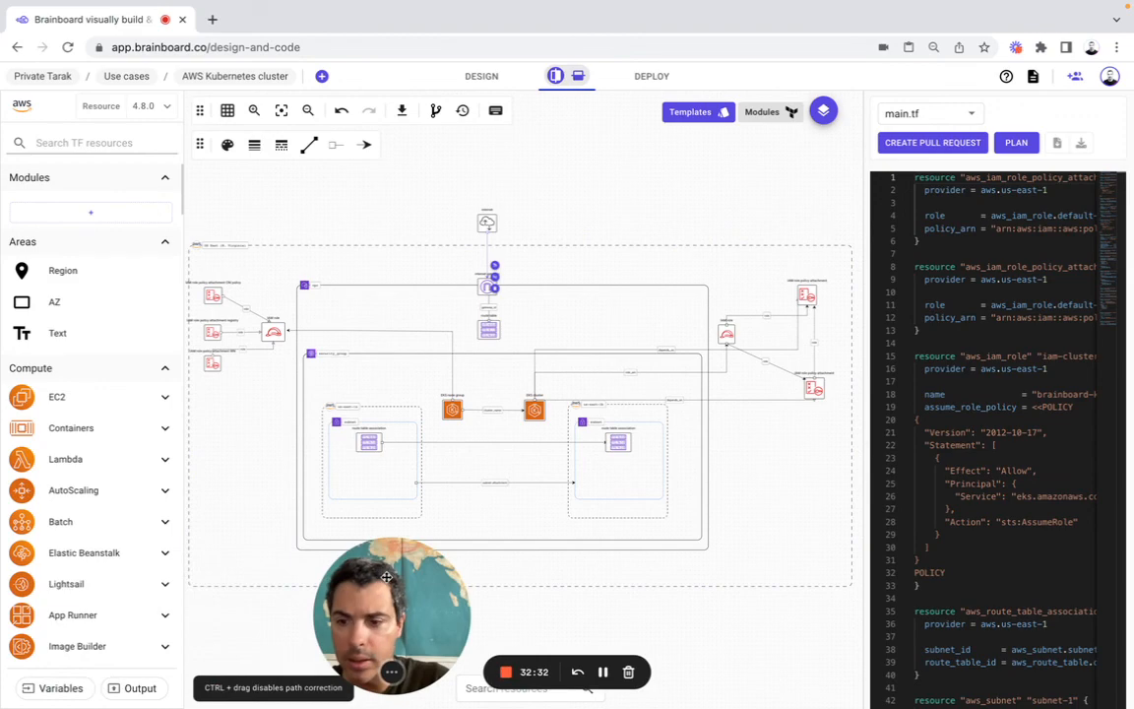
pyautogui.click(61, 688)
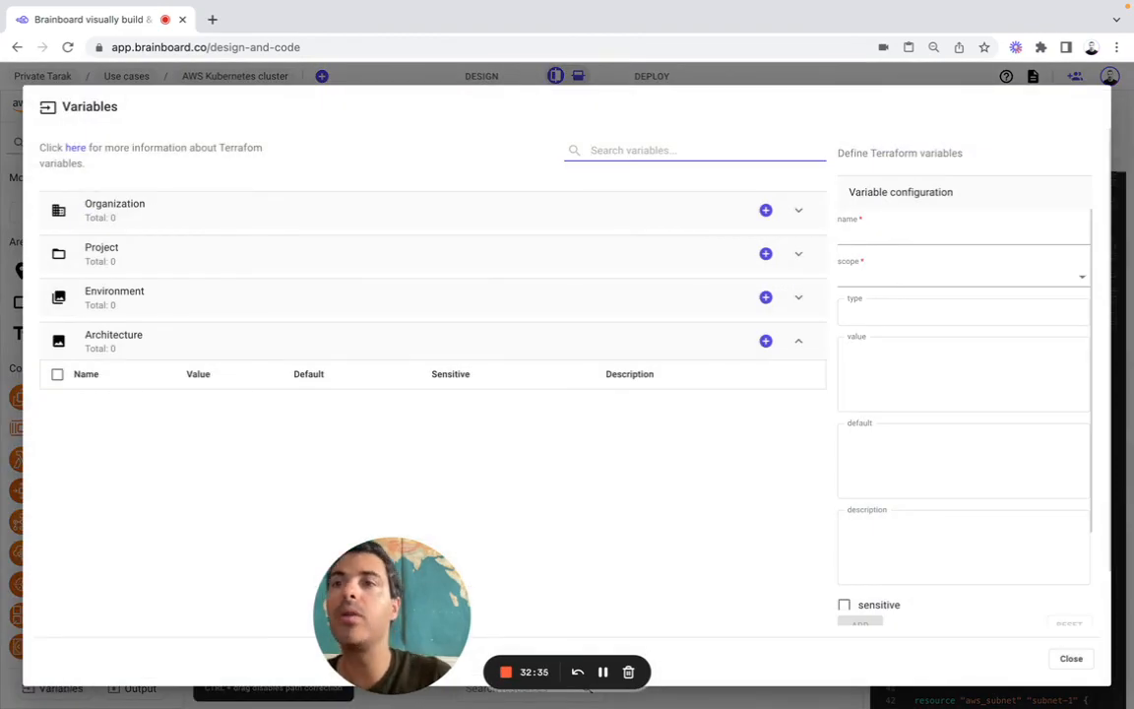
pyautogui.press('super+Tab')
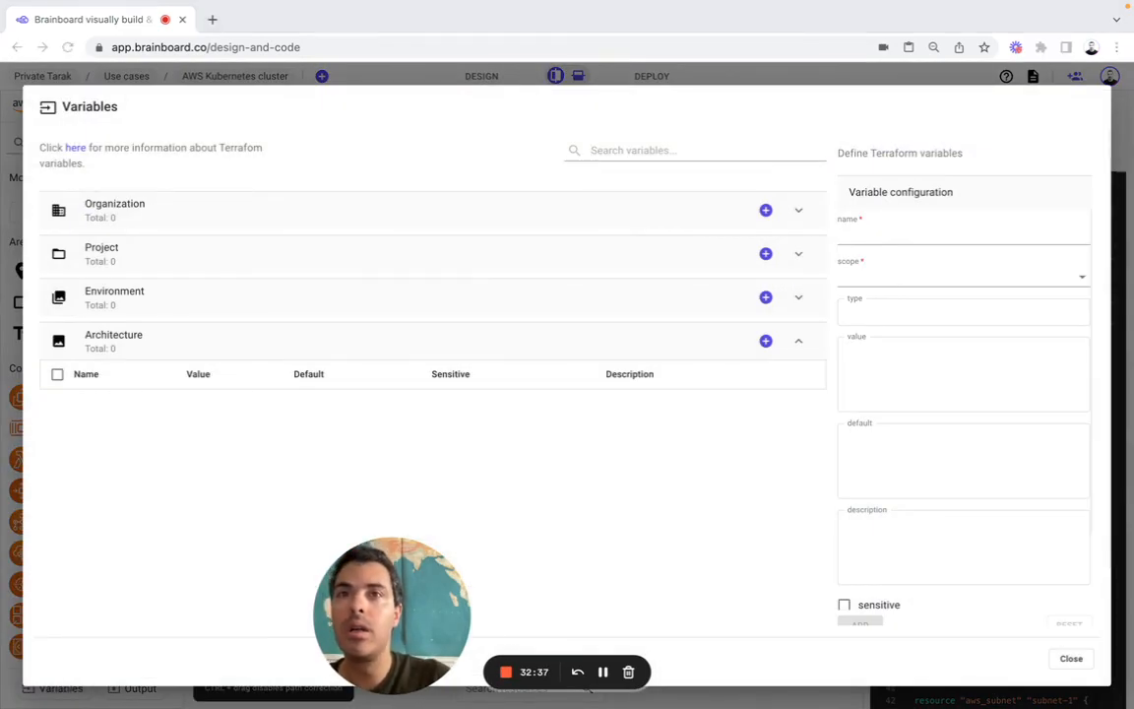
# Add an architecture-scoped variable cluster-name of type string with the default Brainboard-eks.
pyautogui.click(766, 340)
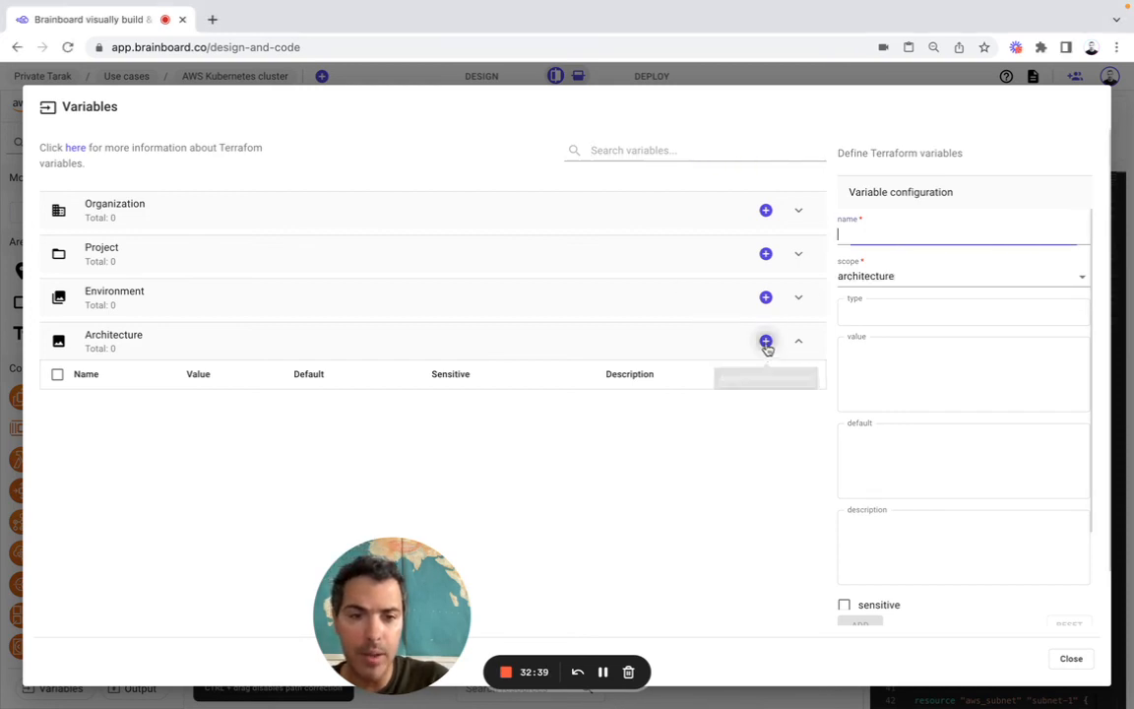
pyautogui.write('cluster')
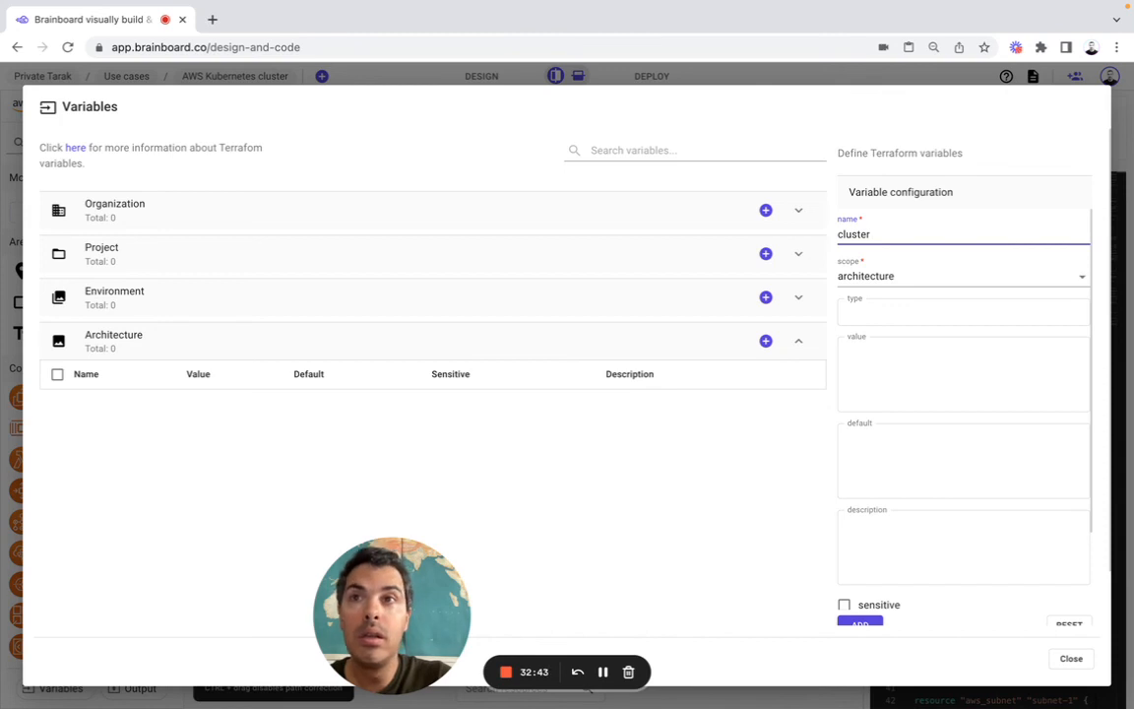
pyautogui.write('-name')
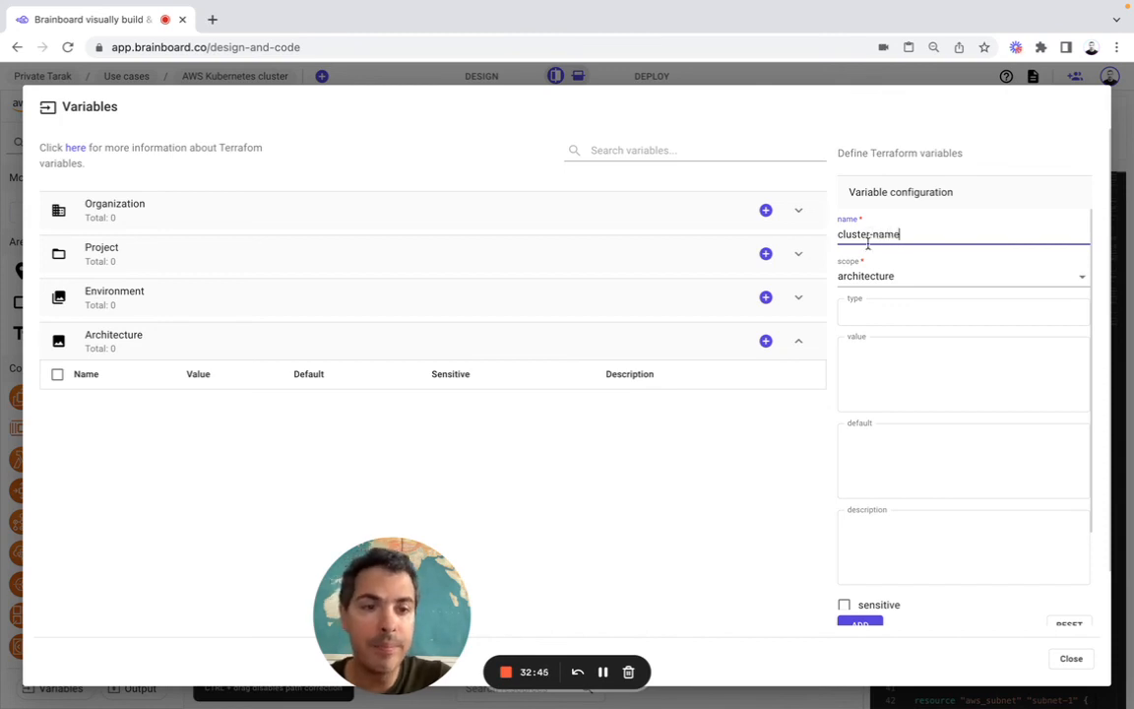
pyautogui.click(866, 307)
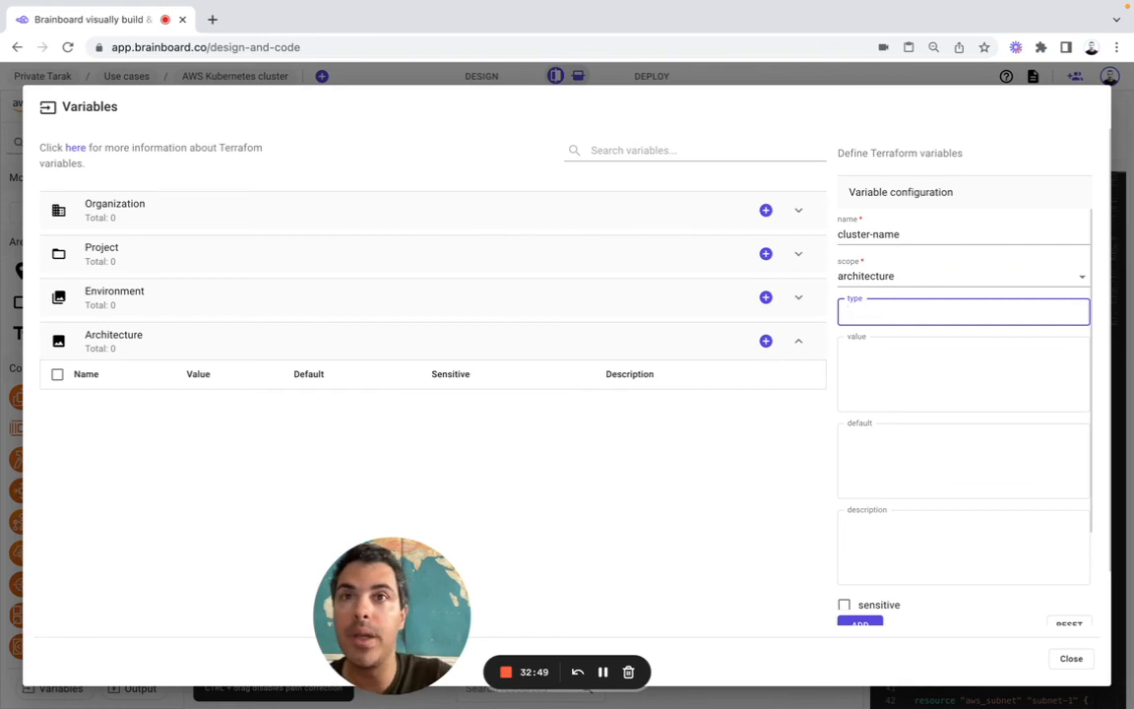
pyautogui.press('super+Tab')
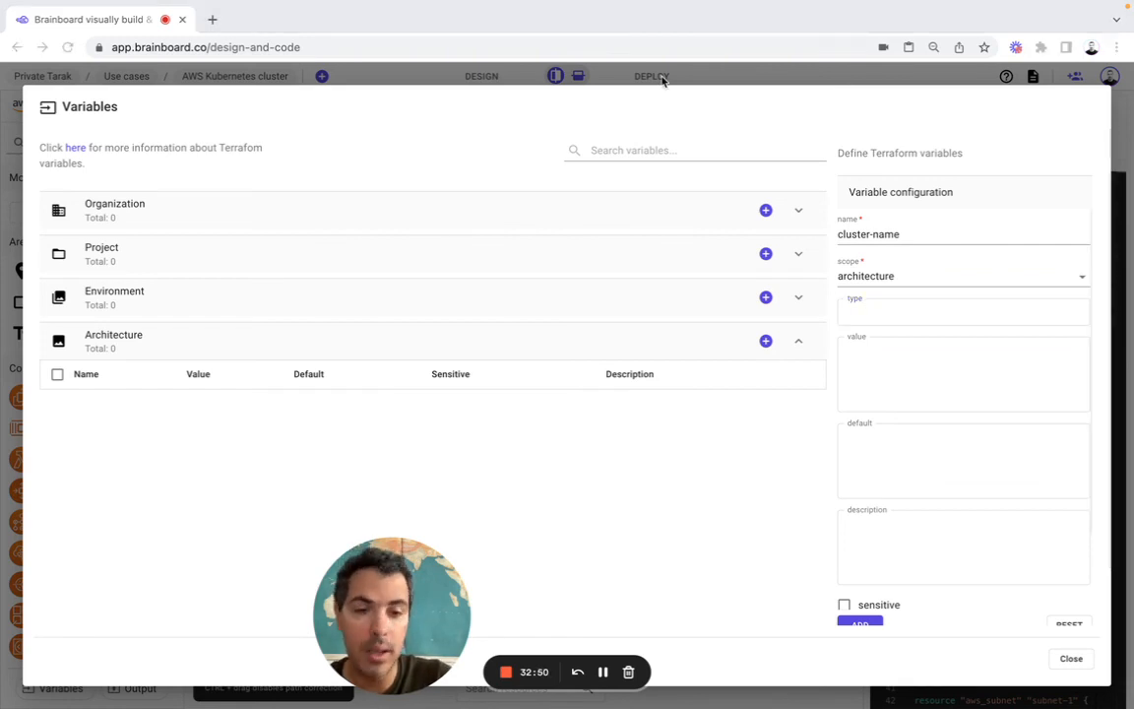
pyautogui.click(880, 317)
pyautogui.write('string')
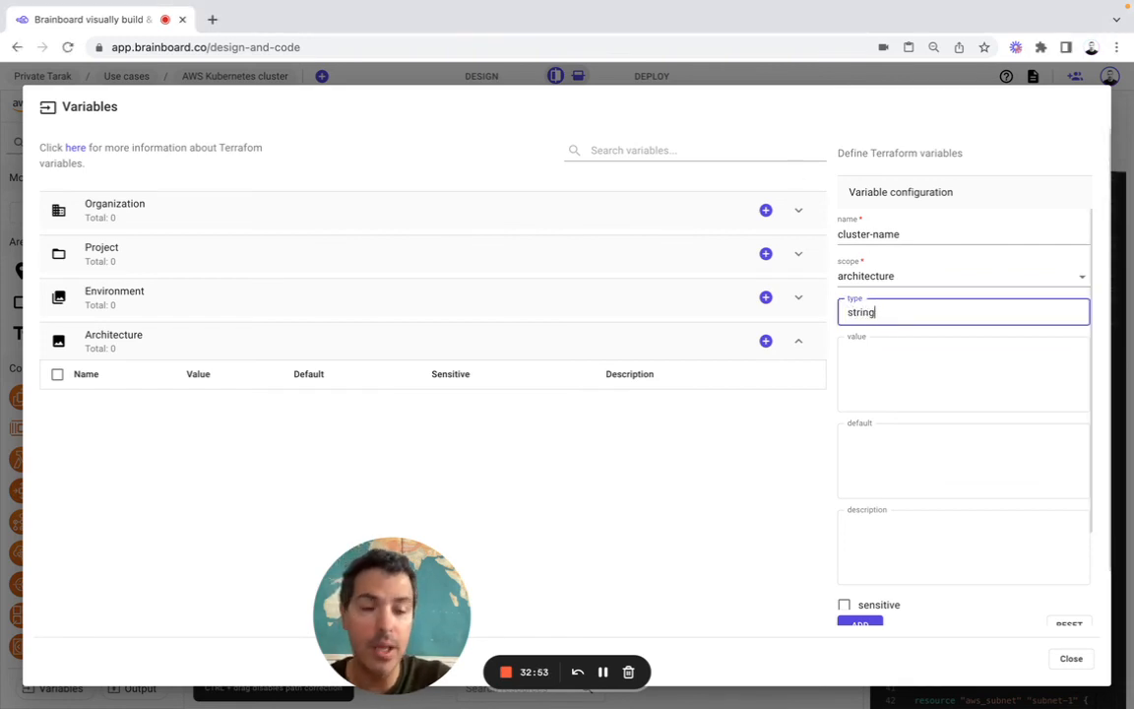
pyautogui.click(899, 453)
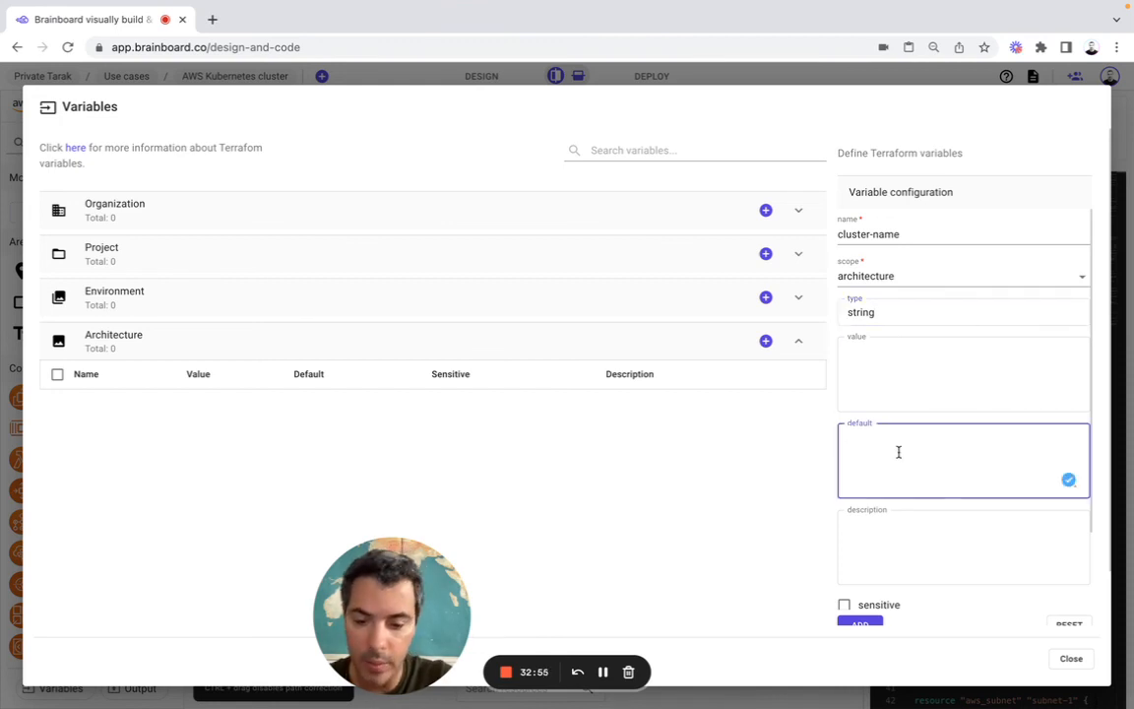
pyautogui.write('brain')
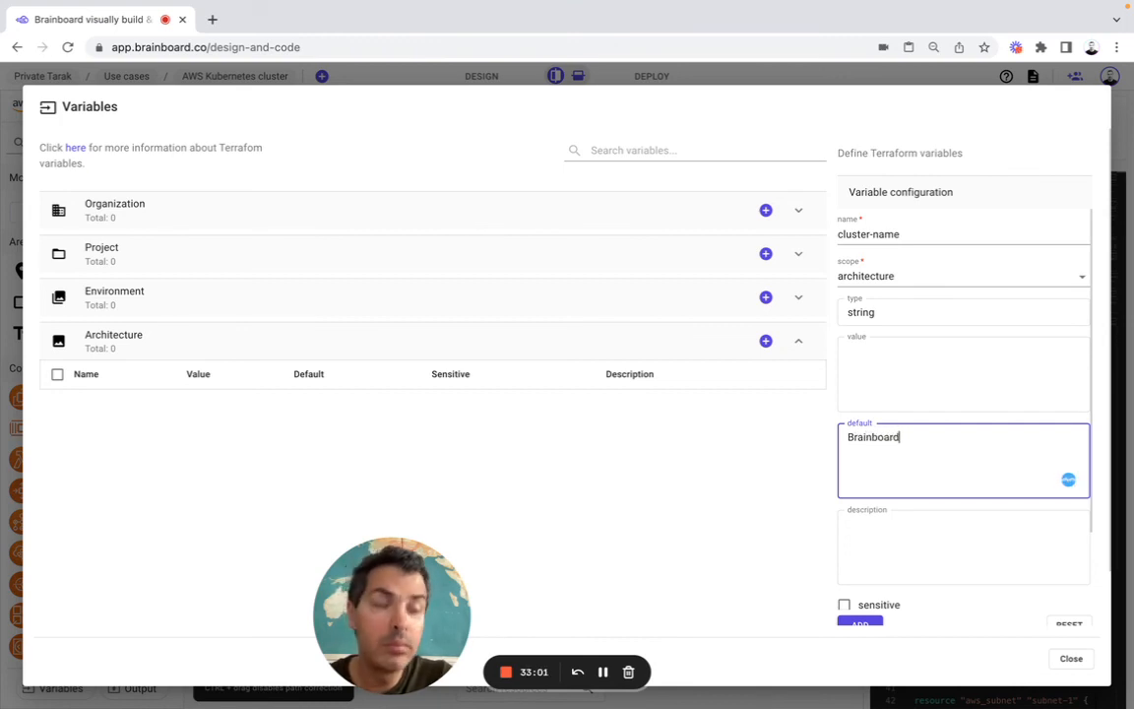
pyautogui.write('board-eks')
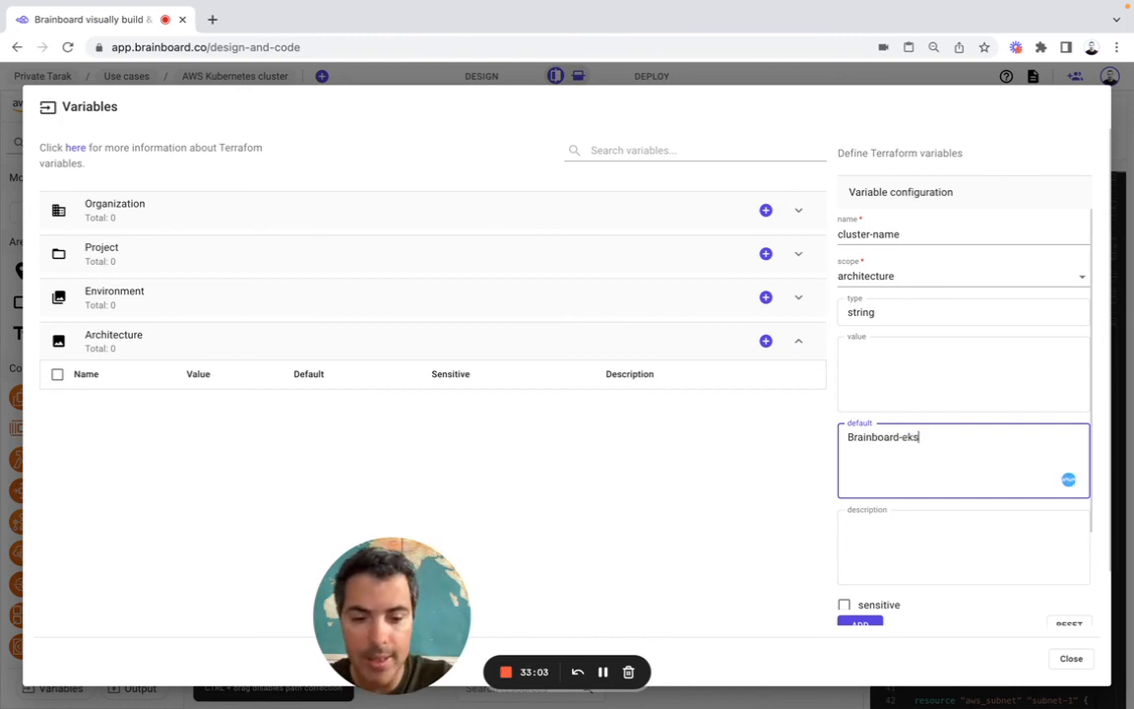
pyautogui.click(862, 621)
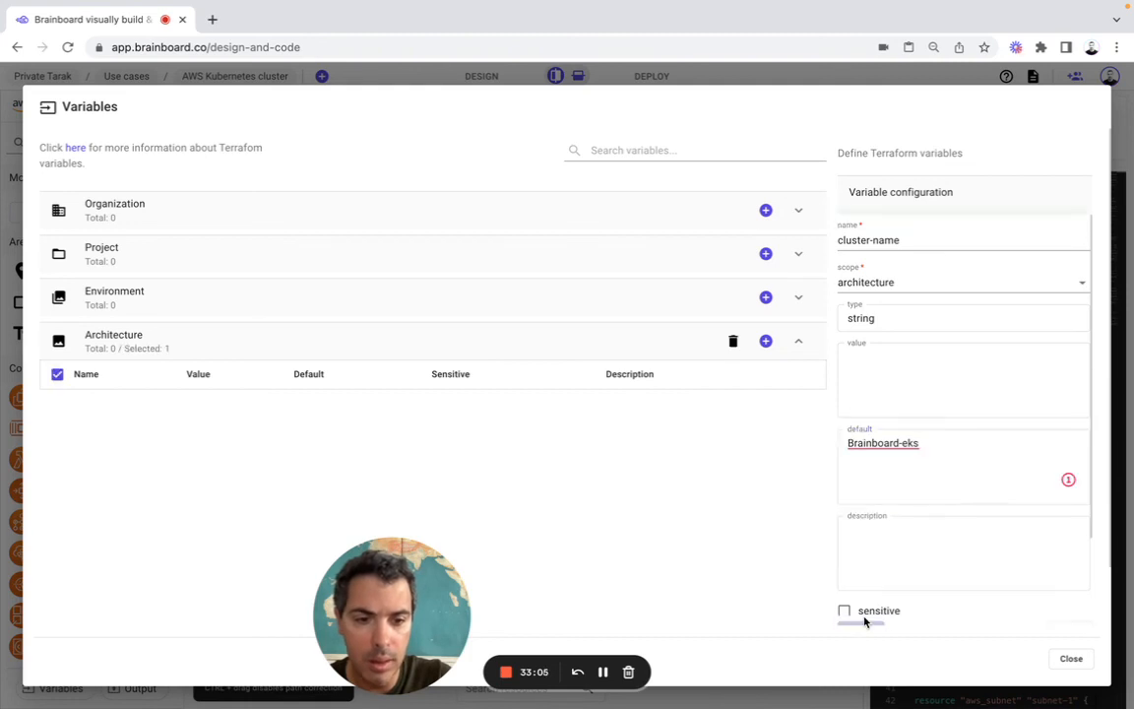
# Add an architecture-scoped variable workstation-external-cidr of type string with the default 0.0.0.0/0, and close the variables.
pyautogui.click(766, 342)
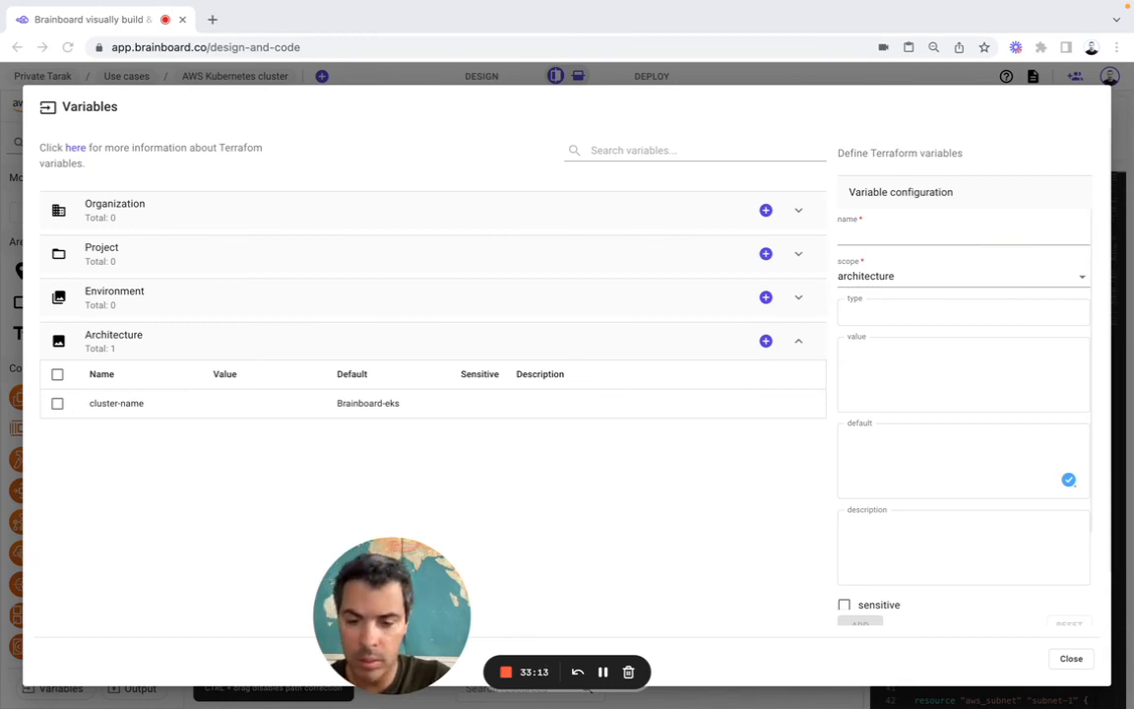
pyautogui.click(903, 236)
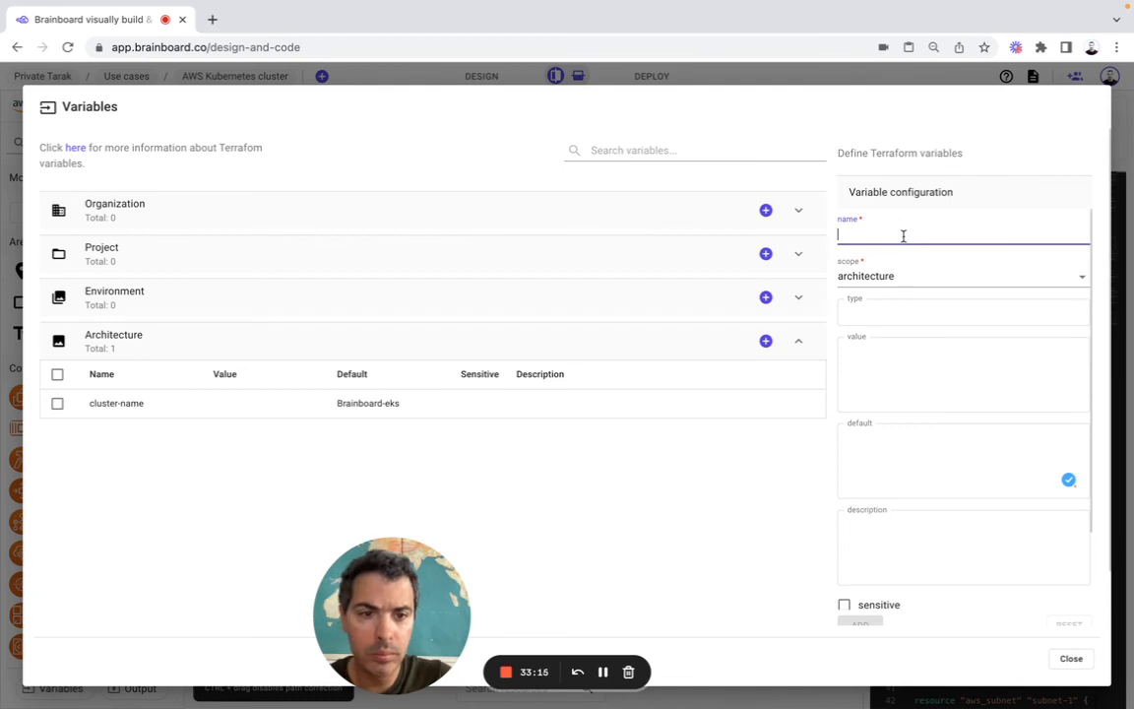
pyautogui.write('workstation-external-cidr')
pyautogui.click(876, 310)
pyautogui.write('s')
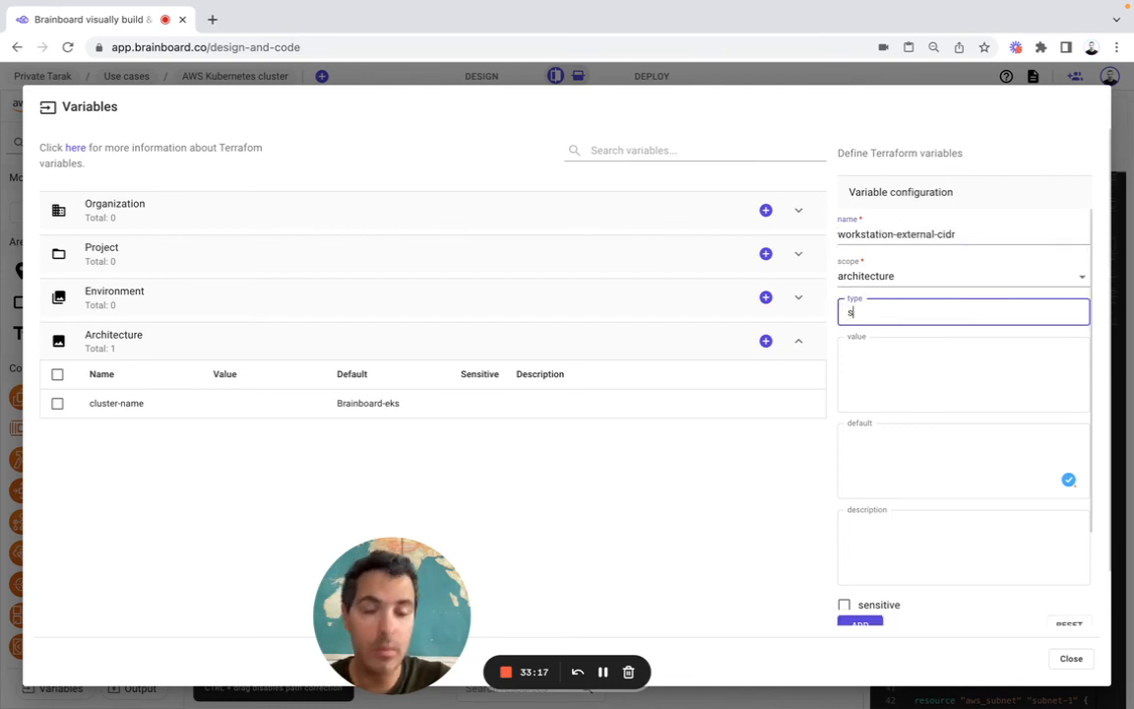
pyautogui.write('tring')
pyautogui.click(878, 481)
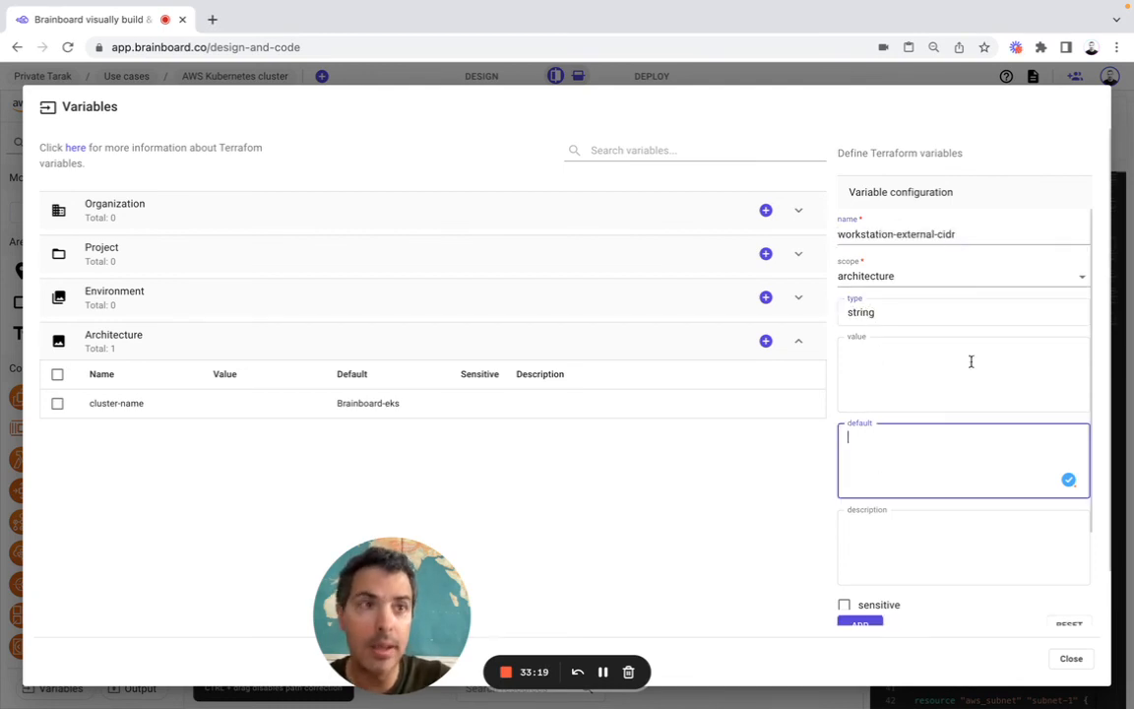
pyautogui.press('super+Tab')
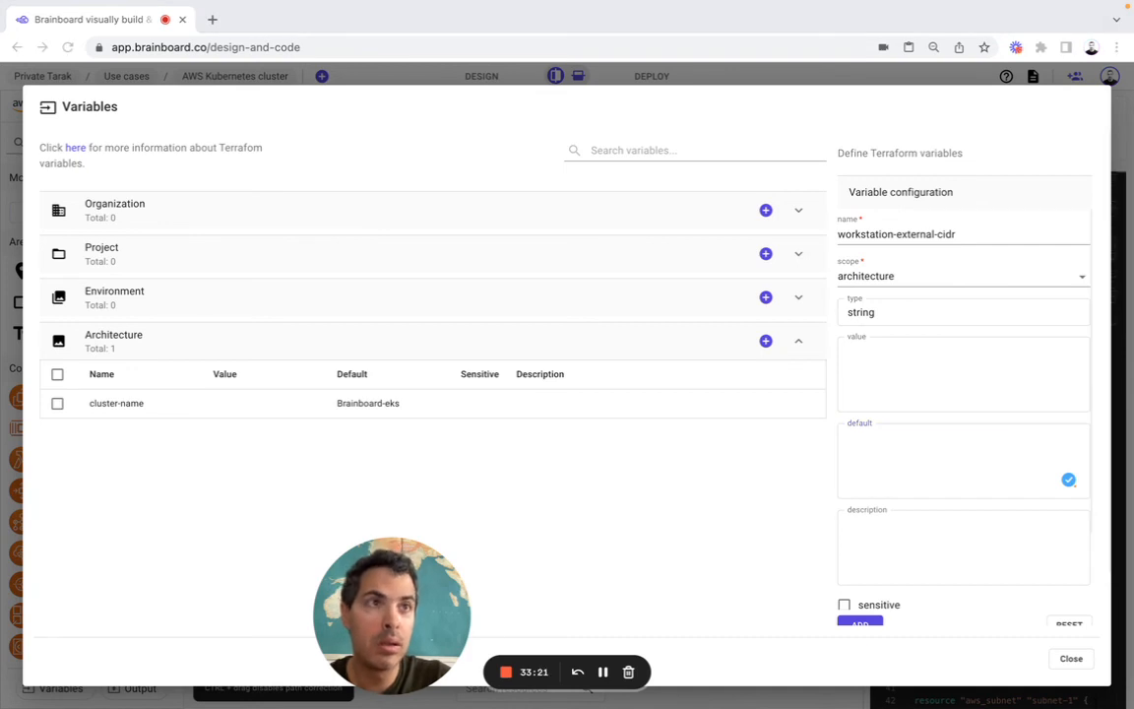
pyautogui.click(876, 488)
pyautogui.write('0.0.0.0/0')
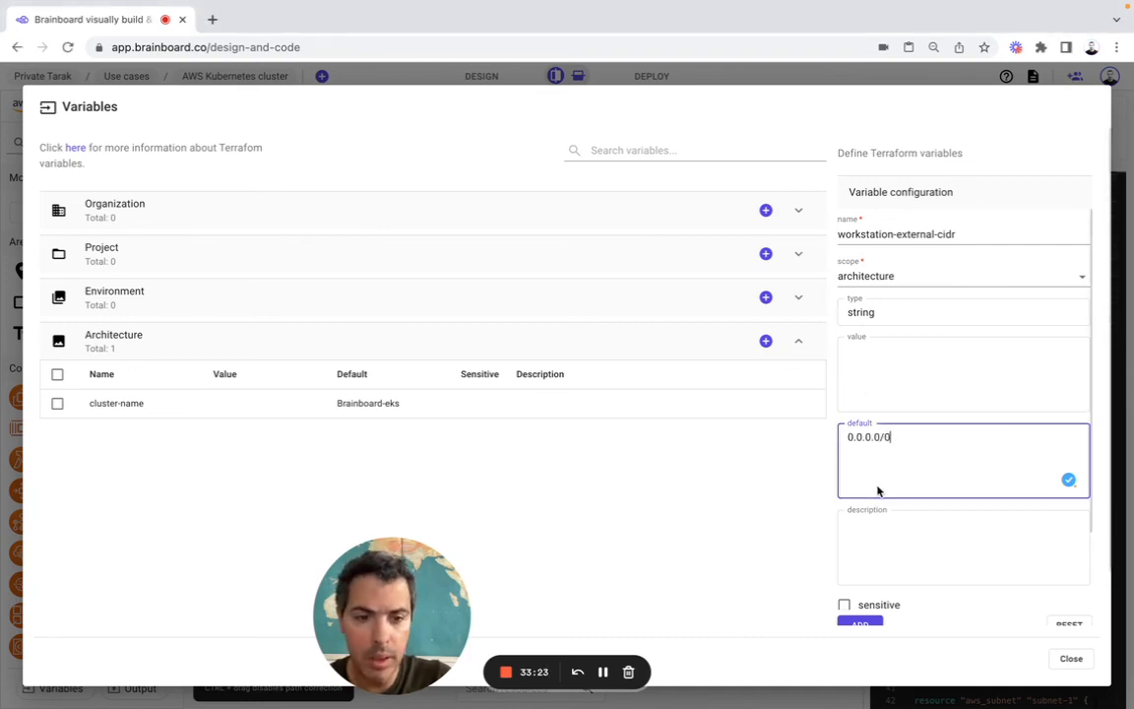
pyautogui.click(872, 622)
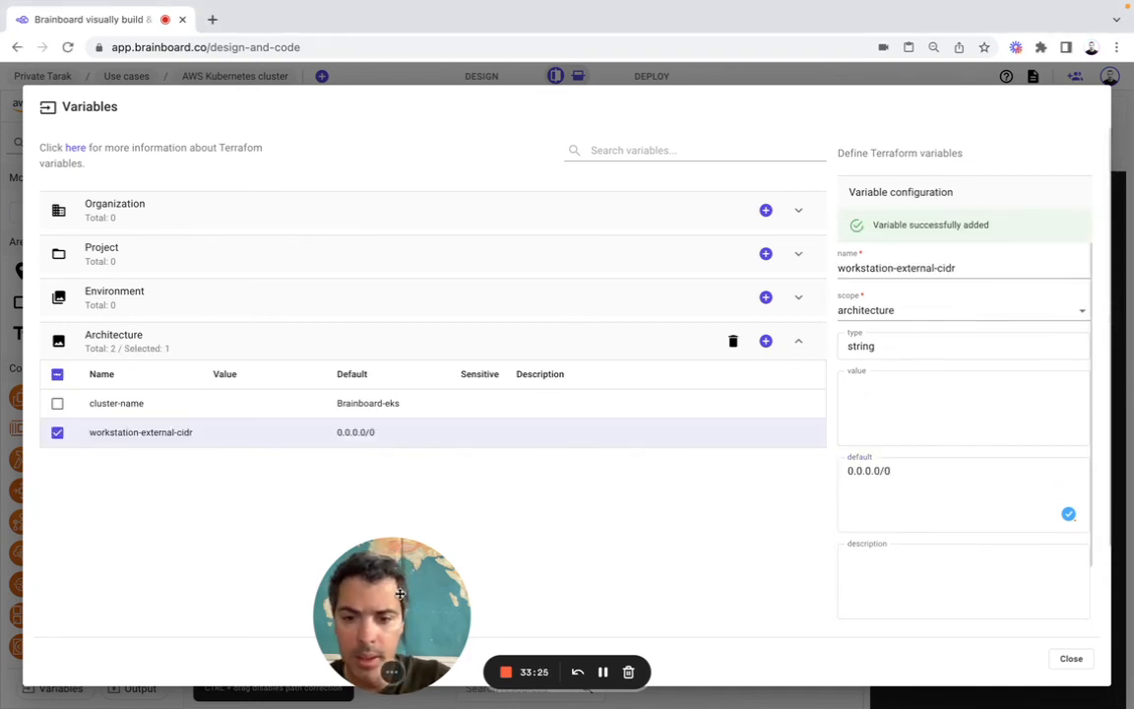
pyautogui.moveTo(401, 598); pyautogui.dragTo(136, 576)
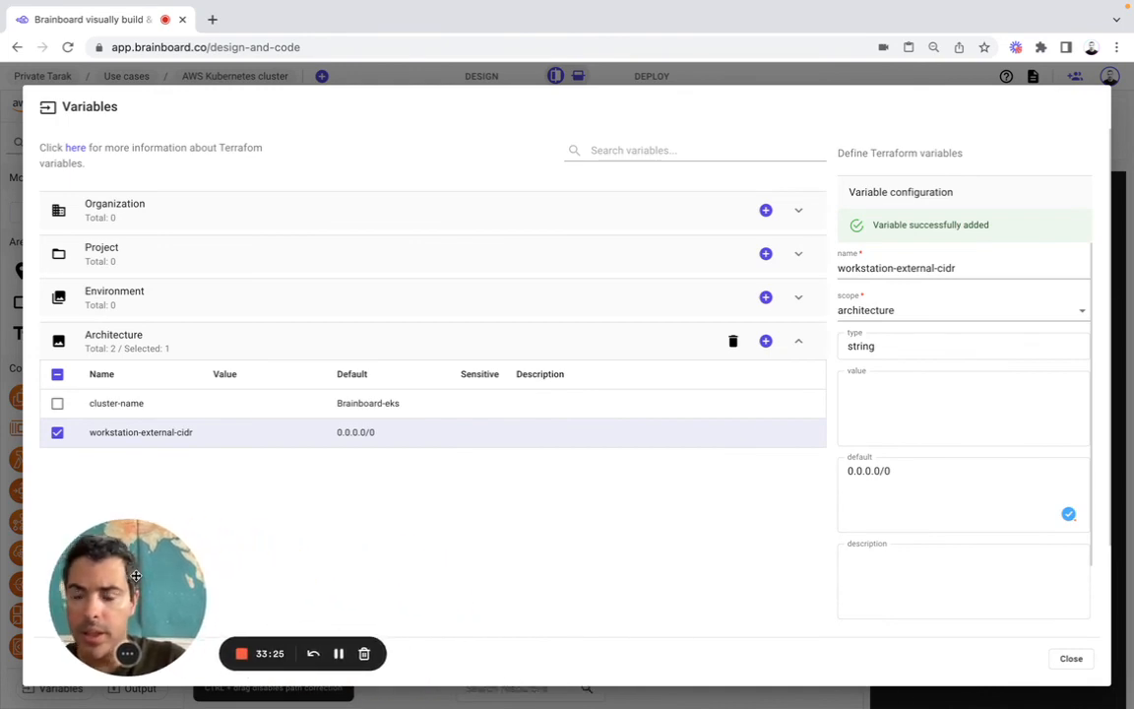
pyautogui.click(1071, 659)
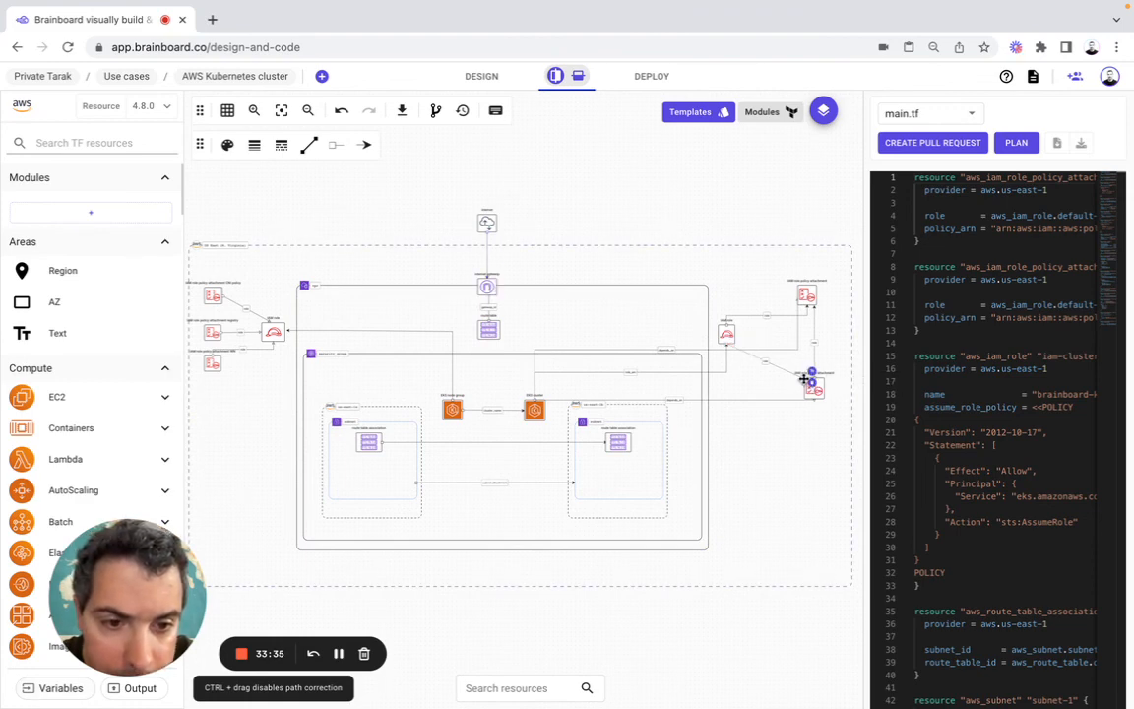
# Adjust the role connector between the cluster IAM role and the lower policy attachment and change it to right-angled routing.
pyautogui.moveTo(804, 378); pyautogui.dragTo(729, 344)
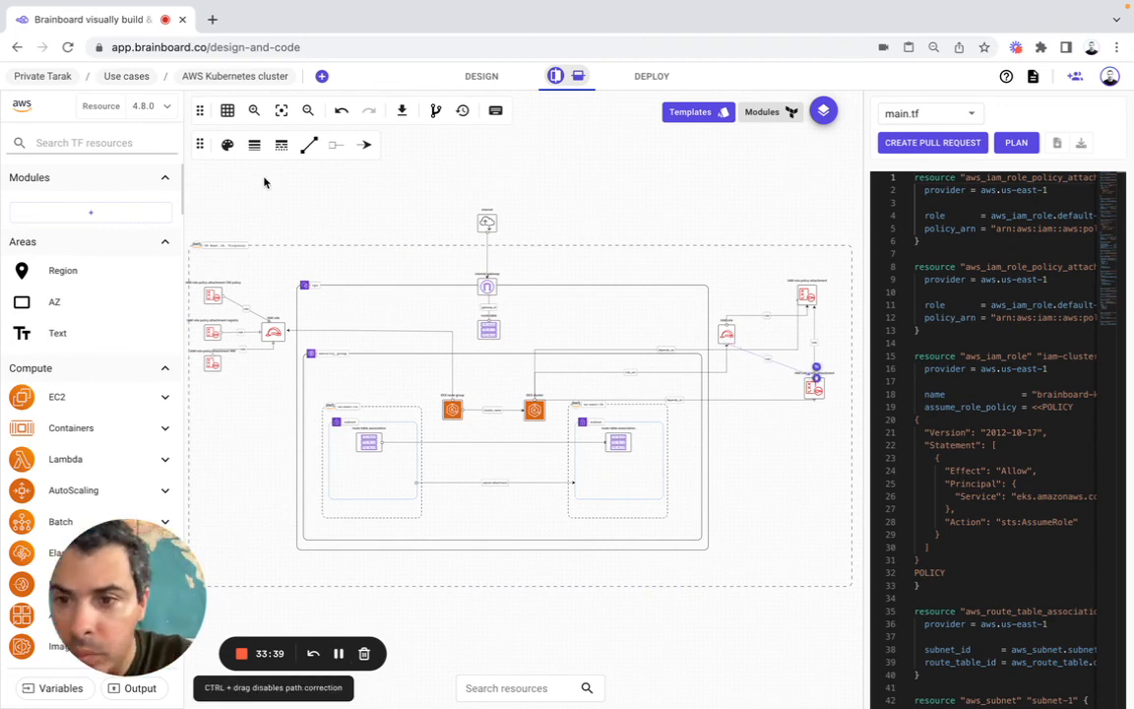
pyautogui.click(308, 145)
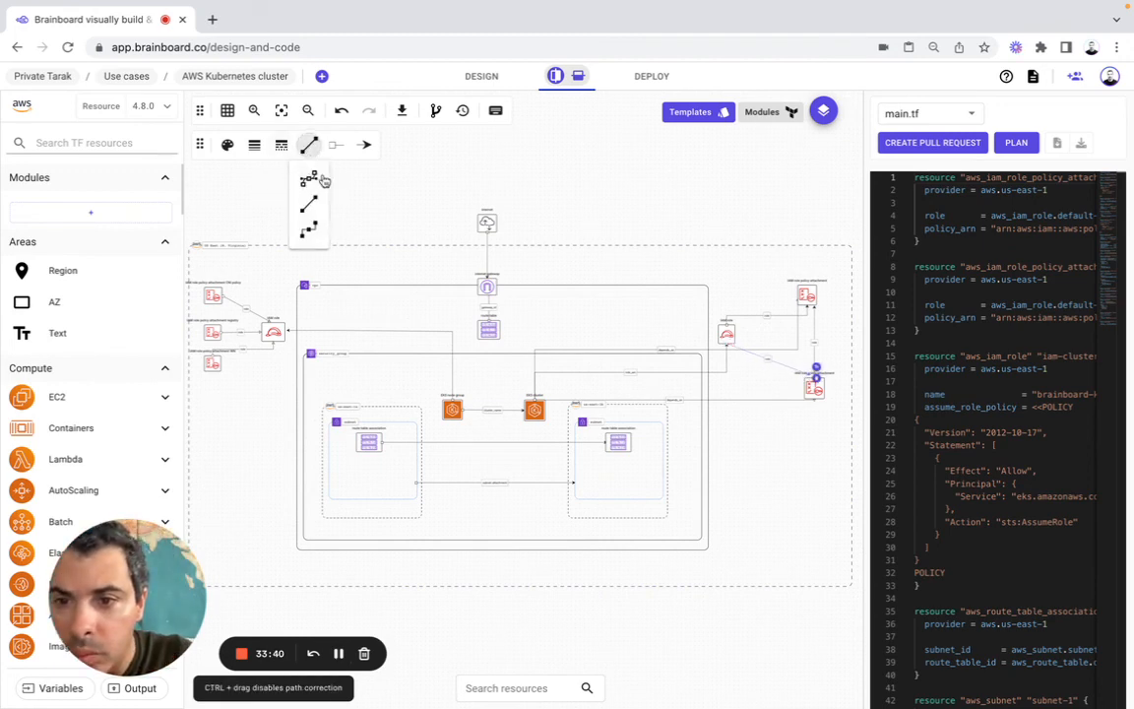
pyautogui.click(310, 229)
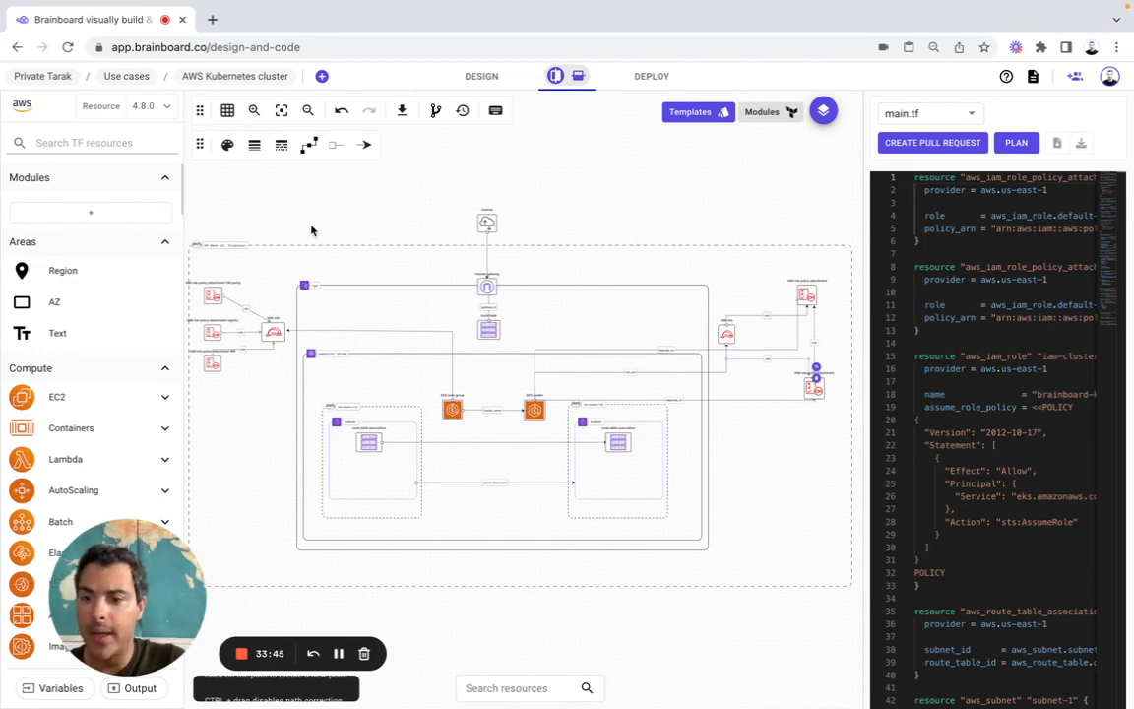
# Review the resources in the generated main.tf Terraform code in the deployment view.
pyautogui.click(340, 653)
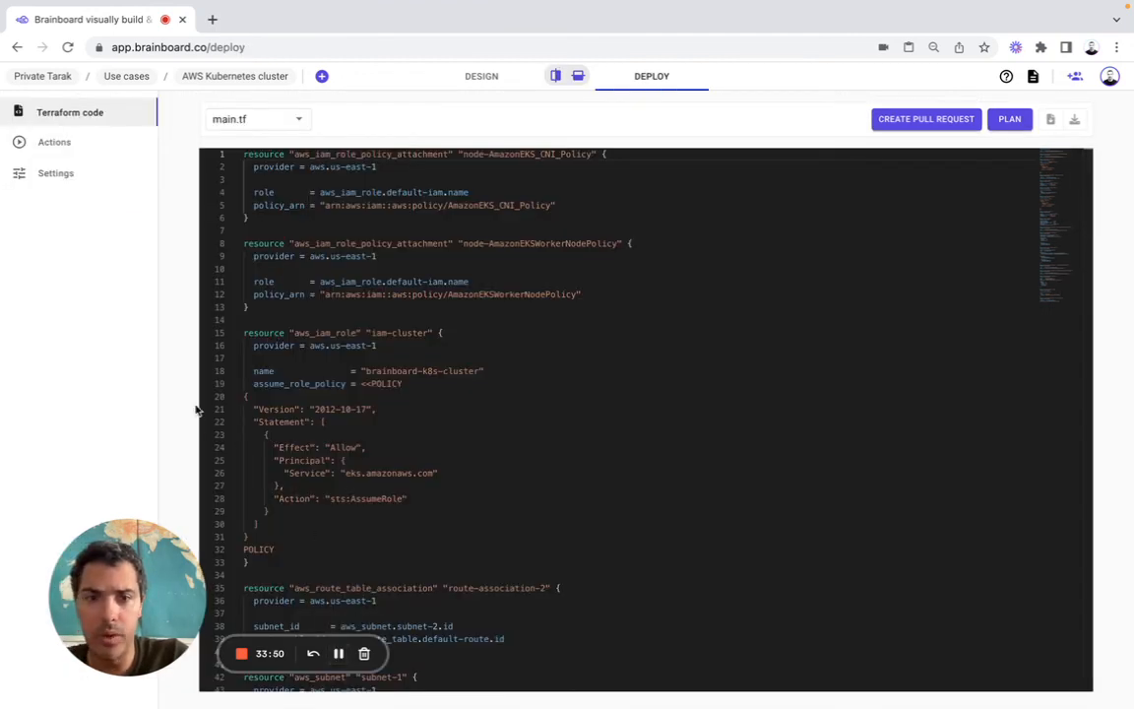
pyautogui.scroll(-15, 374, 285)
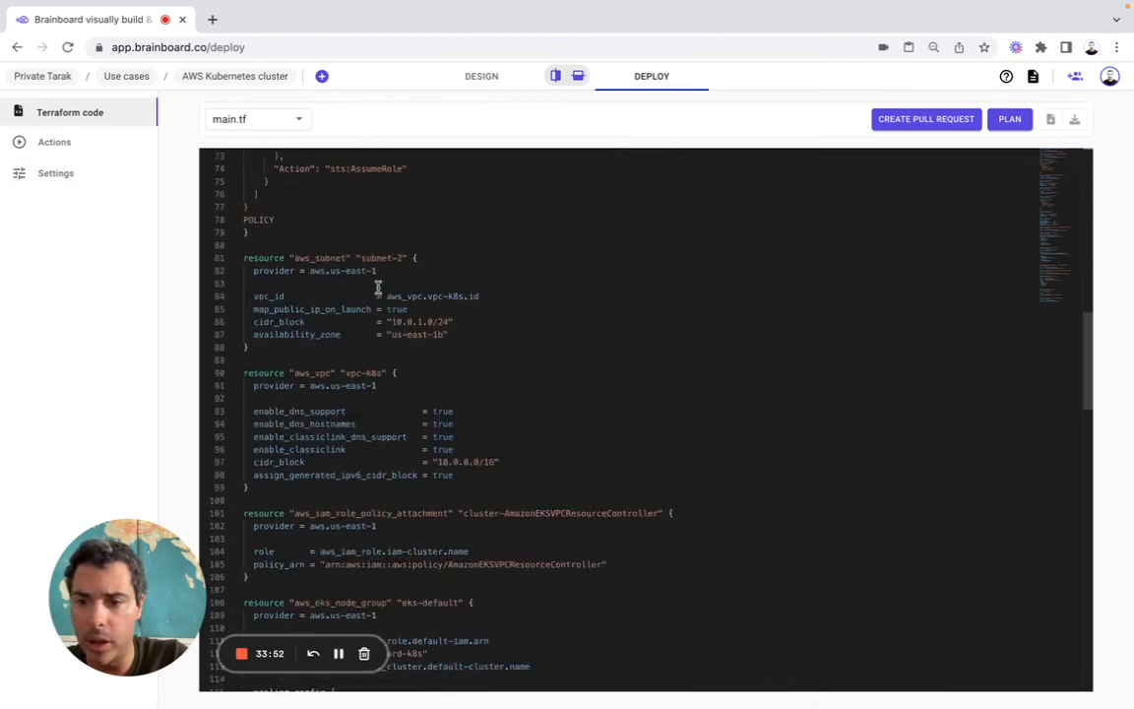
pyautogui.scroll(-10, 378, 285)
pyautogui.scroll(20, 379, 295)
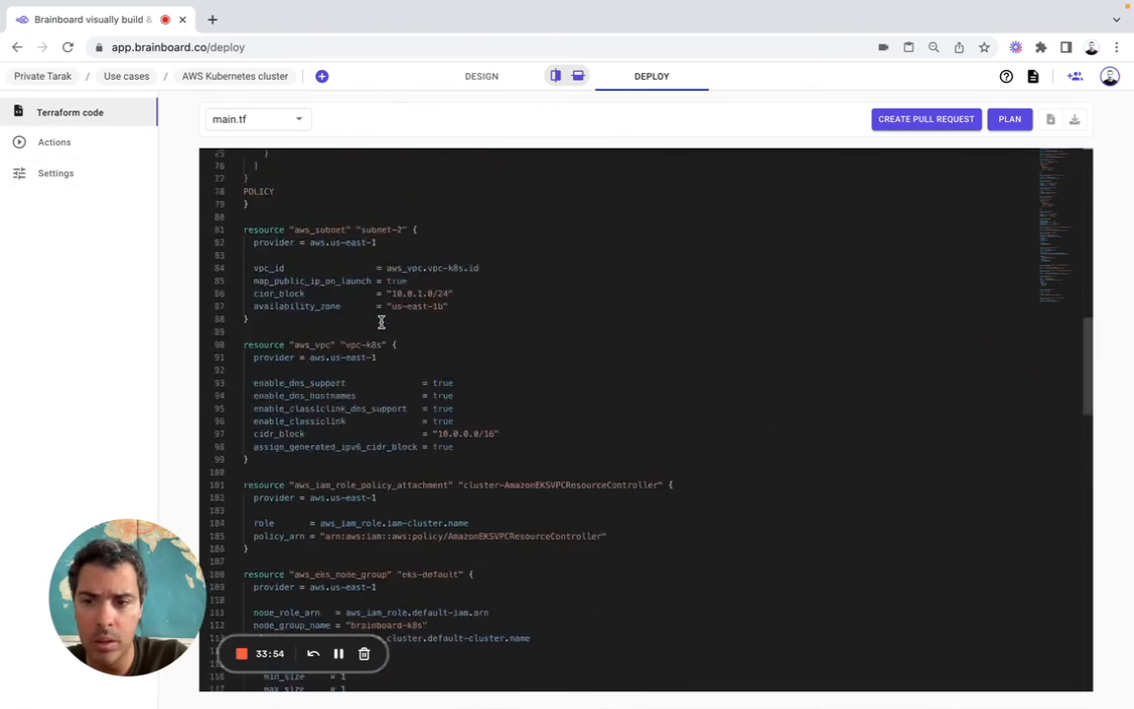
# Run a Terraform plan for all target resources and return to the architecture design.
pyautogui.click(98, 150)
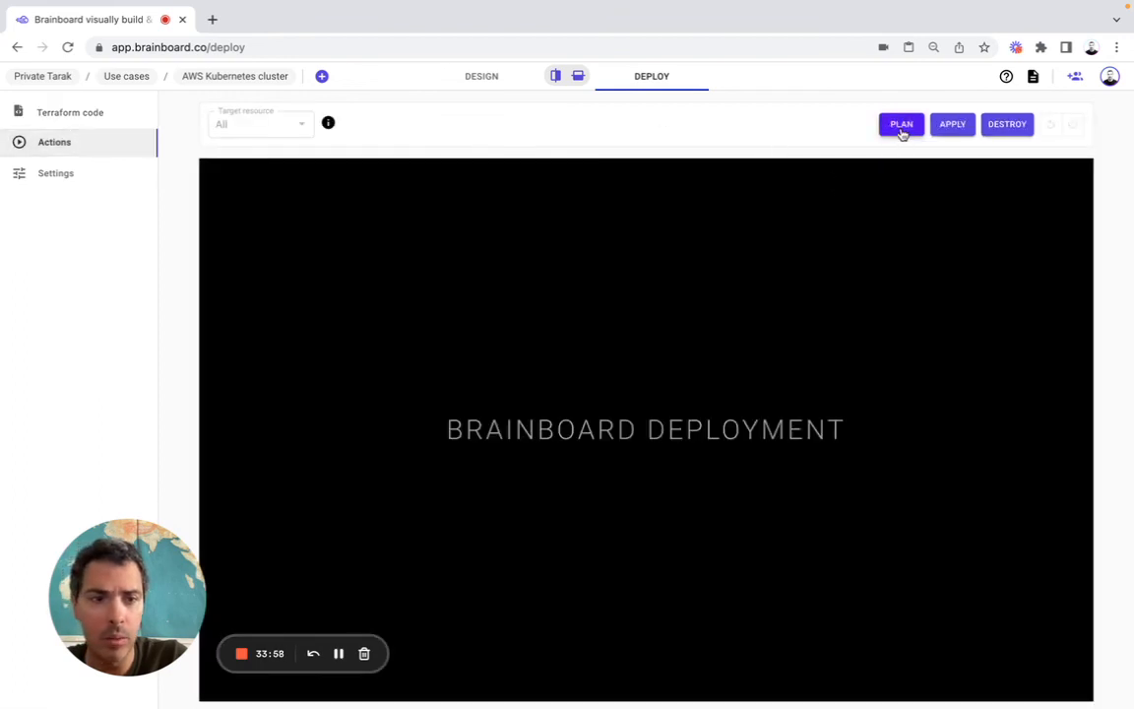
pyautogui.click(901, 128)
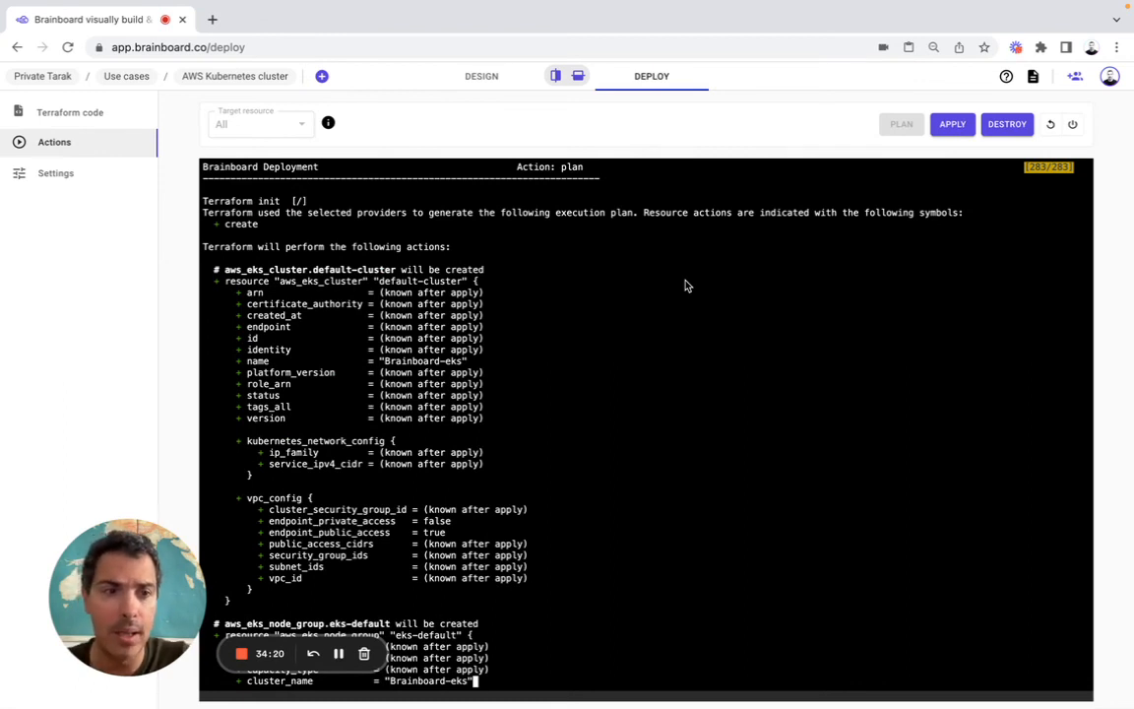
pyautogui.click(471, 78)
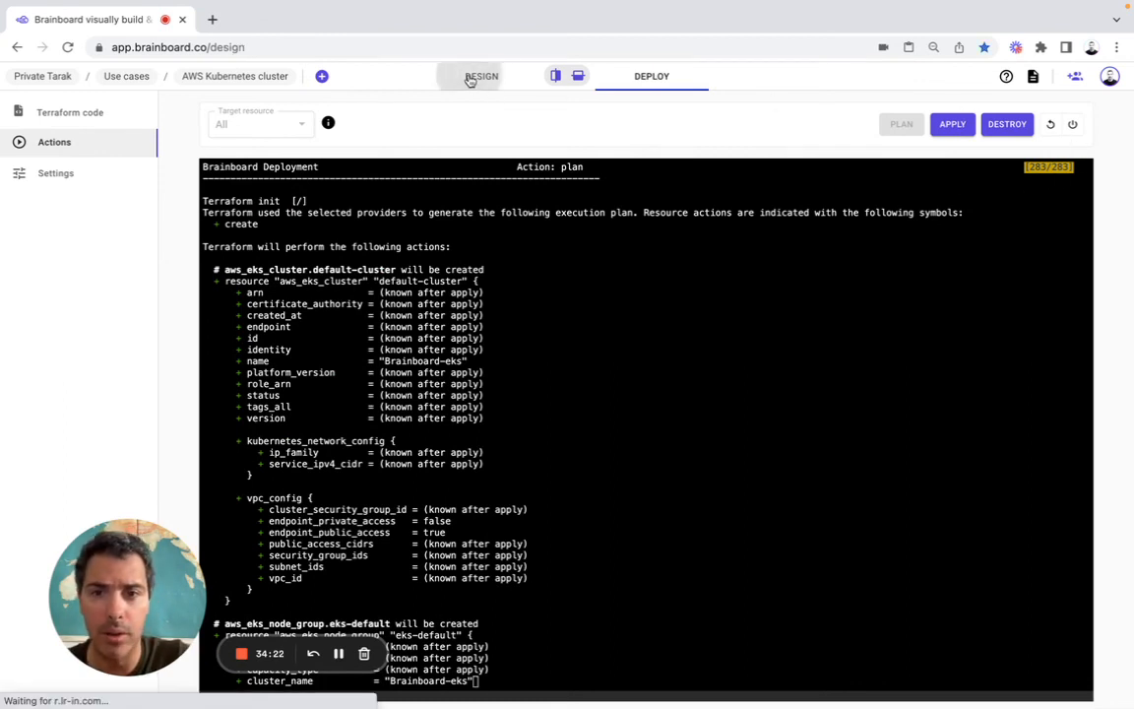